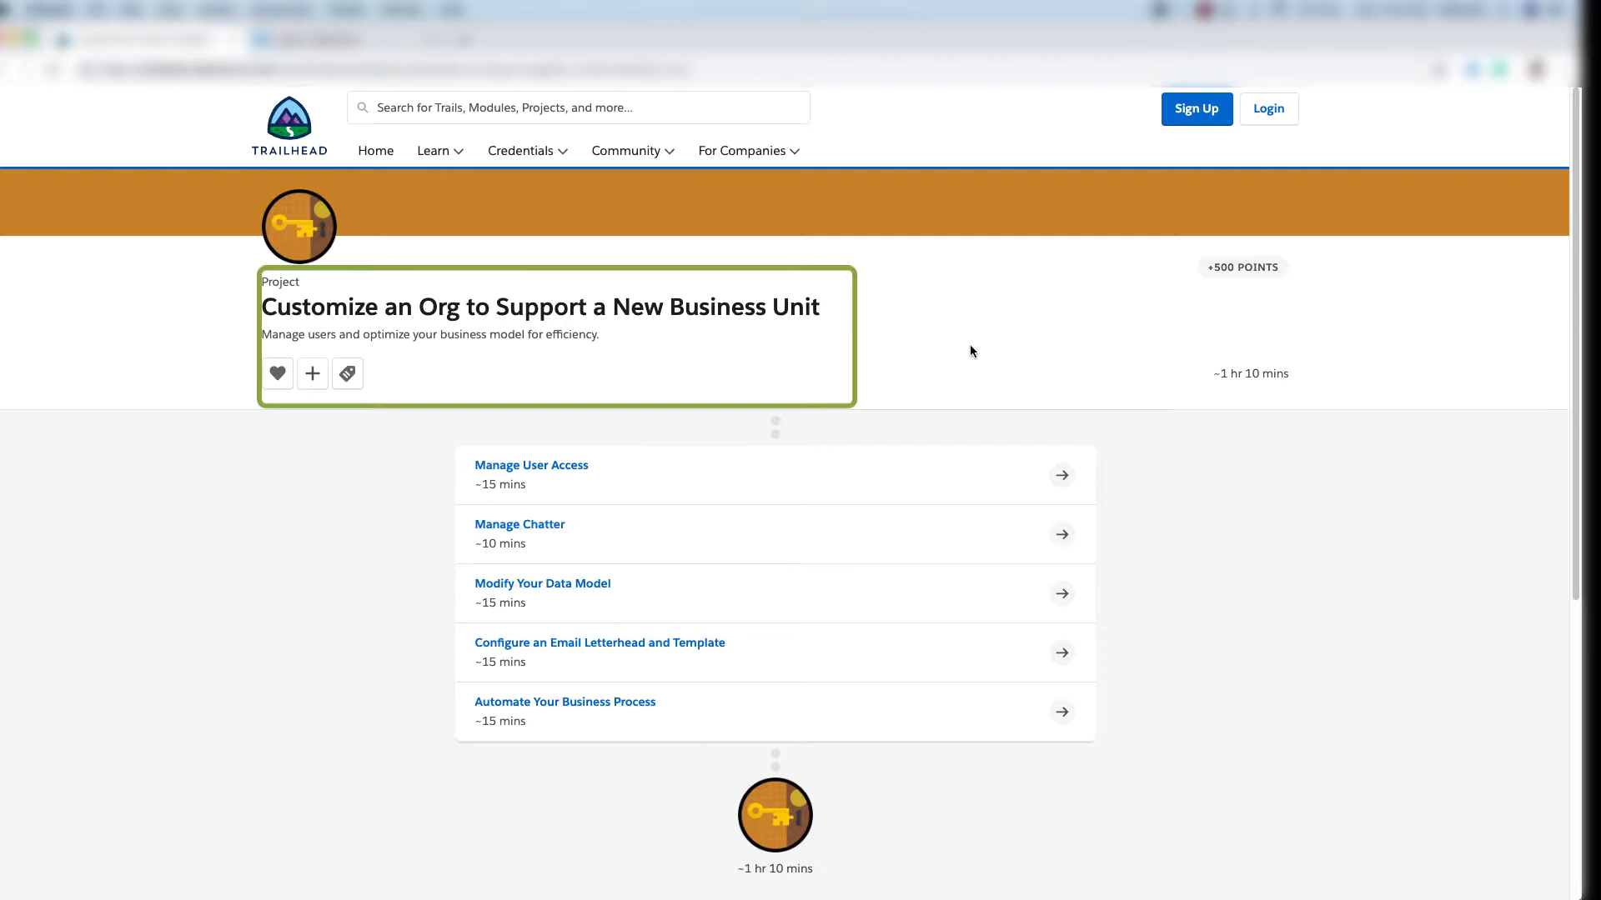
Open Manage User Access, scroll to the Create New Users steps, then go to the Salesforce login tab.
left_click_drag(261, 312, 893, 327)
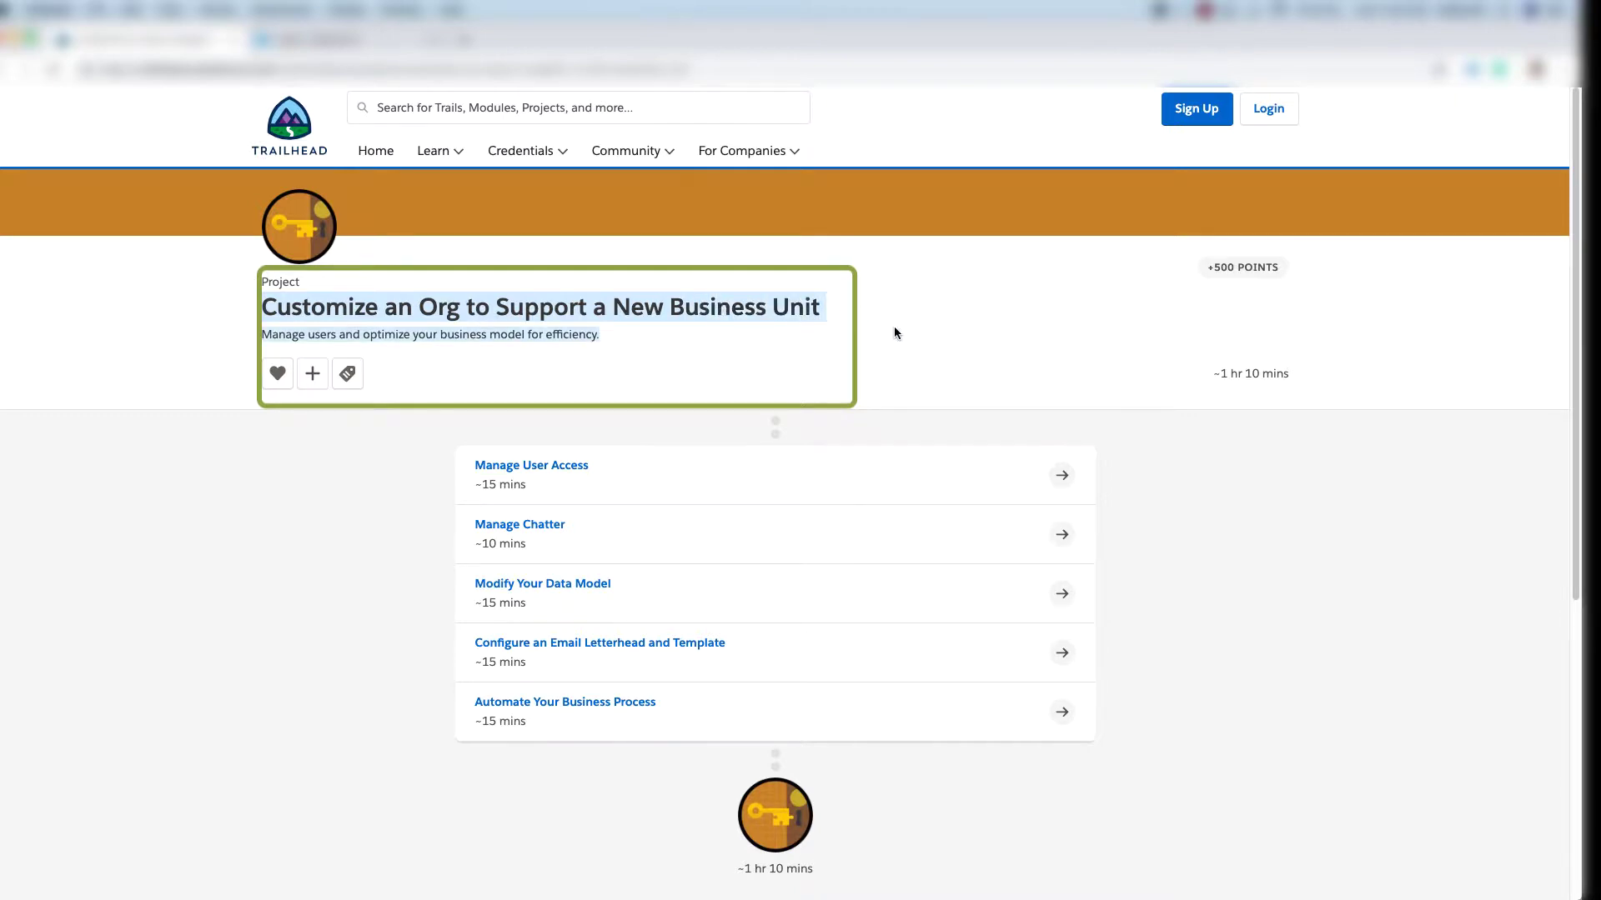
left_click(622, 372)
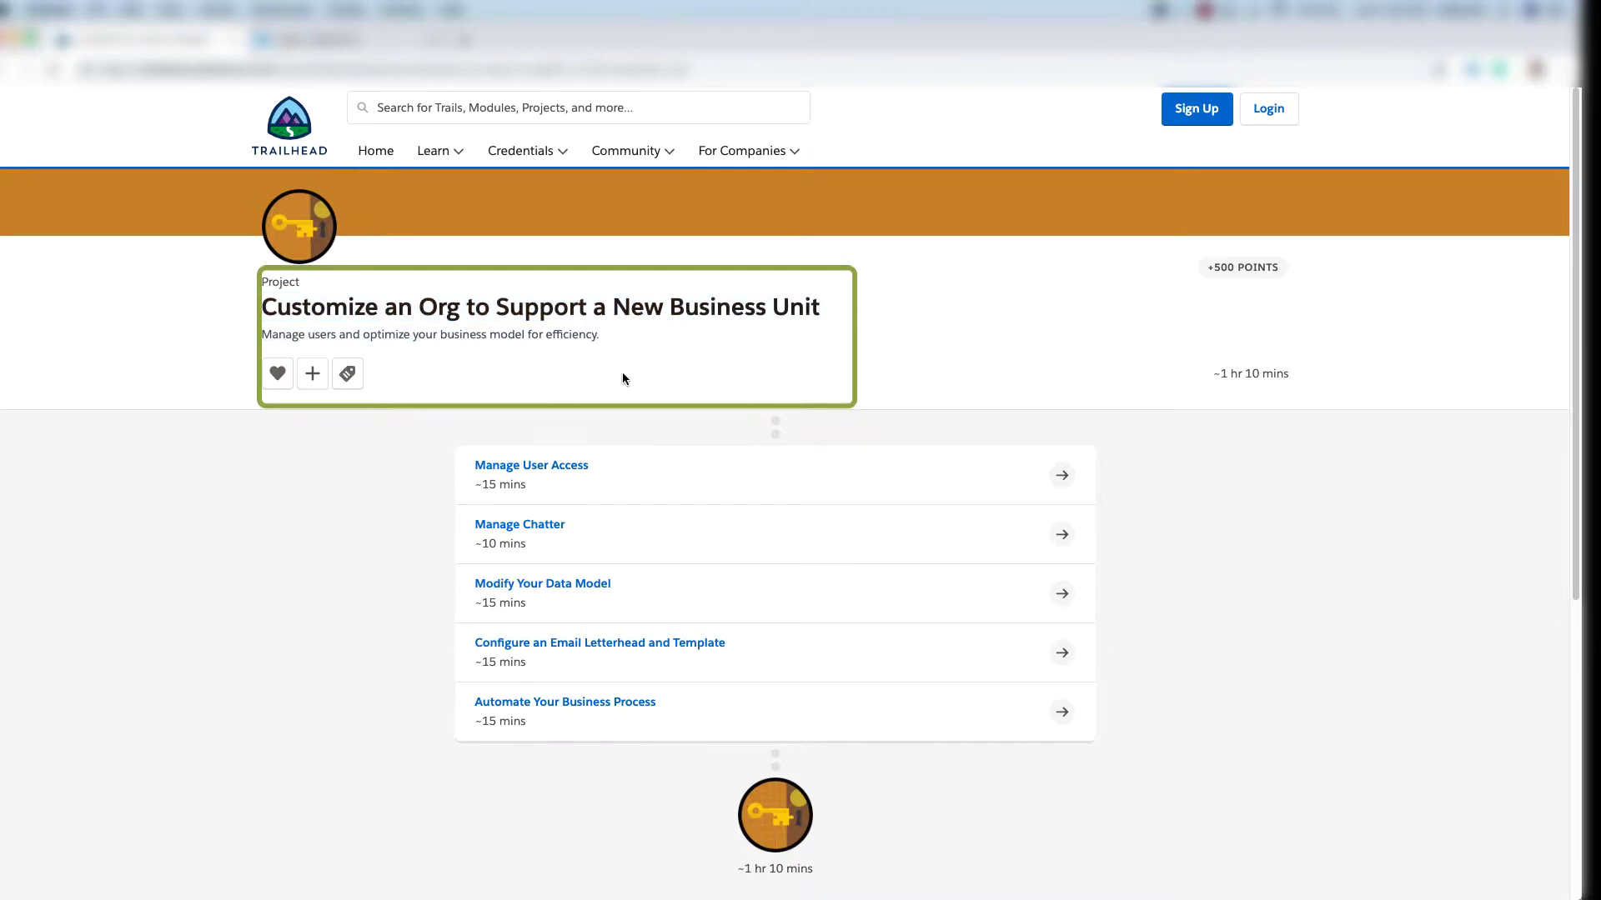
left_click(535, 472)
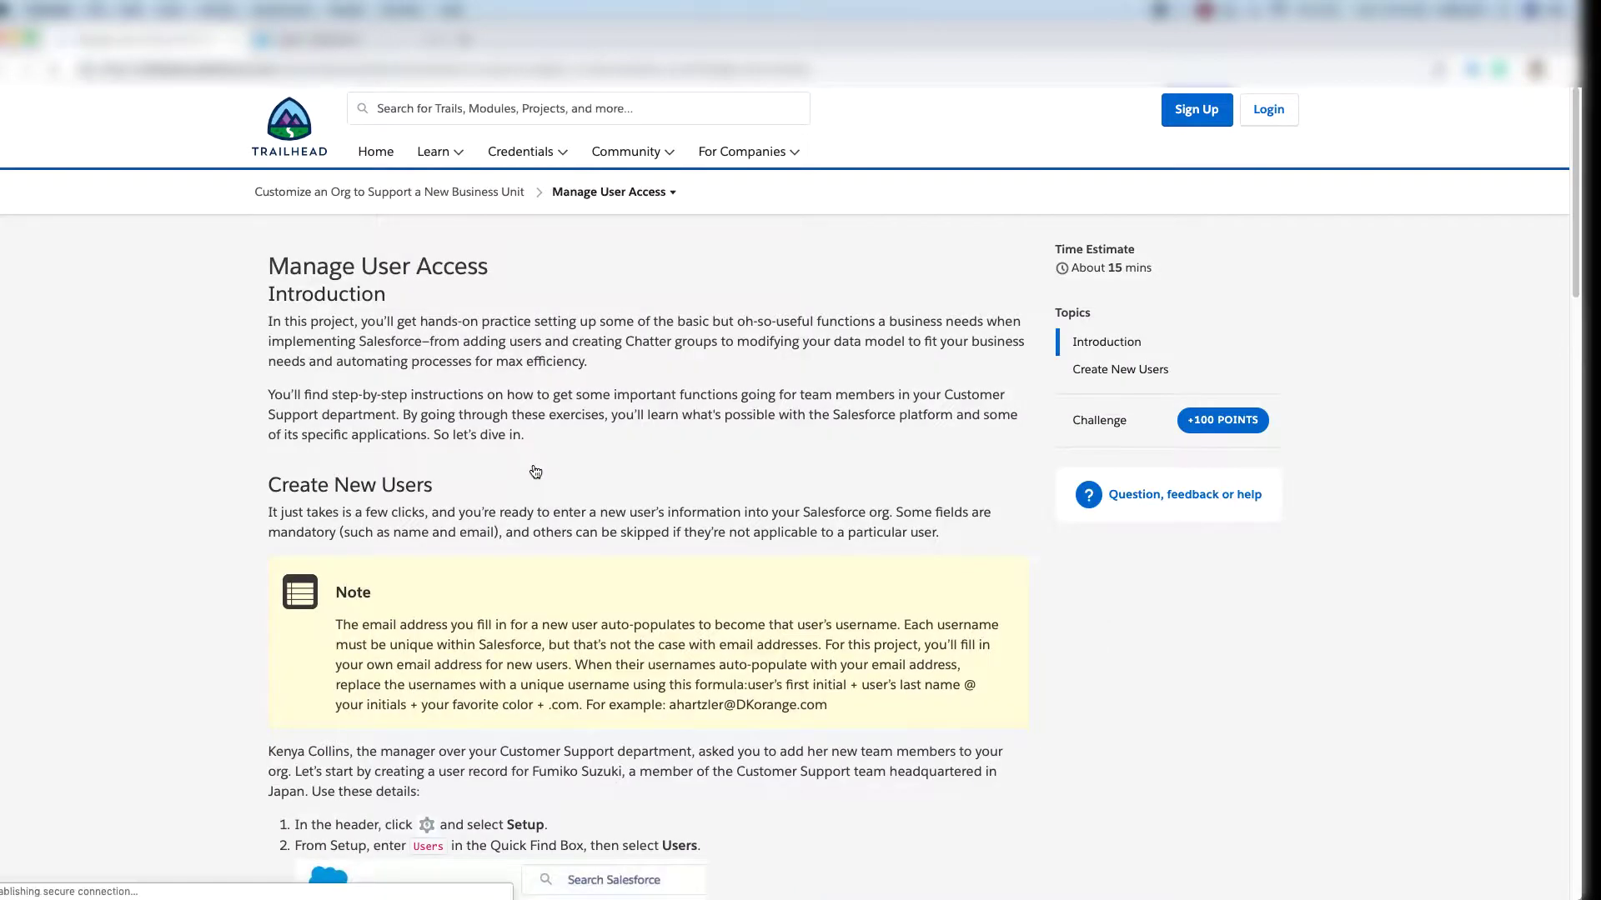
scroll(535, 472, "down", 5)
scroll(535, 472, "down", 2)
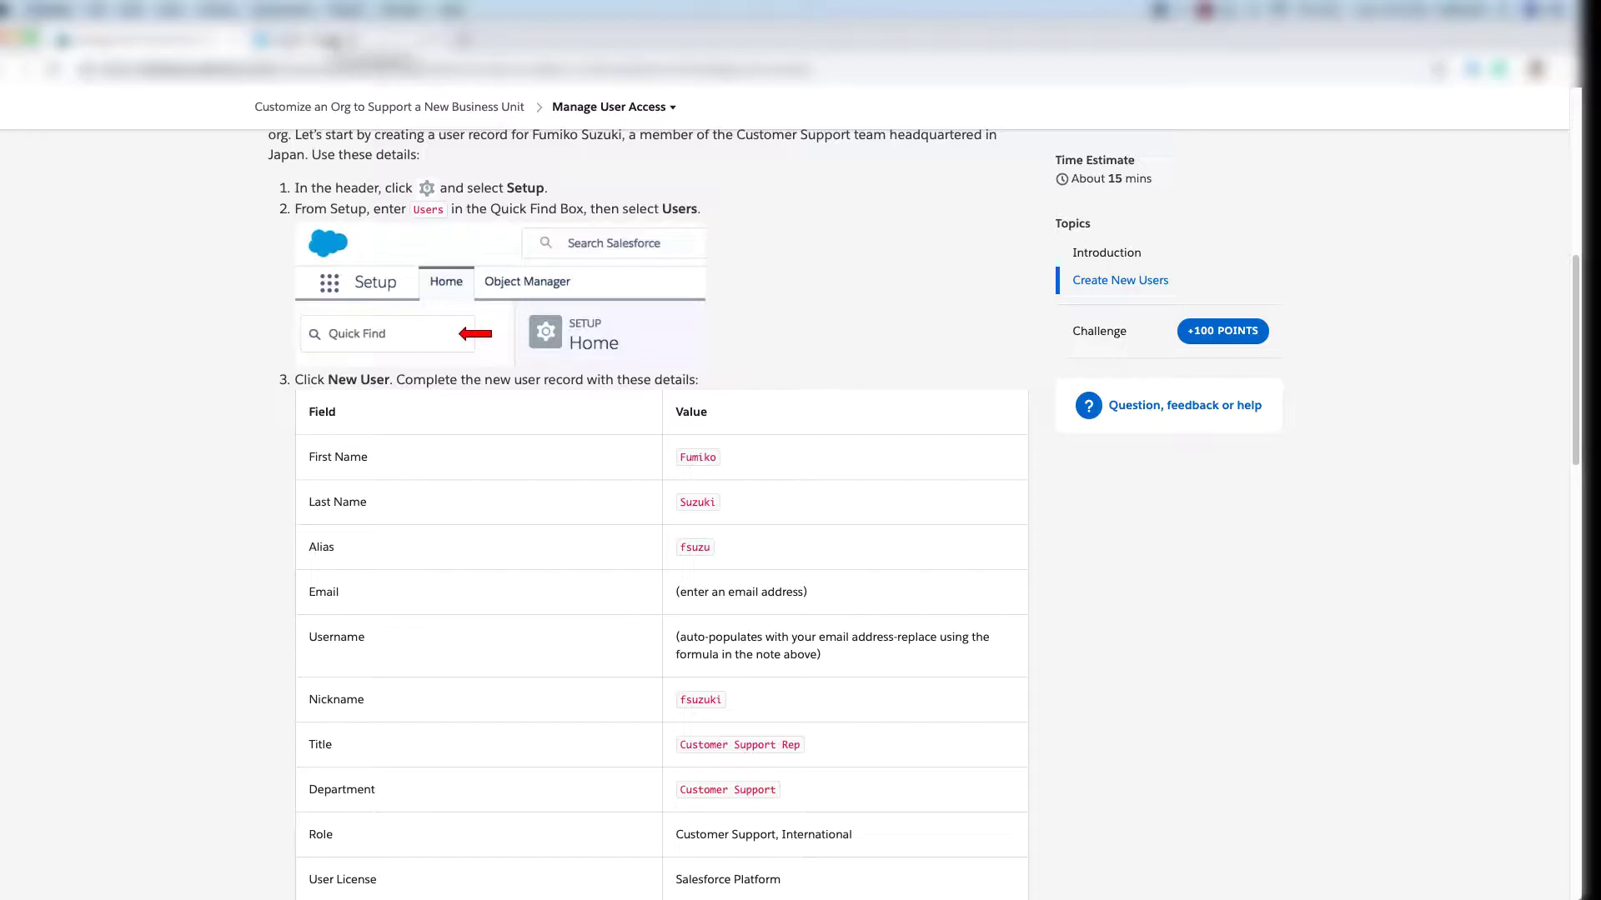
left_click(334, 42)
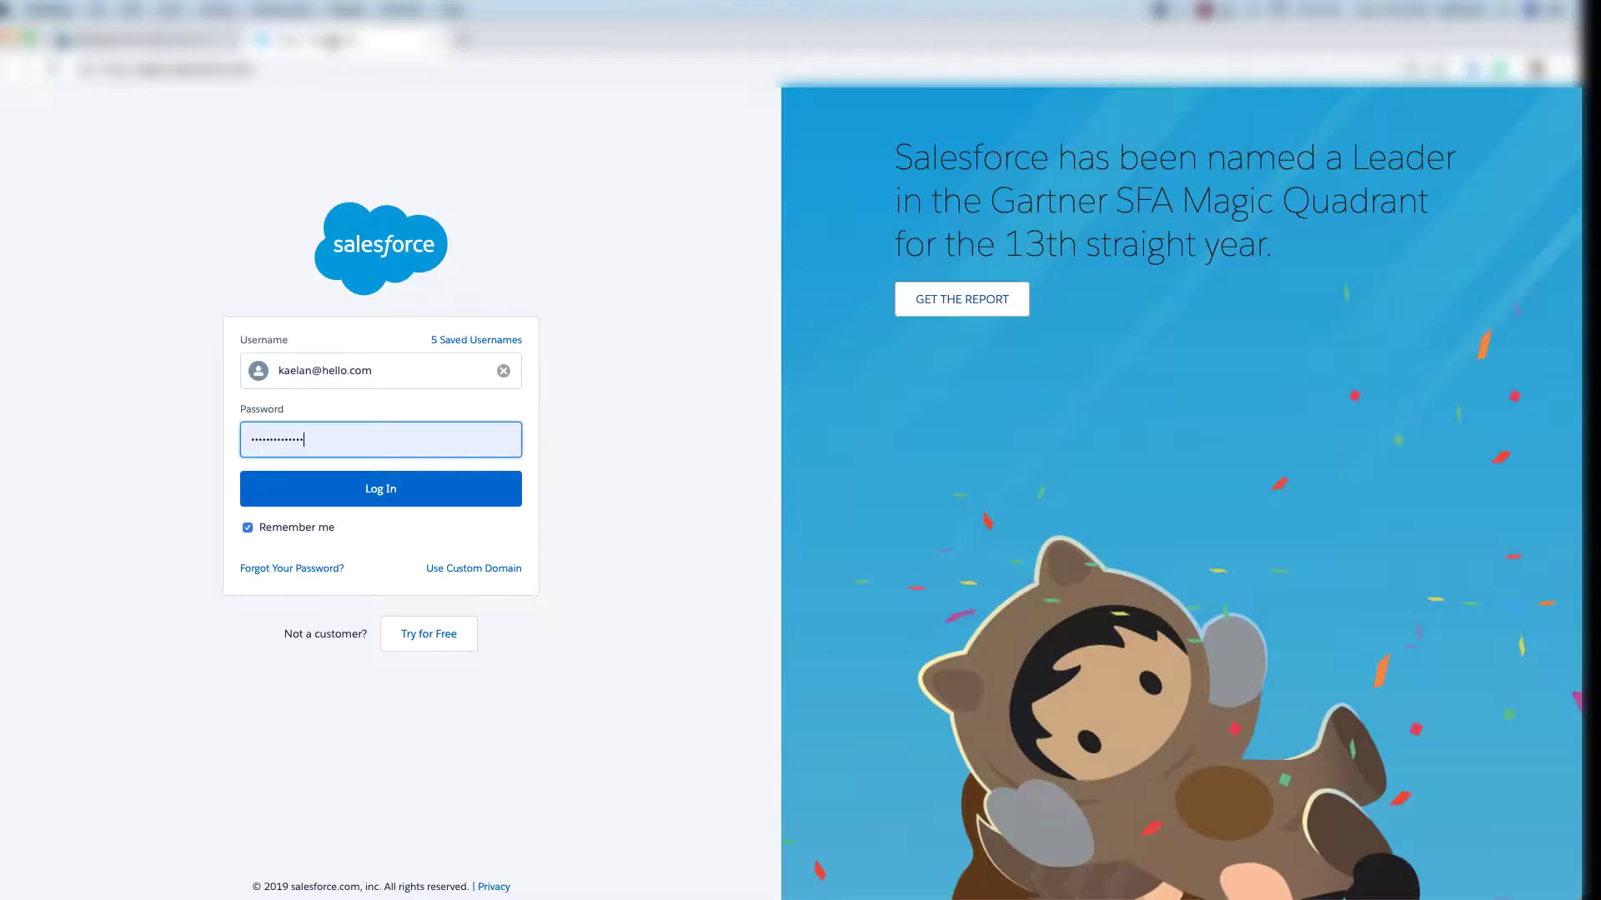
Log in to the Salesforce org and open Setup in a new tab.
left_click(336, 487)
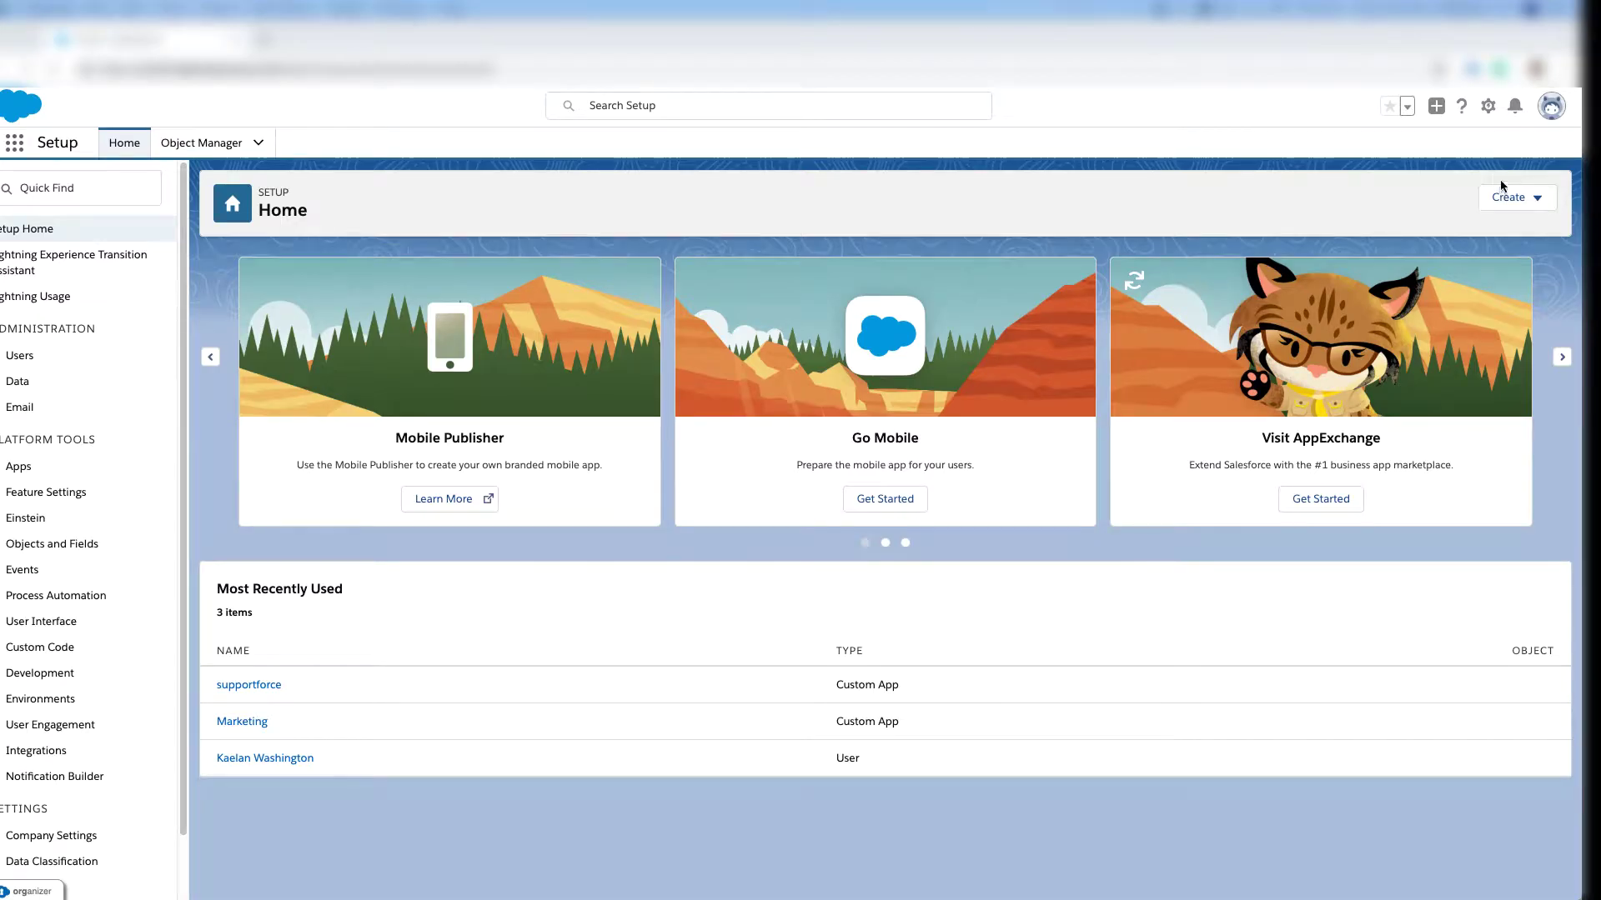
left_click(1488, 109)
left_click(1408, 150)
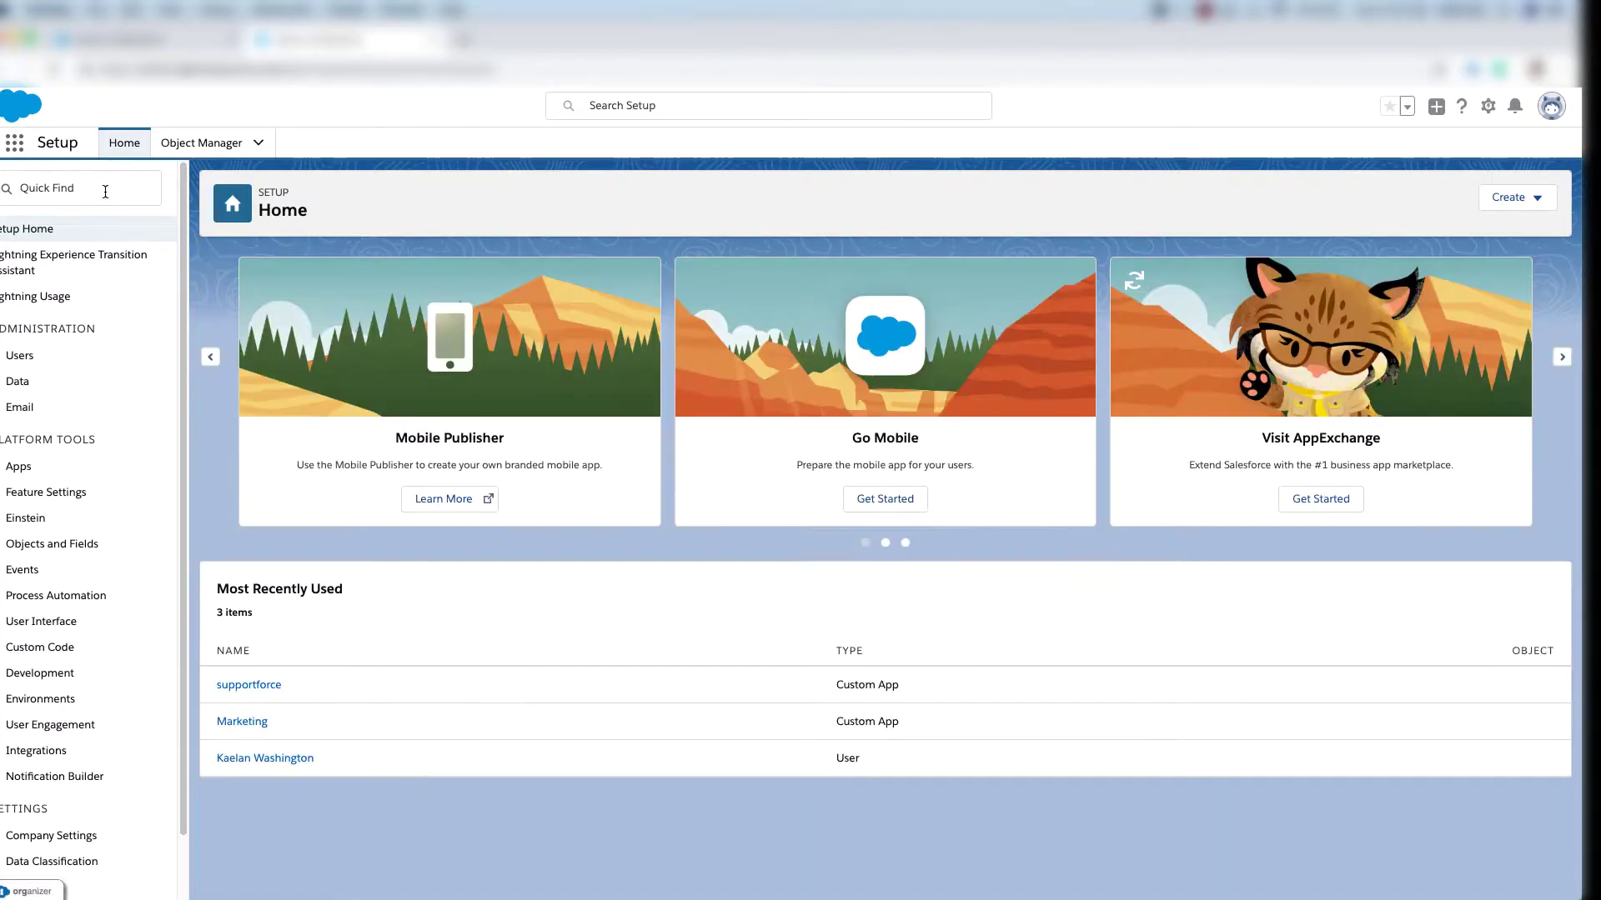
Find Users via Quick Find 'users' and start a new user record.
type("users")
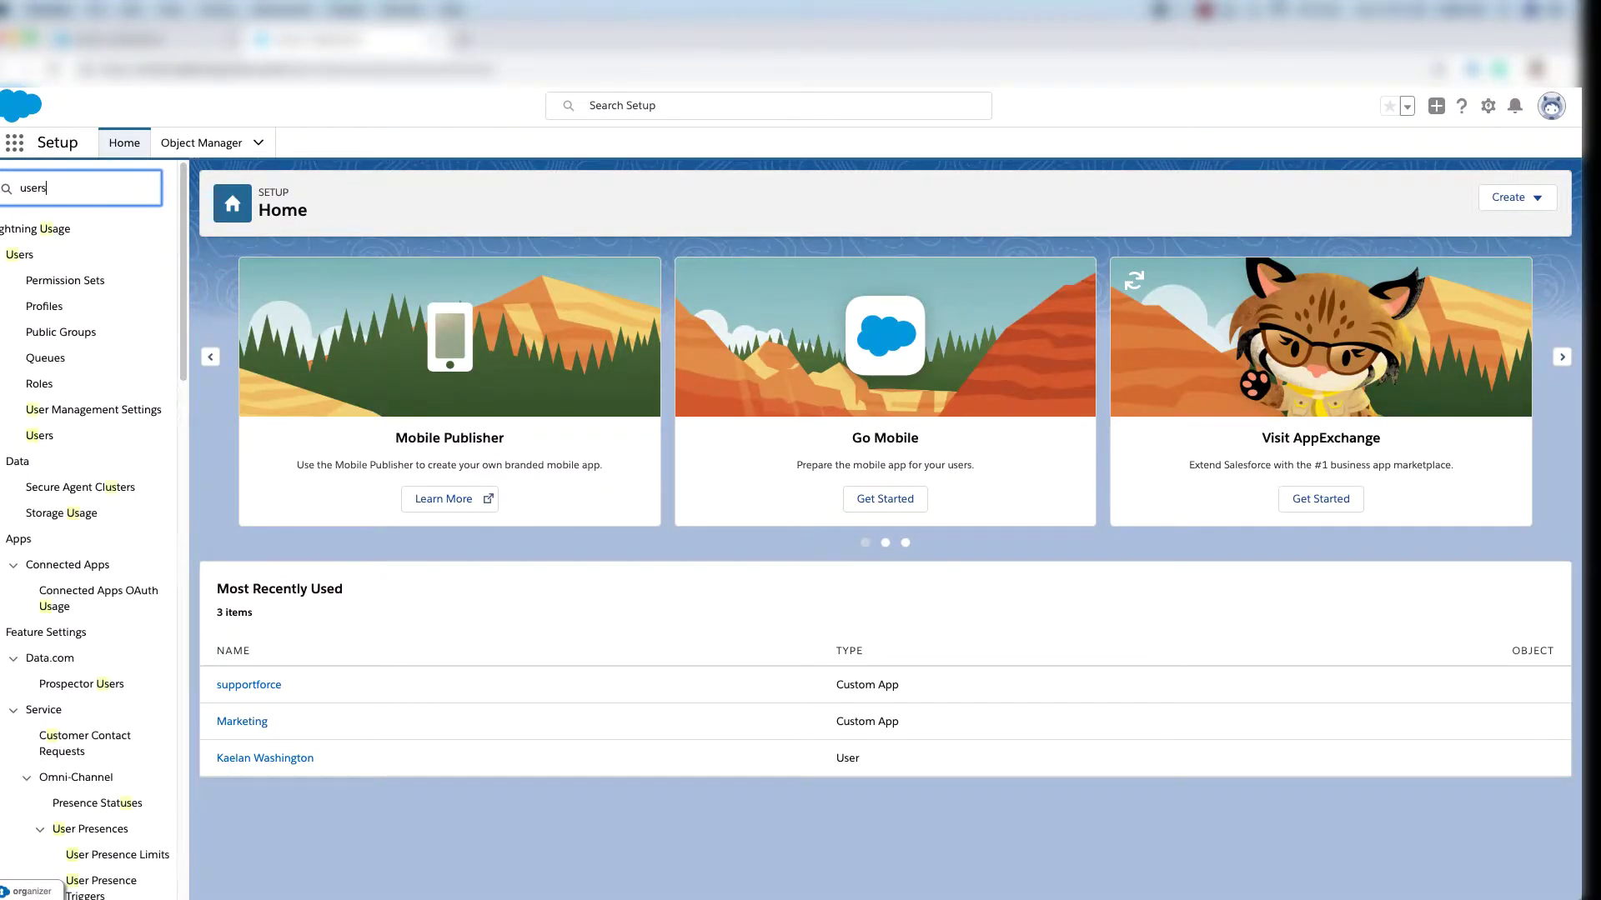
left_click(61, 412)
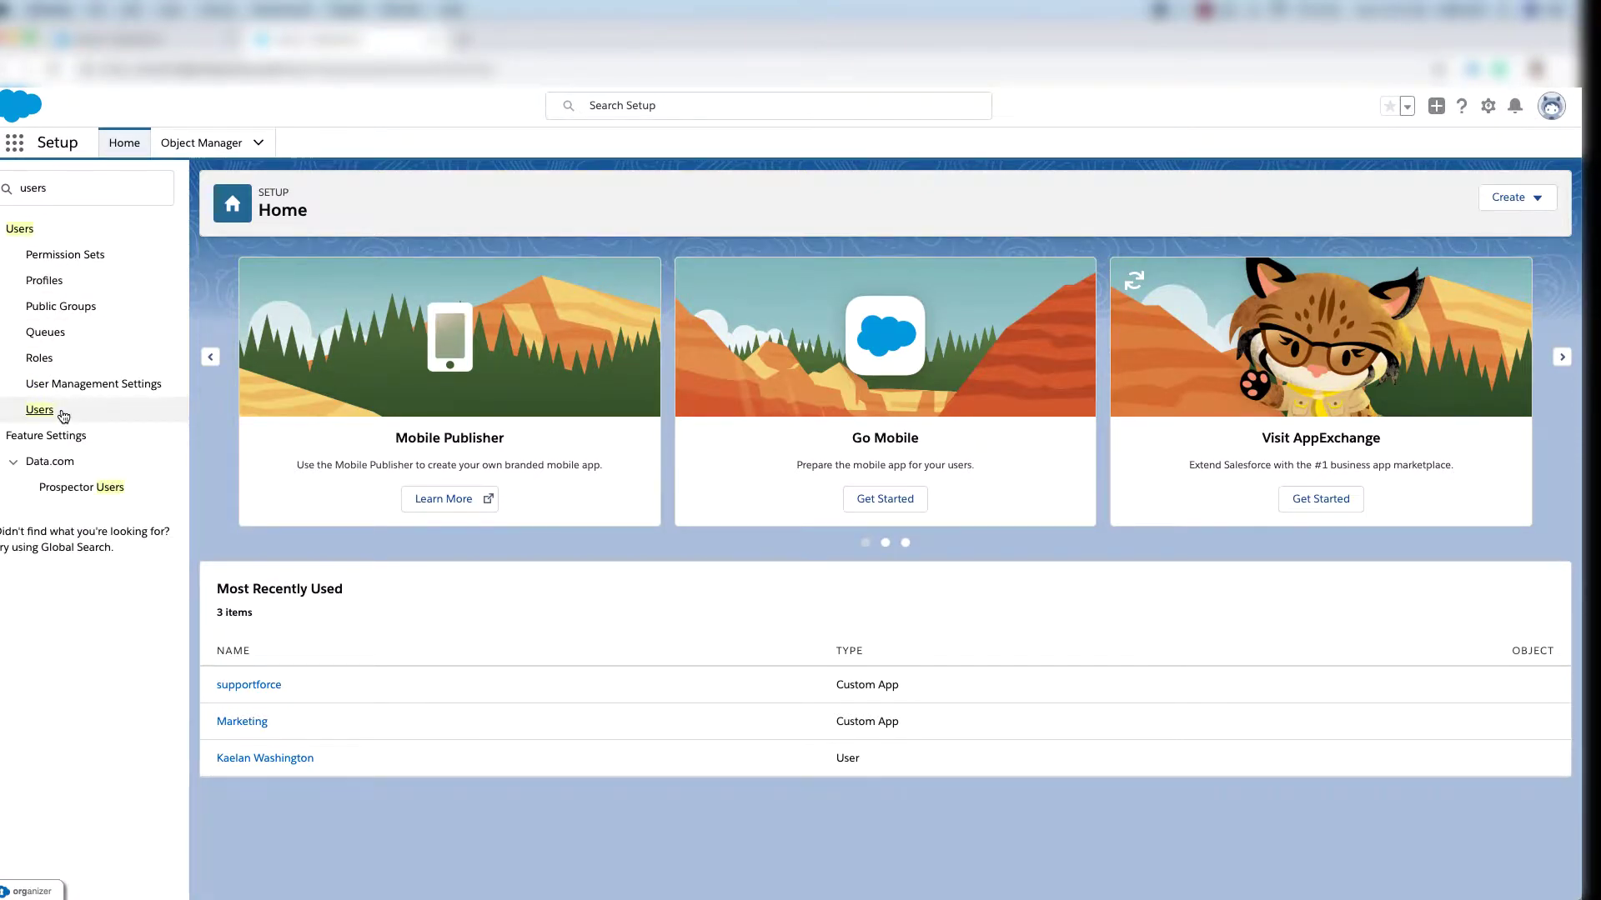
left_click(650, 404)
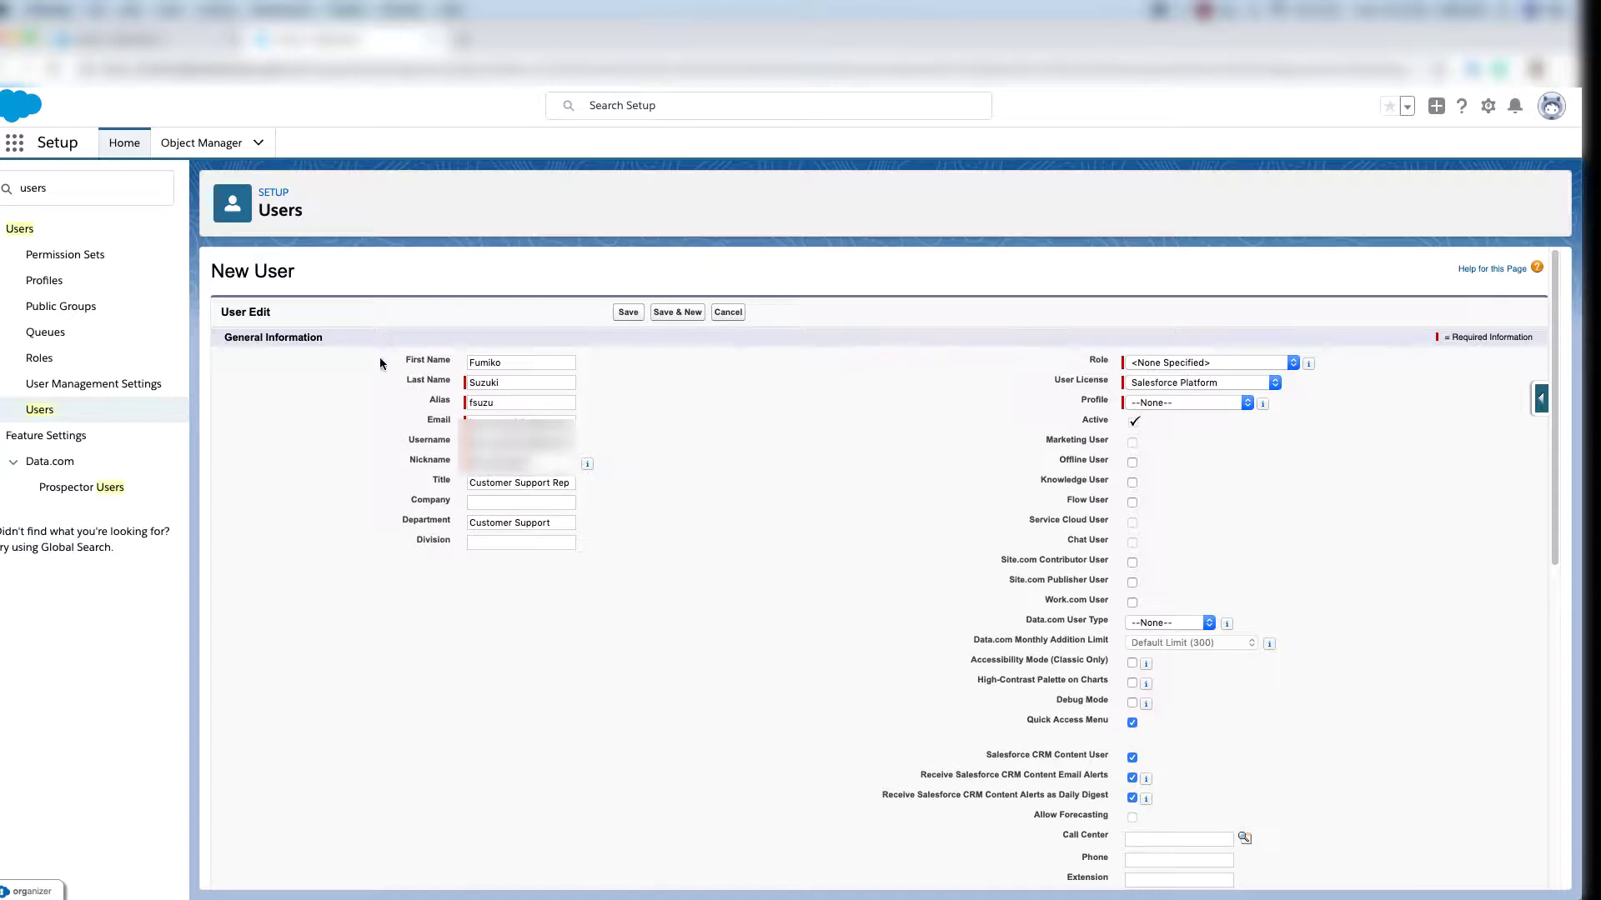
Review the filled-in user form and keep Salesforce Platform as the user license.
left_click_drag(381, 358, 518, 581)
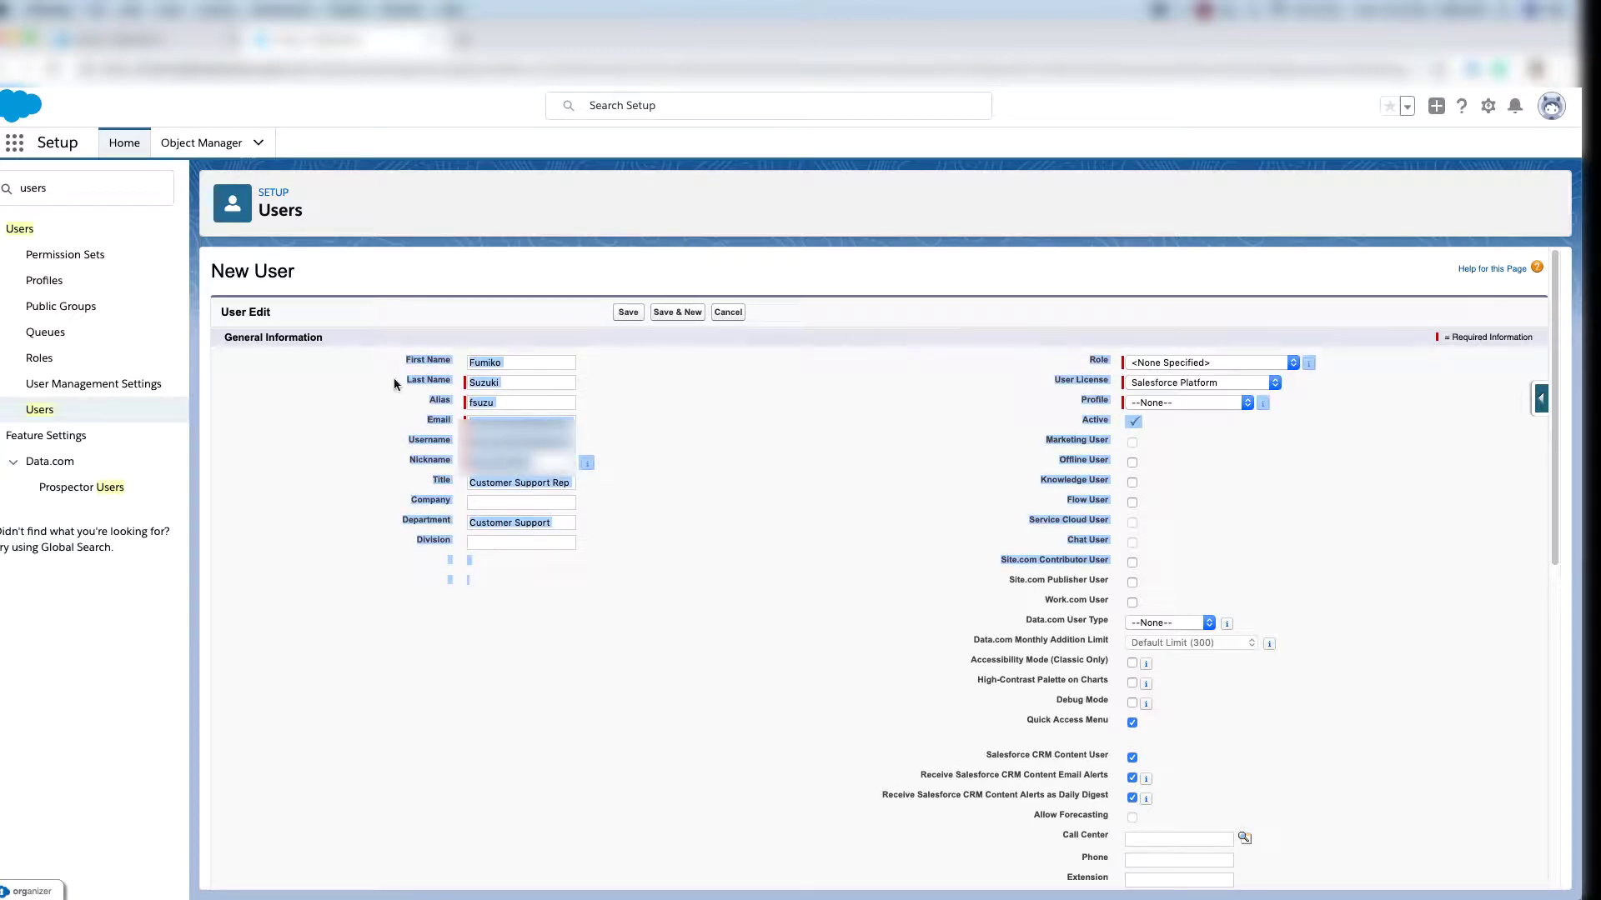
left_click(429, 379)
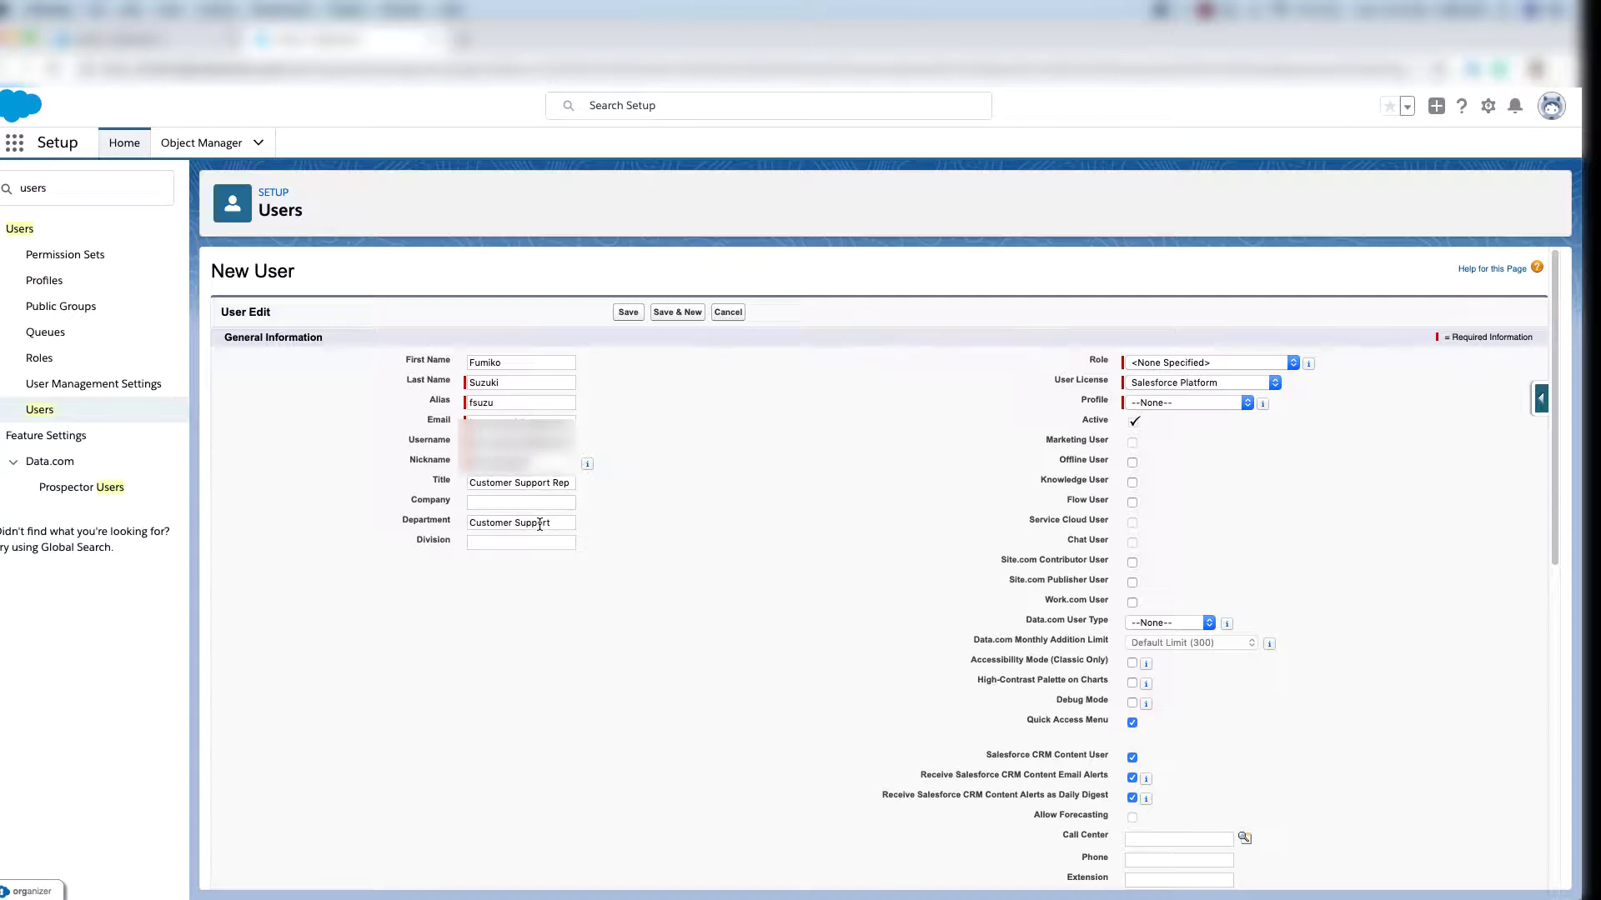
left_click(1177, 381)
left_click(1177, 382)
Set the time zone to Japan Standard Time (Asia/Tokyo) and attempt Save & New.
scroll(902, 392, "down", 1)
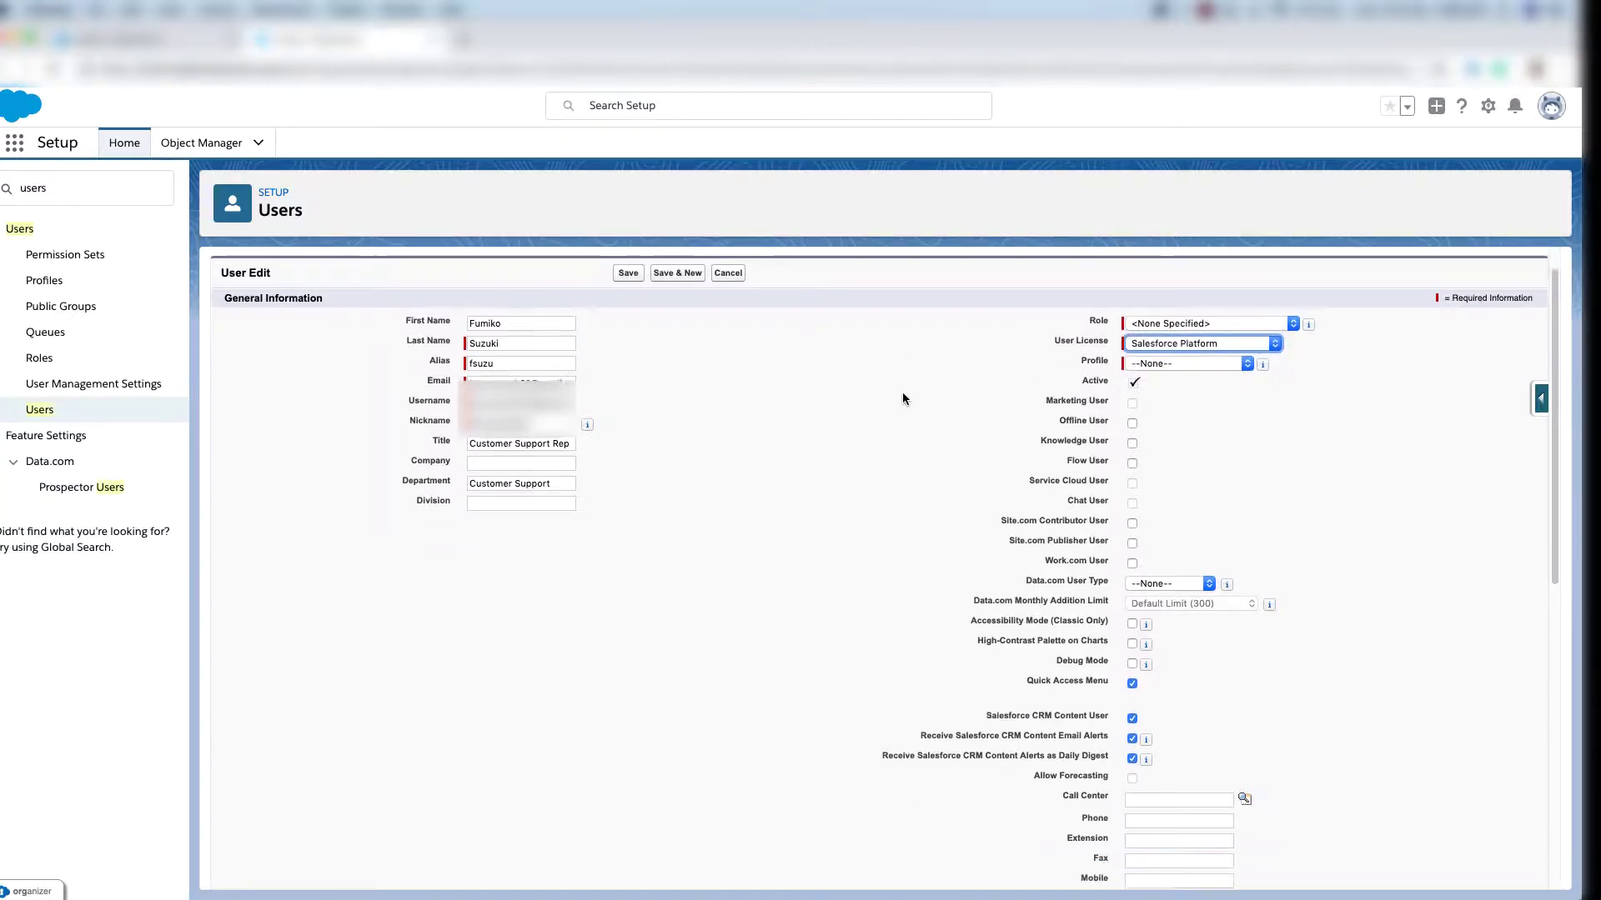
scroll(902, 398, "down", 10)
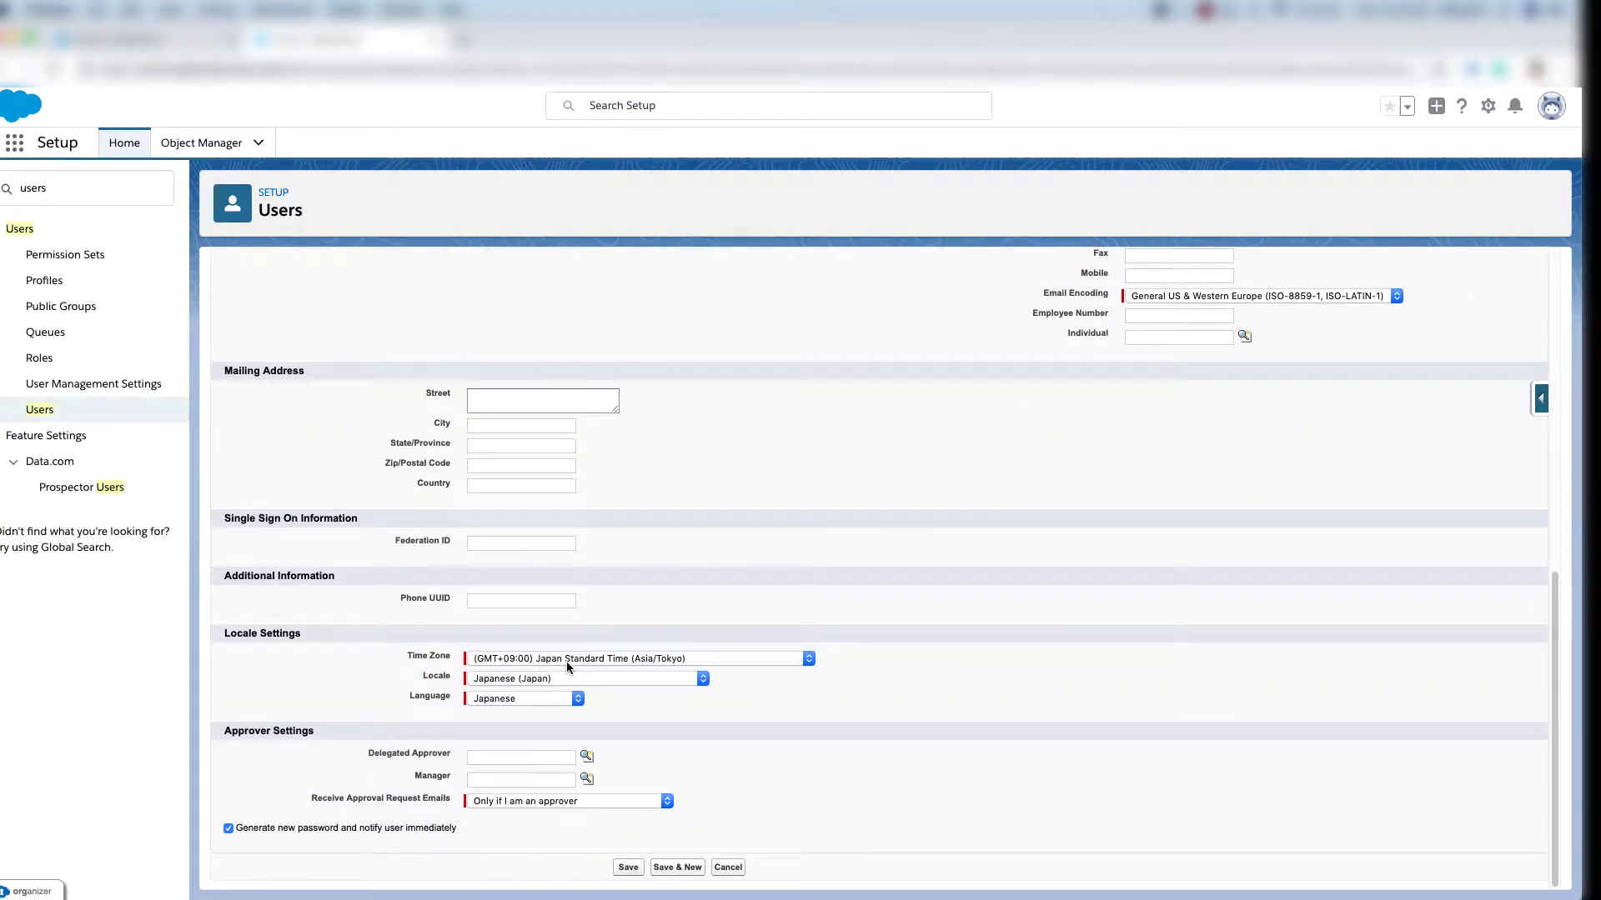
left_click(617, 658)
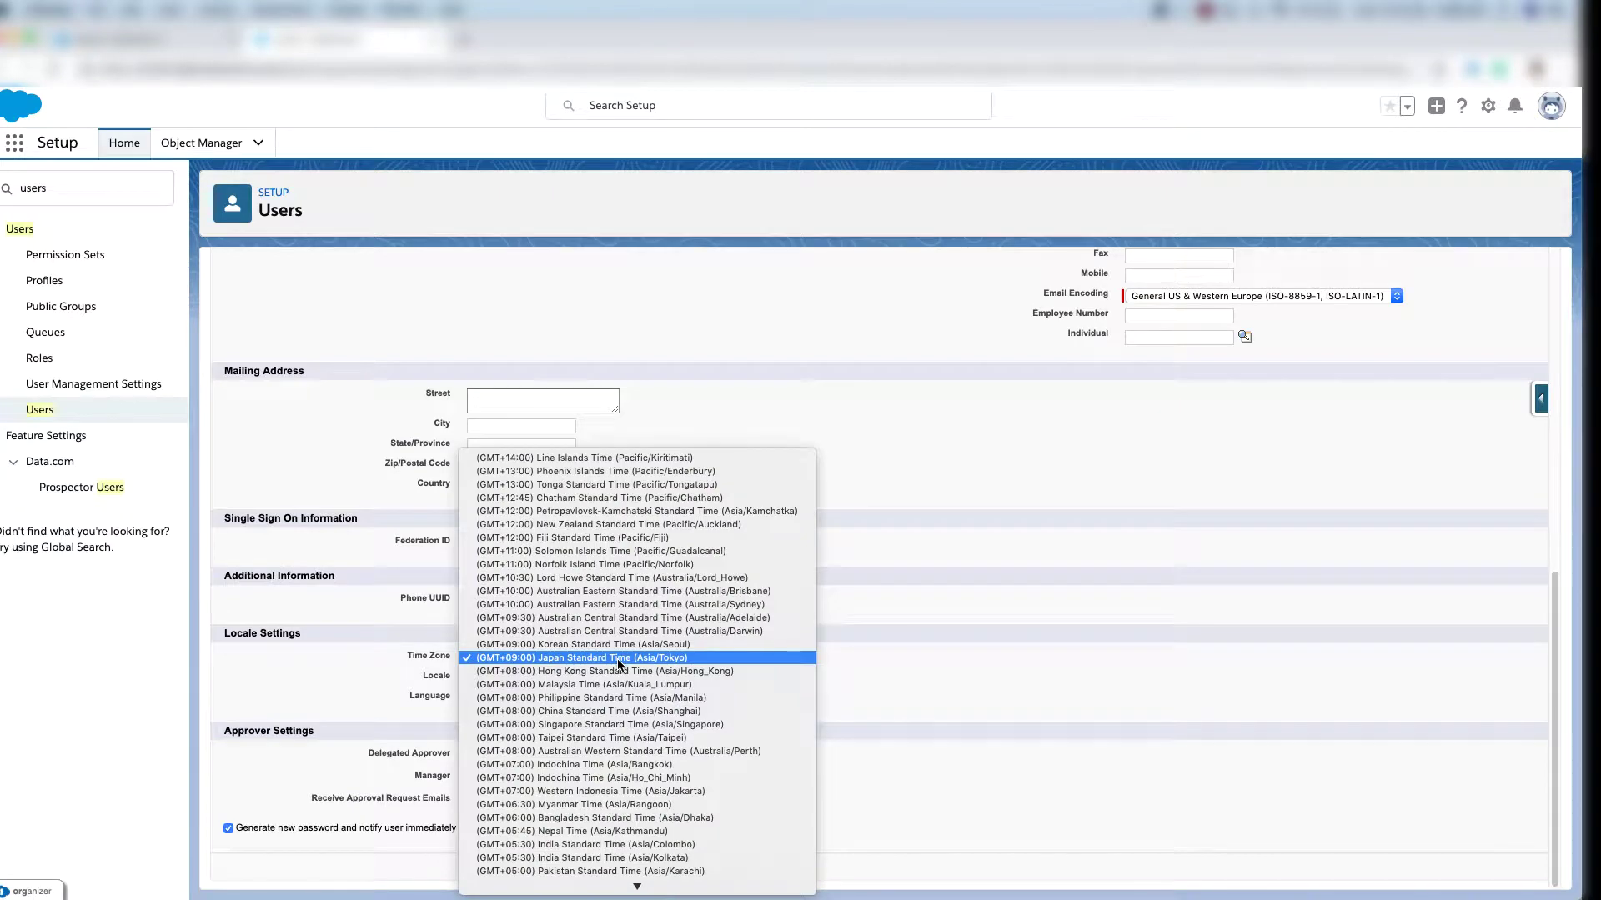
left_click(619, 664)
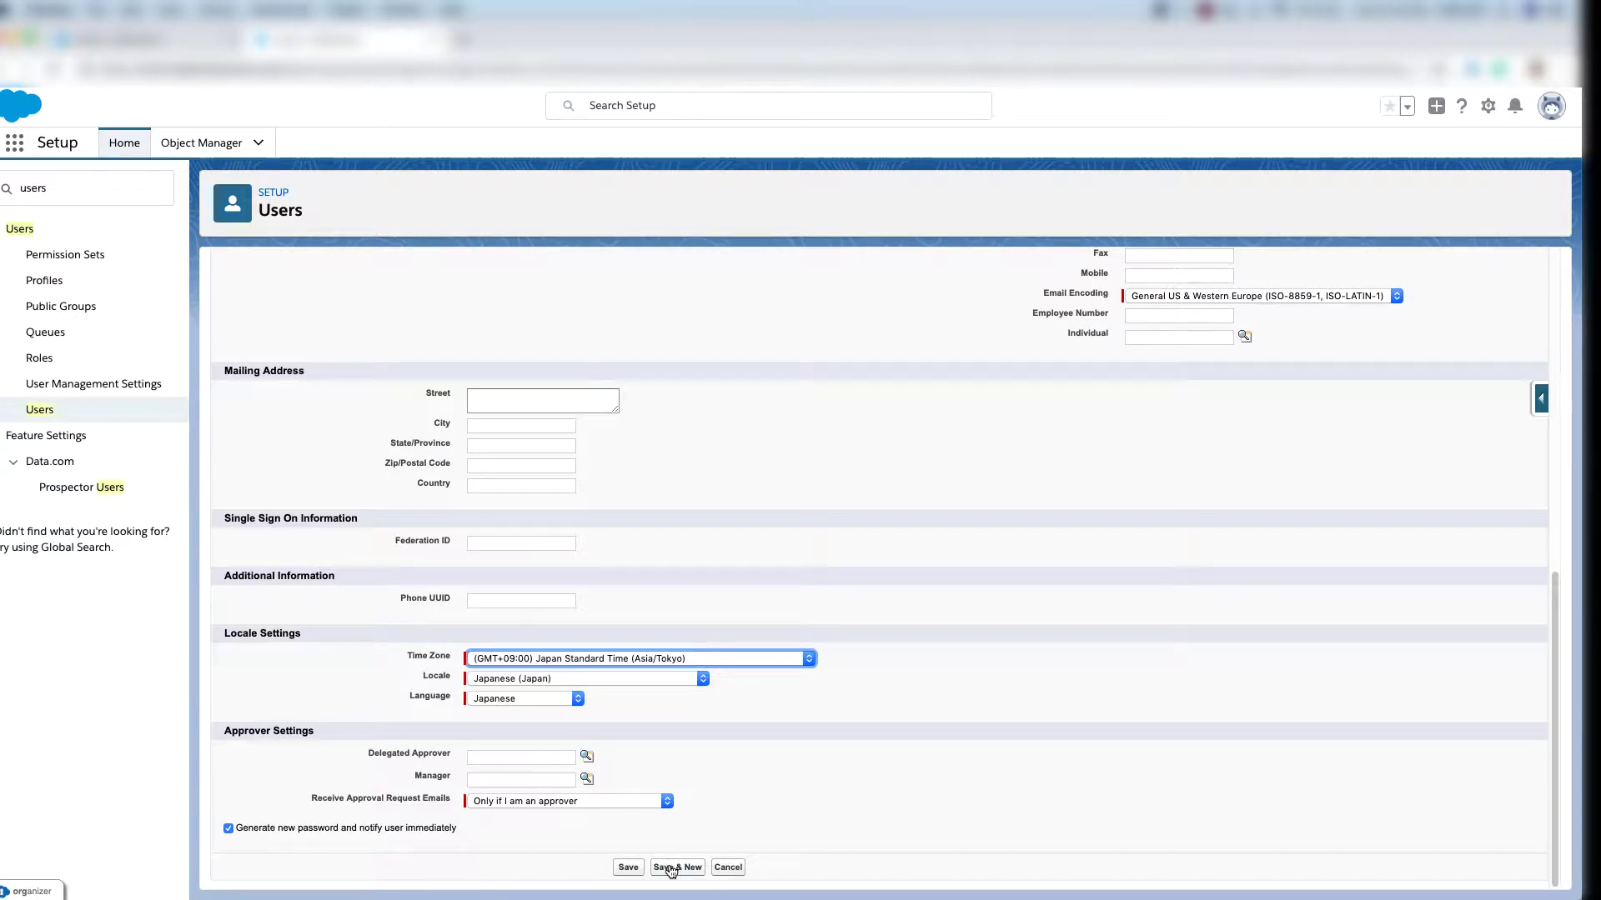
left_click(671, 868)
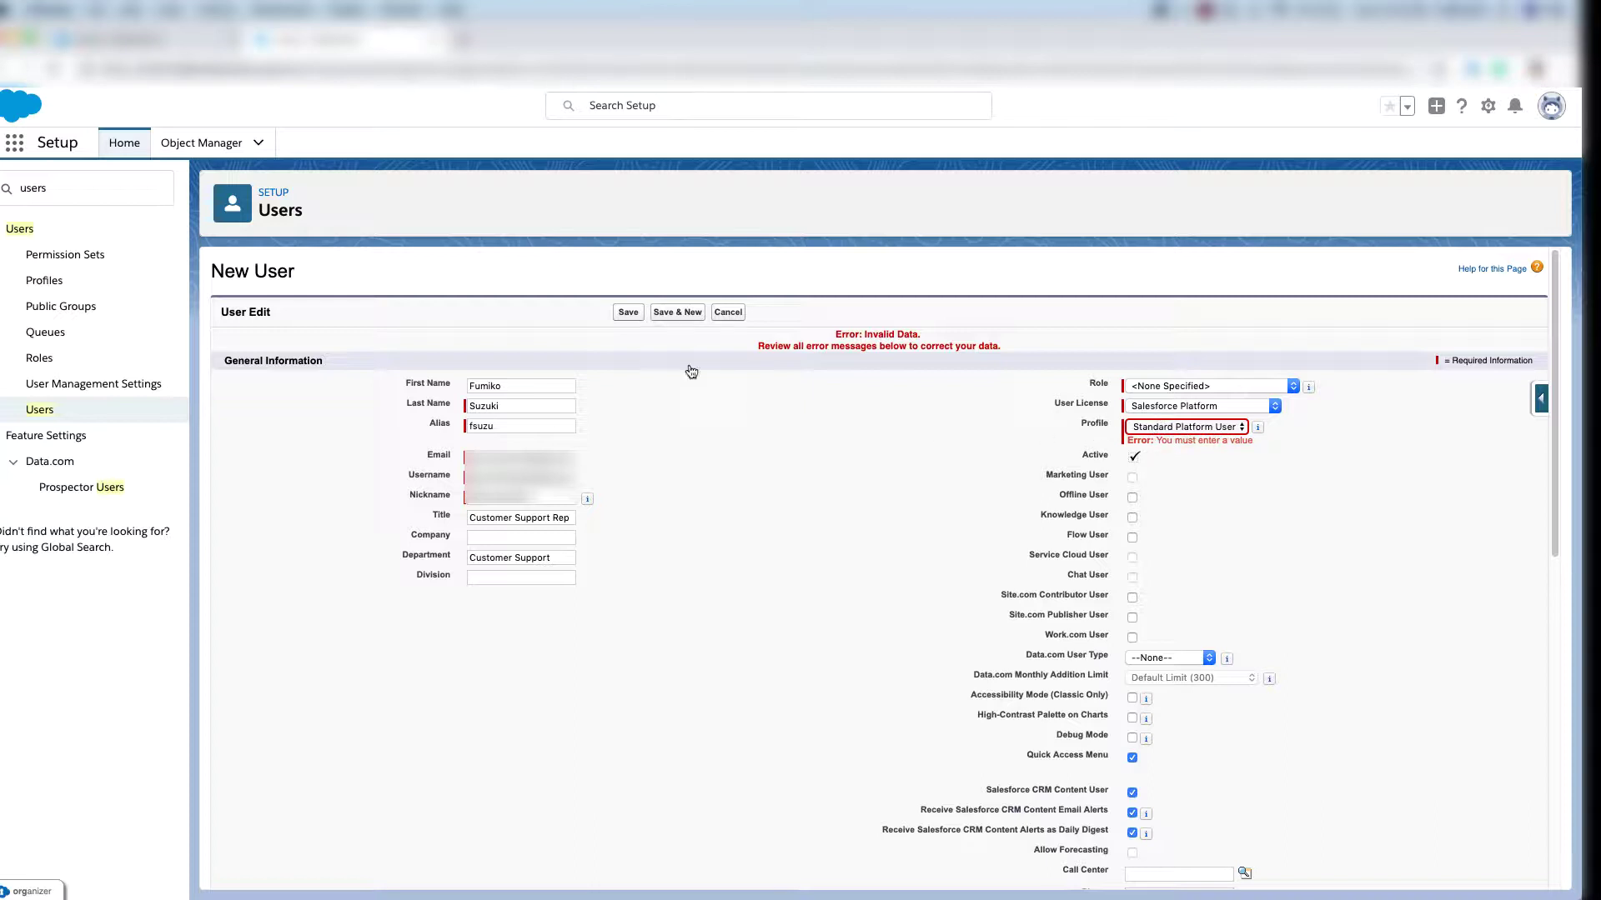
Save the corrected user with the Standard User profile and start another.
left_click(689, 313)
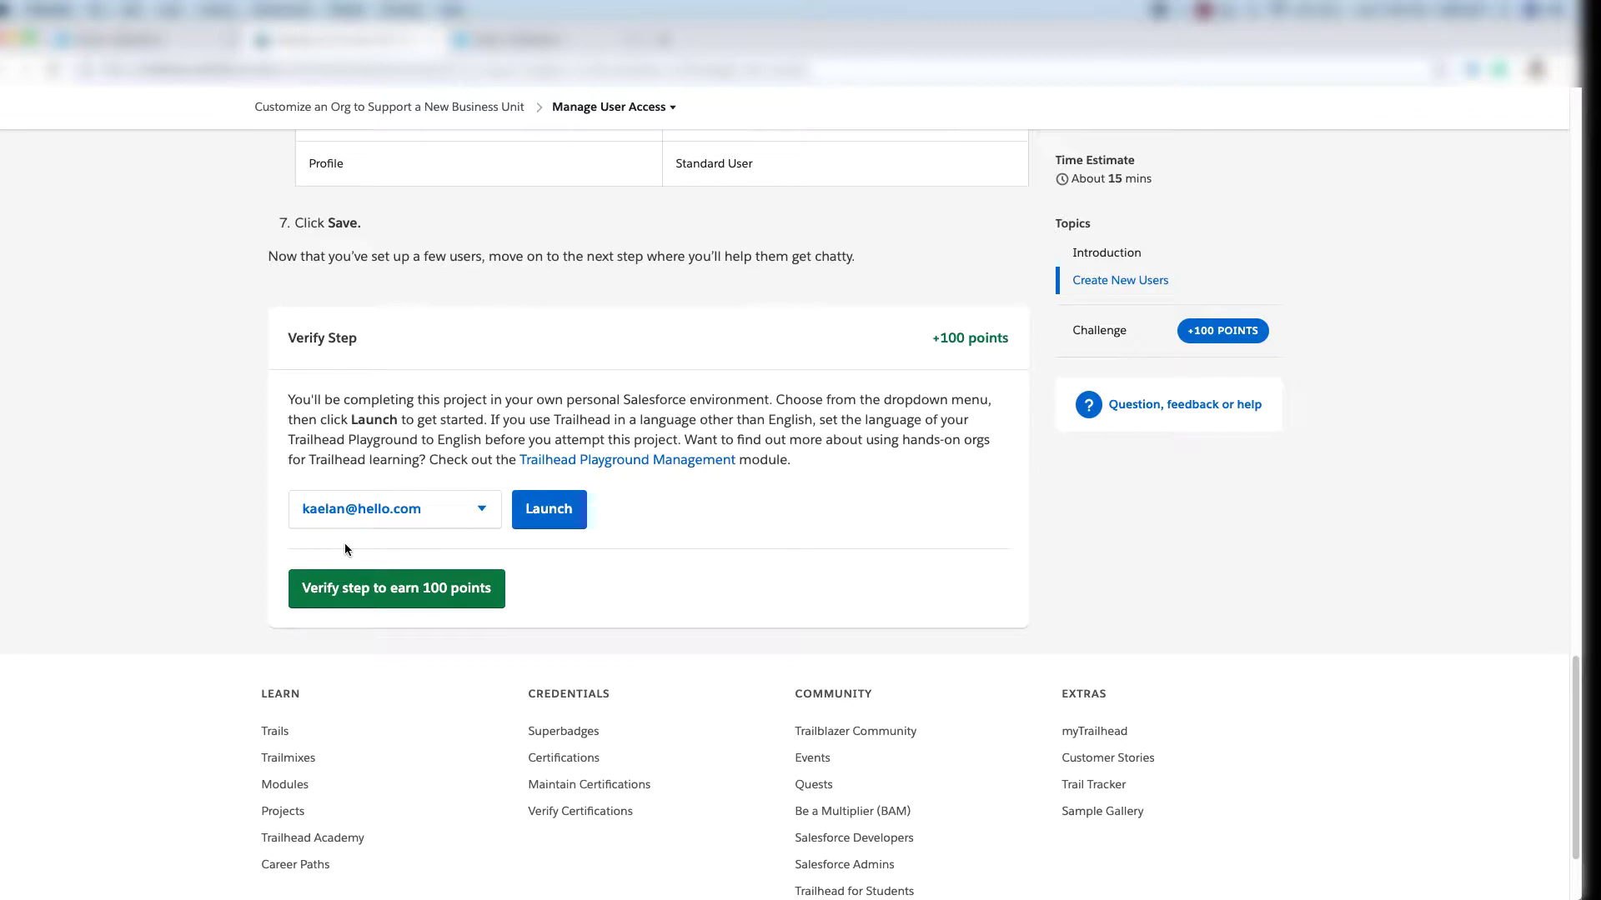
Verify the Create New Users step for 100 points and read the Manage Chatter instructions.
left_click(347, 599)
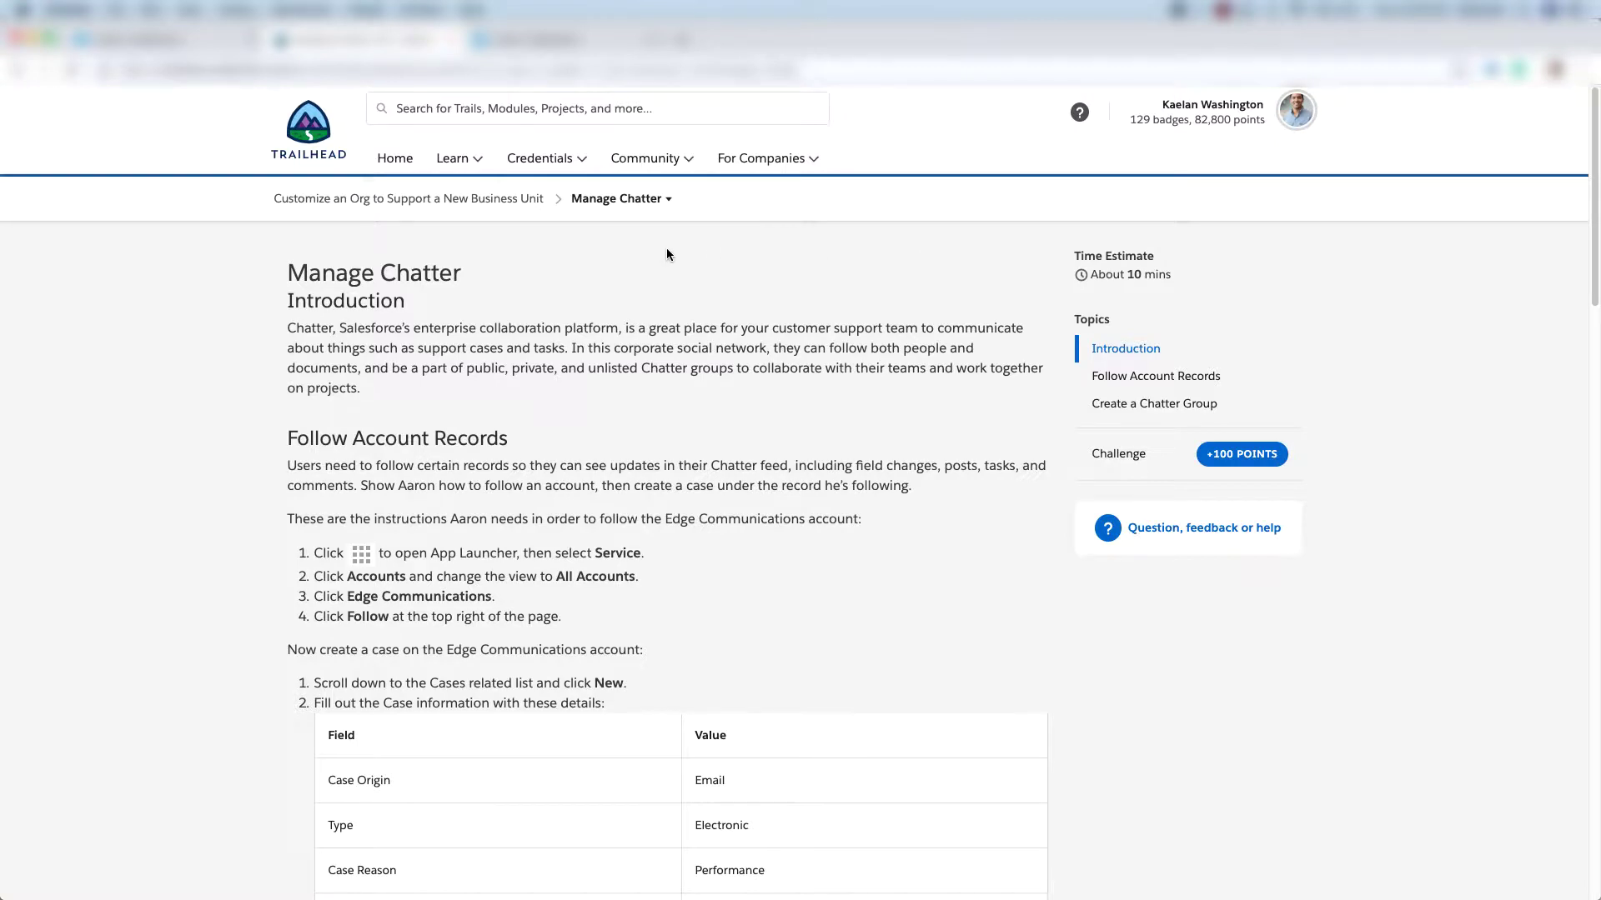
scroll(658, 250, "down", 2)
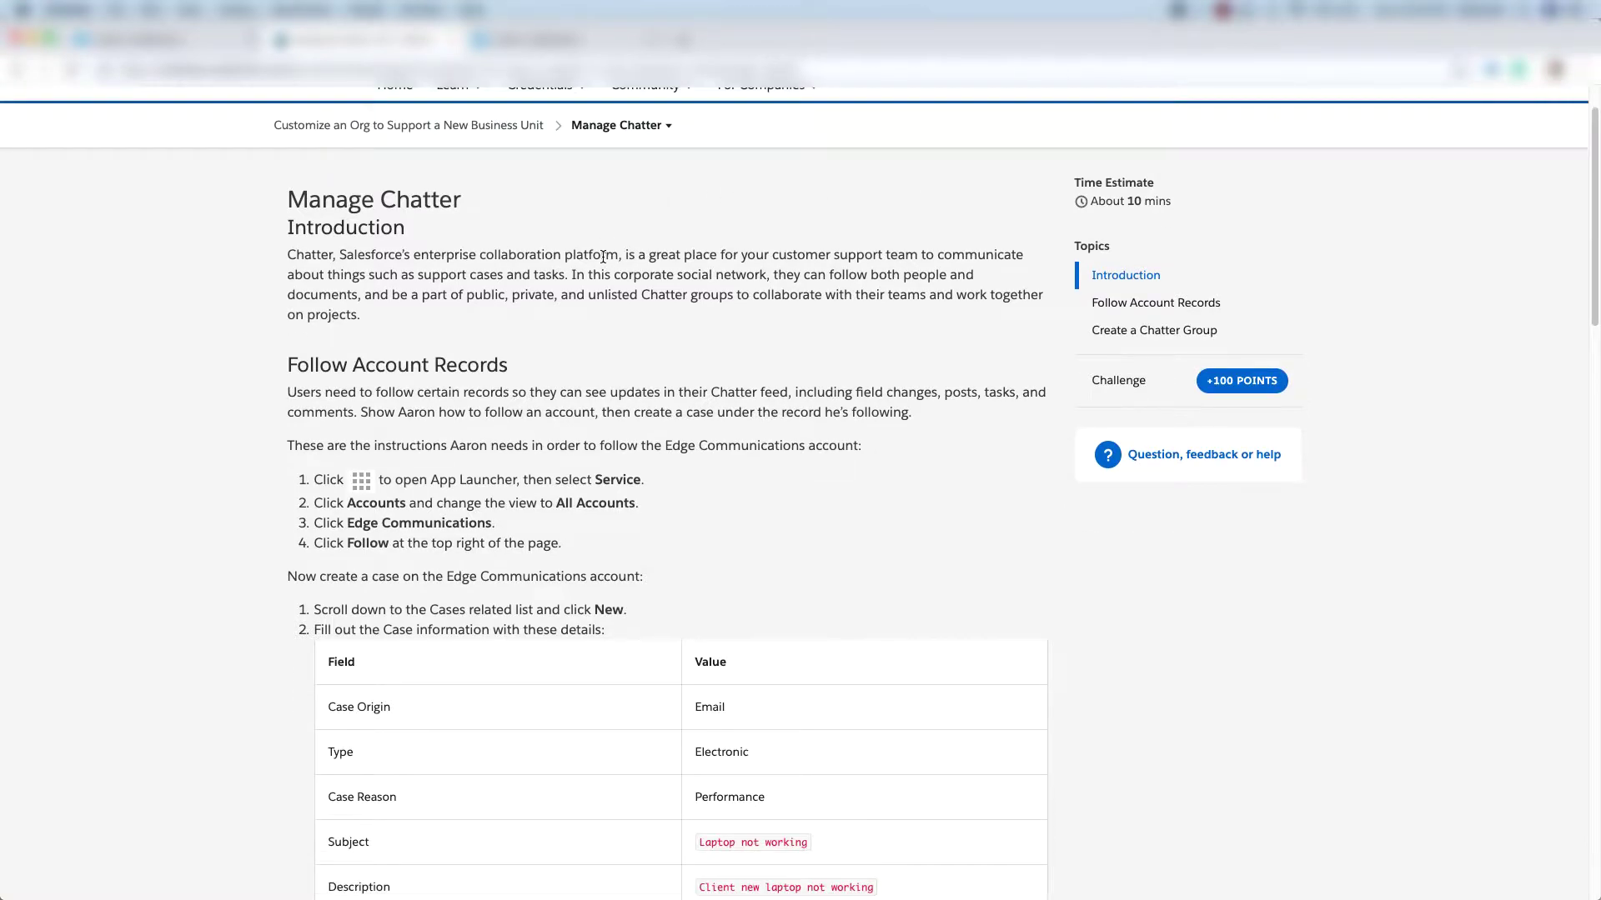
scroll(603, 257, "down", 1)
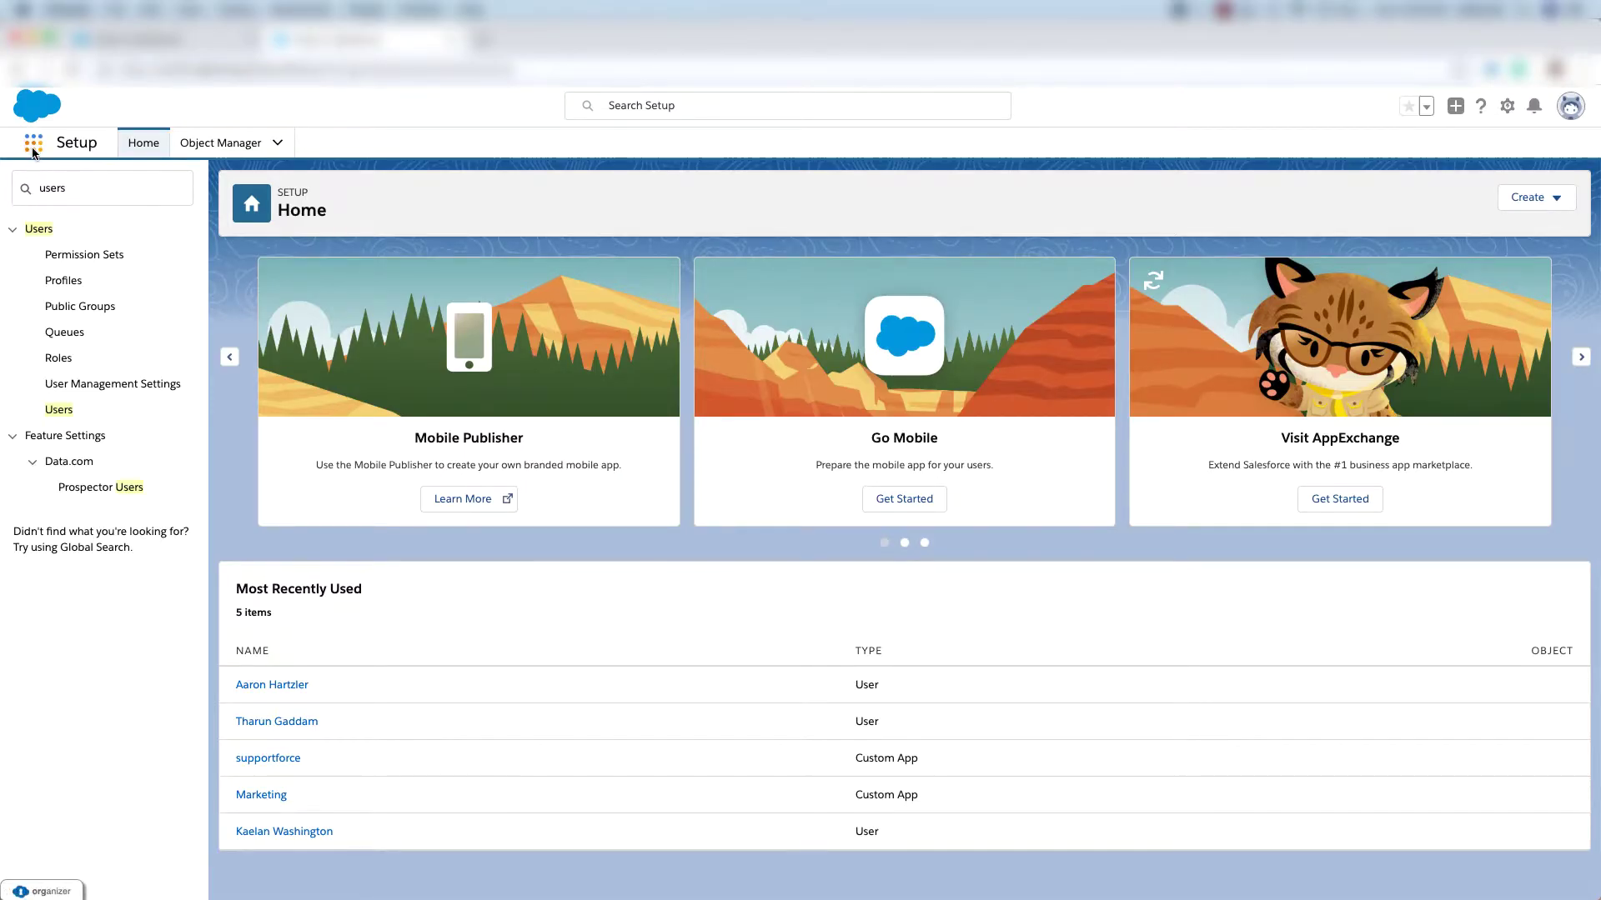
Switch to the Service app by searching 'service' in the App Launcher.
left_click(33, 147)
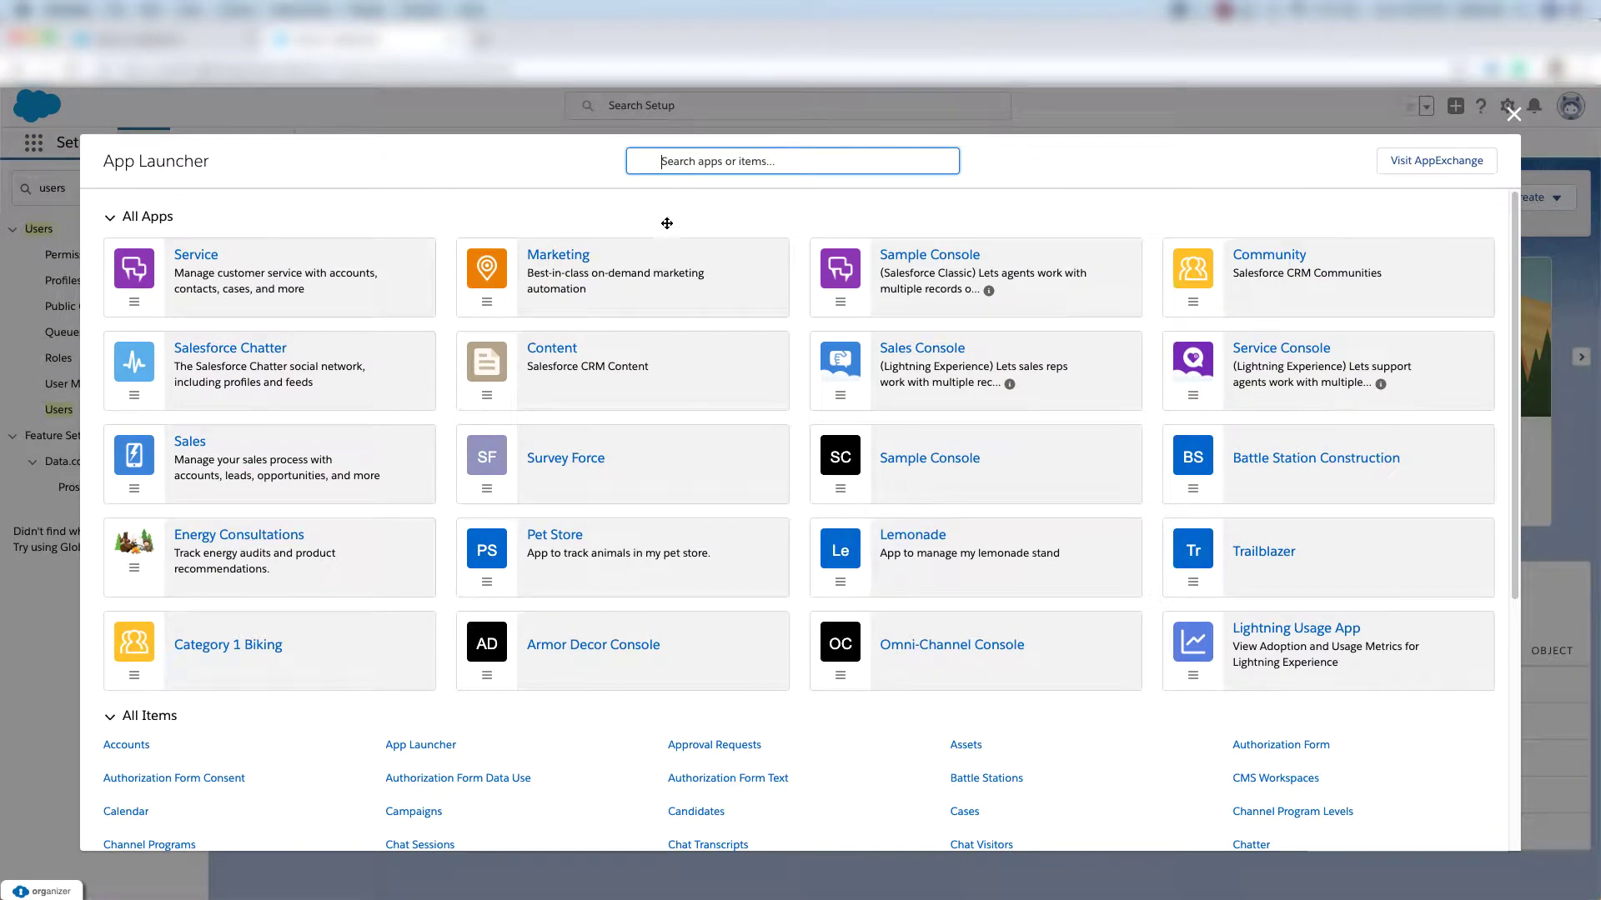
type("service")
left_click(221, 260)
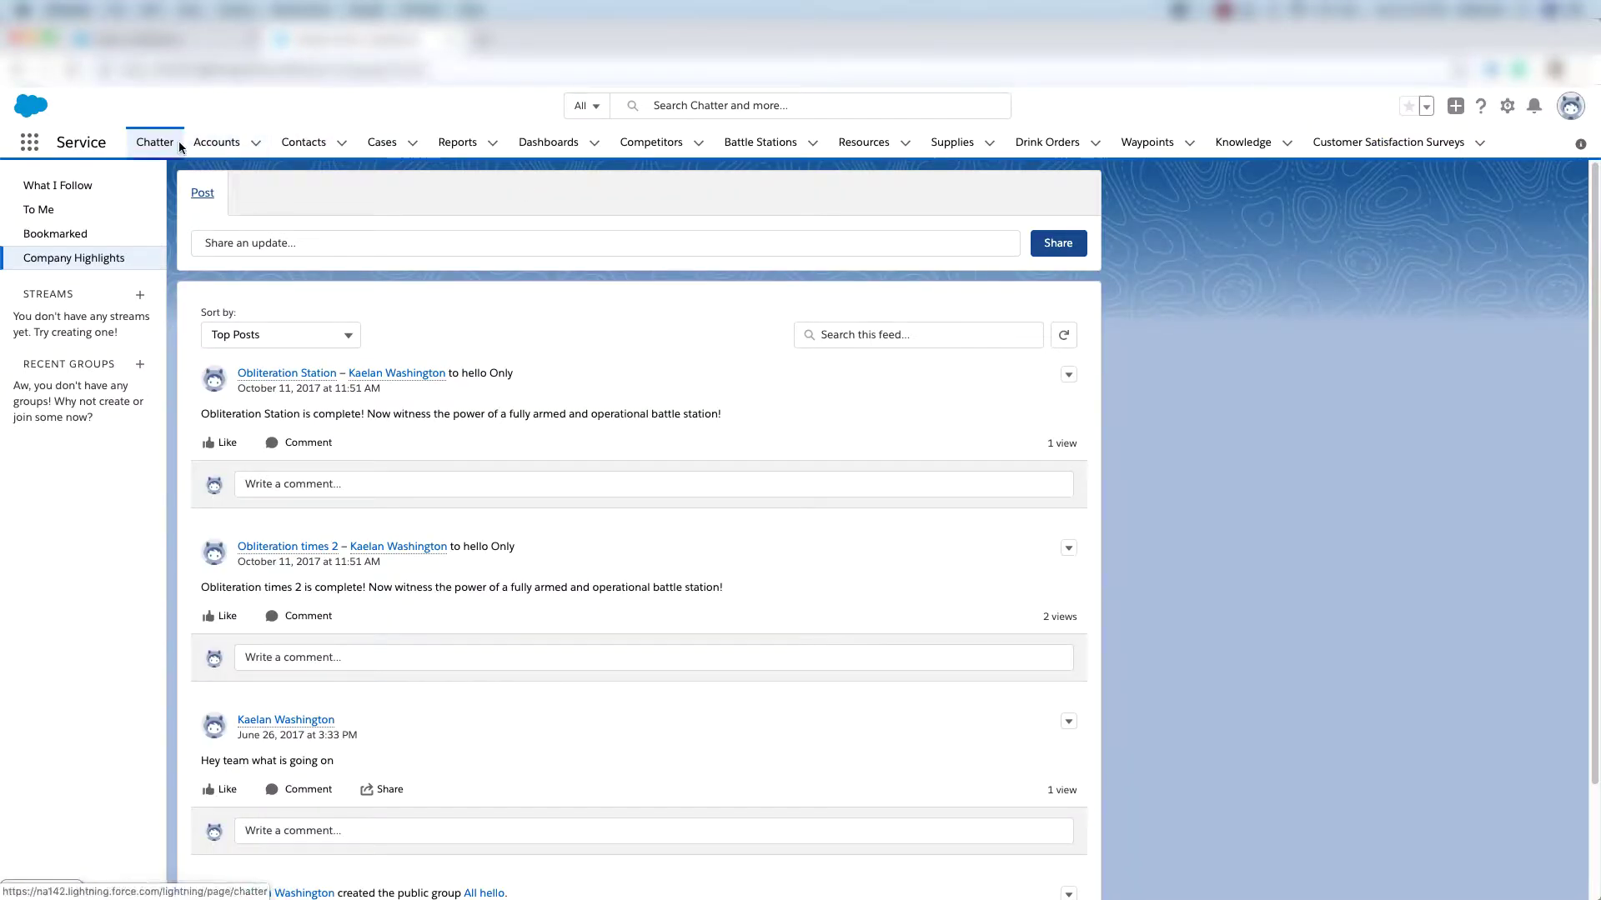
Open Edge Communications from All Accounts, follow it, and scroll to its Cases.
left_click(221, 149)
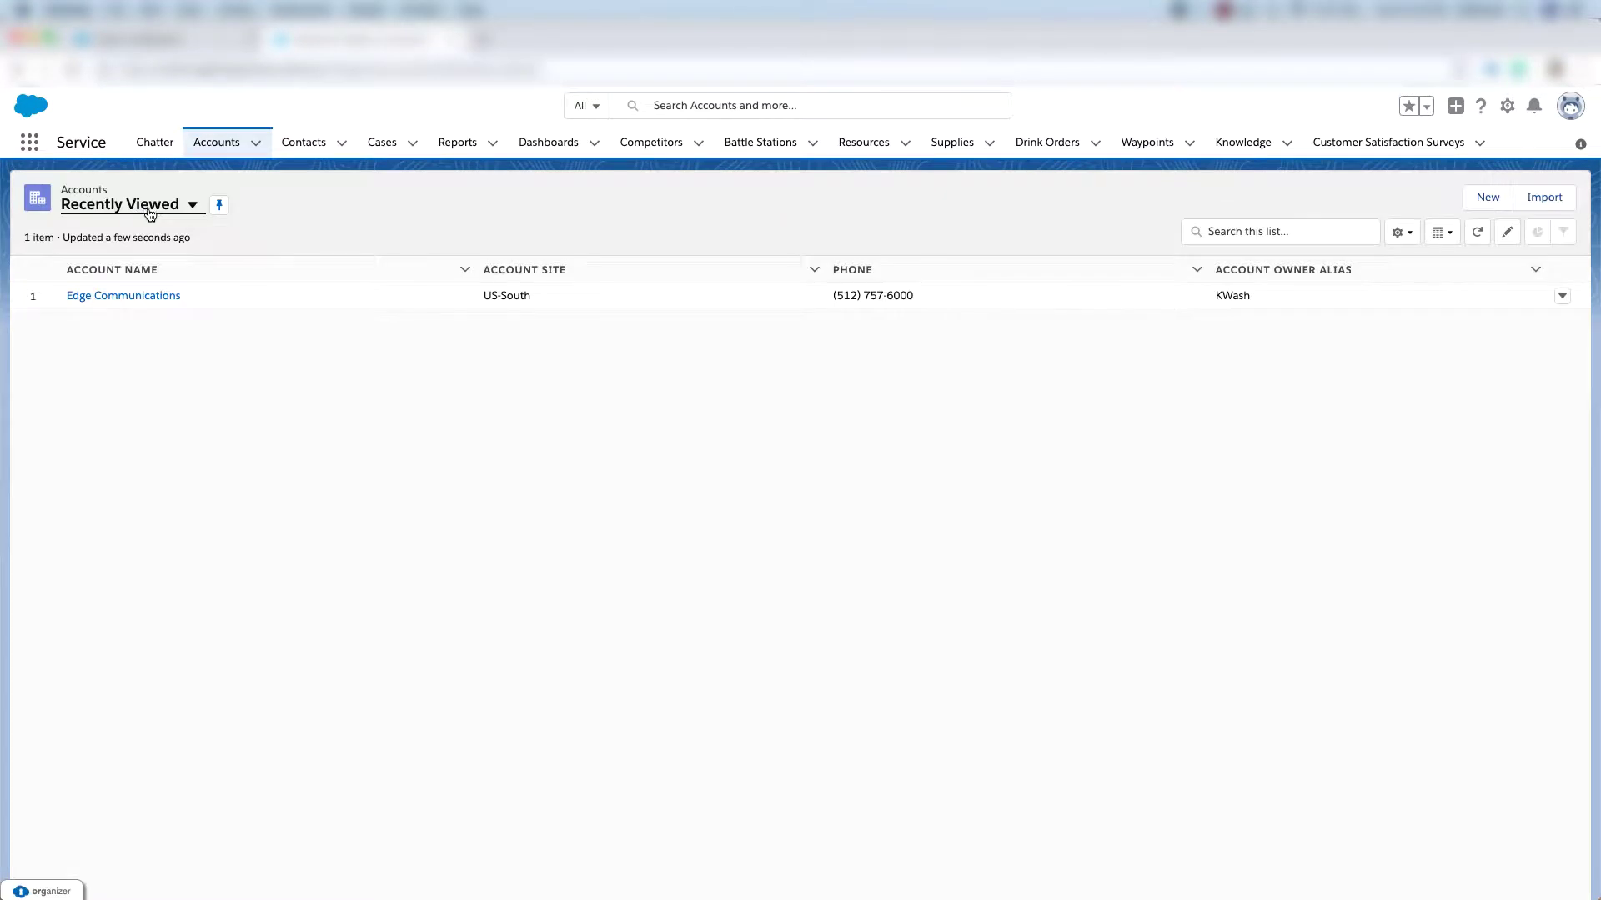
left_click(175, 214)
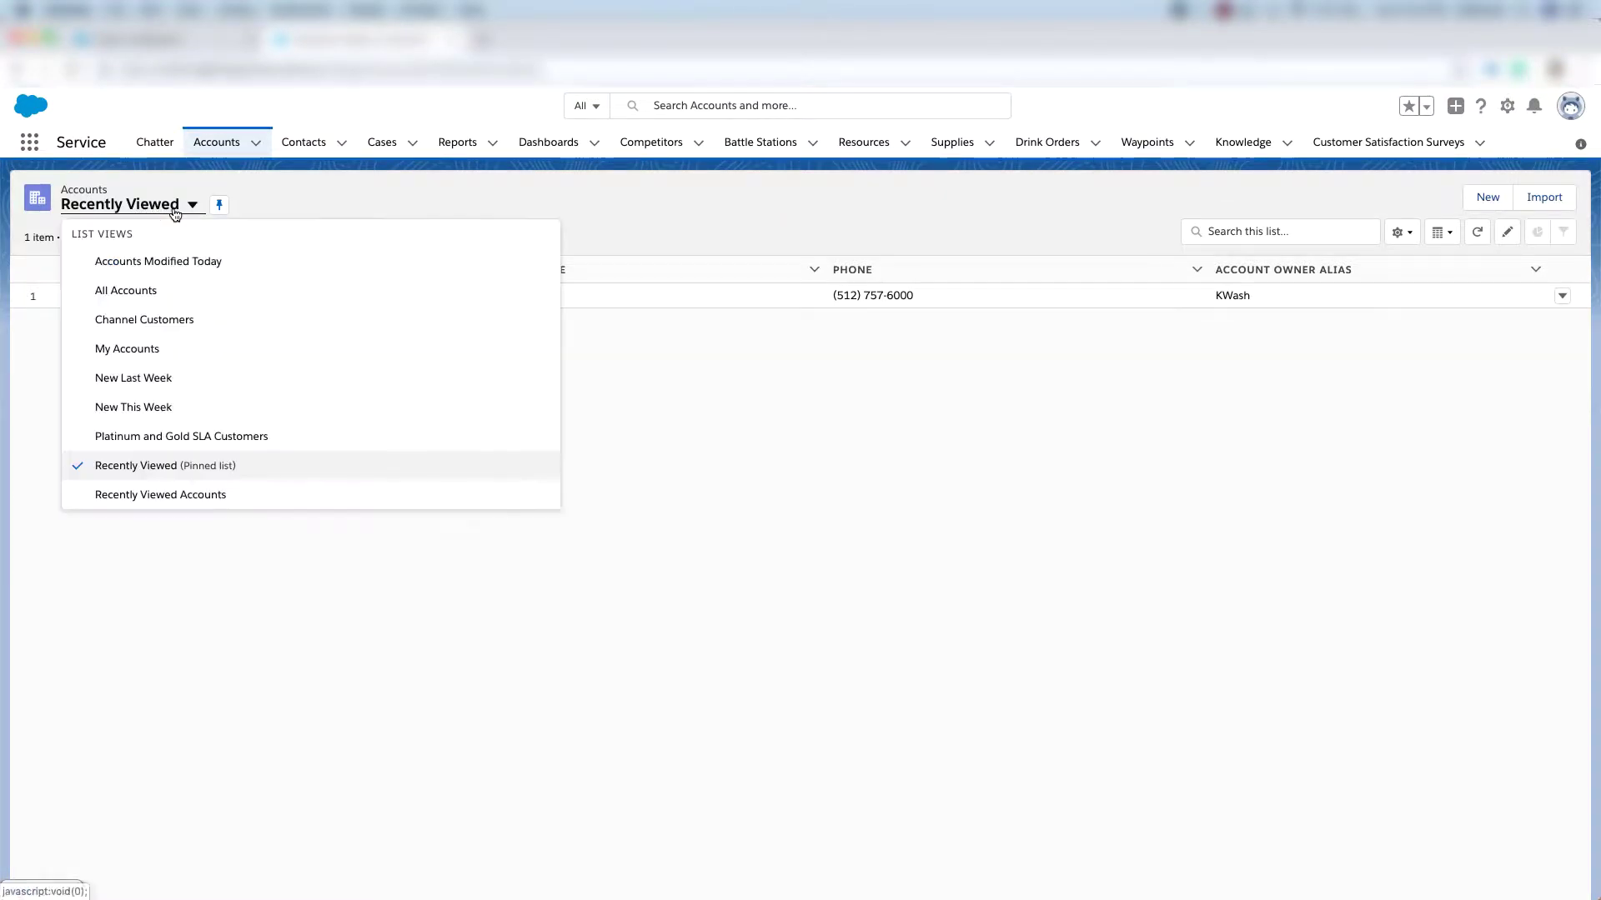
left_click(142, 291)
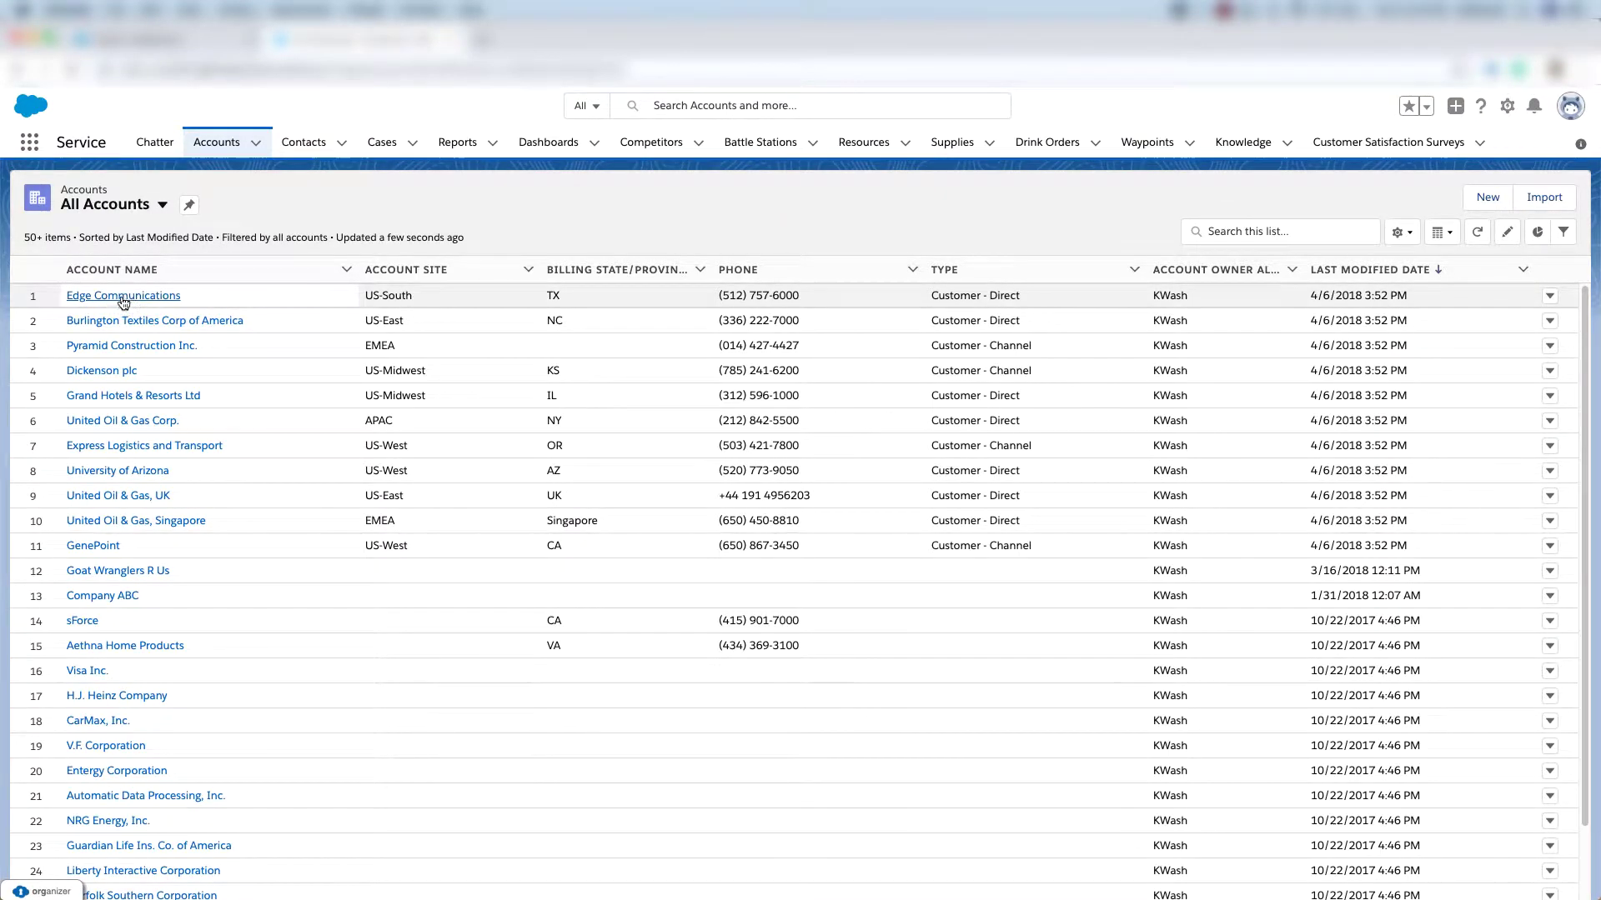
left_click(122, 297)
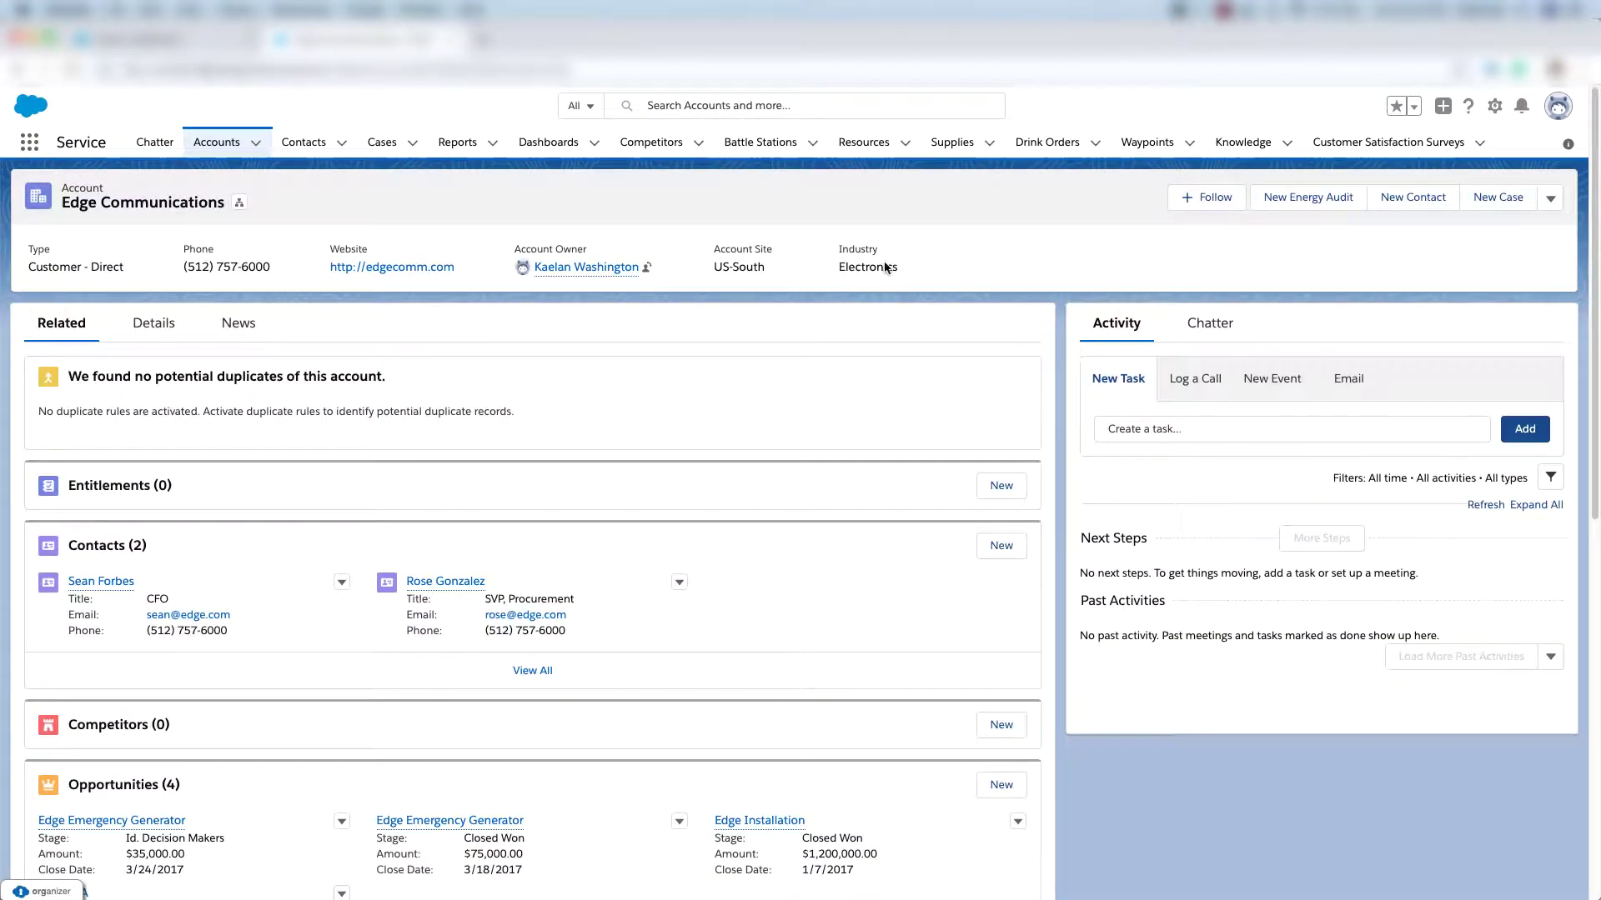
left_click(1199, 200)
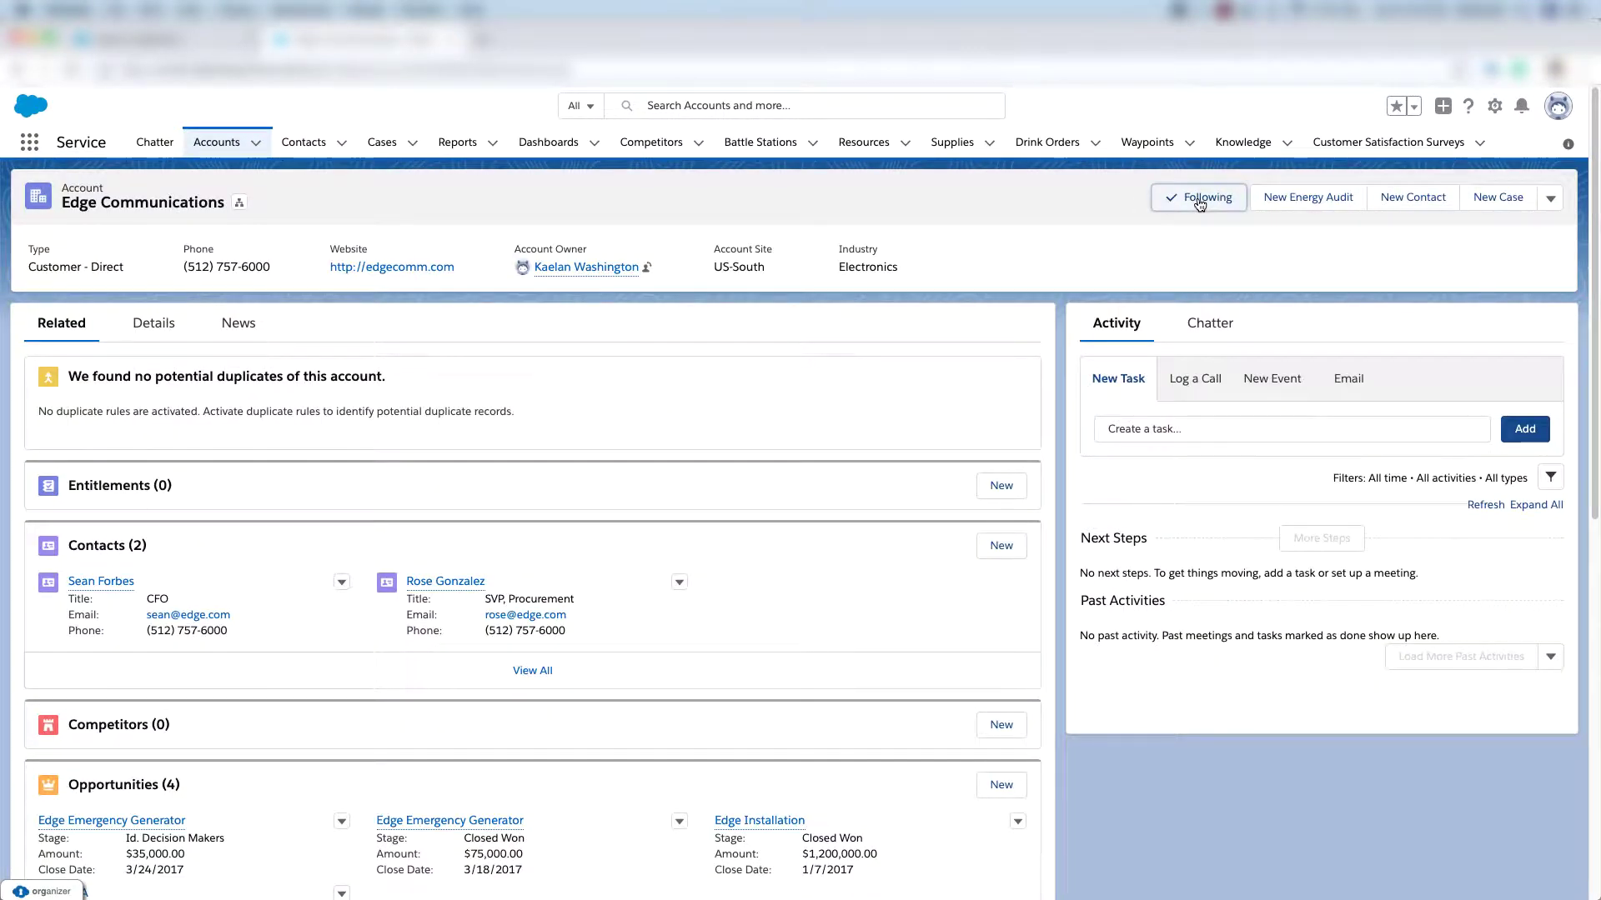
scroll(602, 647, "down", 5)
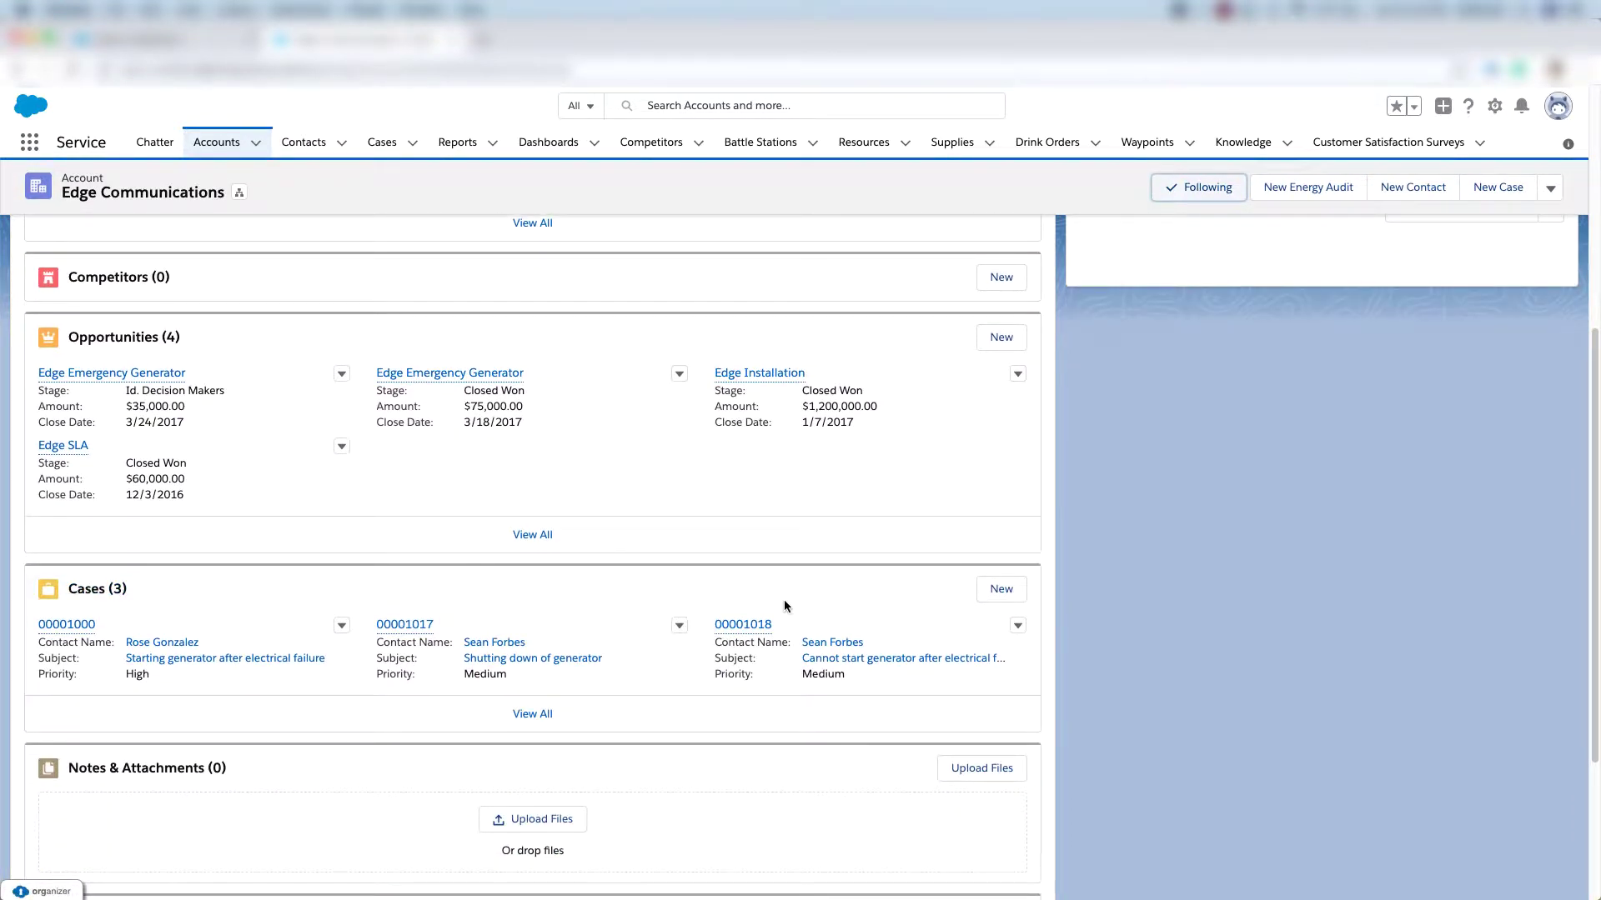
Save a 'Laptop not working' case with Email origin, Electronic type and Performance reason.
left_click(994, 595)
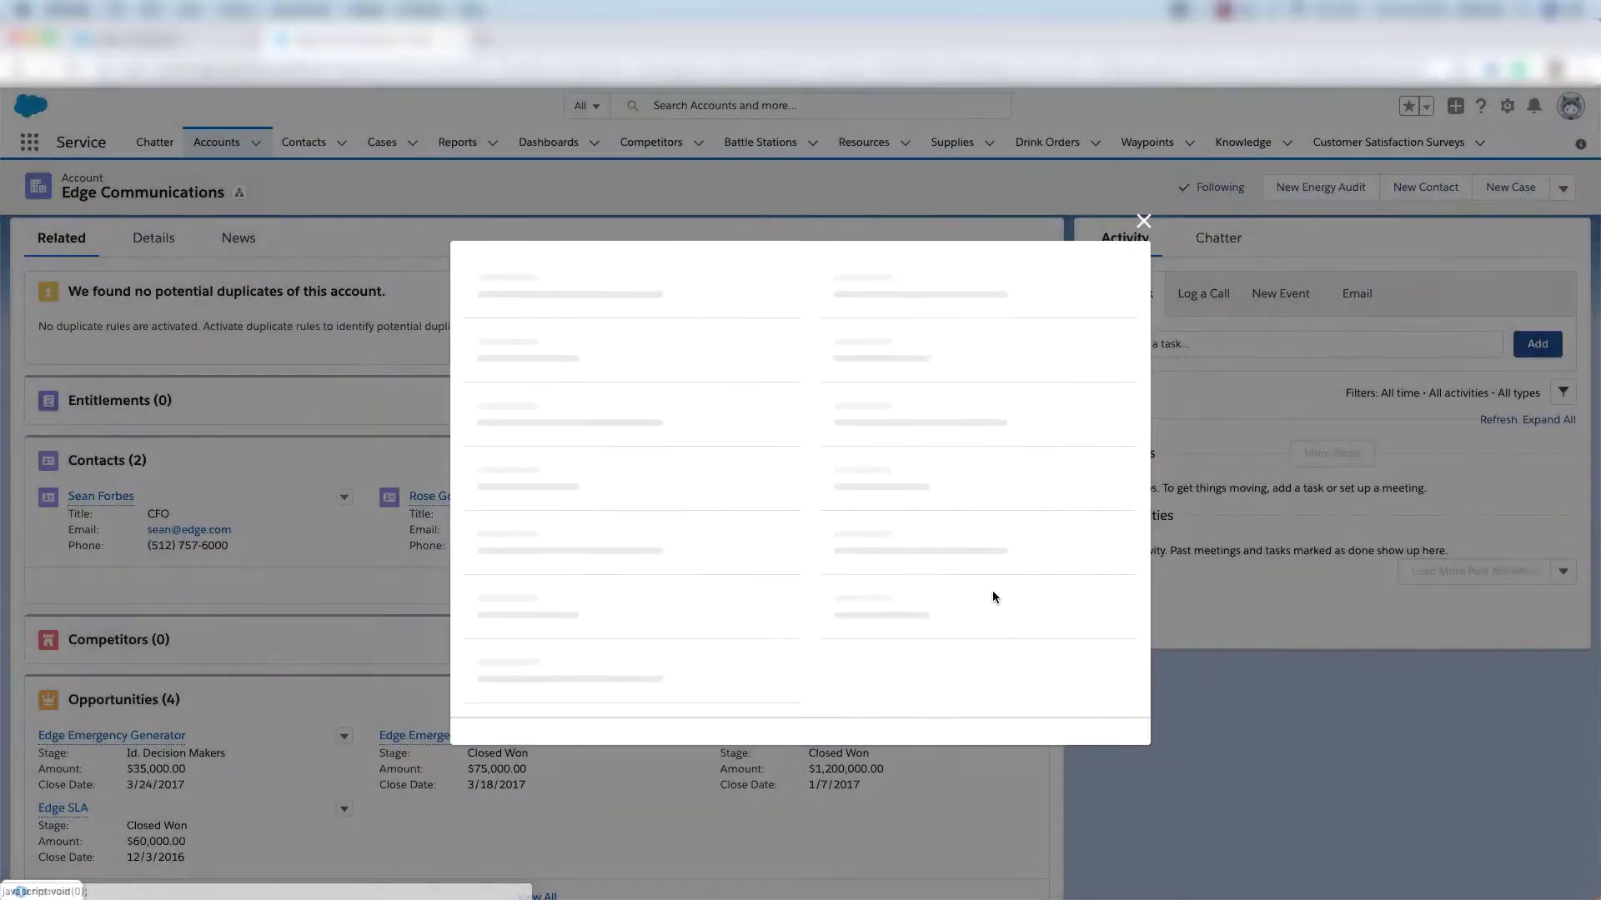
left_click(835, 372)
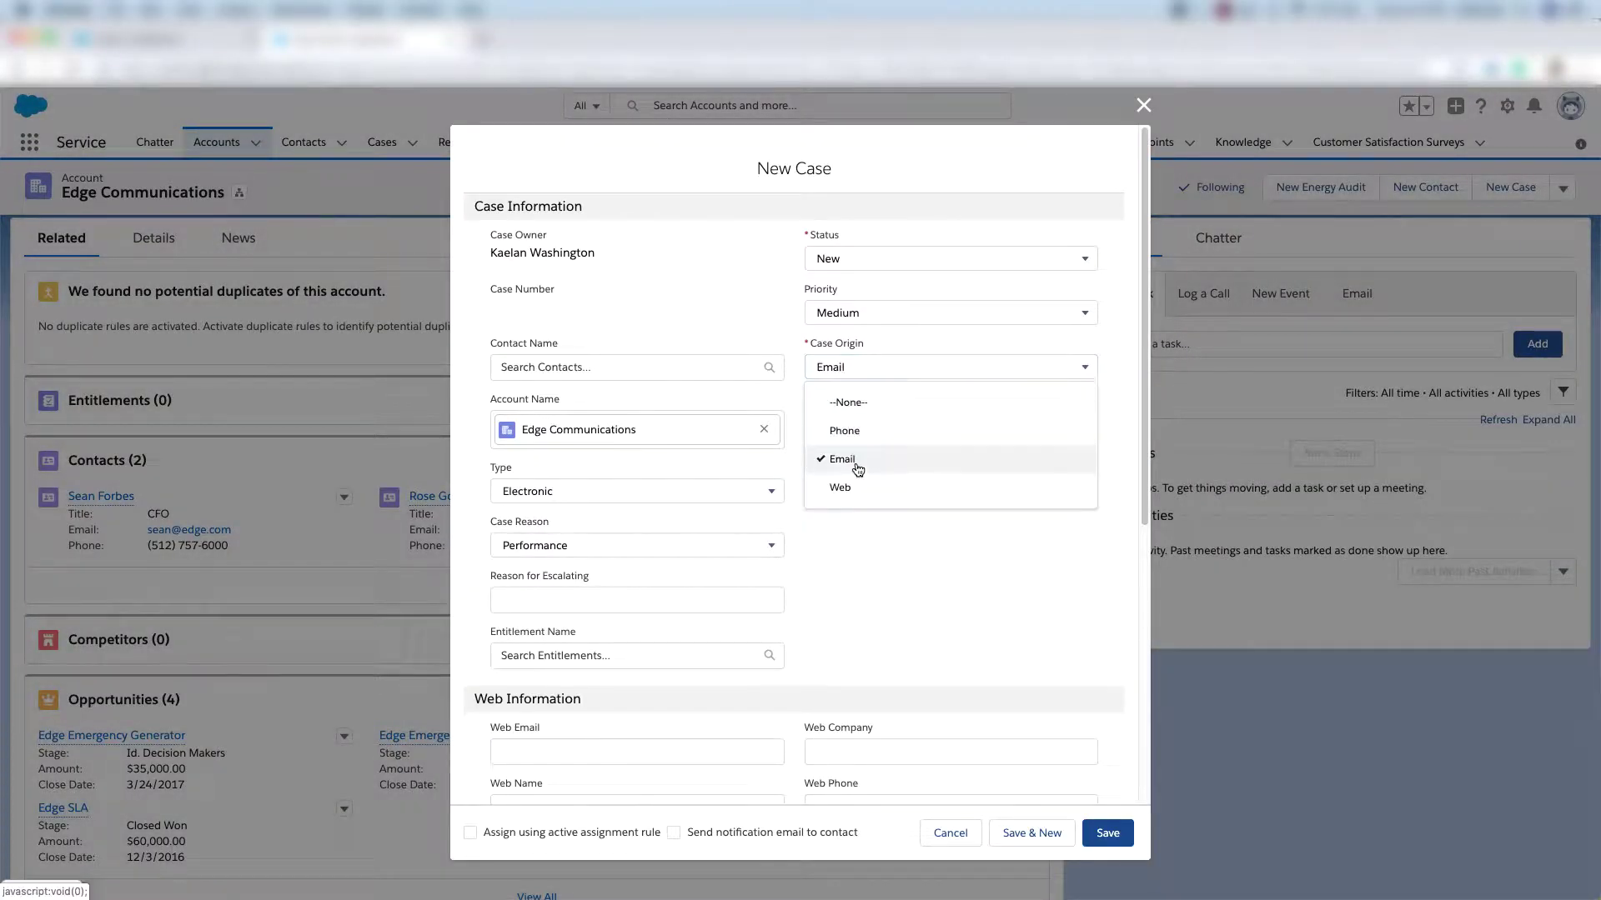
left_click(854, 527)
left_click(733, 493)
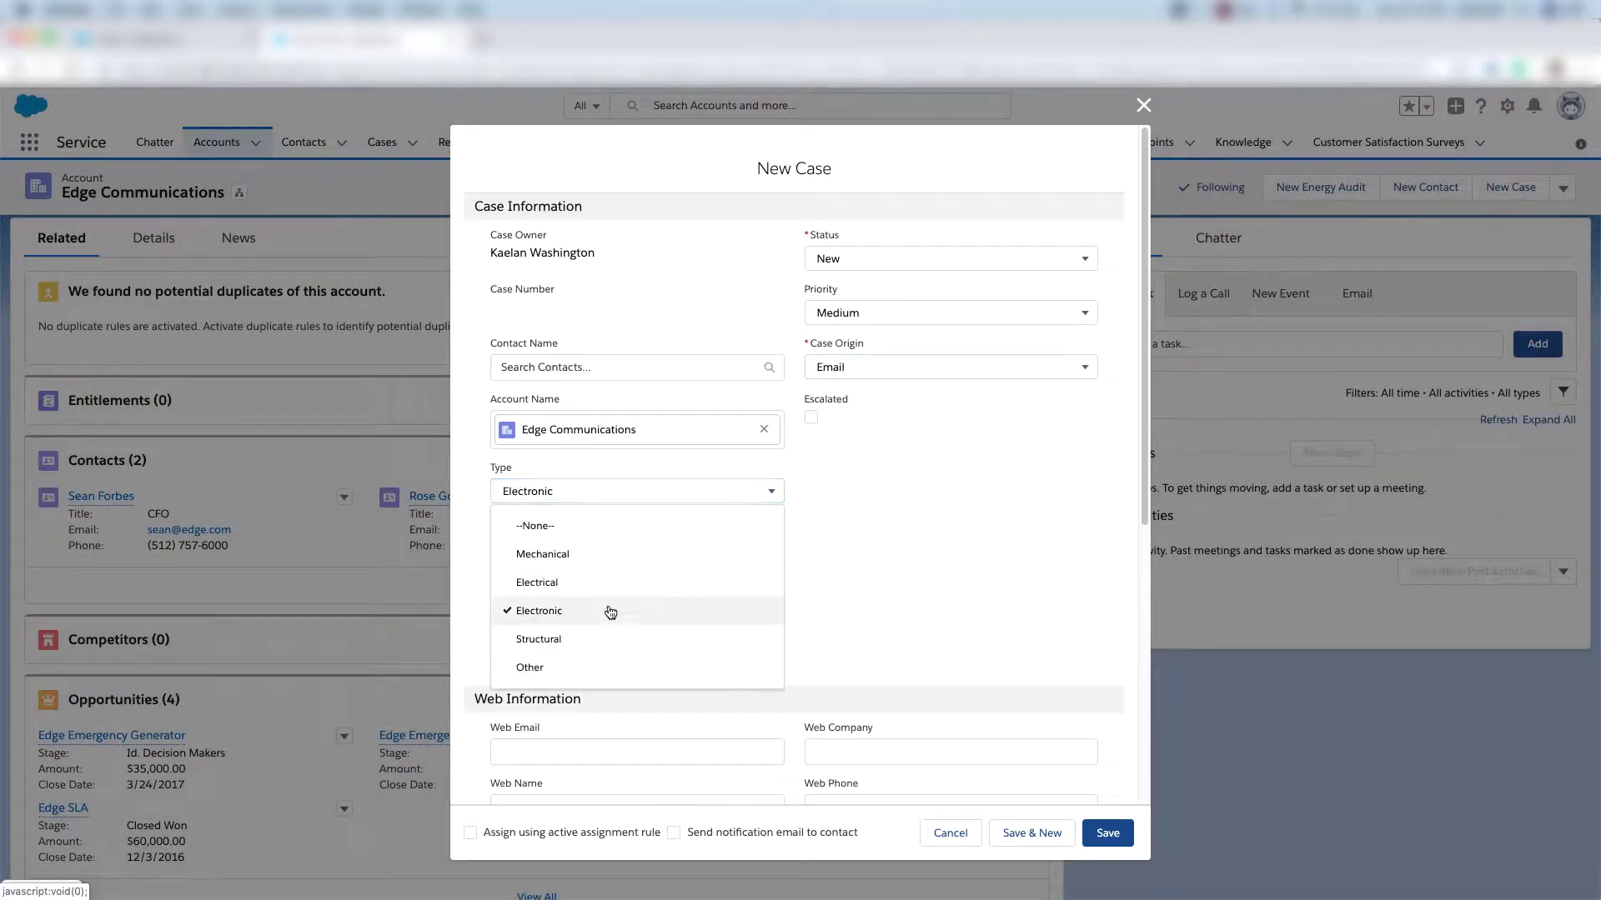
left_click(636, 618)
left_click(664, 547)
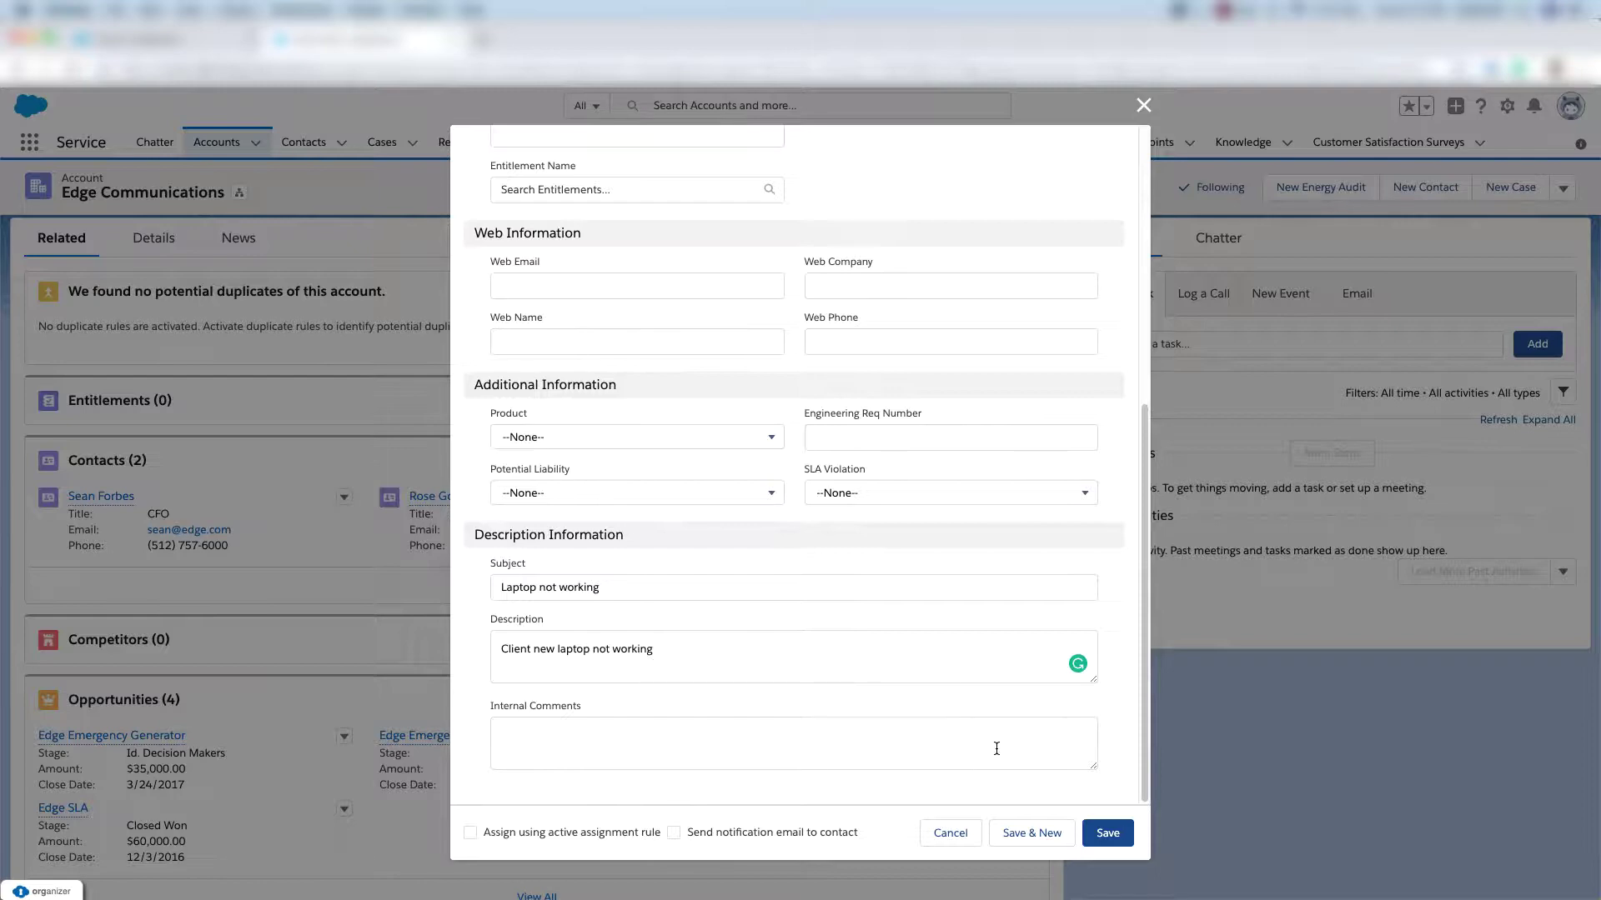
left_click(1107, 836)
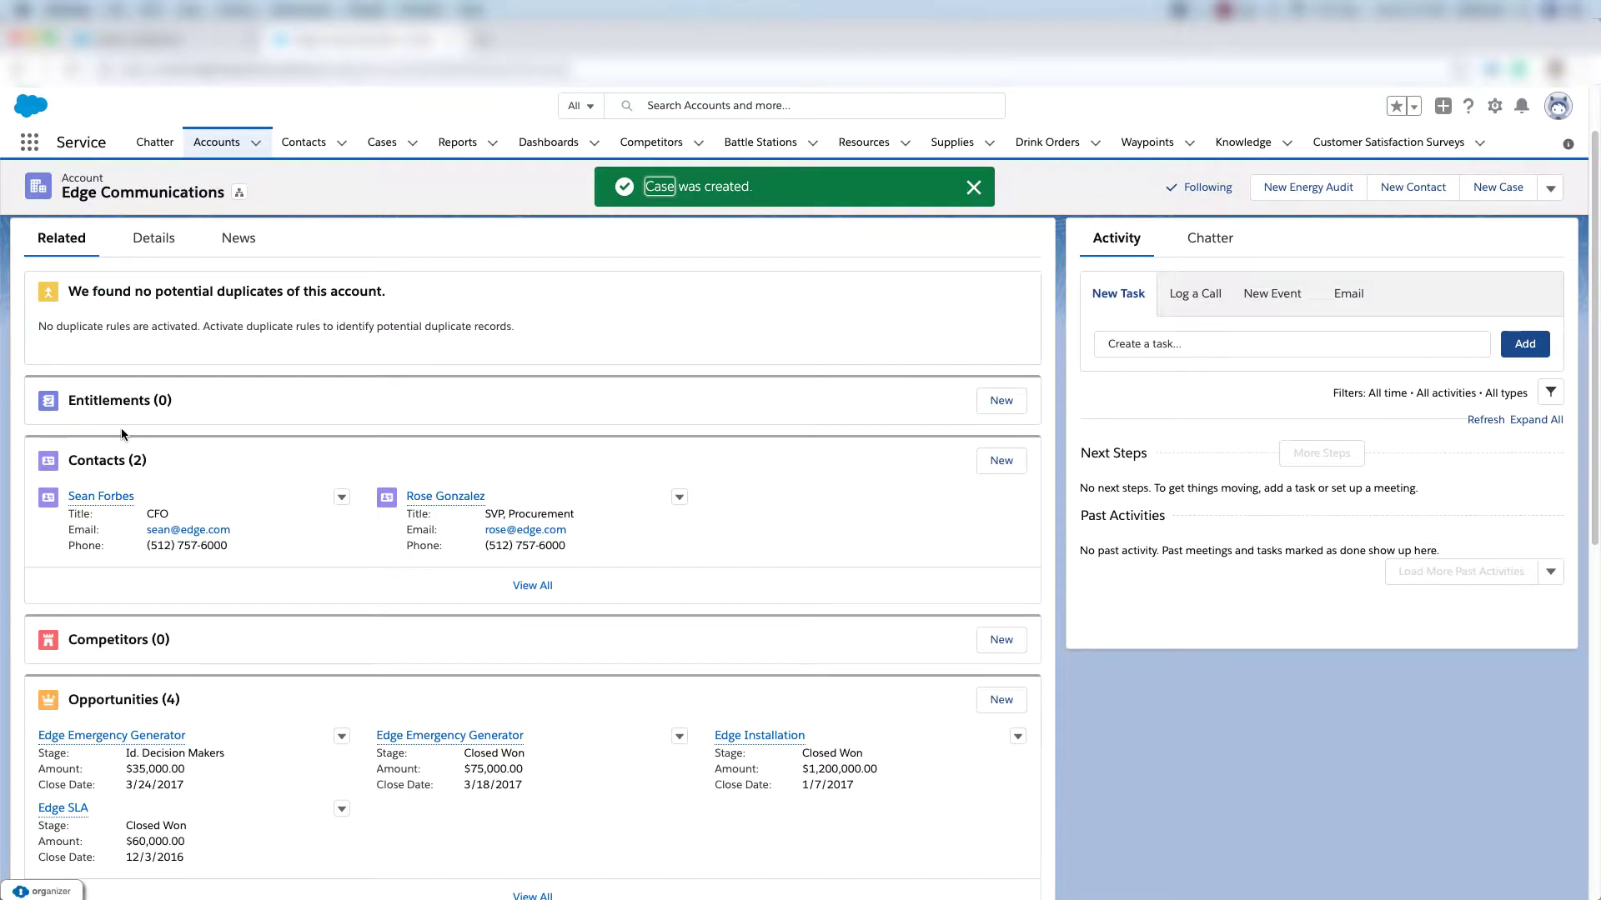
left_click(27, 142)
Go to Groups via the App Launcher and start a new group.
type("grou")
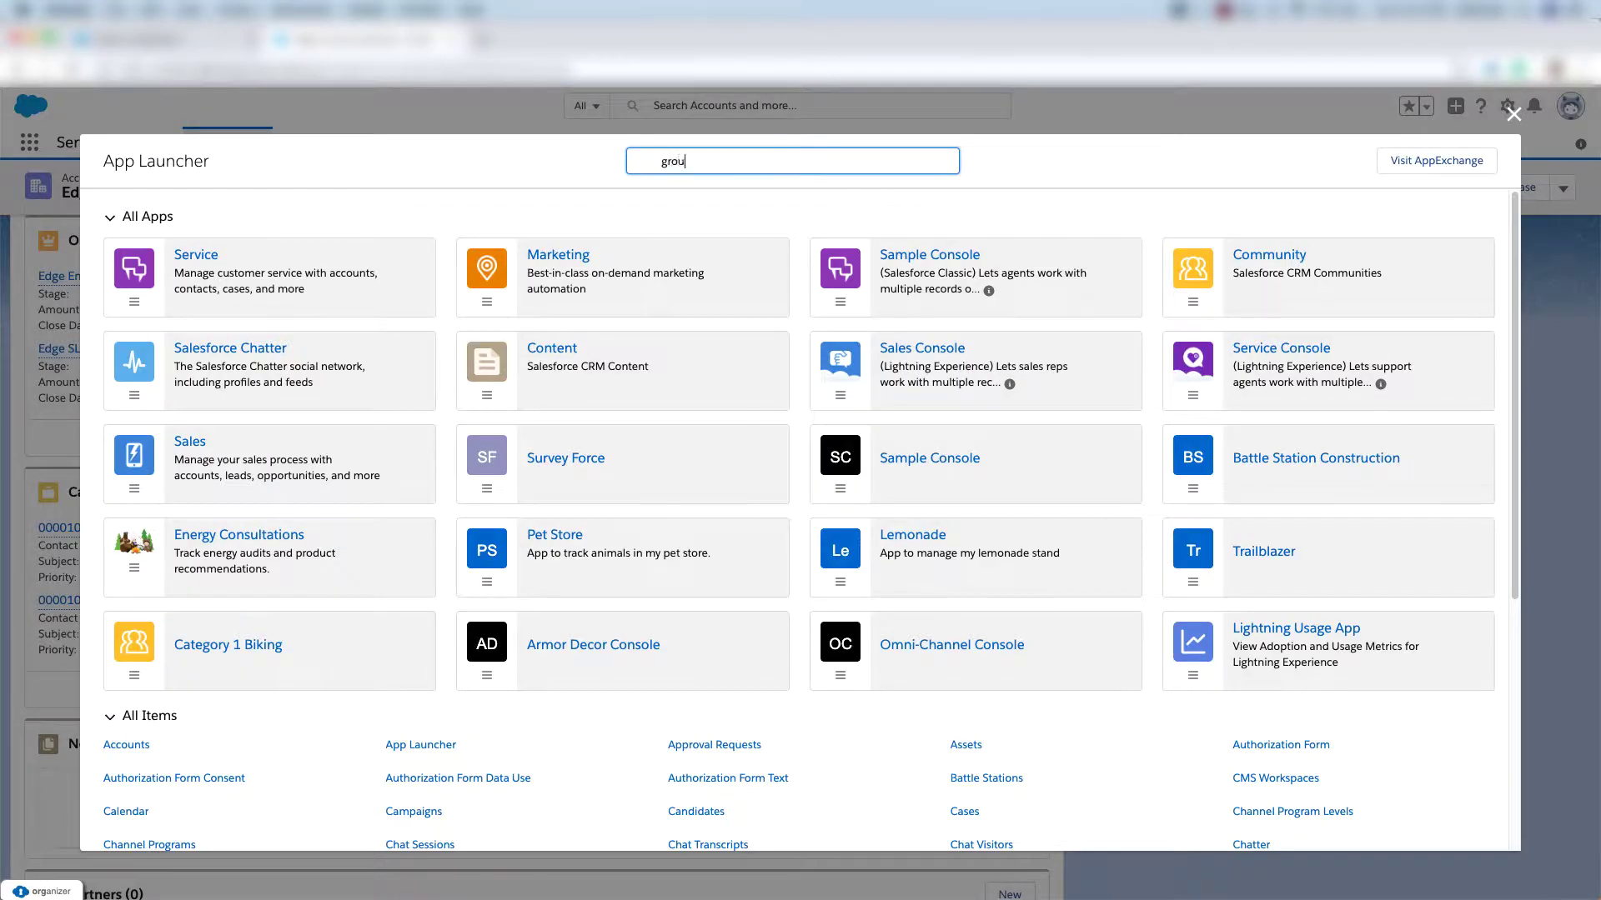
type("ps")
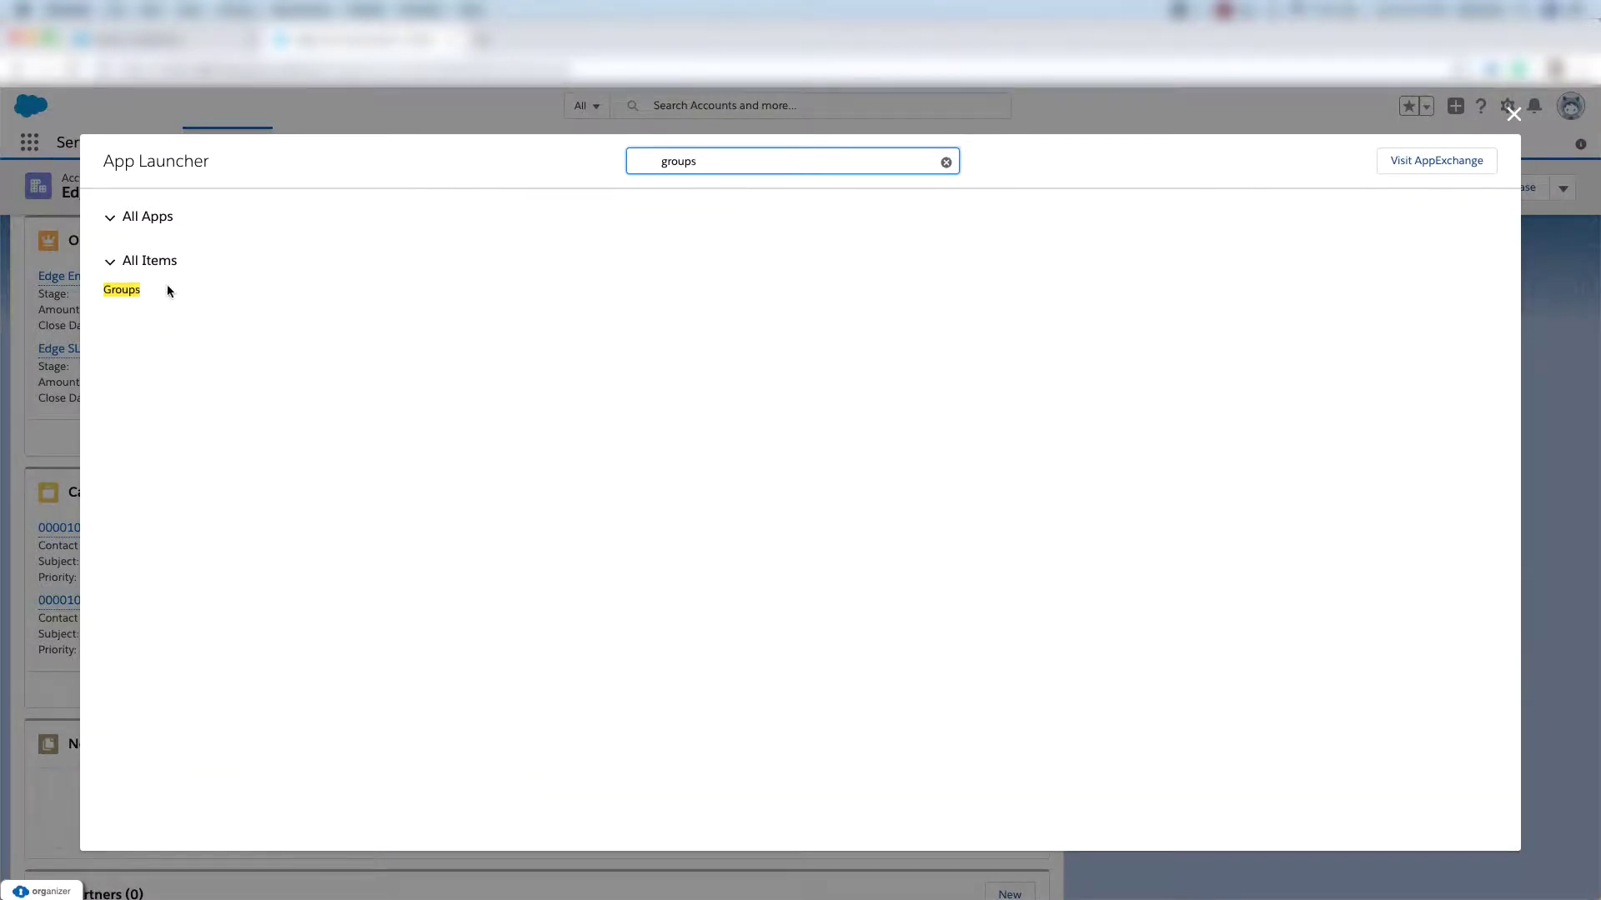
left_click(123, 291)
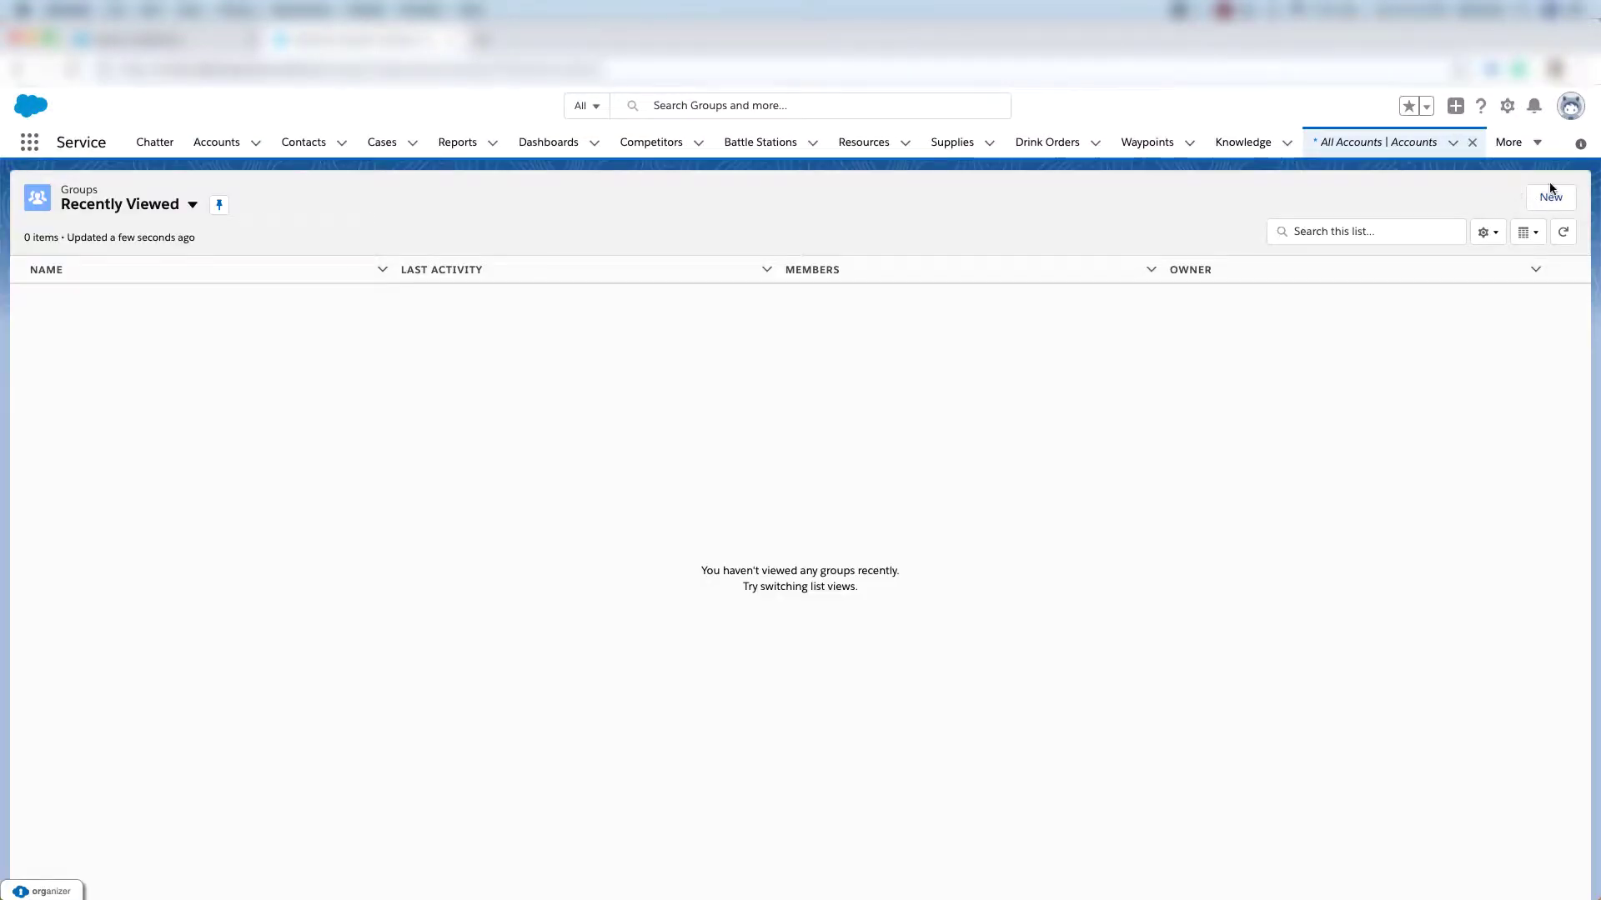
left_click(1545, 203)
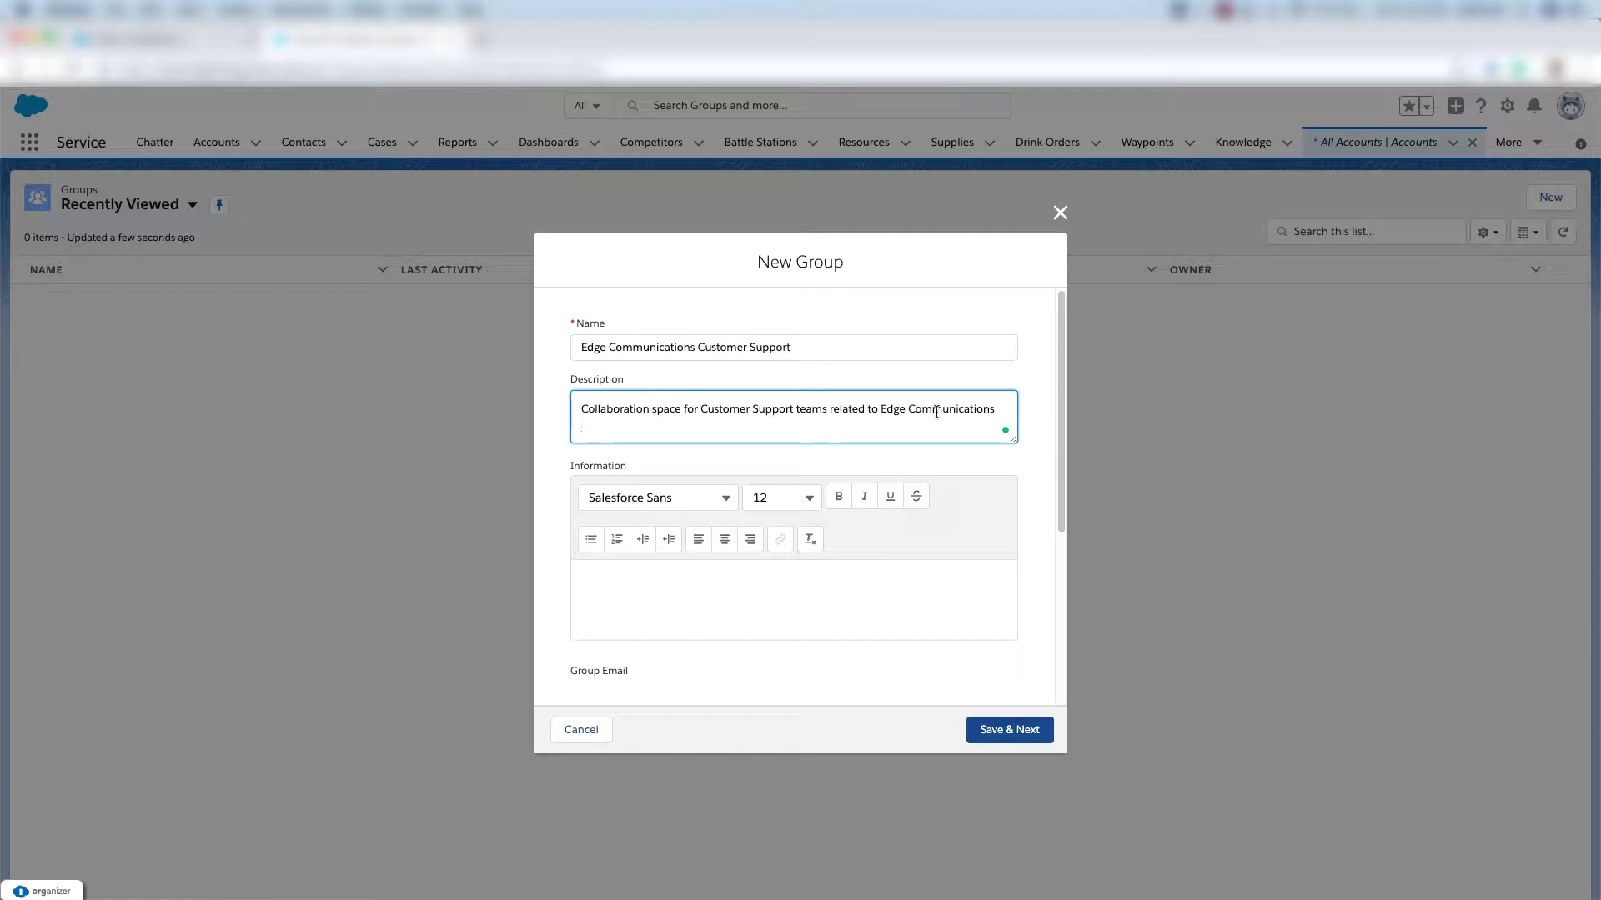
Make 'Edge Communications Customer Support' Private with customers allowed, save, and skip the photo.
scroll(725, 592, "down", 5)
left_click(725, 589)
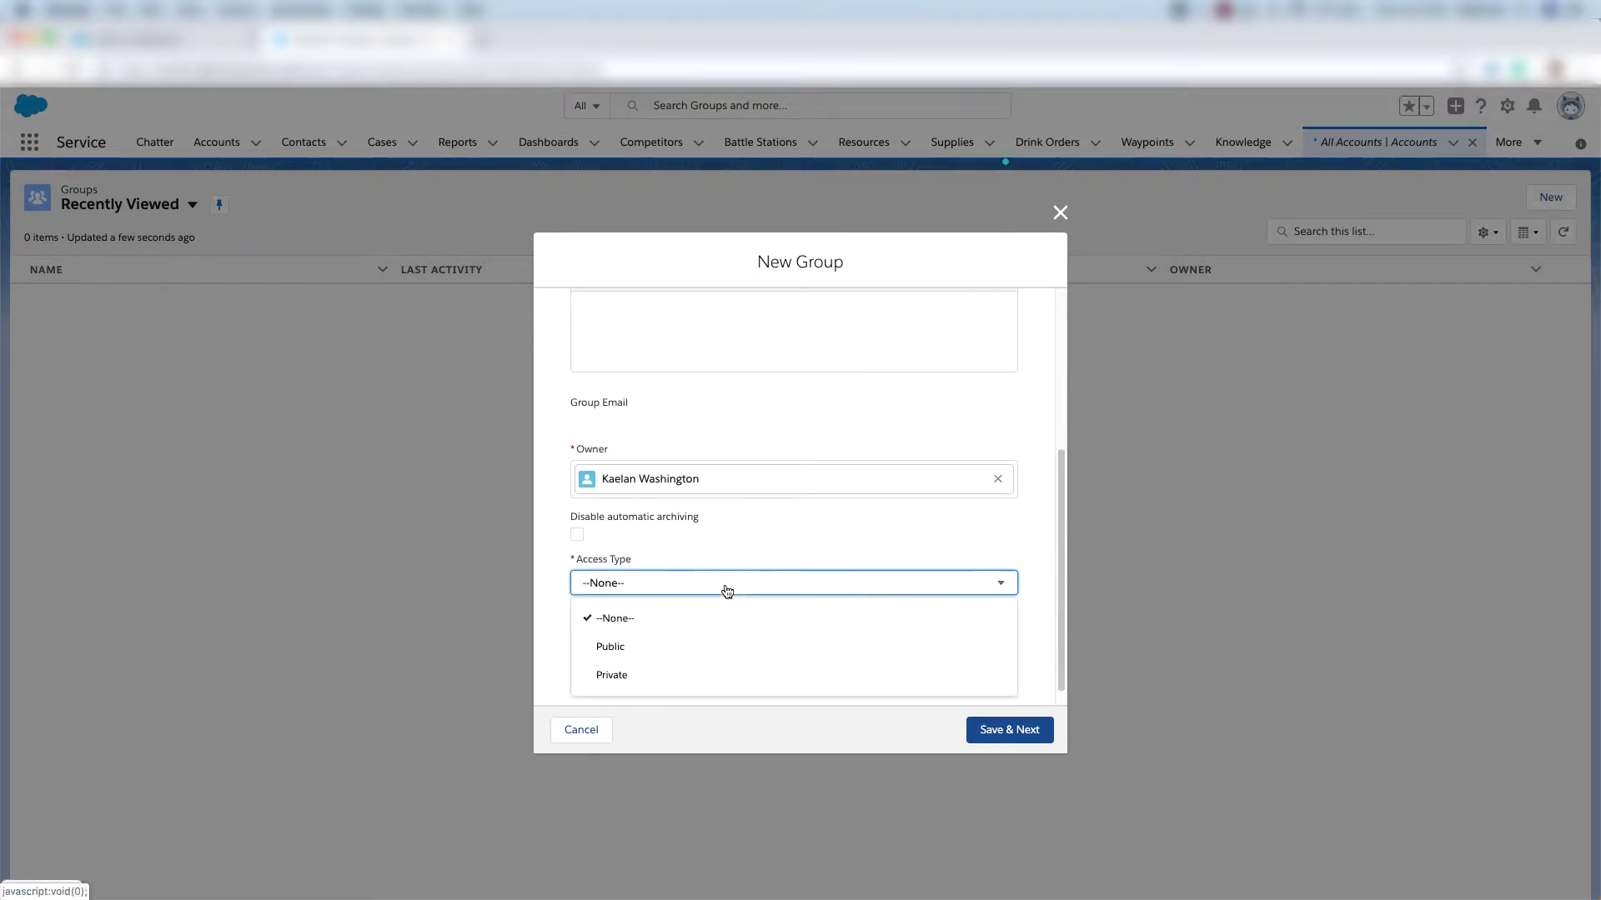
left_click(657, 674)
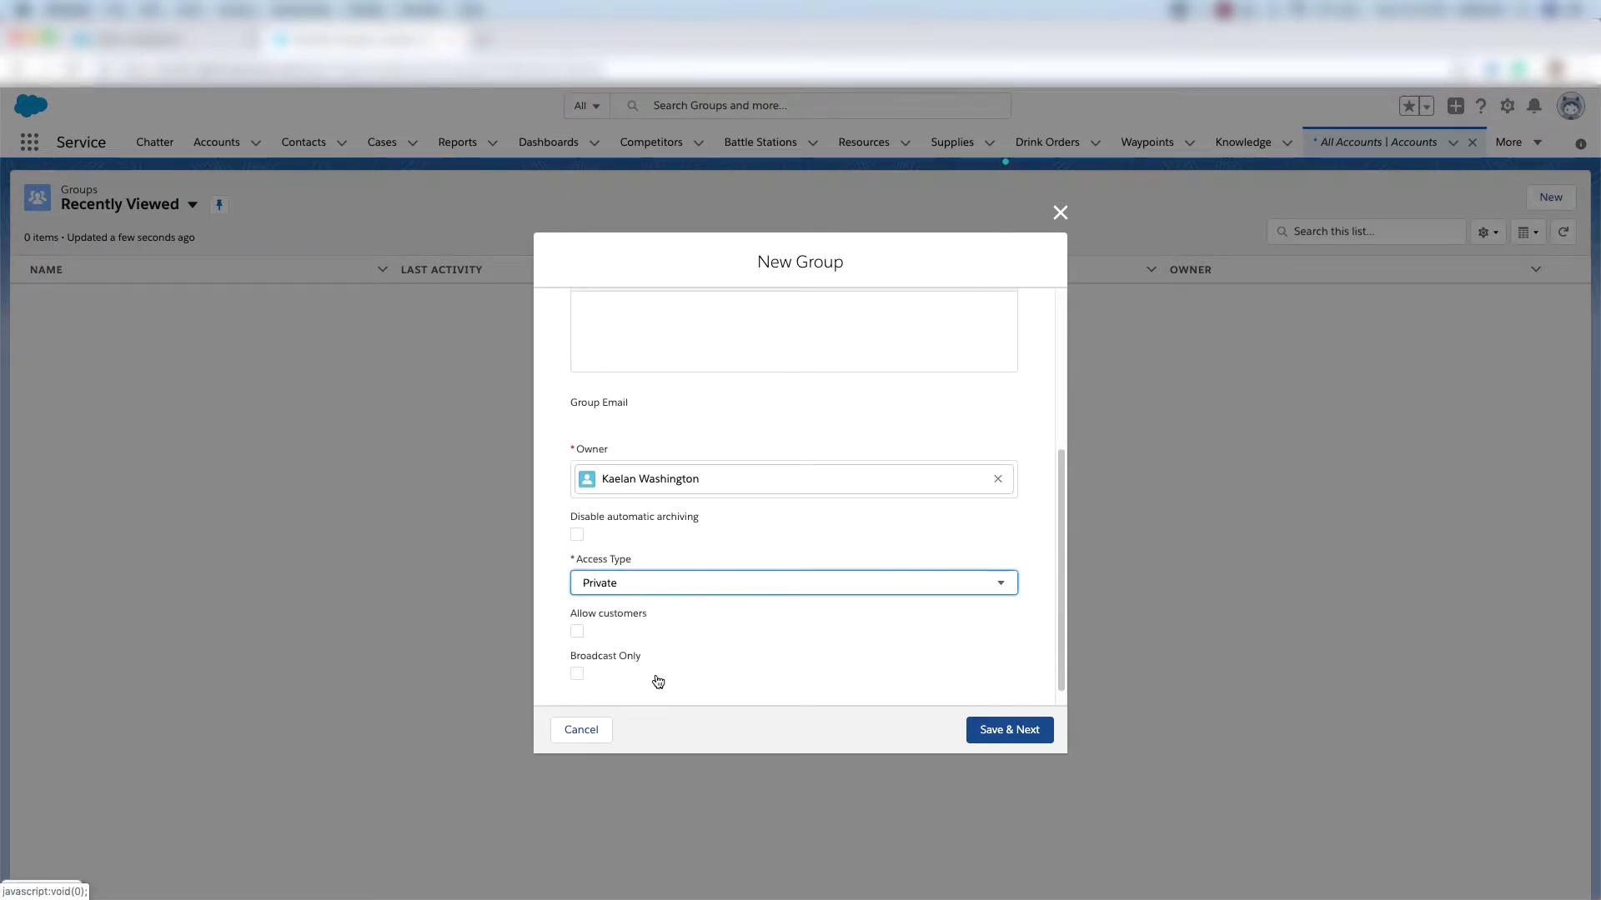
left_click(576, 632)
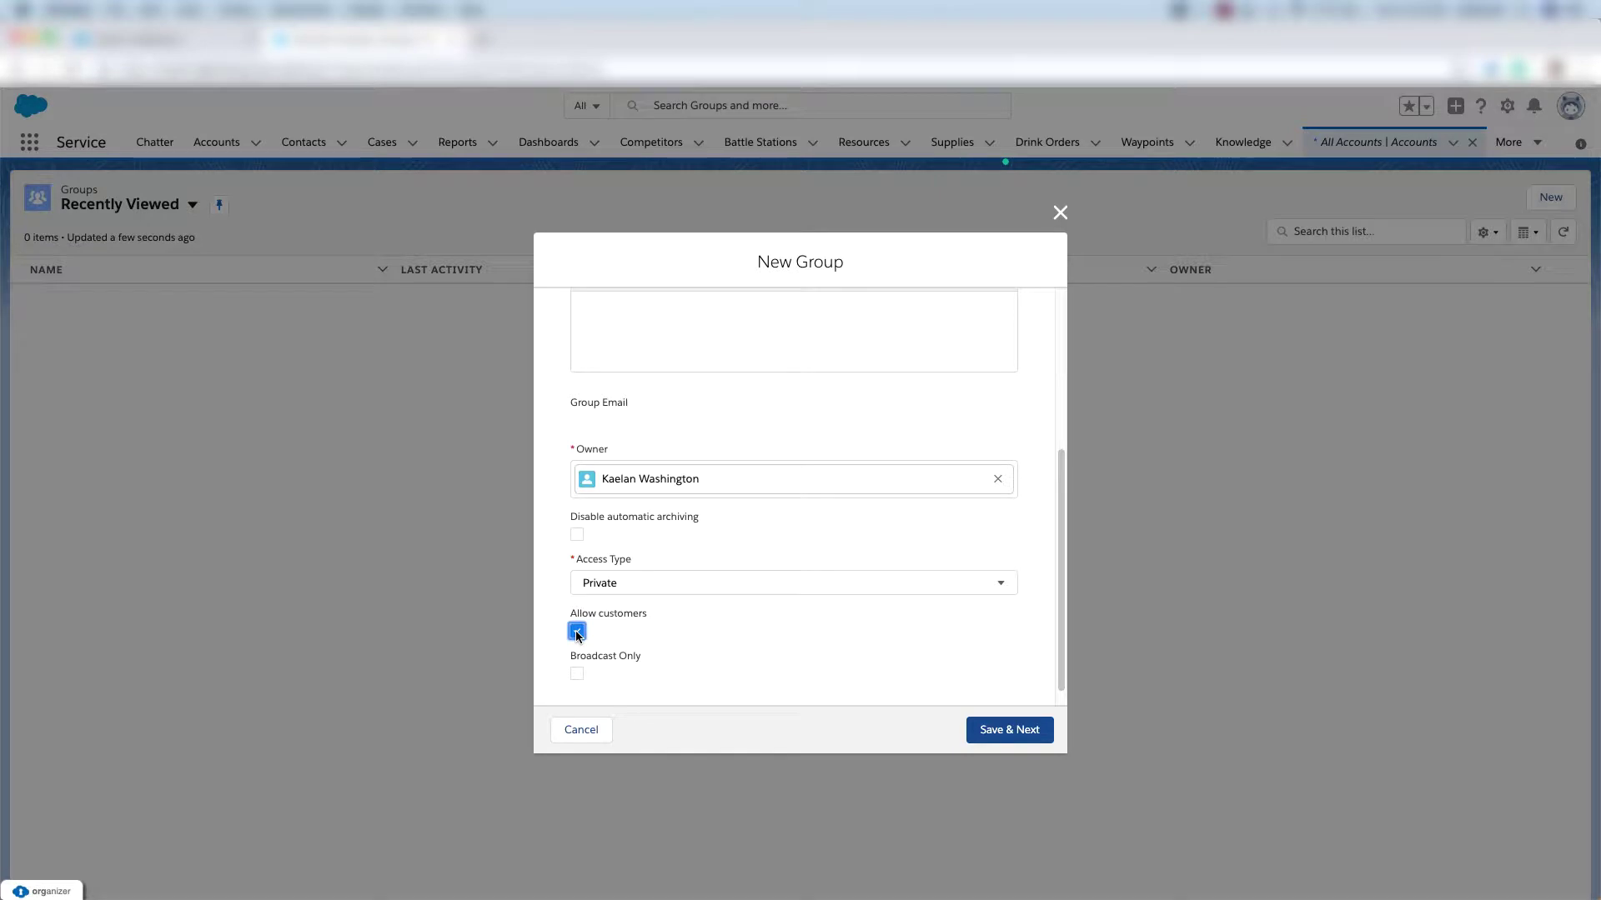
scroll(873, 626, "down", 1)
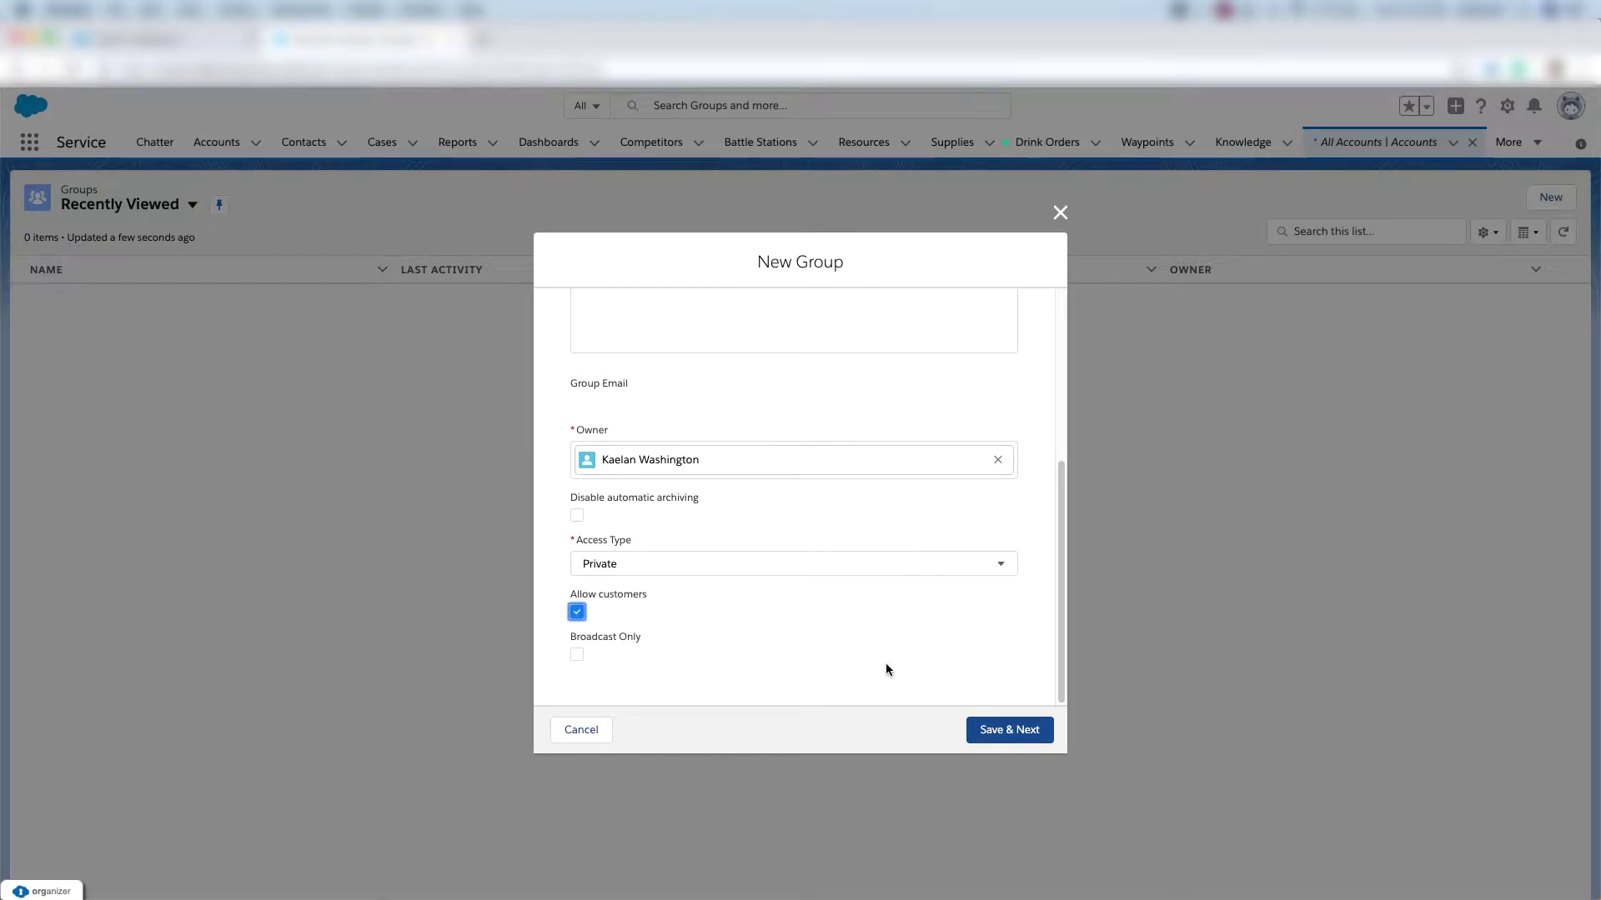
left_click(1006, 739)
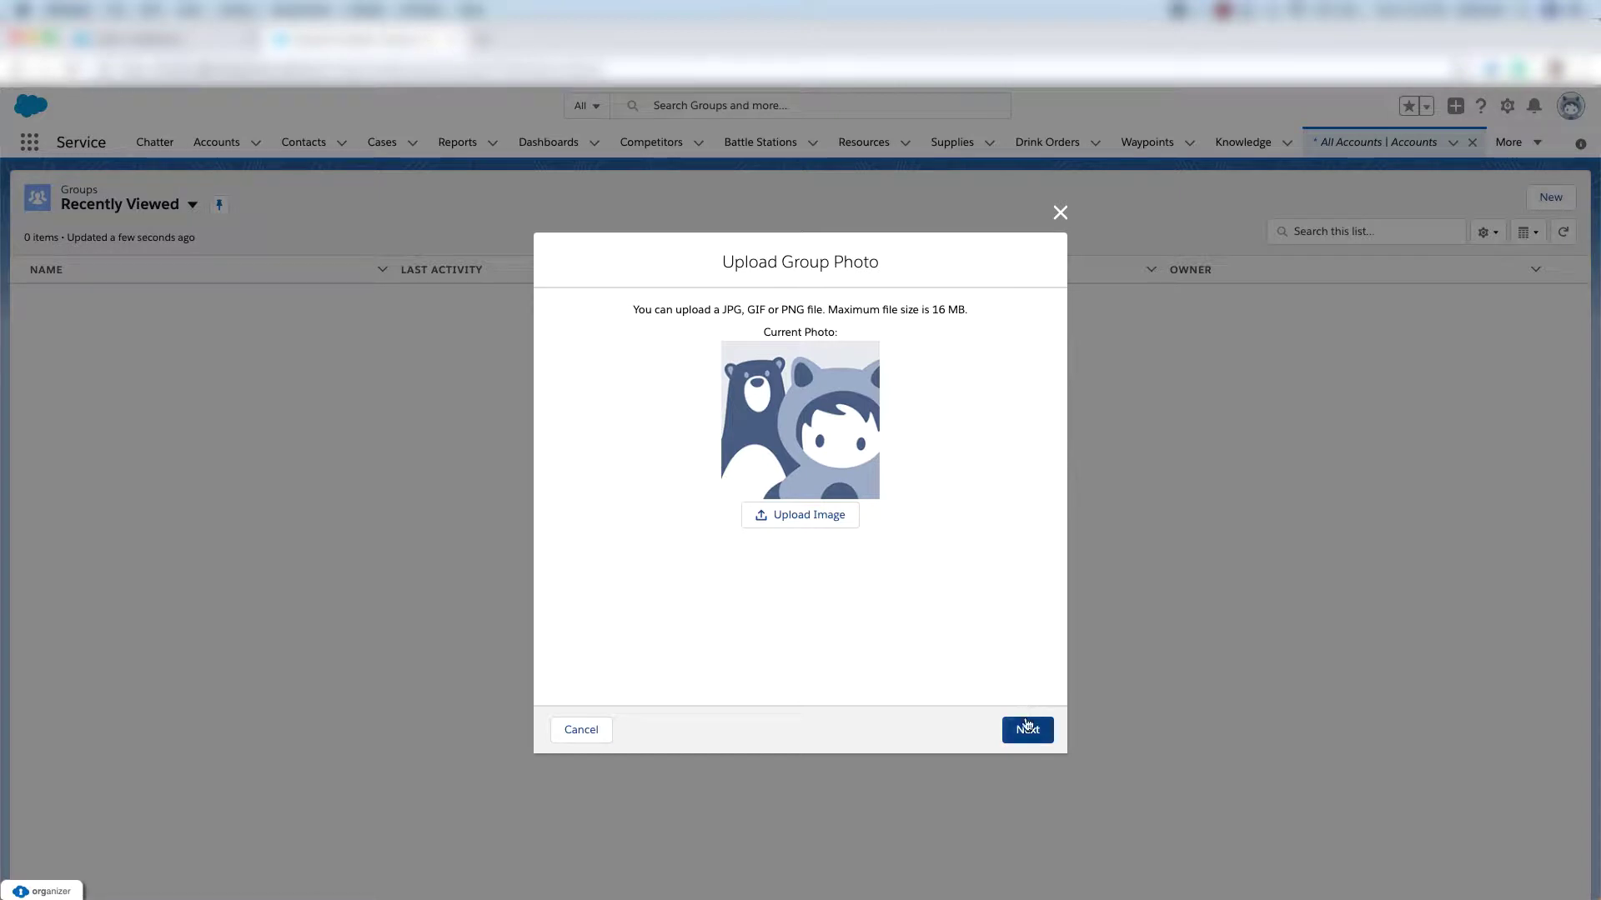
left_click(1025, 737)
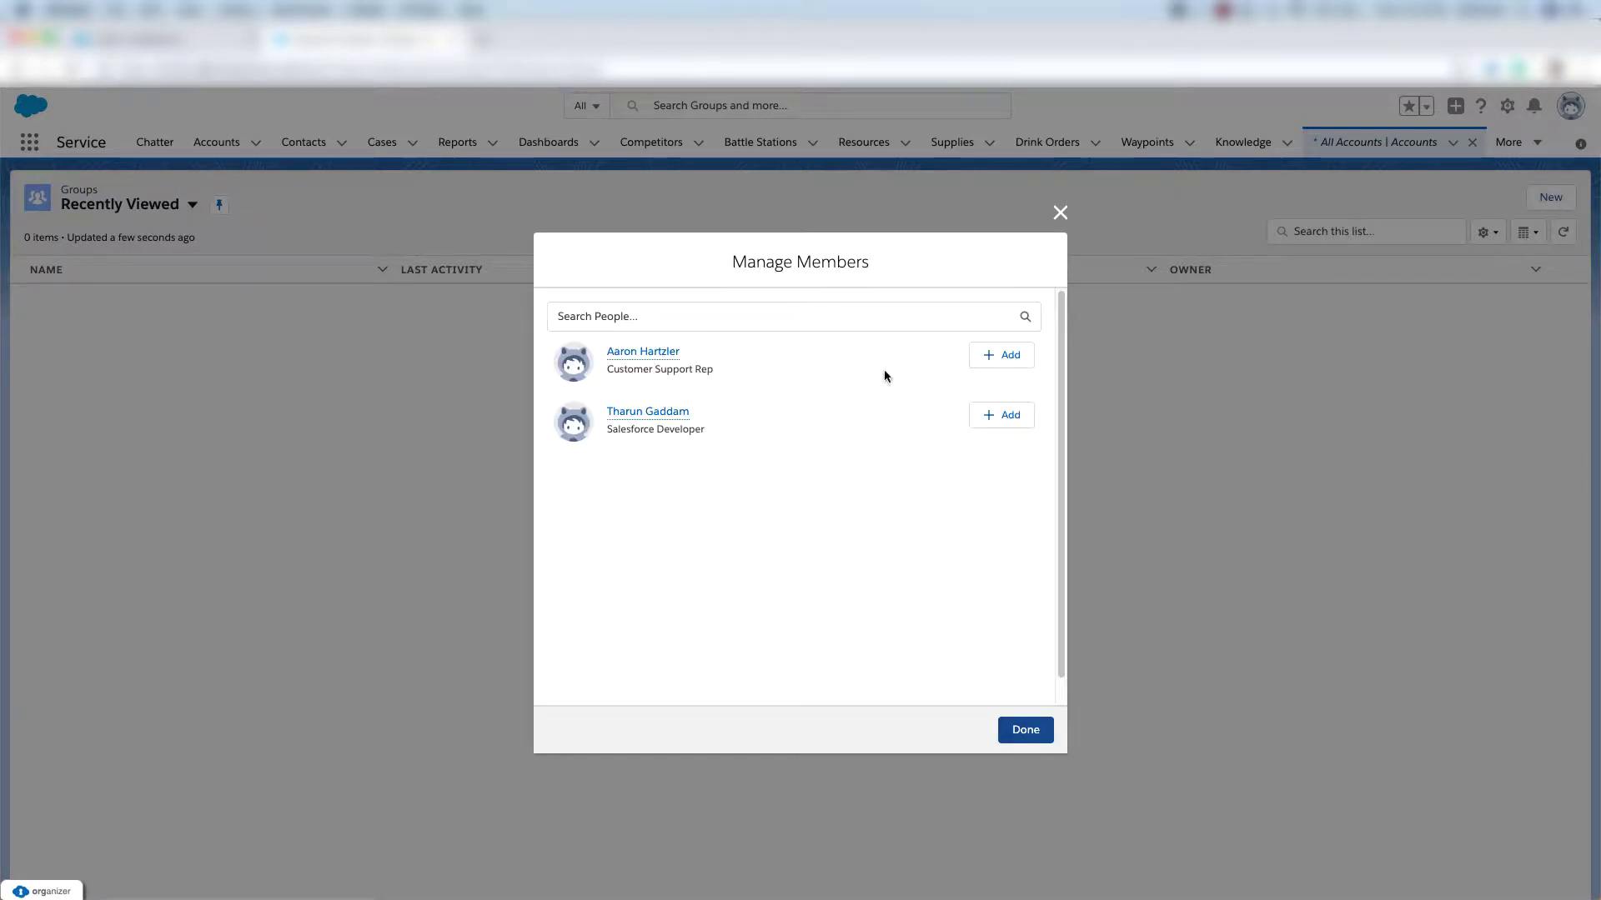
Add the first rep, search for and add the second rep, then finish to open the group.
left_click(995, 357)
type("fu")
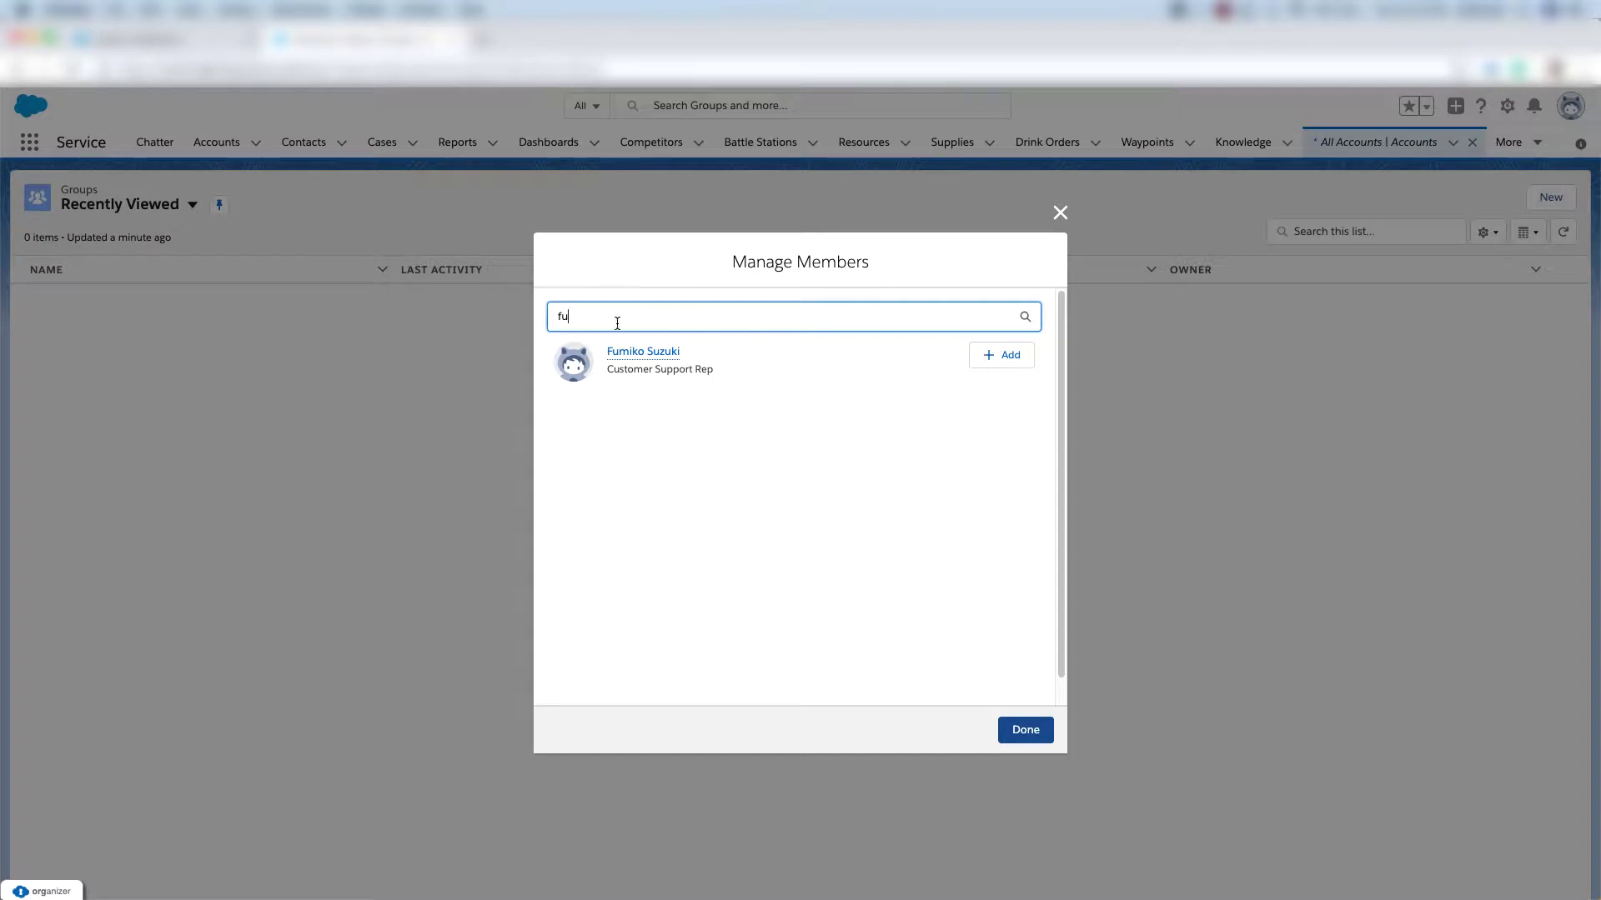
mouse_move(662, 360)
left_click(989, 357)
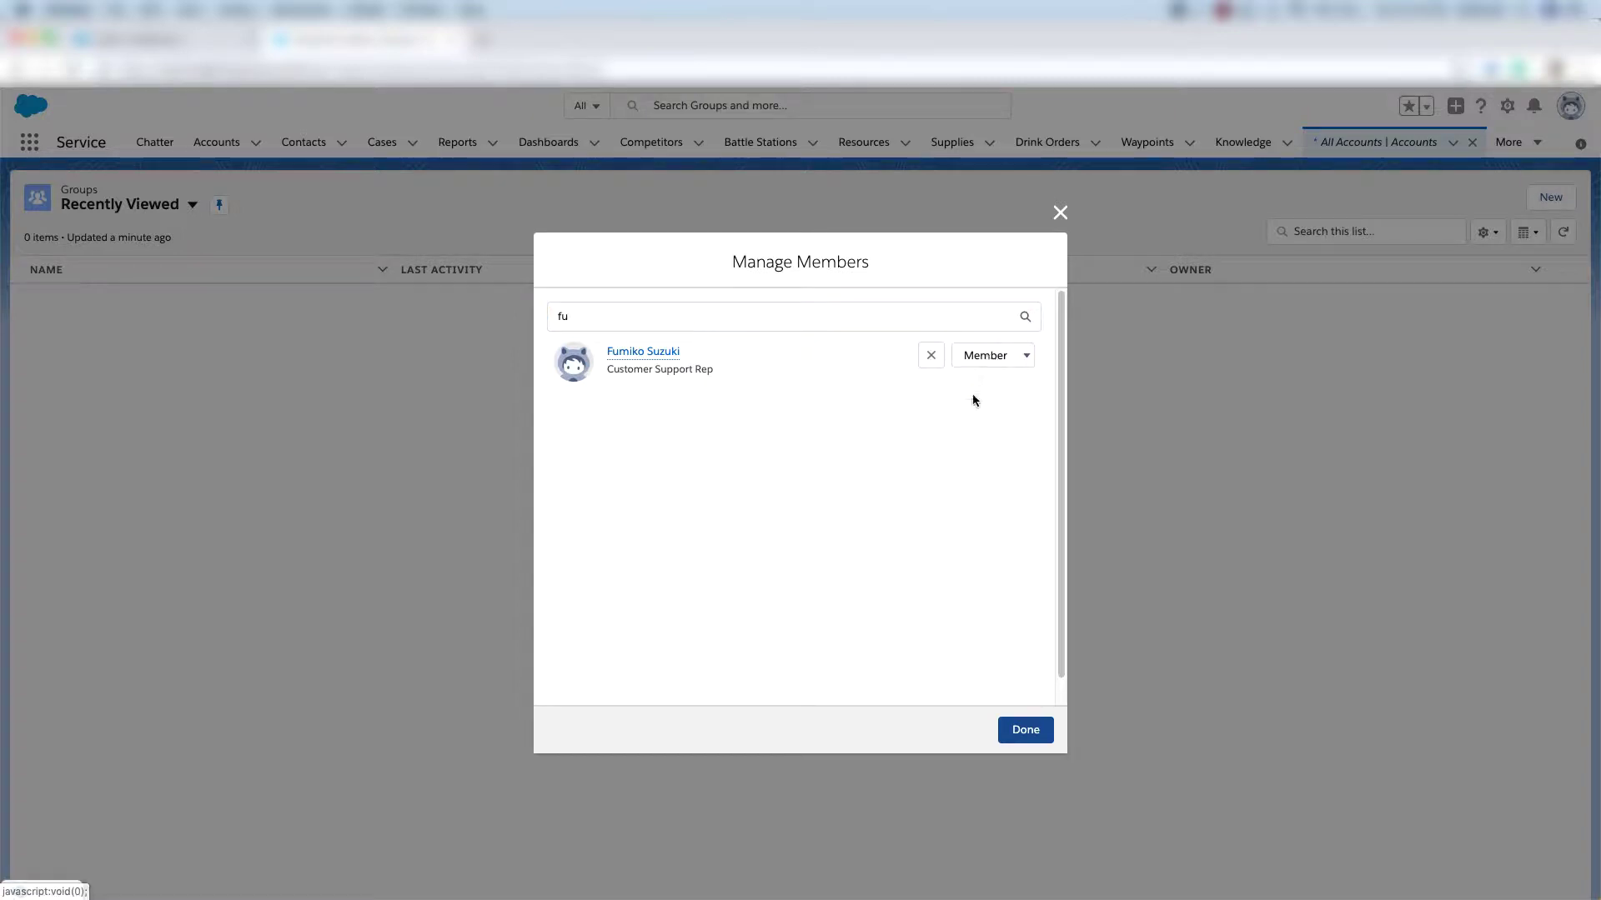
left_click(1027, 731)
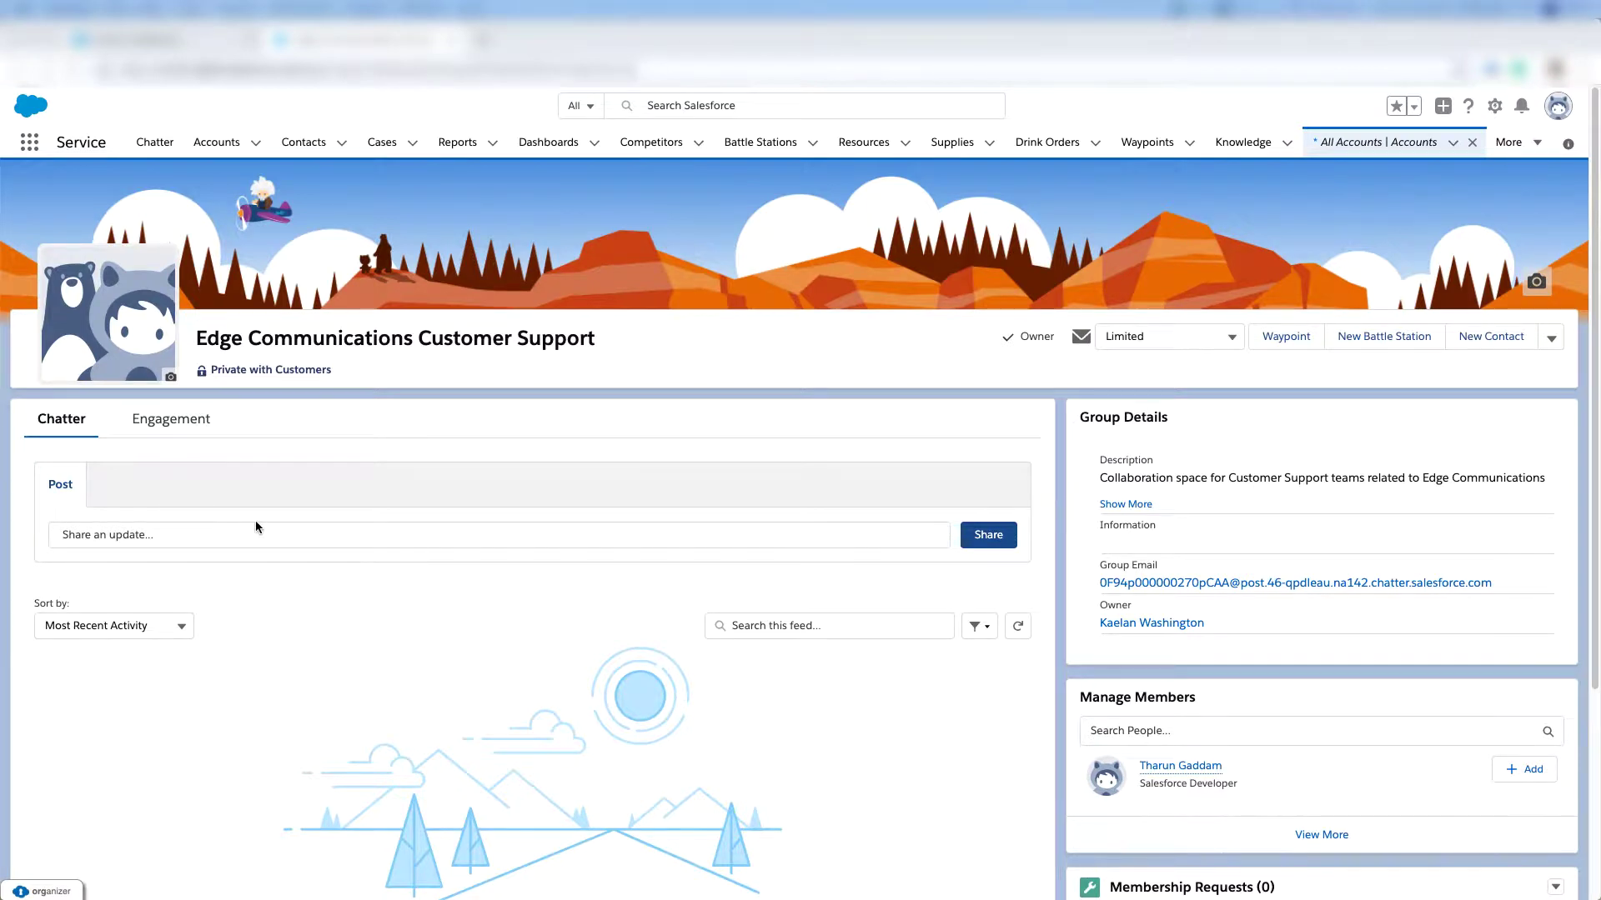
Paste and share the welcome message about efficiency and workflow improvement ideas.
left_click(127, 532)
type("Welcome to the Edge Communications Customer Support group. We will use this space to share efficiency and workflow improvement ideas for Edge Communications customer support cases.")
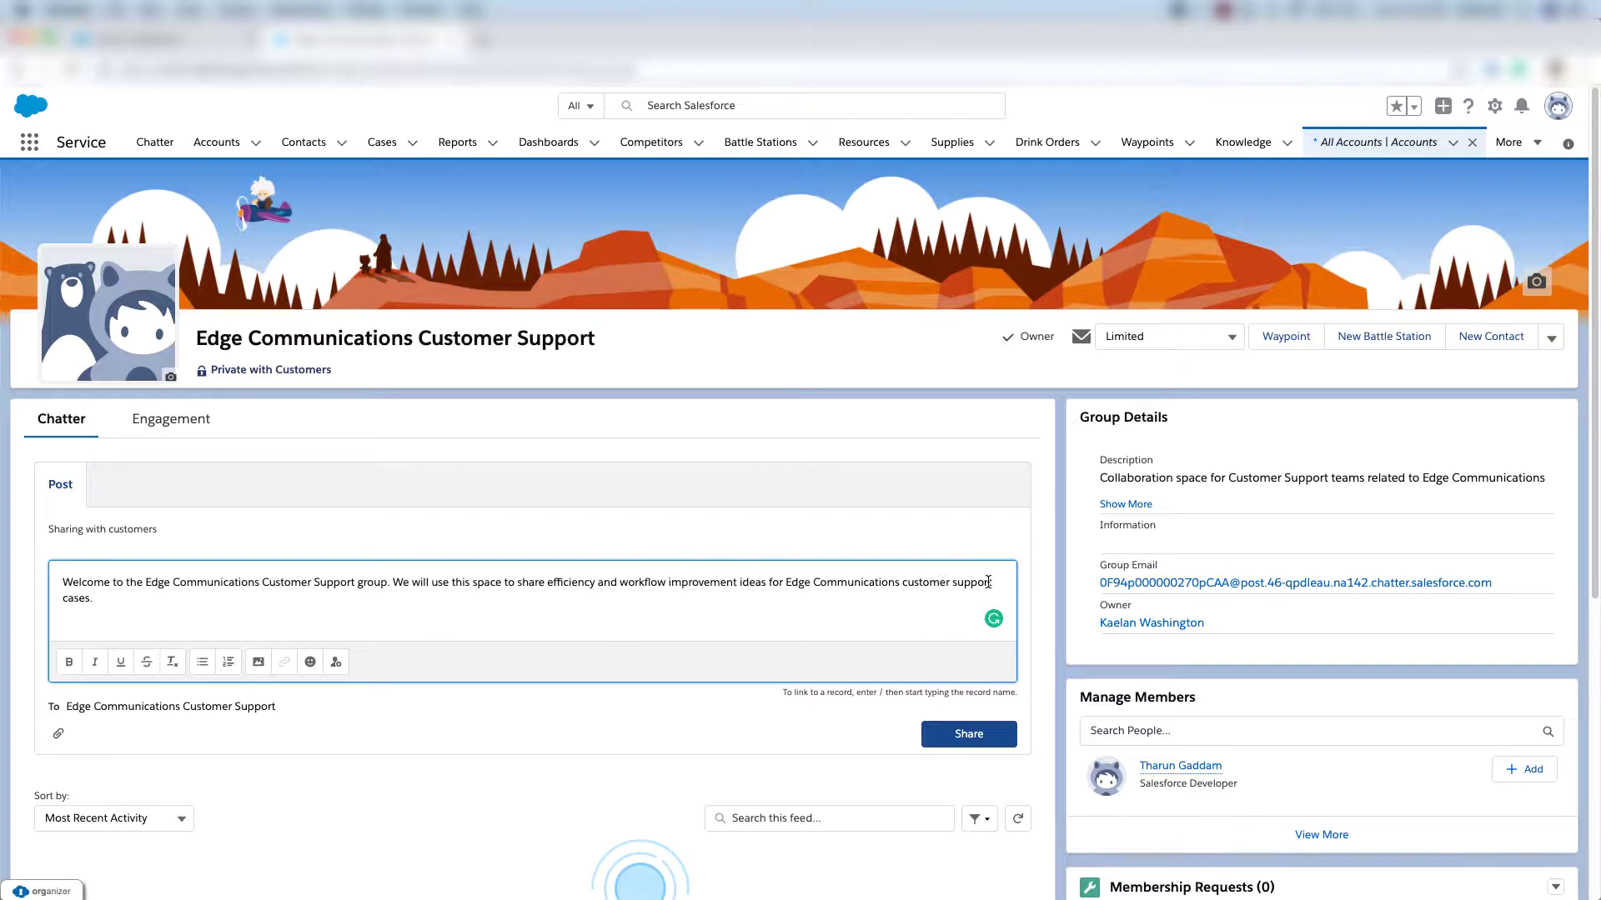
left_click(976, 741)
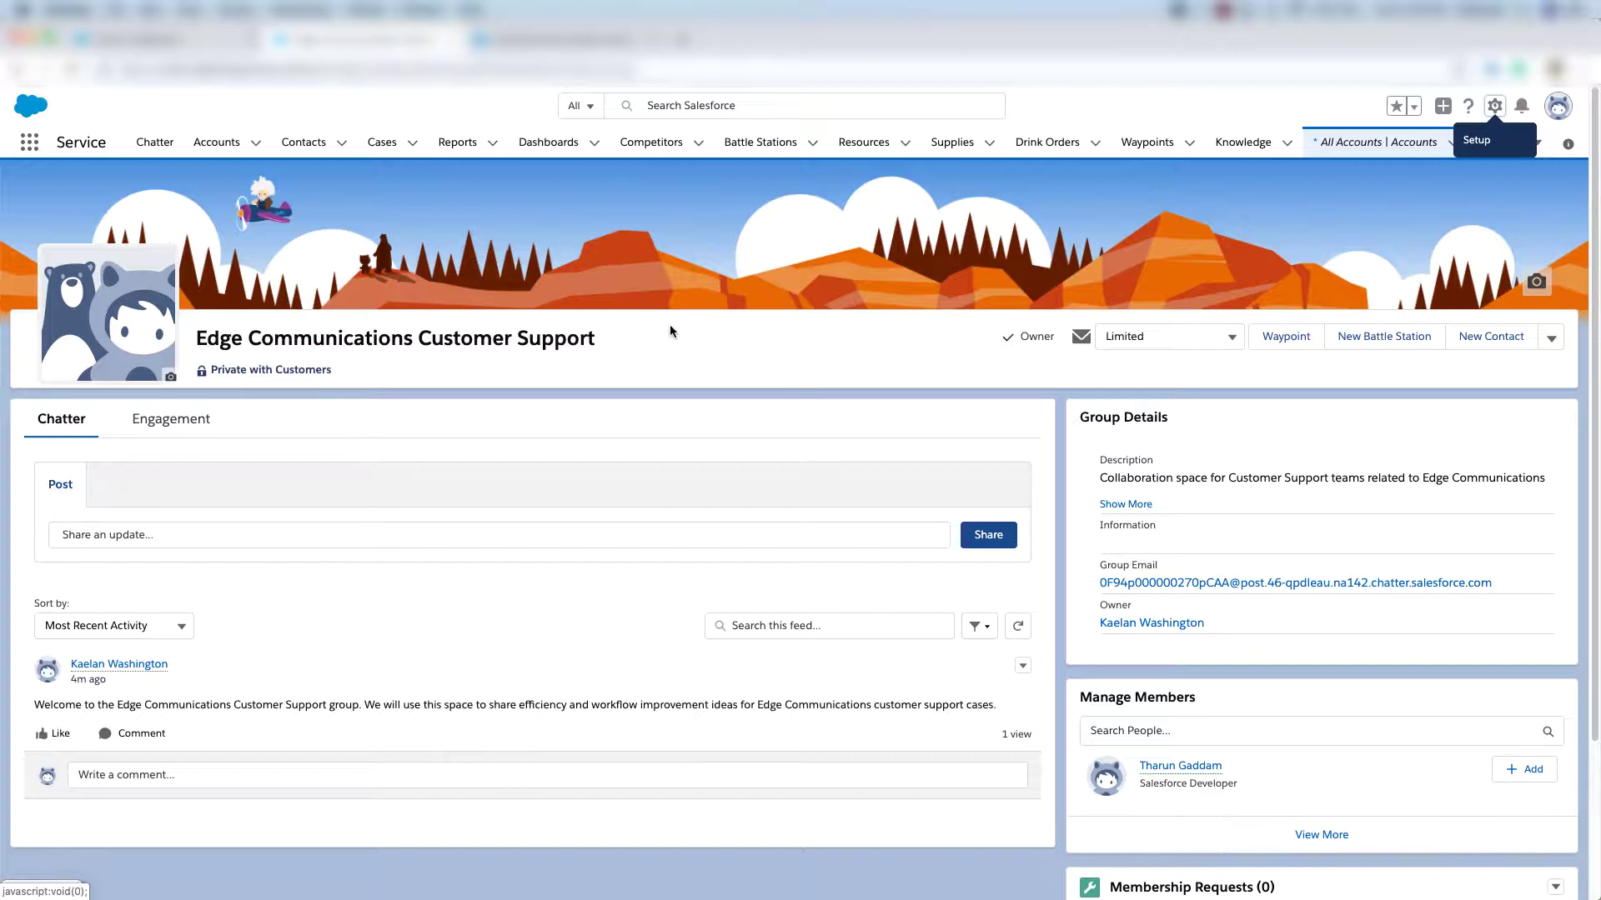
Make the Group Layout override the global publisher layout so Poll is offered, and save it.
left_click(1494, 106)
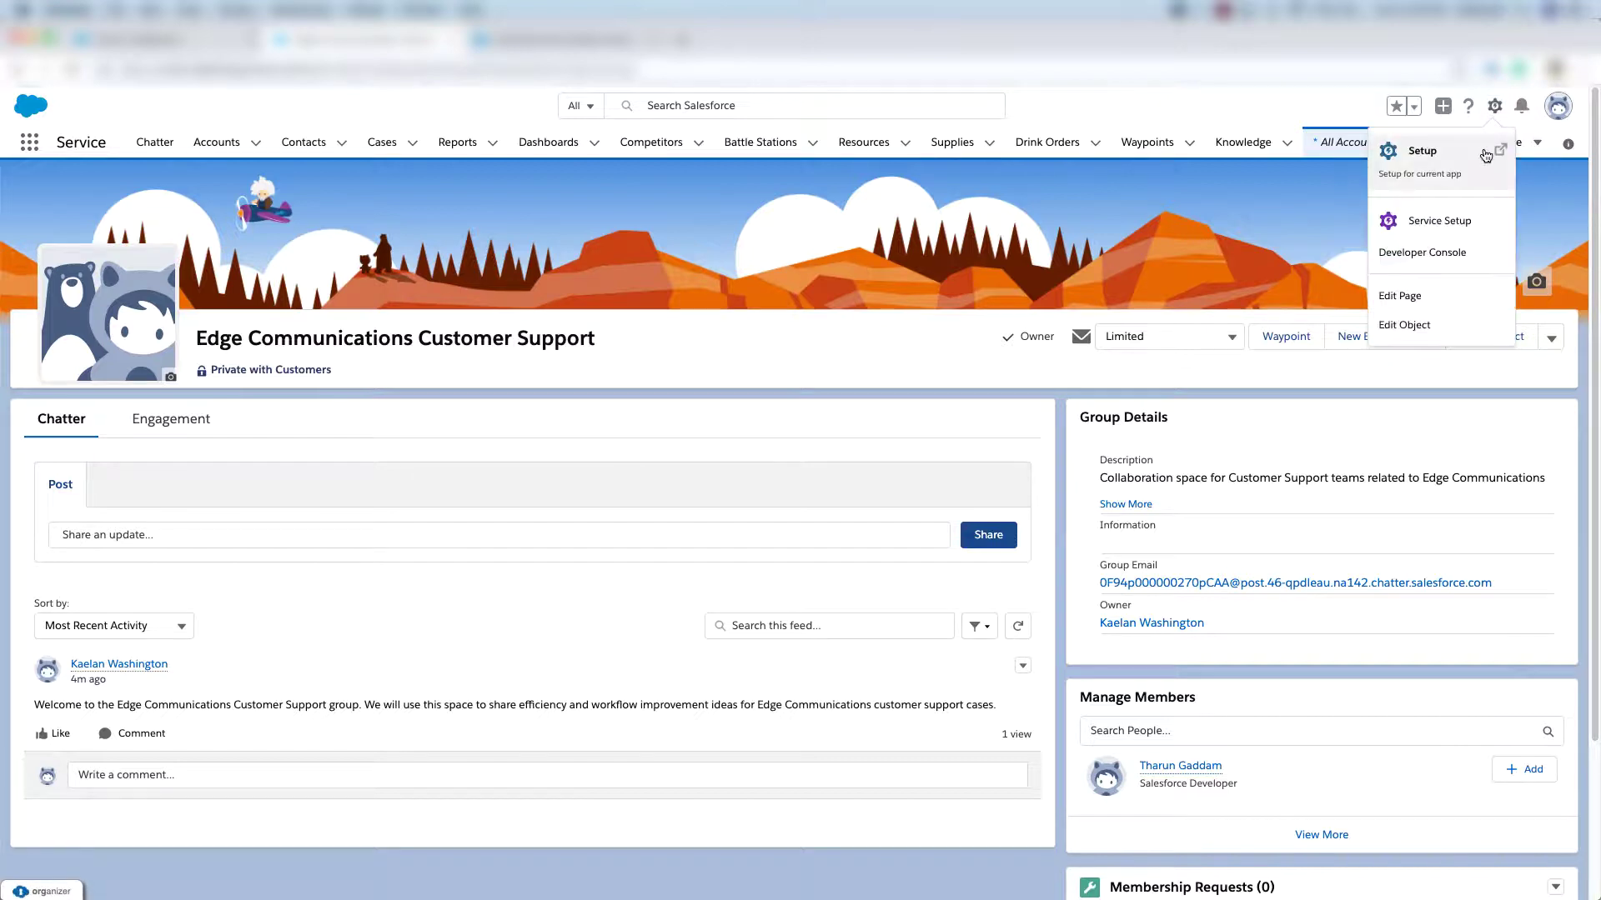
left_click(1409, 163)
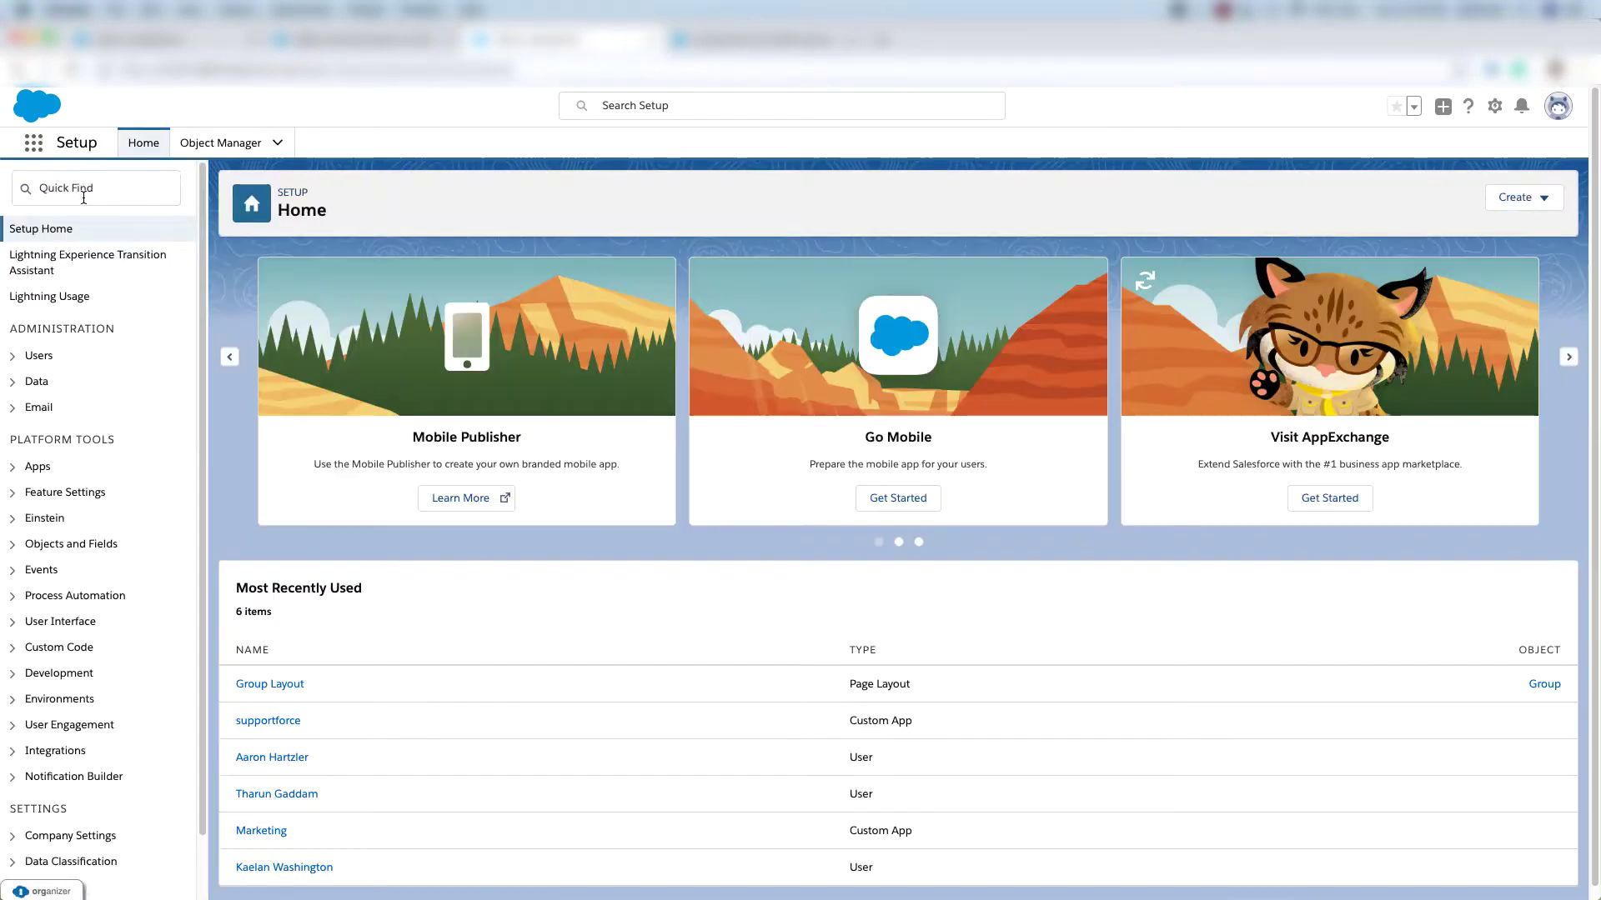
type("gro")
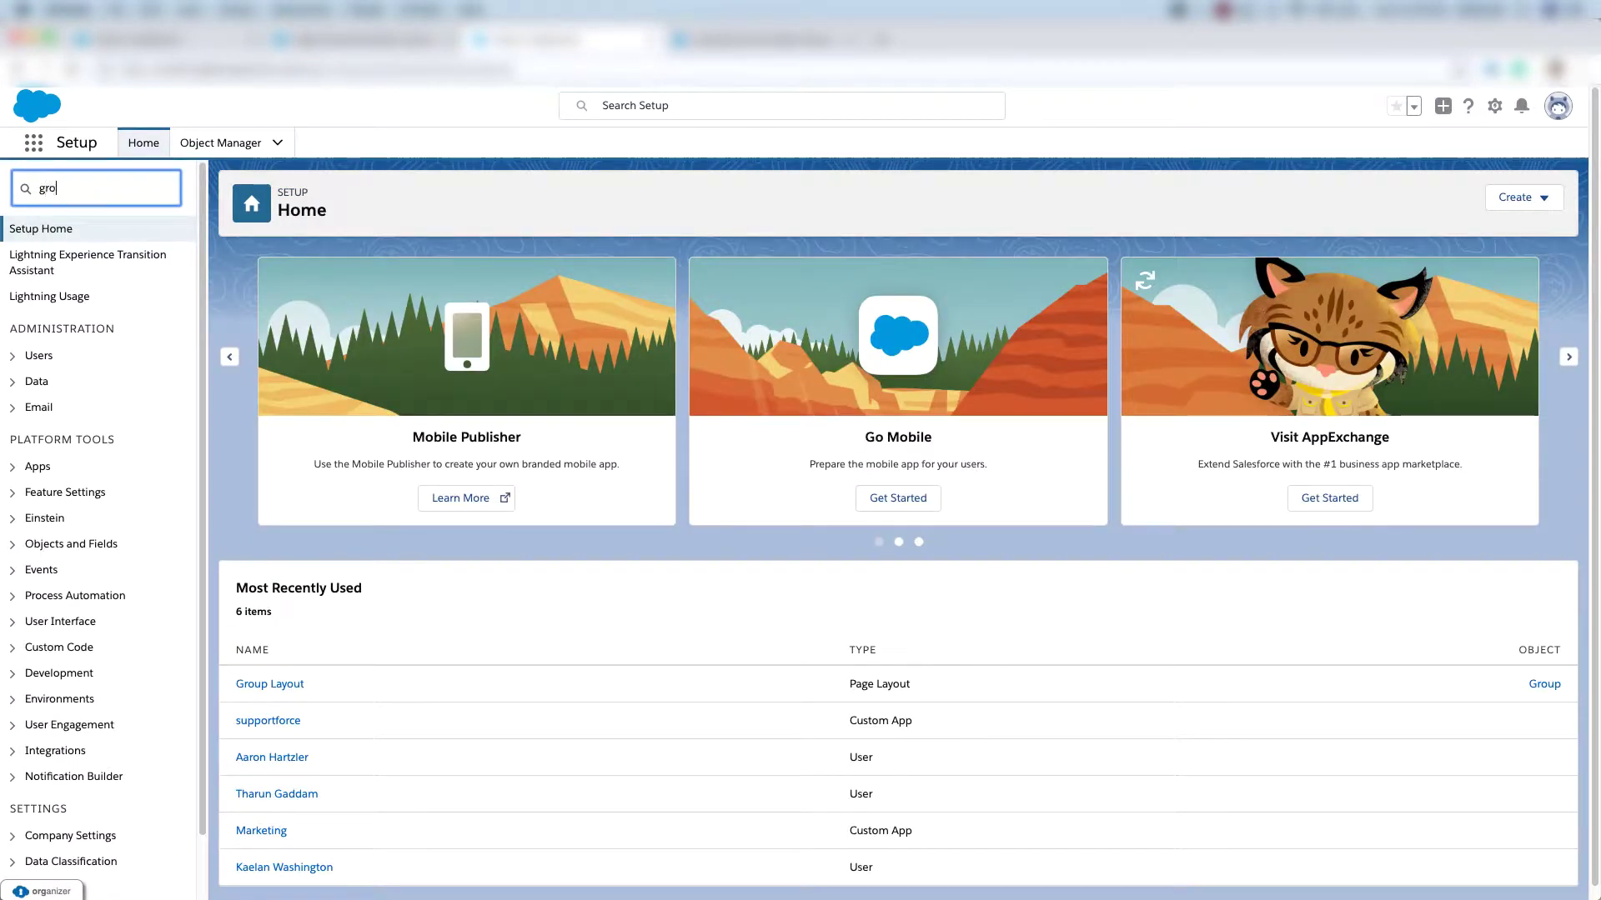
type("up la")
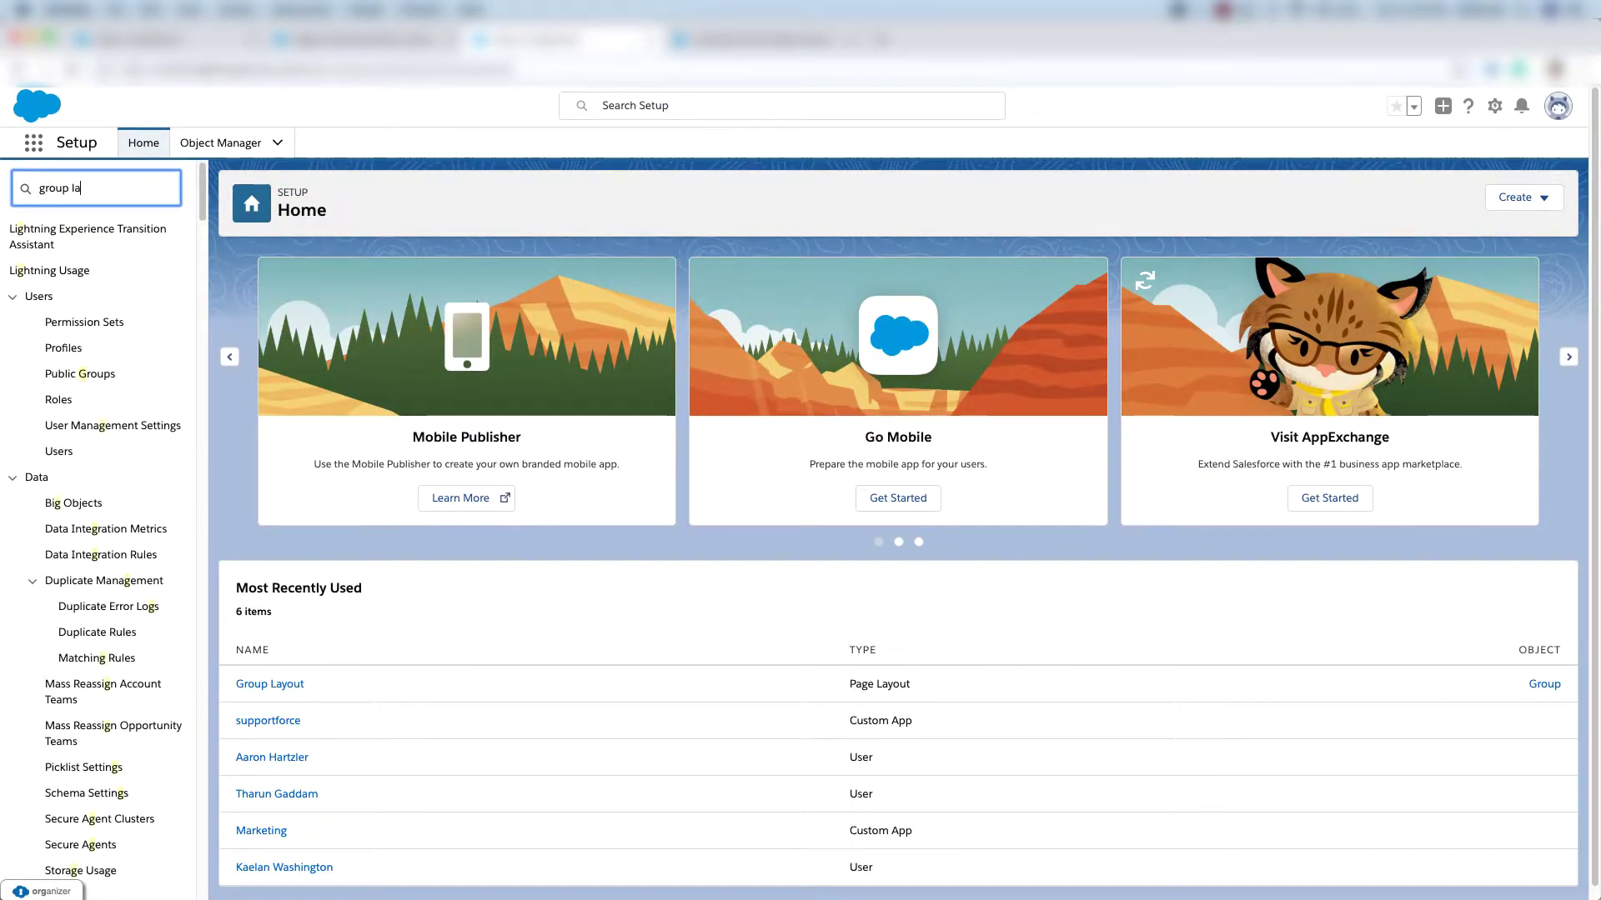
left_click(129, 307)
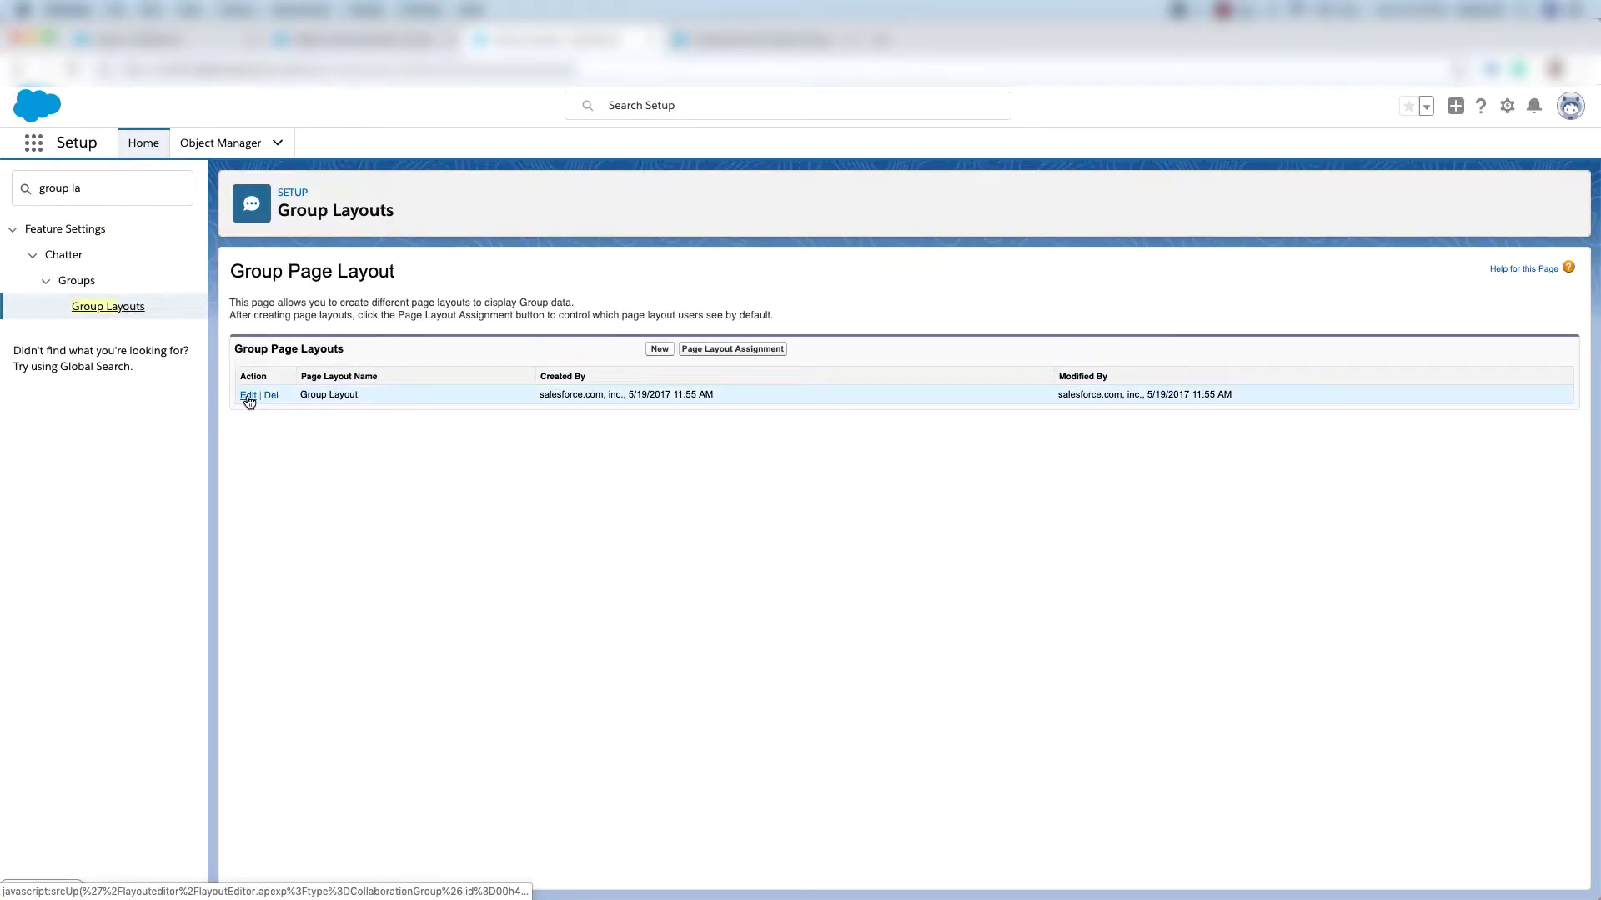
left_click(247, 395)
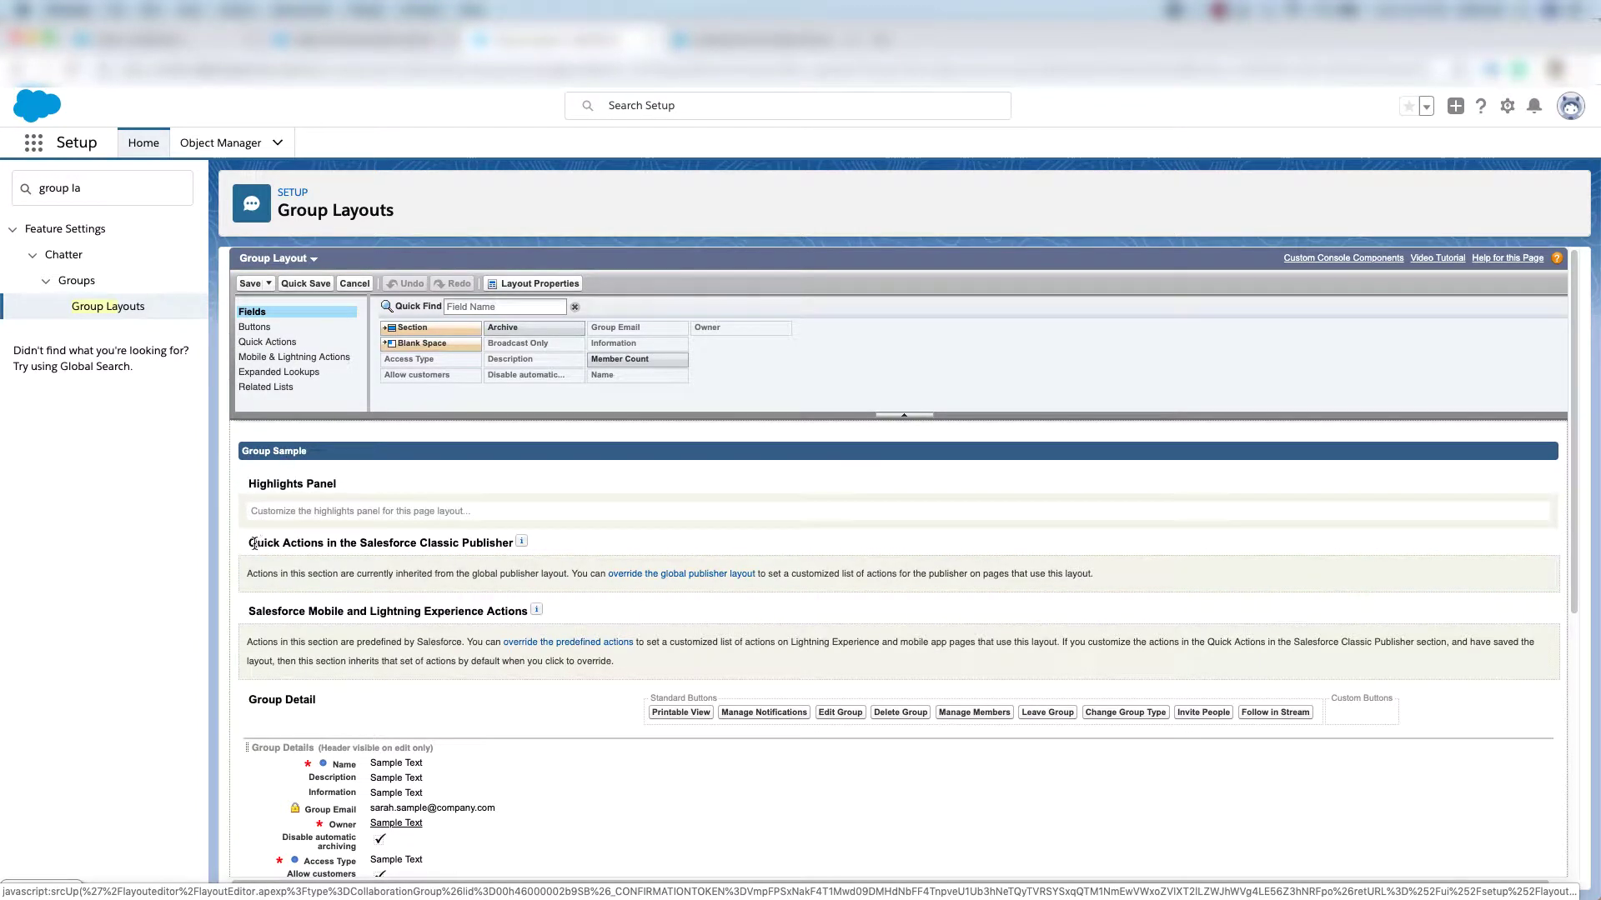
left_click_drag(252, 543, 315, 543)
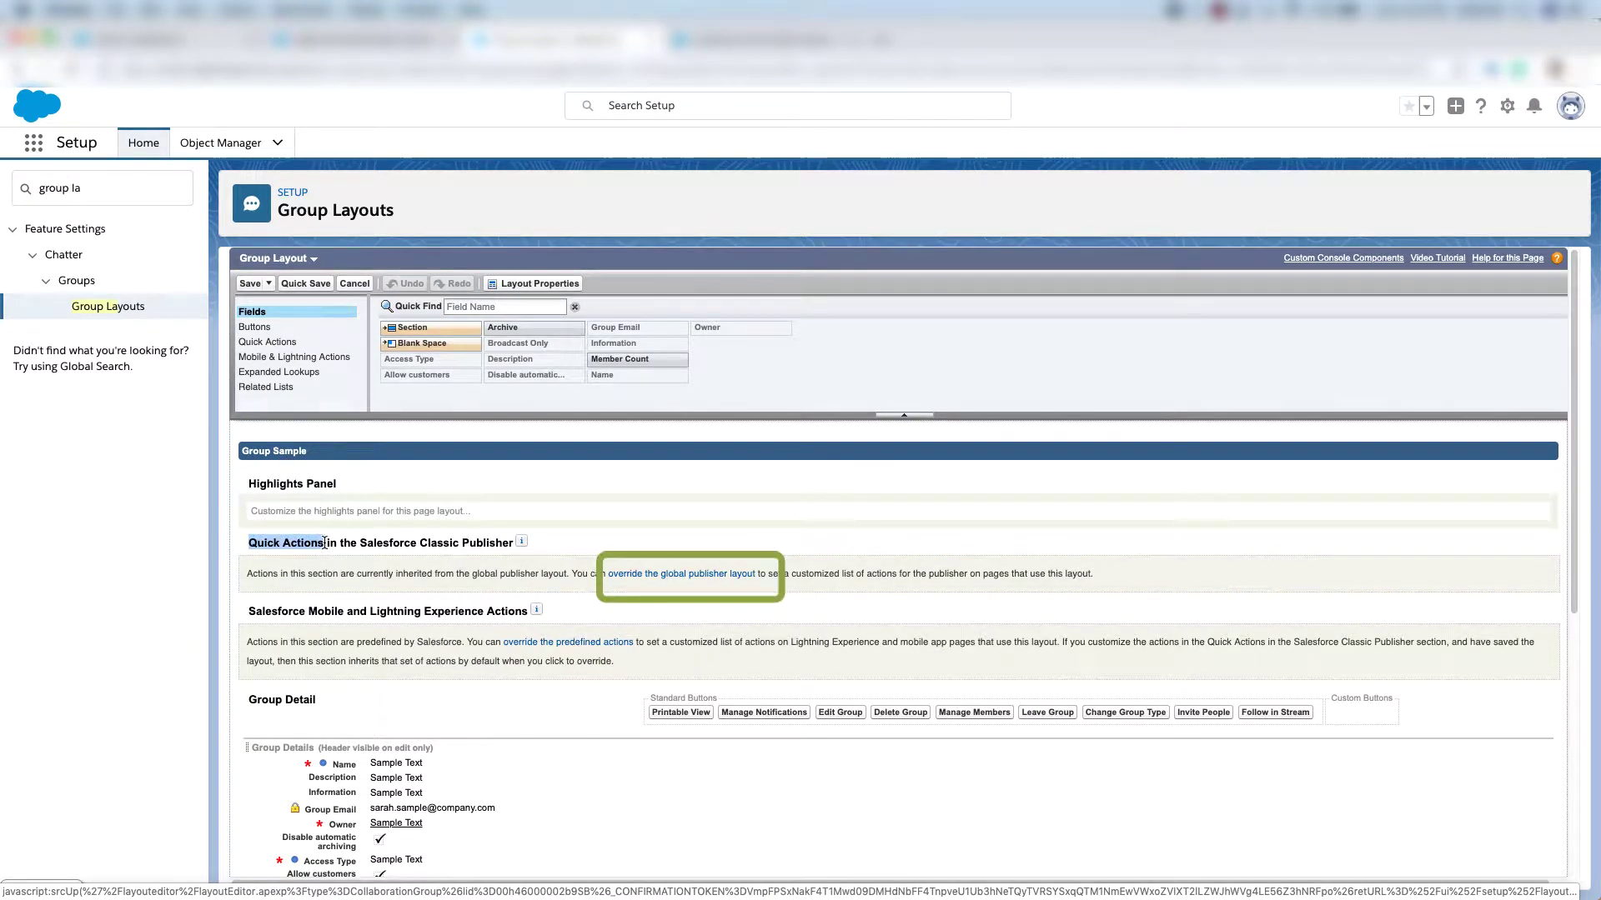
left_click(695, 575)
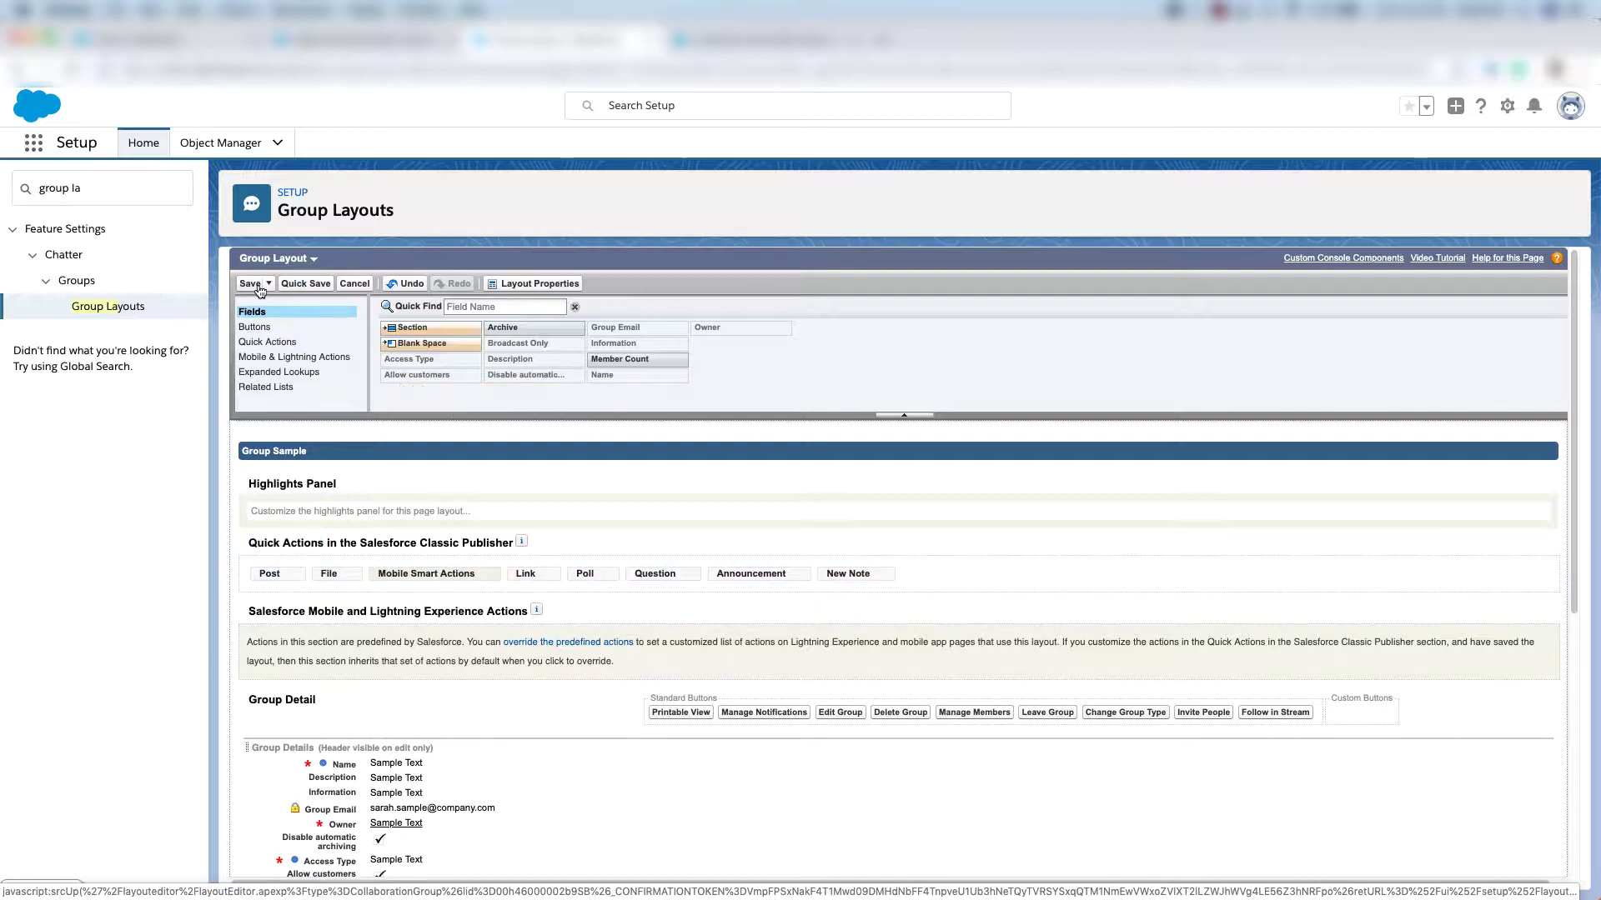
left_click(250, 284)
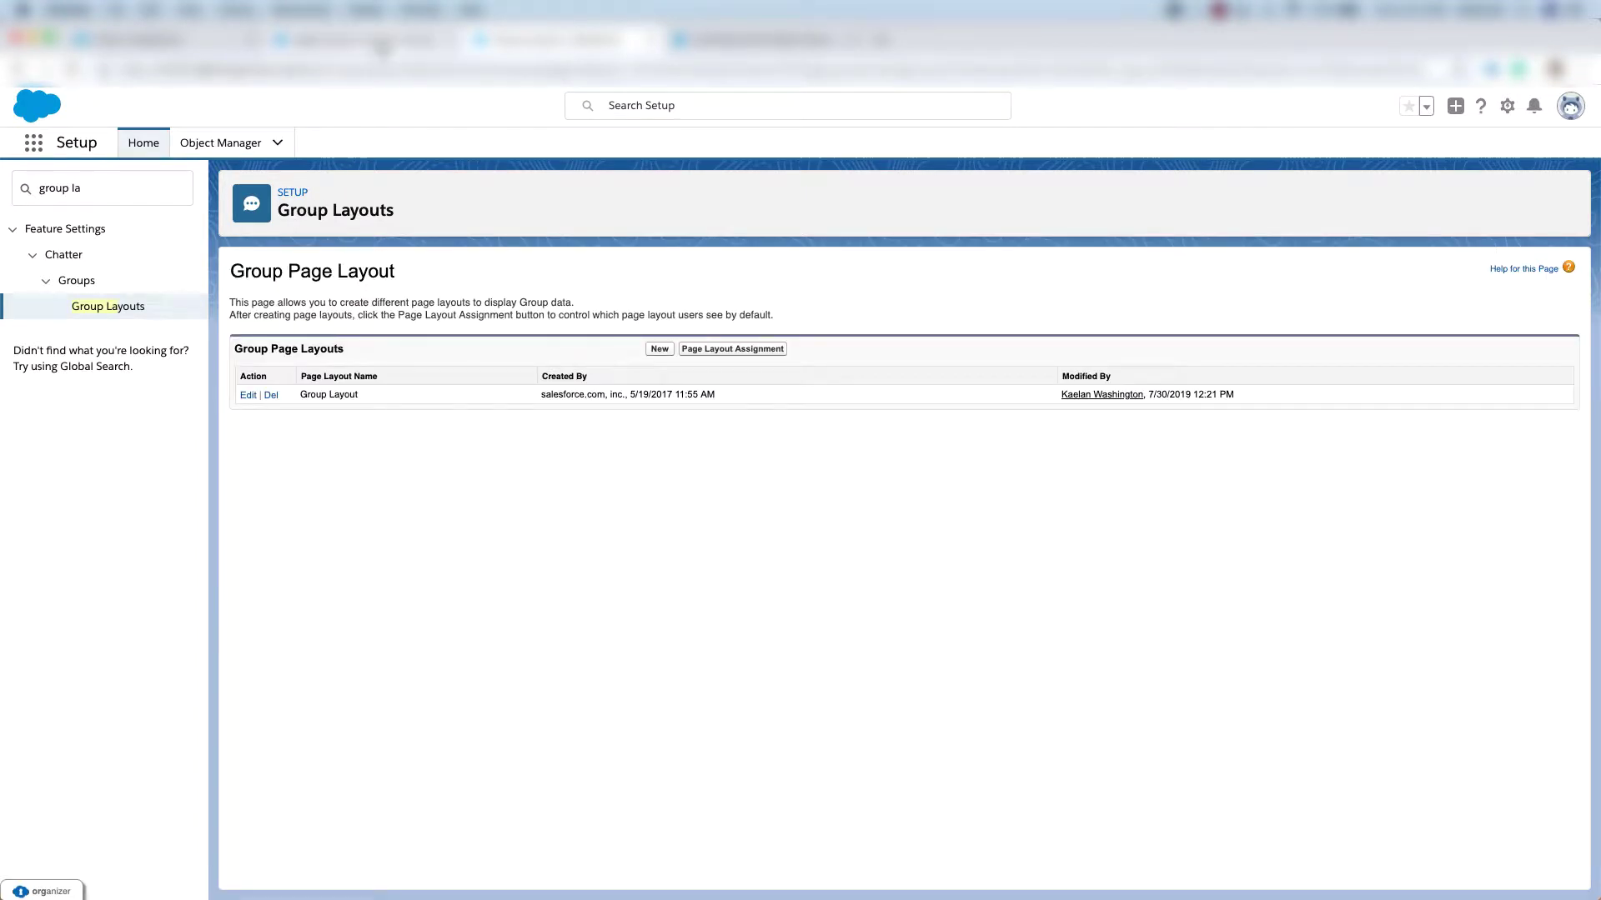
left_click(382, 45)
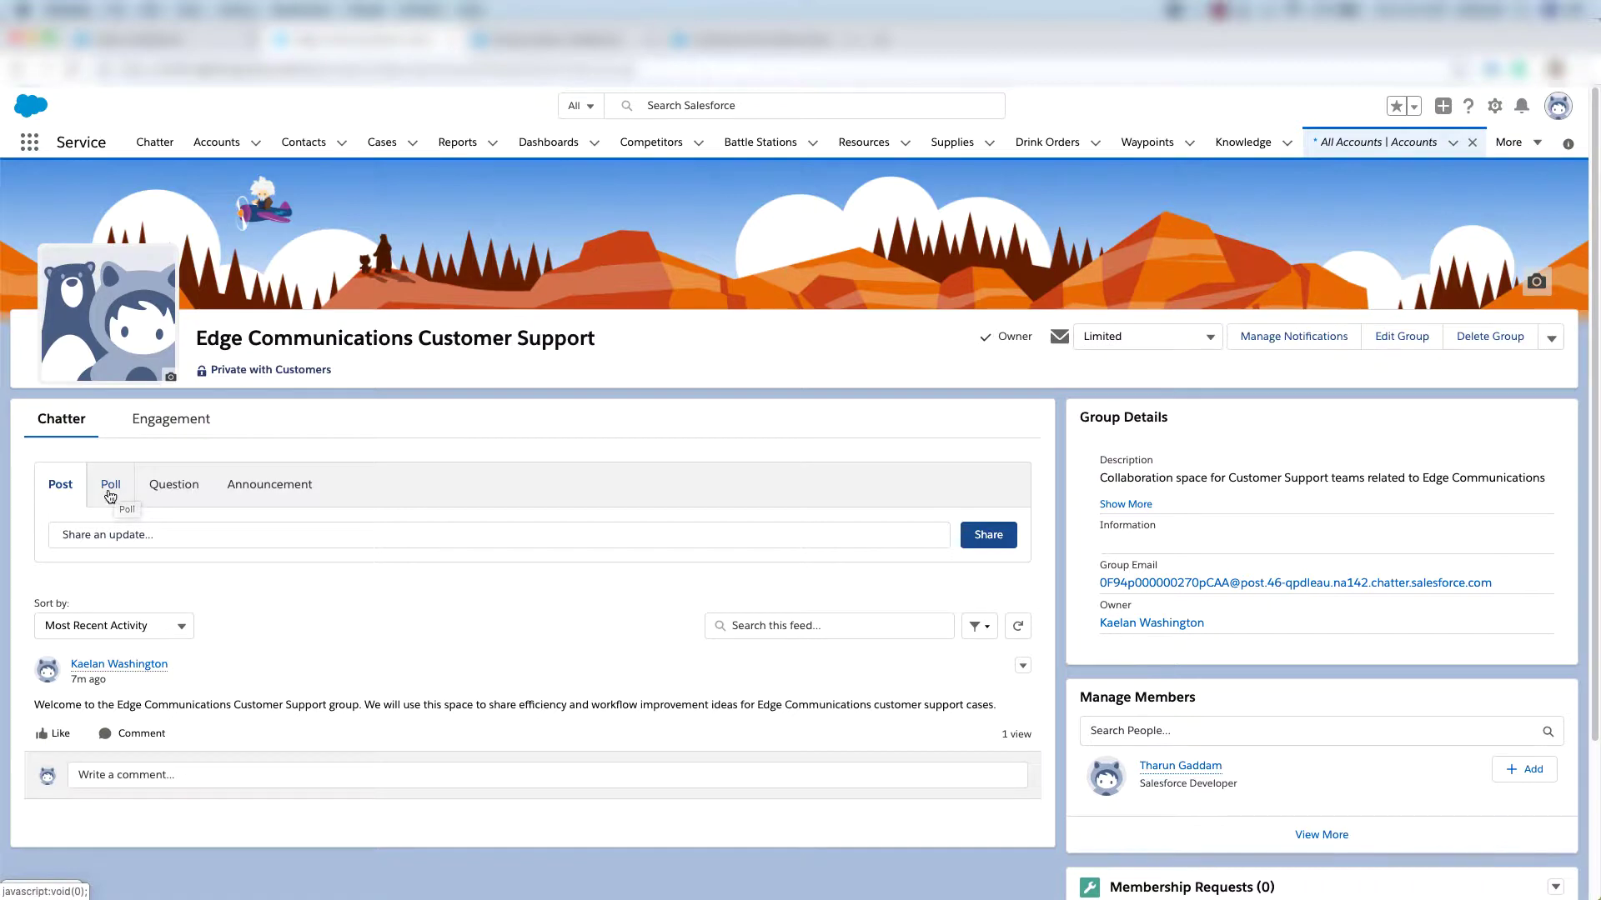
Ask the group a Yes/No poll on whether Edge Communications support inquiries are handled well.
left_click(113, 488)
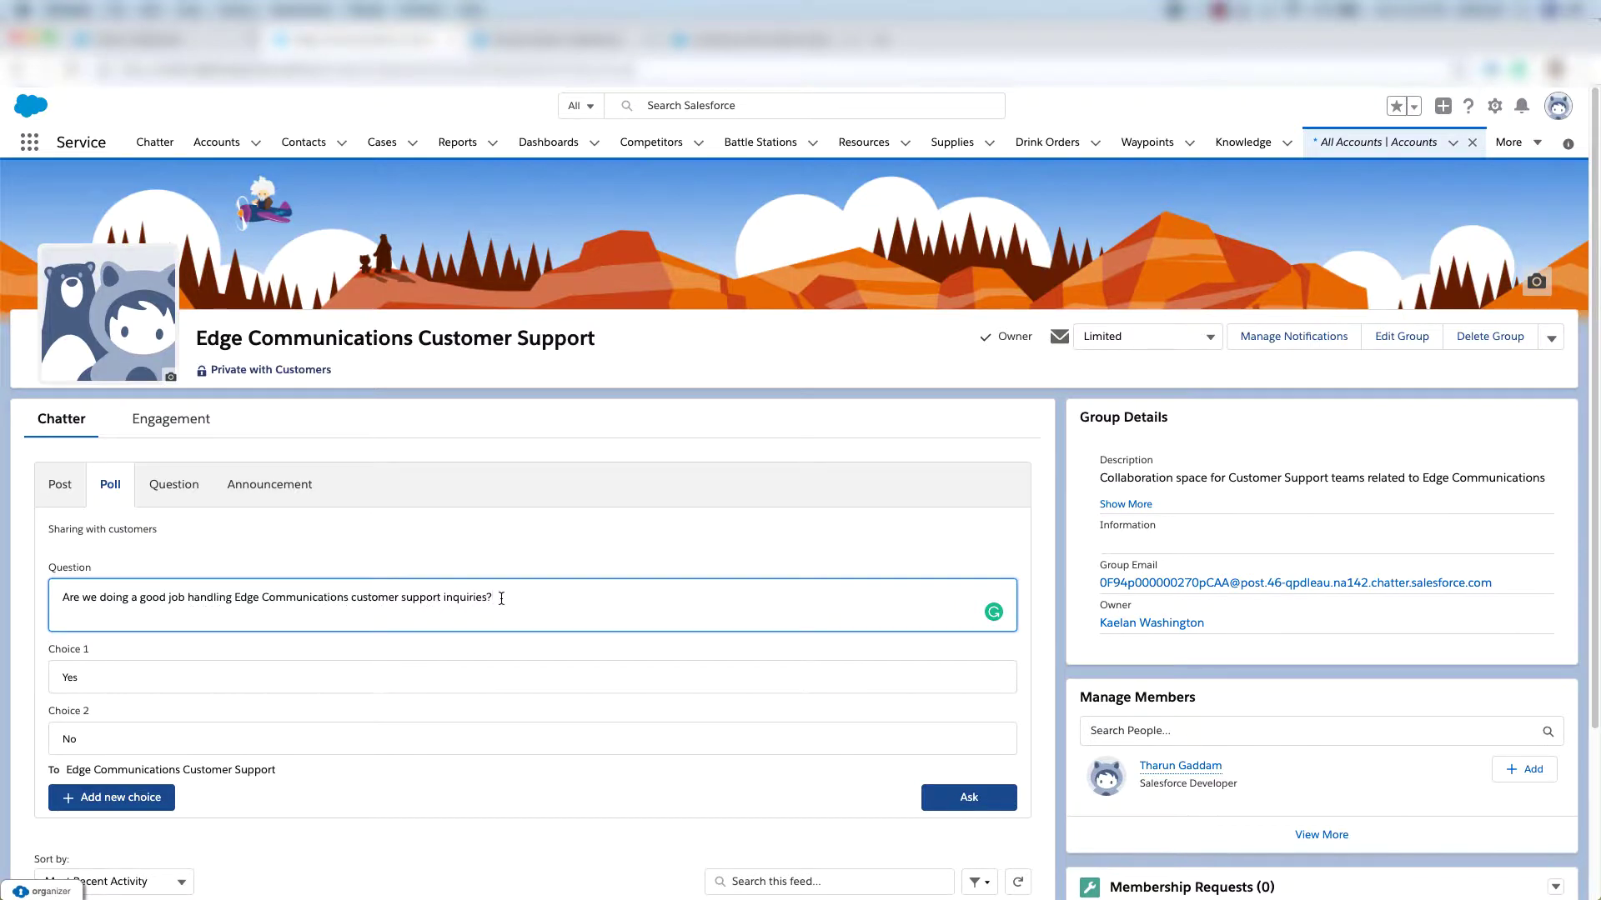
left_click(969, 795)
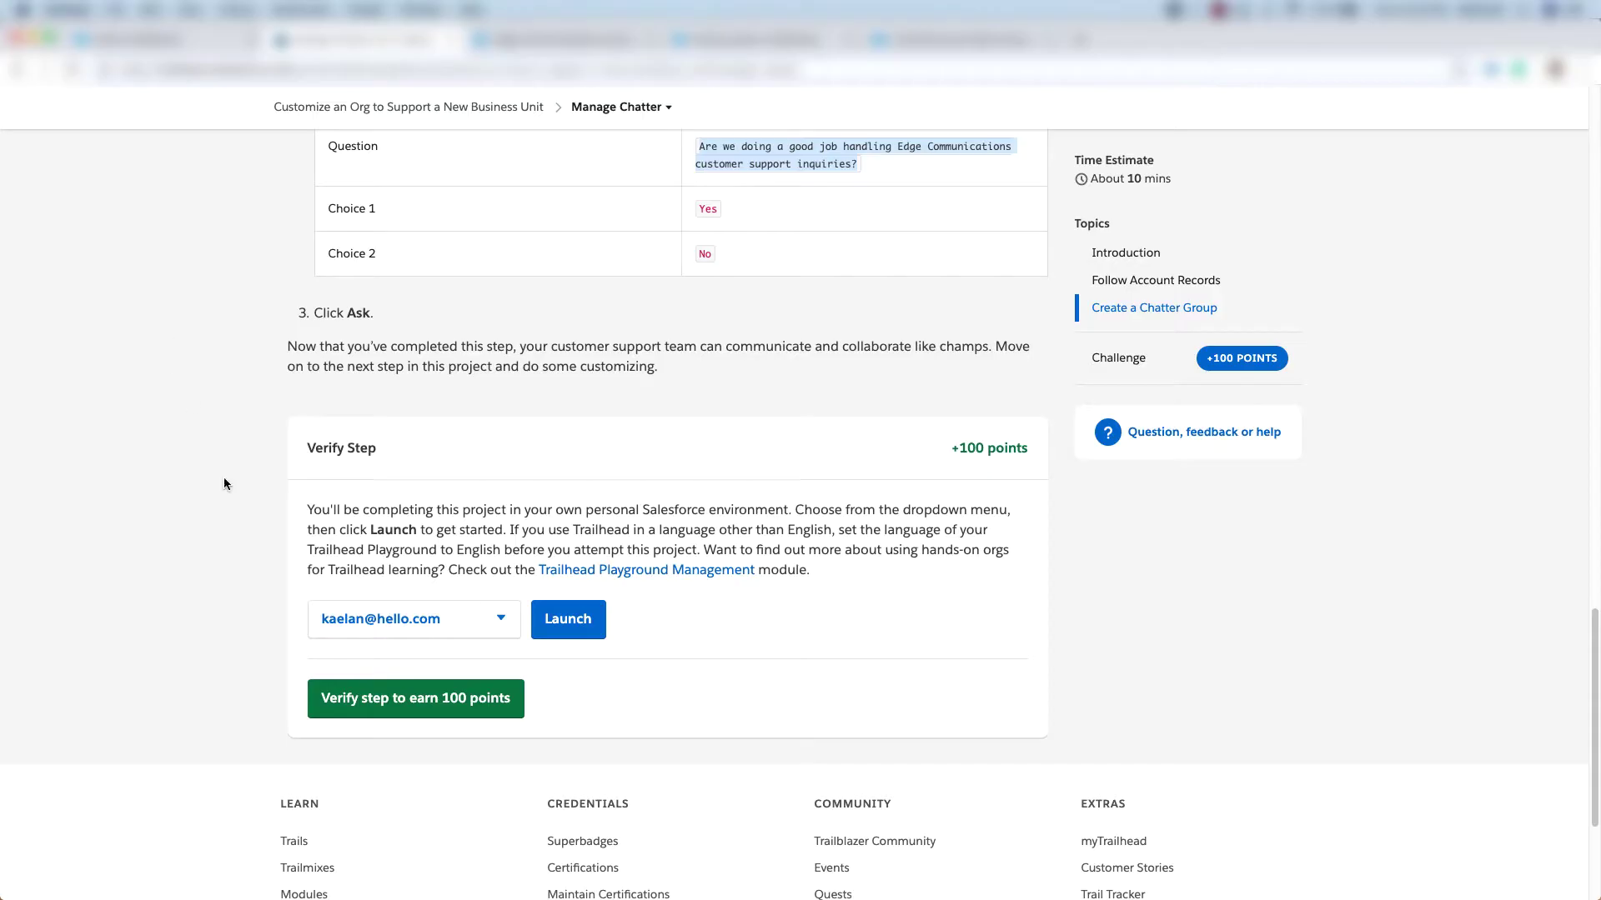
scroll(241, 517, "down", 1)
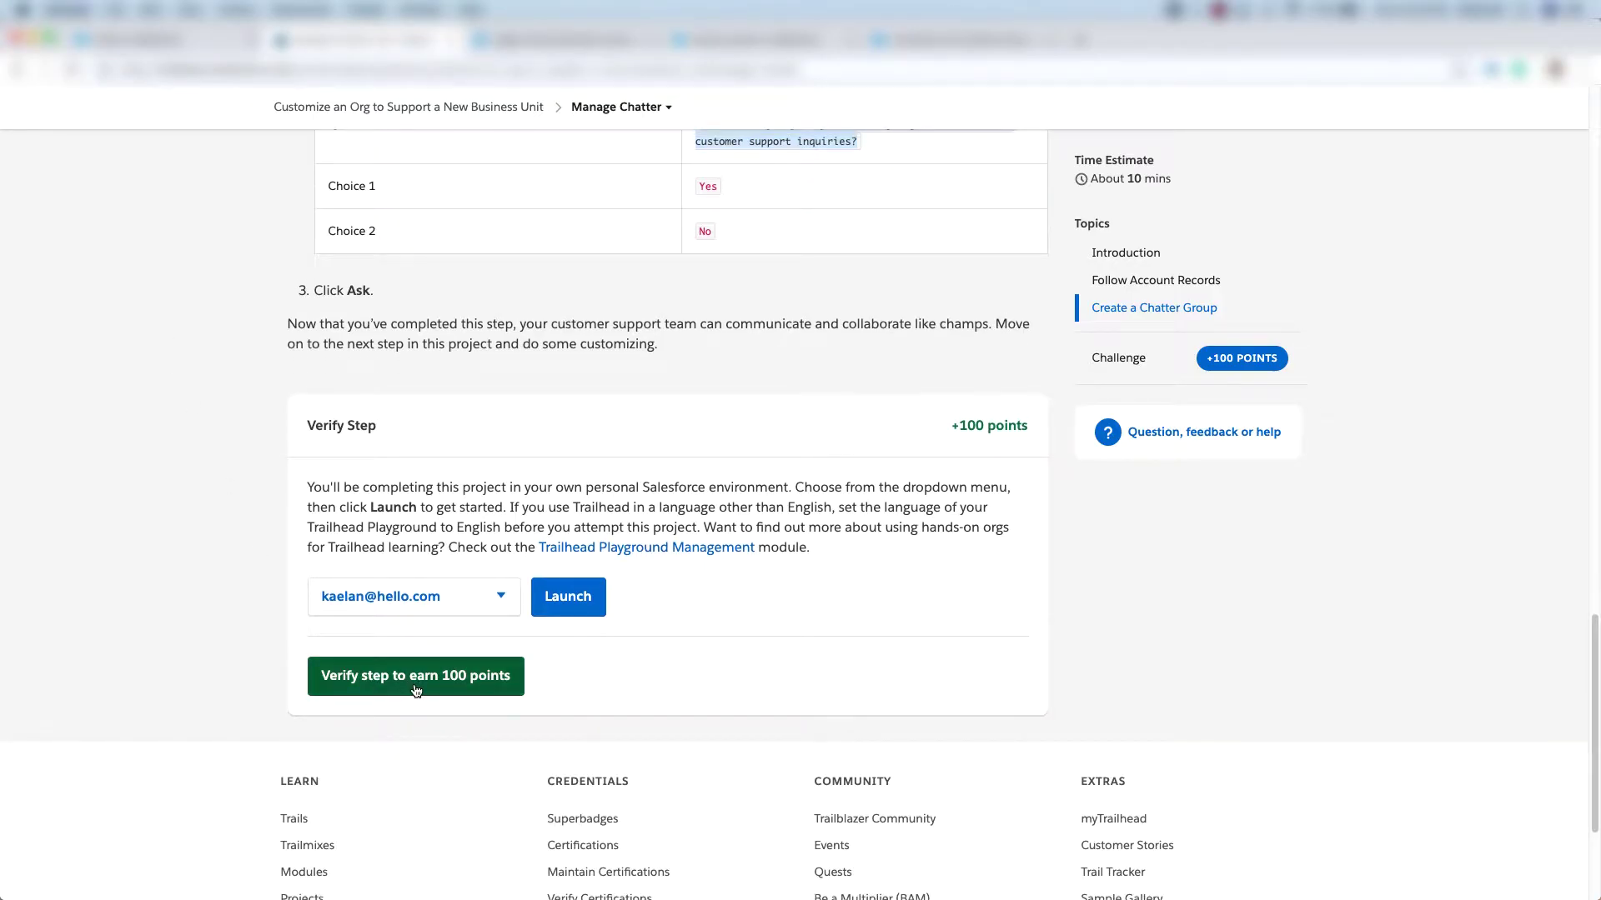
Verify the Trailhead step and continue to the Modify Your Data Model step.
left_click(450, 685)
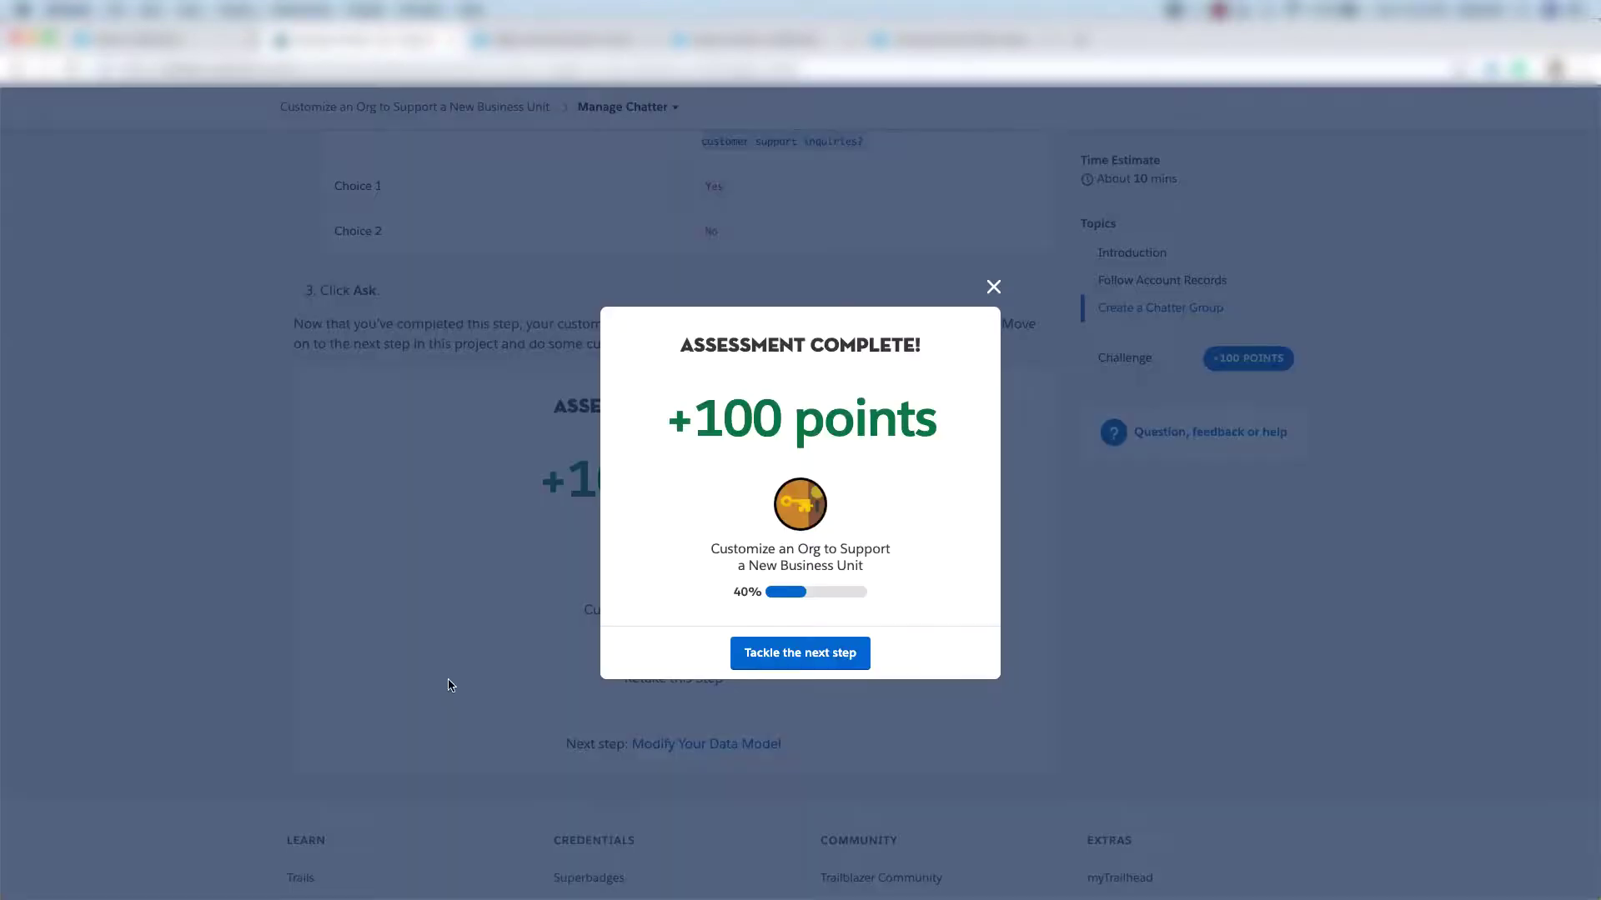
left_click(796, 656)
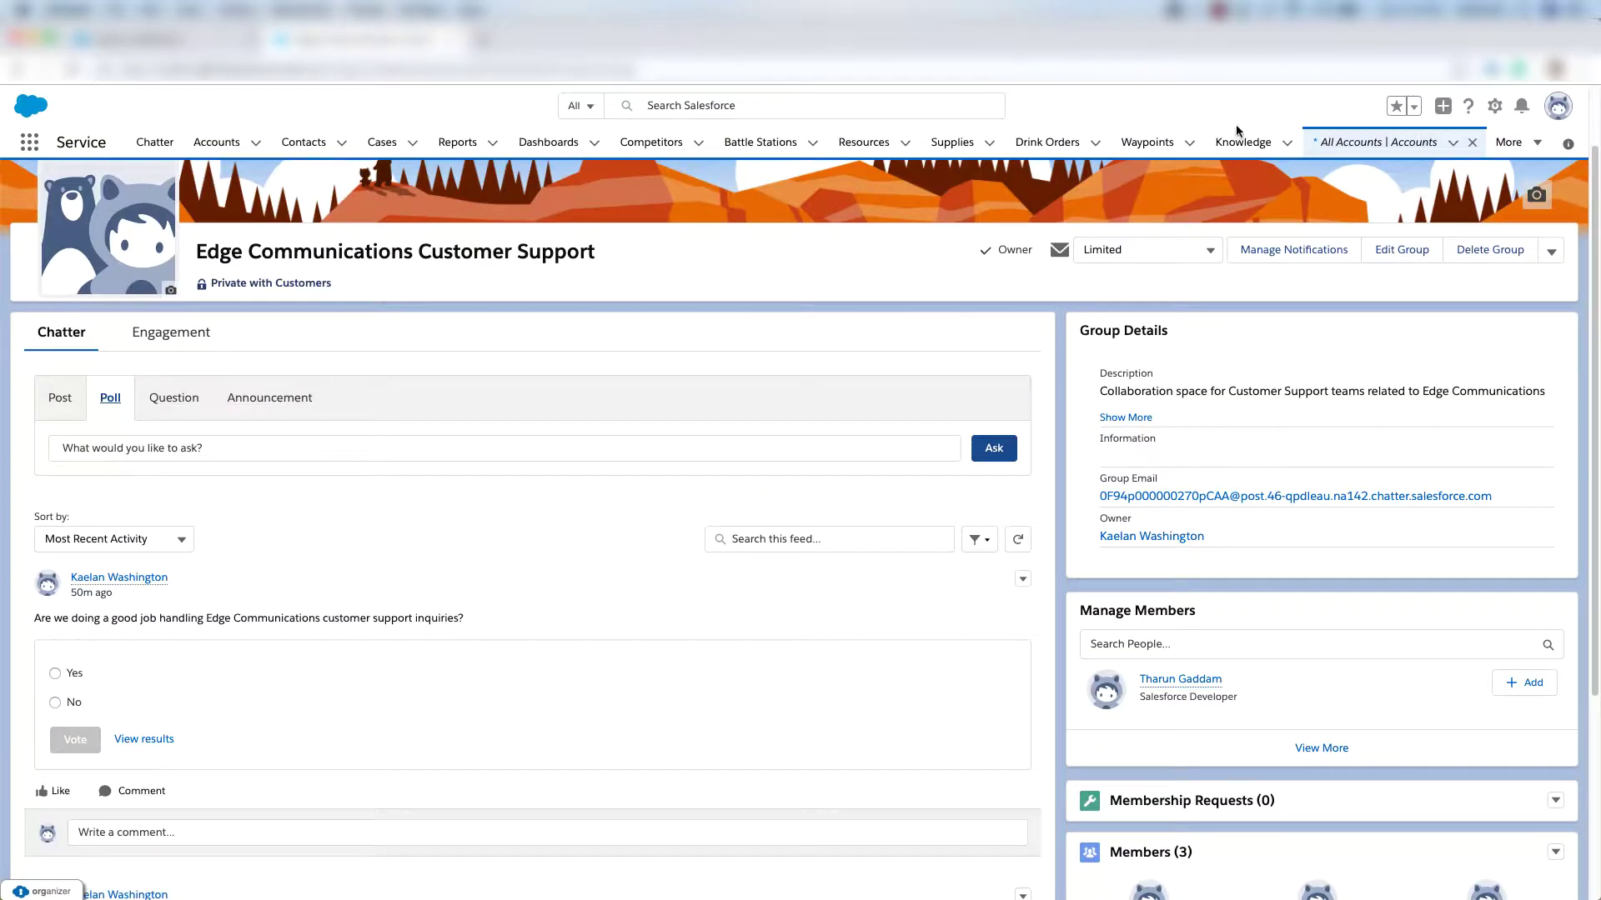
Create a Date custom field named Support Plan Start Date on the Account object.
left_click(1494, 108)
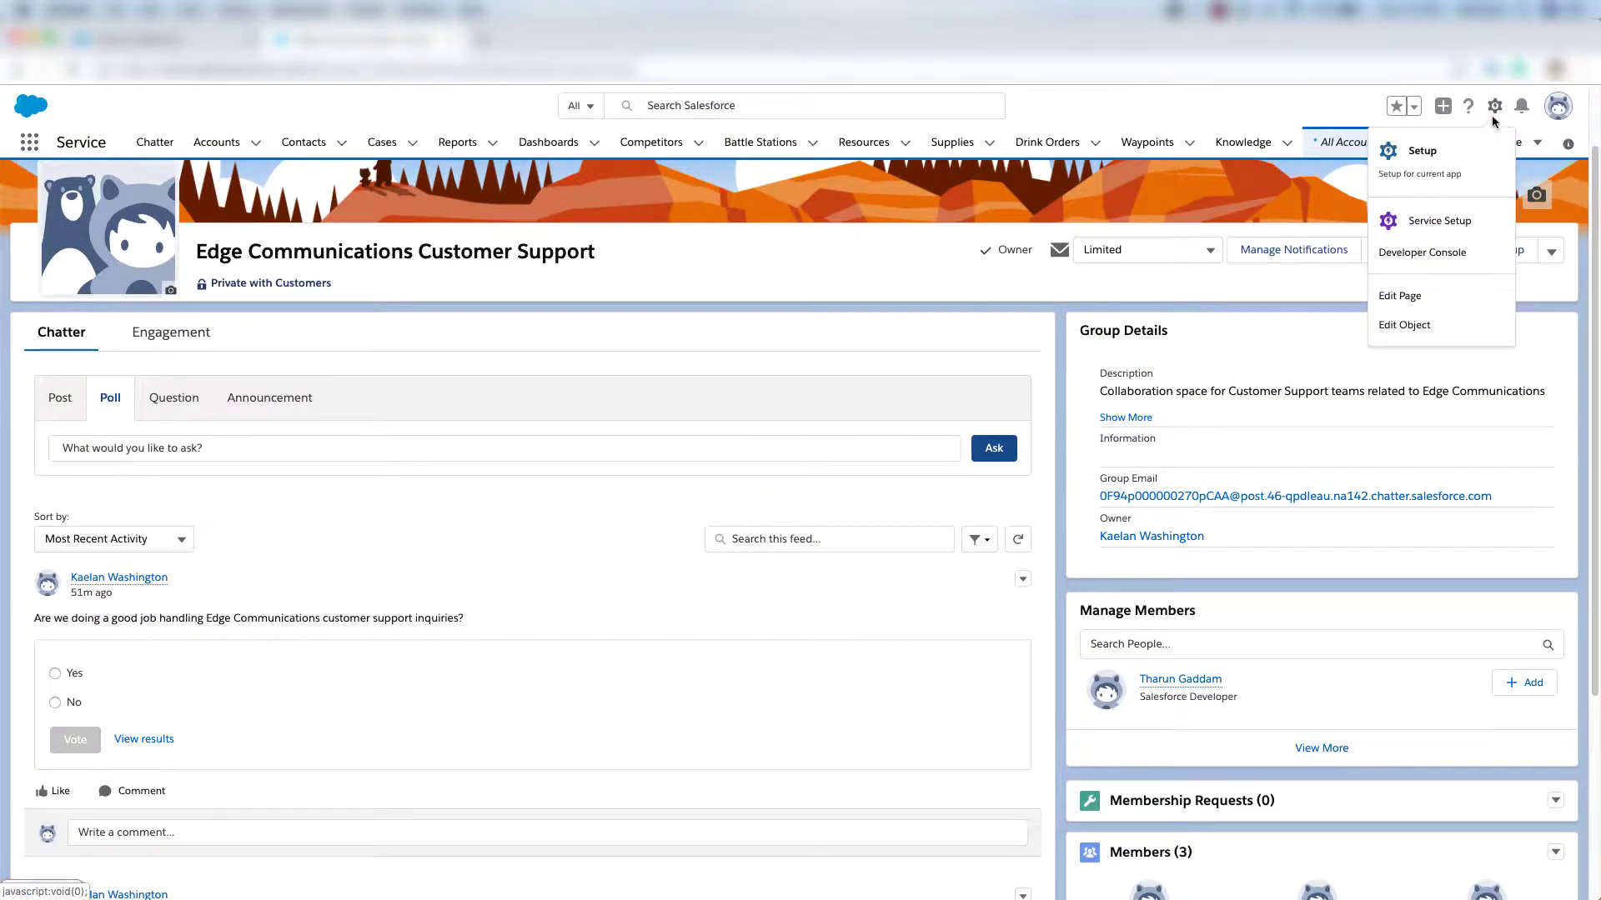
left_click(1423, 173)
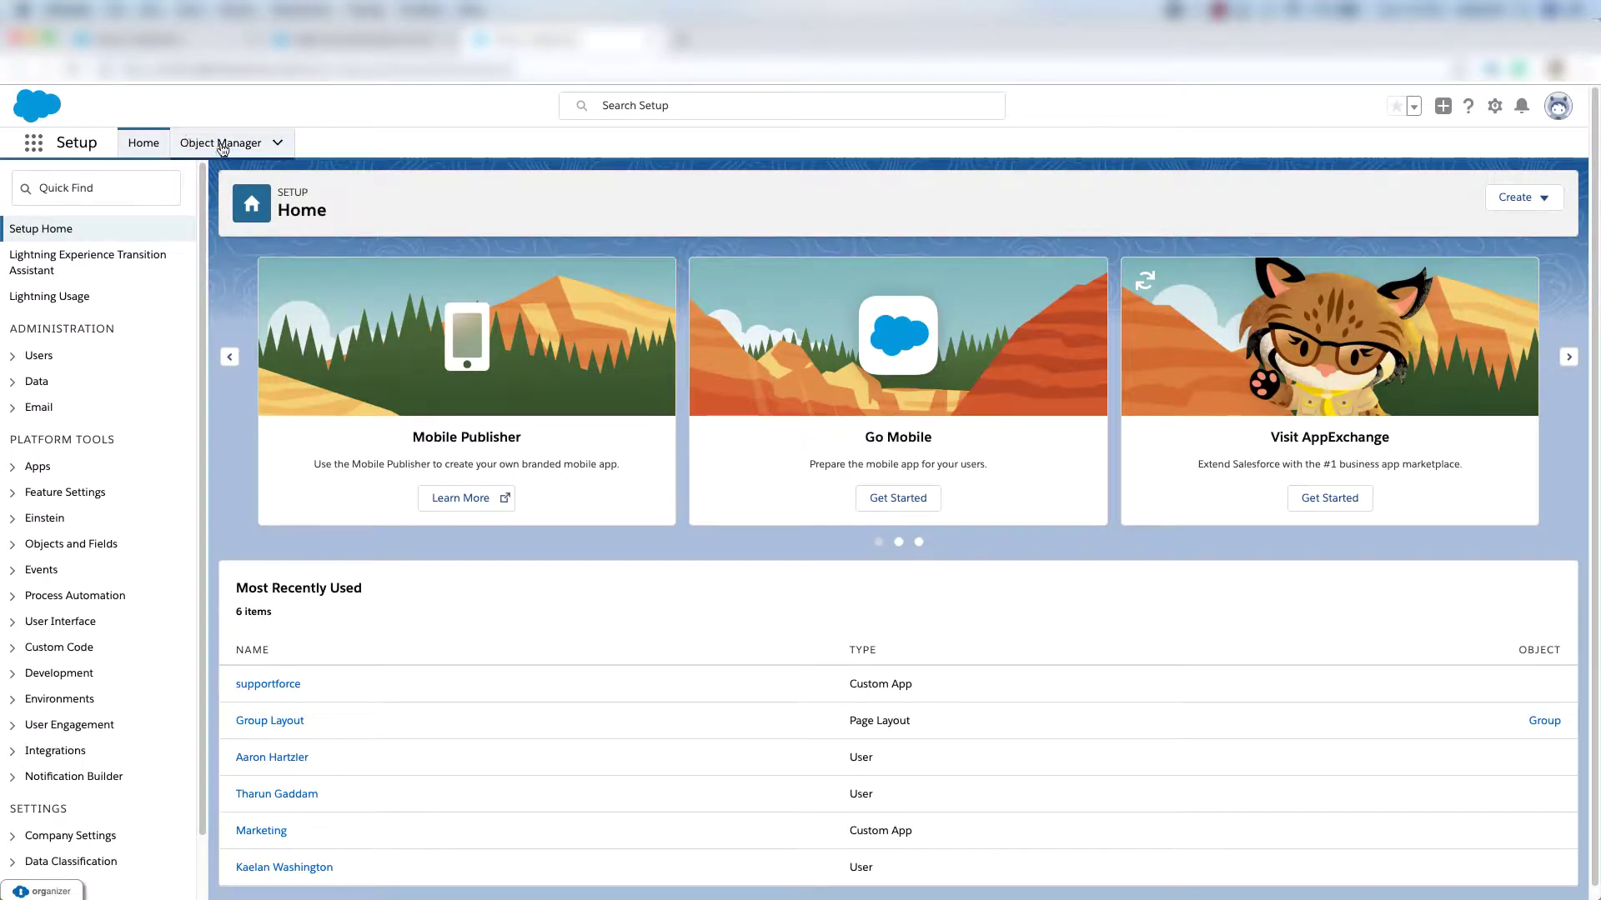
left_click(221, 145)
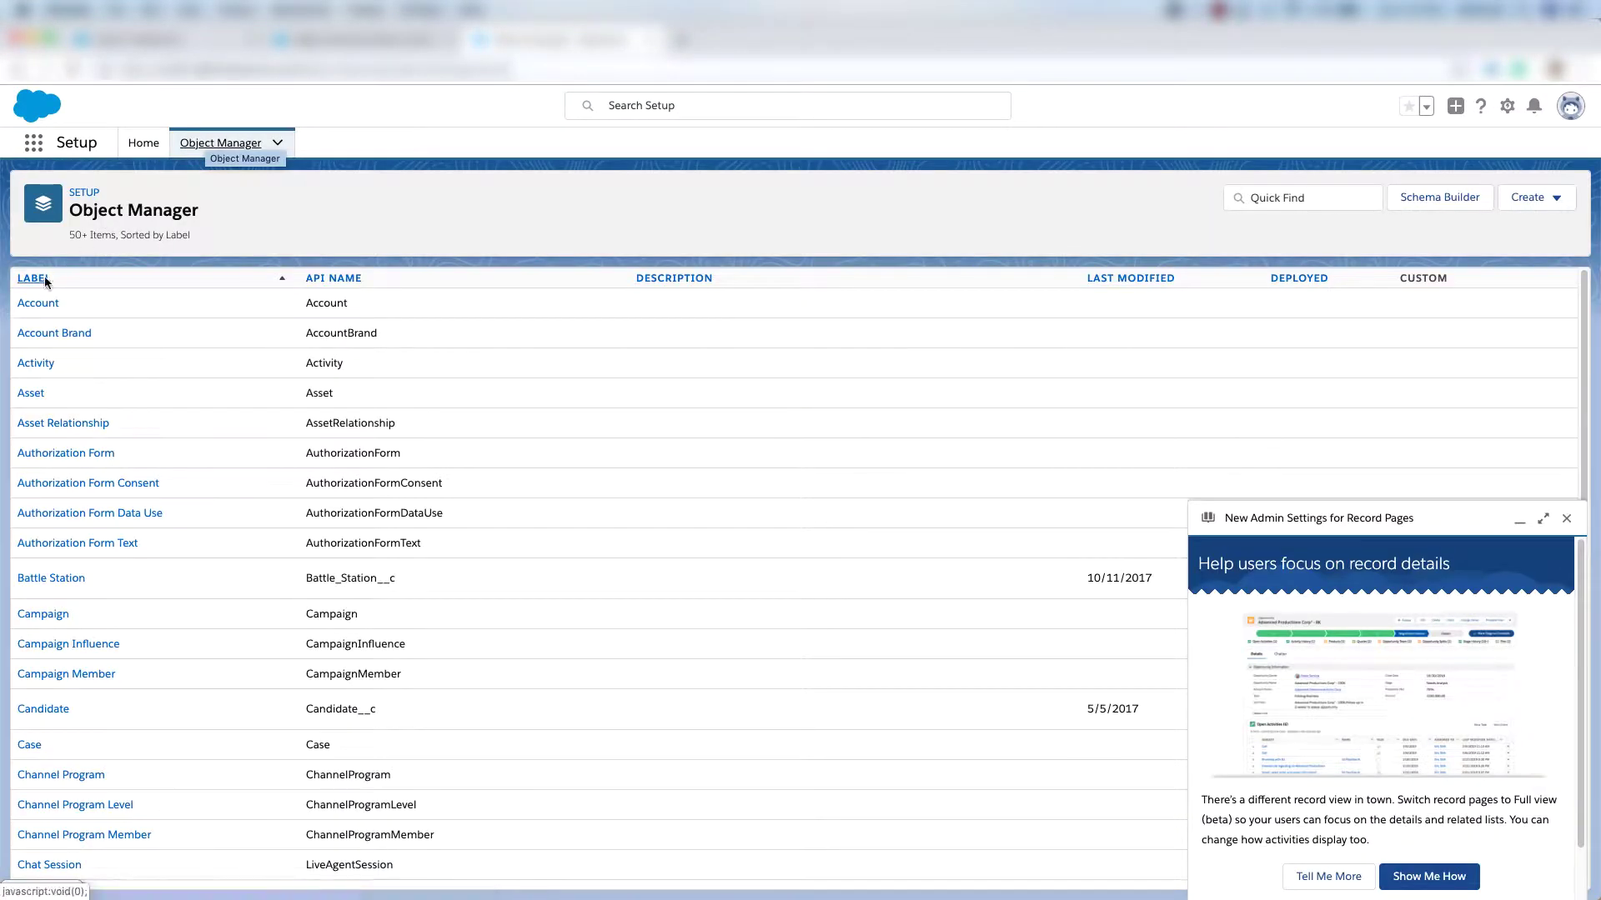
left_click(33, 304)
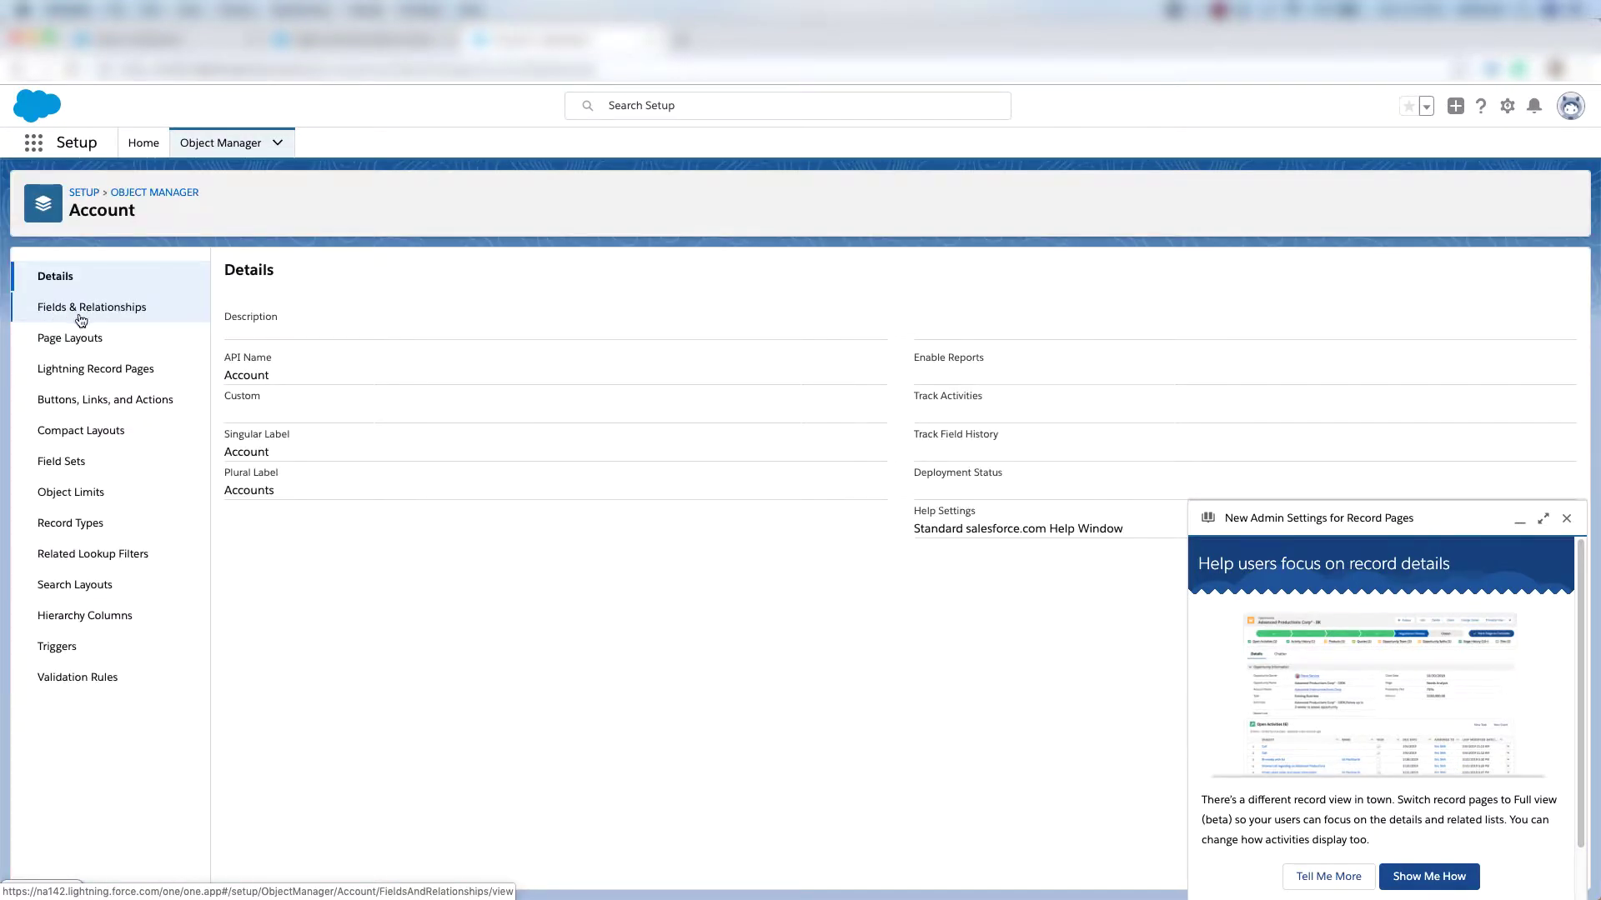
left_click(107, 310)
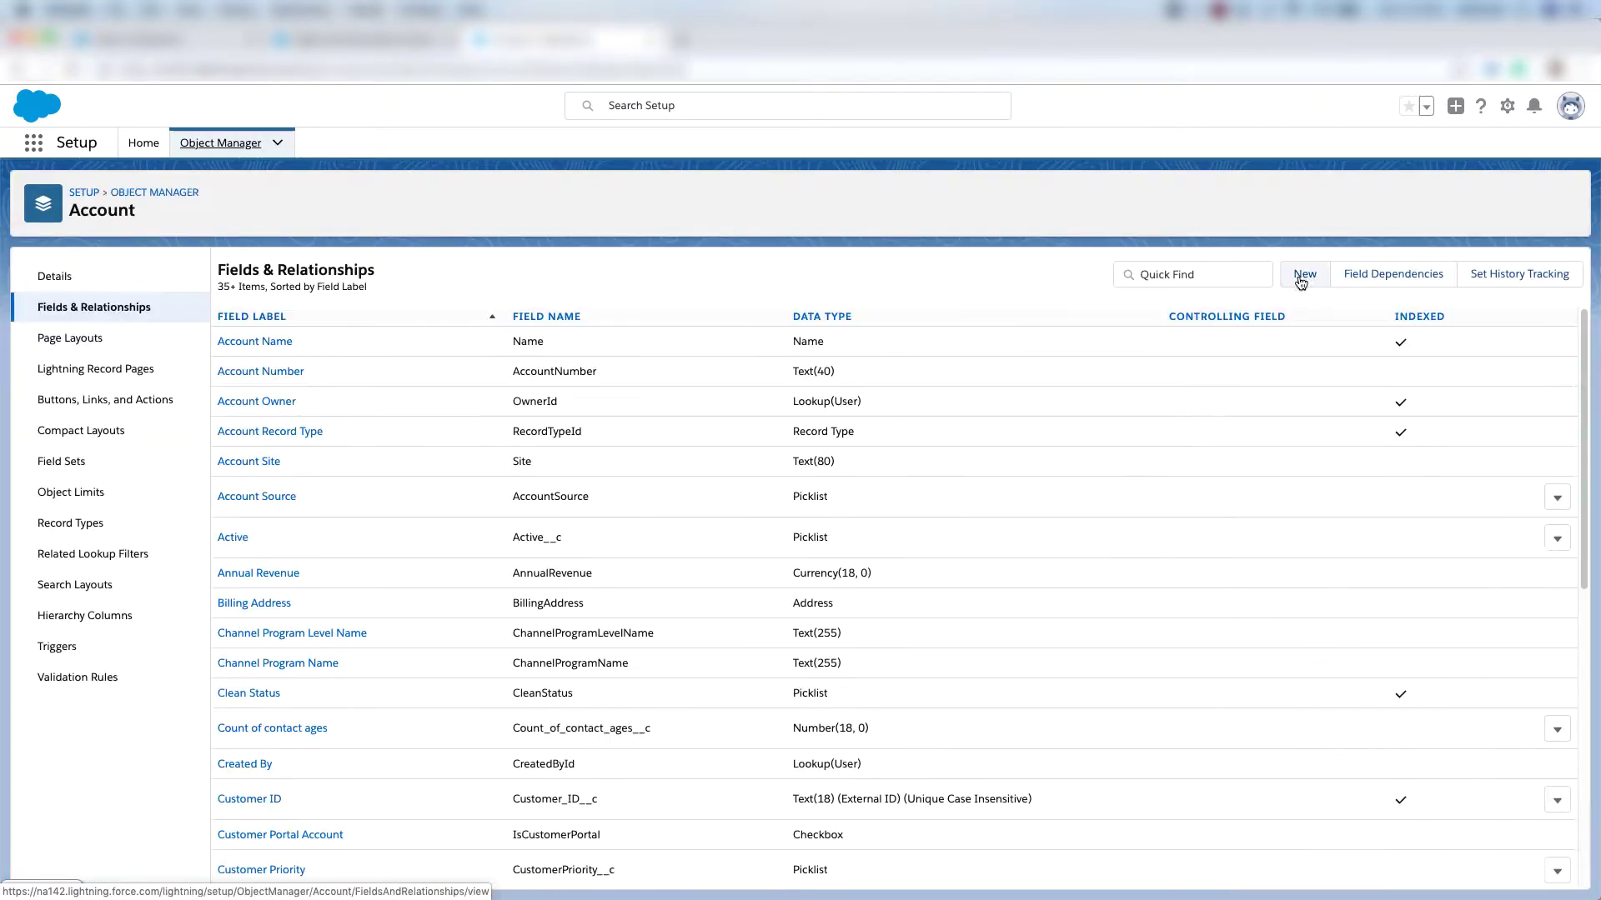
left_click(1303, 279)
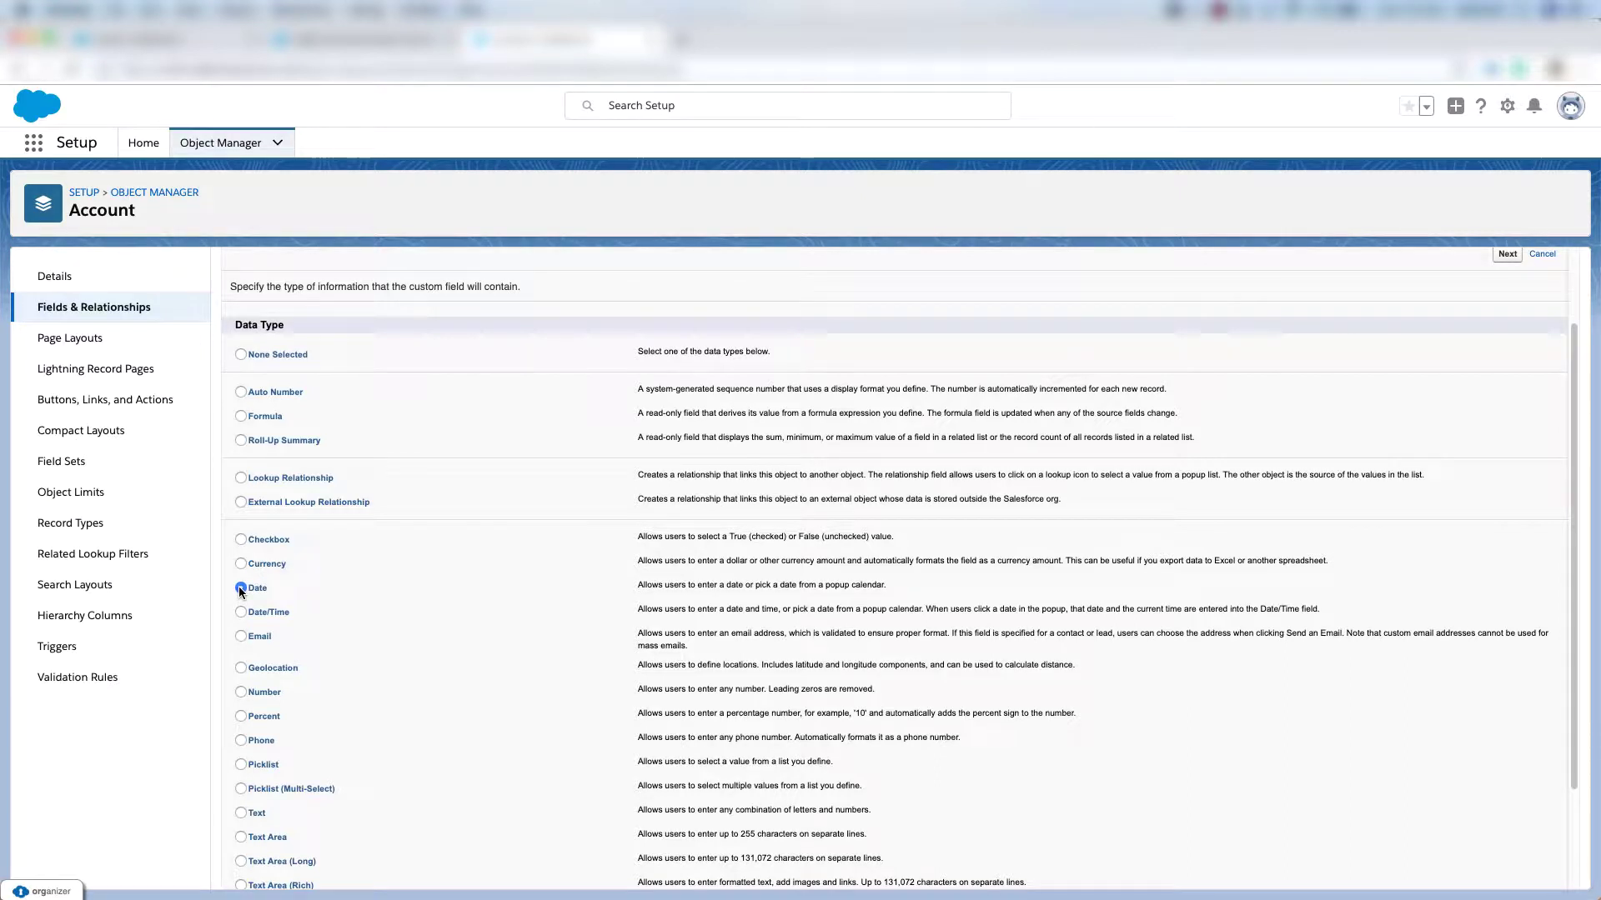
left_click(1507, 255)
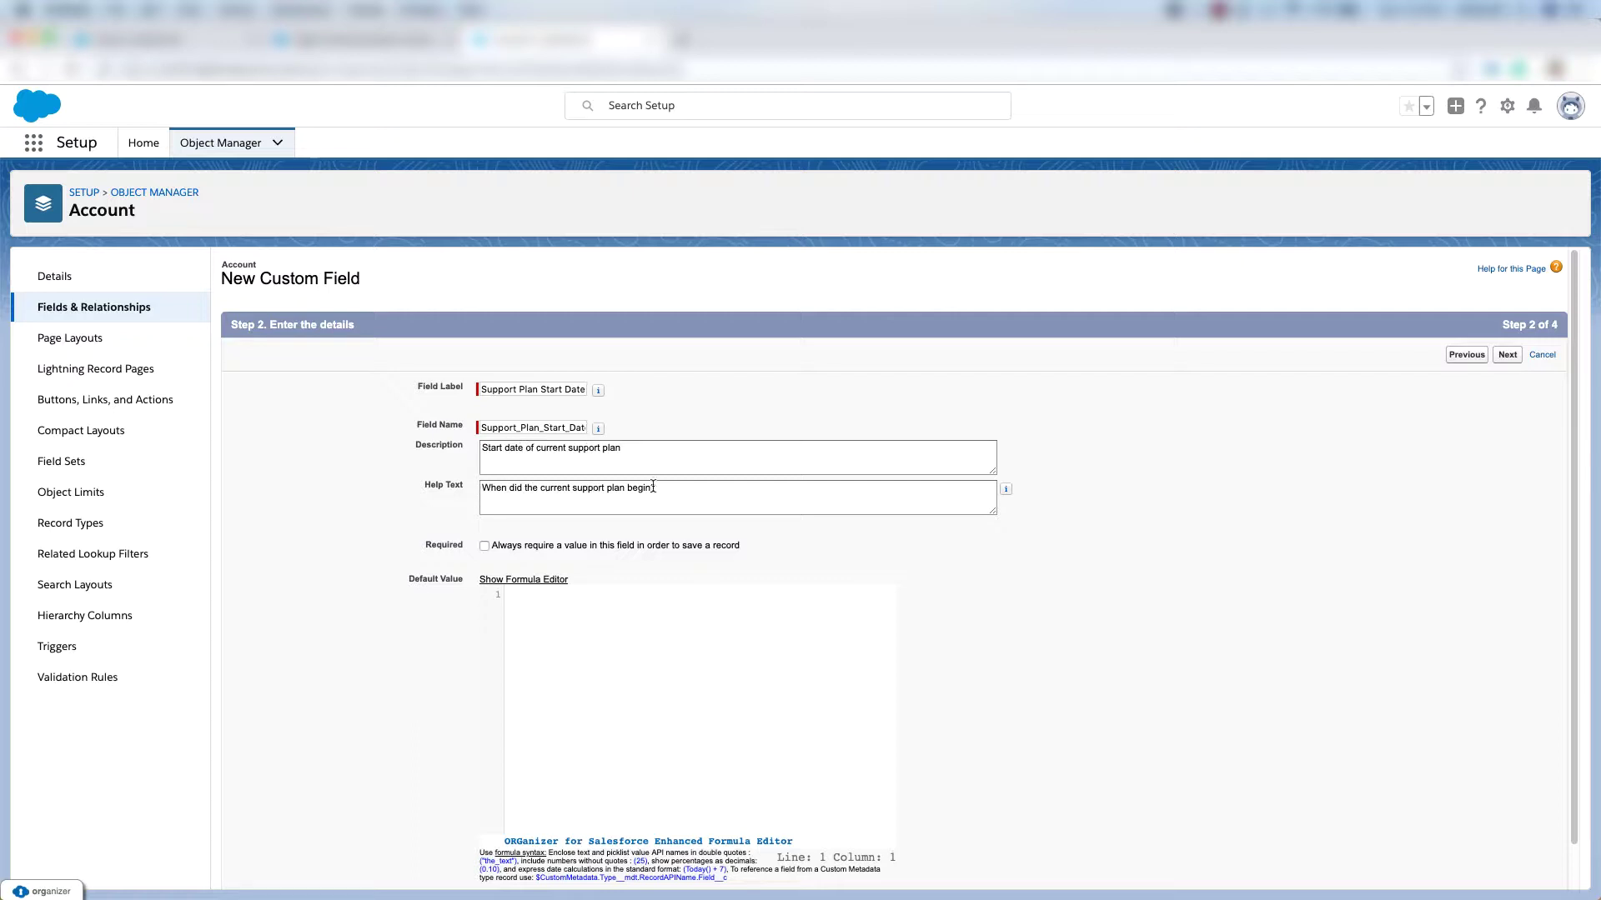
left_click(1508, 358)
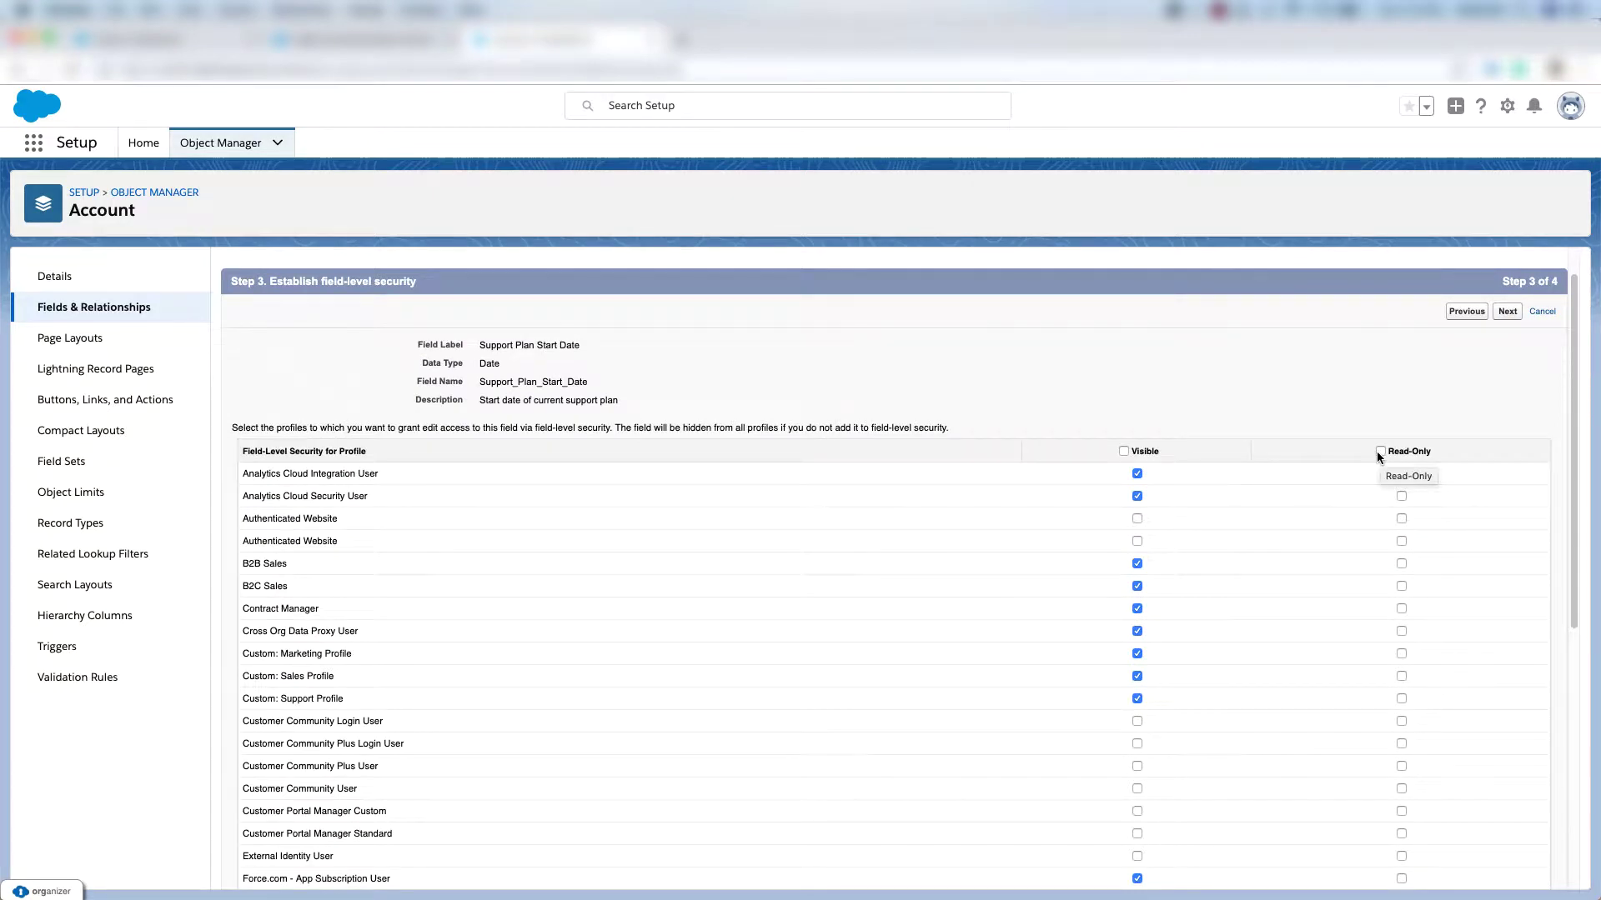
Make the field read-only except for Support Profile and System Administrator, and save on all layouts.
left_click(1380, 452)
scroll(1403, 482, "down", 3)
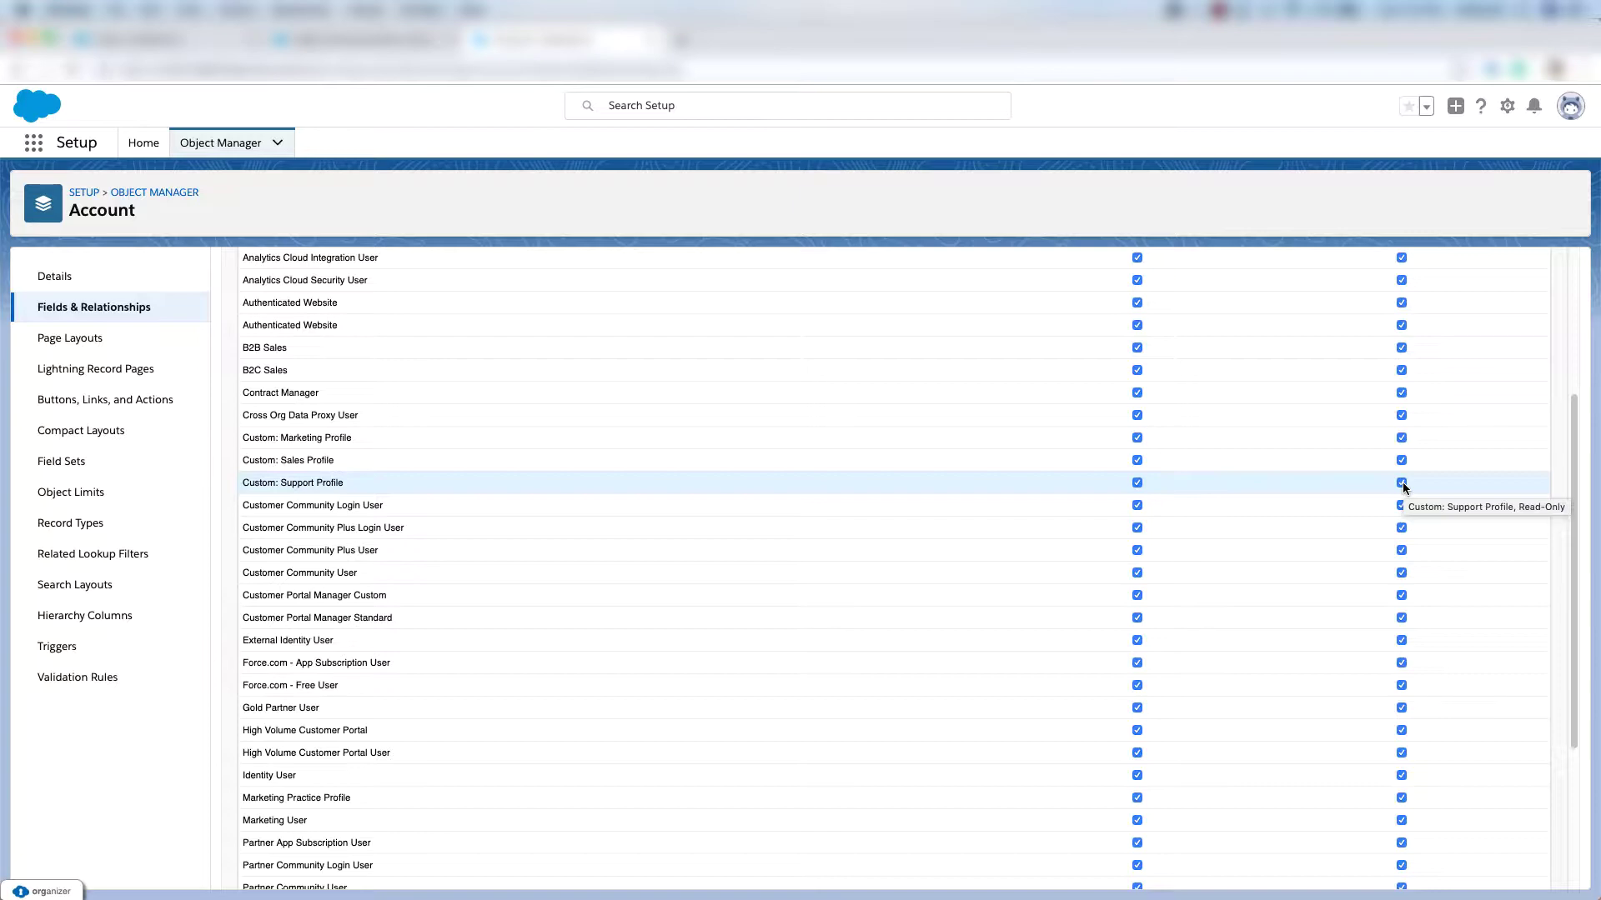
left_click(1402, 484)
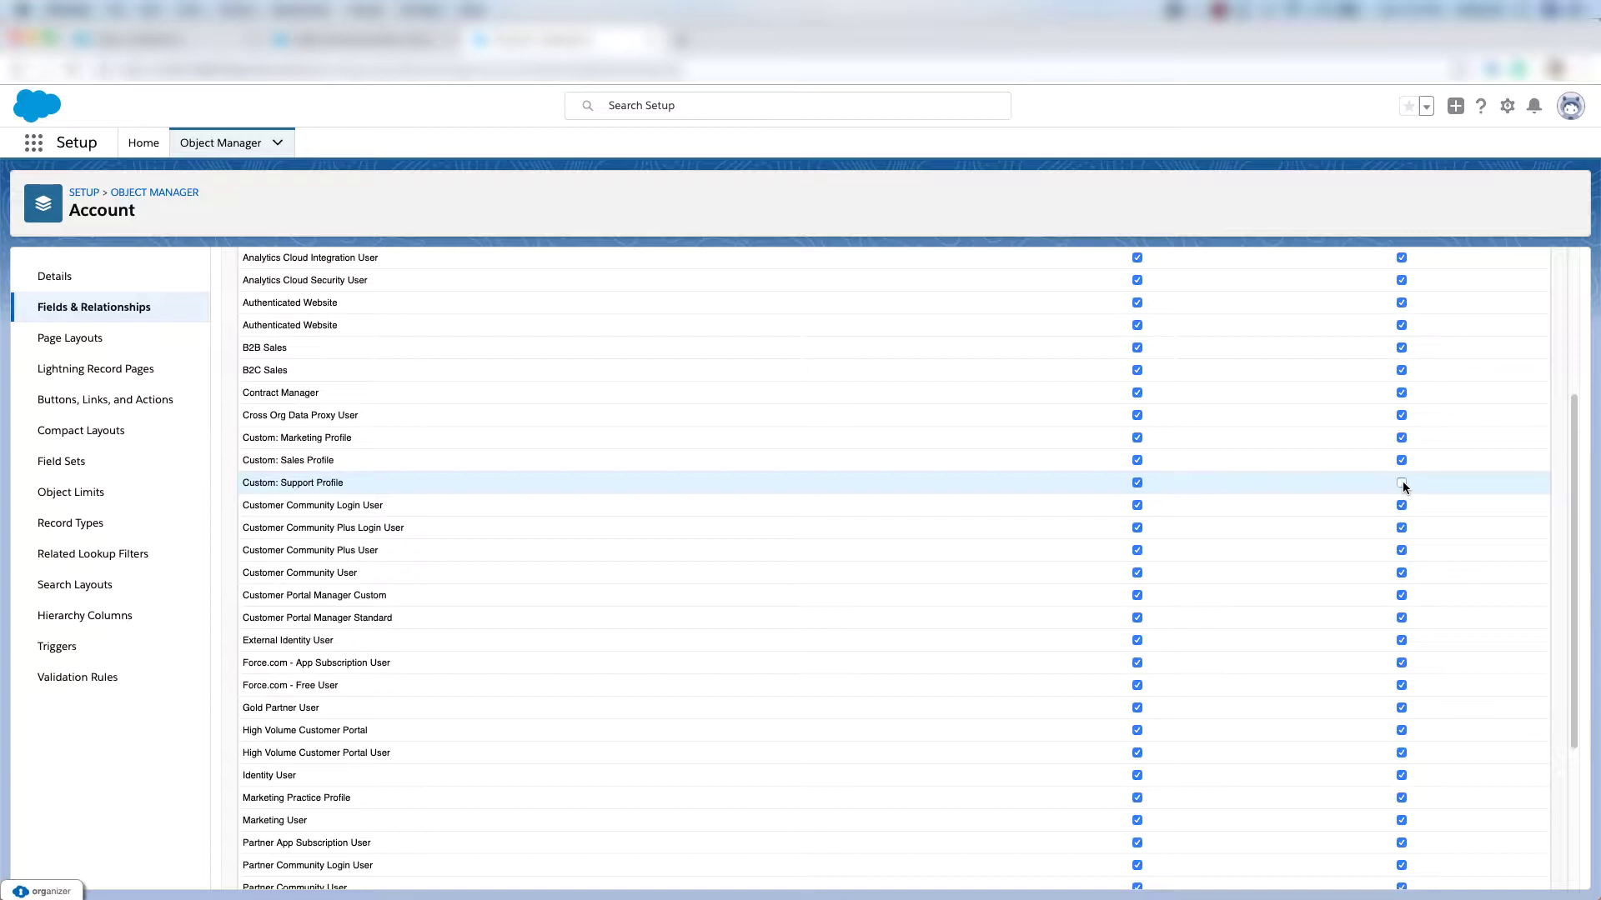
scroll(1403, 487, "down", 3)
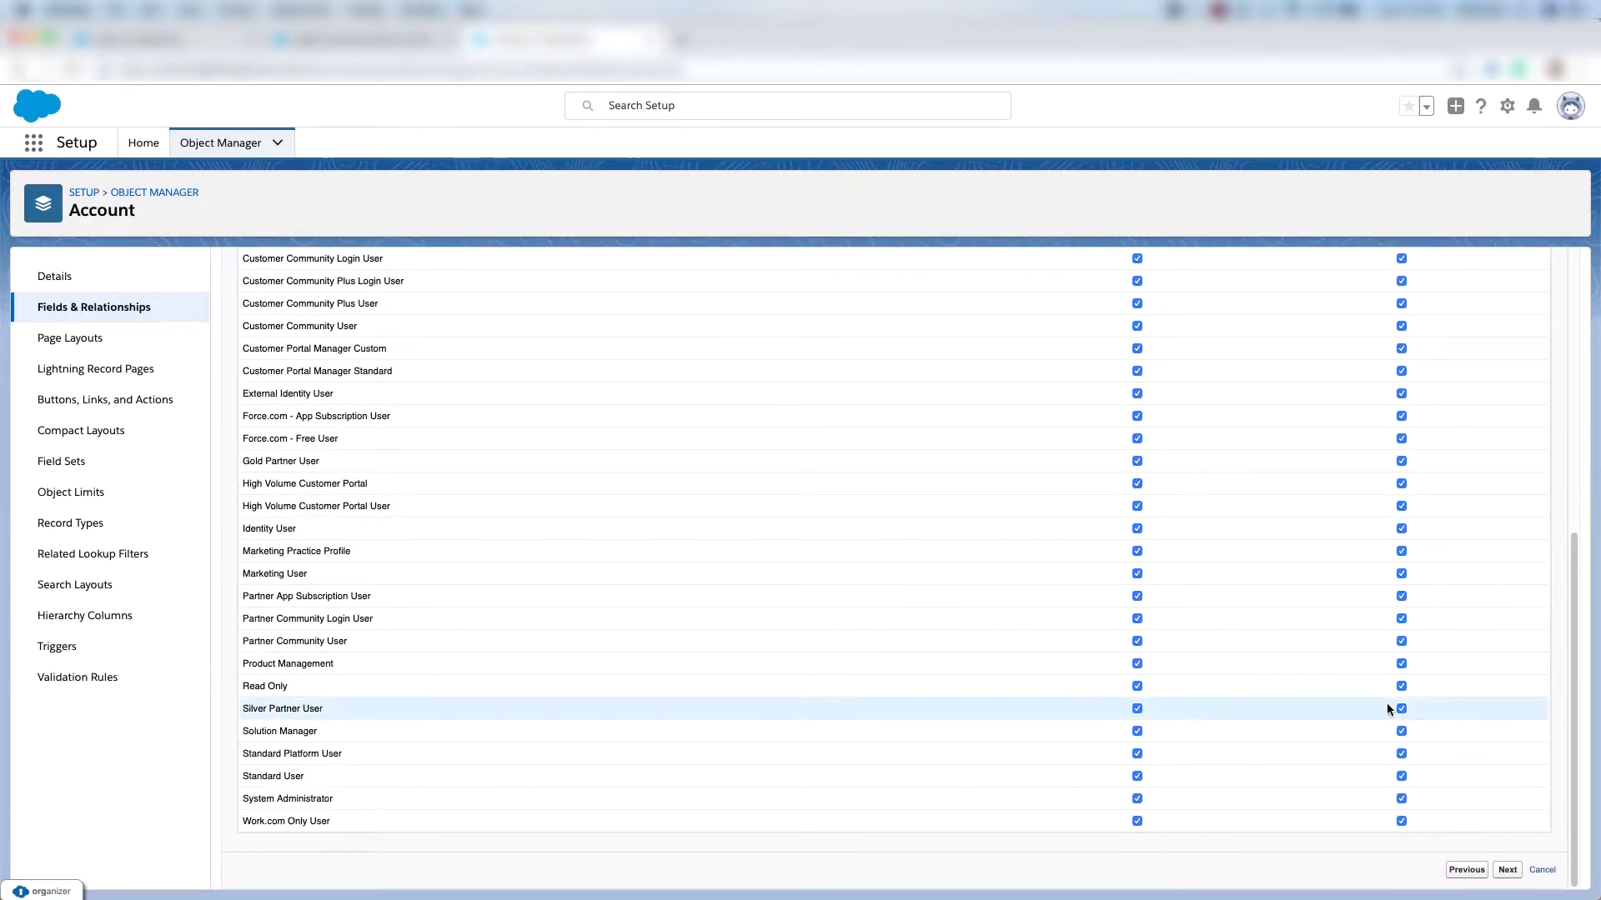
left_click(1401, 798)
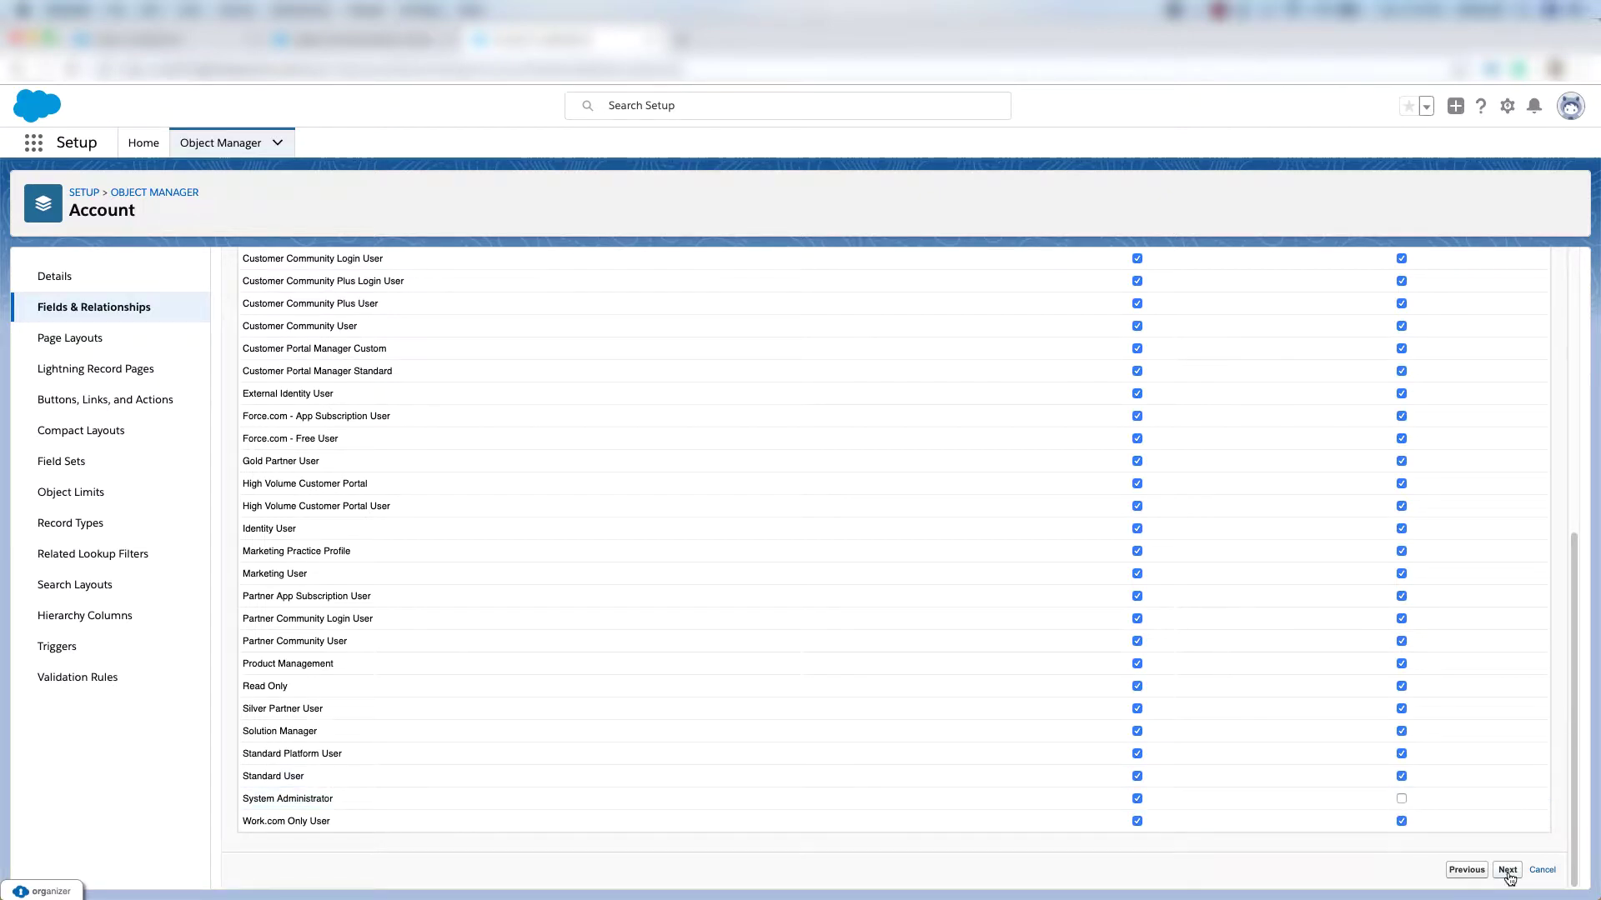
left_click(1508, 870)
left_click(1516, 682)
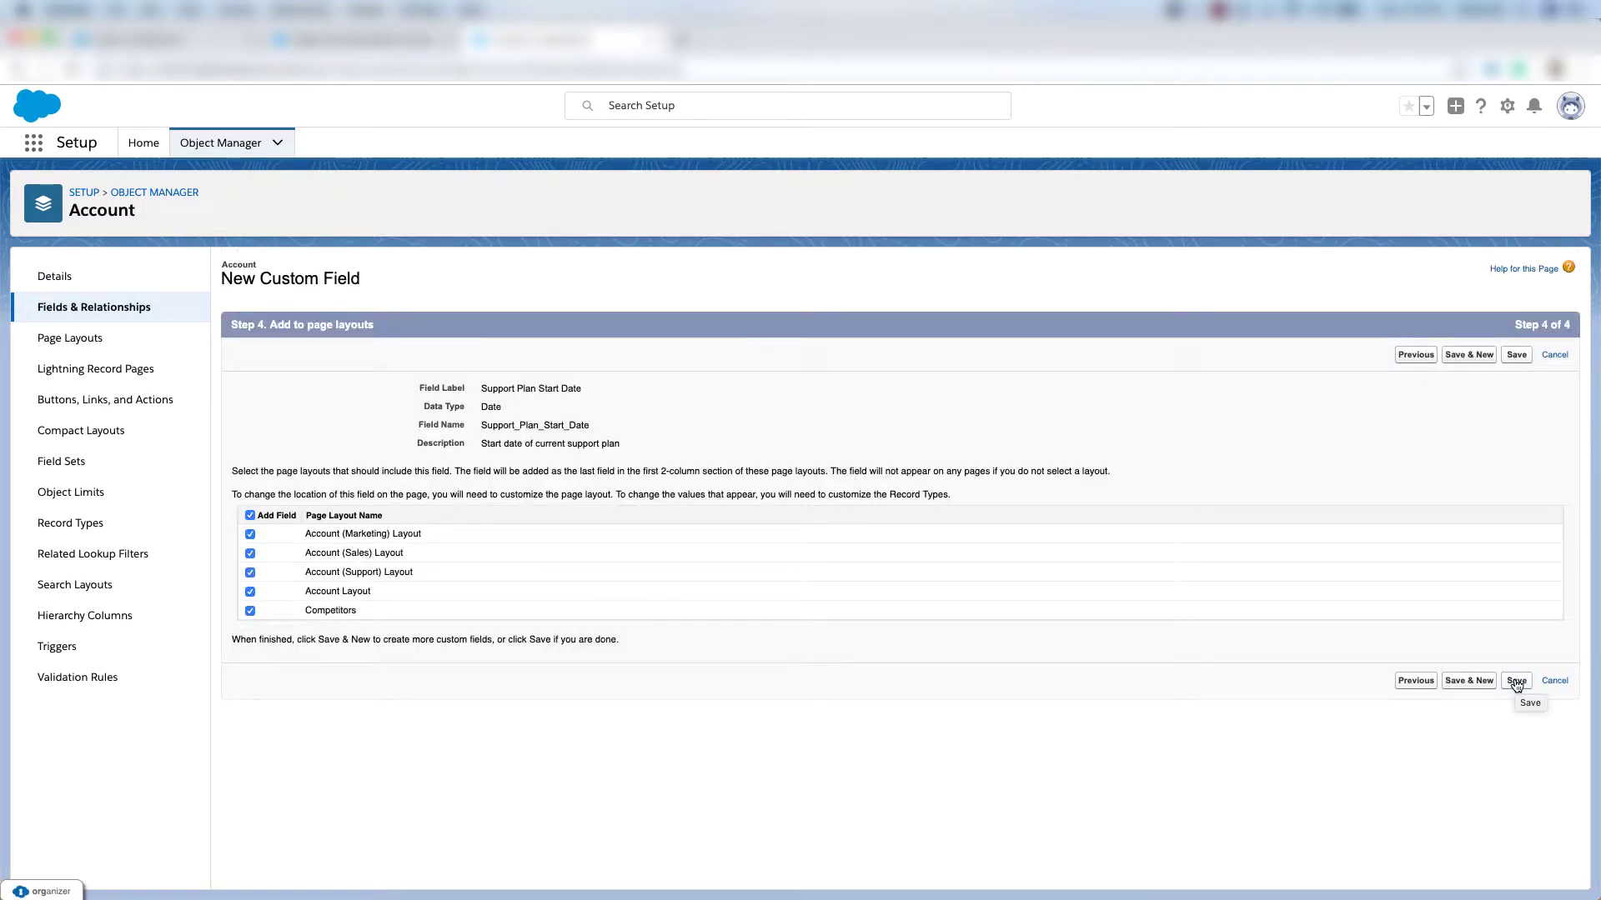
Open the Edge Communications account's details in the Sales app.
left_click(31, 147)
type("sales")
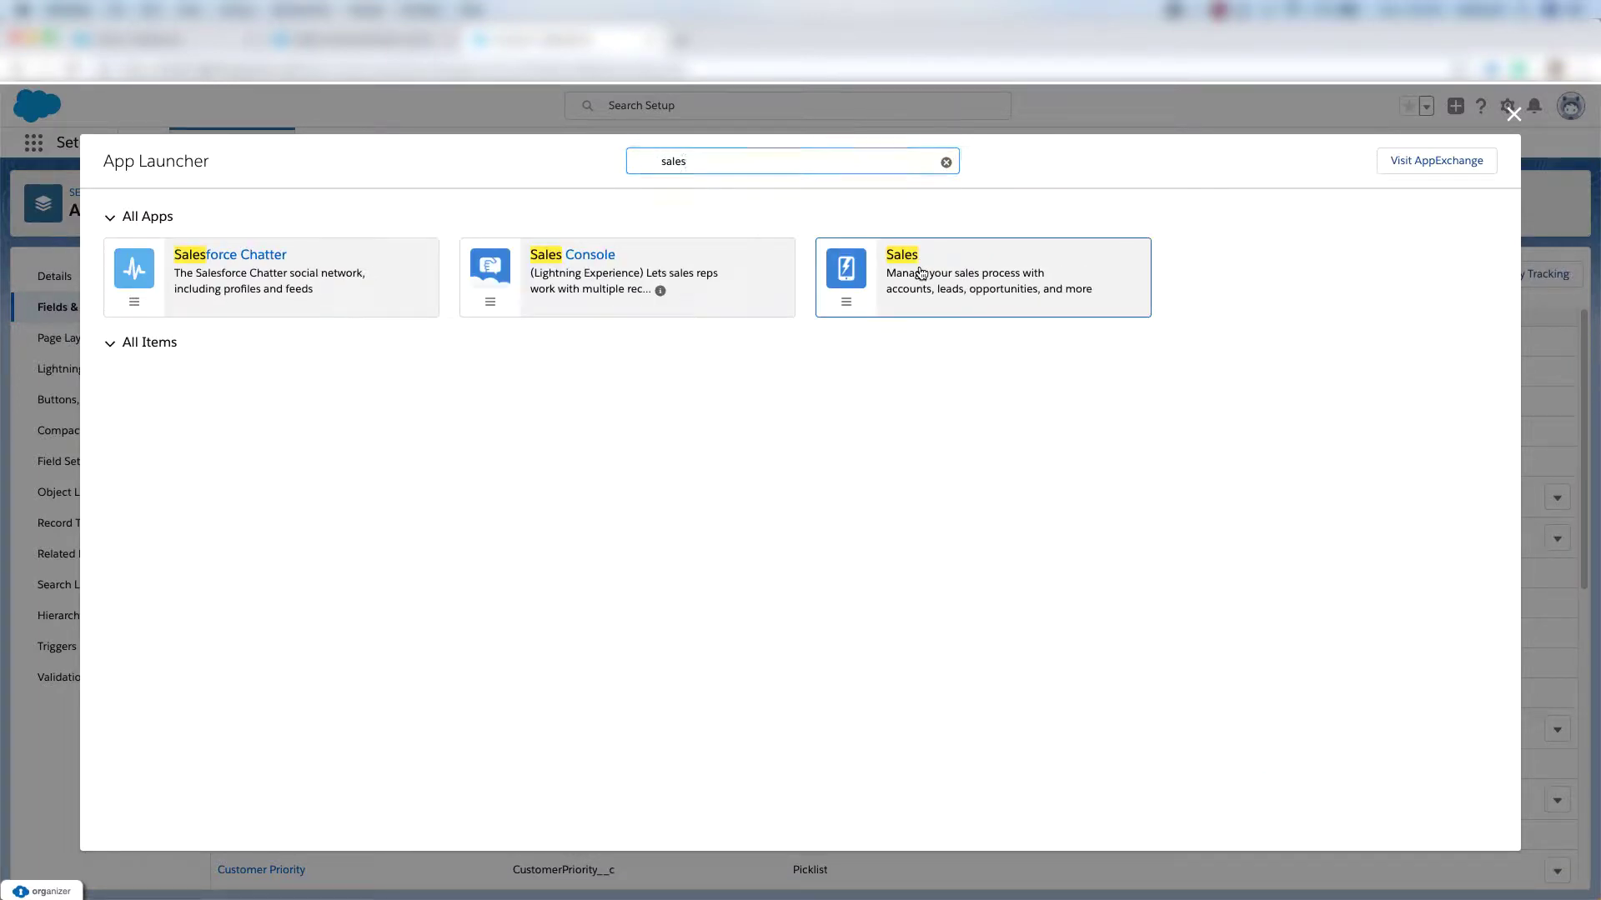
left_click(920, 273)
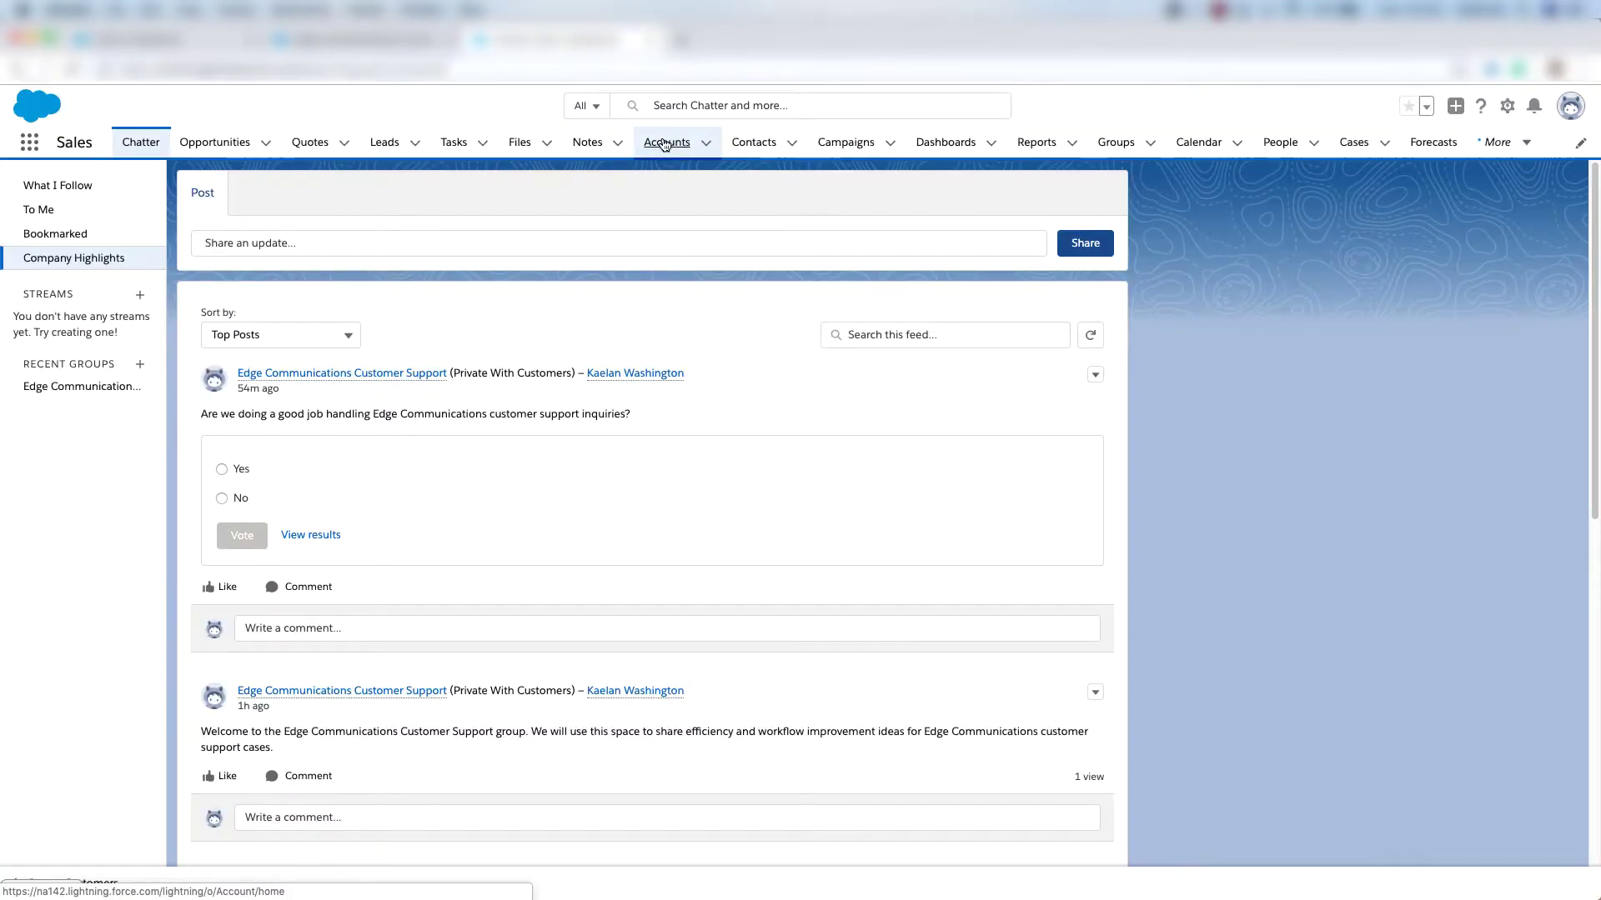
left_click(664, 143)
left_click(108, 297)
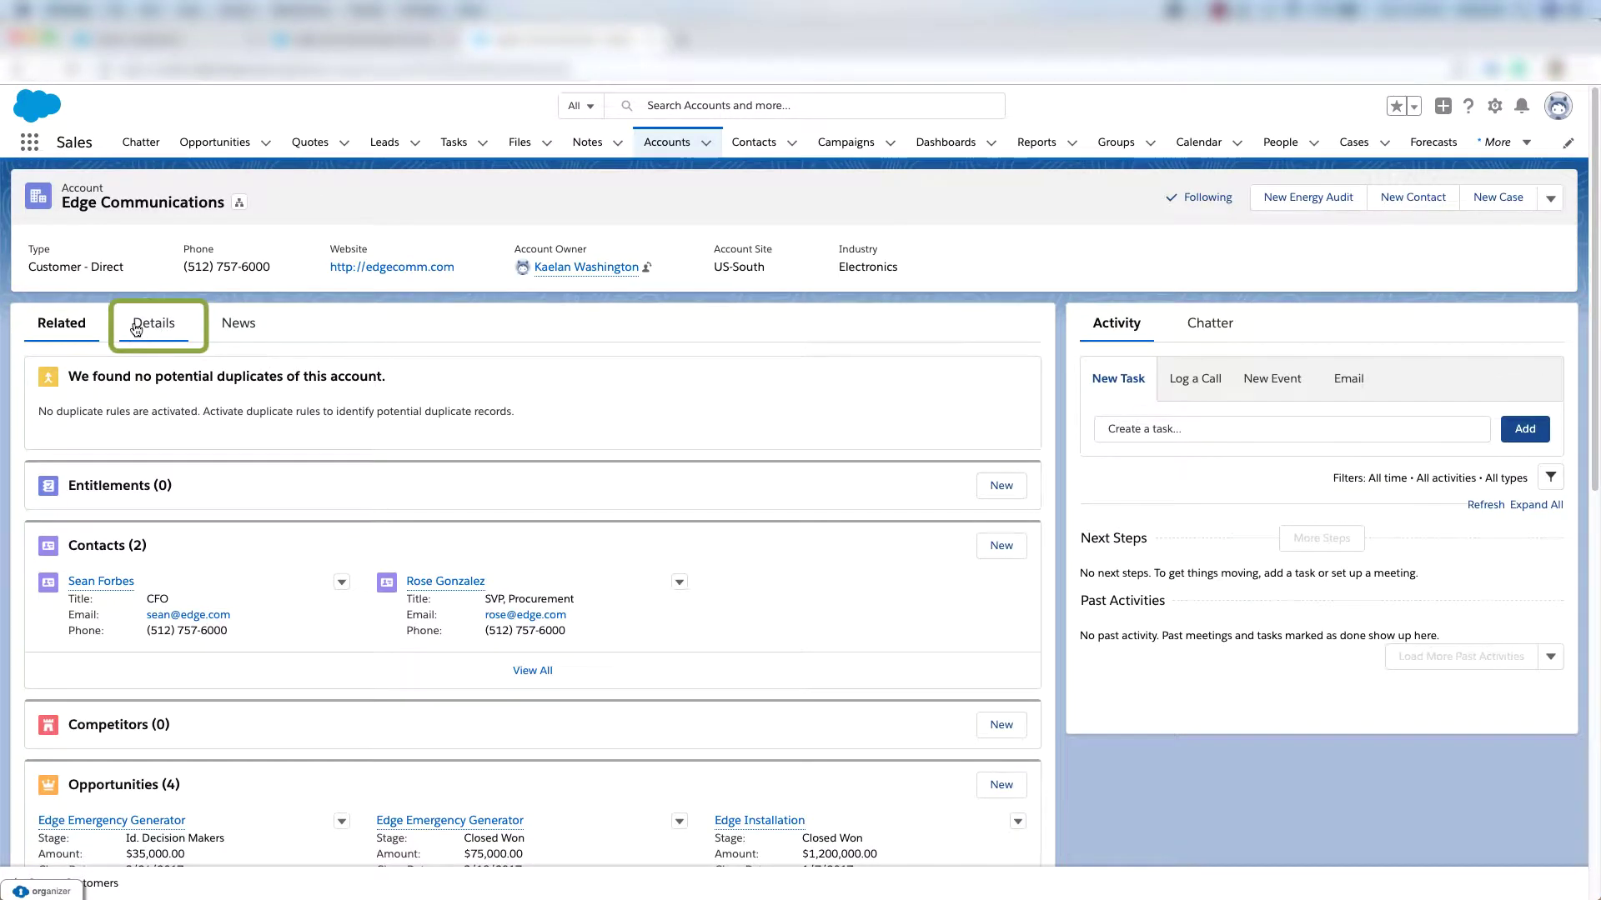
left_click(154, 330)
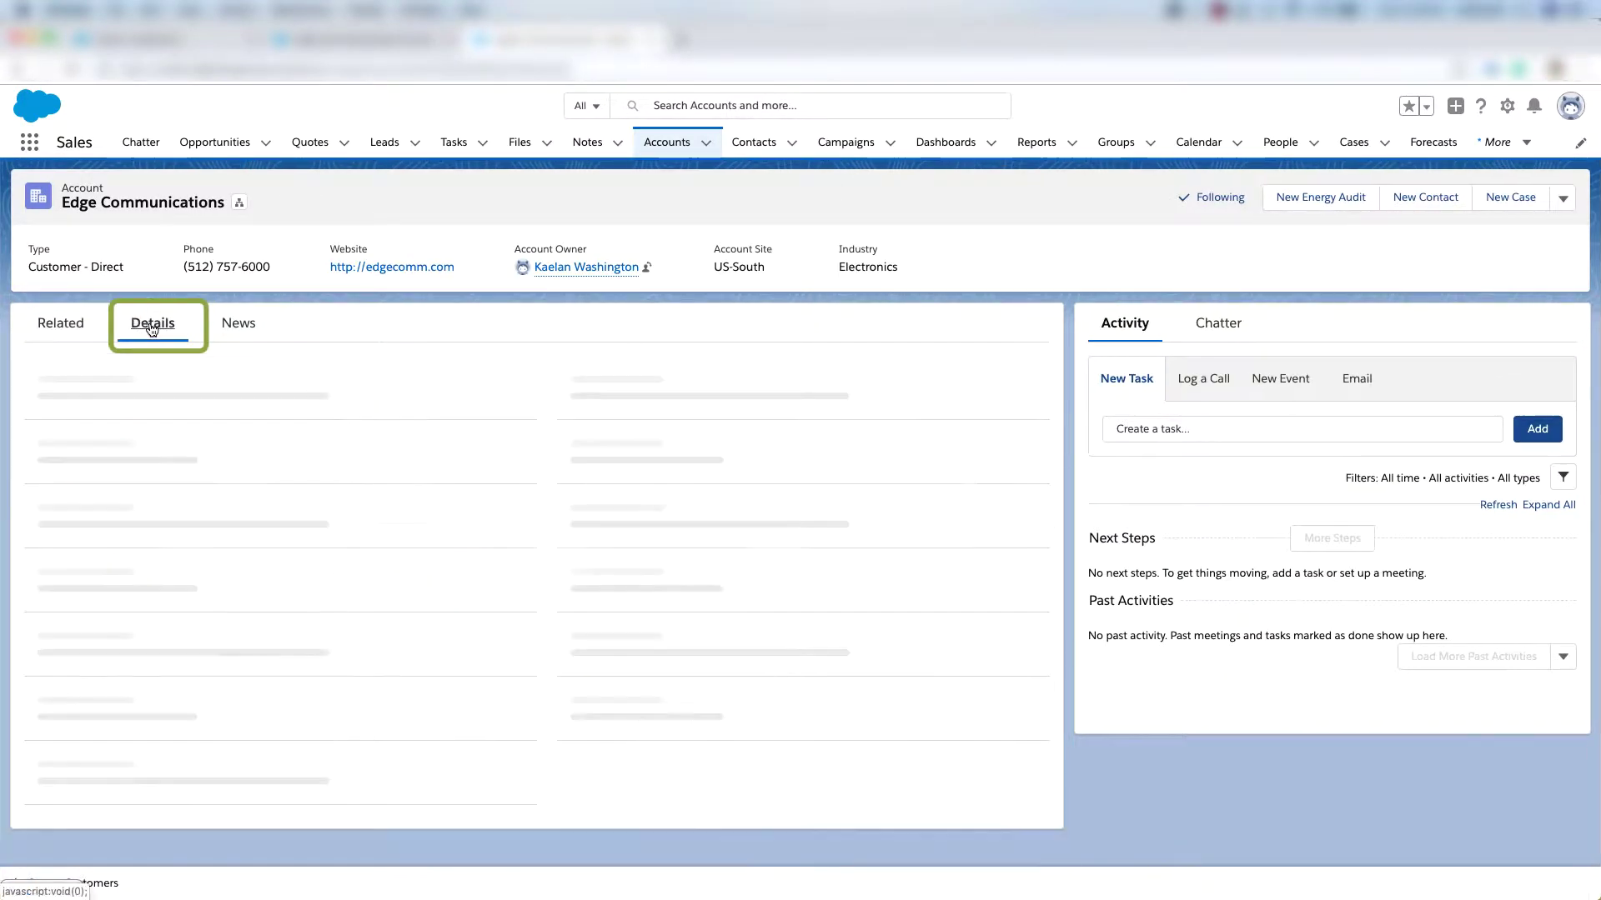
scroll(147, 628, "down", 3)
mouse_move(147, 629)
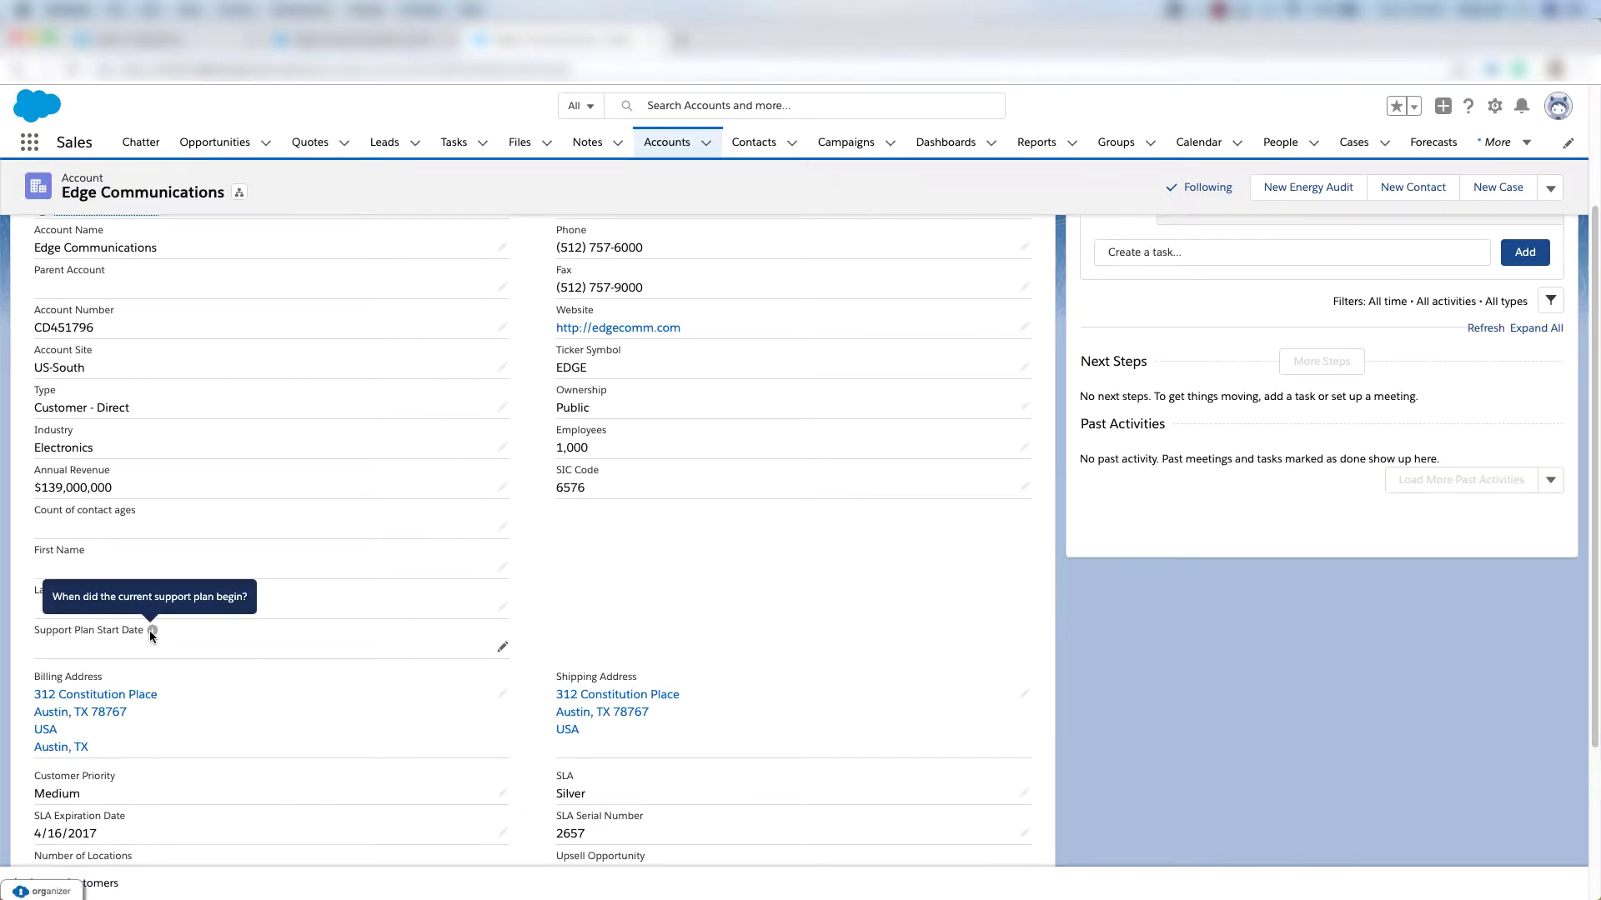
left_click_drag(34, 631, 141, 634)
Set Support Plan Start Date to 7/30/2018, save the account, and go to Setup.
mouse_move(153, 633)
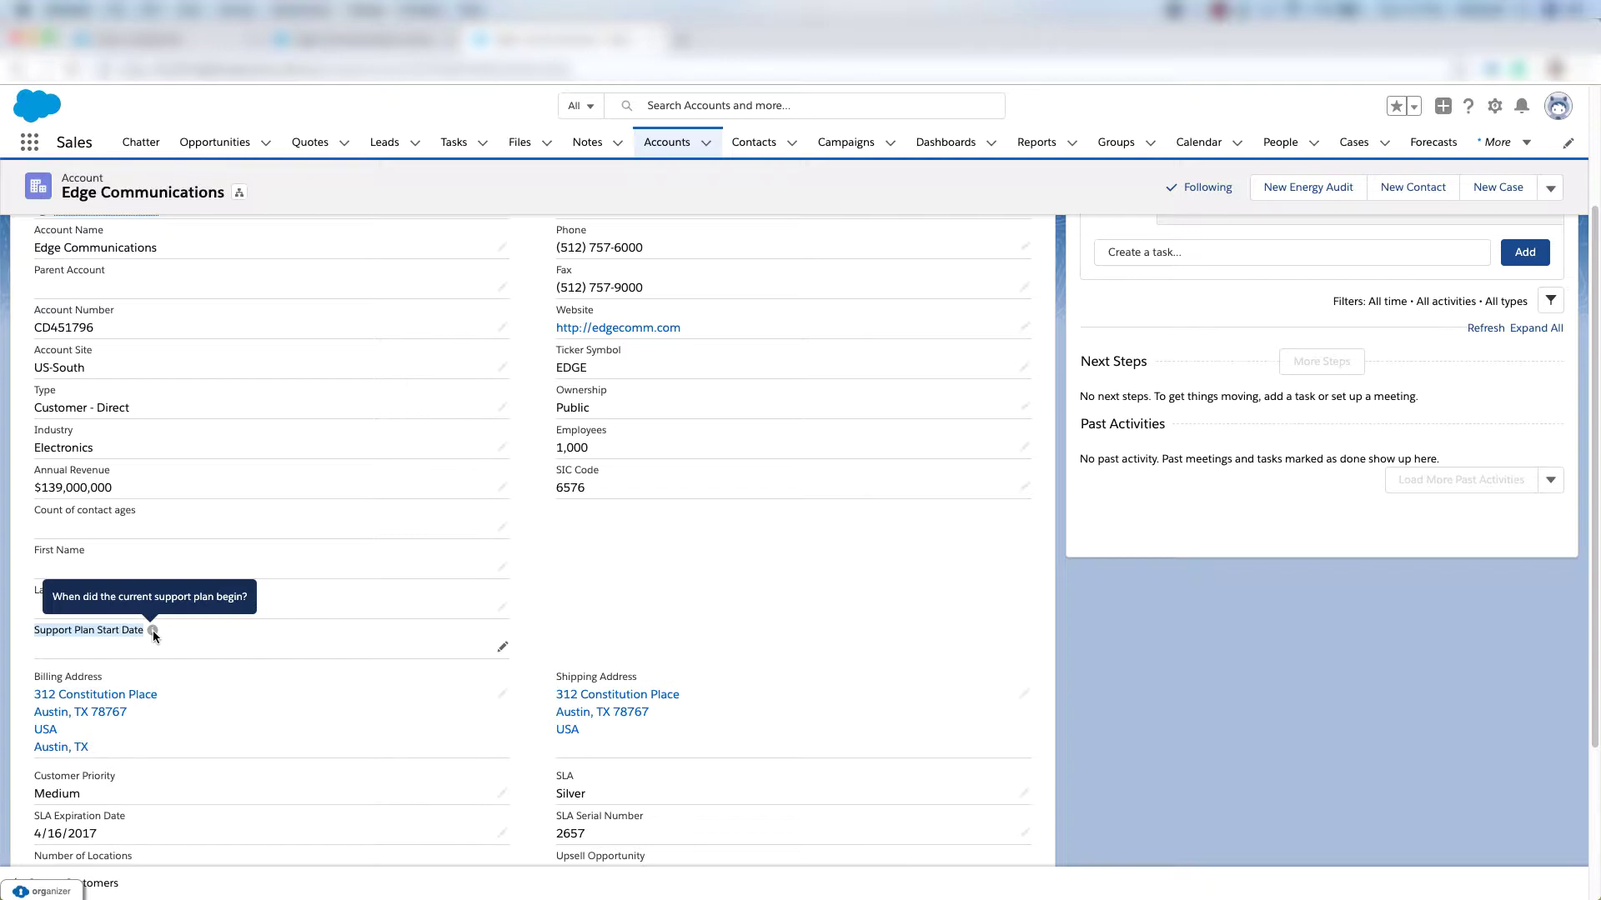
double_click(153, 650)
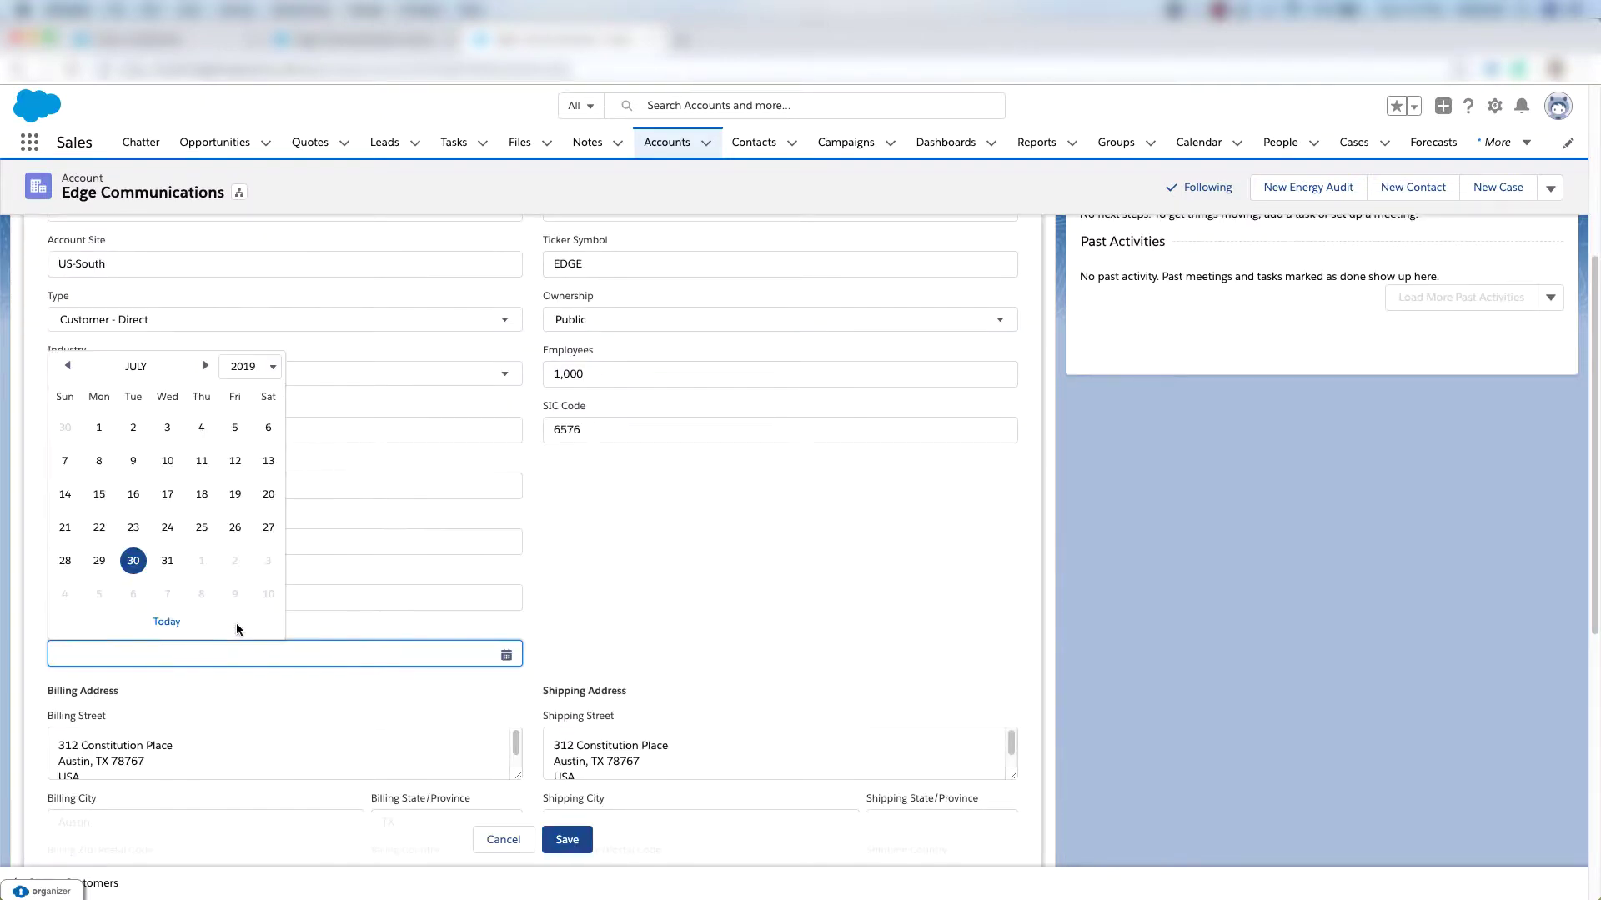
scroll(201, 550, "down", 2)
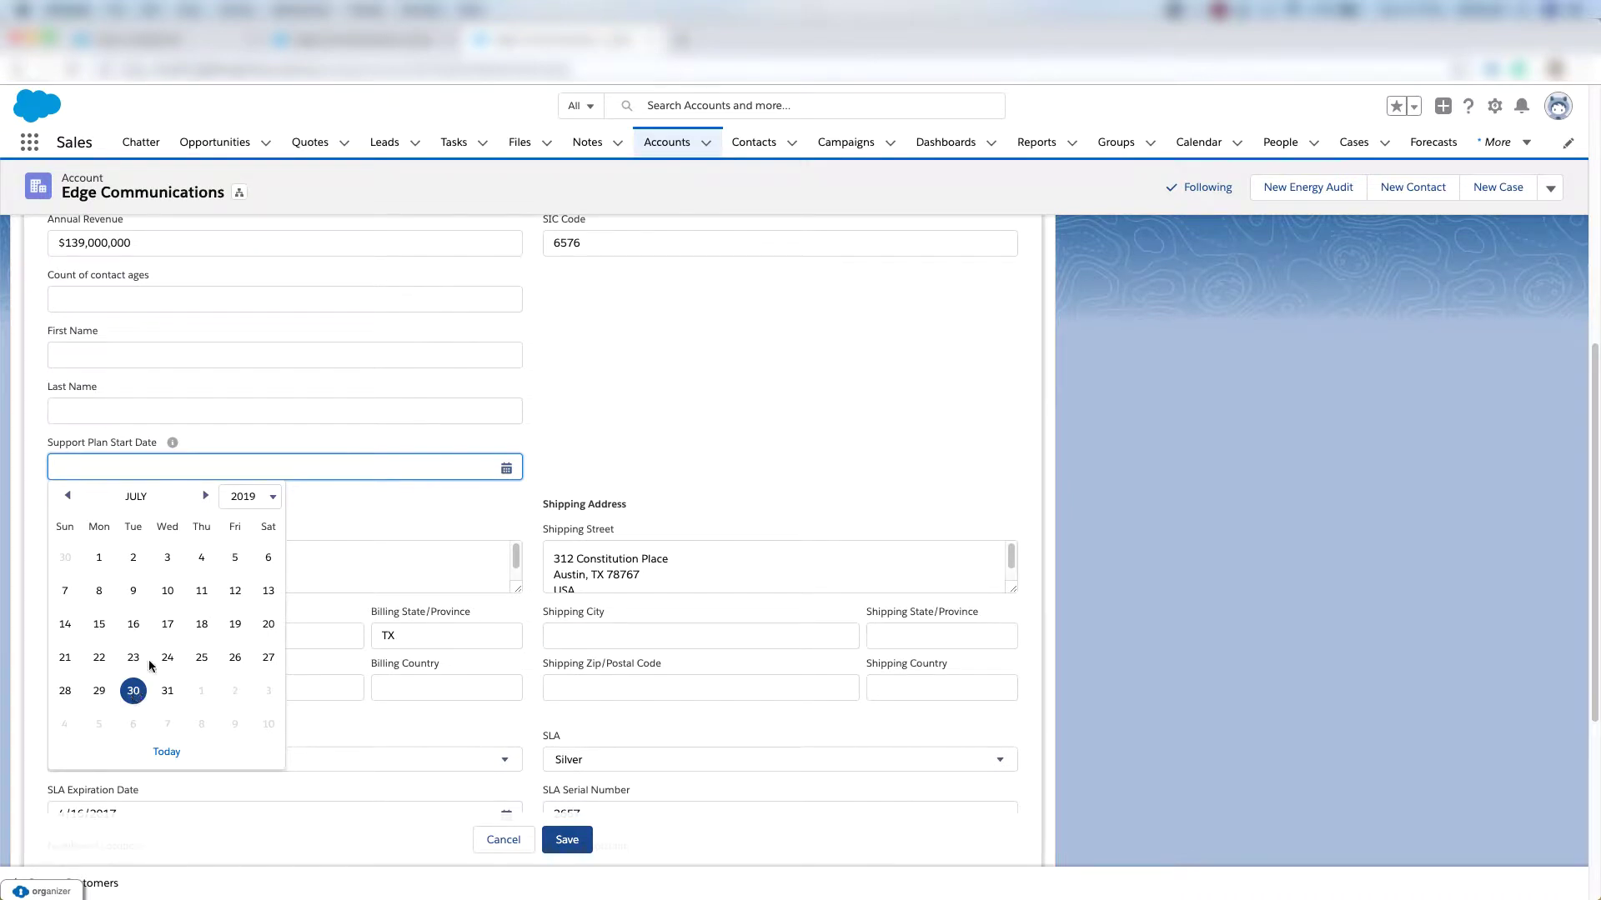
left_click(255, 493)
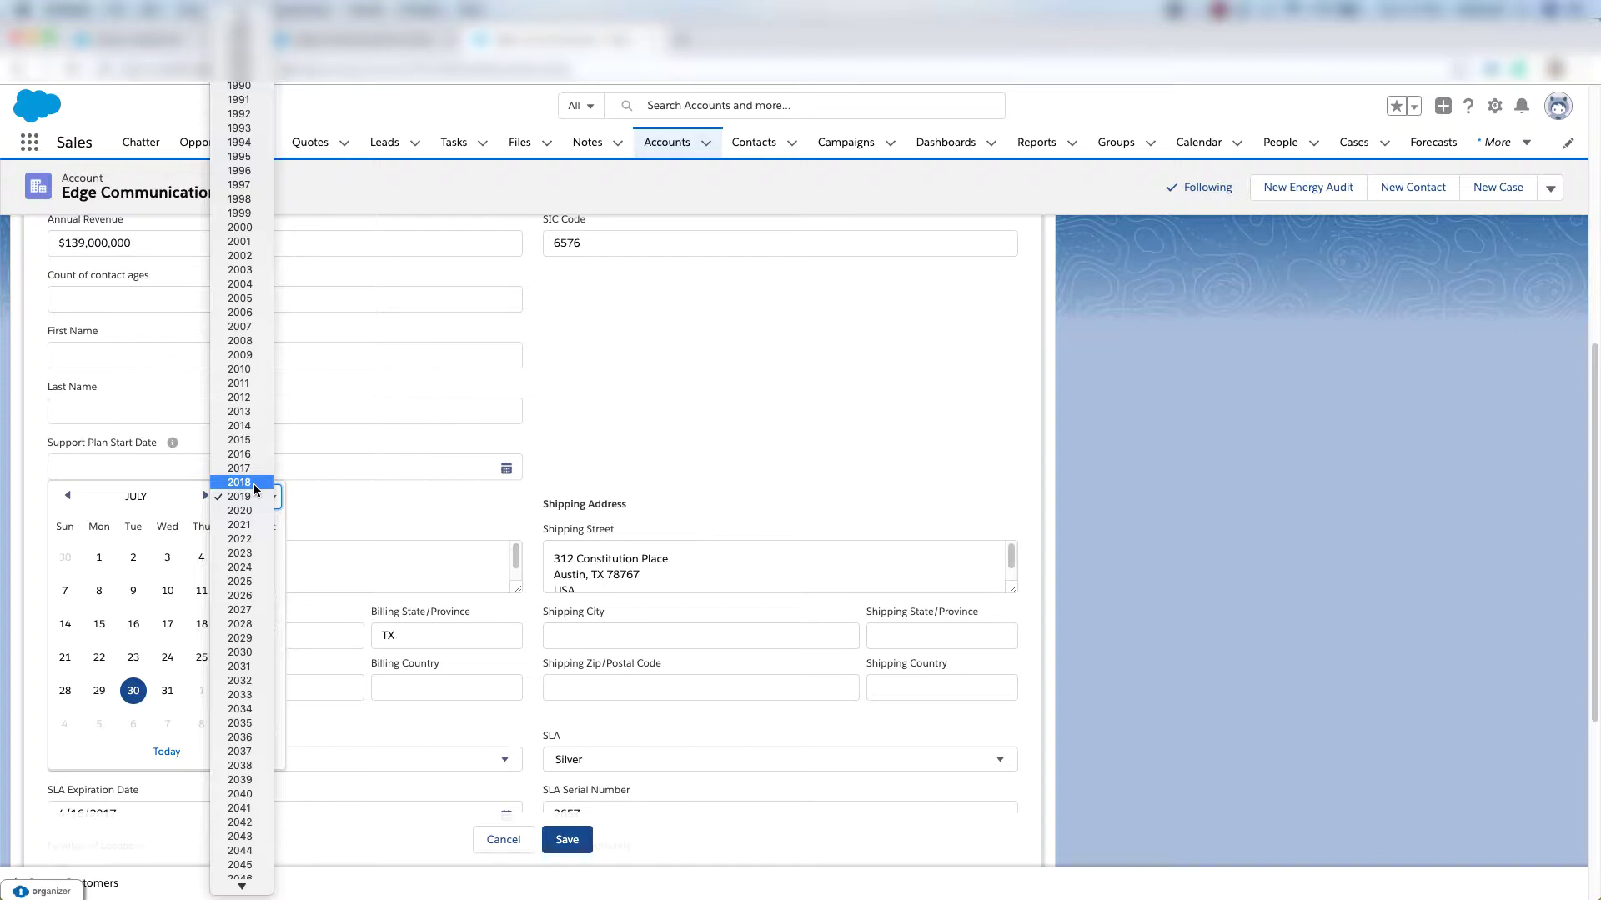
left_click(253, 484)
left_click(99, 691)
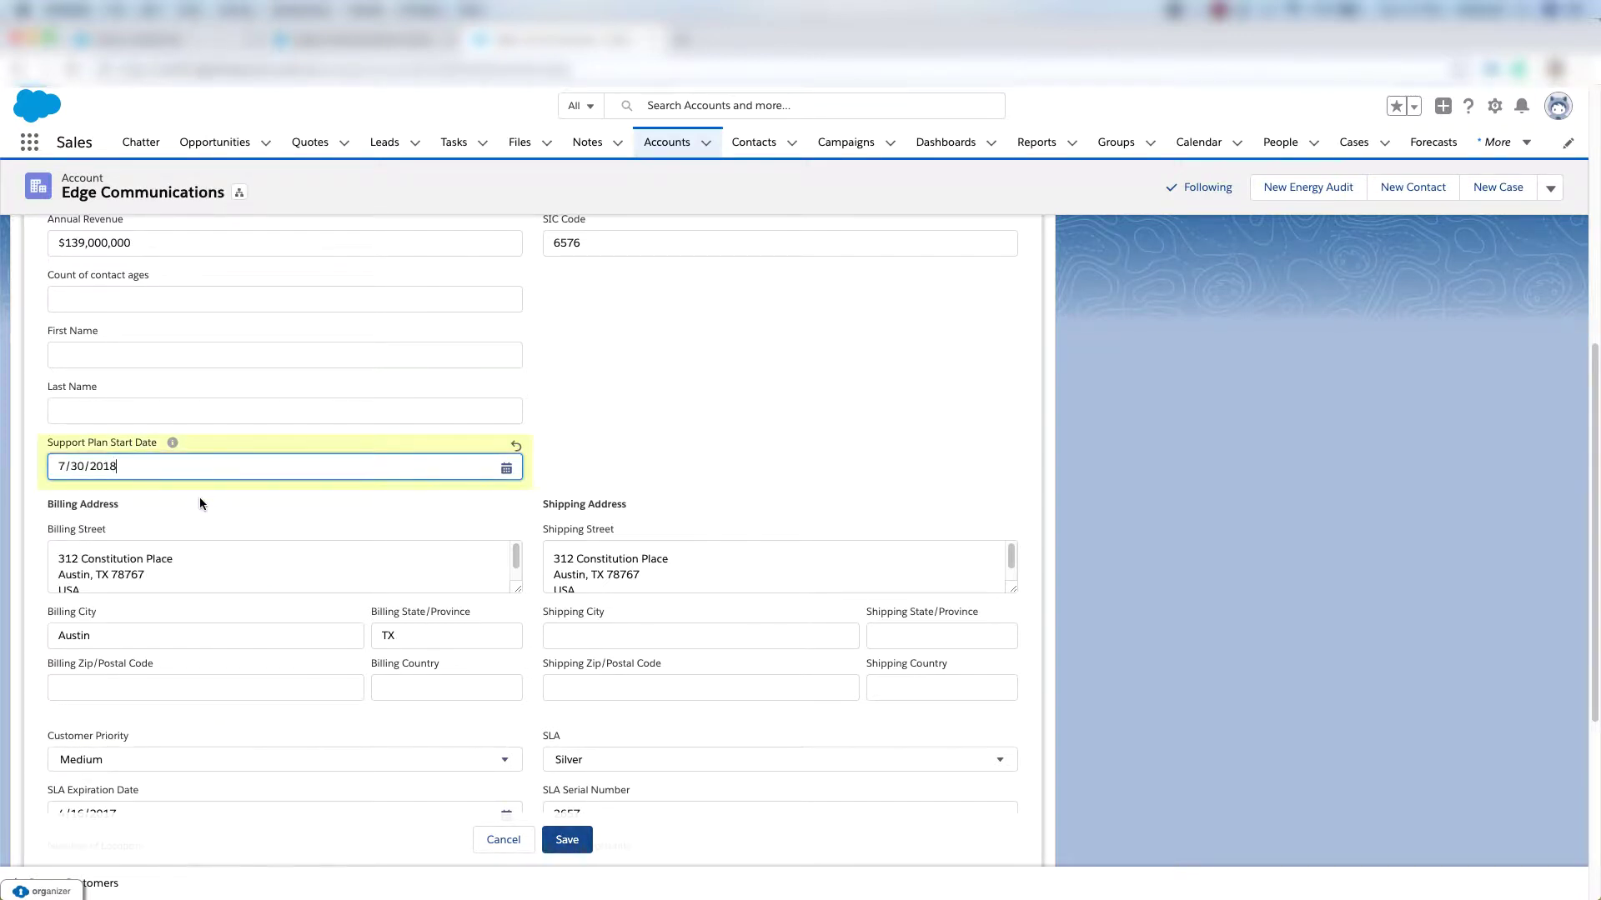
left_click(567, 839)
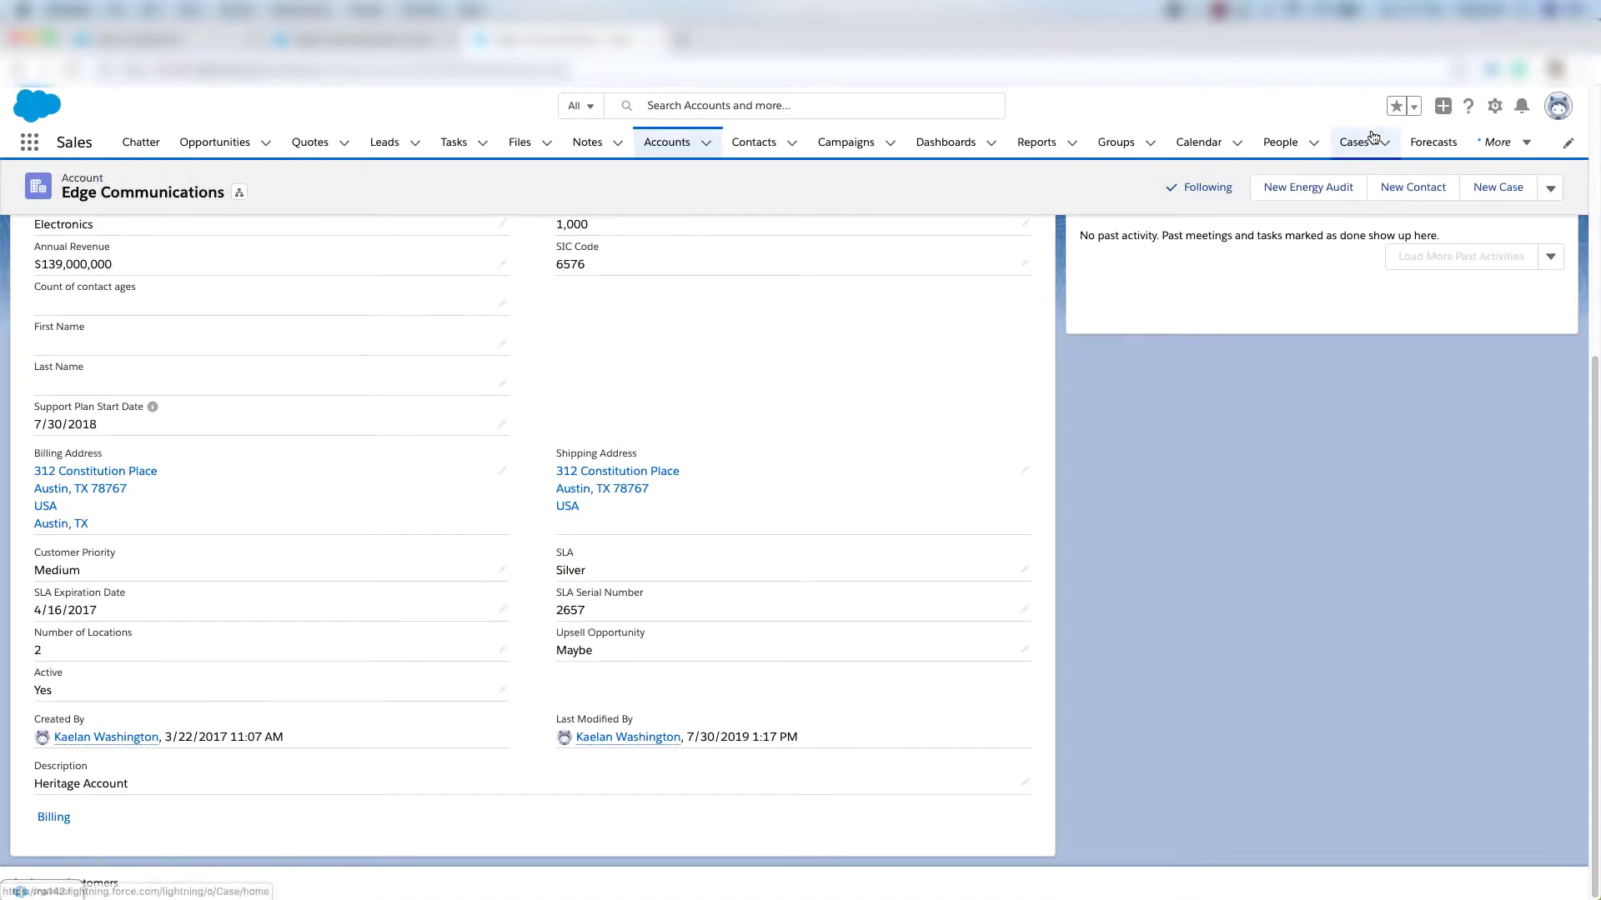
left_click(1495, 106)
left_click(1422, 169)
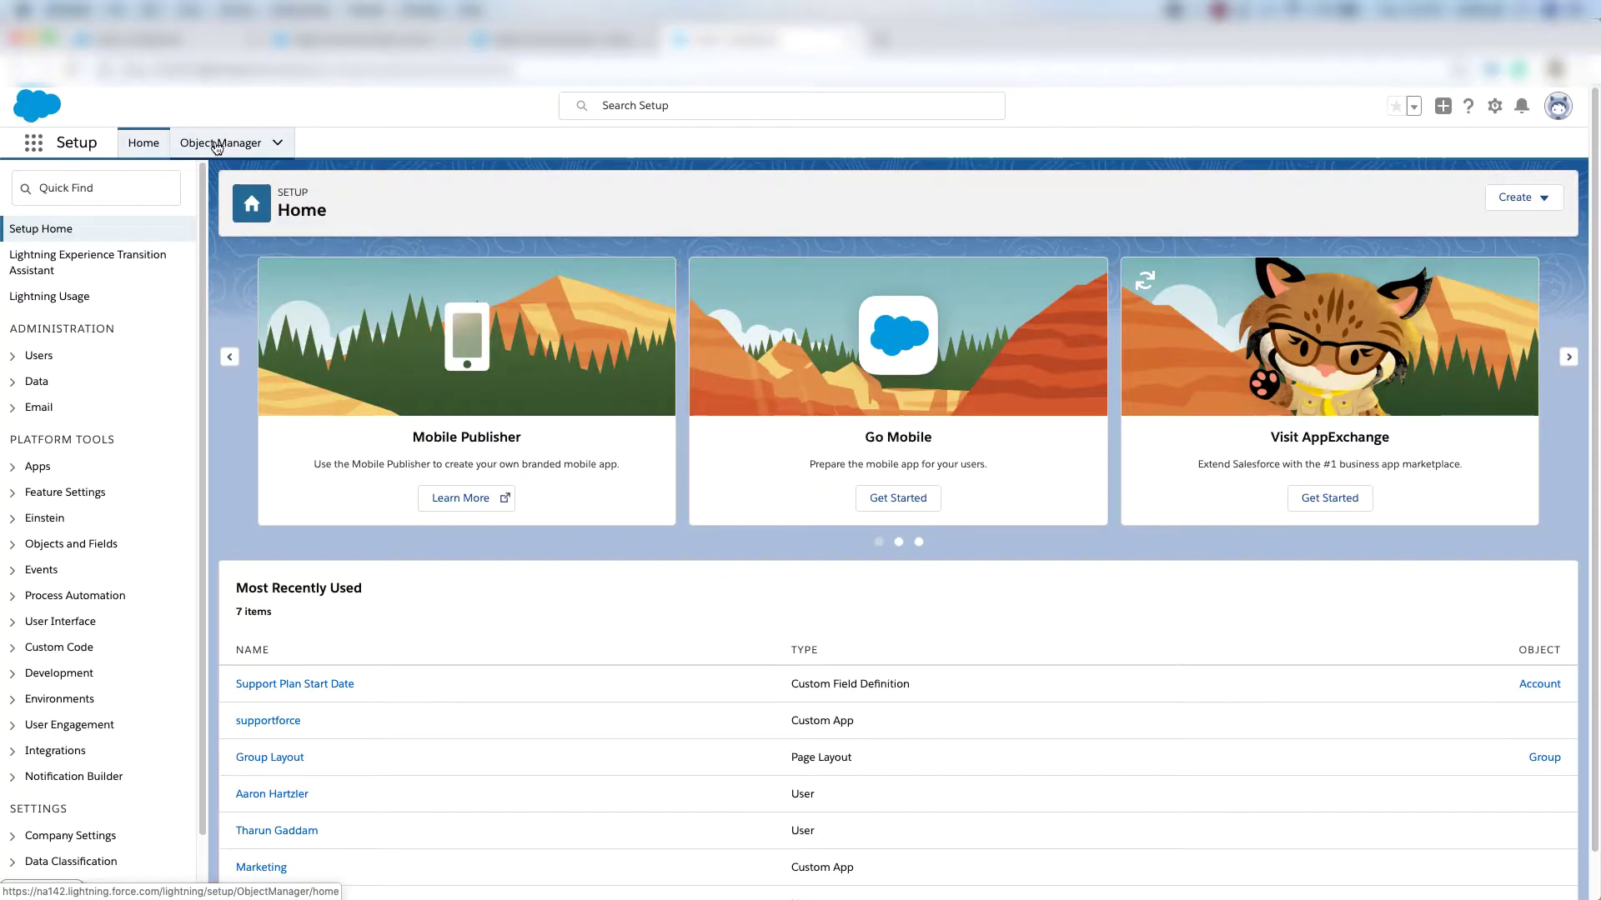
Start an Opportunity field dependency with Stage controlling Delivery/Installation Status.
left_click(218, 143)
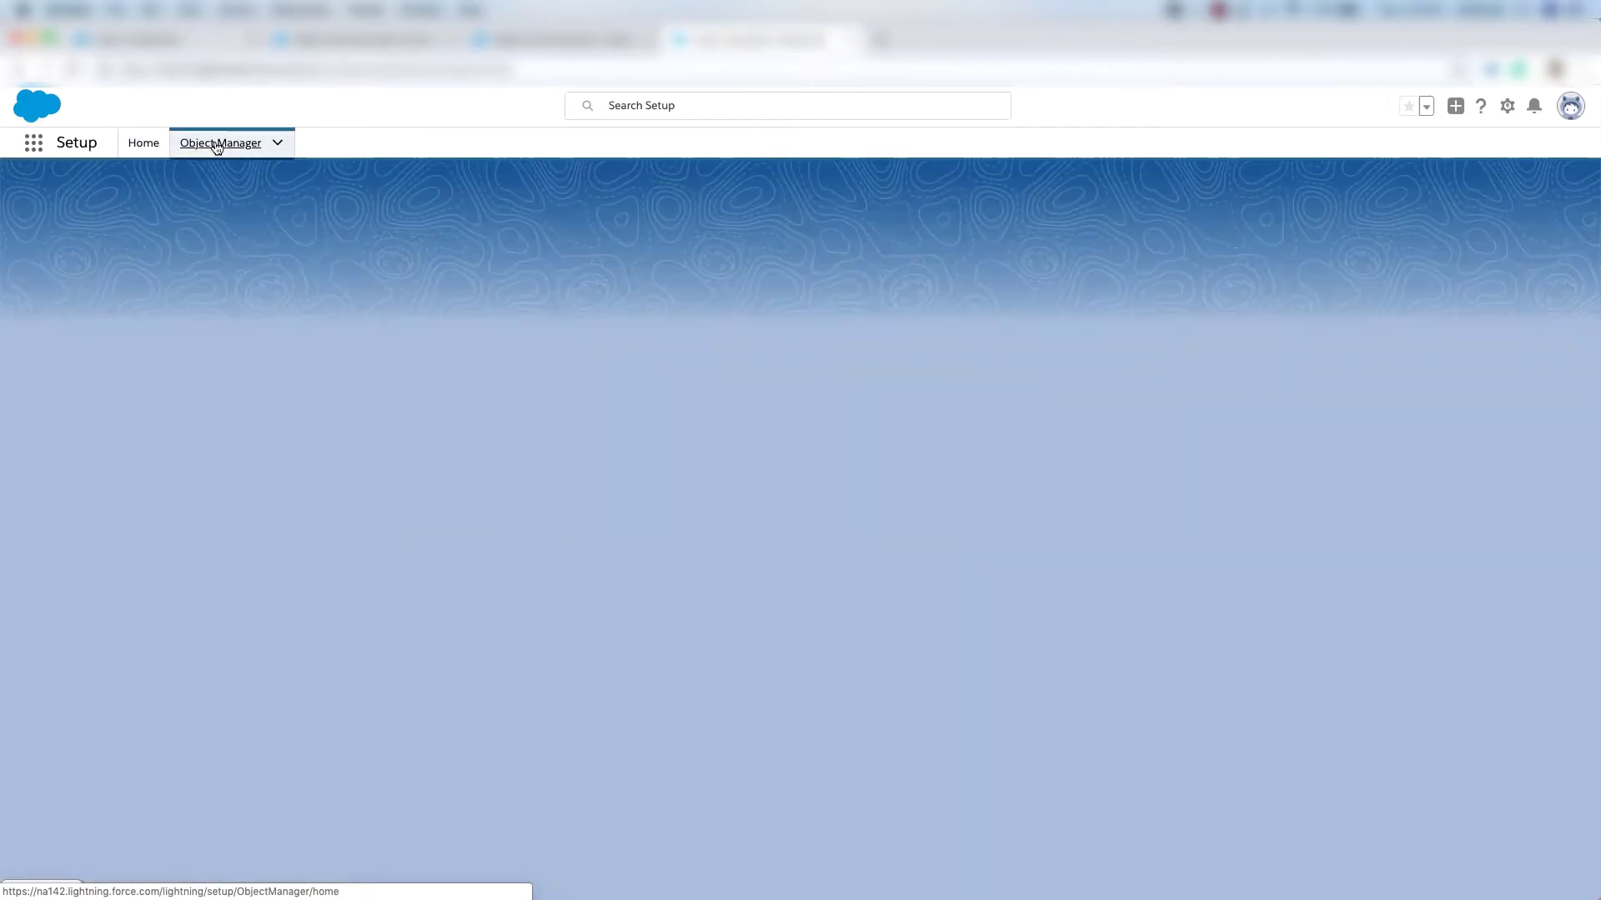
left_click(1271, 198)
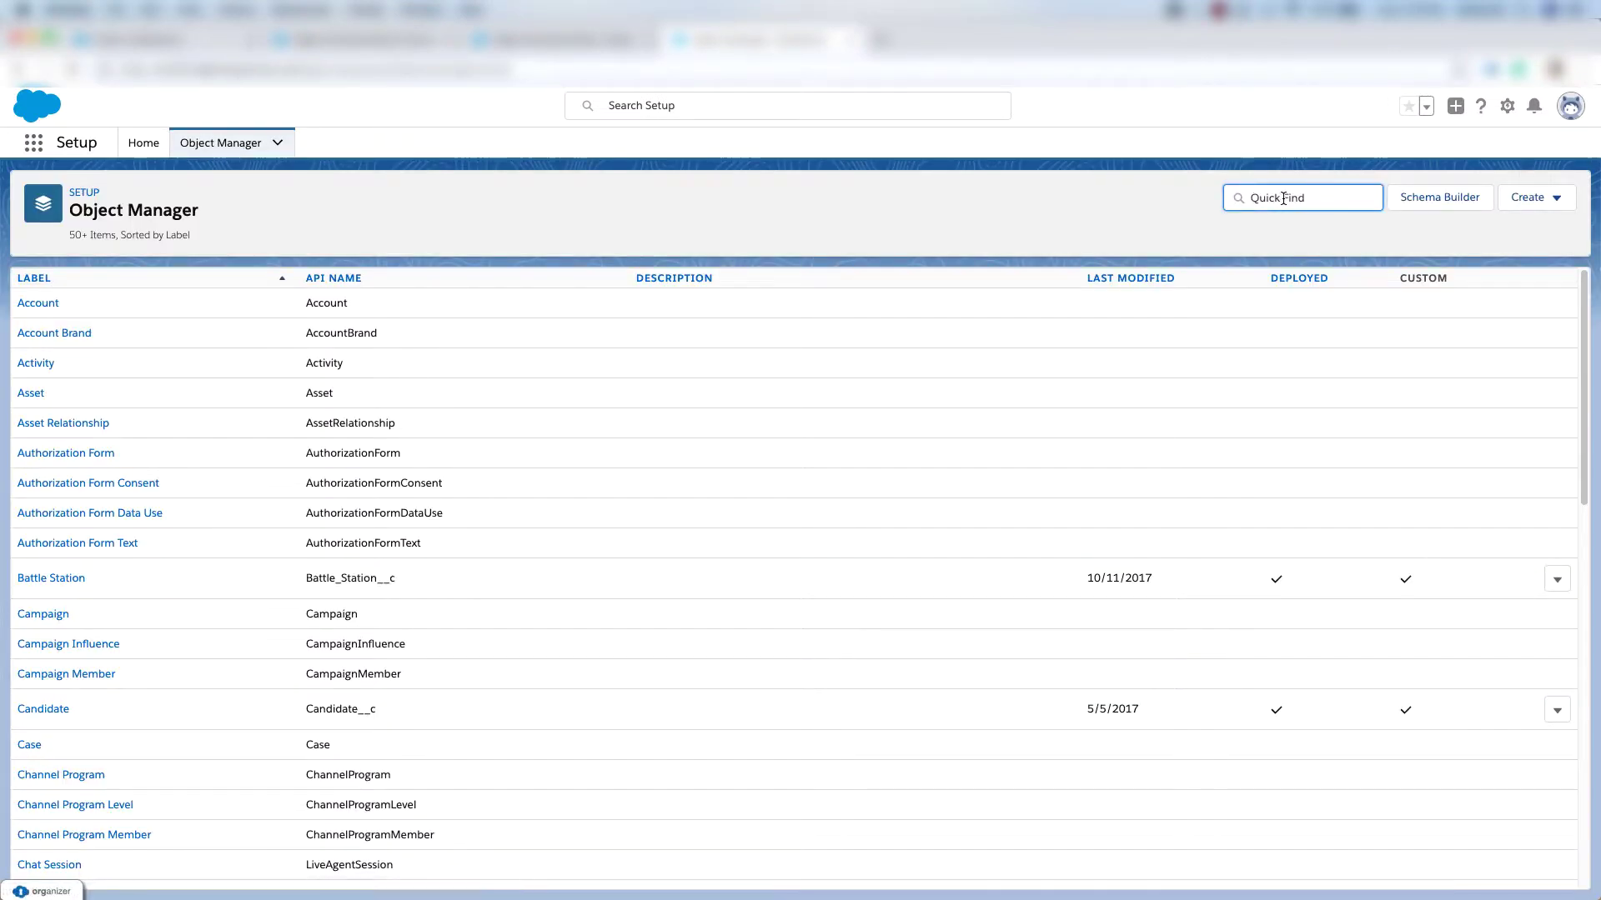
type("opp")
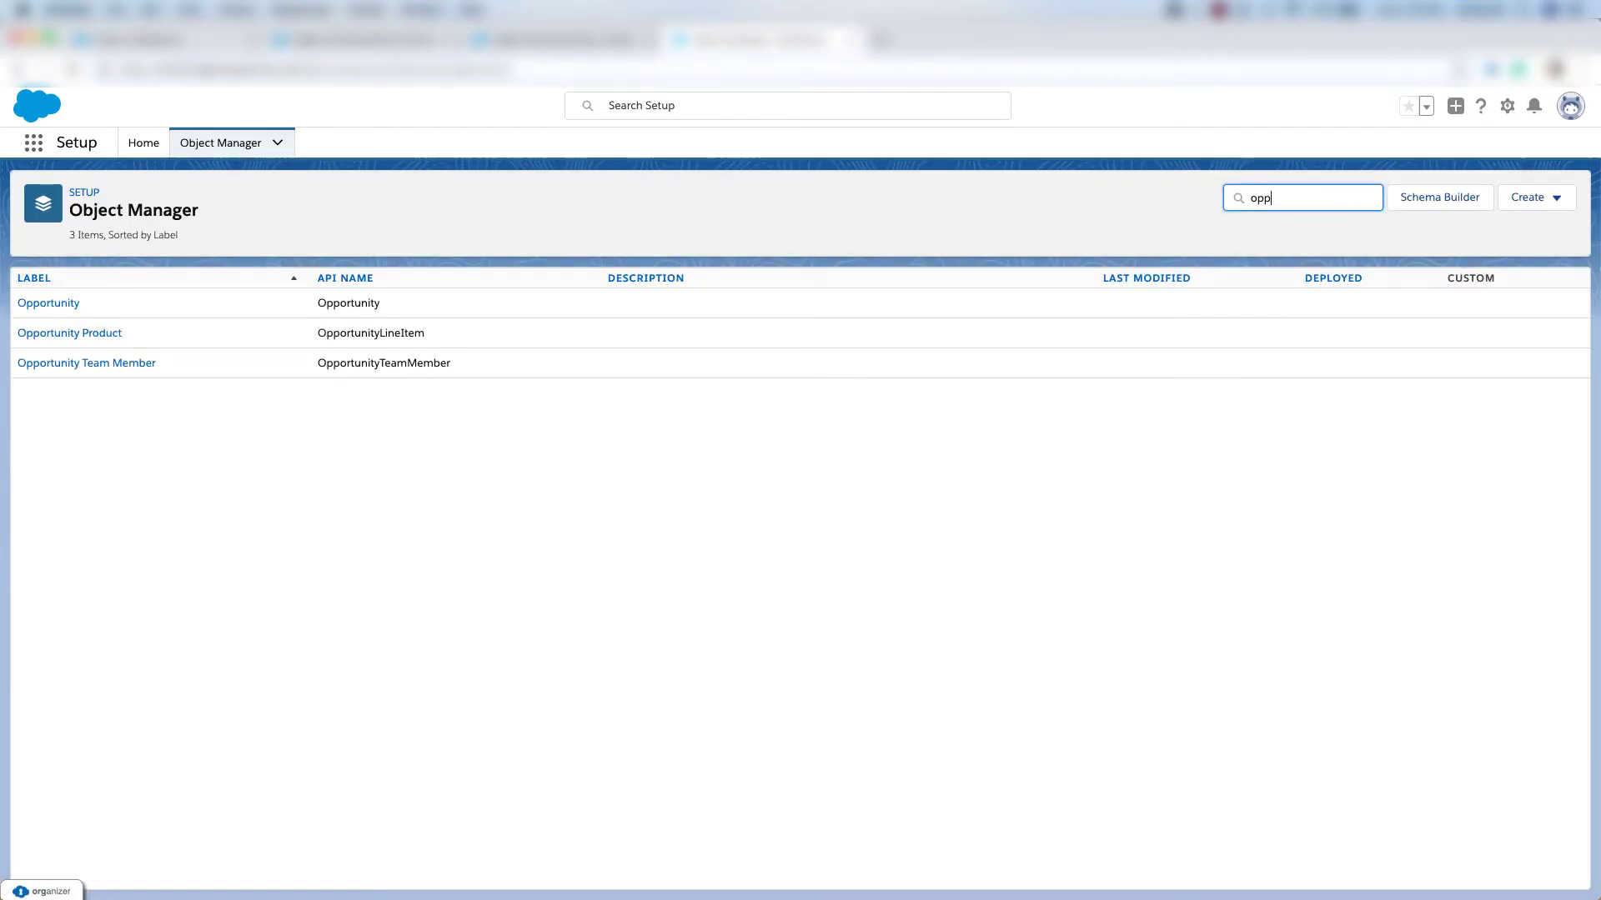
left_click(50, 304)
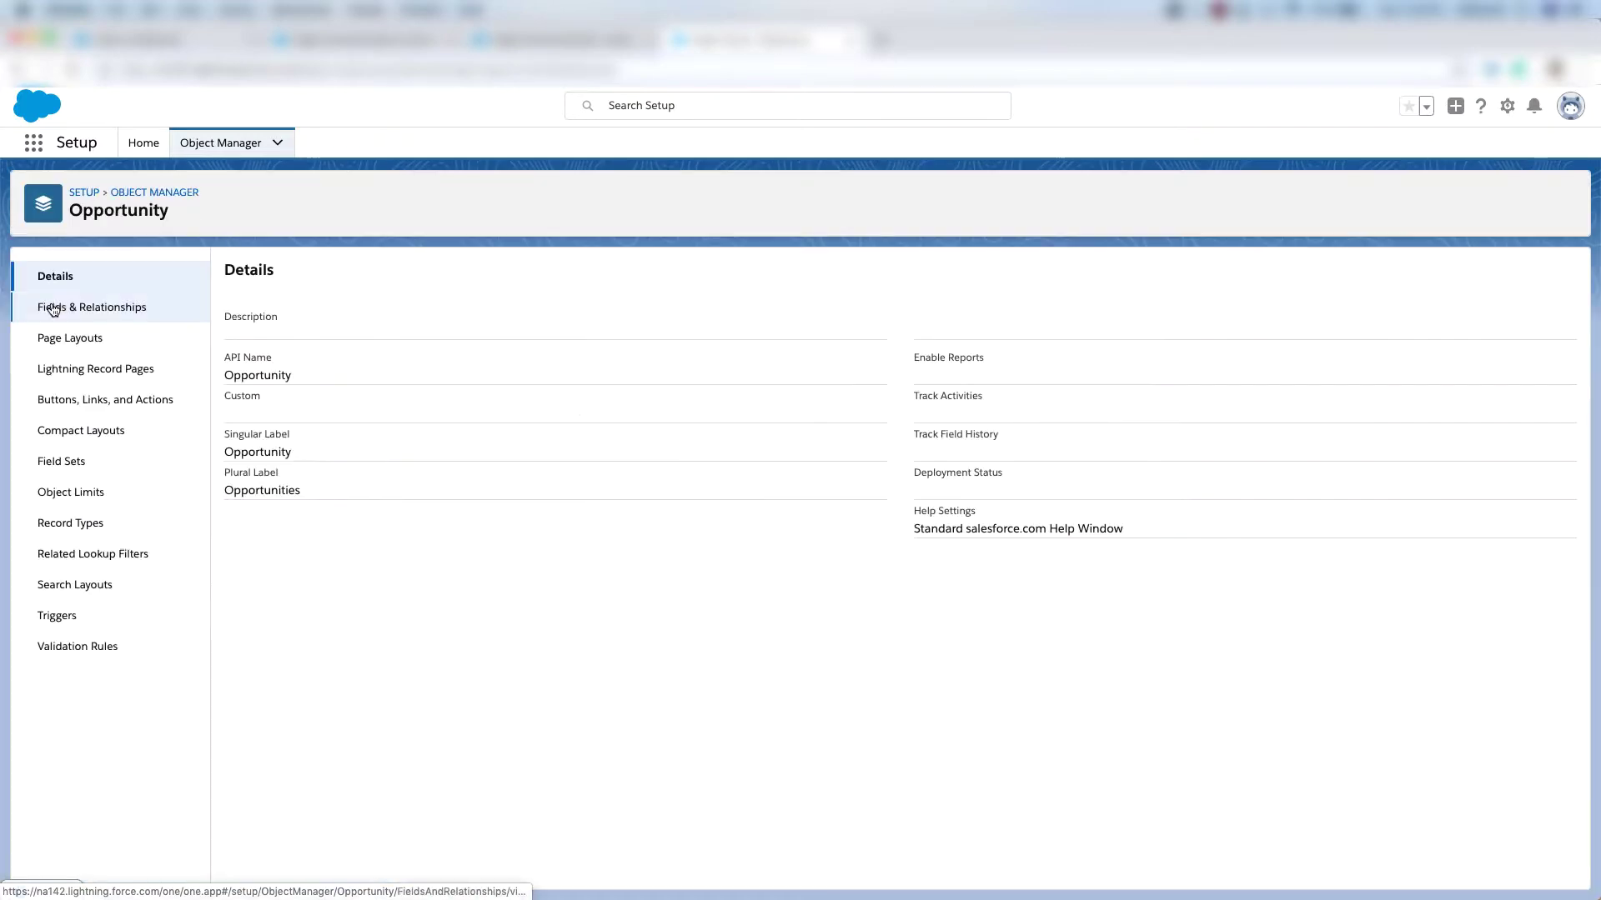
left_click(107, 312)
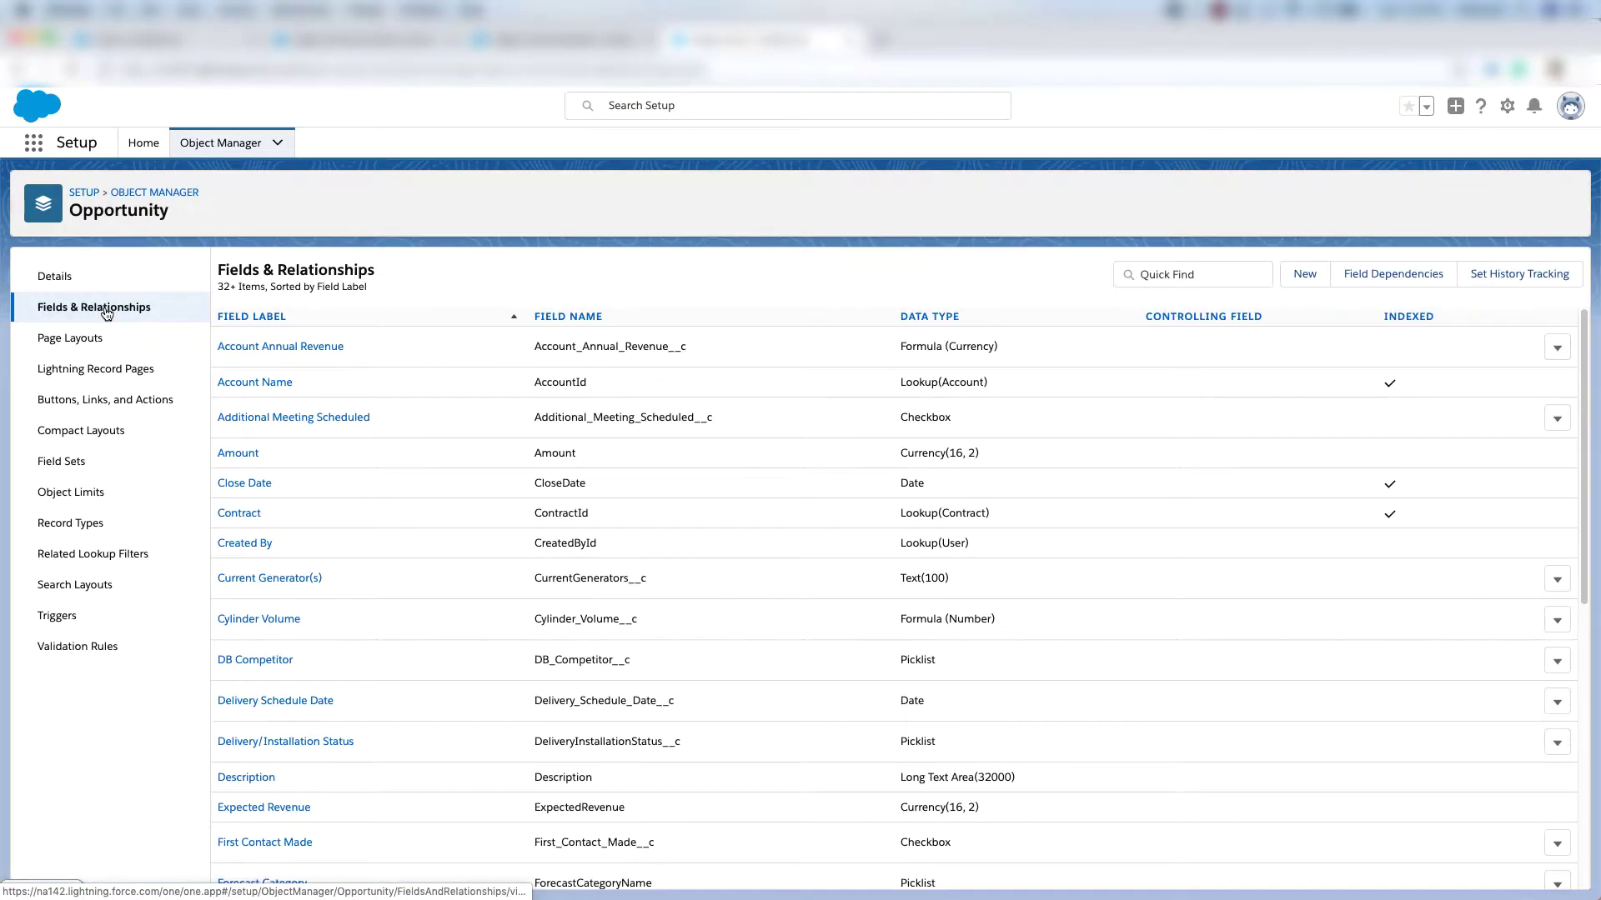
left_click(1373, 278)
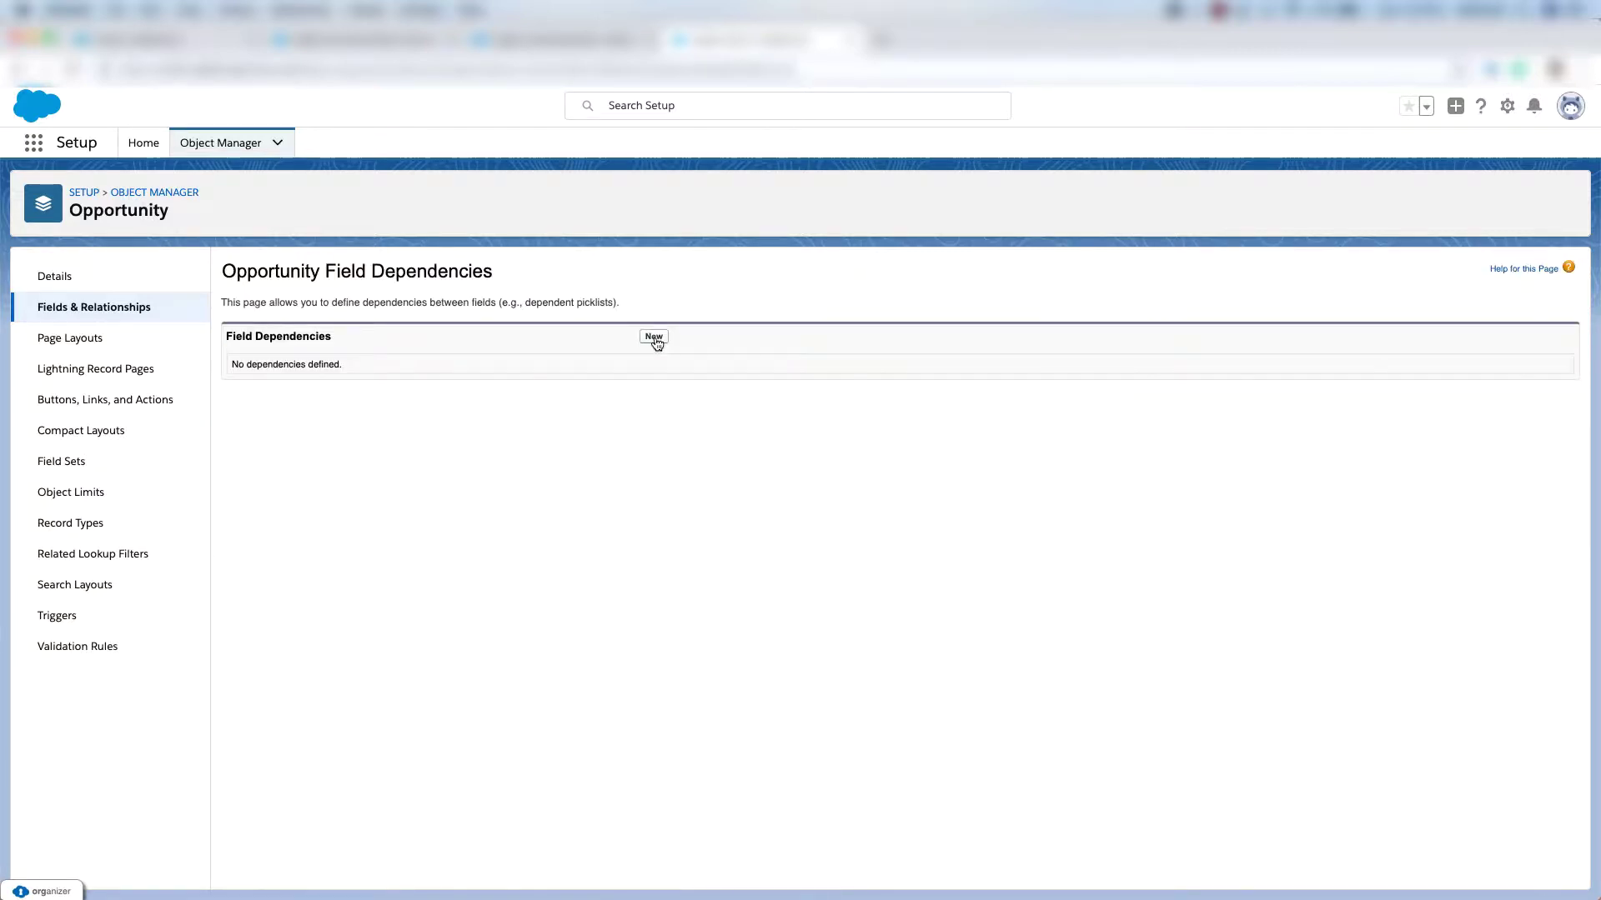
left_click(653, 339)
left_click(542, 441)
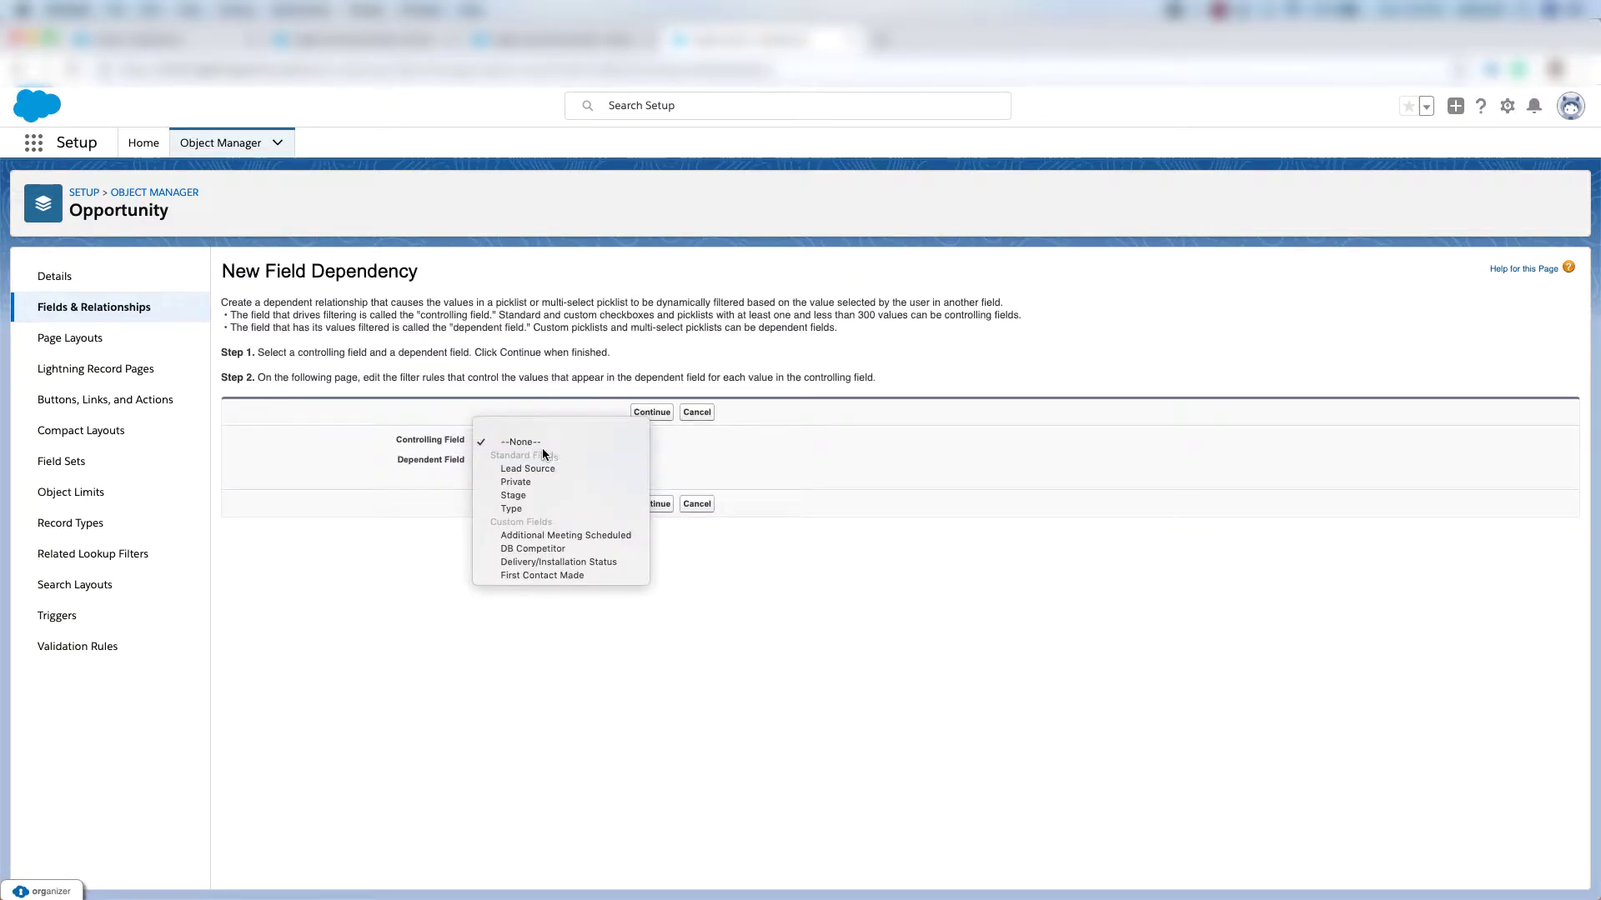
left_click(541, 498)
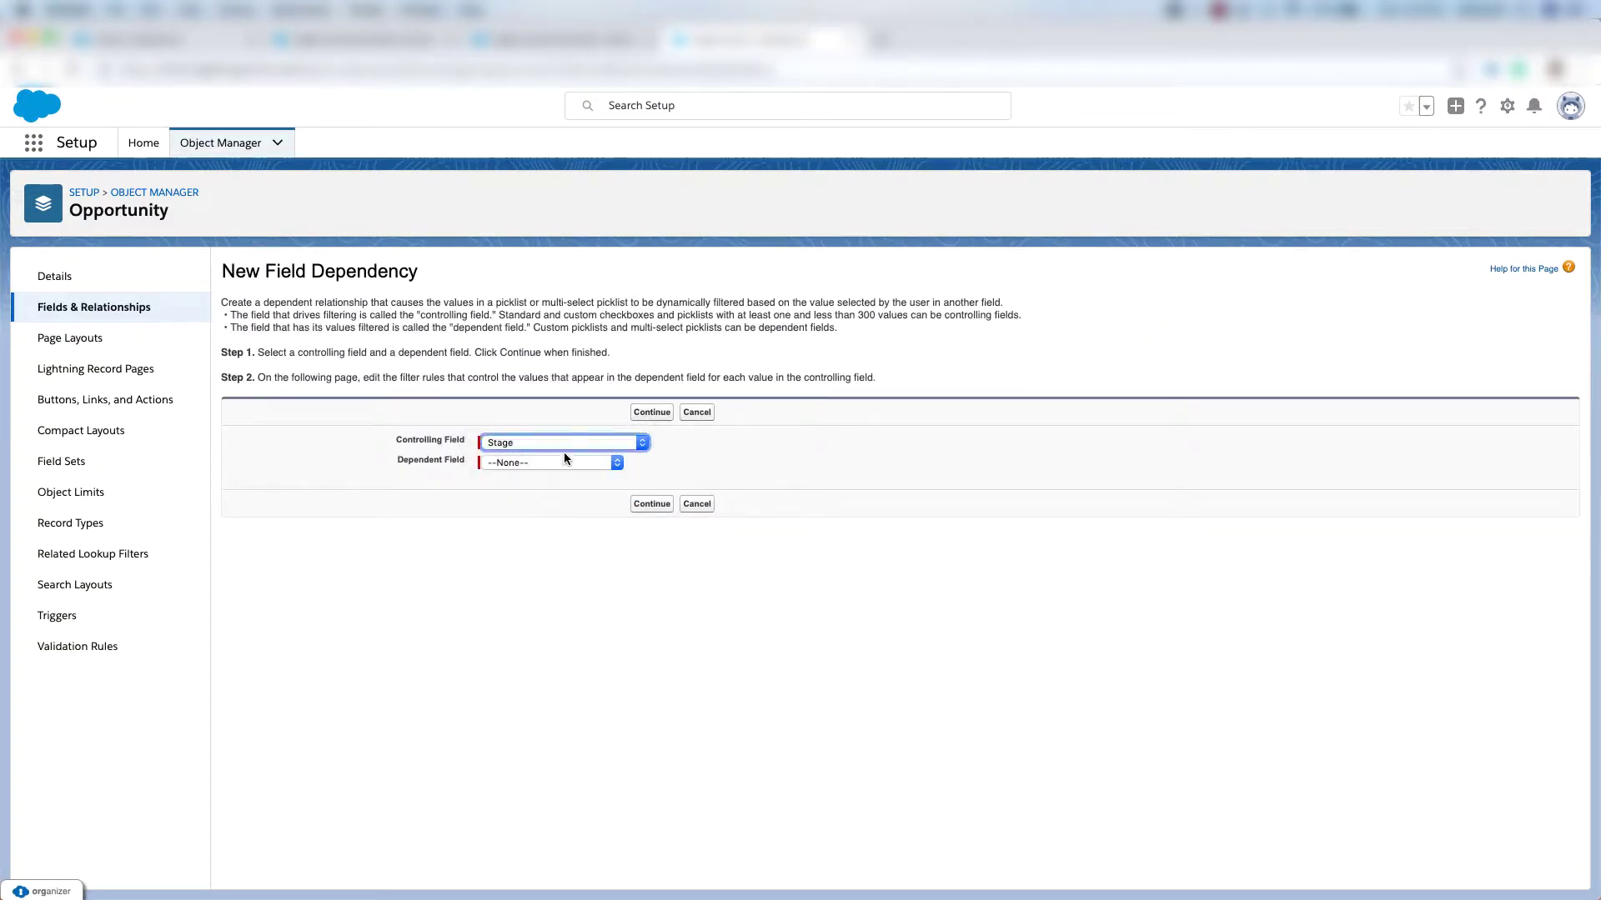
left_click(562, 463)
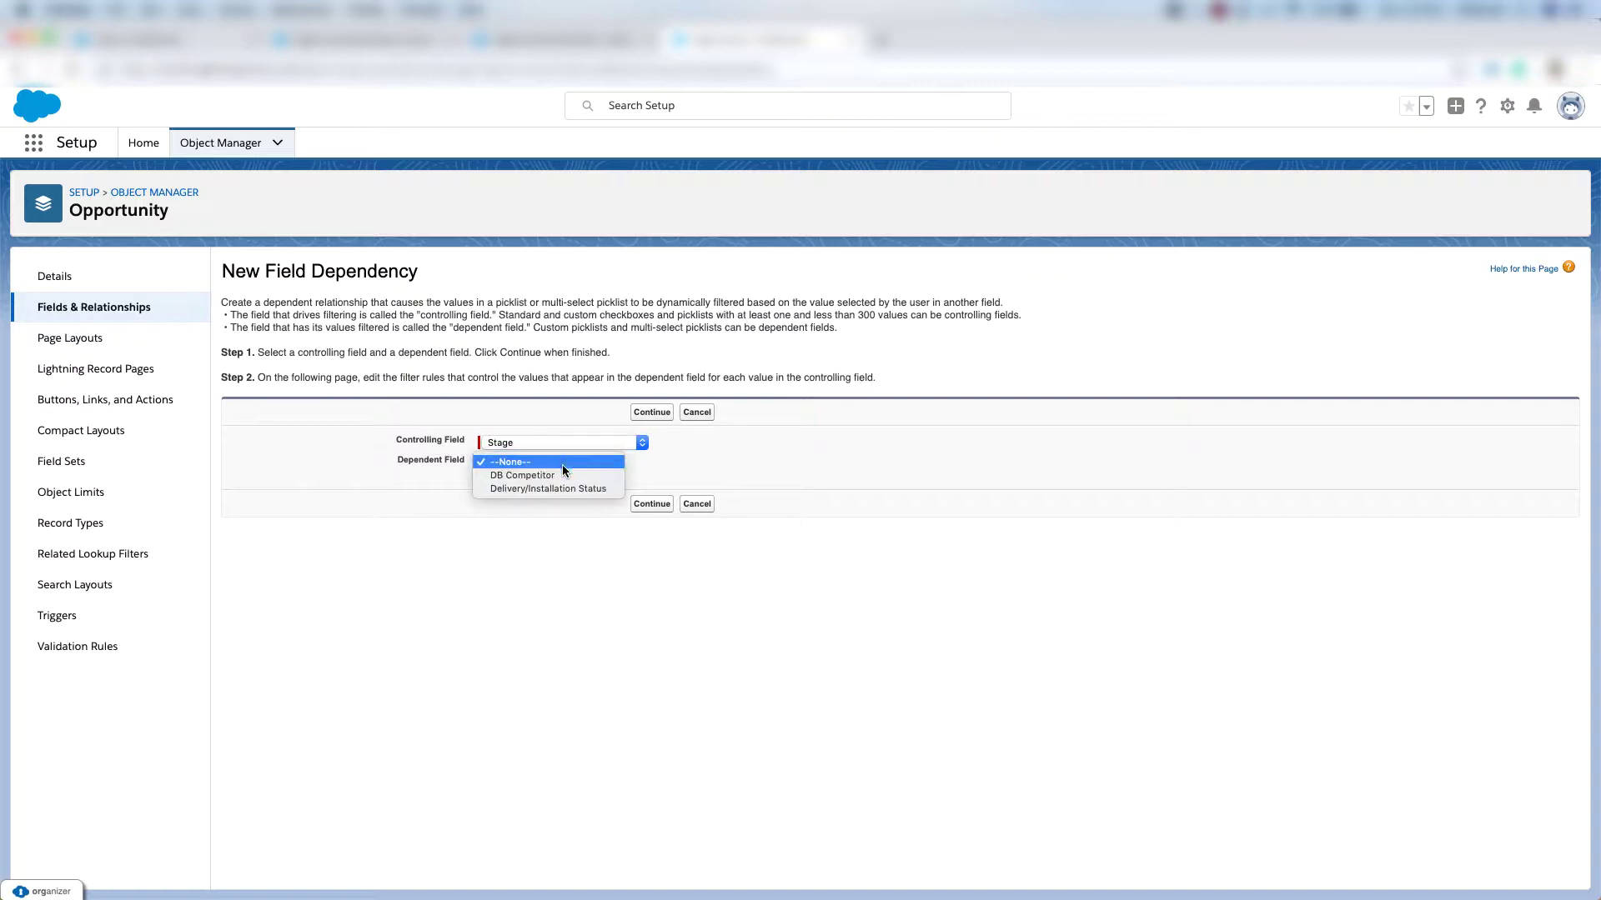
left_click(562, 489)
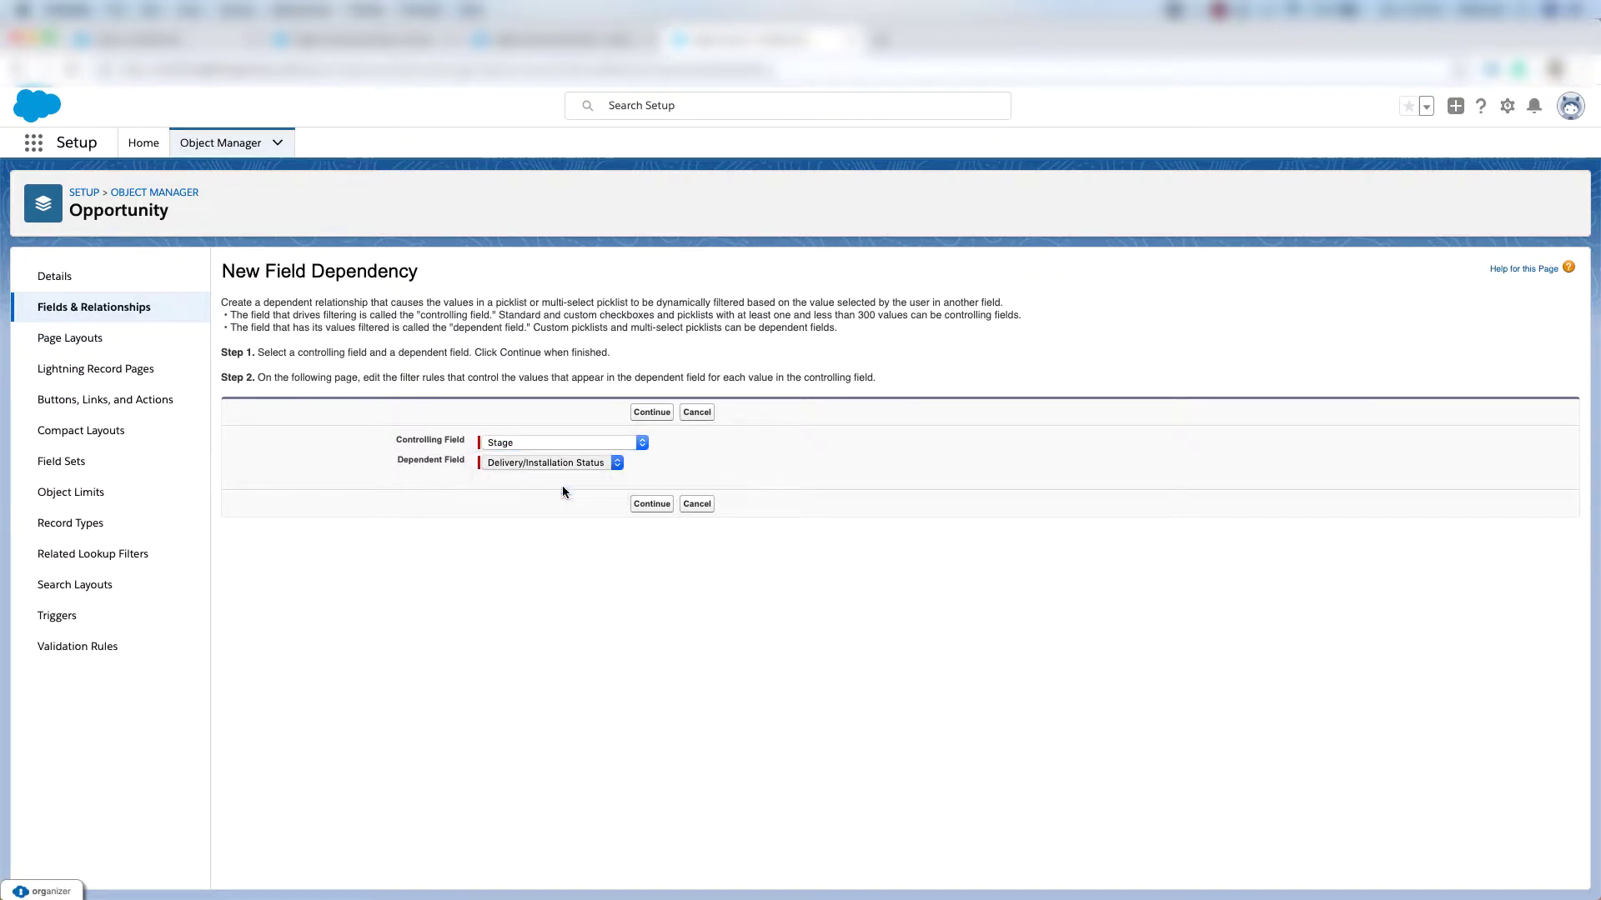
left_click(651, 504)
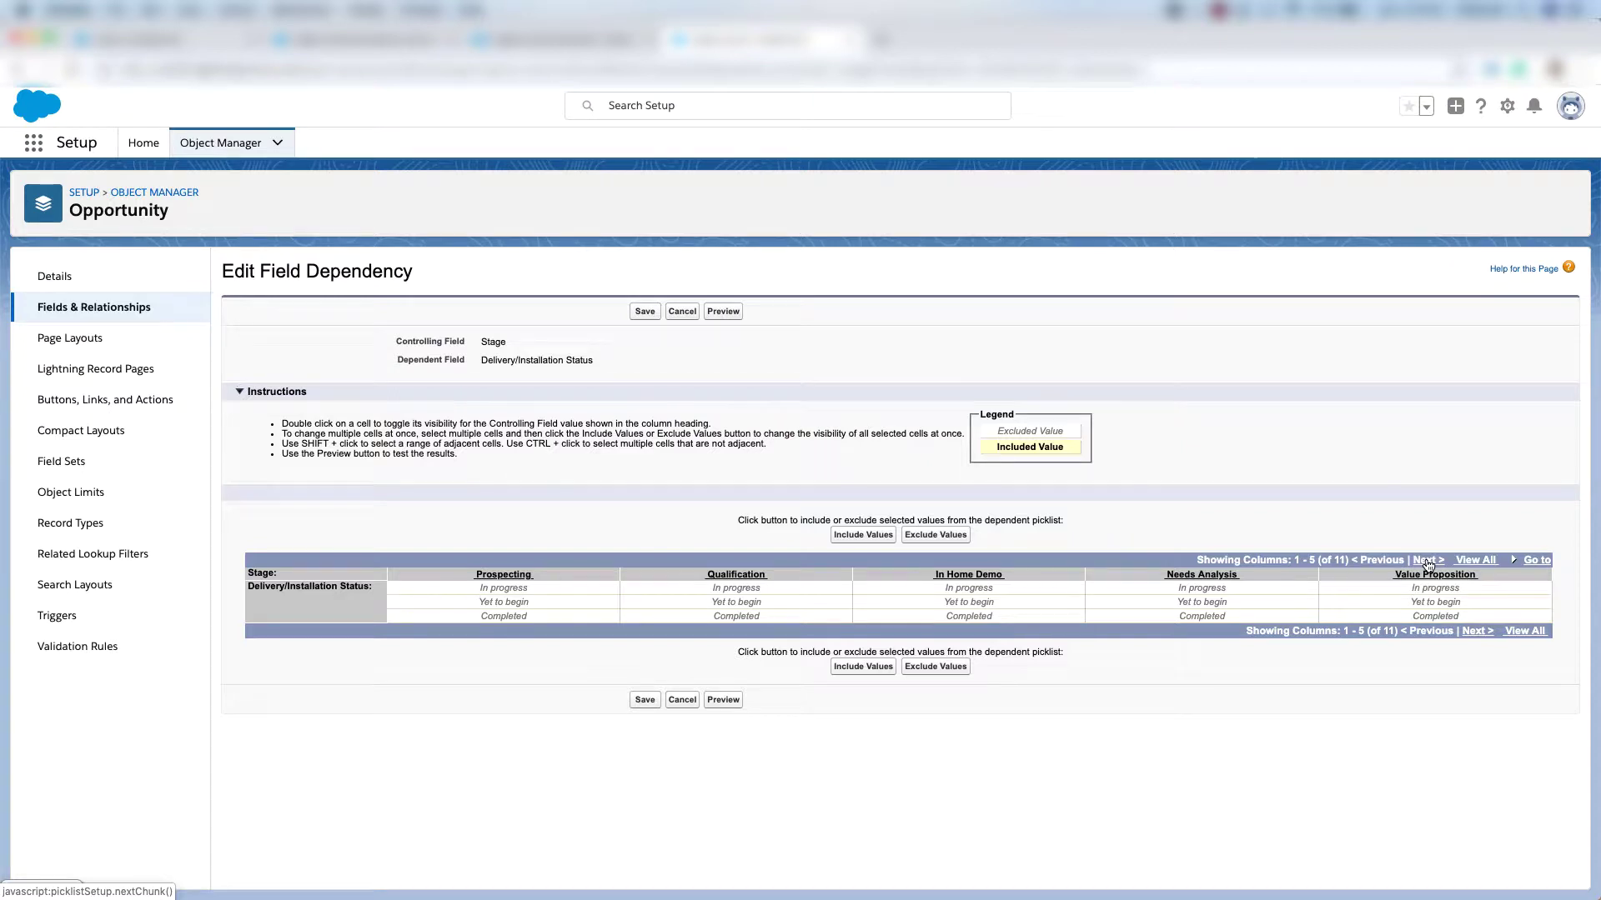
Map In progress, Yet to begin and Completed to Closed Won, preview, and save the dependency.
left_click(1427, 560)
left_click(1478, 559)
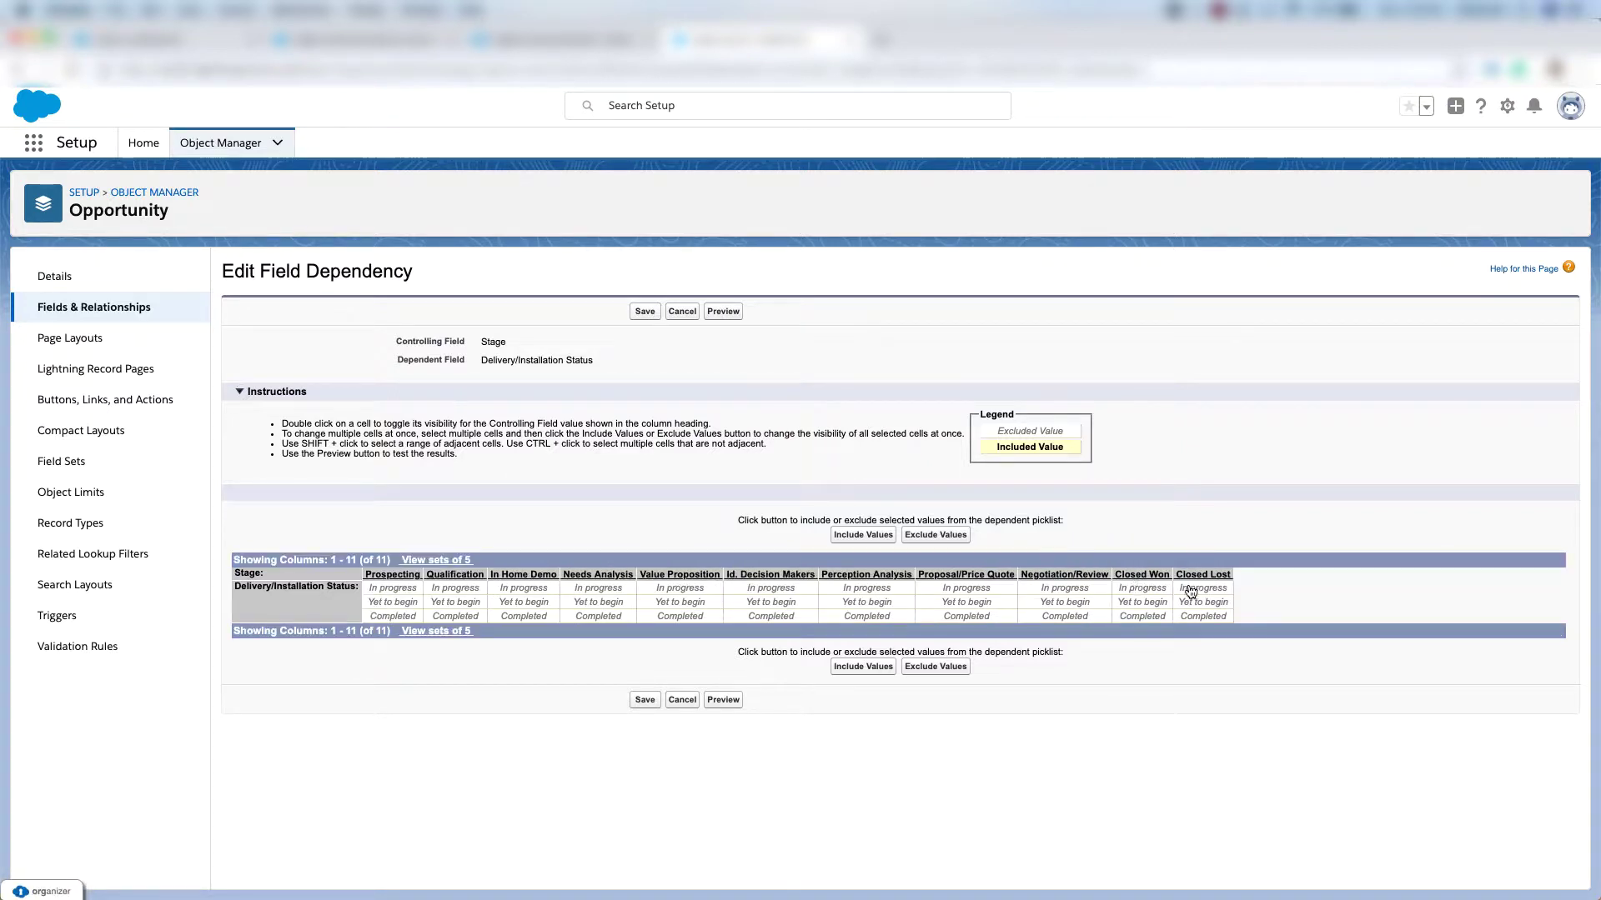
double_click(1141, 591)
double_click(1138, 603)
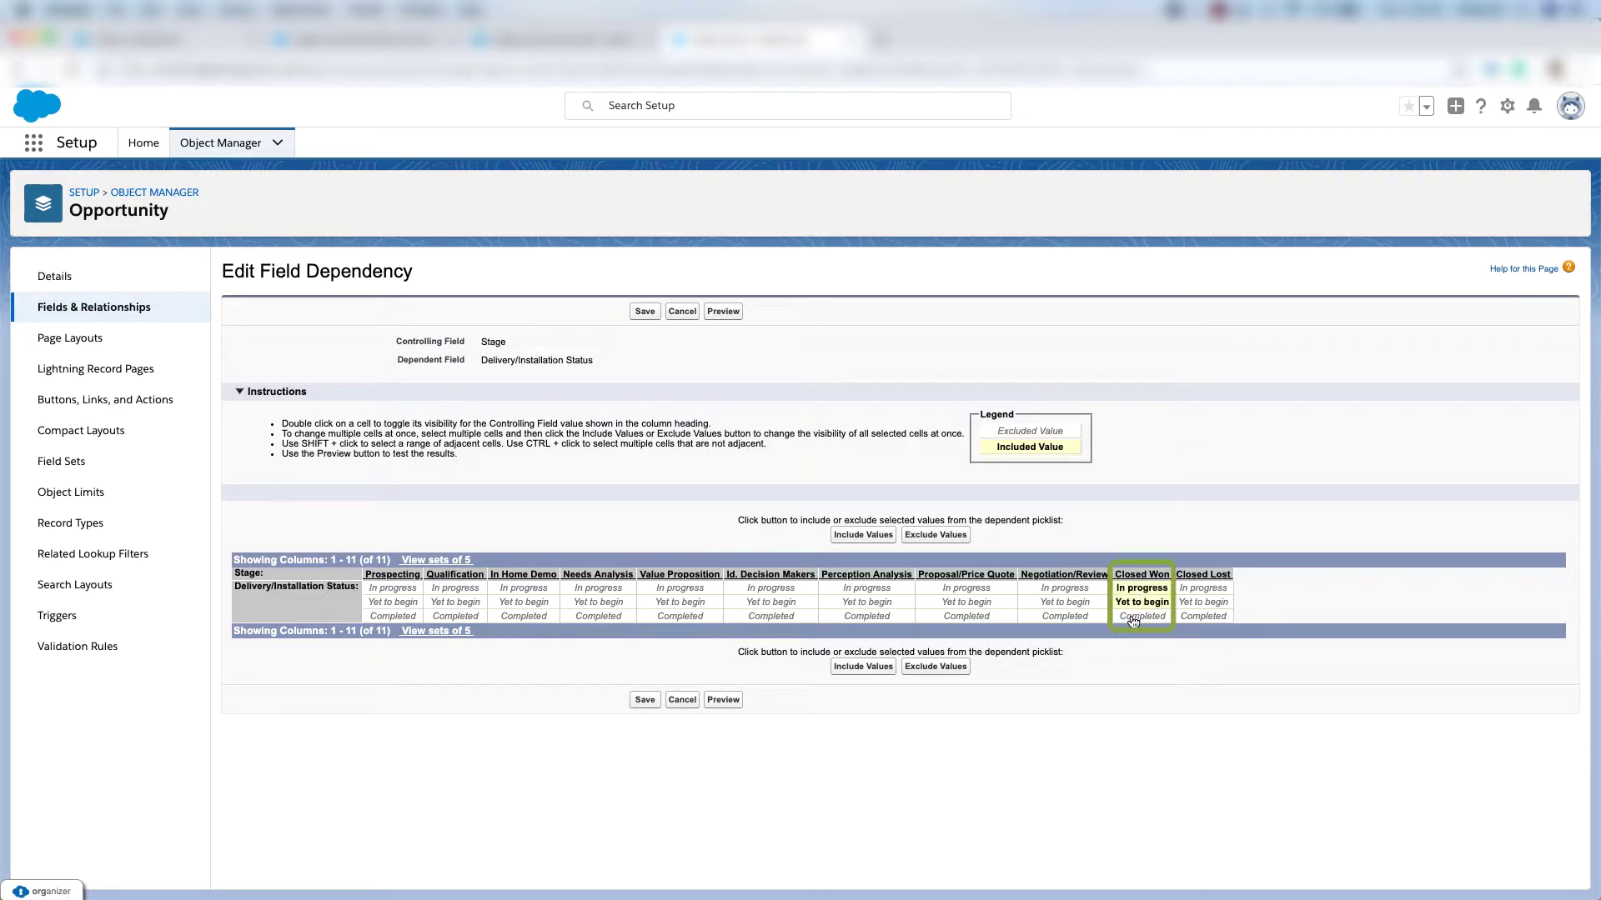
double_click(1133, 621)
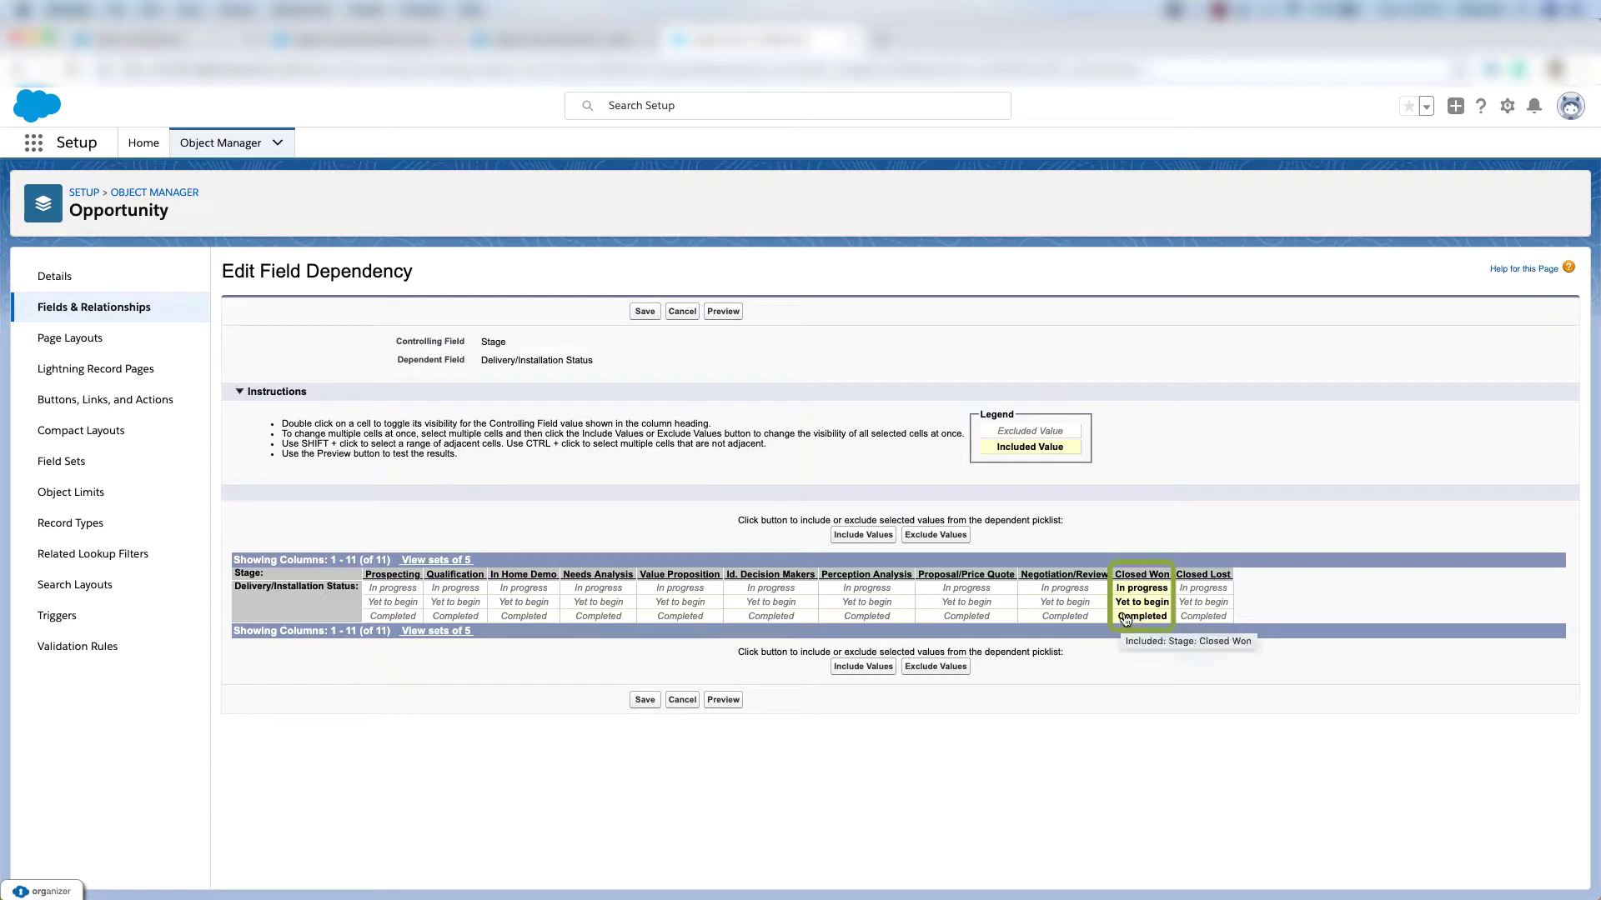
left_click(724, 700)
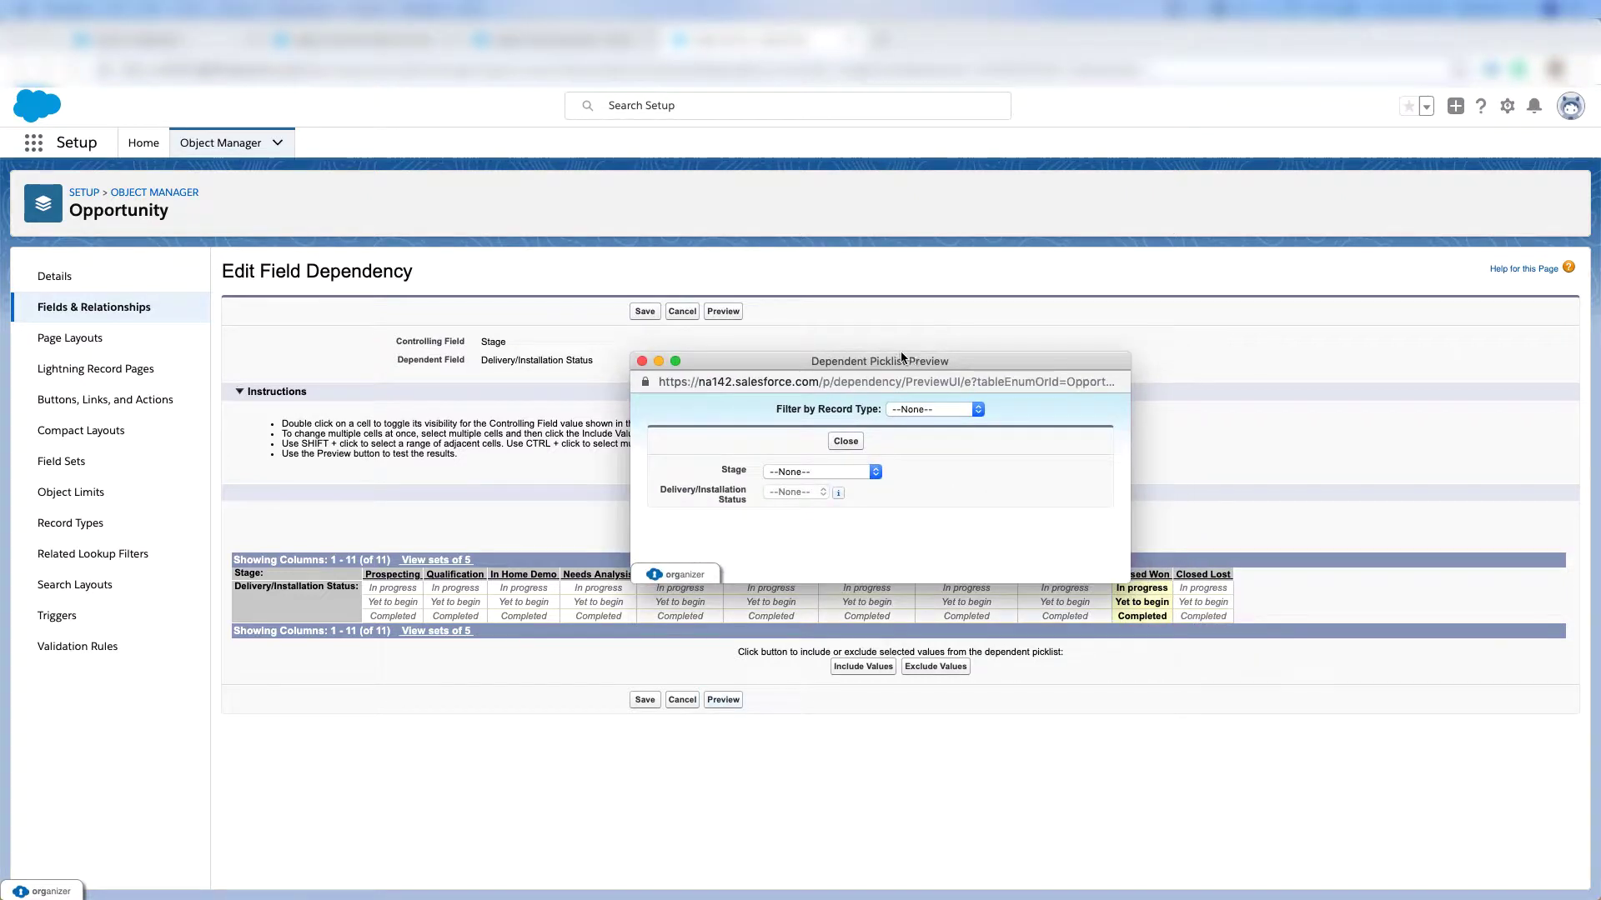
left_click_drag(900, 352, 678, 336)
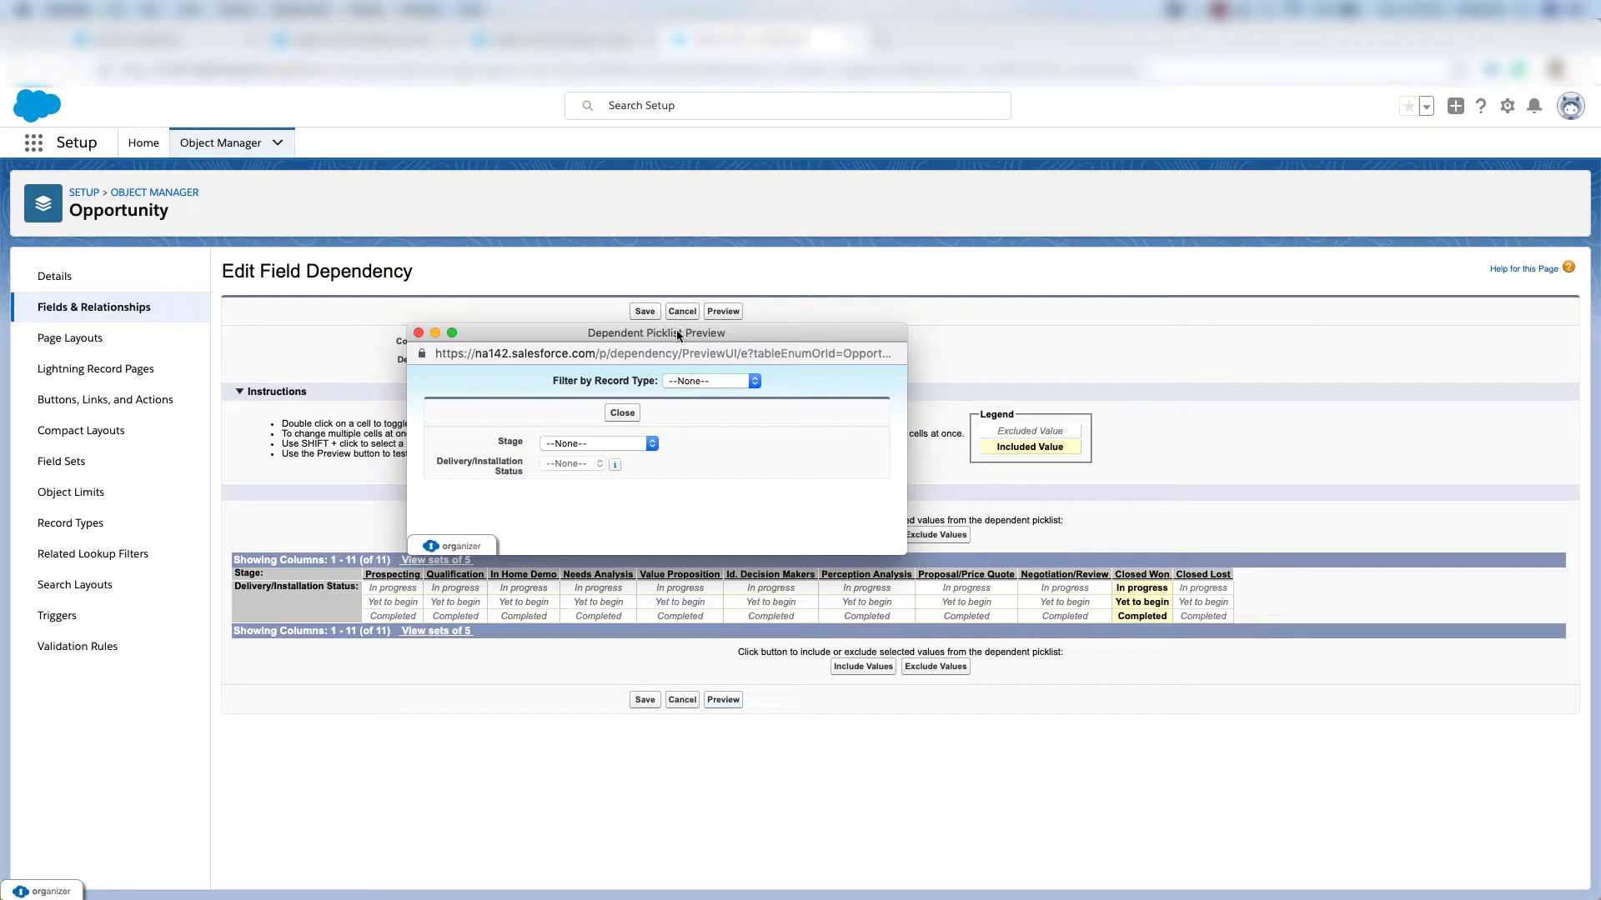
left_click(623, 414)
left_click(644, 700)
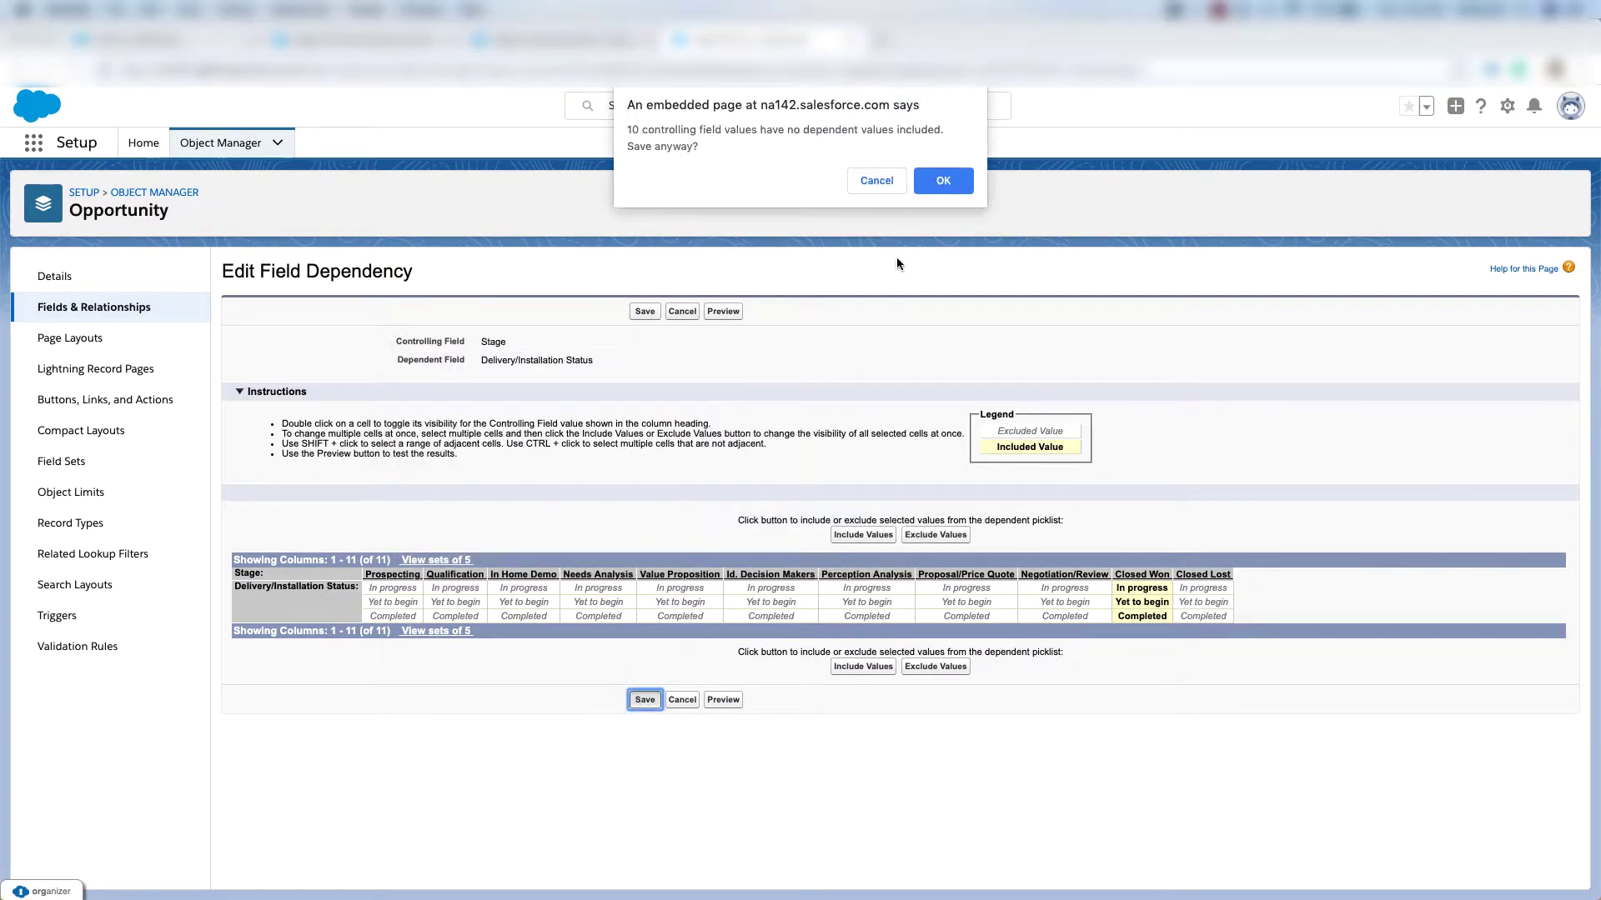
left_click(938, 188)
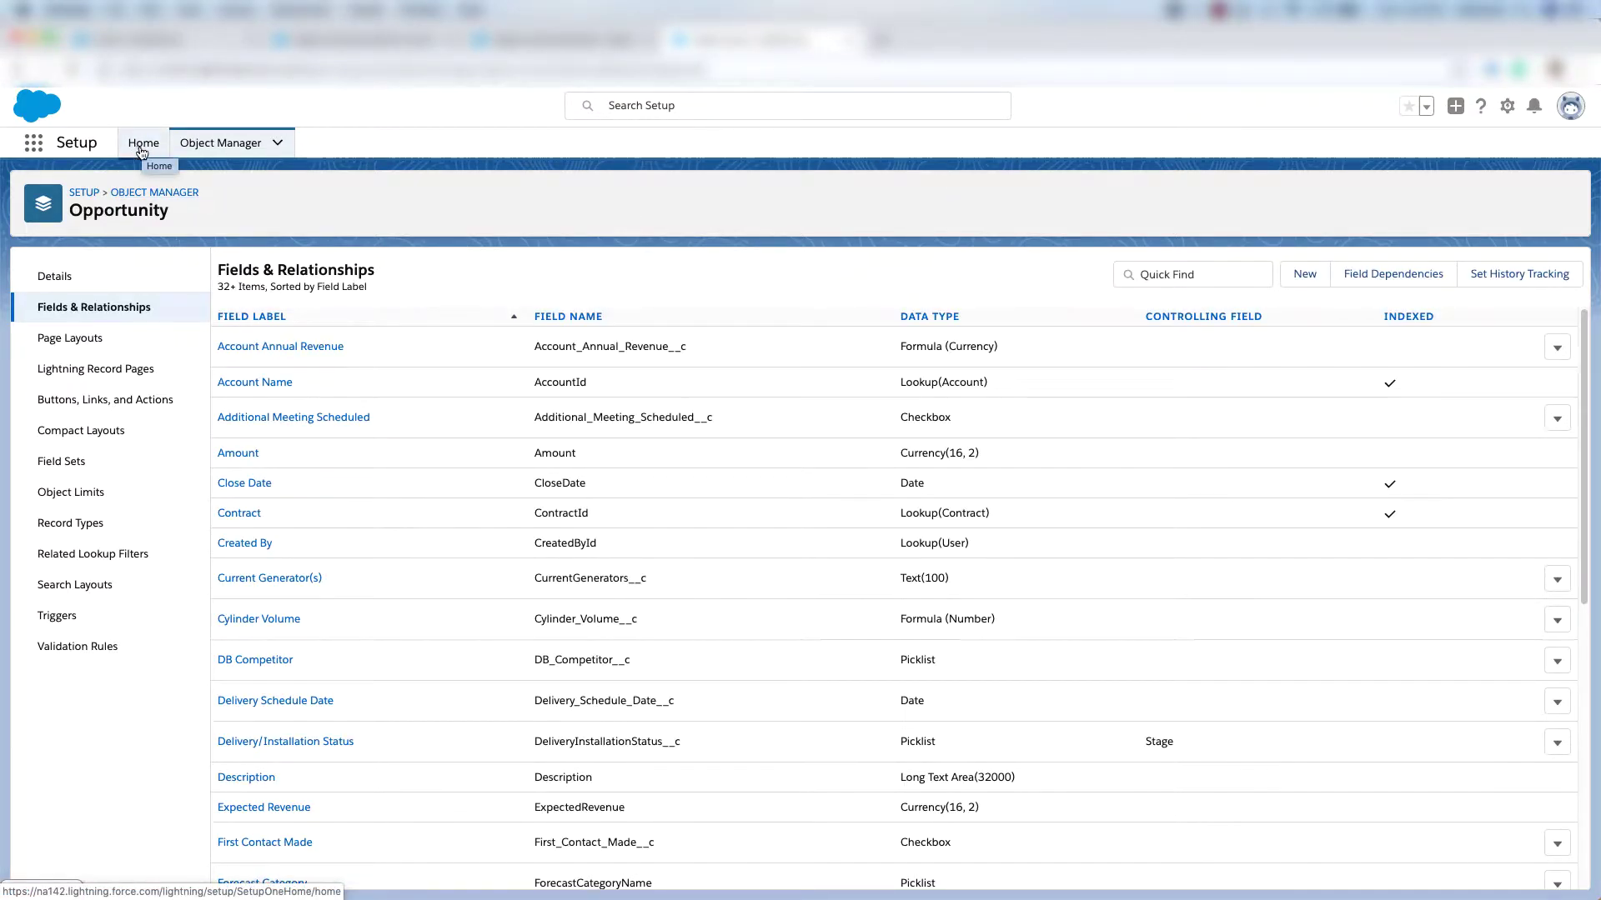
Create the Product Support and Billing support process, keeping statuses New, Working, Escalated and Closed.
left_click(141, 147)
type("support proce")
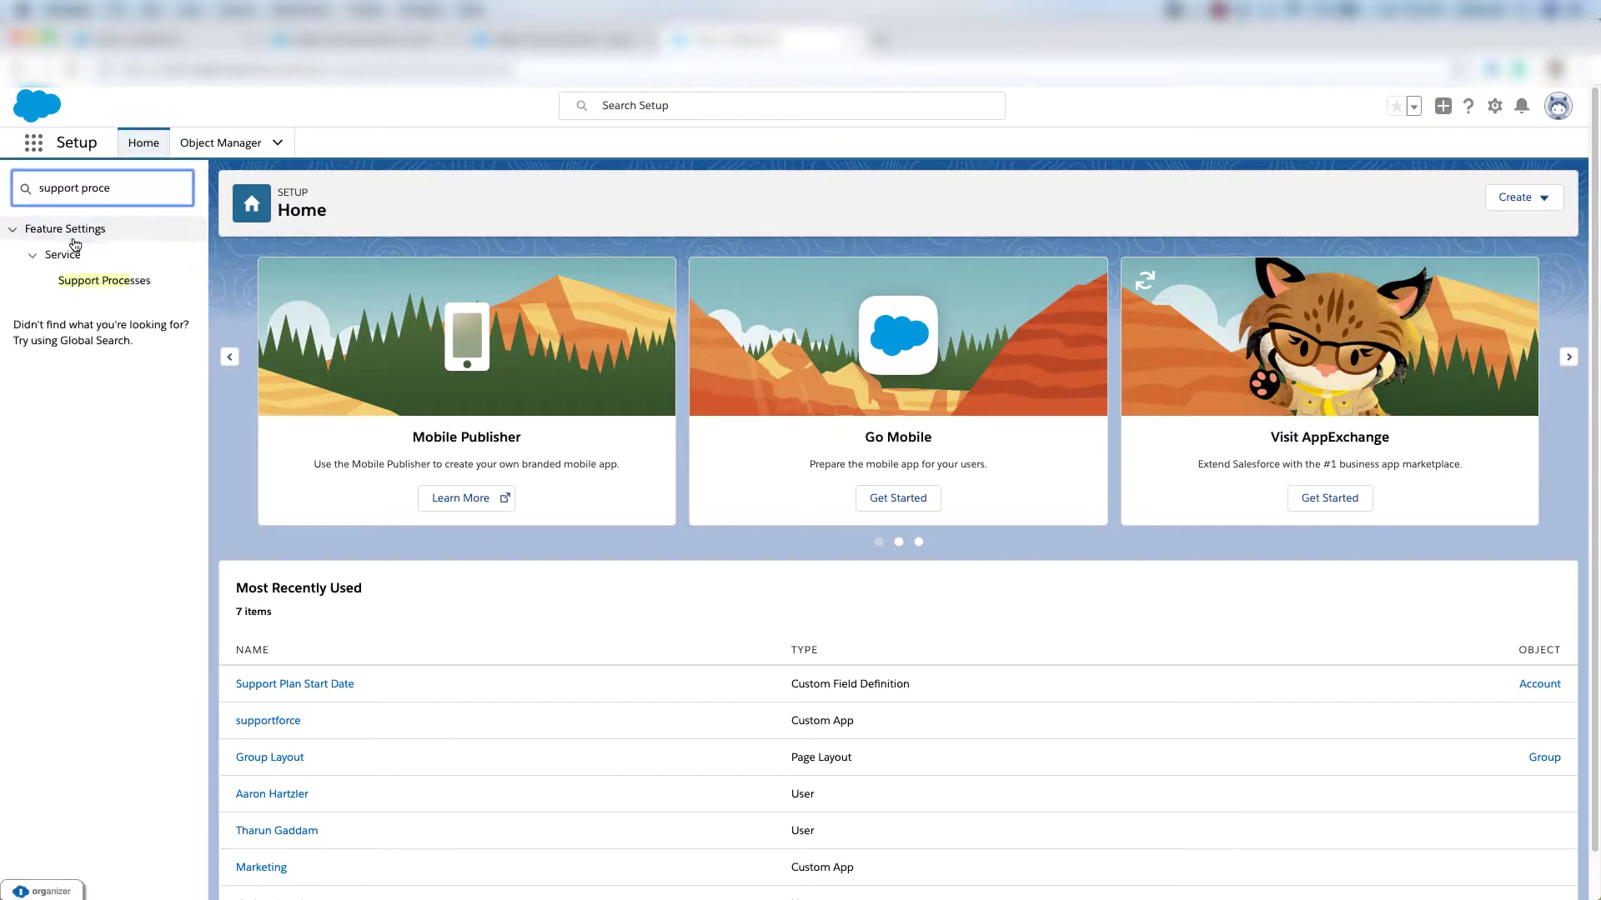
left_click(114, 283)
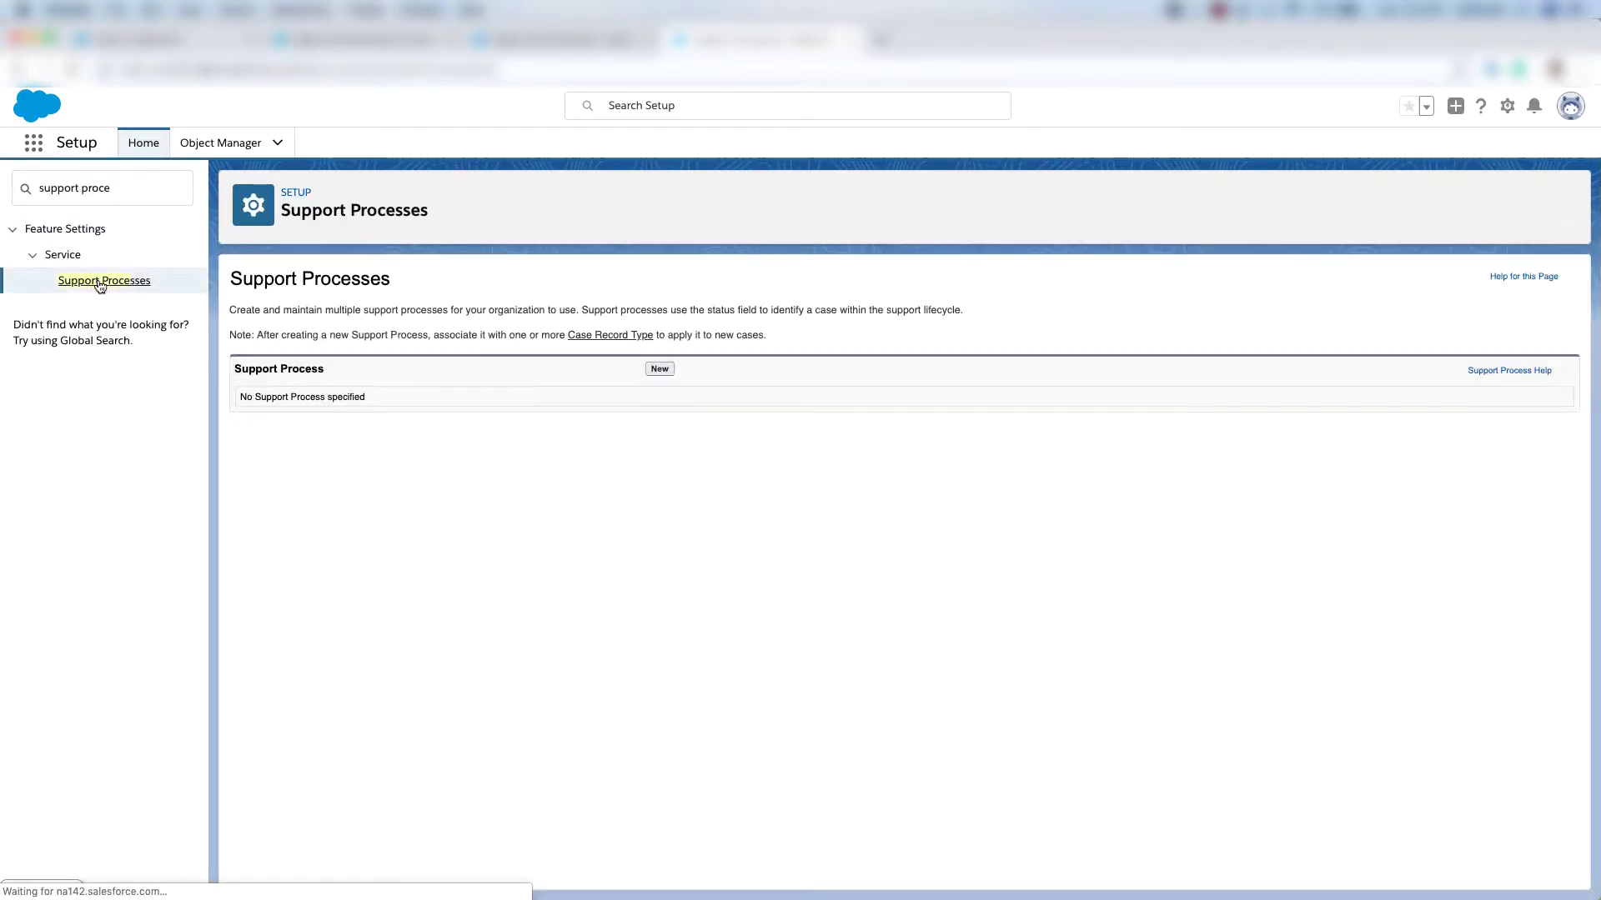
left_click(656, 371)
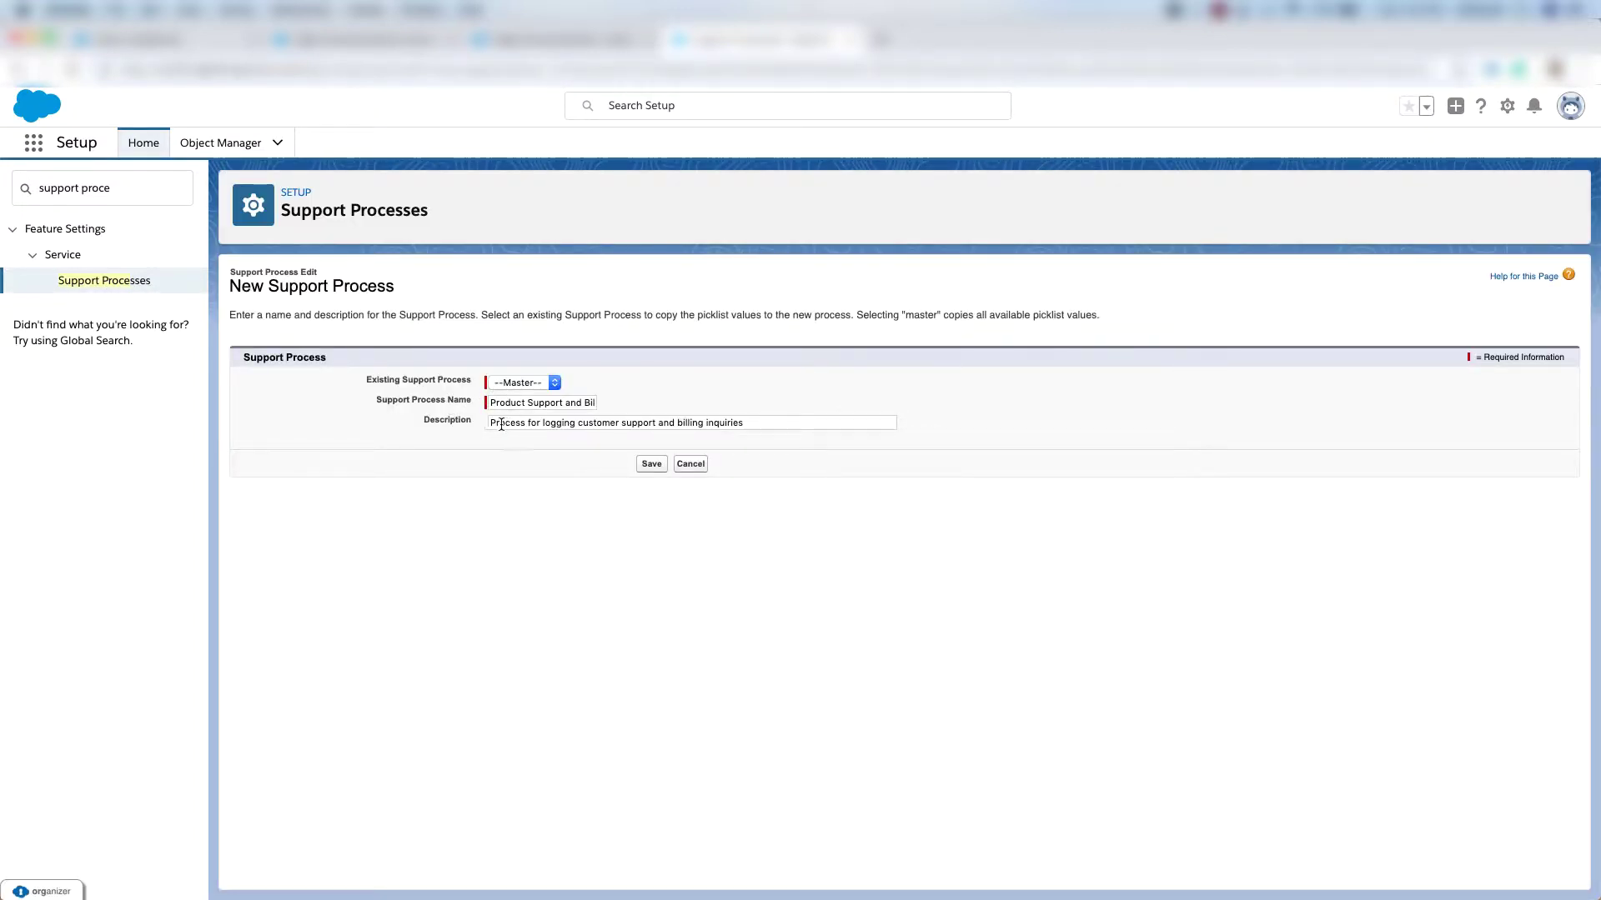
left_click(651, 464)
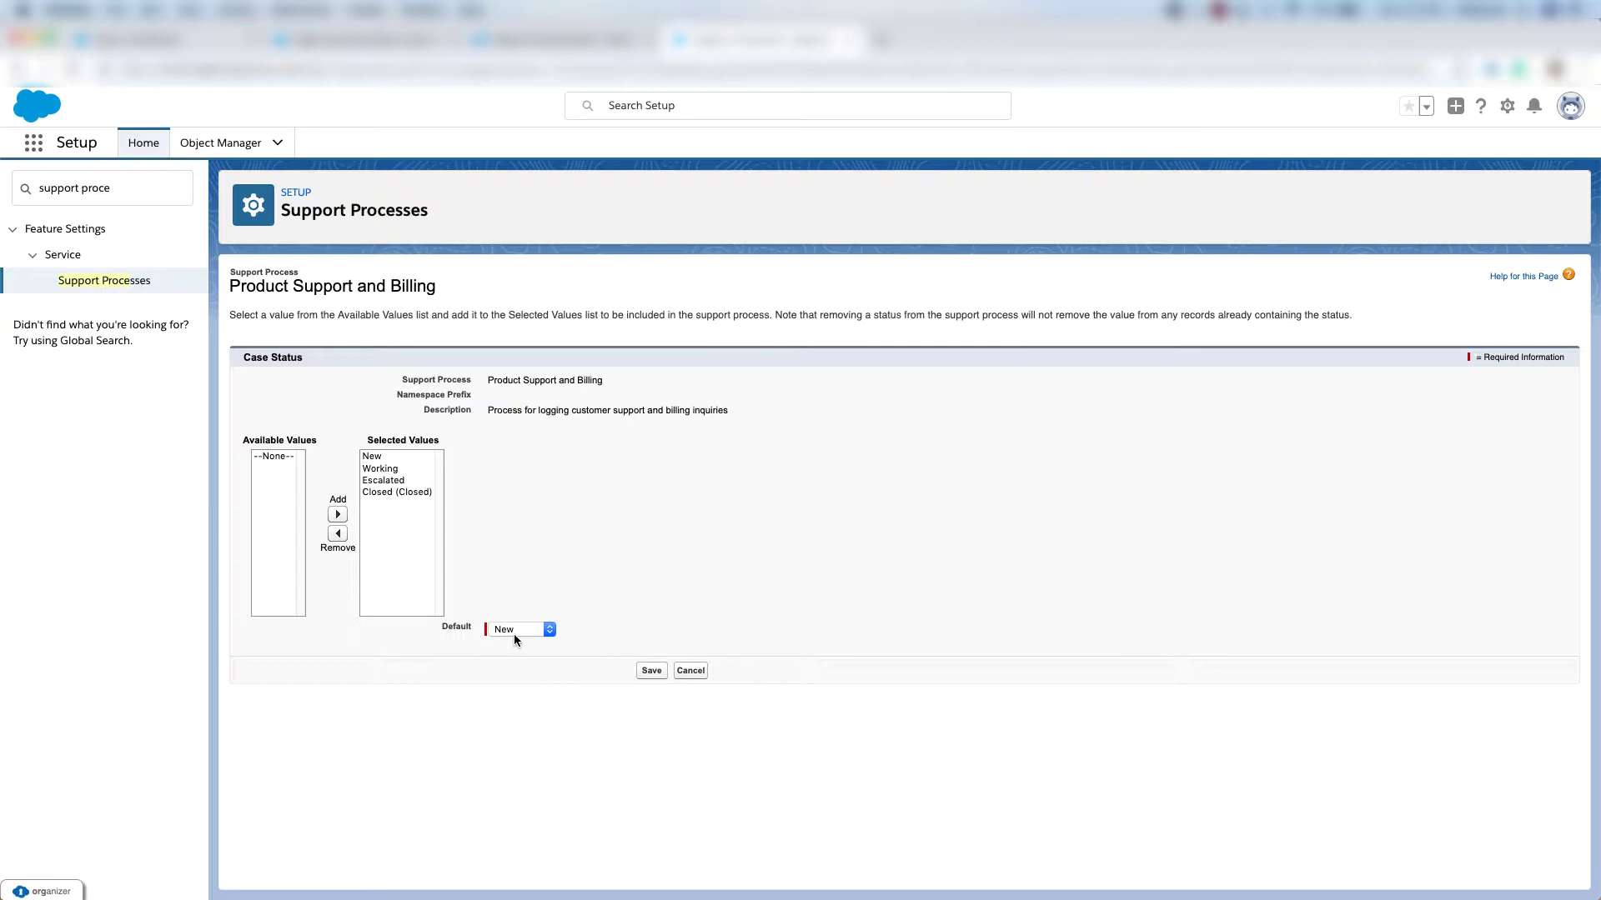
left_click(646, 677)
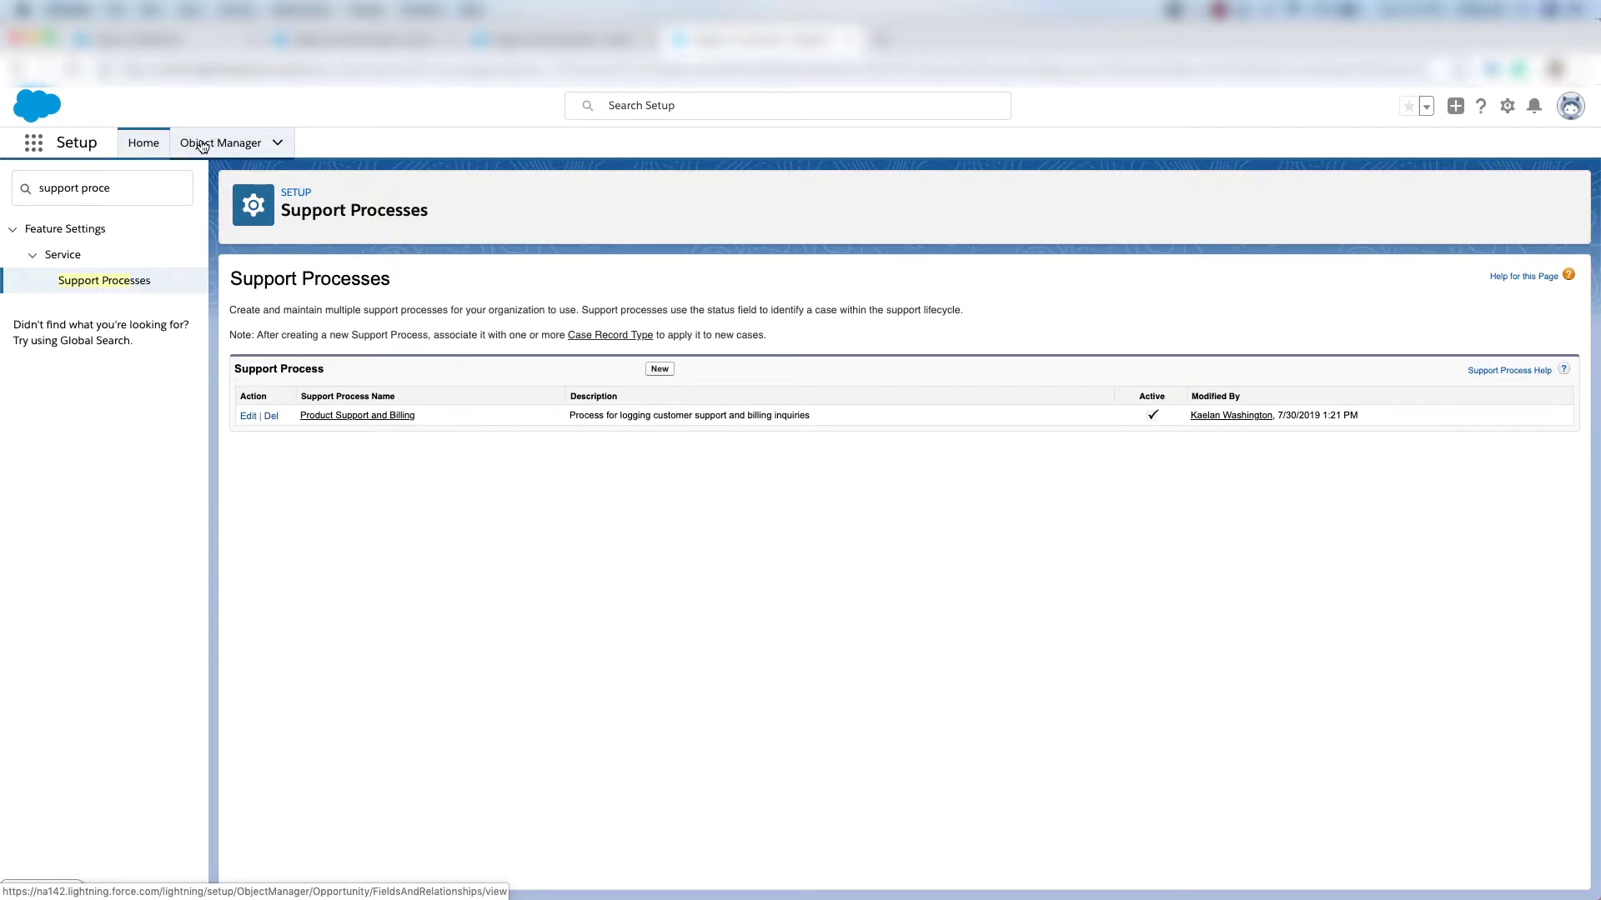
Add Refund, Credit Card, Subscription, Problem, Feature Request and Question to the Case Type picklist.
left_click(202, 146)
type("case")
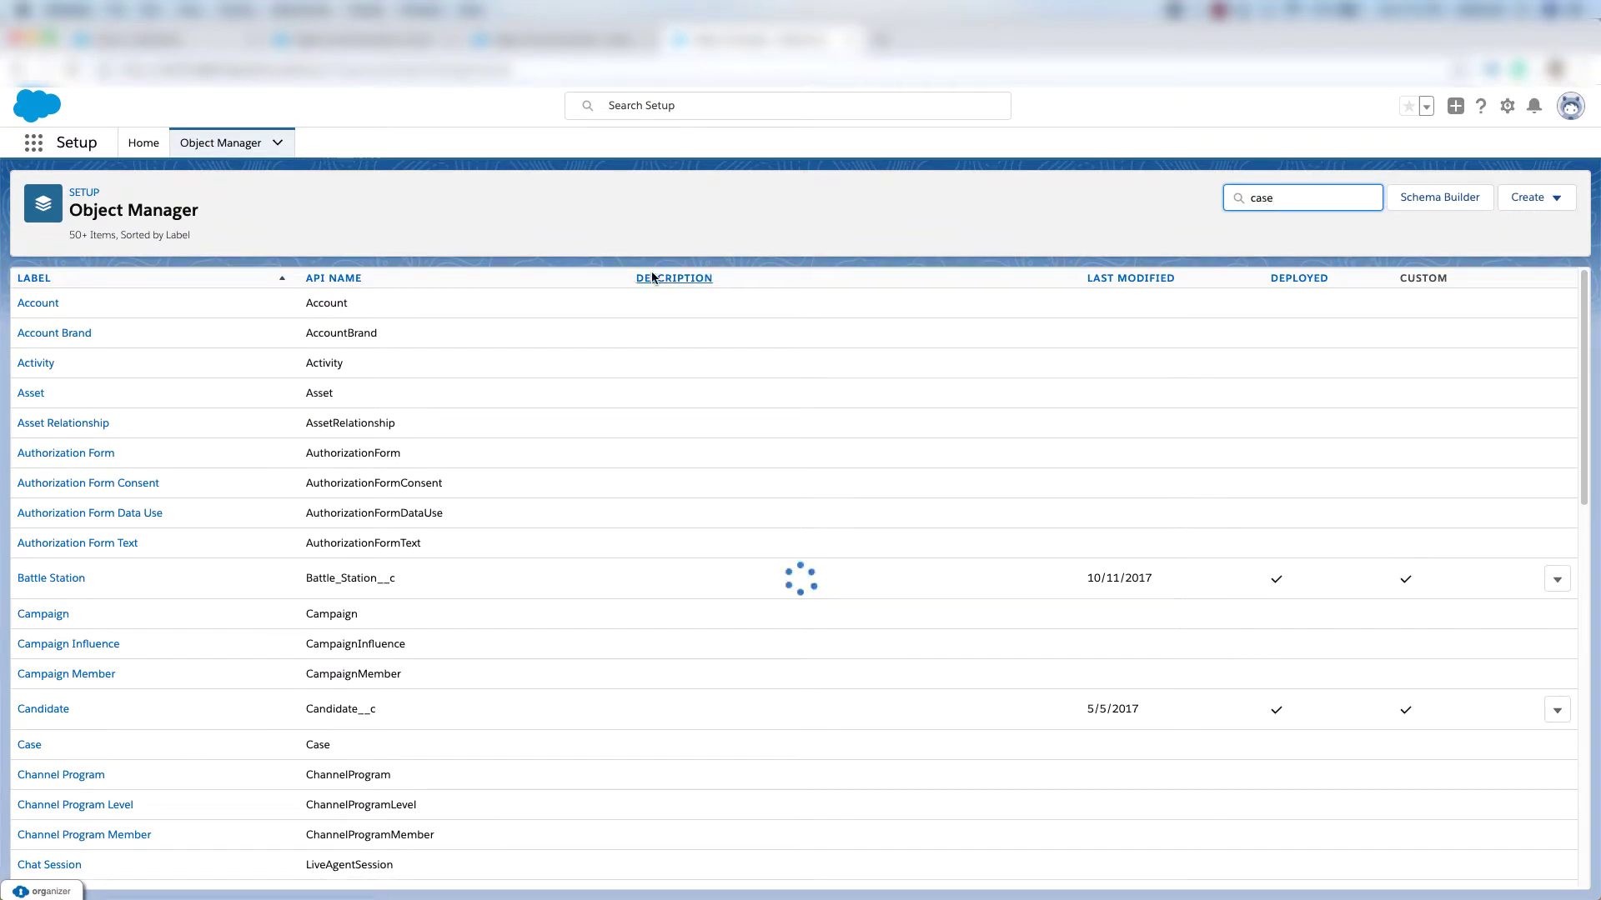
left_click(28, 304)
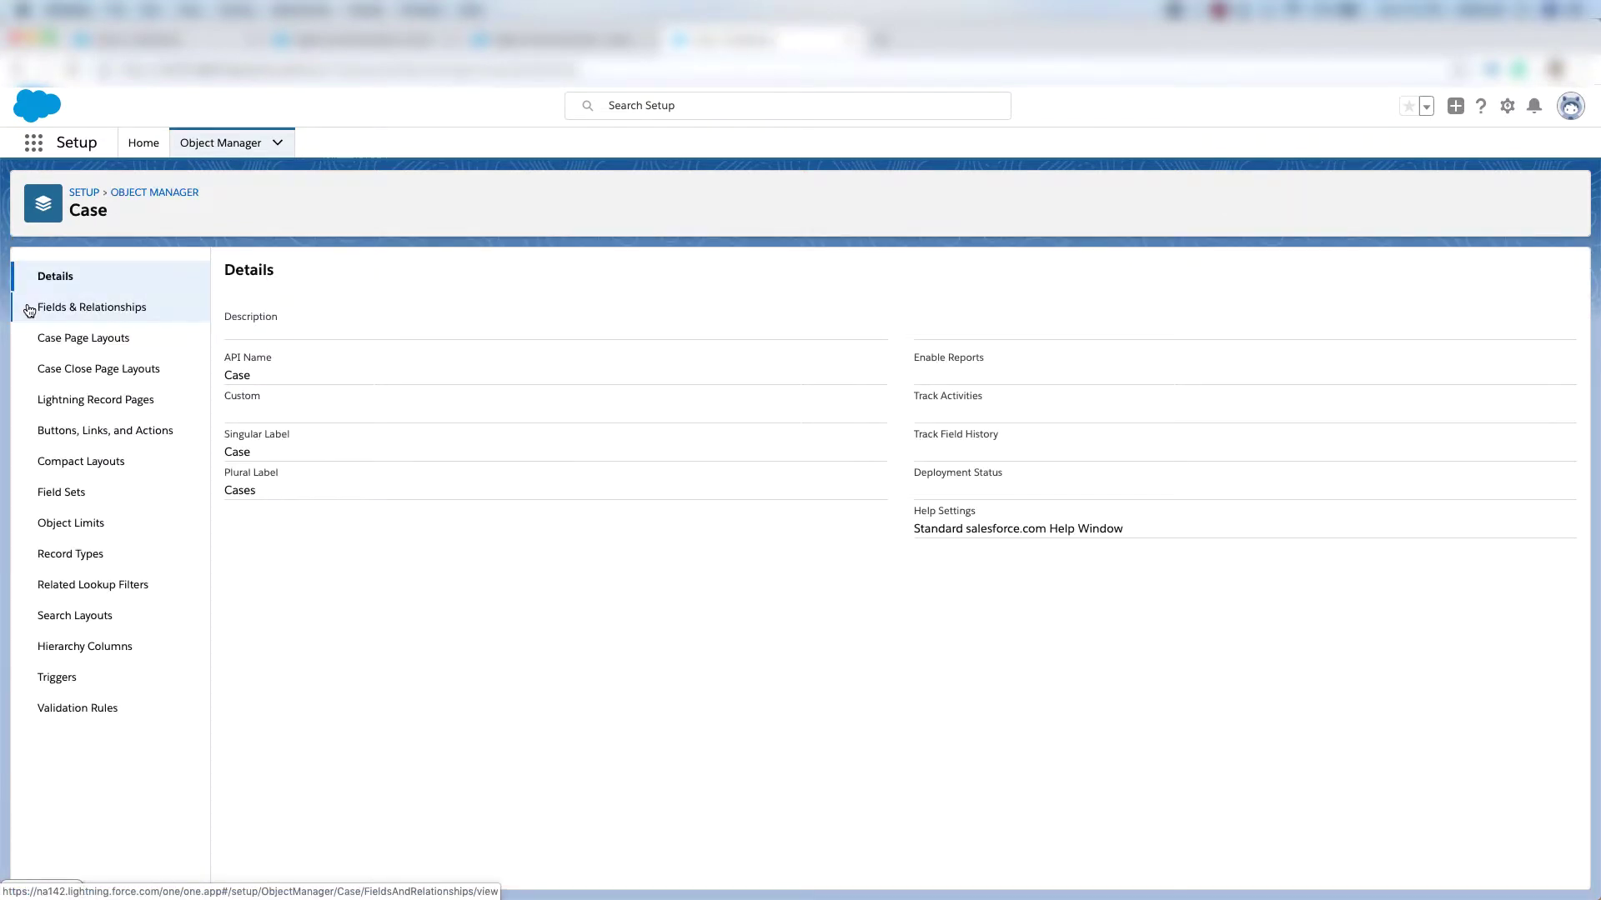
left_click(94, 308)
type("type")
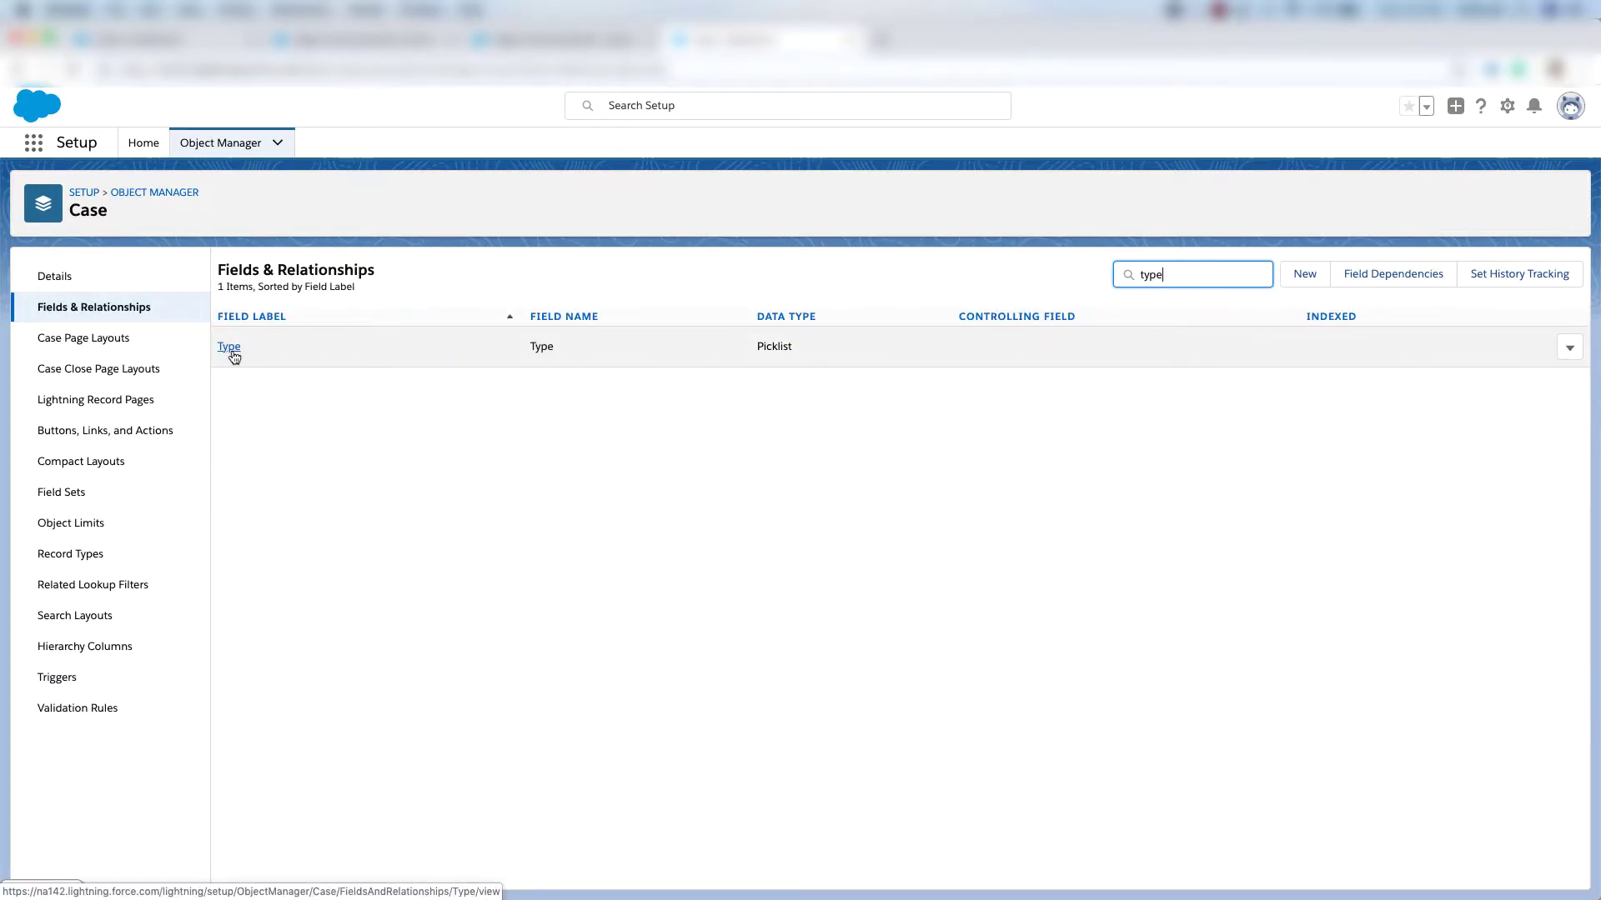
left_click(231, 348)
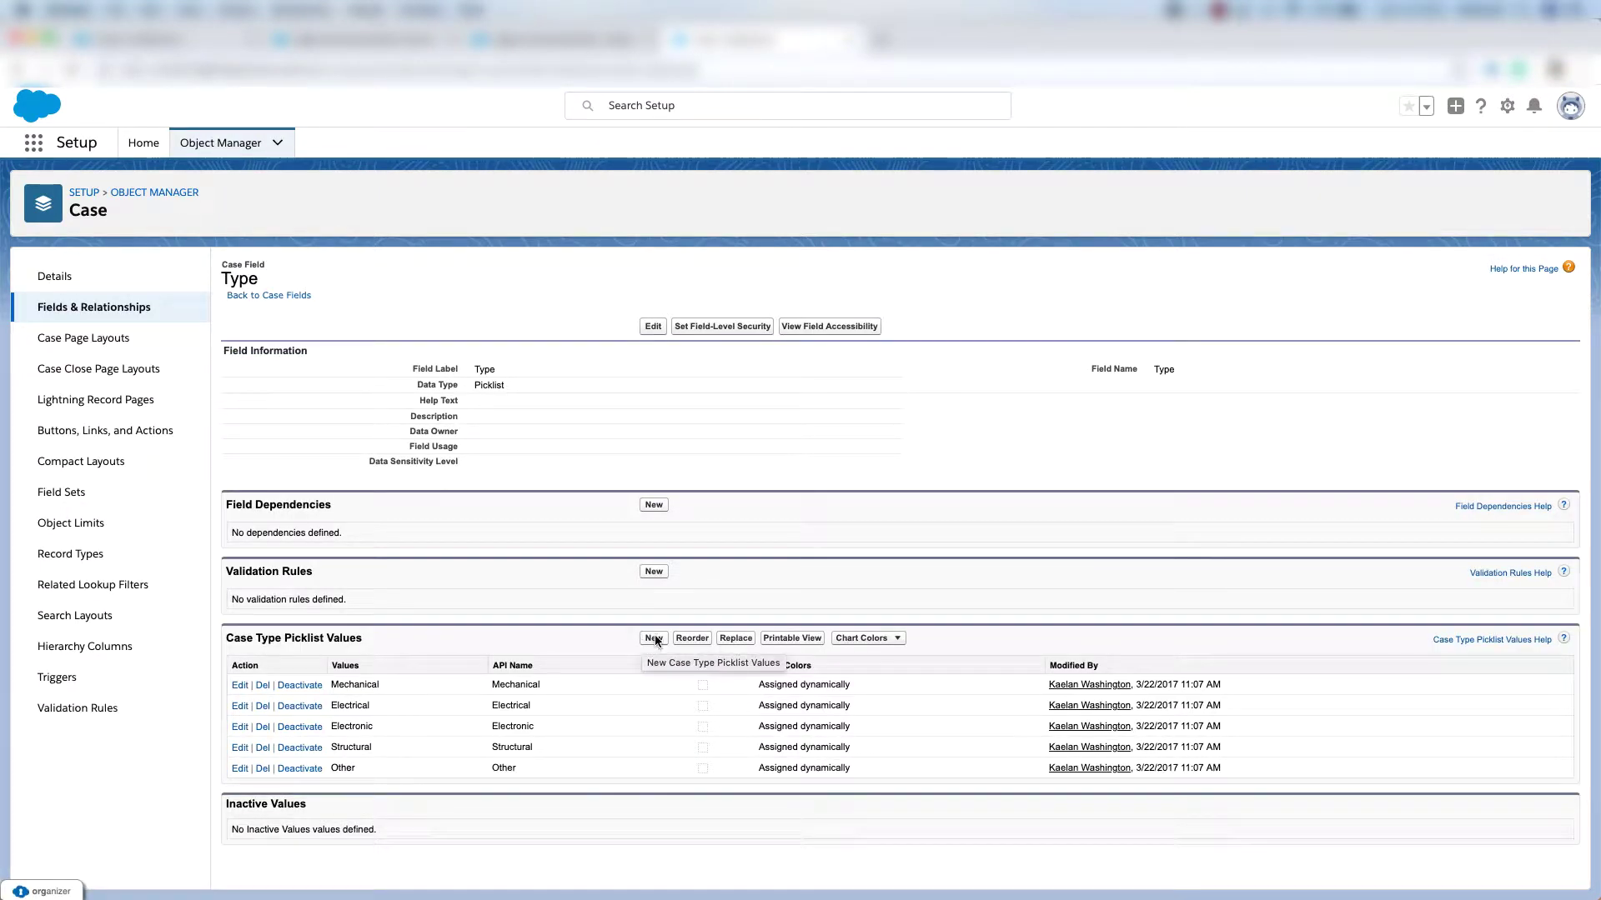
left_click_drag(233, 639, 301, 639)
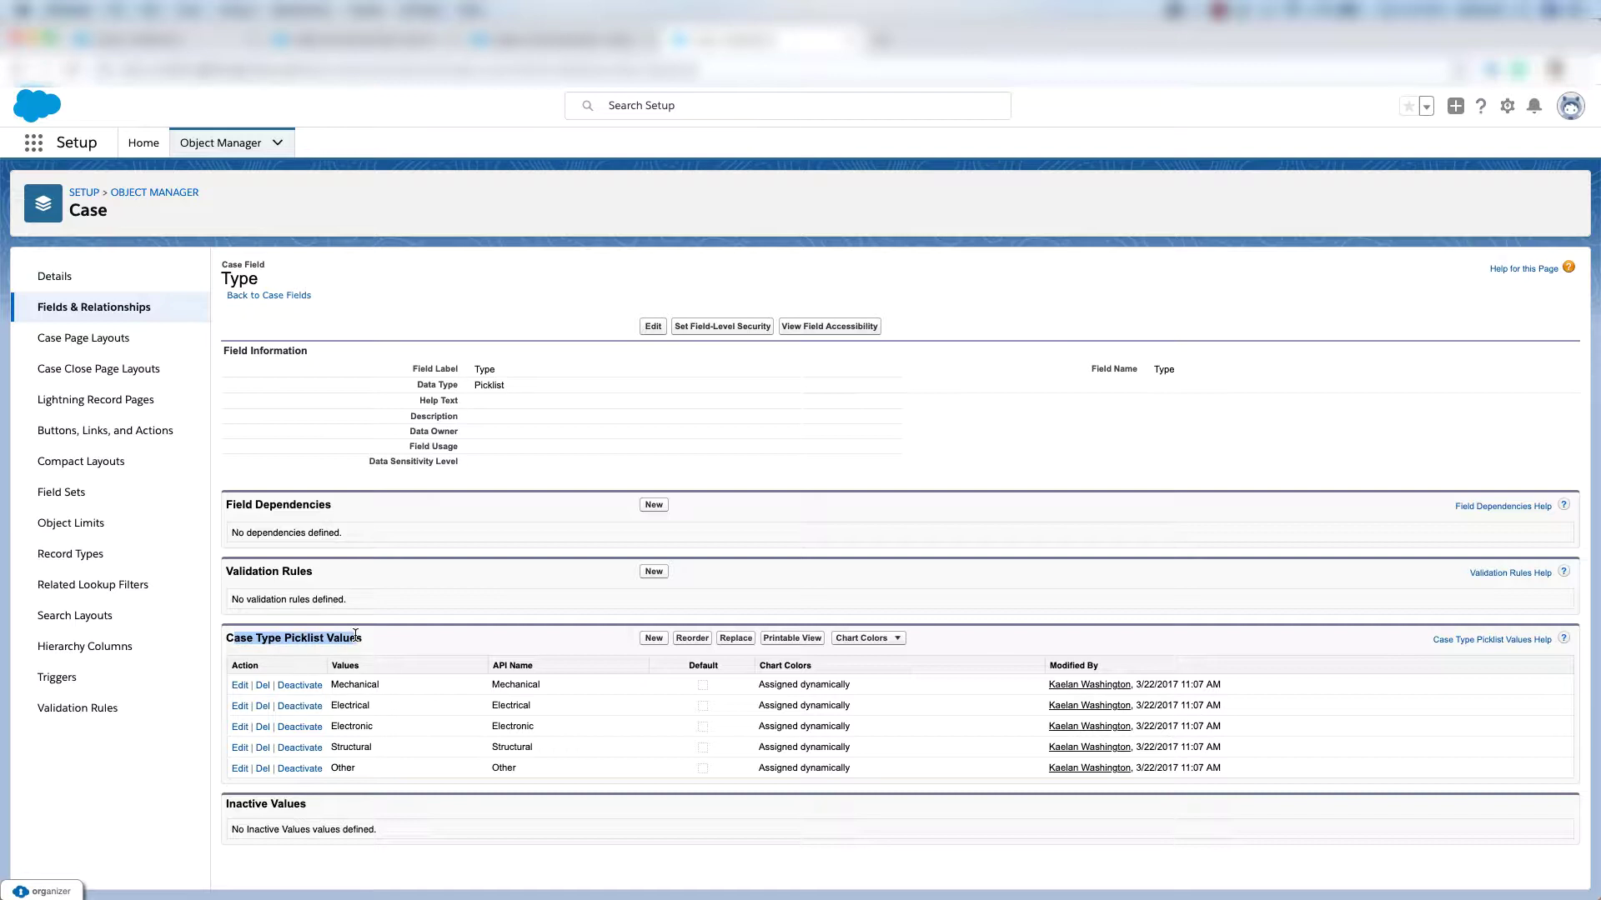
left_click(654, 638)
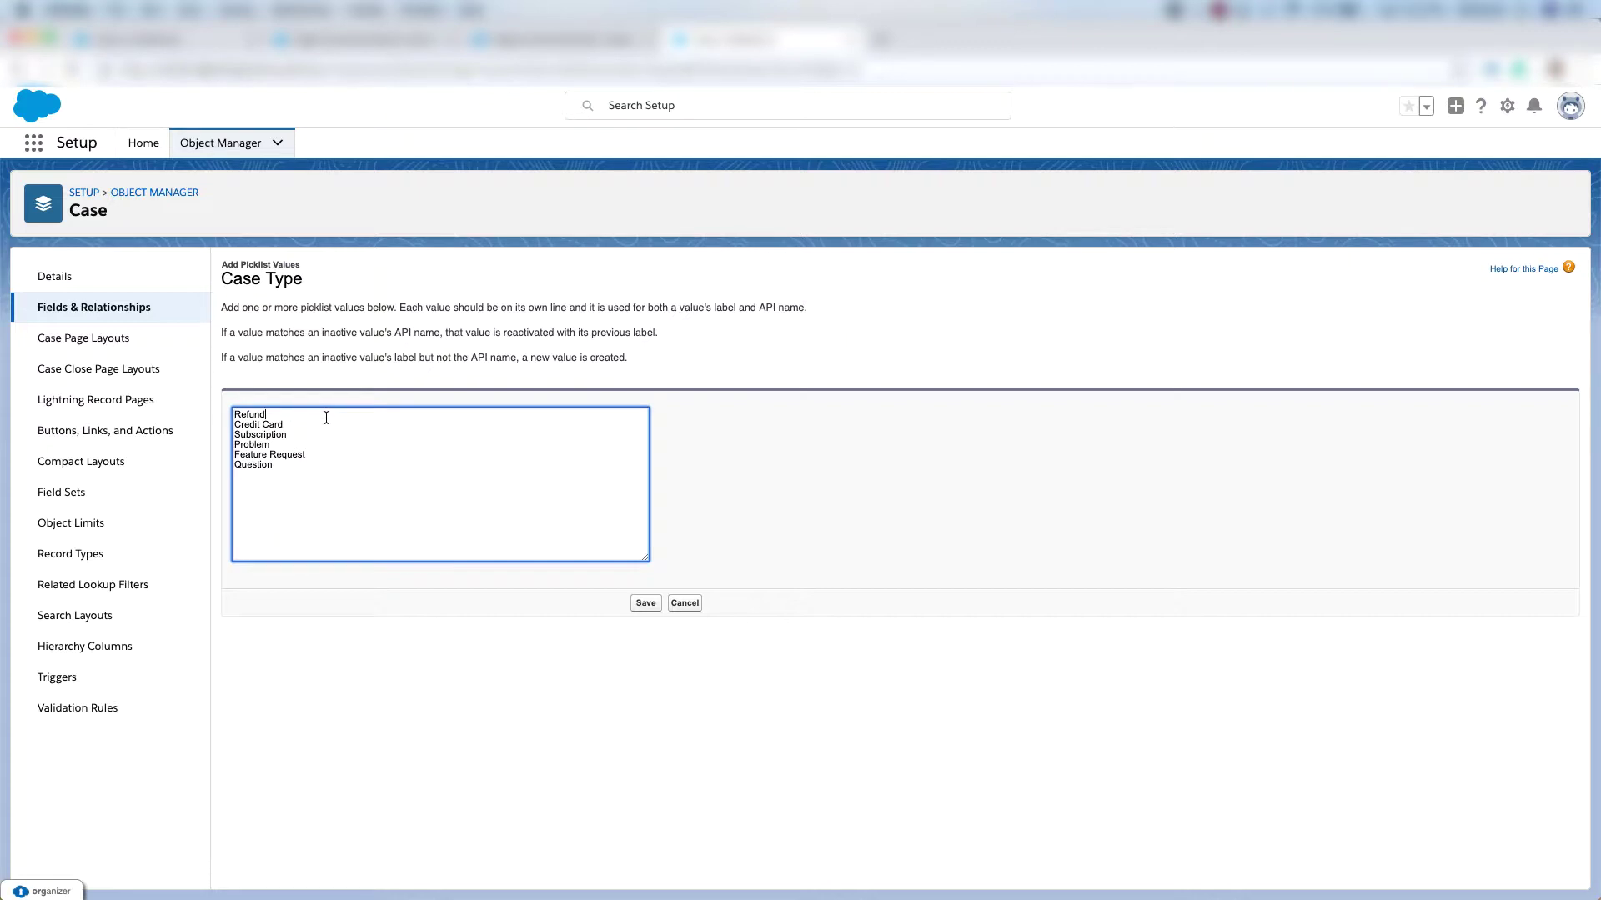
left_click(345, 436)
left_click(646, 603)
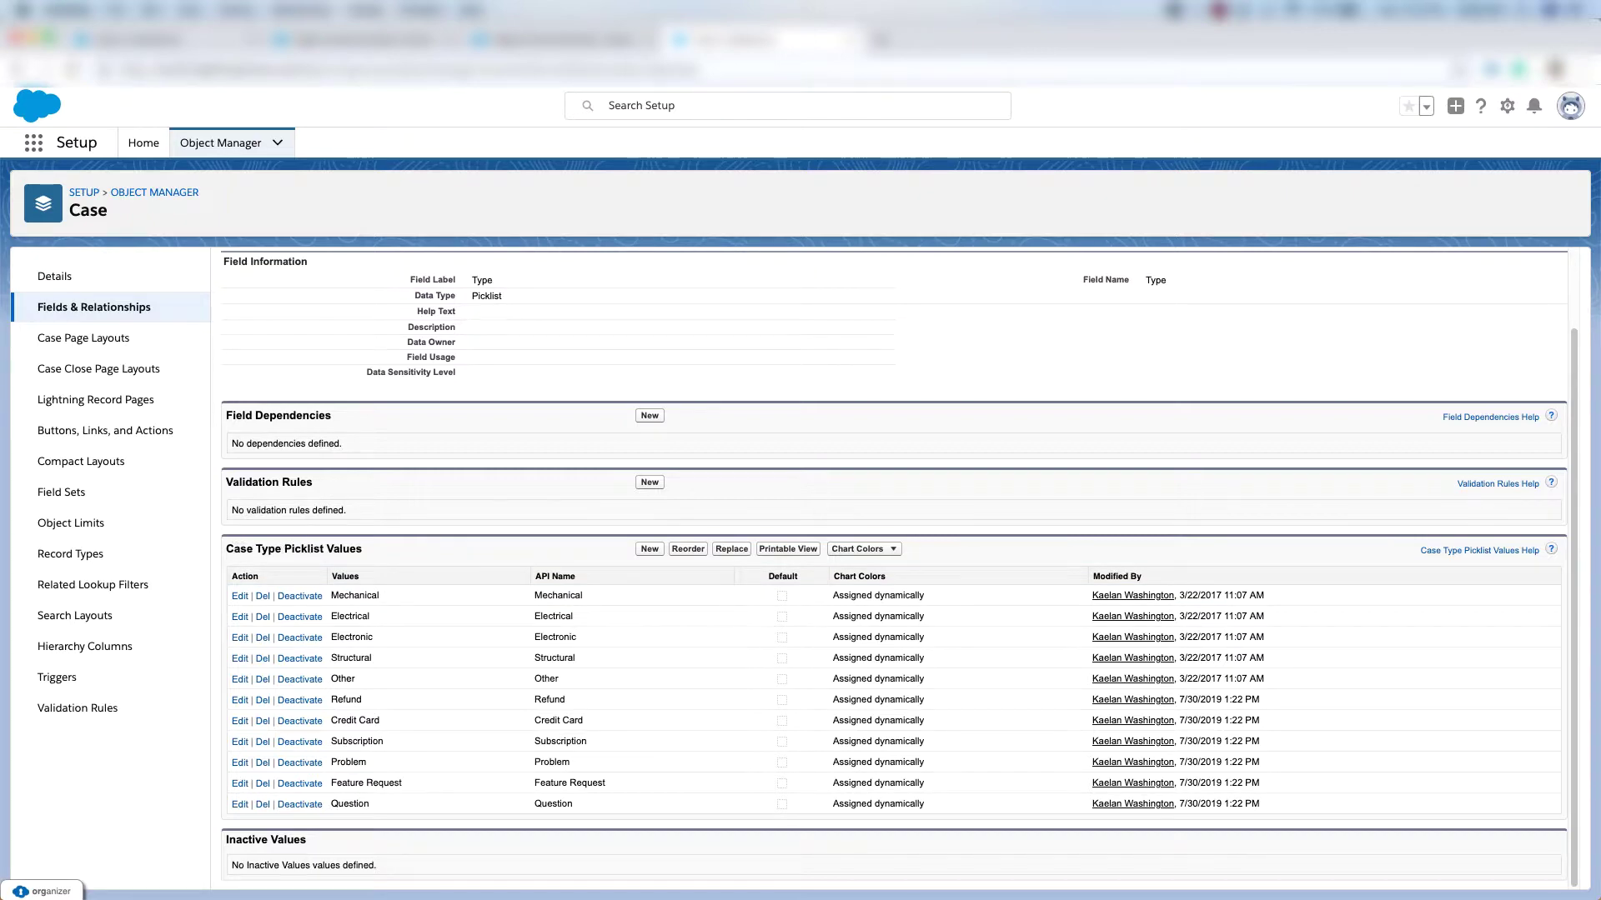
left_click(204, 145)
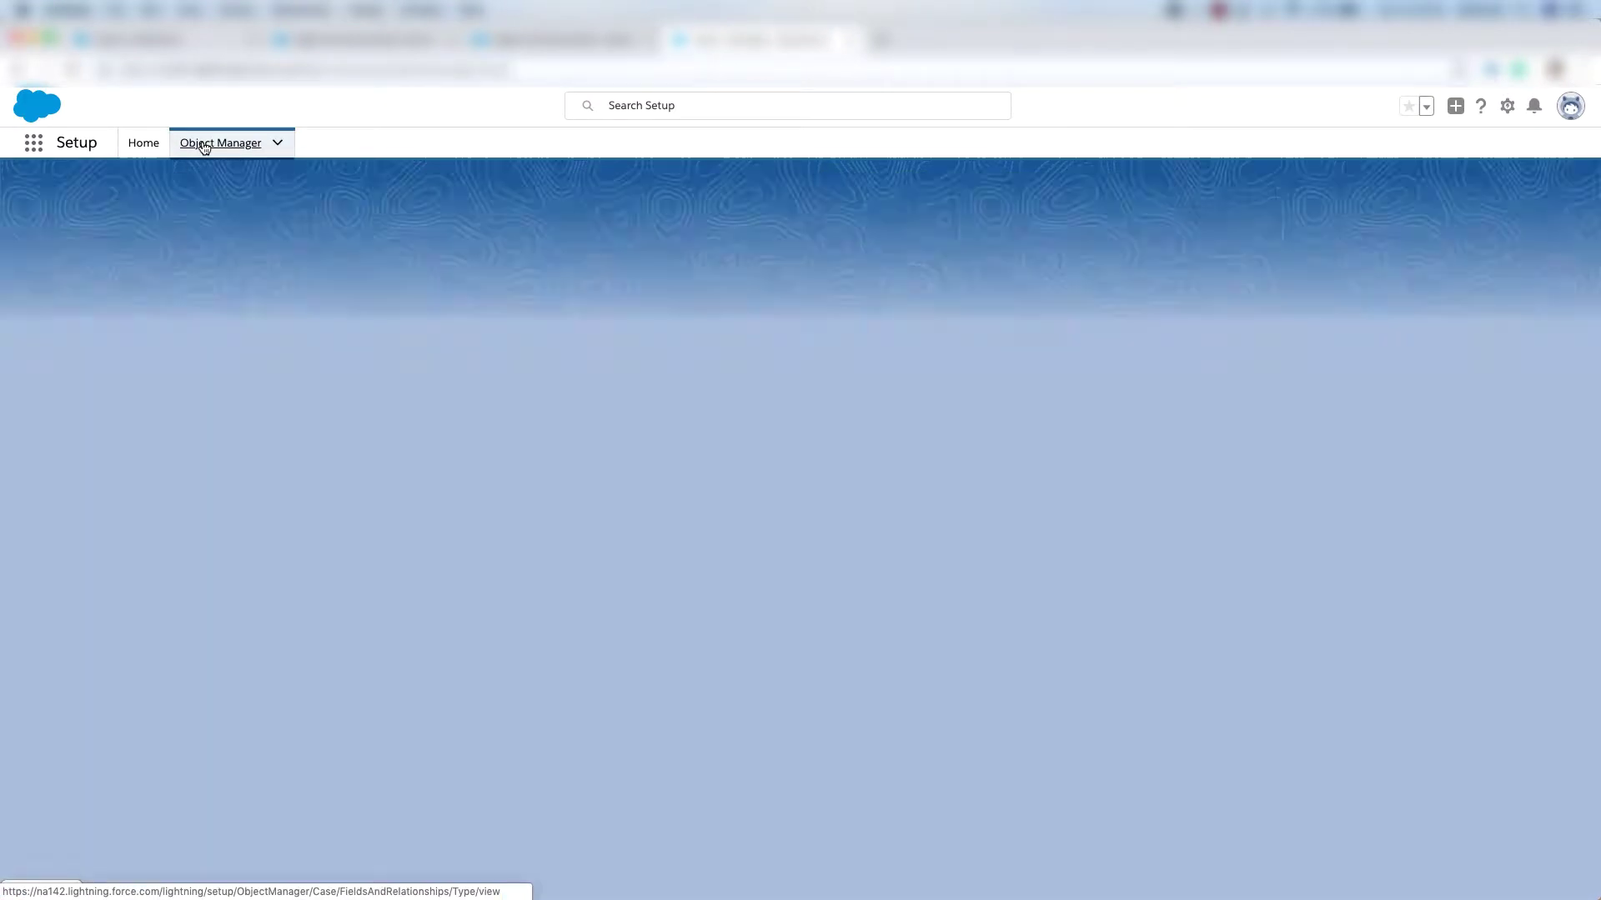
Start a Product Support case record type on Product Support and Billing, available only to Support Profile.
type("case")
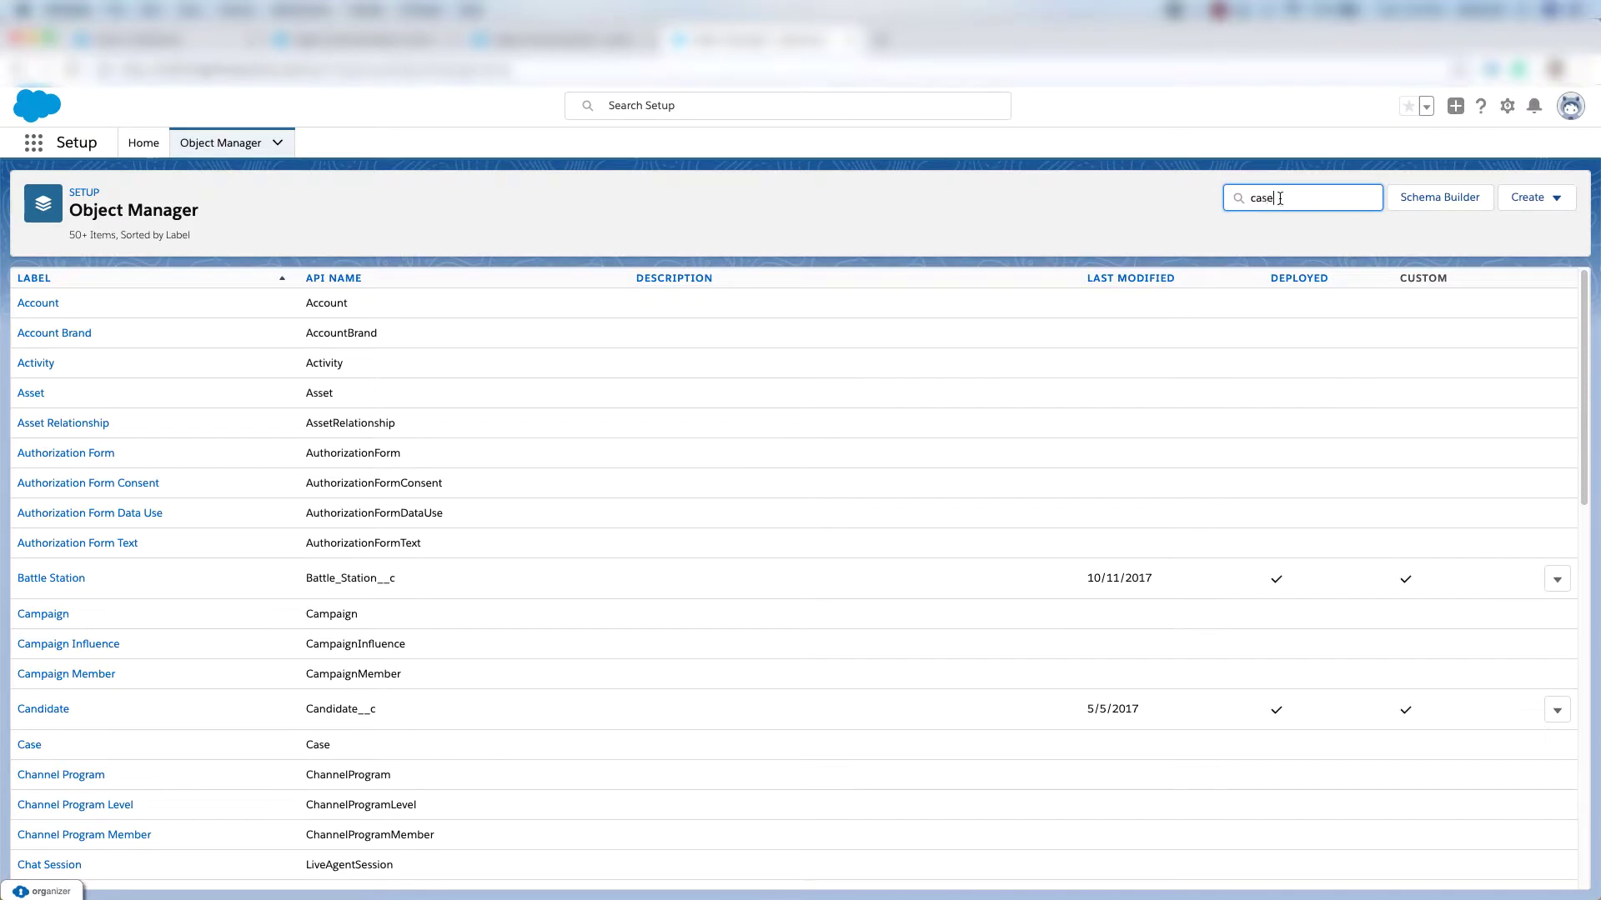
left_click(29, 300)
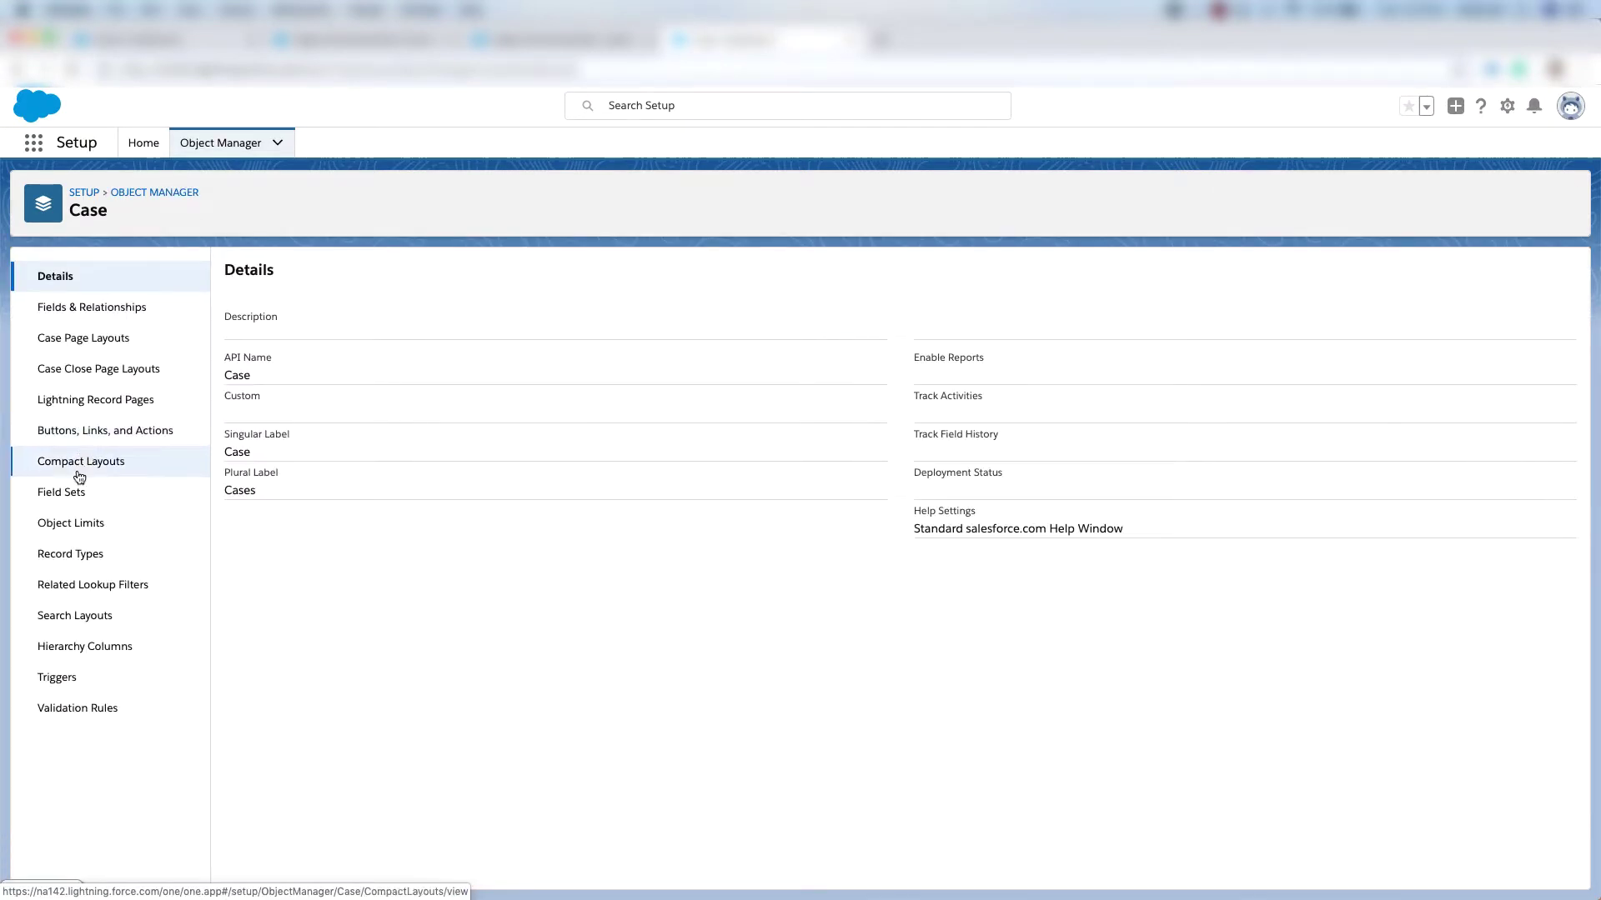
left_click(109, 559)
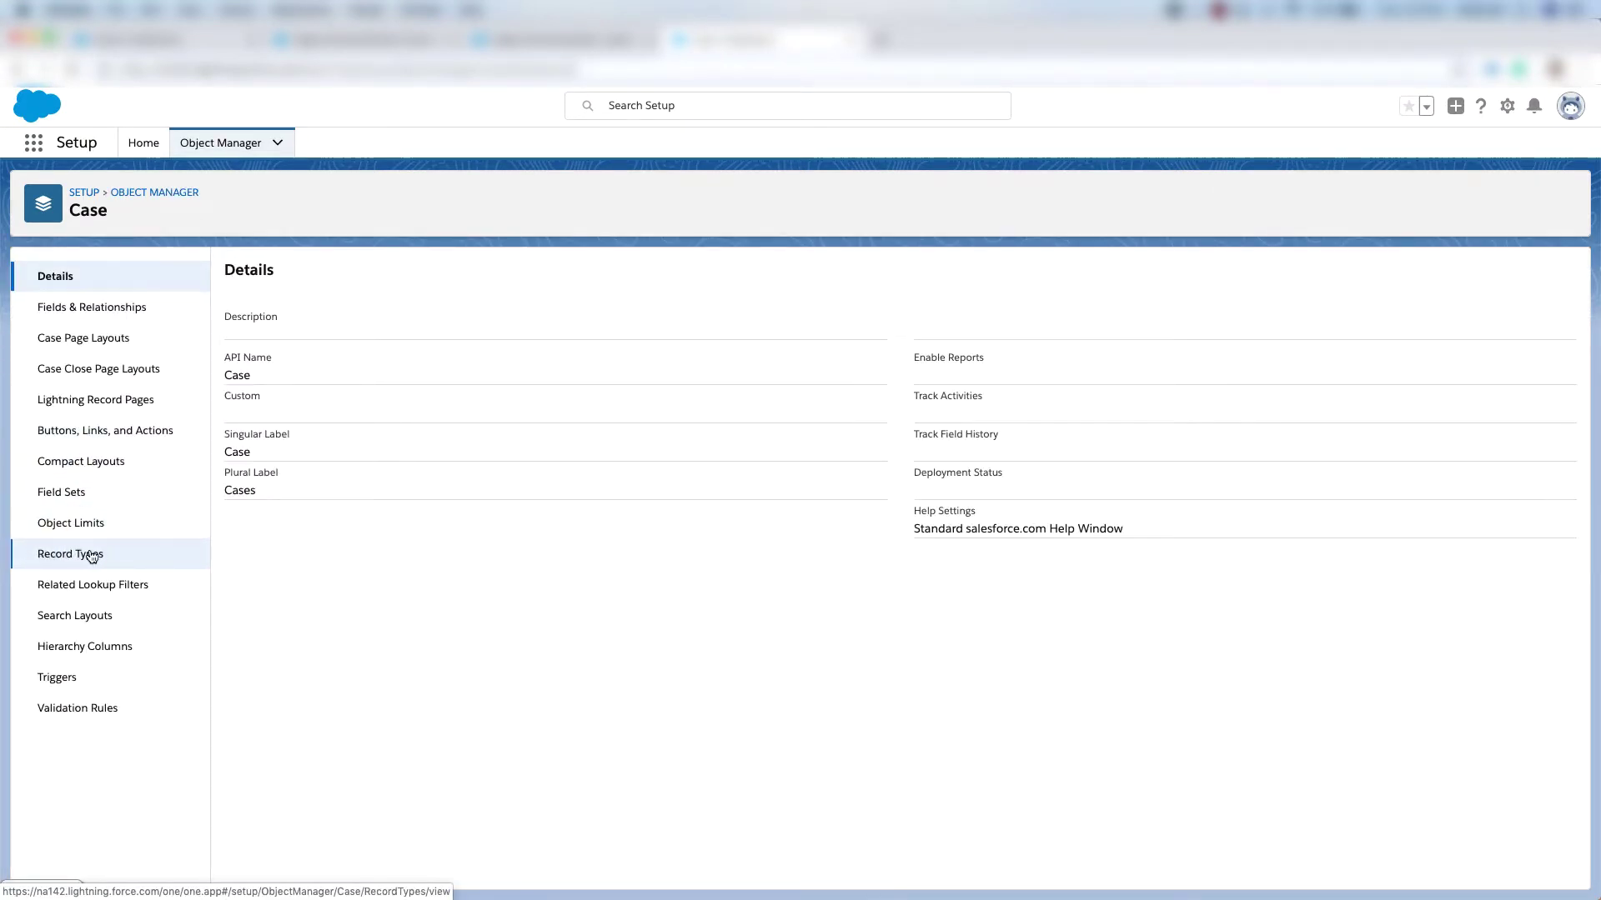
left_click(1408, 280)
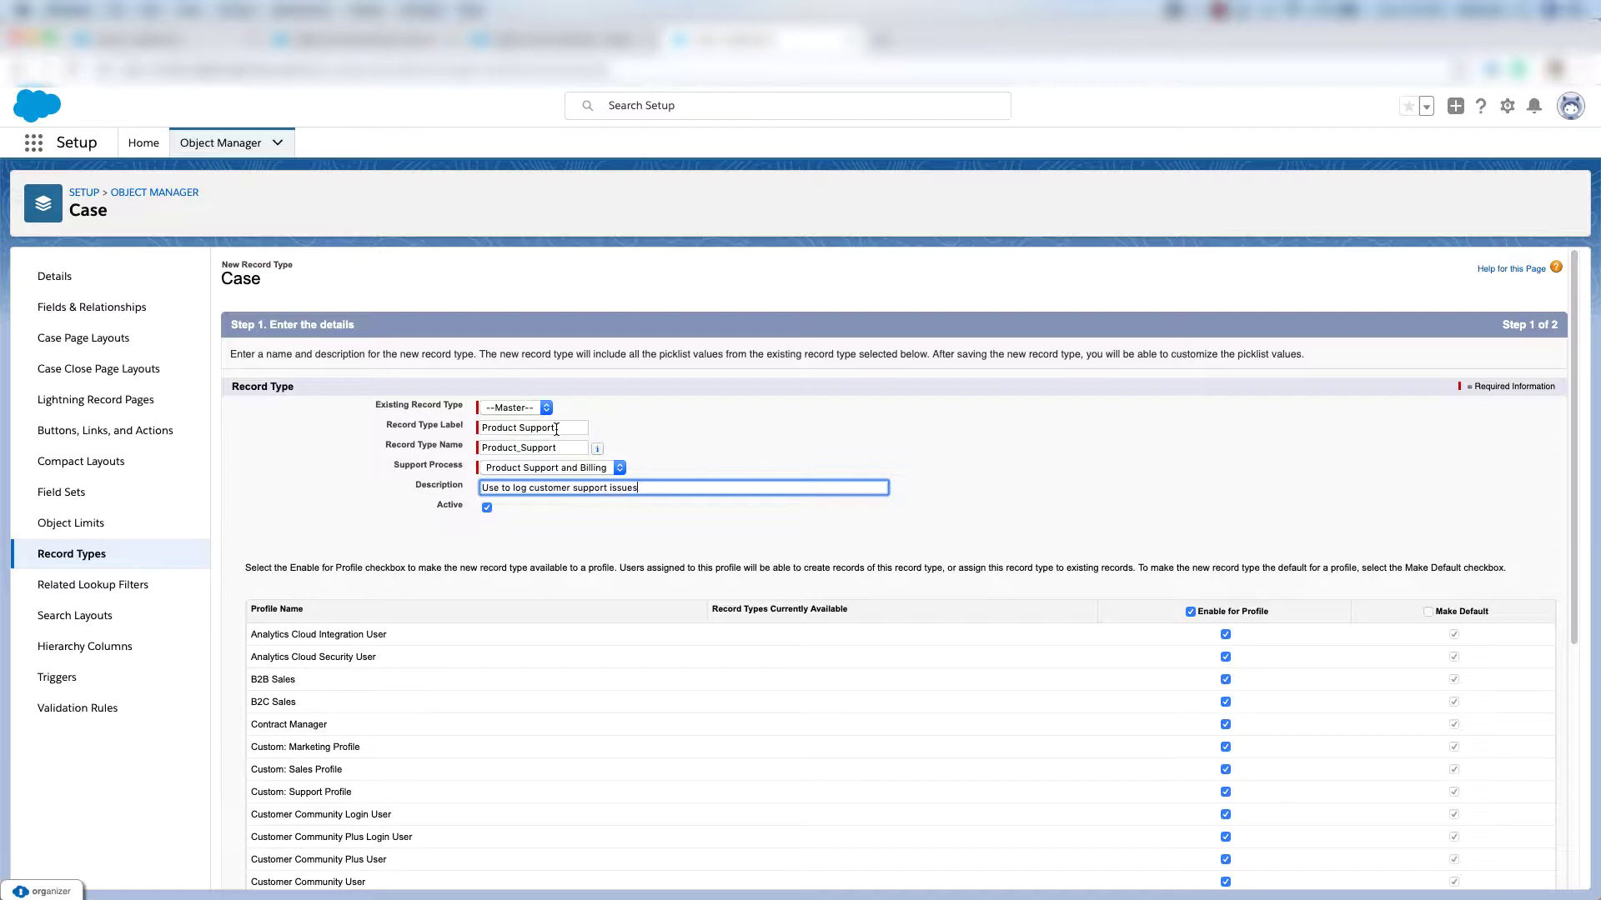
left_click(497, 469)
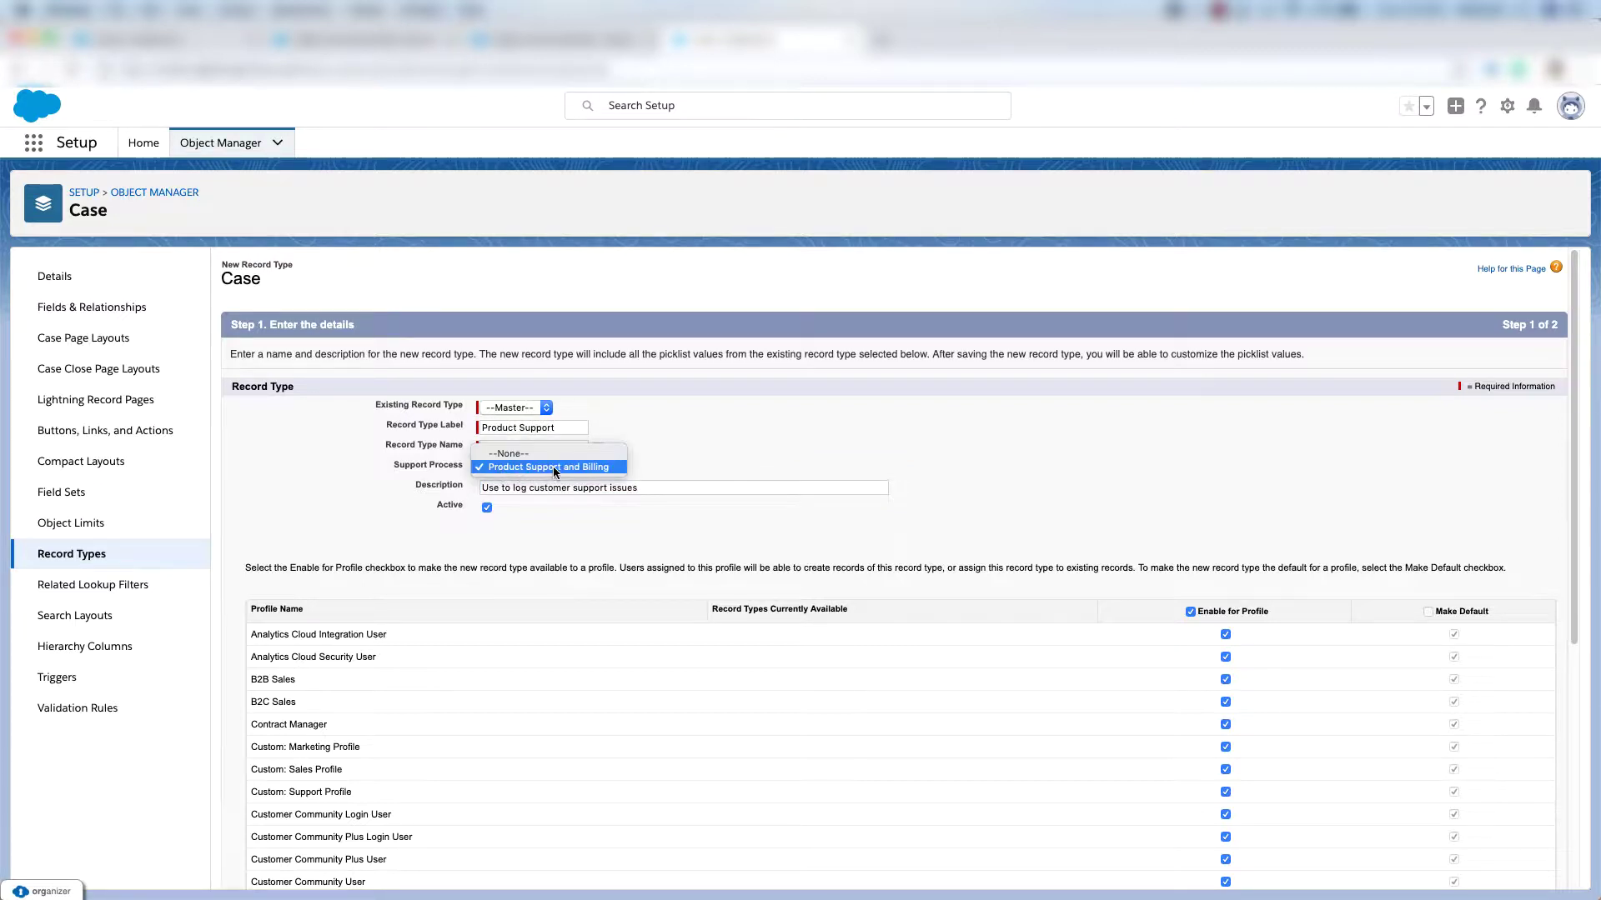
left_click(674, 463)
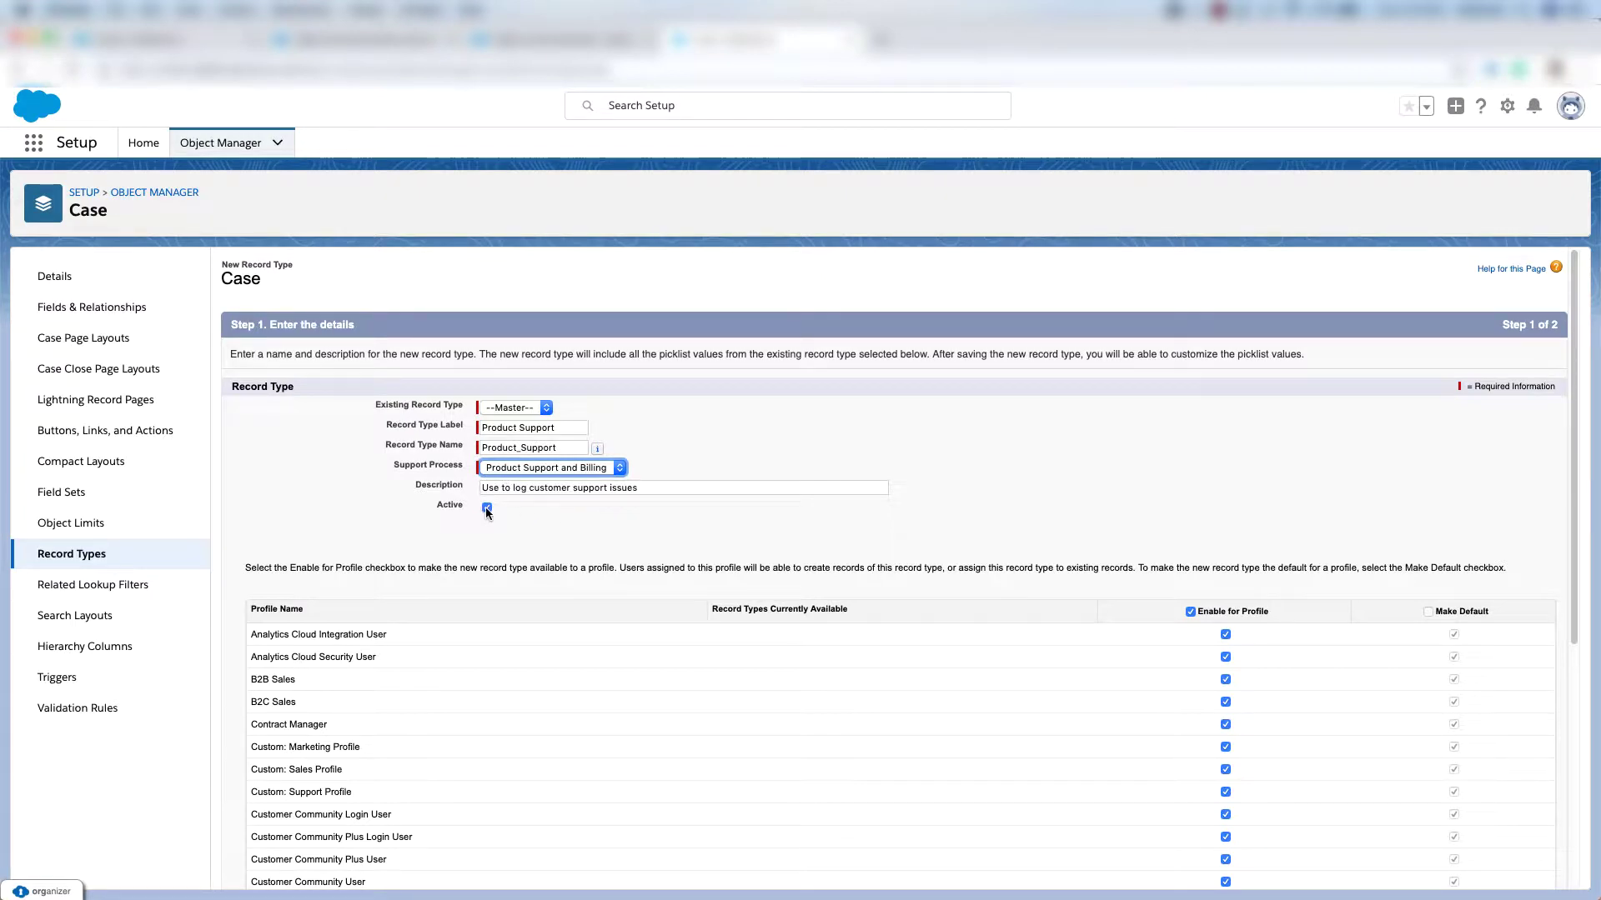
scroll(1192, 437, "down", 2)
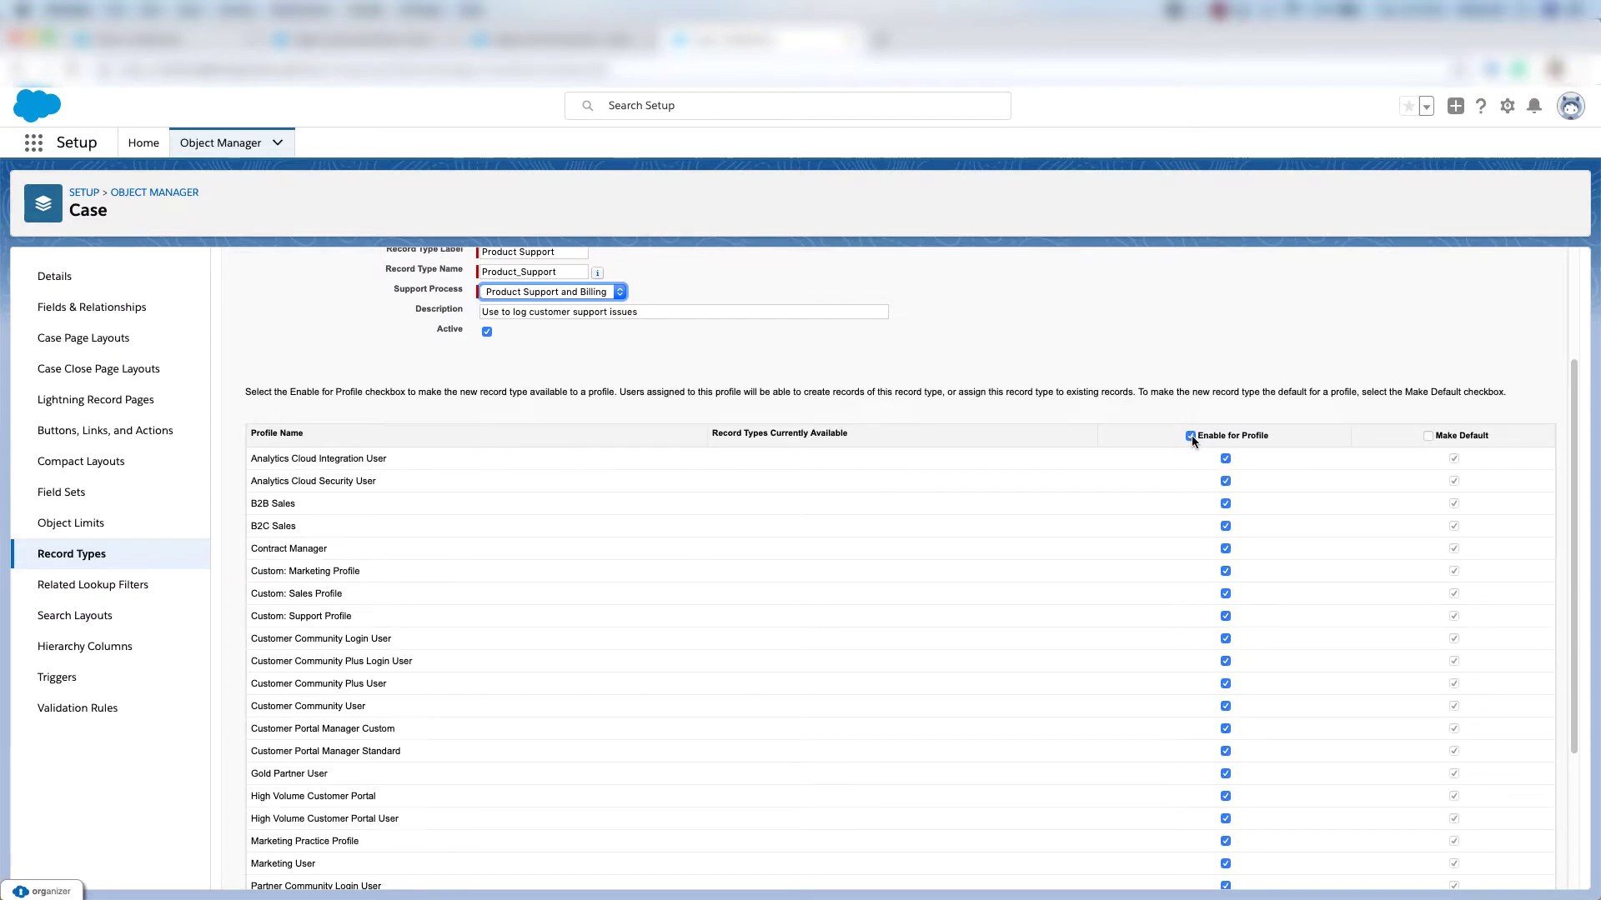
left_click(1190, 435)
scroll(1225, 492, "down", 1)
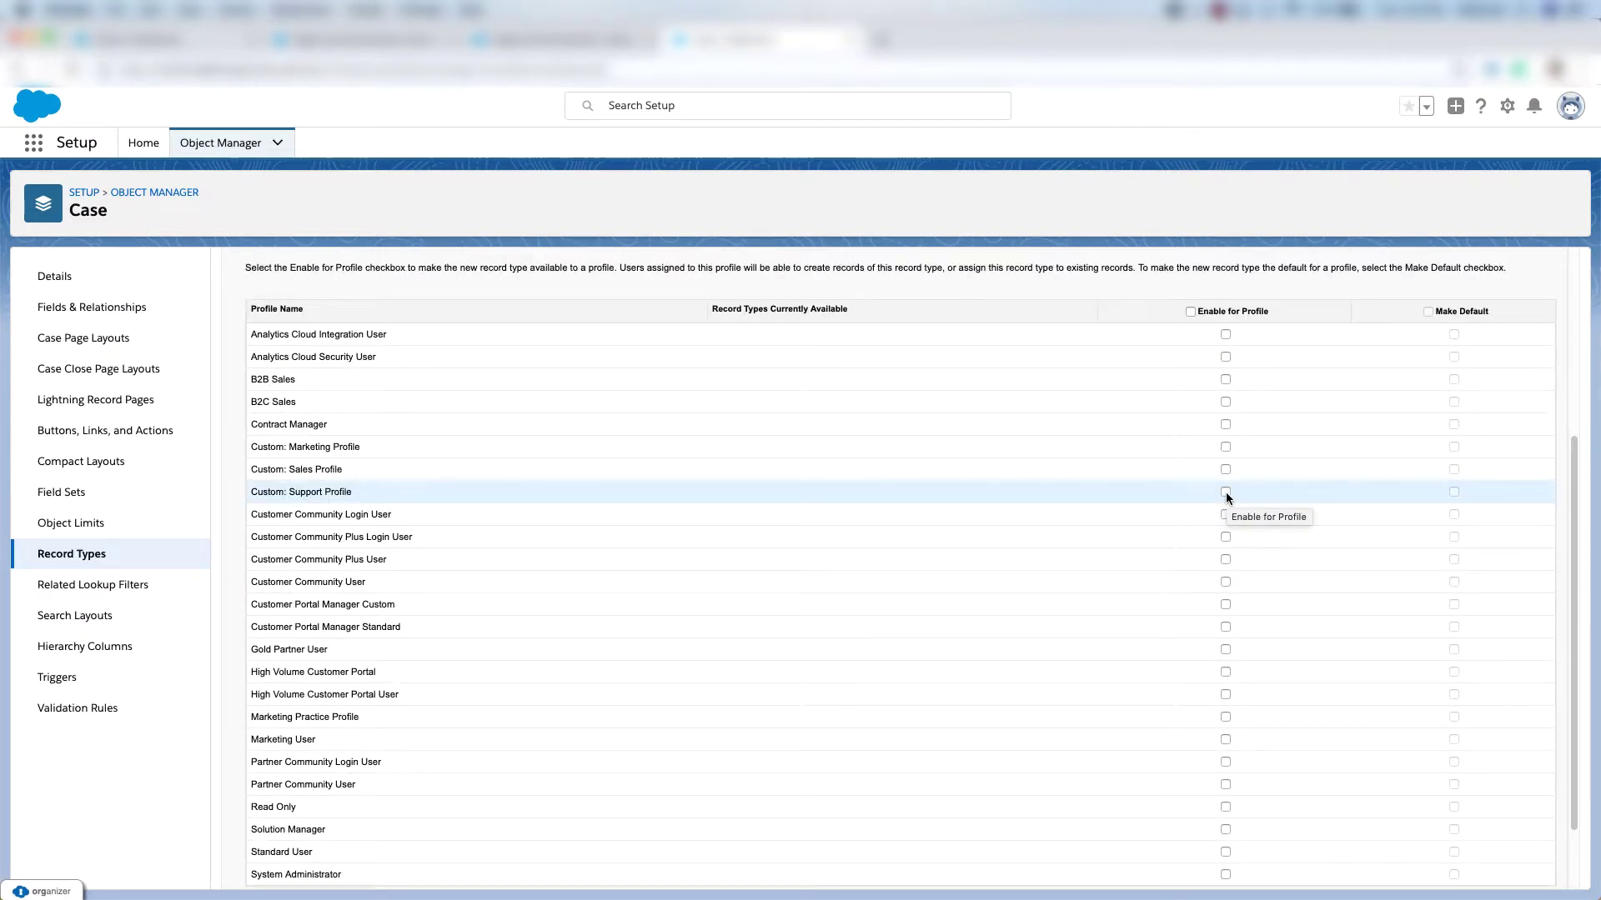
left_click(1225, 491)
scroll(1235, 768, "down", 1)
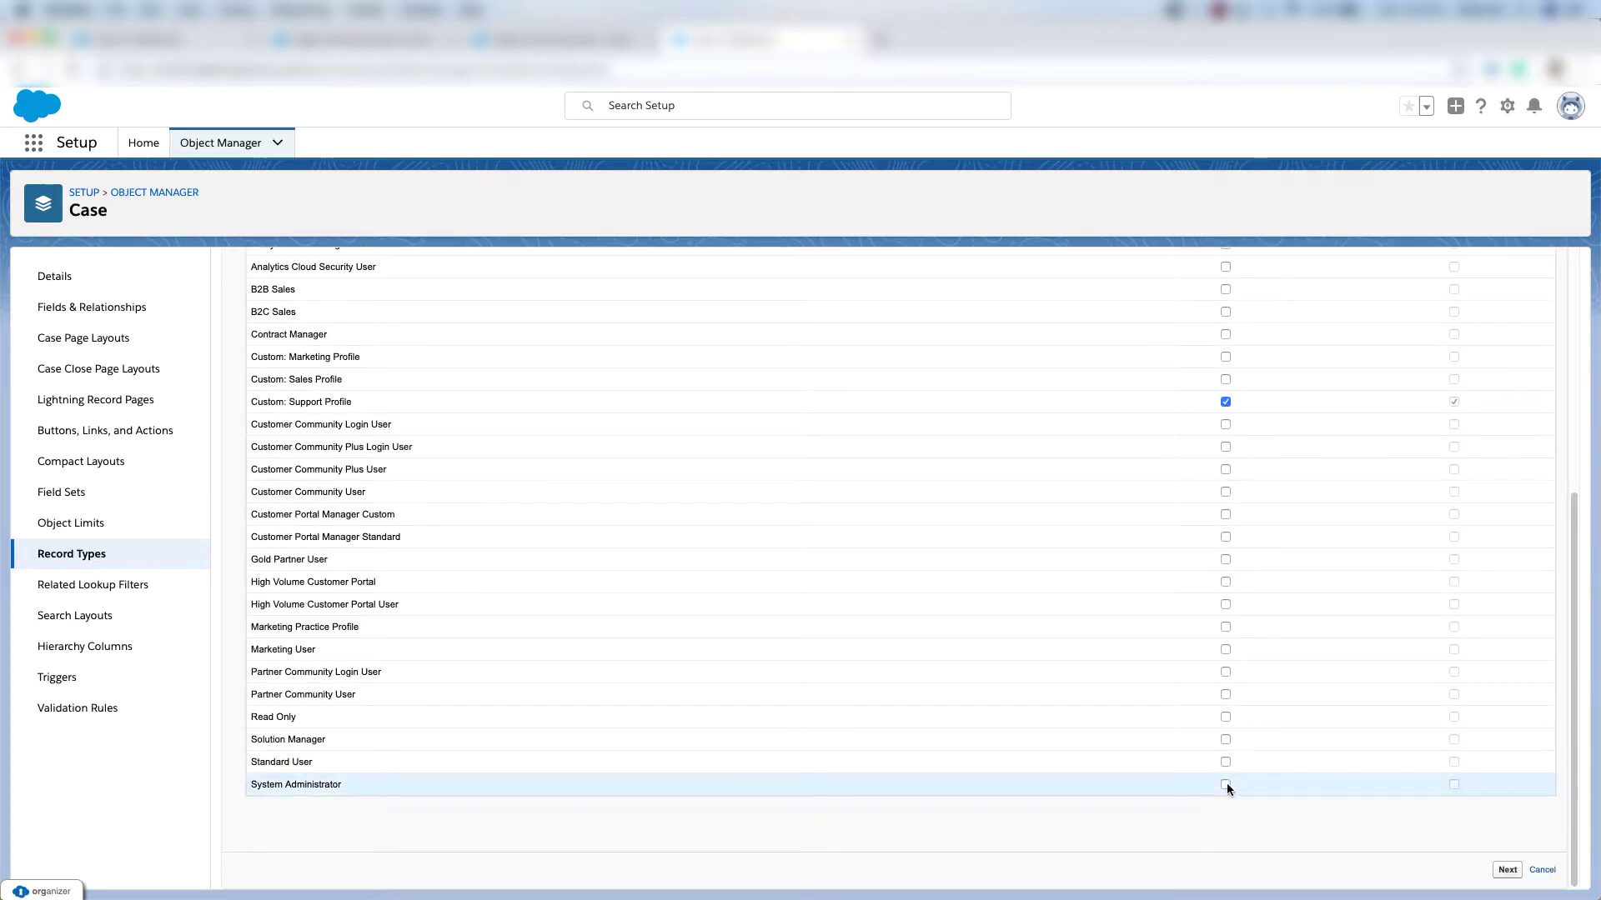
left_click(1508, 872)
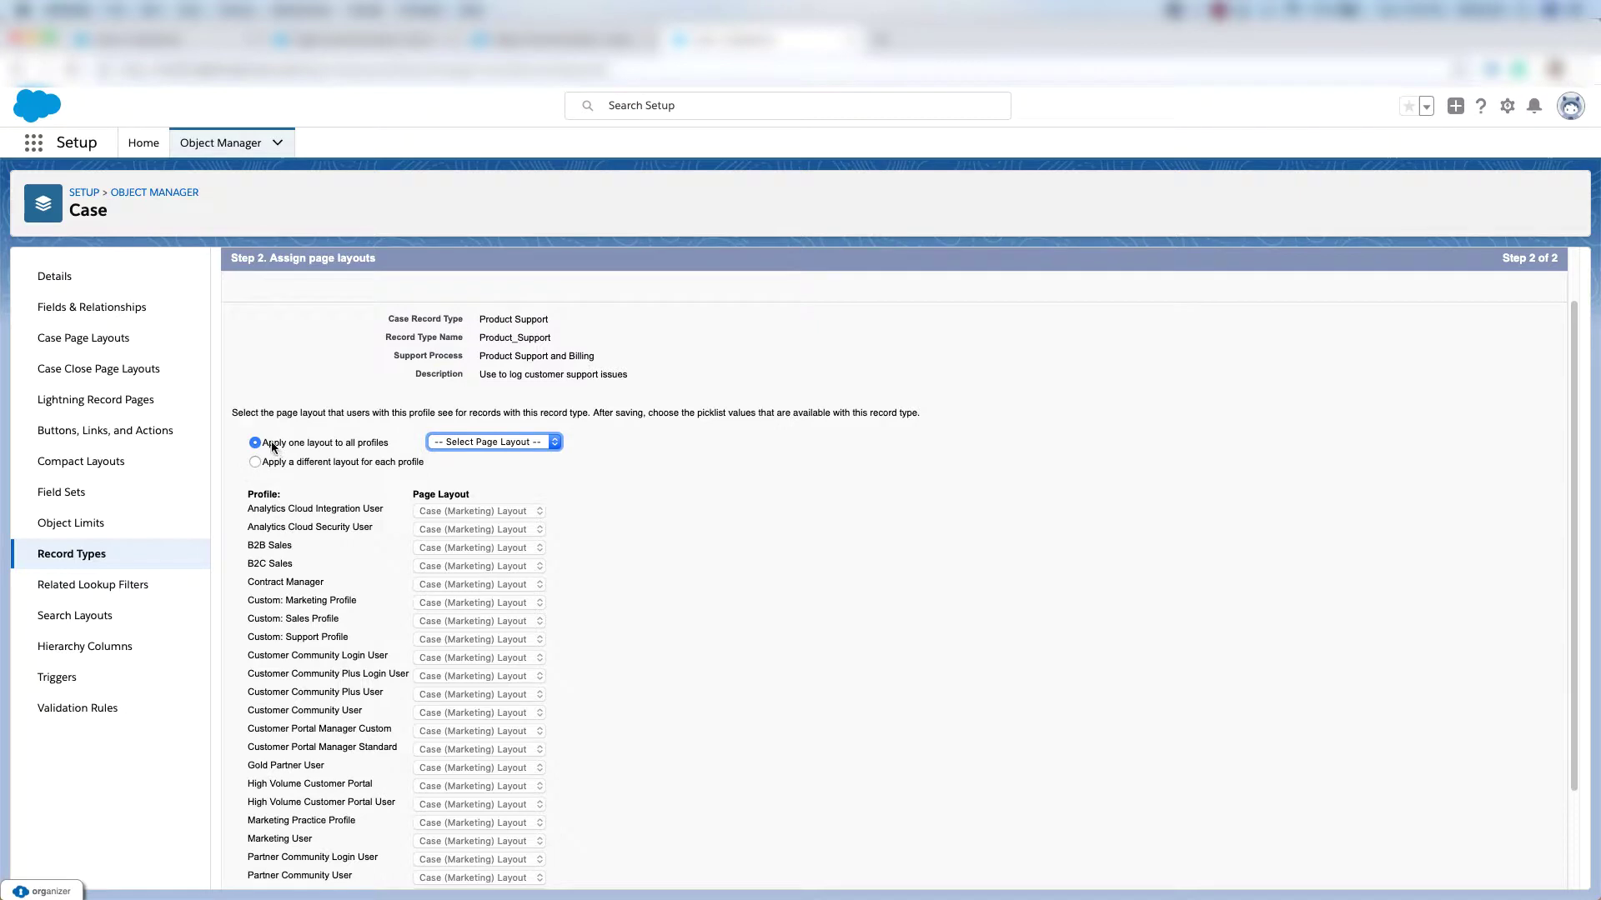
Assign the Case (Support) Layout to all profiles and save the record type.
left_click_drag(273, 443, 379, 448)
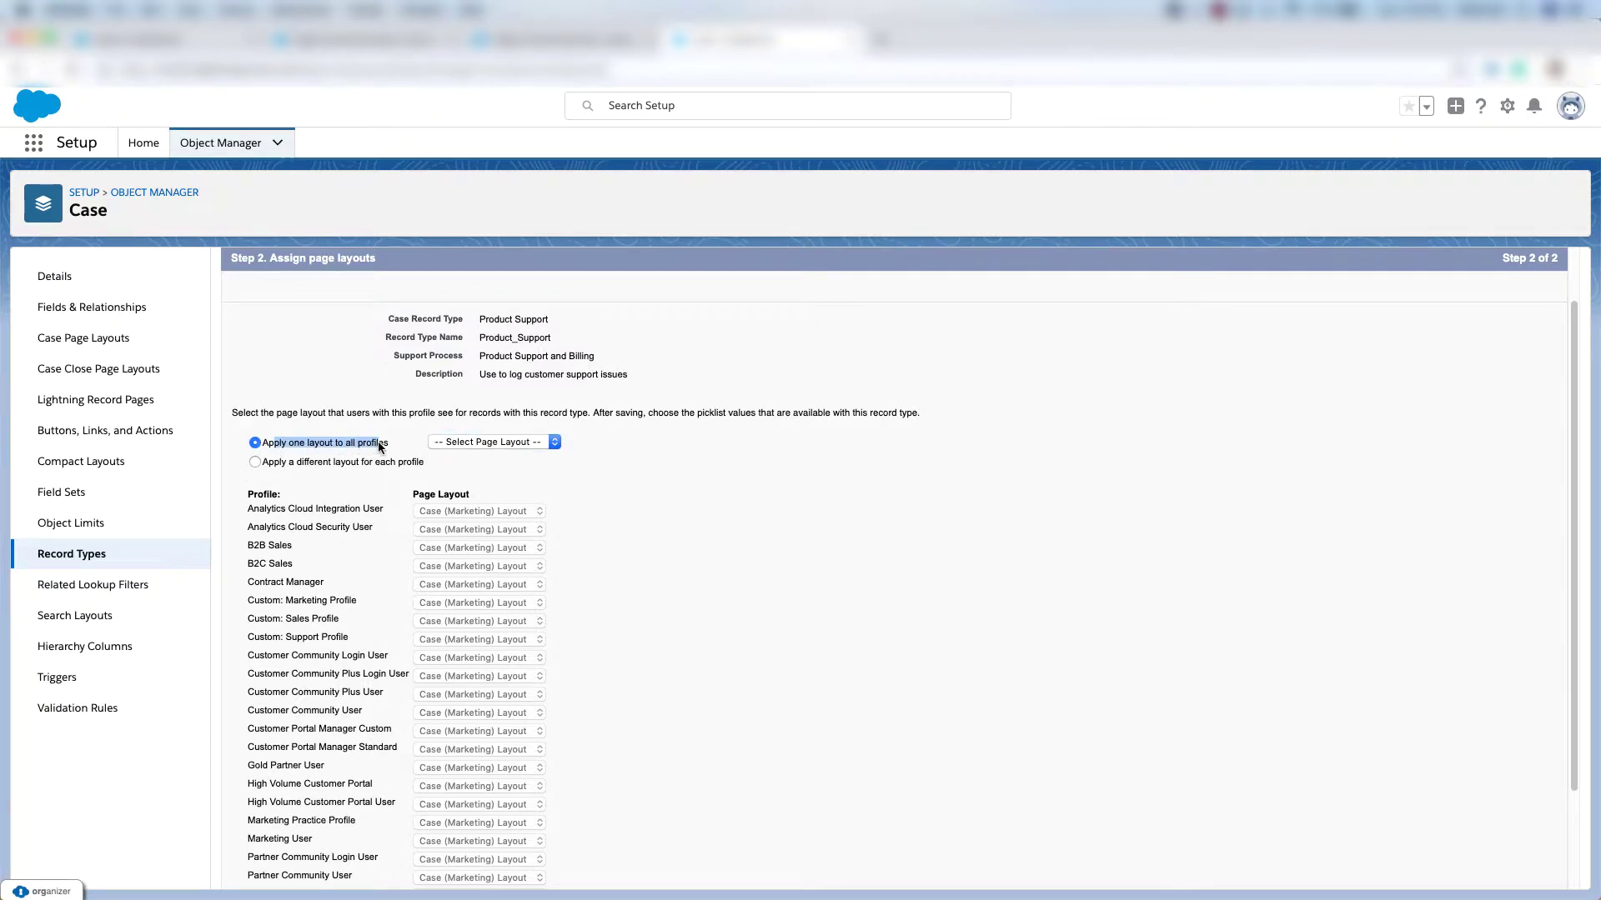
left_click(493, 442)
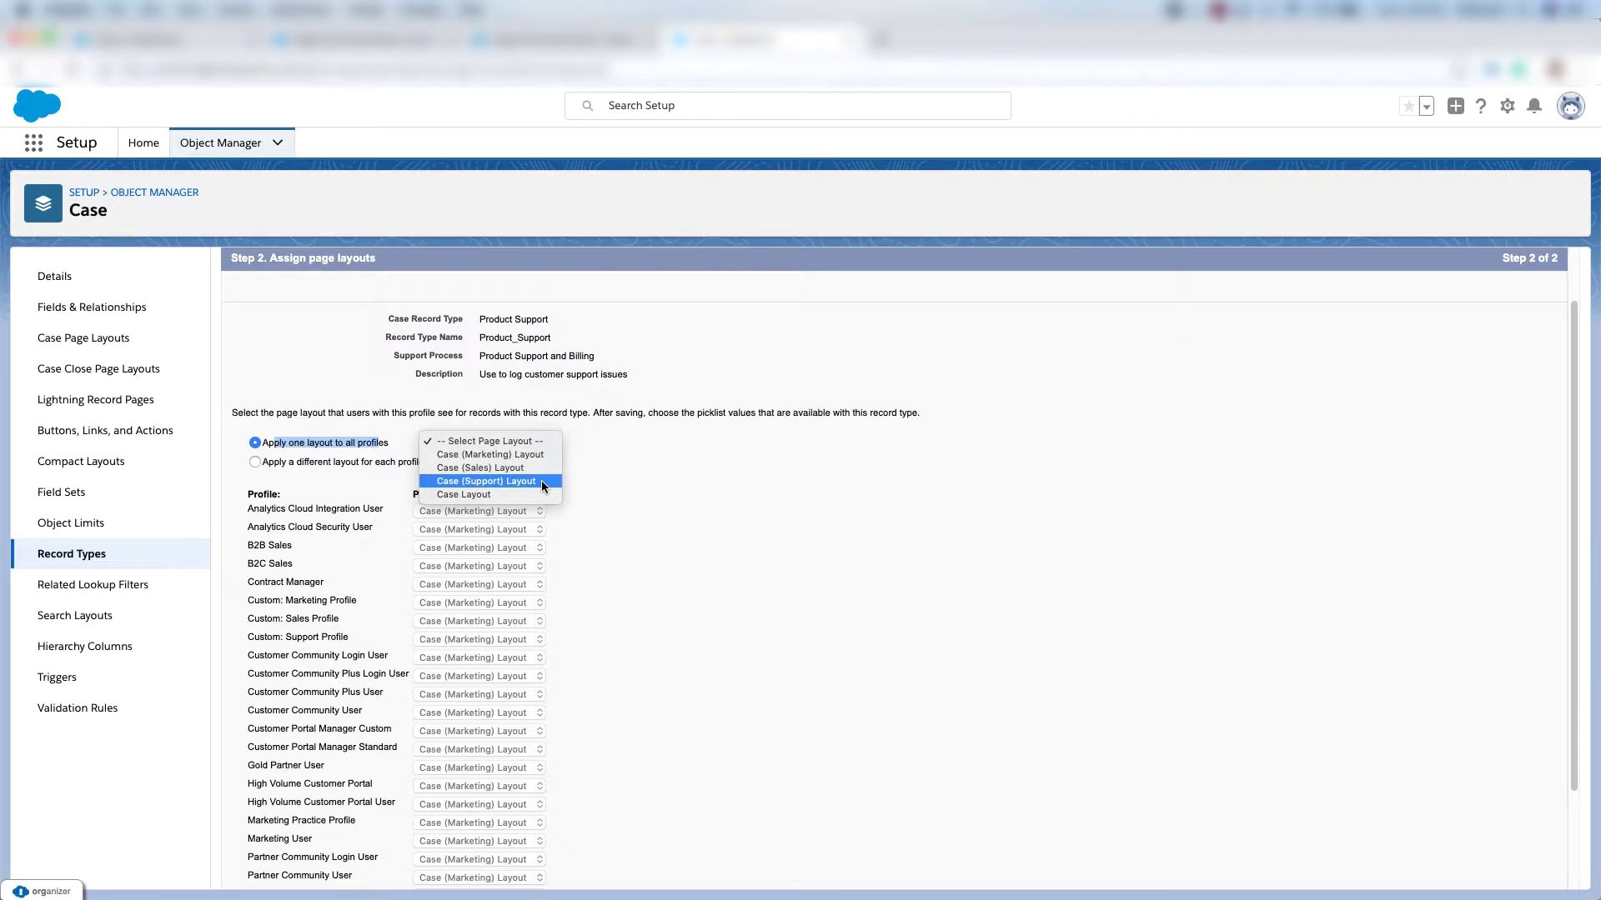
left_click(542, 481)
scroll(542, 480, "down", 3)
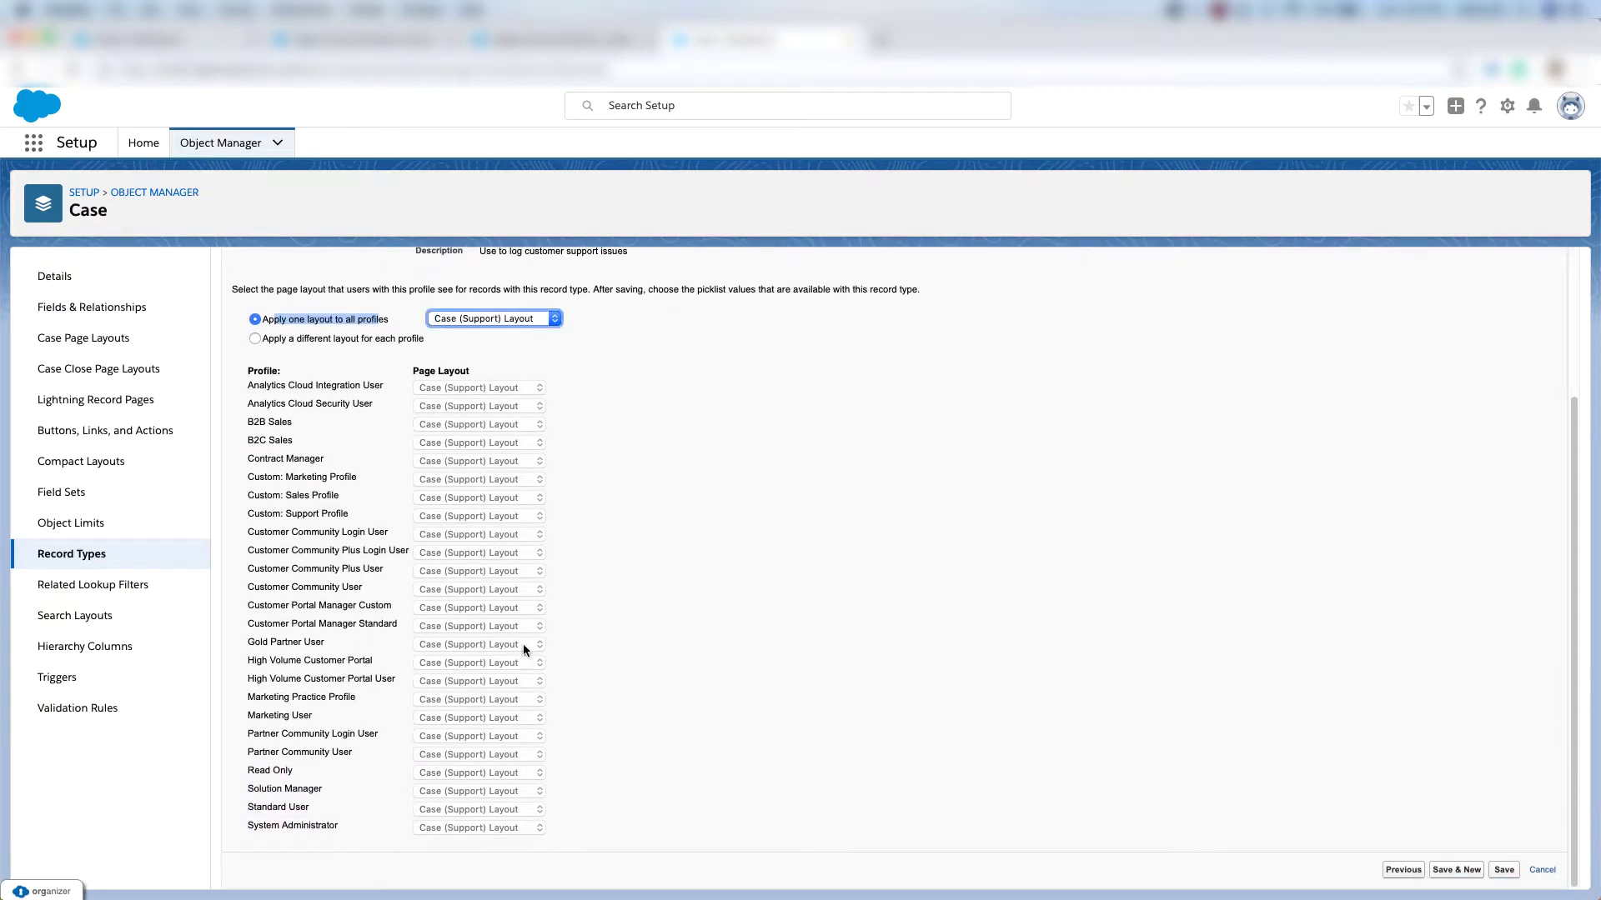
left_click(1503, 871)
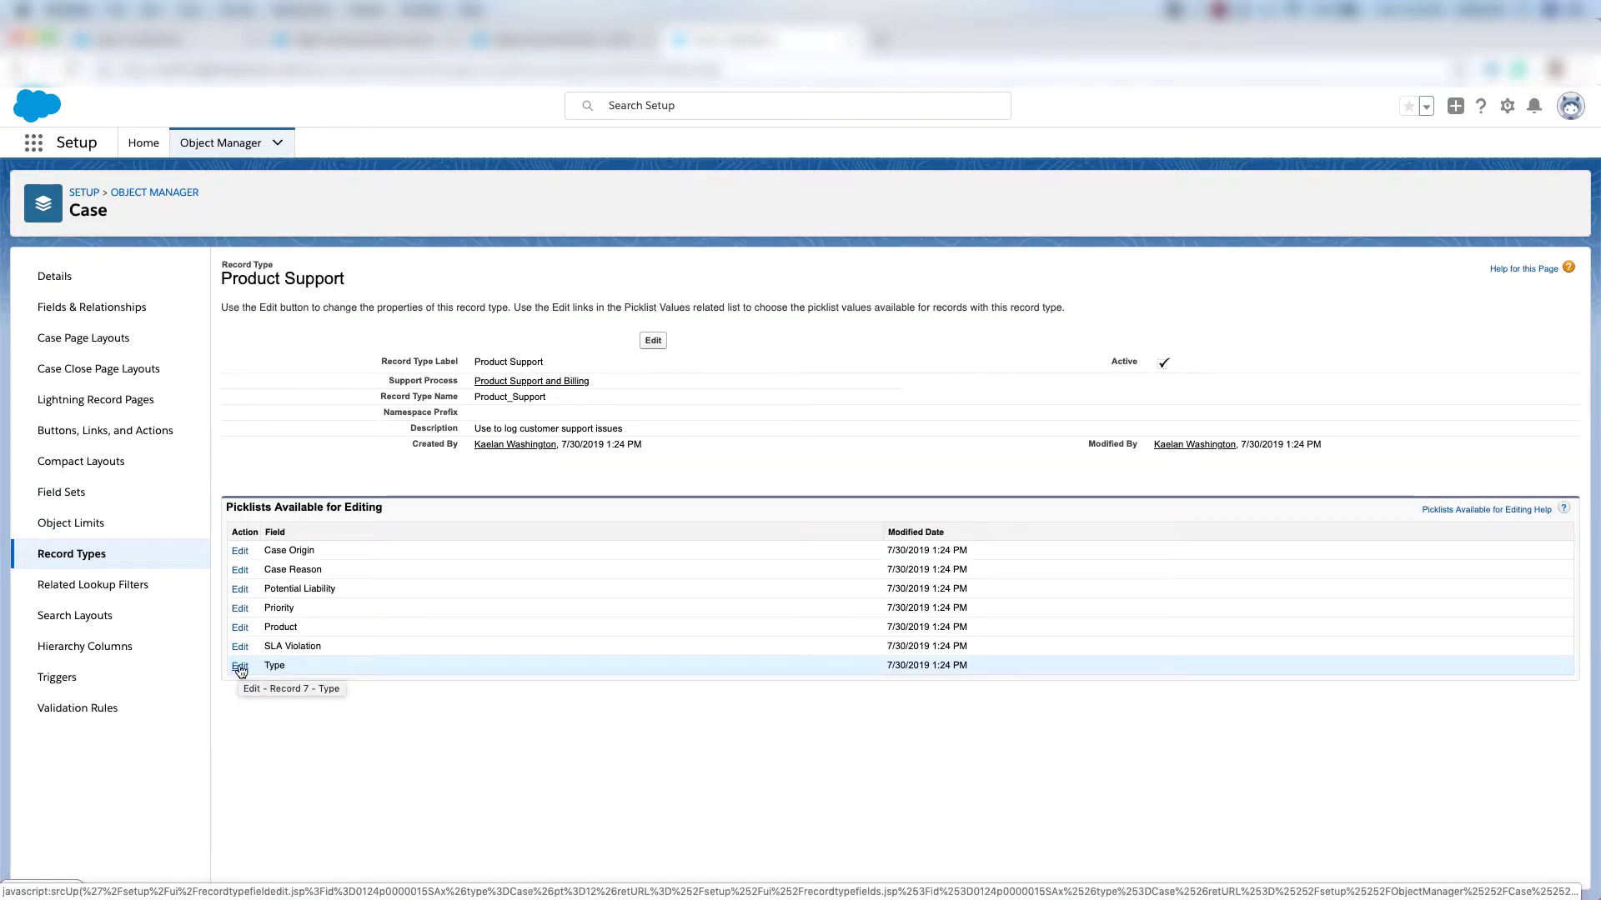
Remove Mechanical, Electrical, Structural, Refund, Credit Card and Subscription from its Type picklist.
left_click(240, 667)
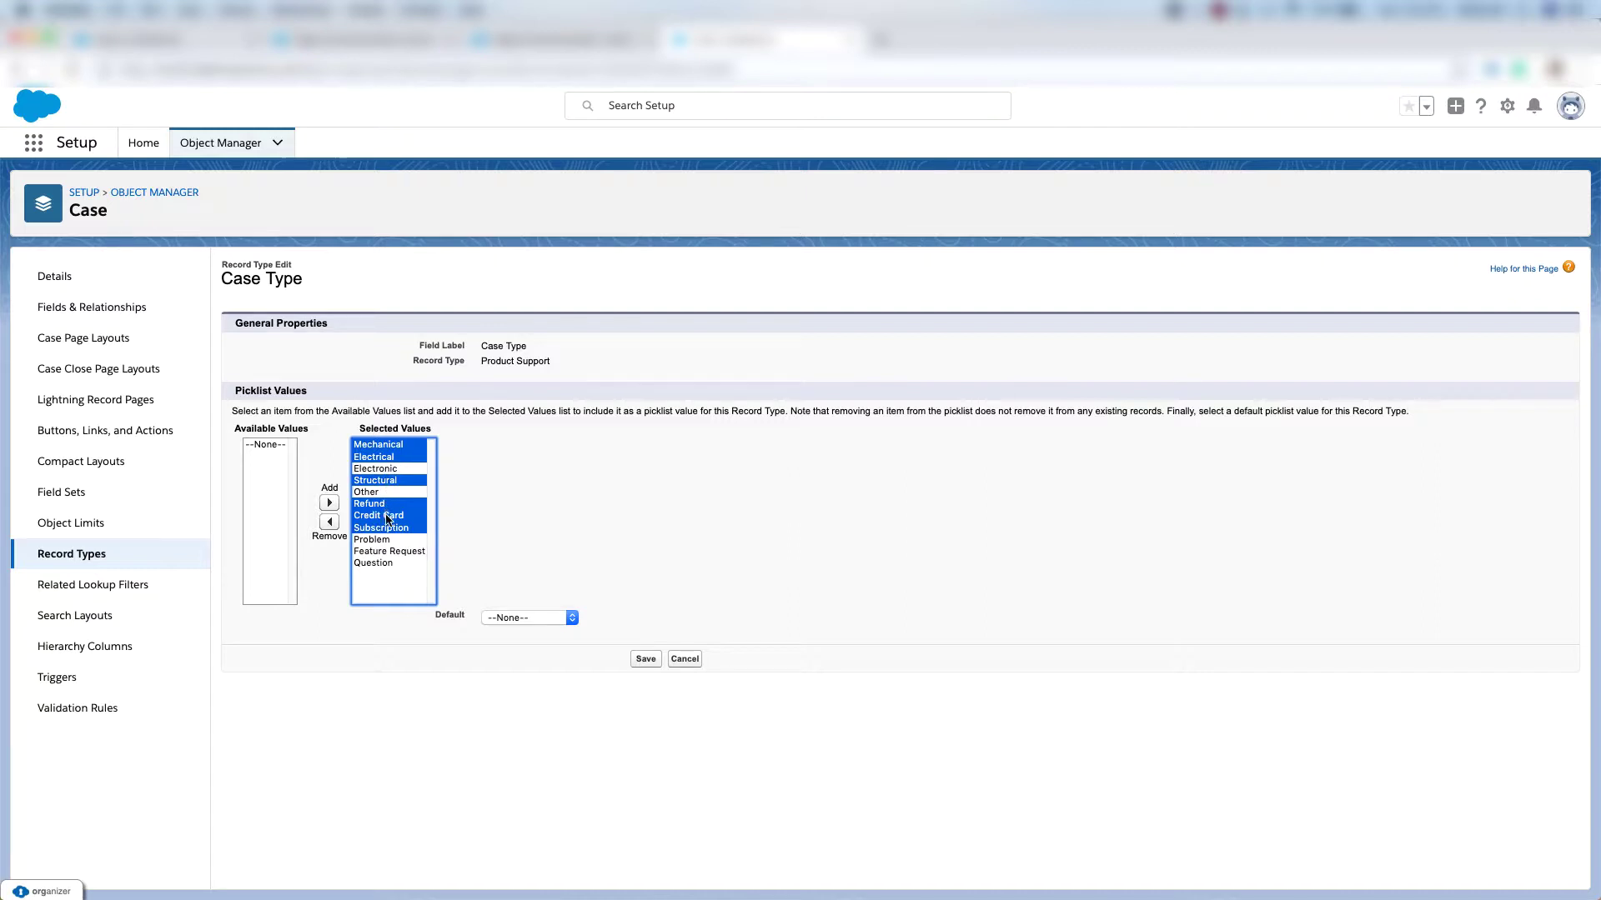
left_click(329, 525)
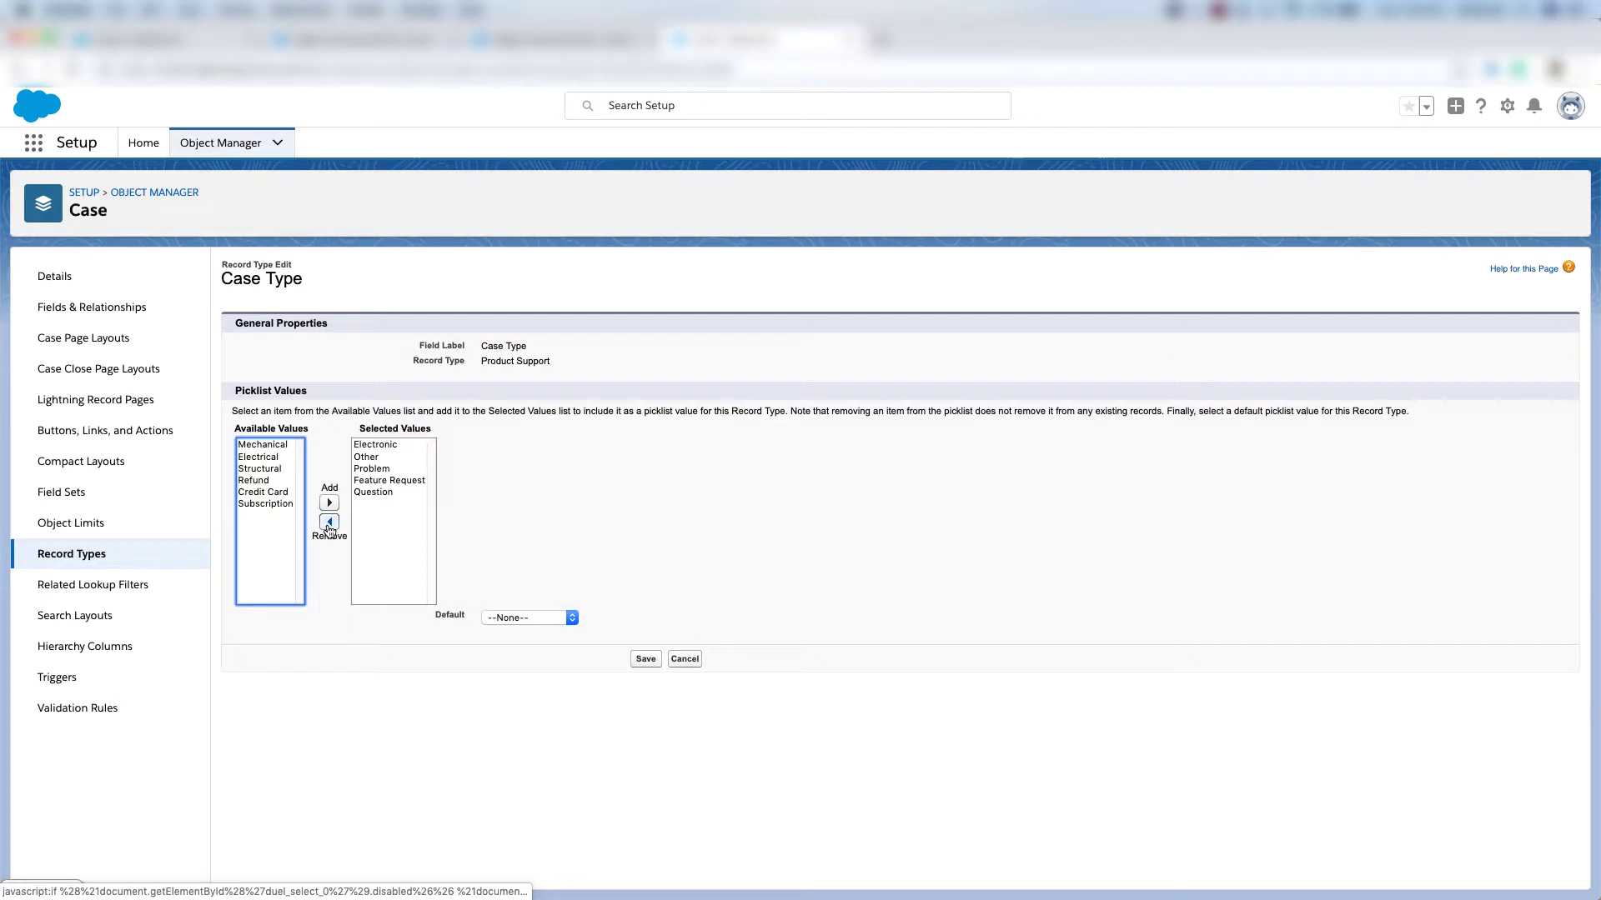
left_click(646, 660)
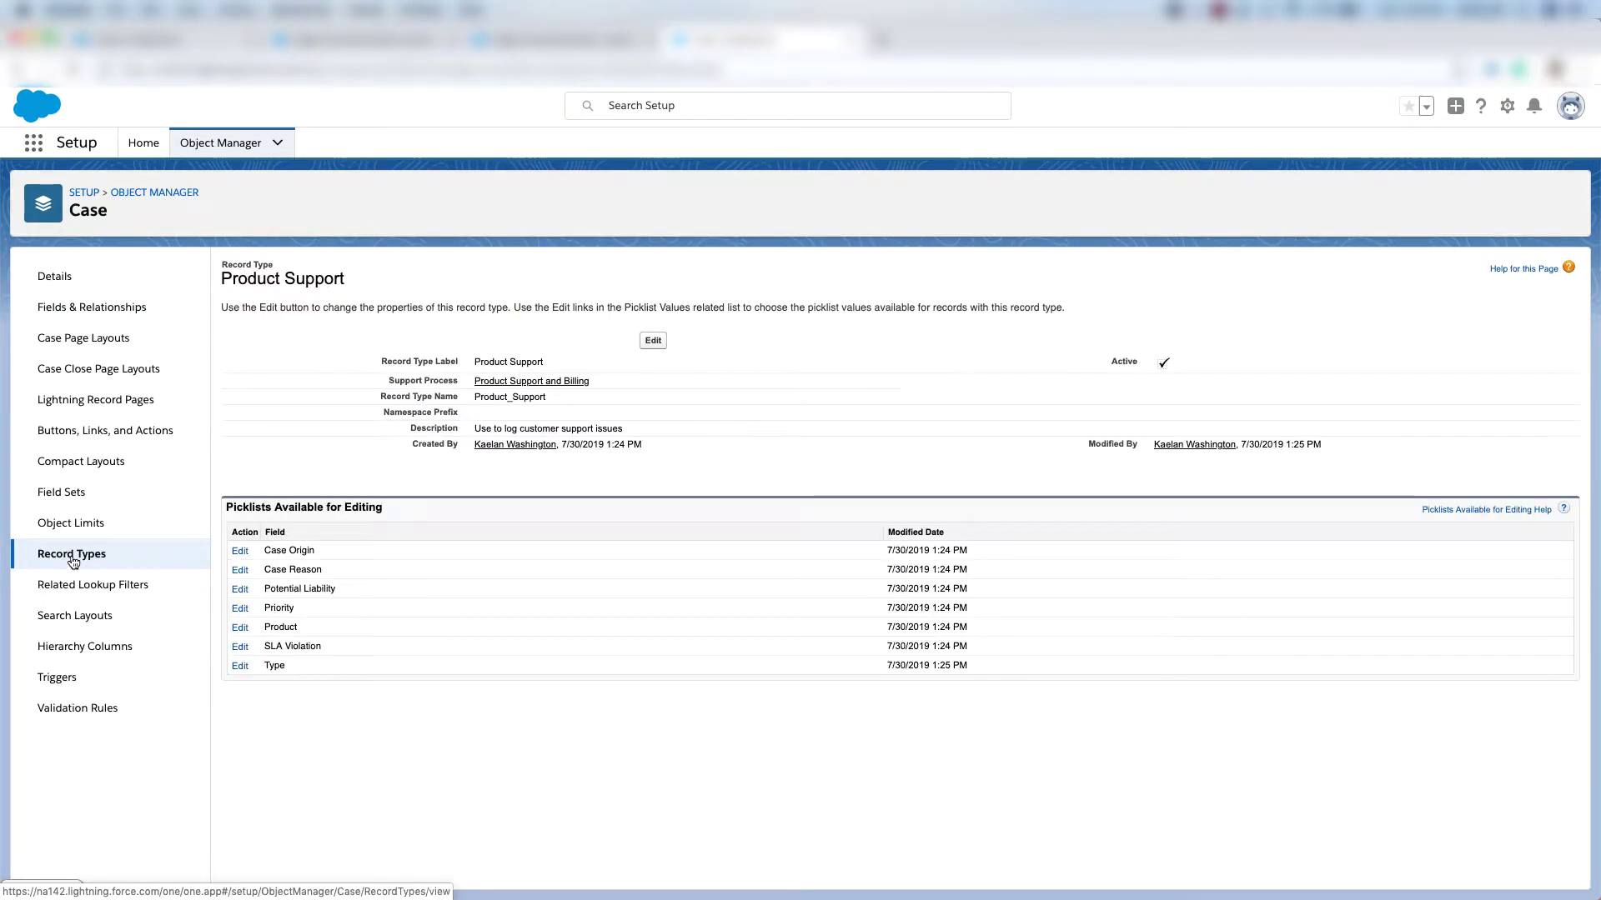
left_click(73, 559)
Define a Billing case record type on Product Support and Billing for Support Profile and System Administrator.
left_click(1405, 274)
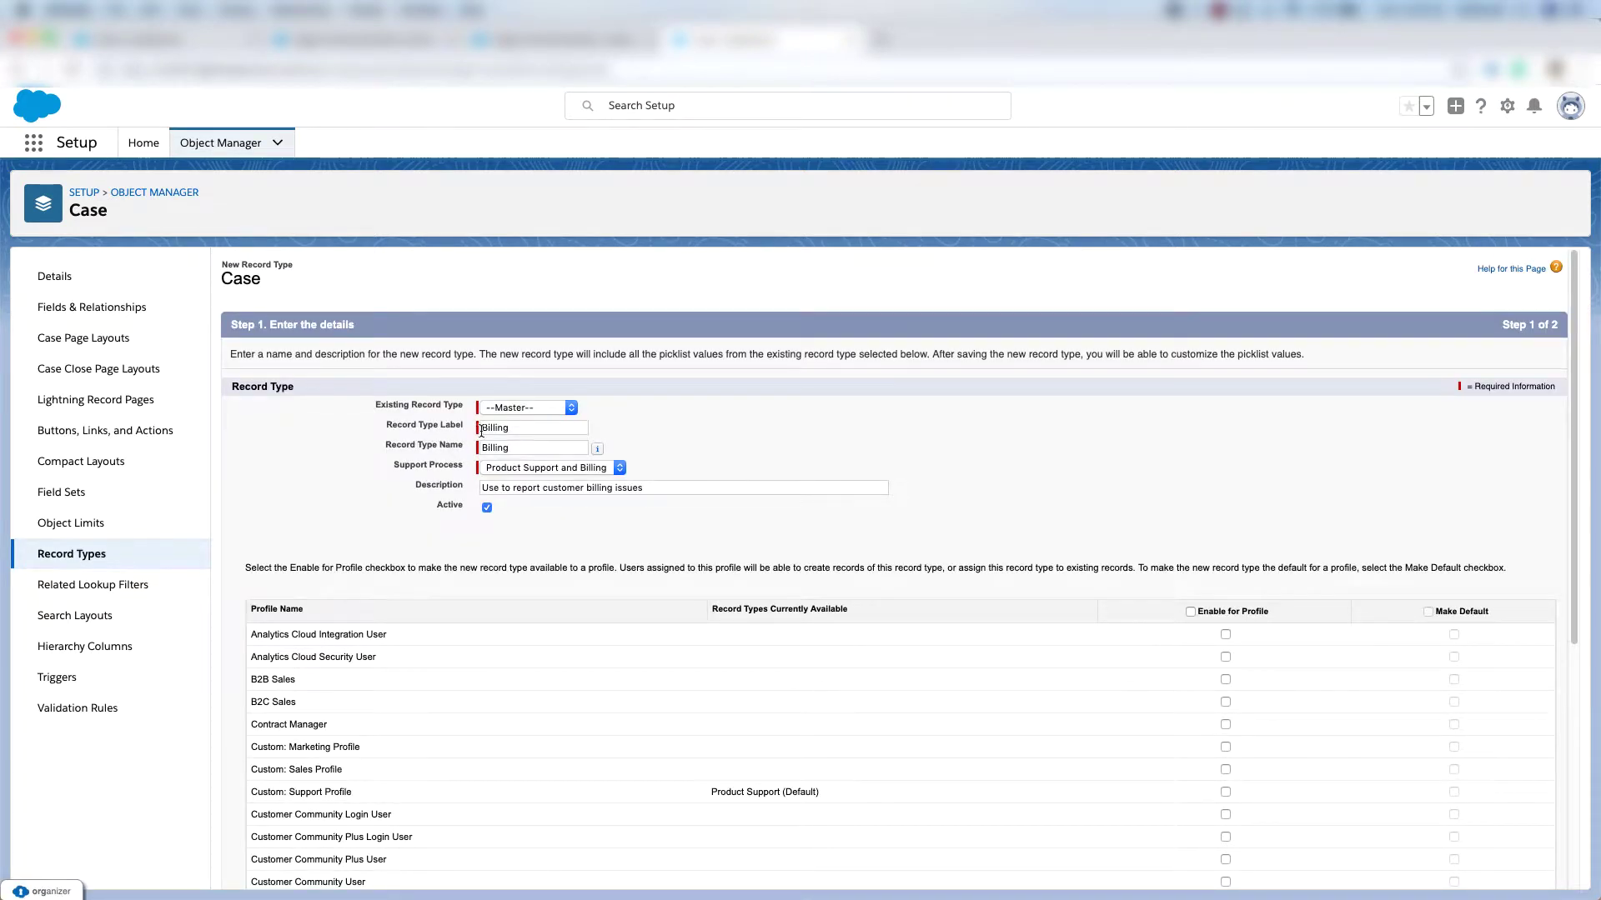
left_click(538, 467)
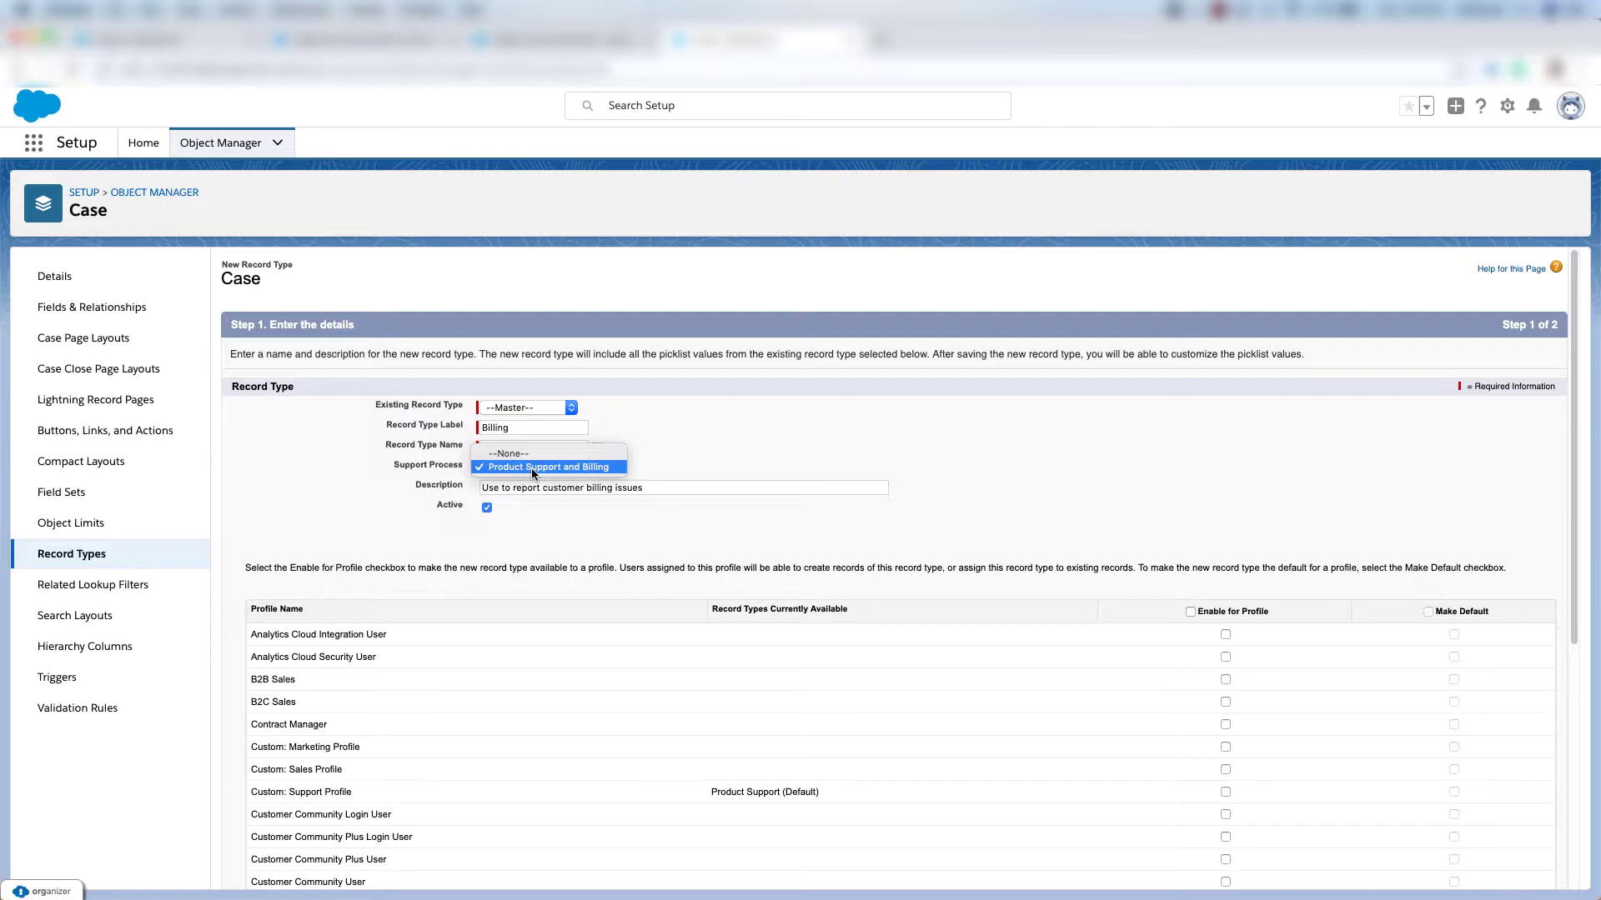
left_click(596, 468)
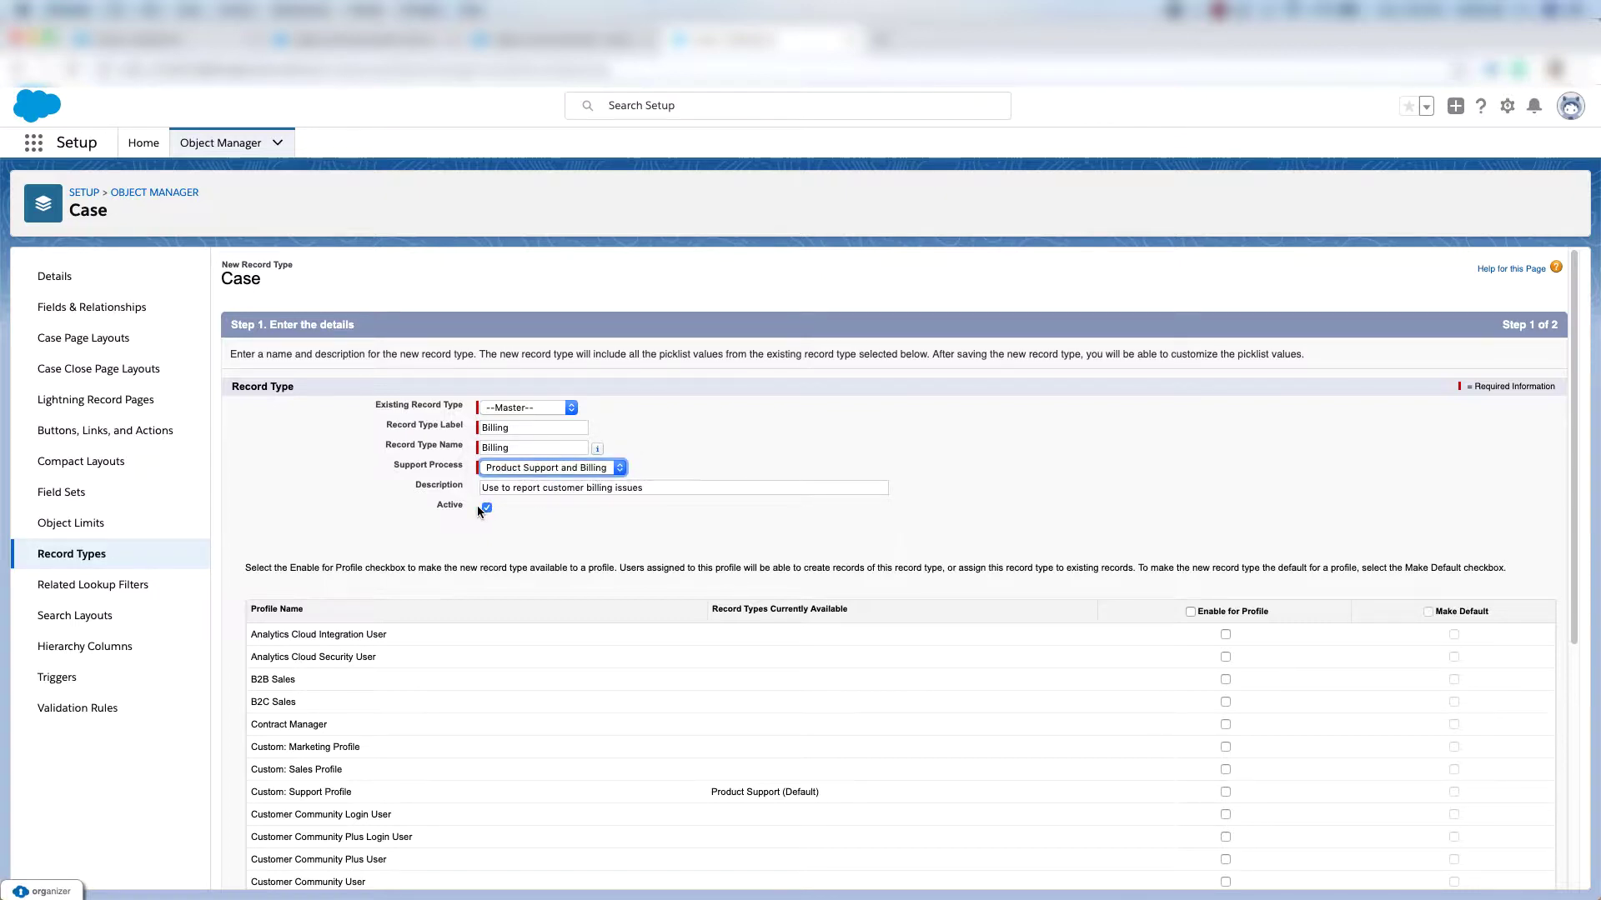
scroll(1193, 460, "down", 2)
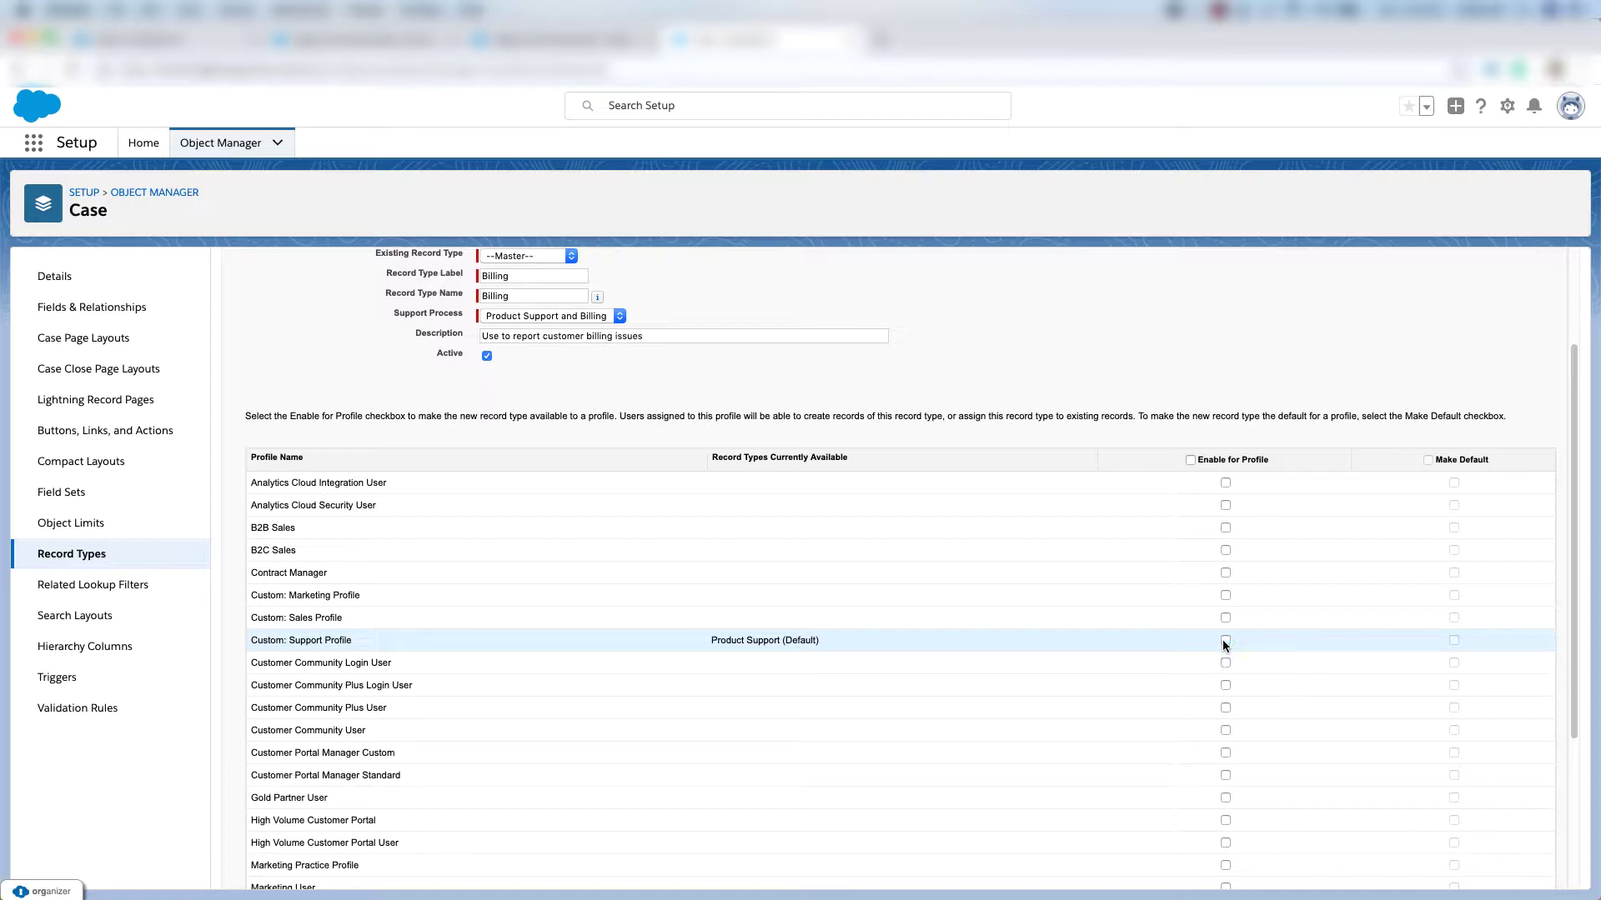
scroll(1225, 716, "down", 3)
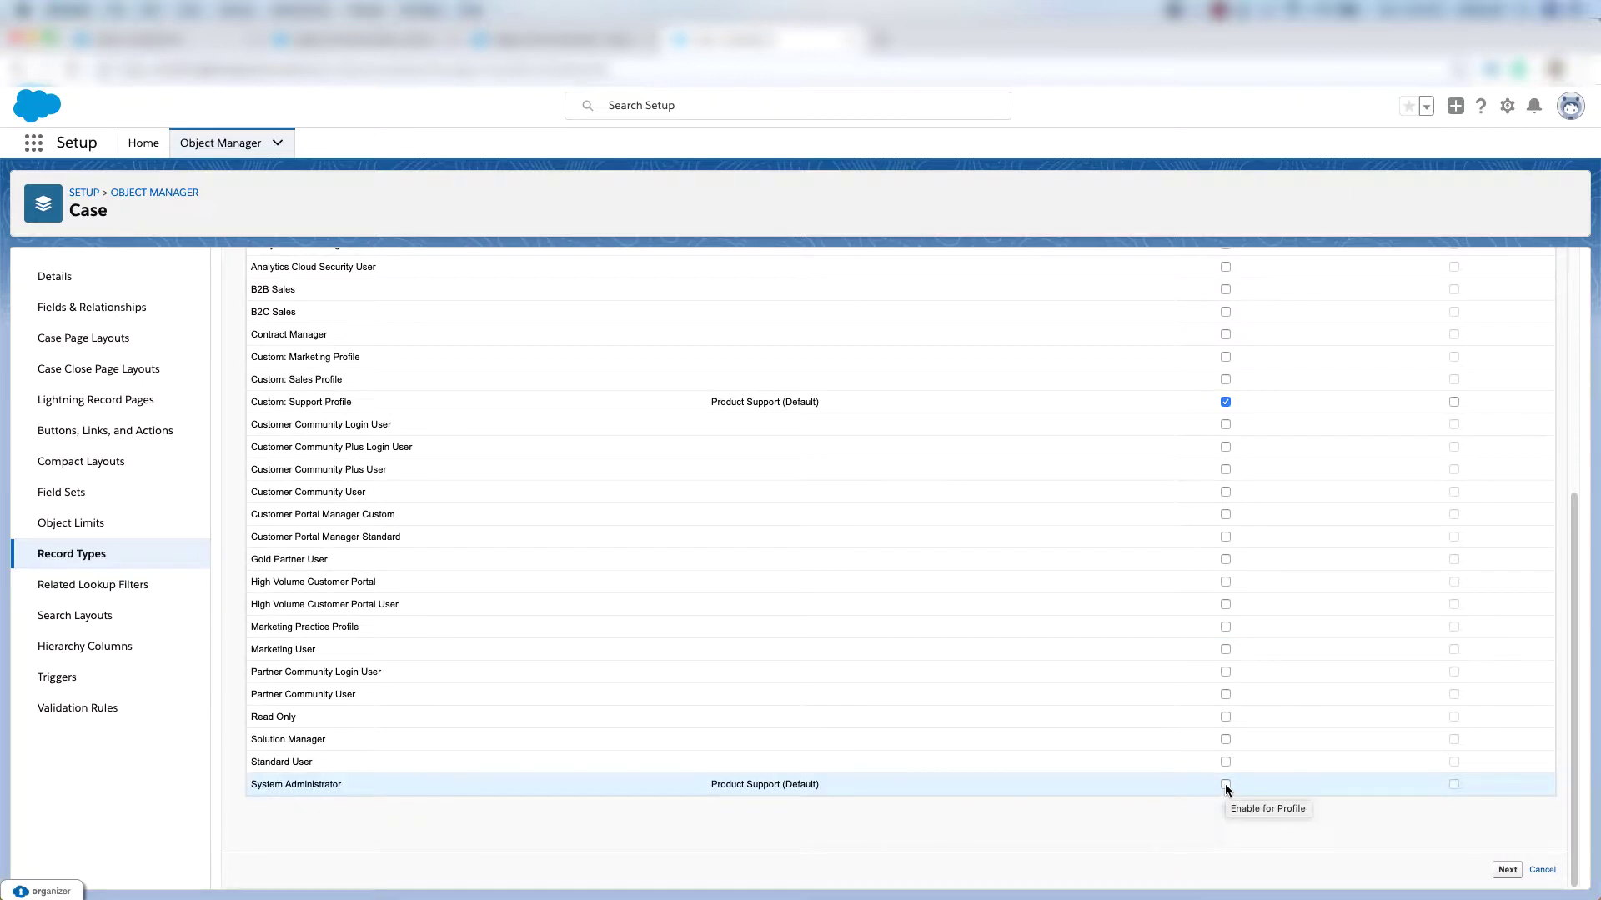
left_click(1225, 785)
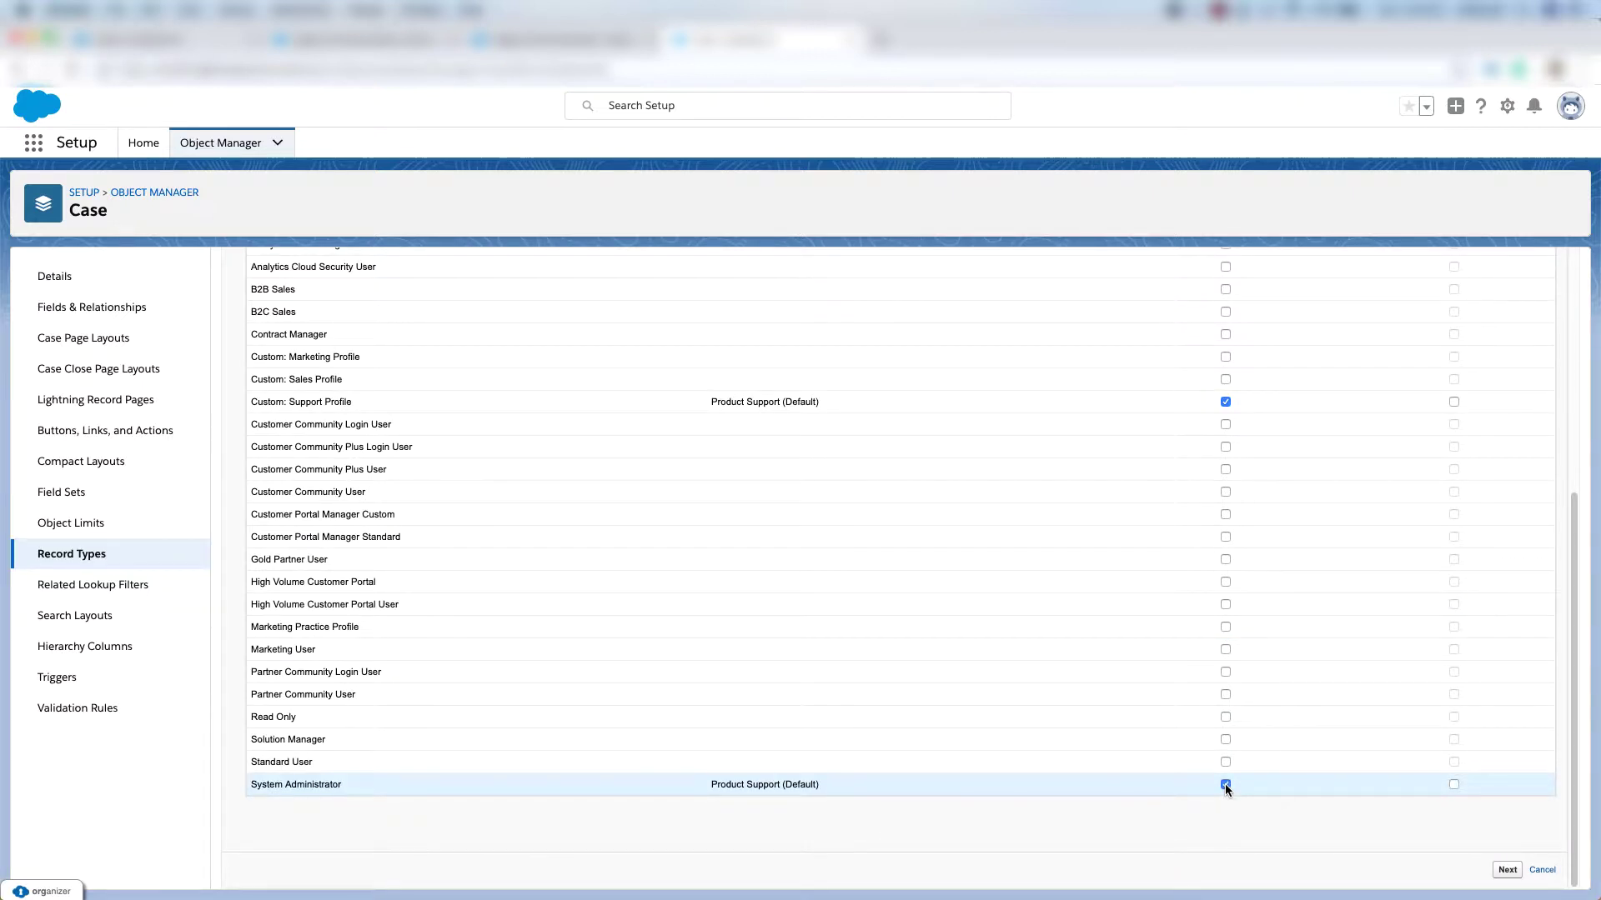
left_click(1507, 871)
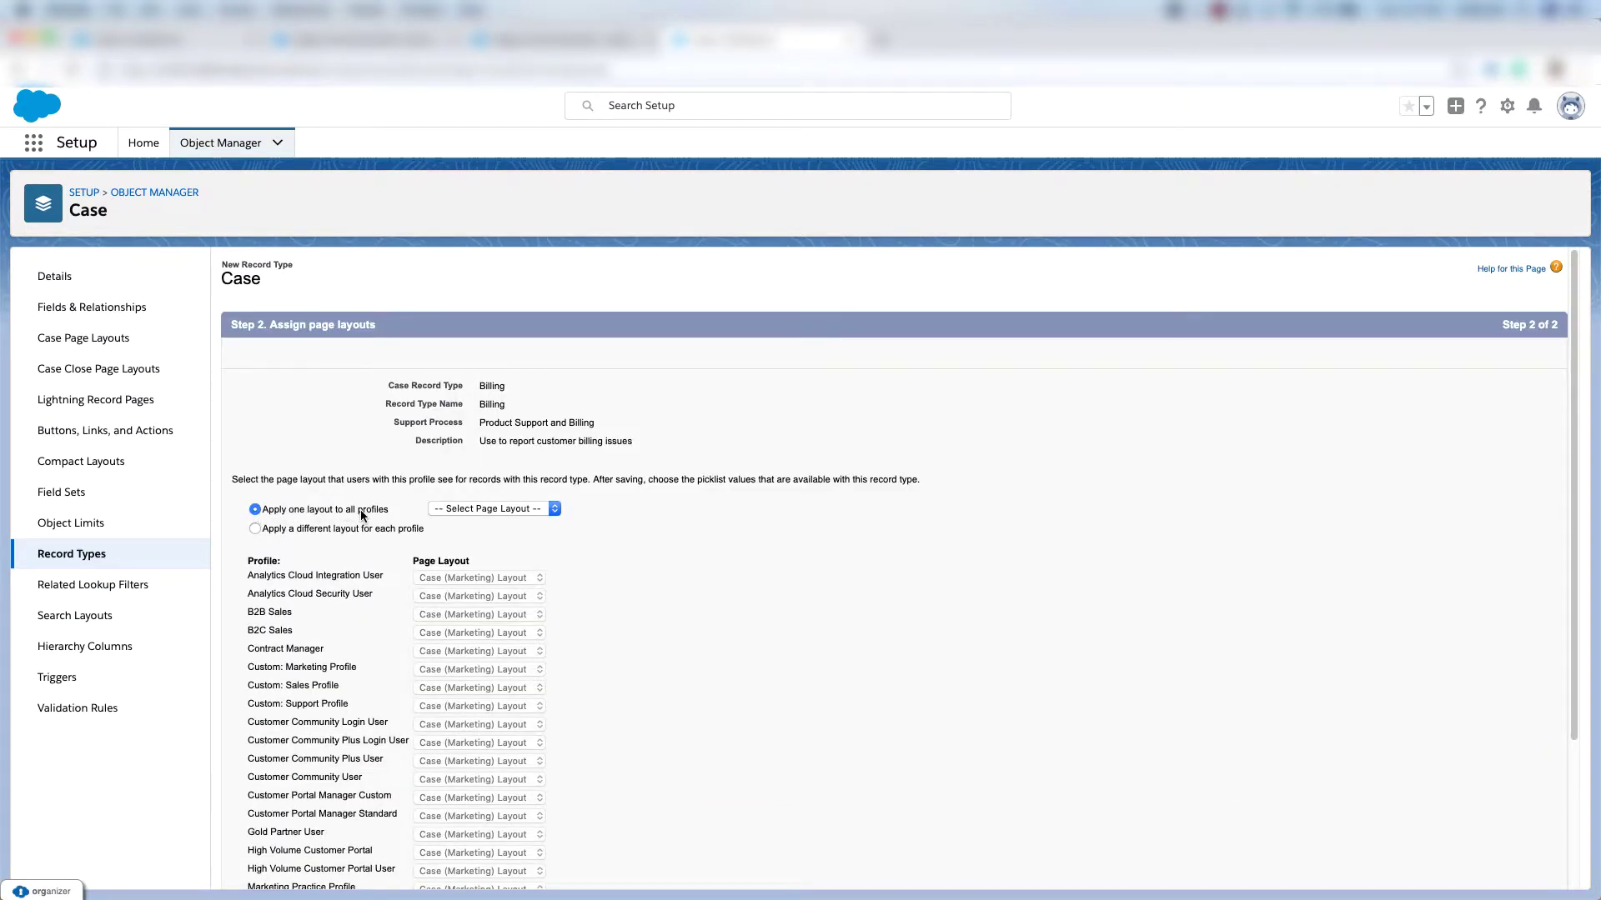
Assign the Case (Support) Layout to all profiles and save the Billing record type.
left_click(491, 509)
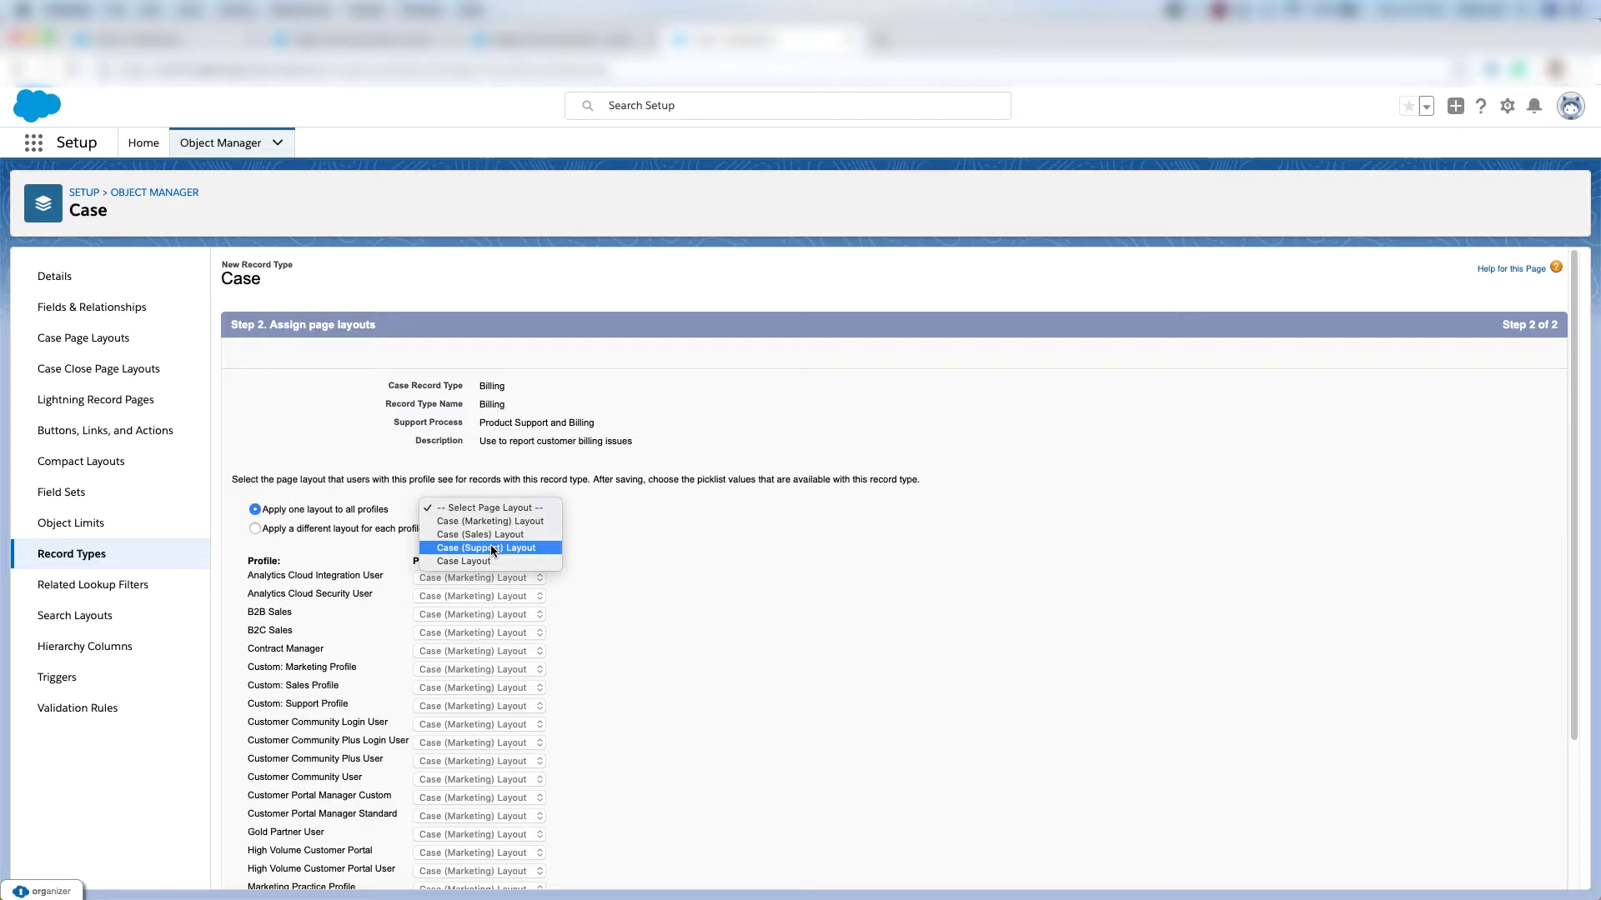
left_click(490, 548)
scroll(490, 543, "down", 3)
left_click(1503, 871)
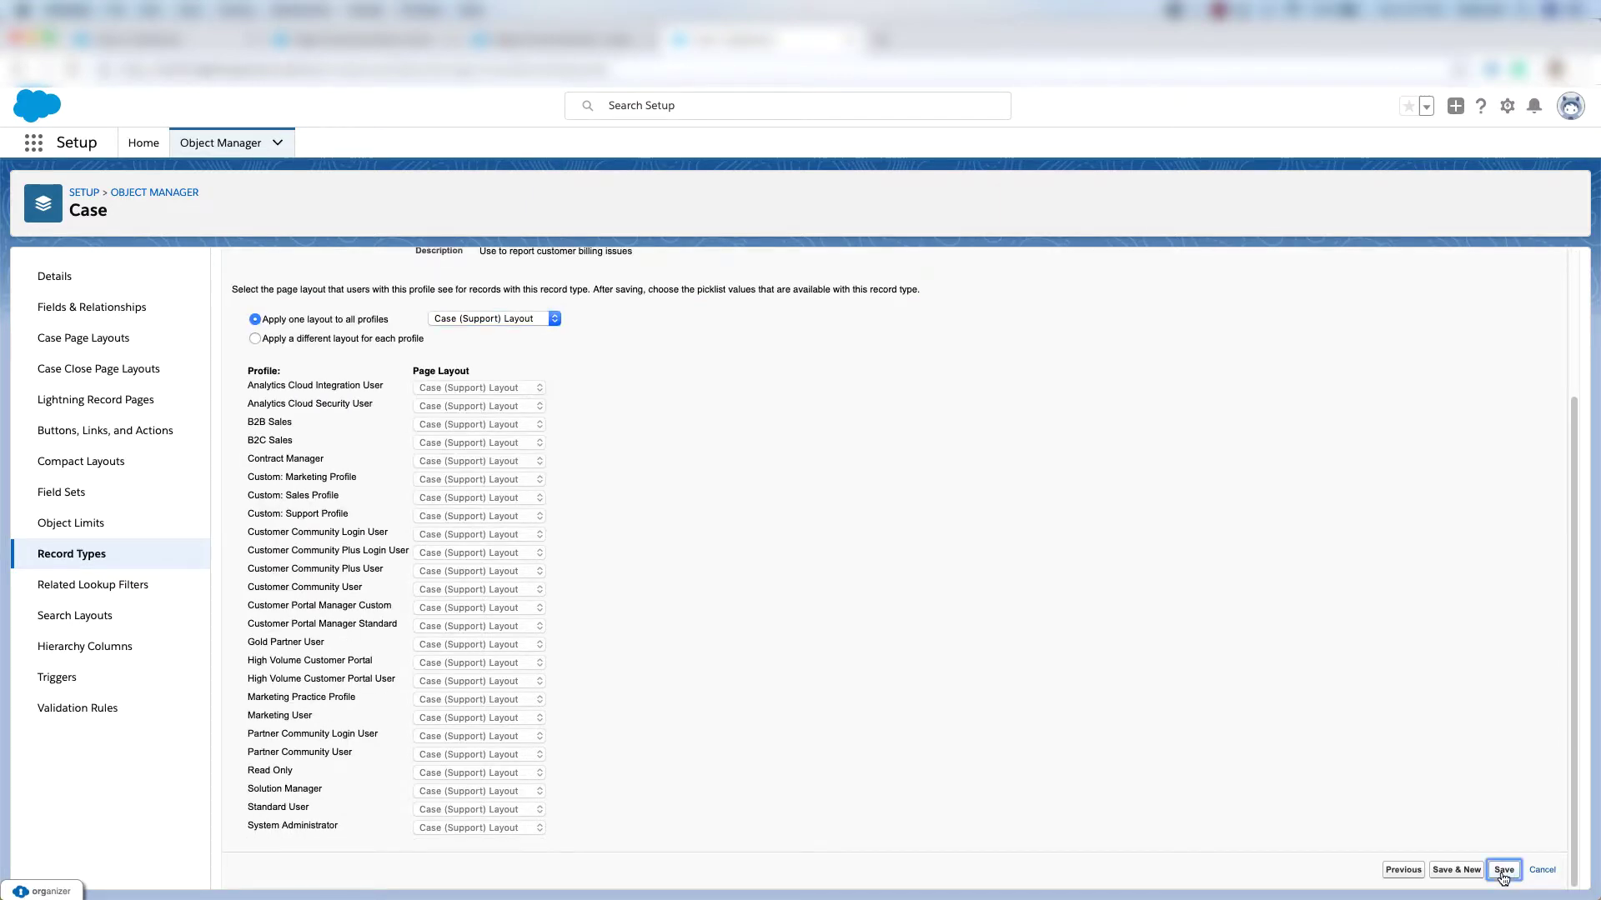
Remove Mechanical, Electrical, Structural and Feature Request from Billing's Type picklist.
left_click(240, 667)
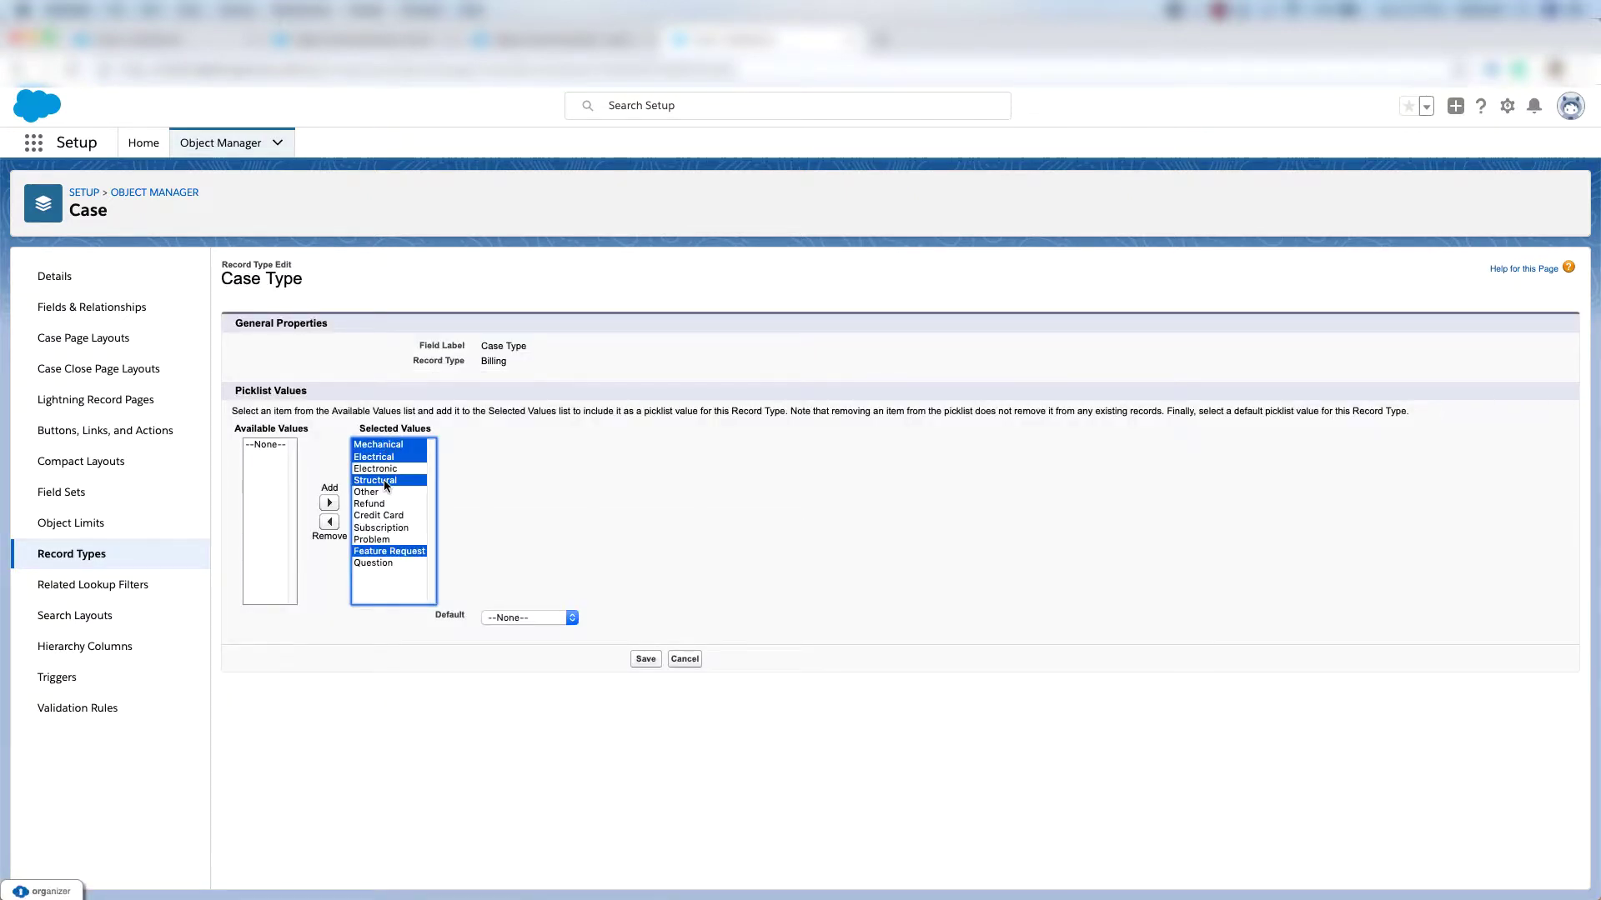
left_click(330, 522)
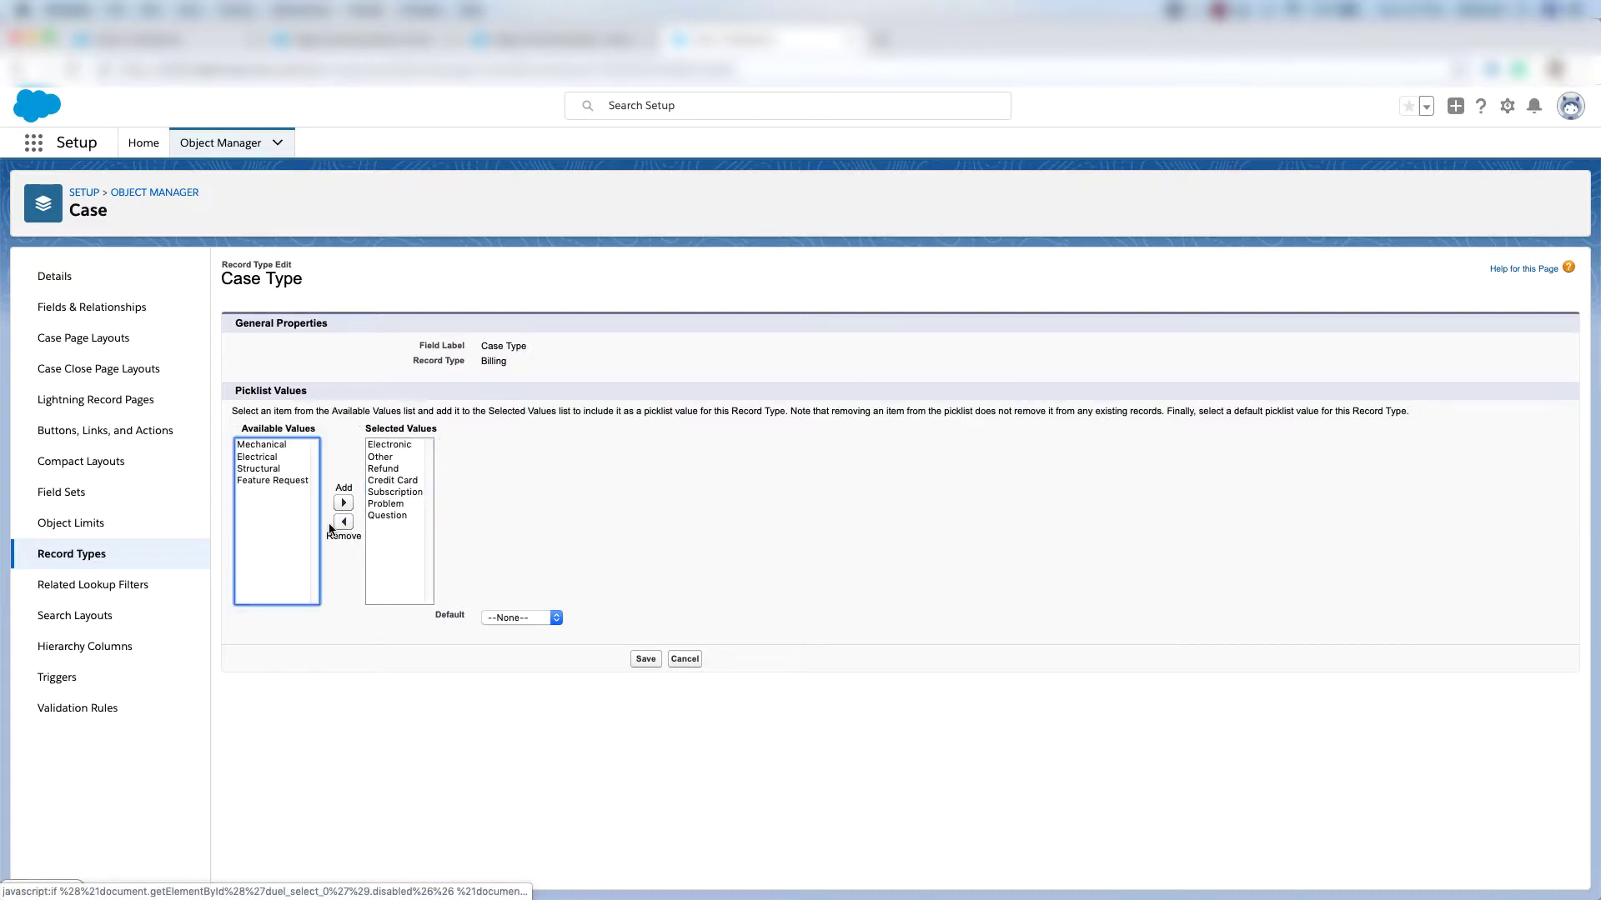
left_click(645, 659)
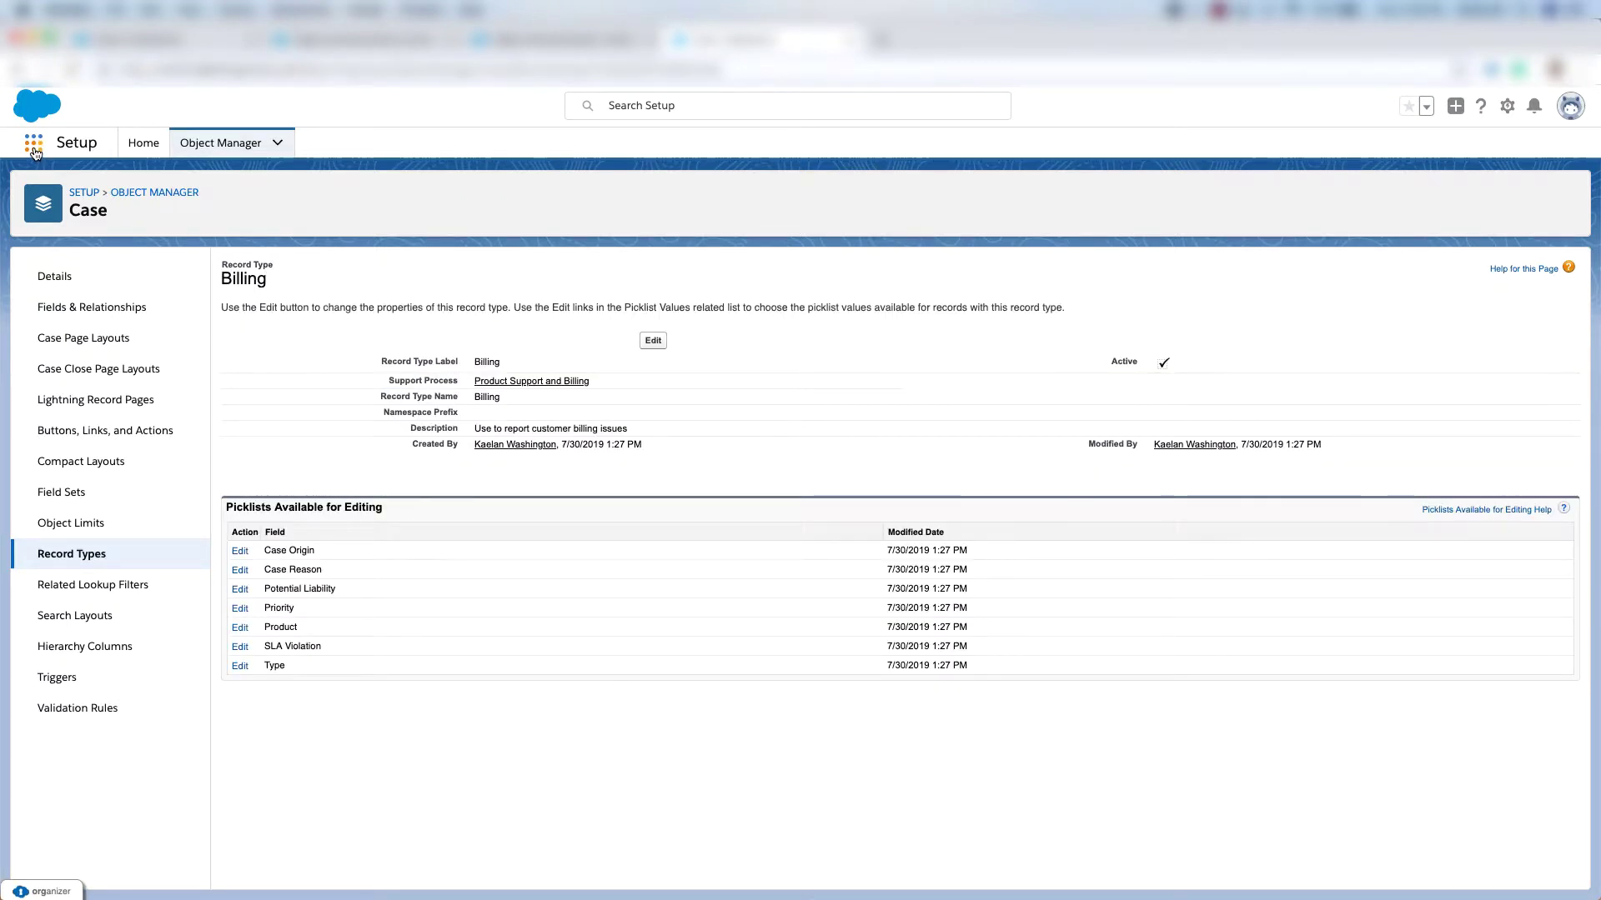
Switch to the Service app and open the Edge Communications account.
left_click(34, 149)
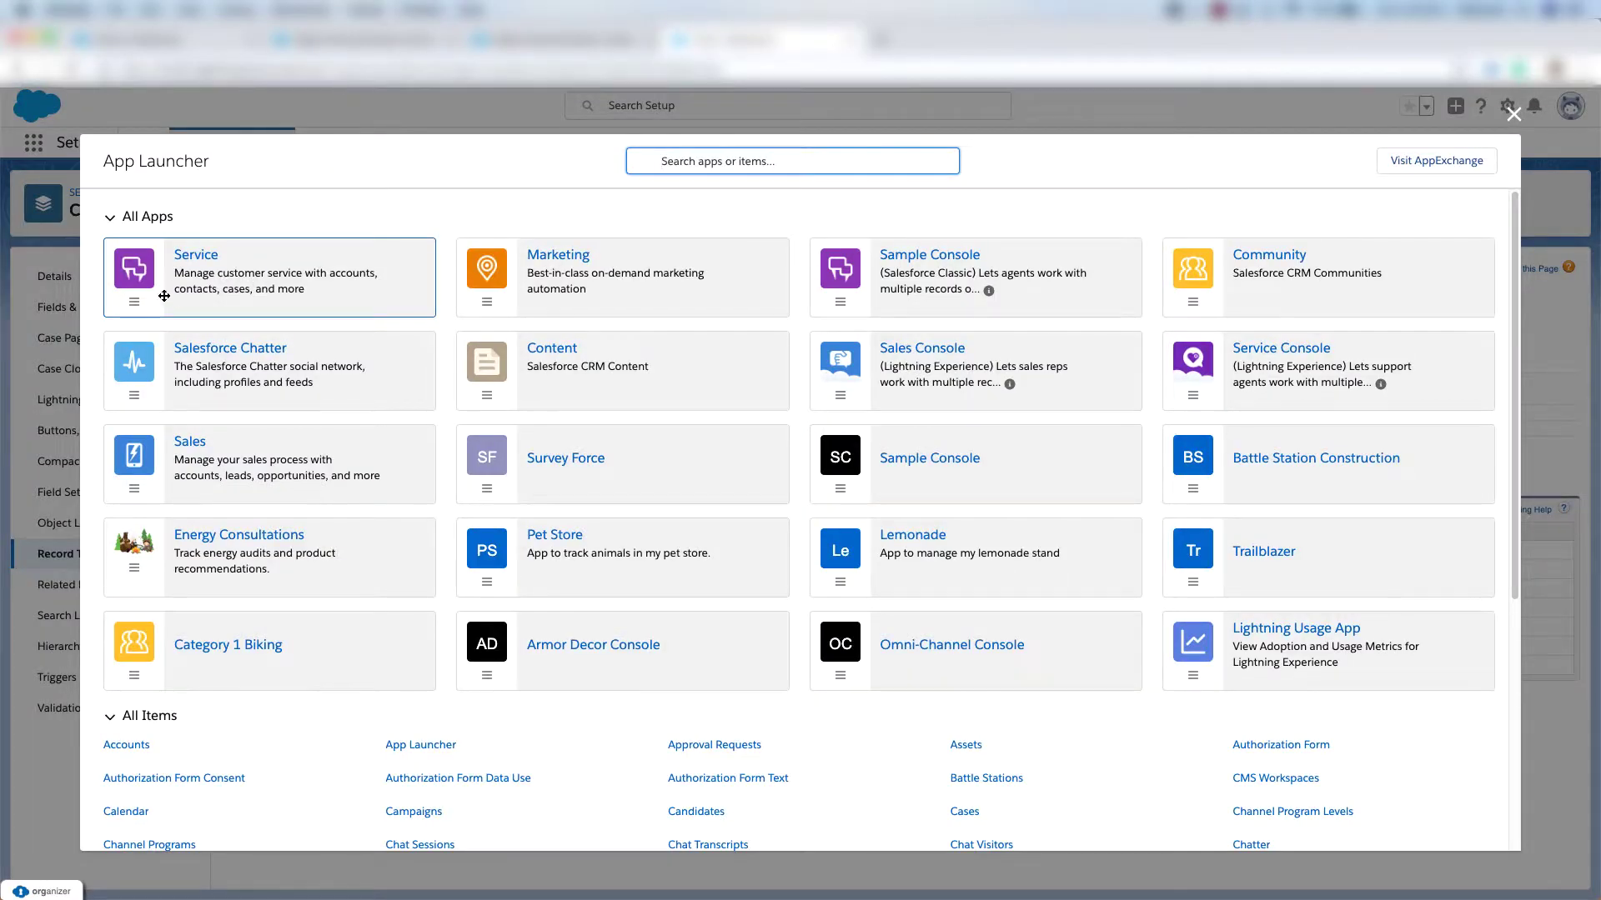
left_click(192, 283)
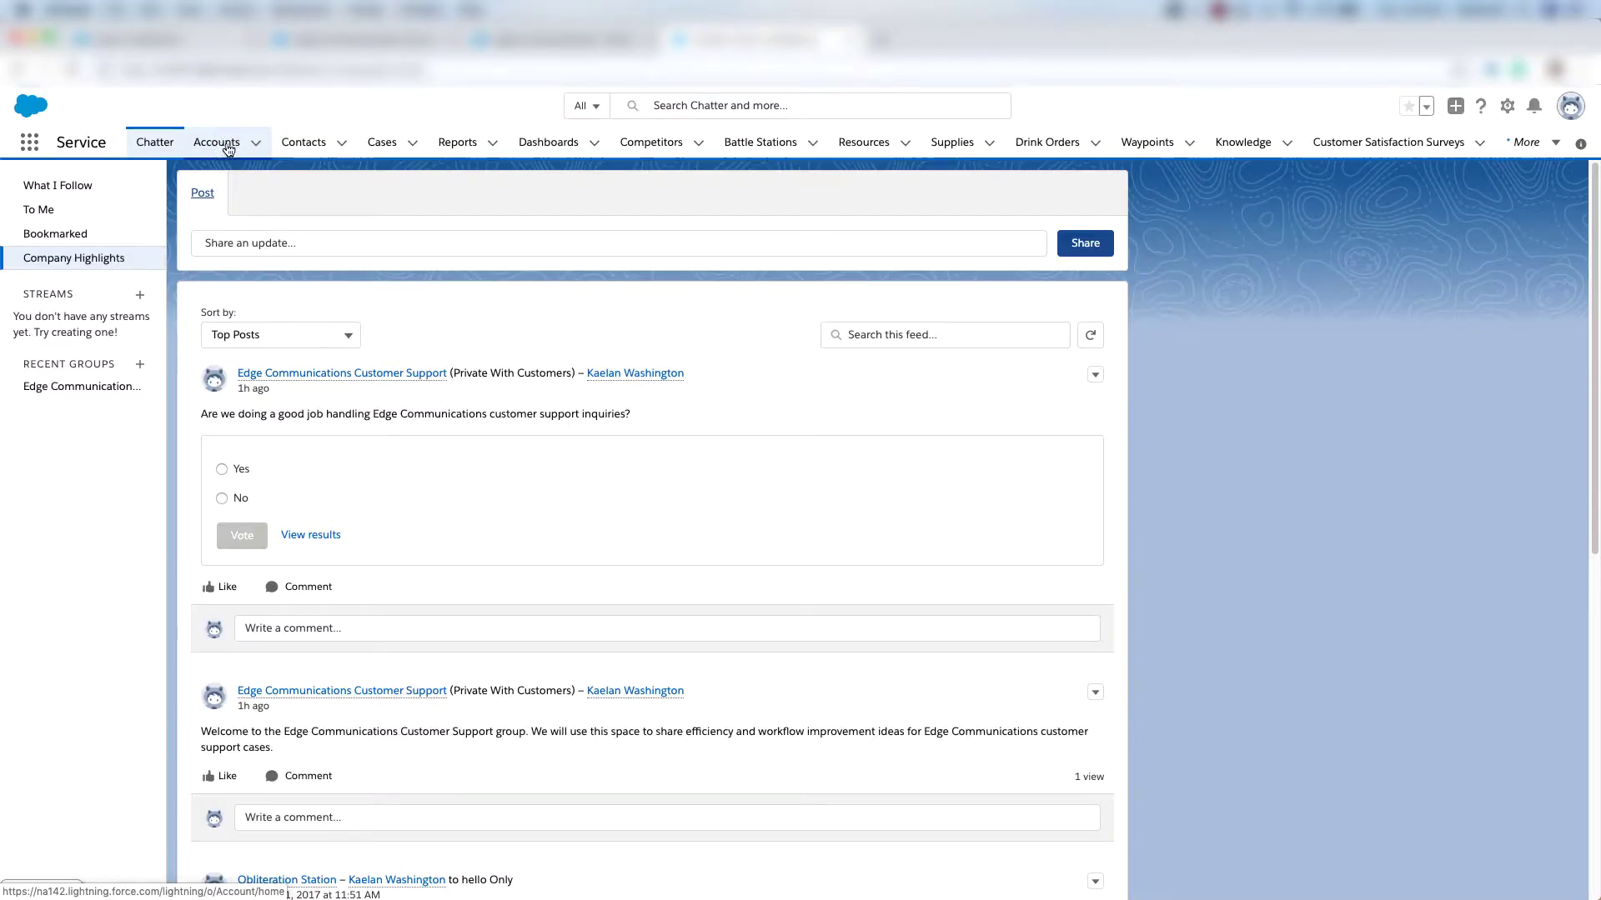
left_click(218, 146)
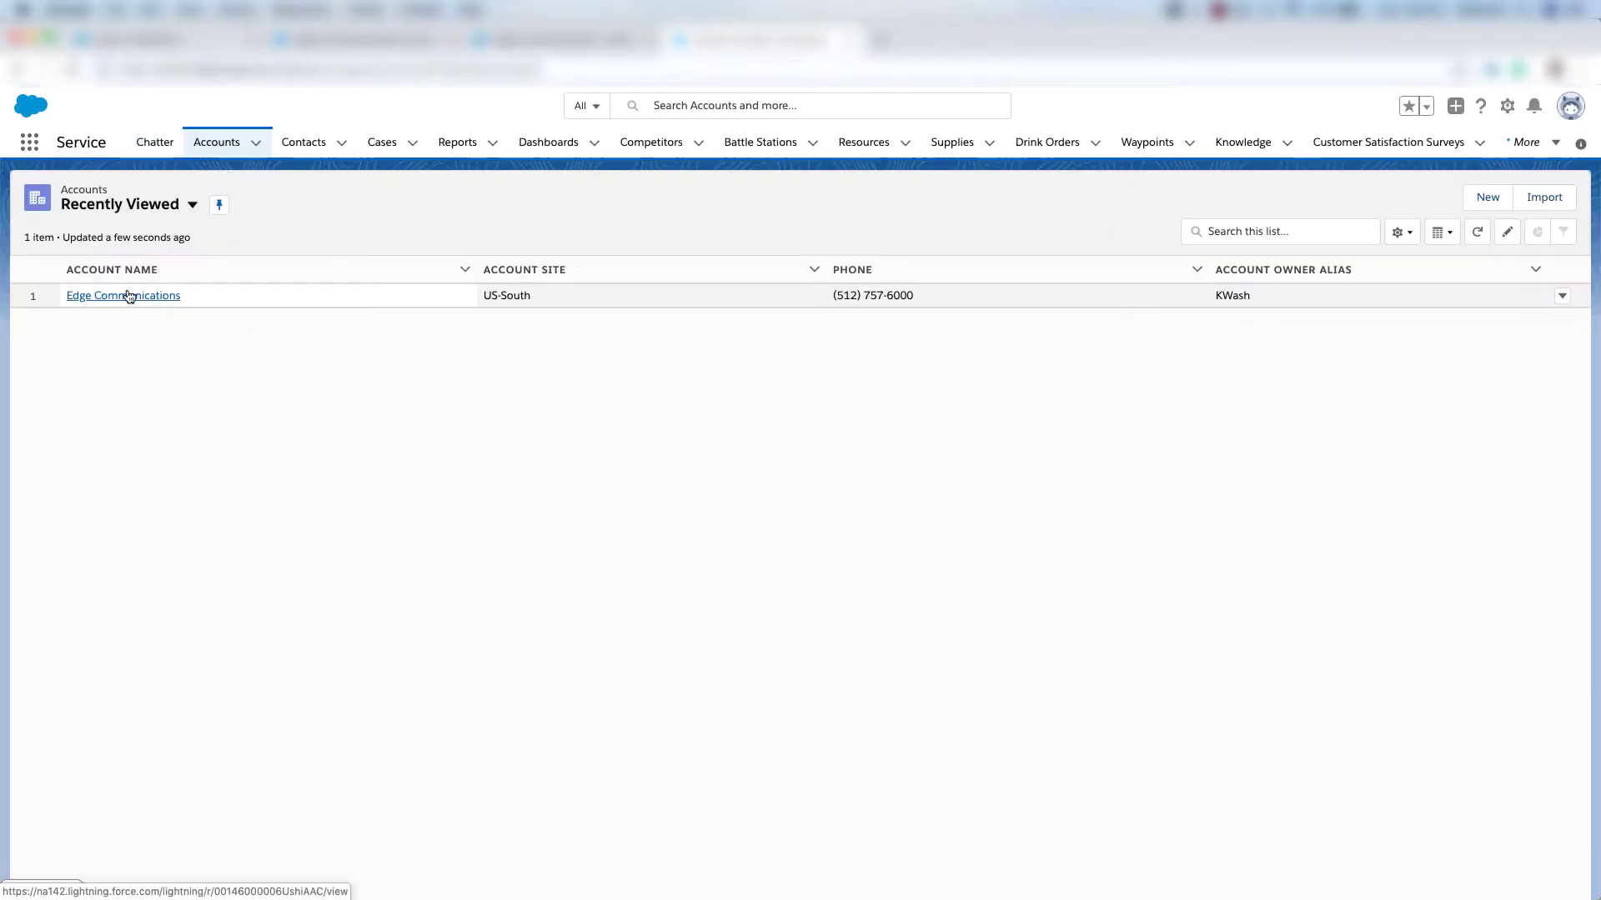
left_click(121, 303)
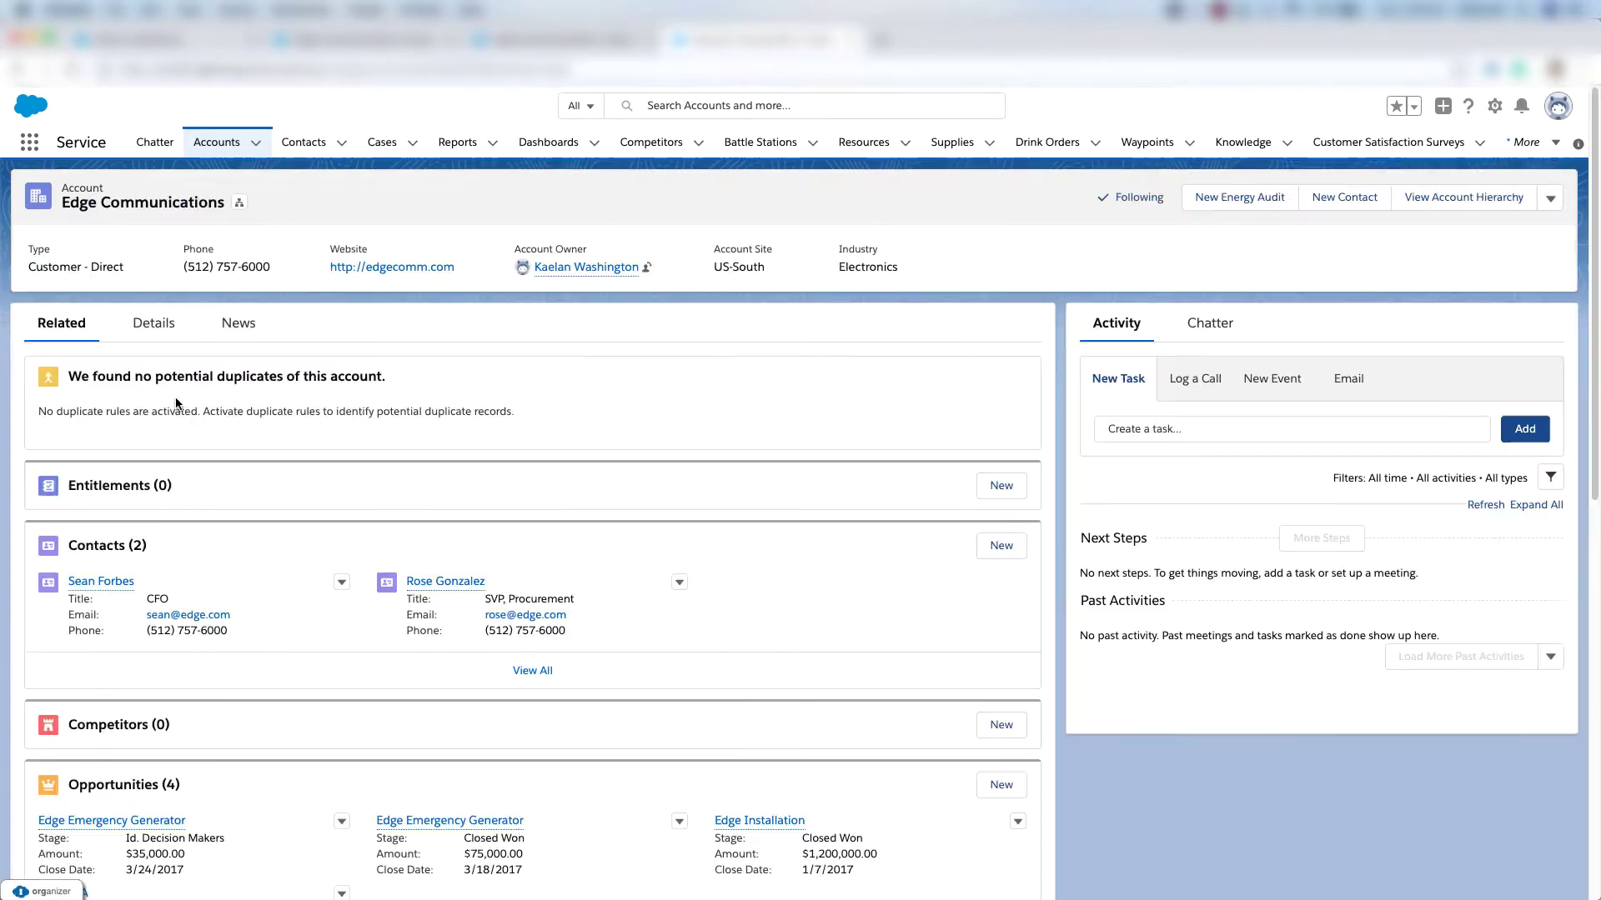
scroll(175, 397, "down", 3)
scroll(175, 399, "down", 5)
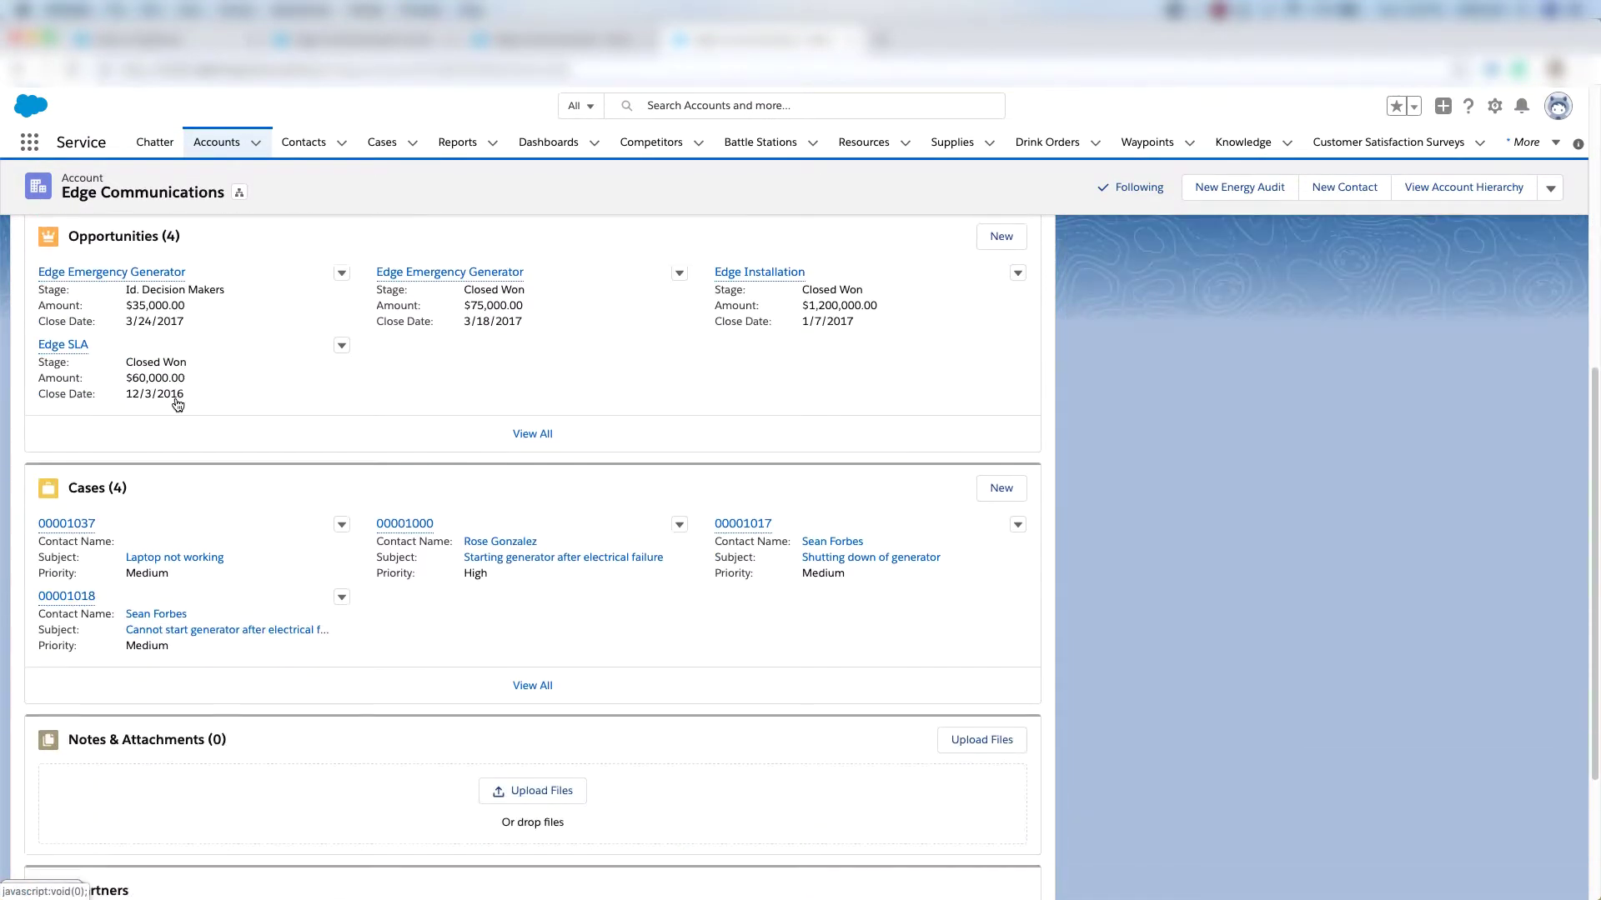
Start a Product Support case with product GC1040, type Electronic and origin Phone.
left_click(989, 417)
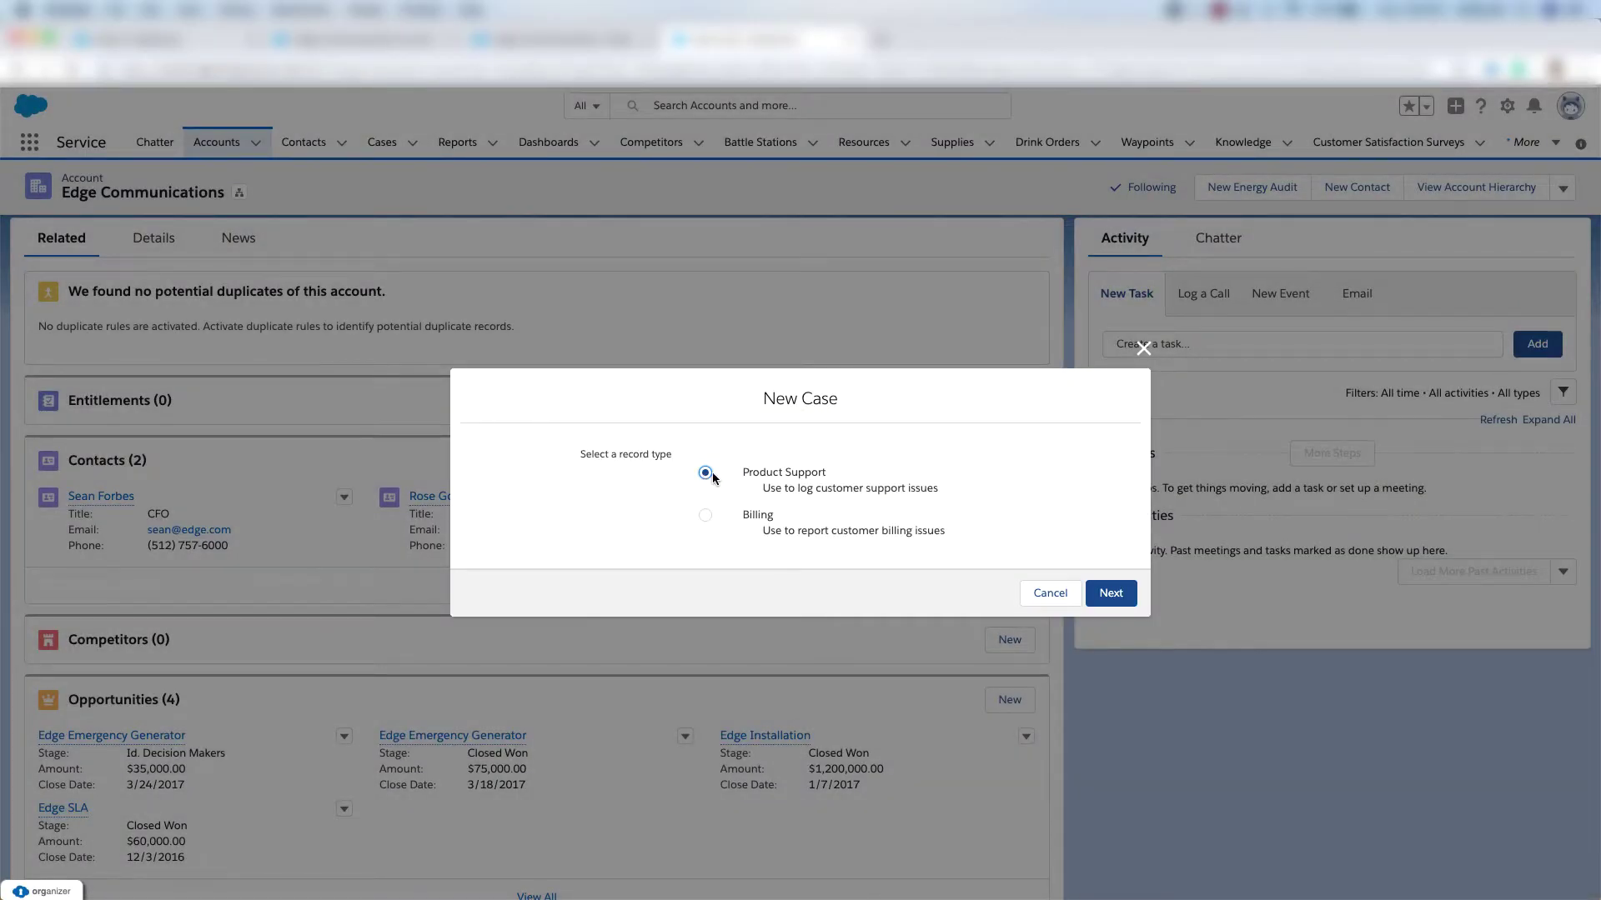
left_click(1109, 594)
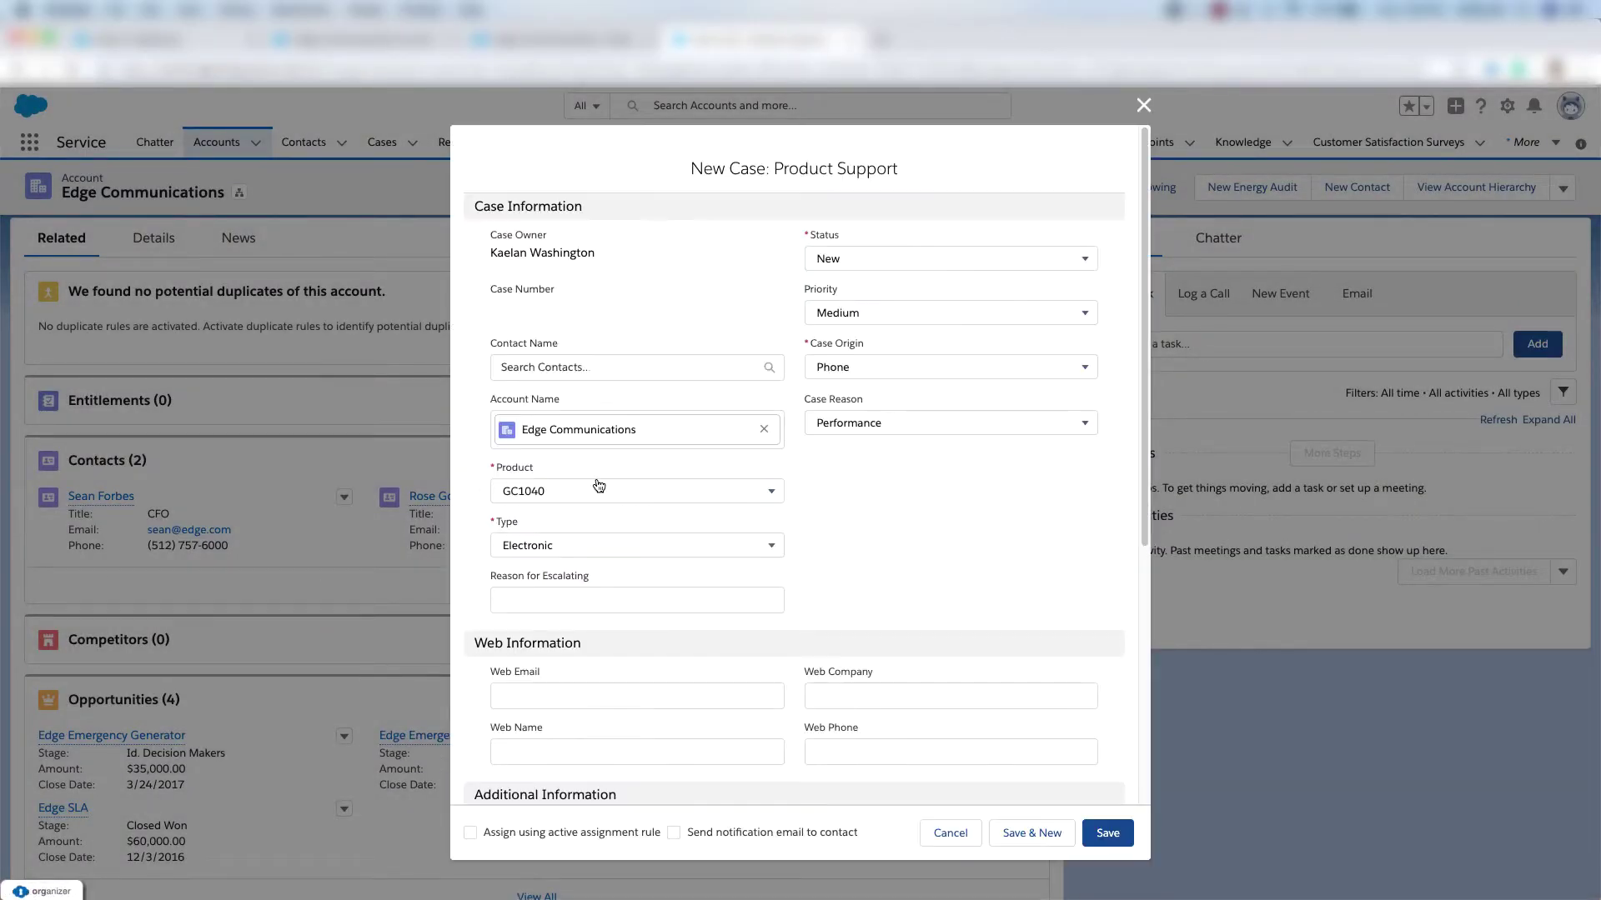
left_click(599, 490)
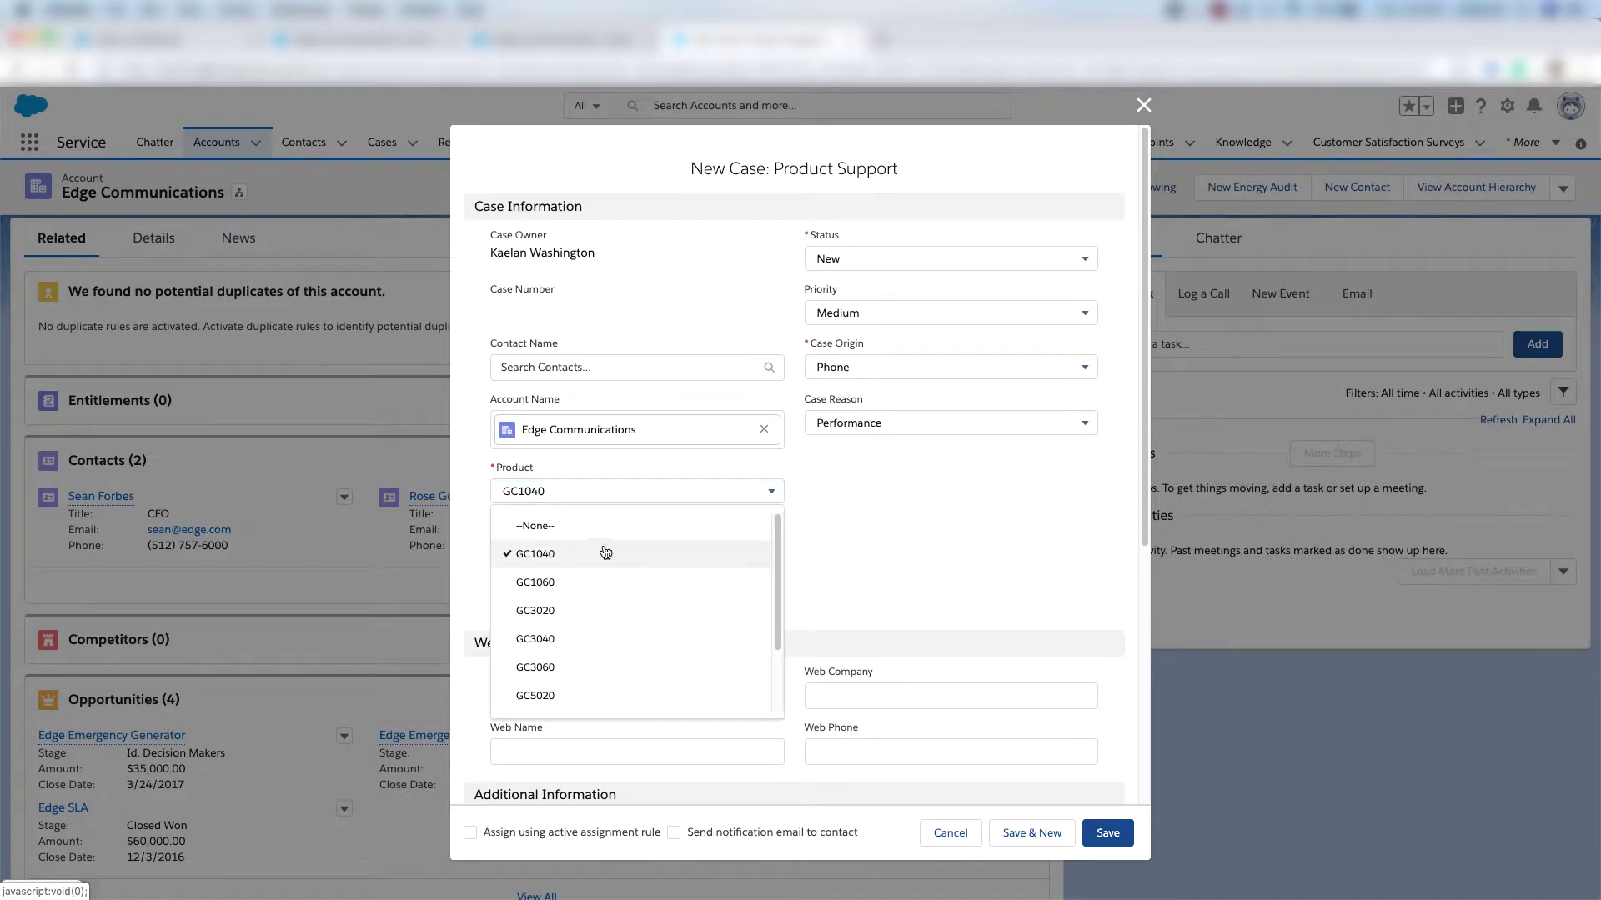
left_click(934, 501)
left_click(667, 545)
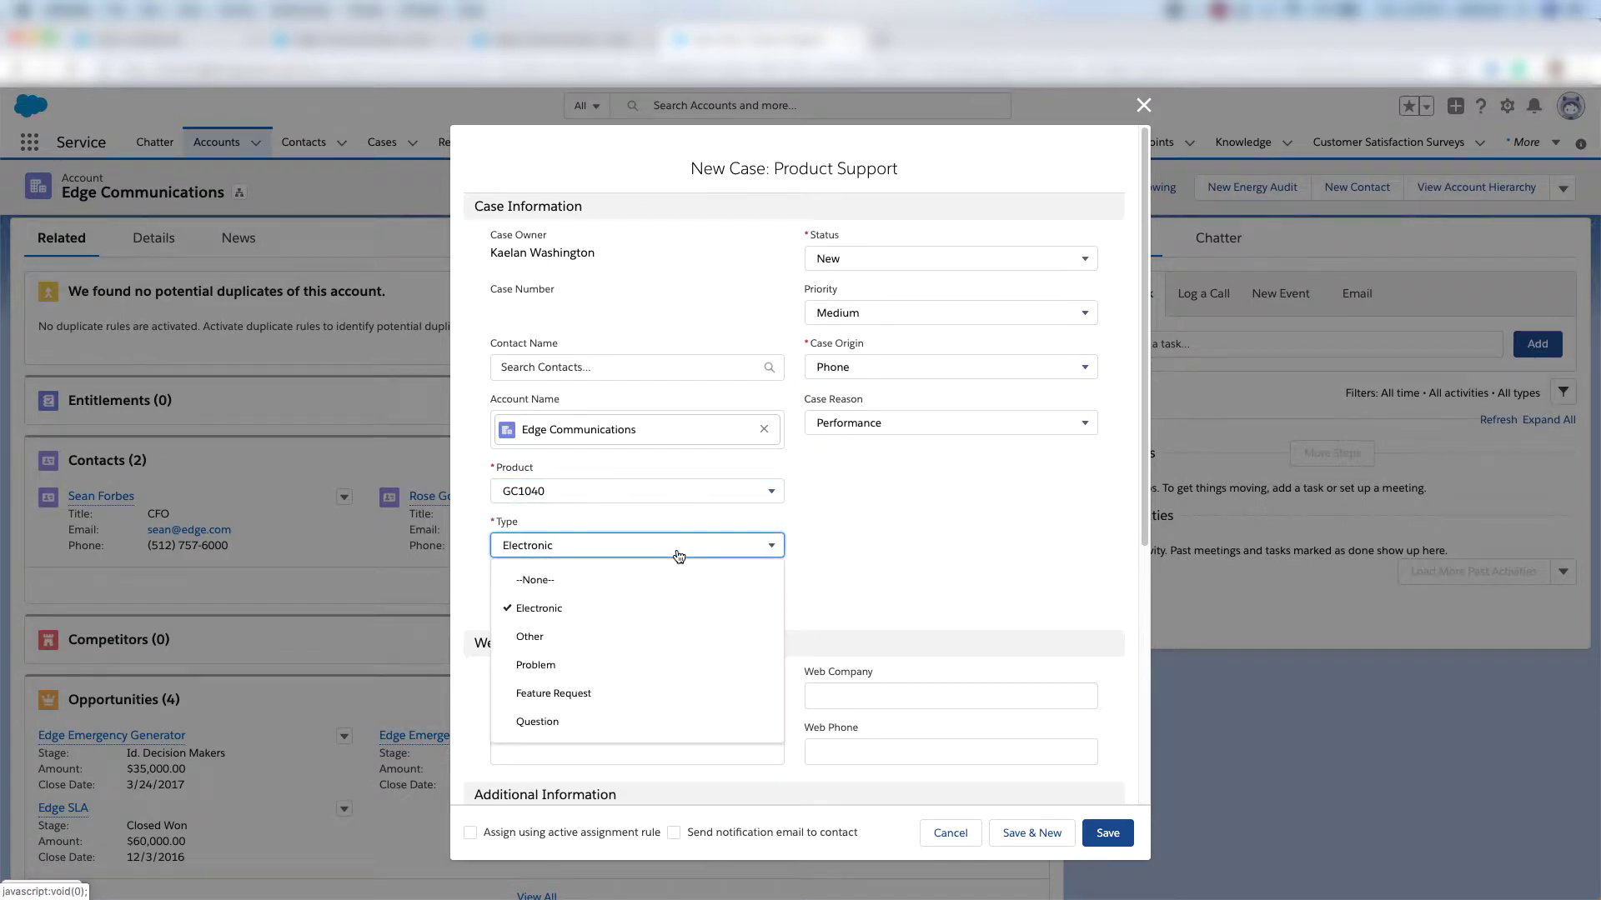
left_click(637, 610)
left_click(893, 368)
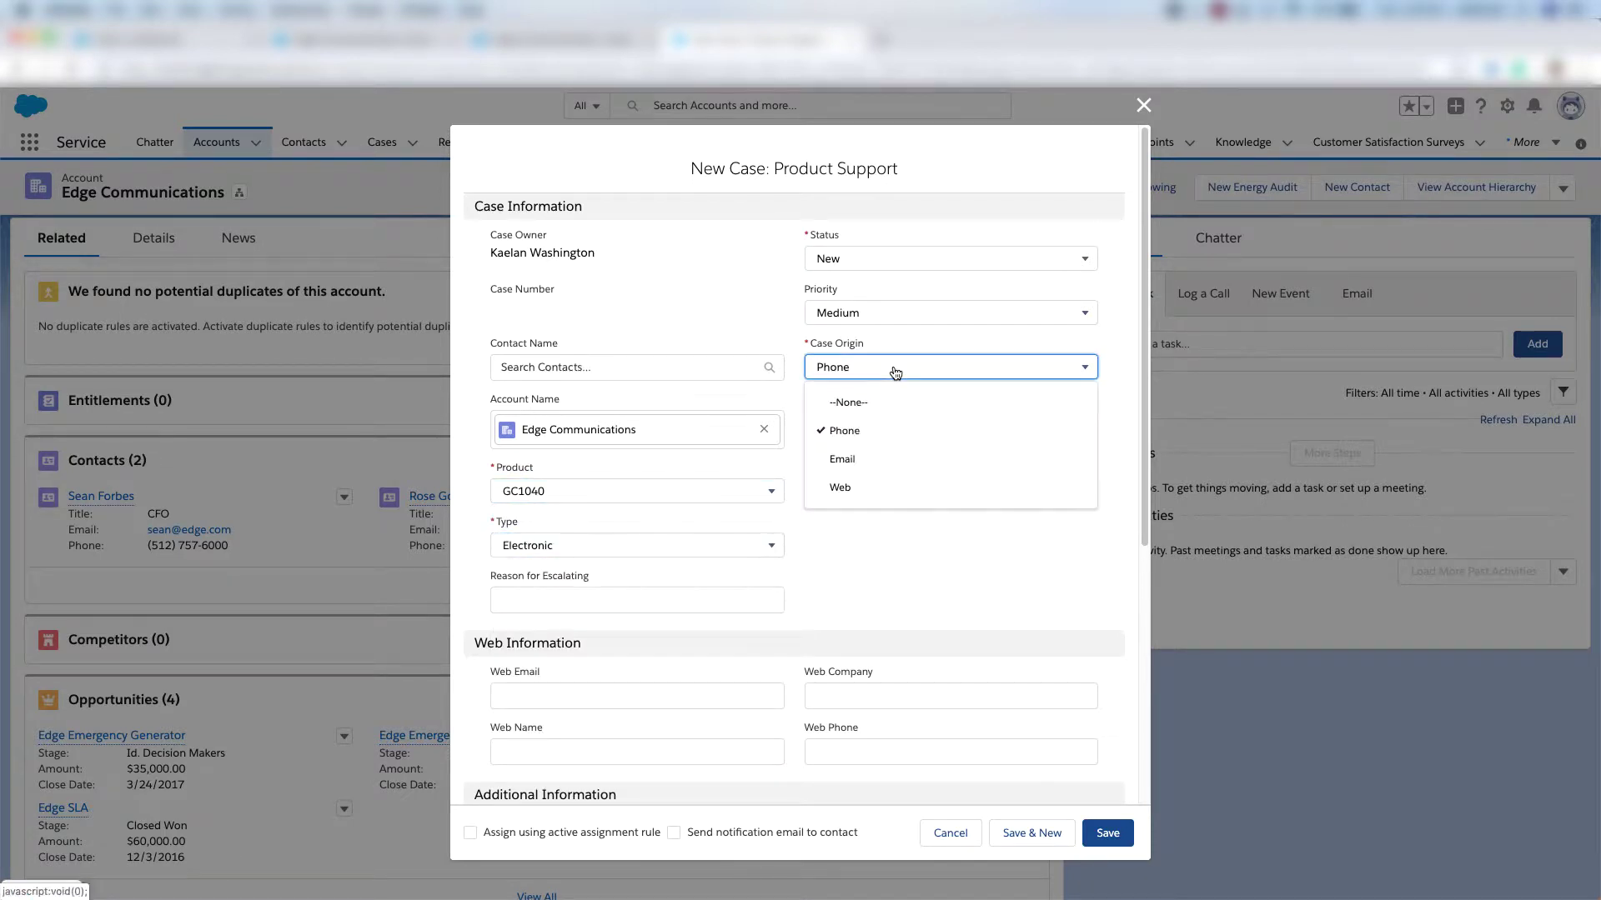
left_click(866, 441)
Set case reason Performance, complete the Laptop Power subject, and save the case.
left_click(860, 422)
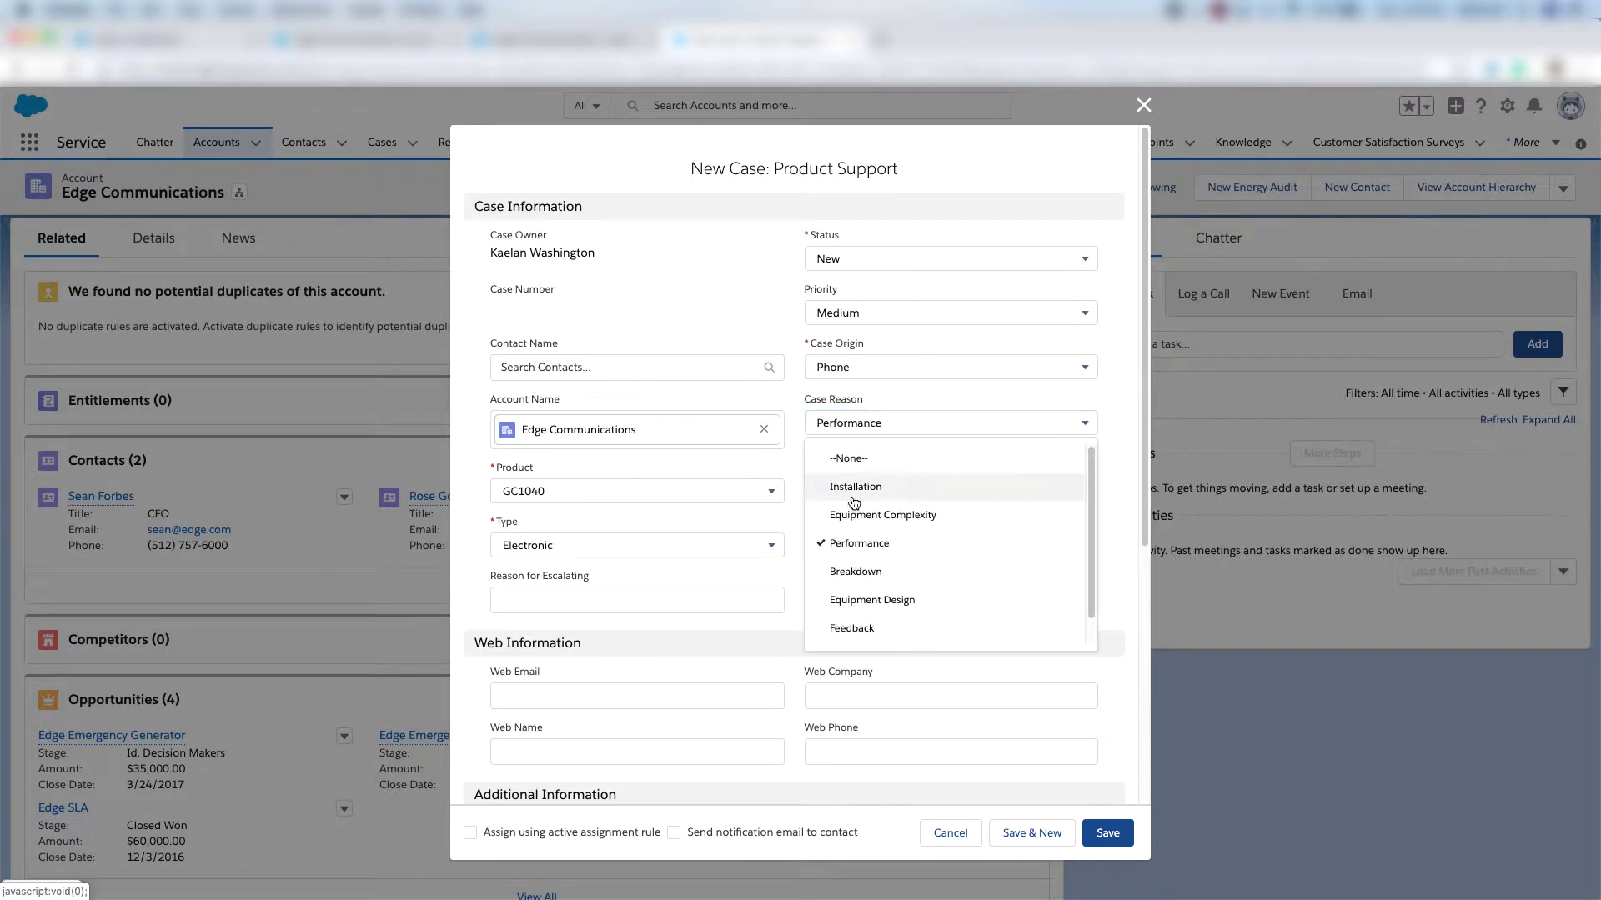
scroll(796, 546, "down", 5)
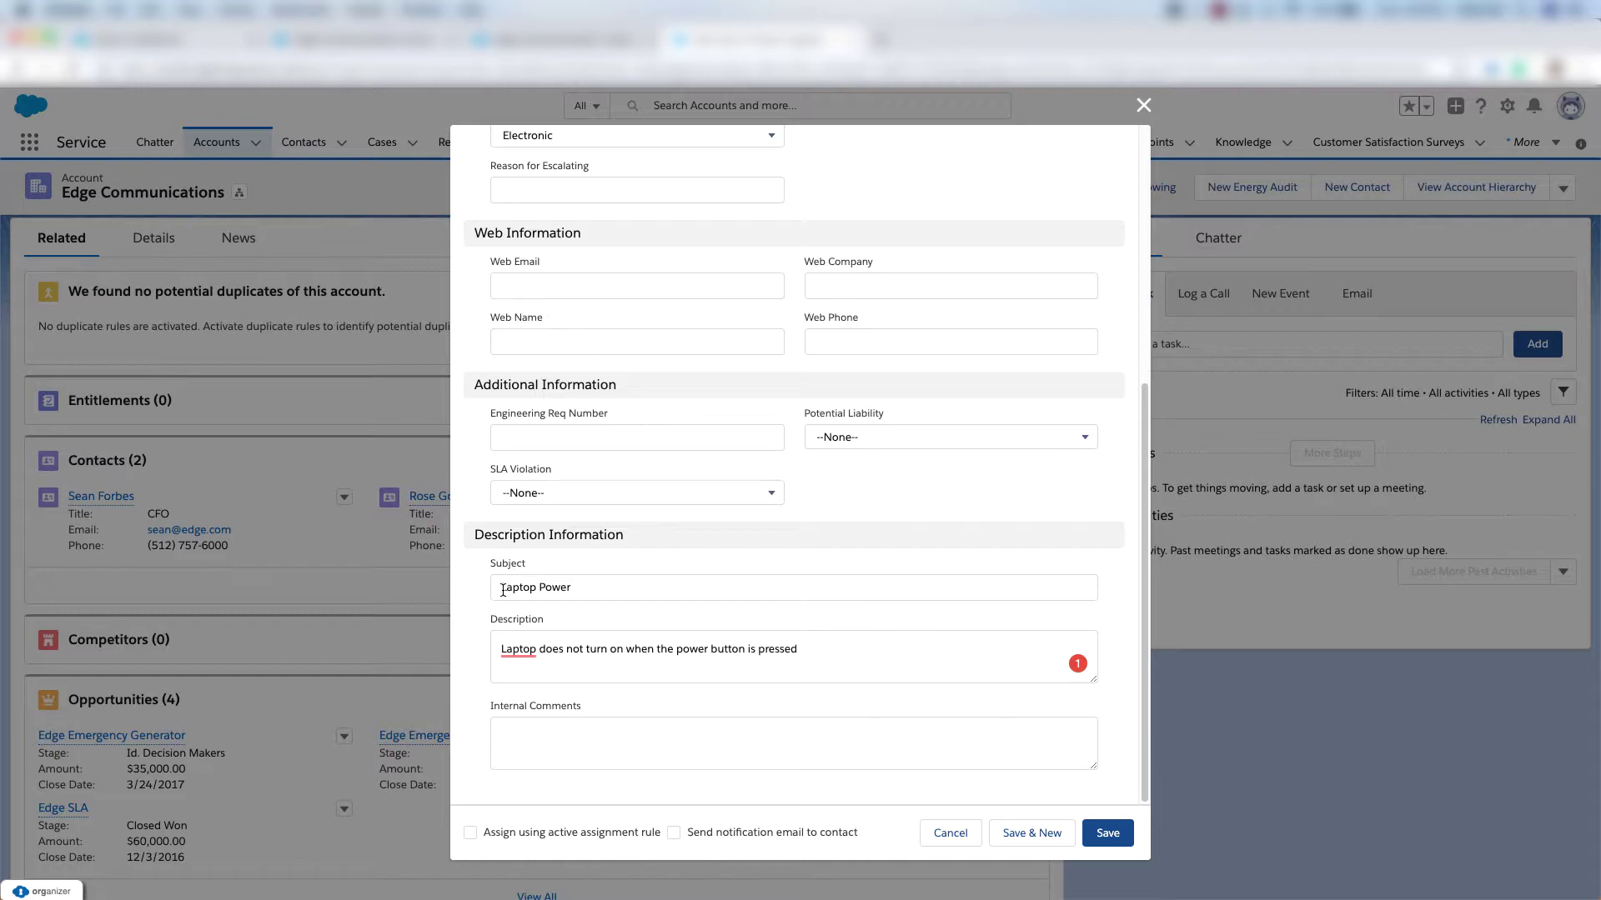
left_click(575, 586)
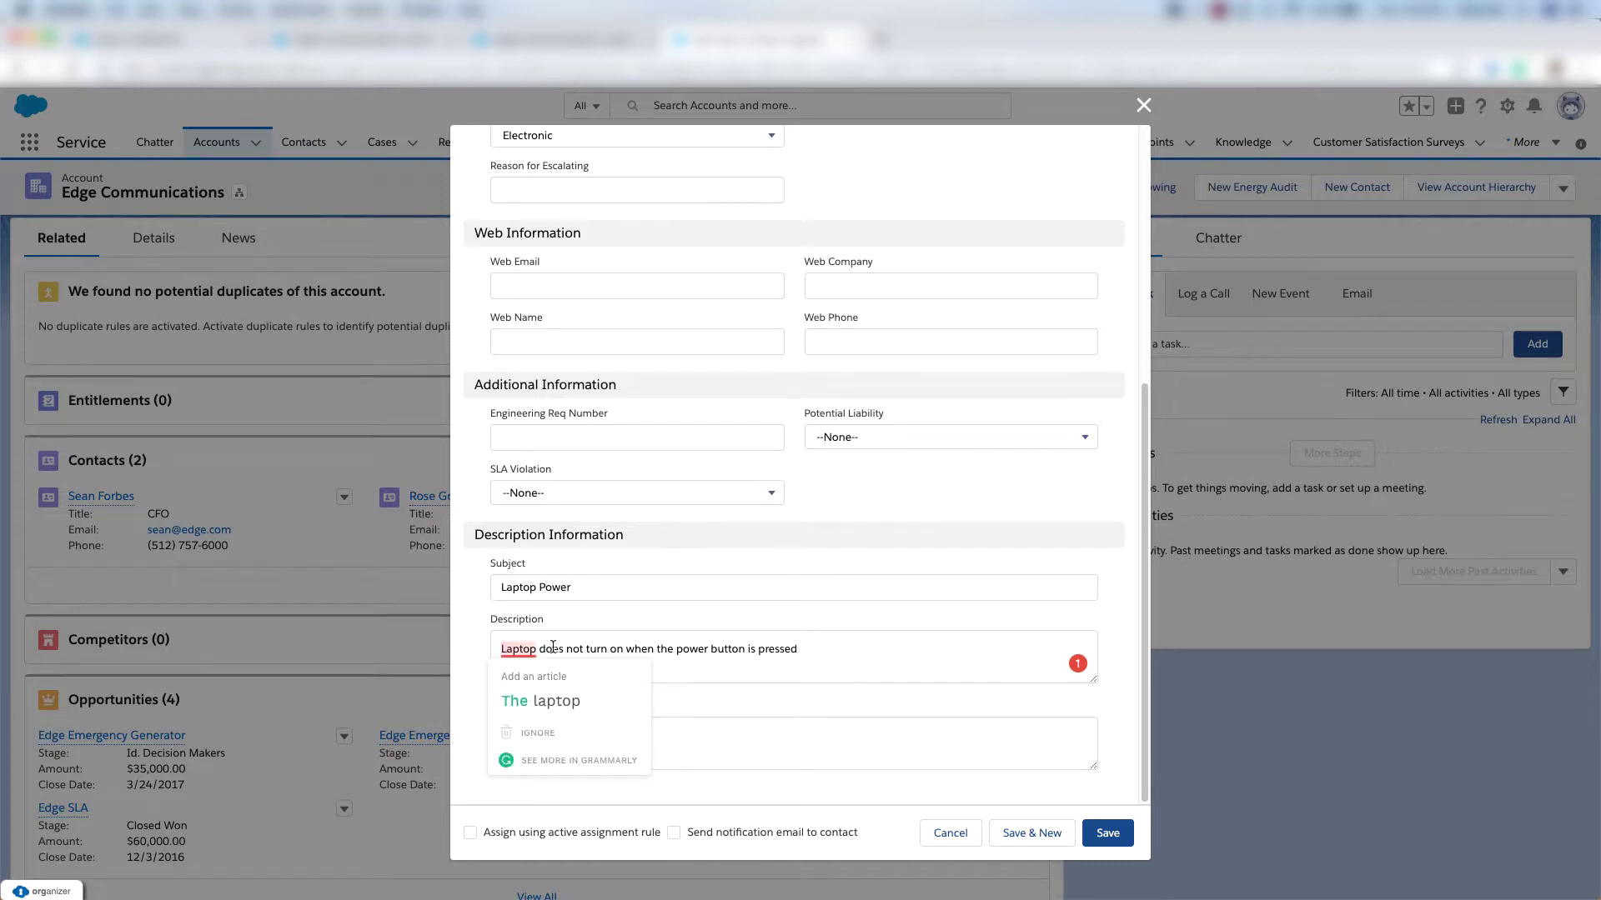
left_click(1107, 832)
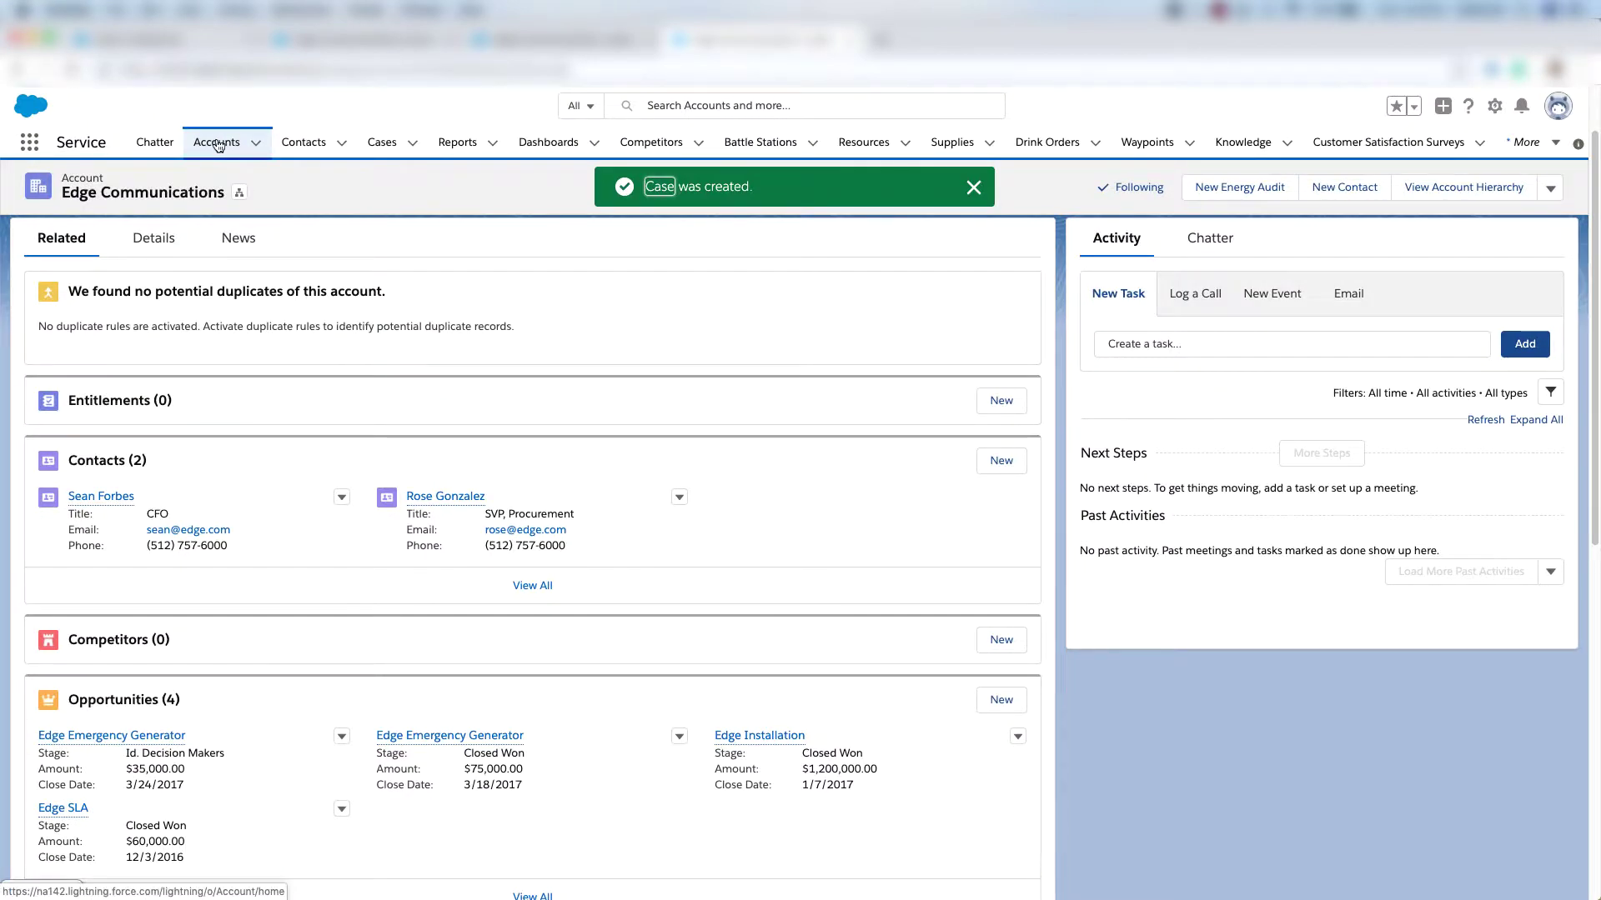
scroll(975, 367, "down", 7)
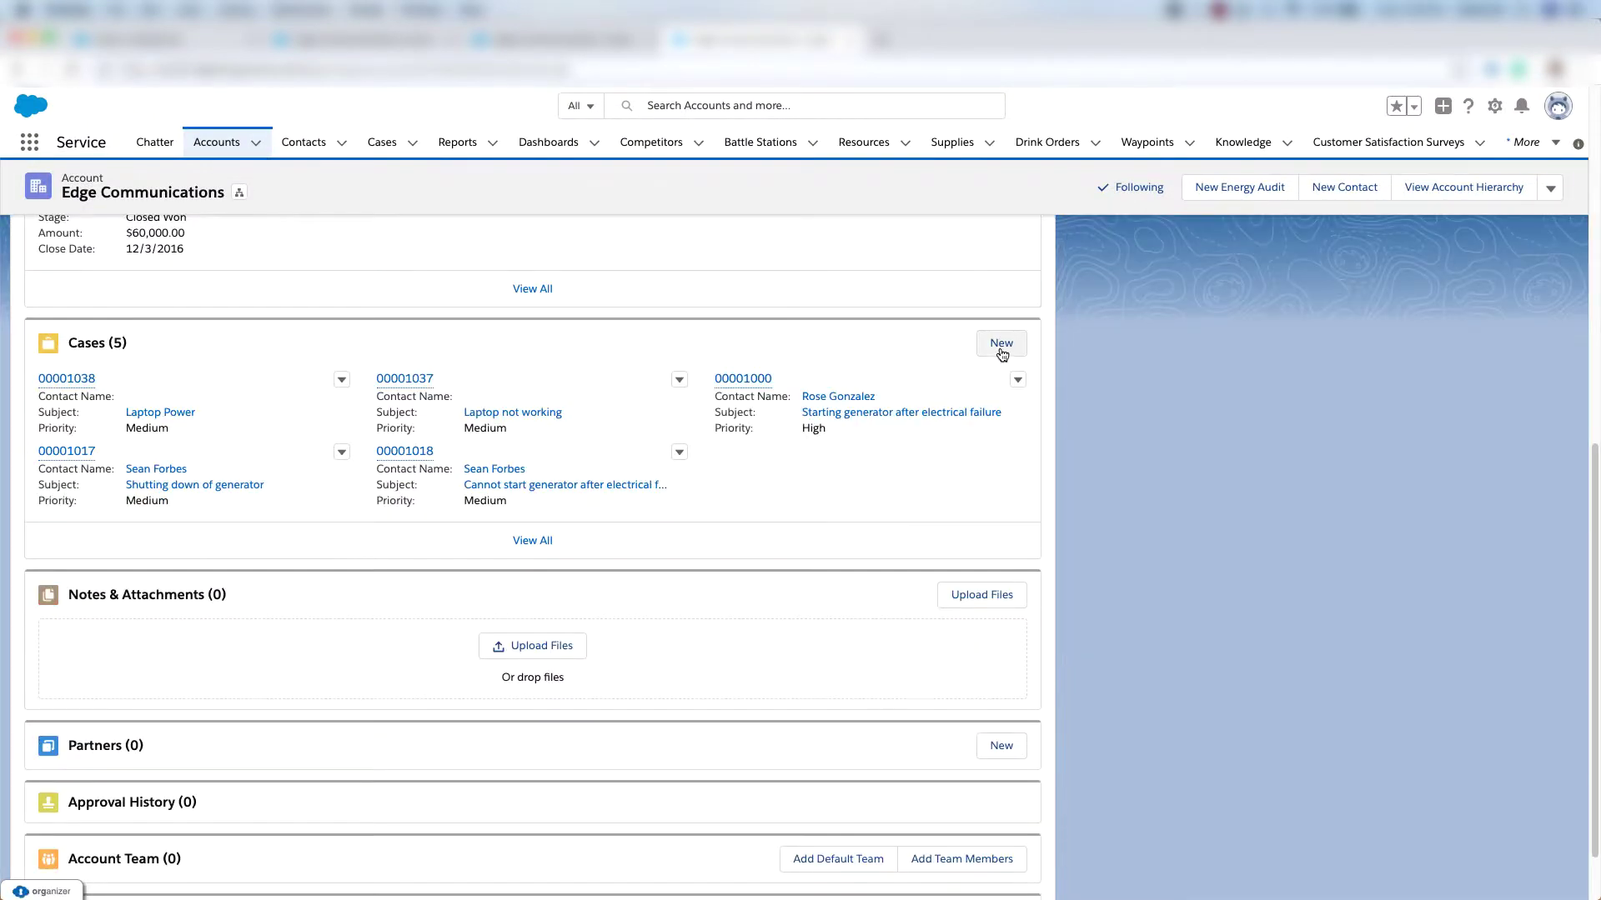
Start a new Billing case for the account with product GC1040.
left_click(998, 347)
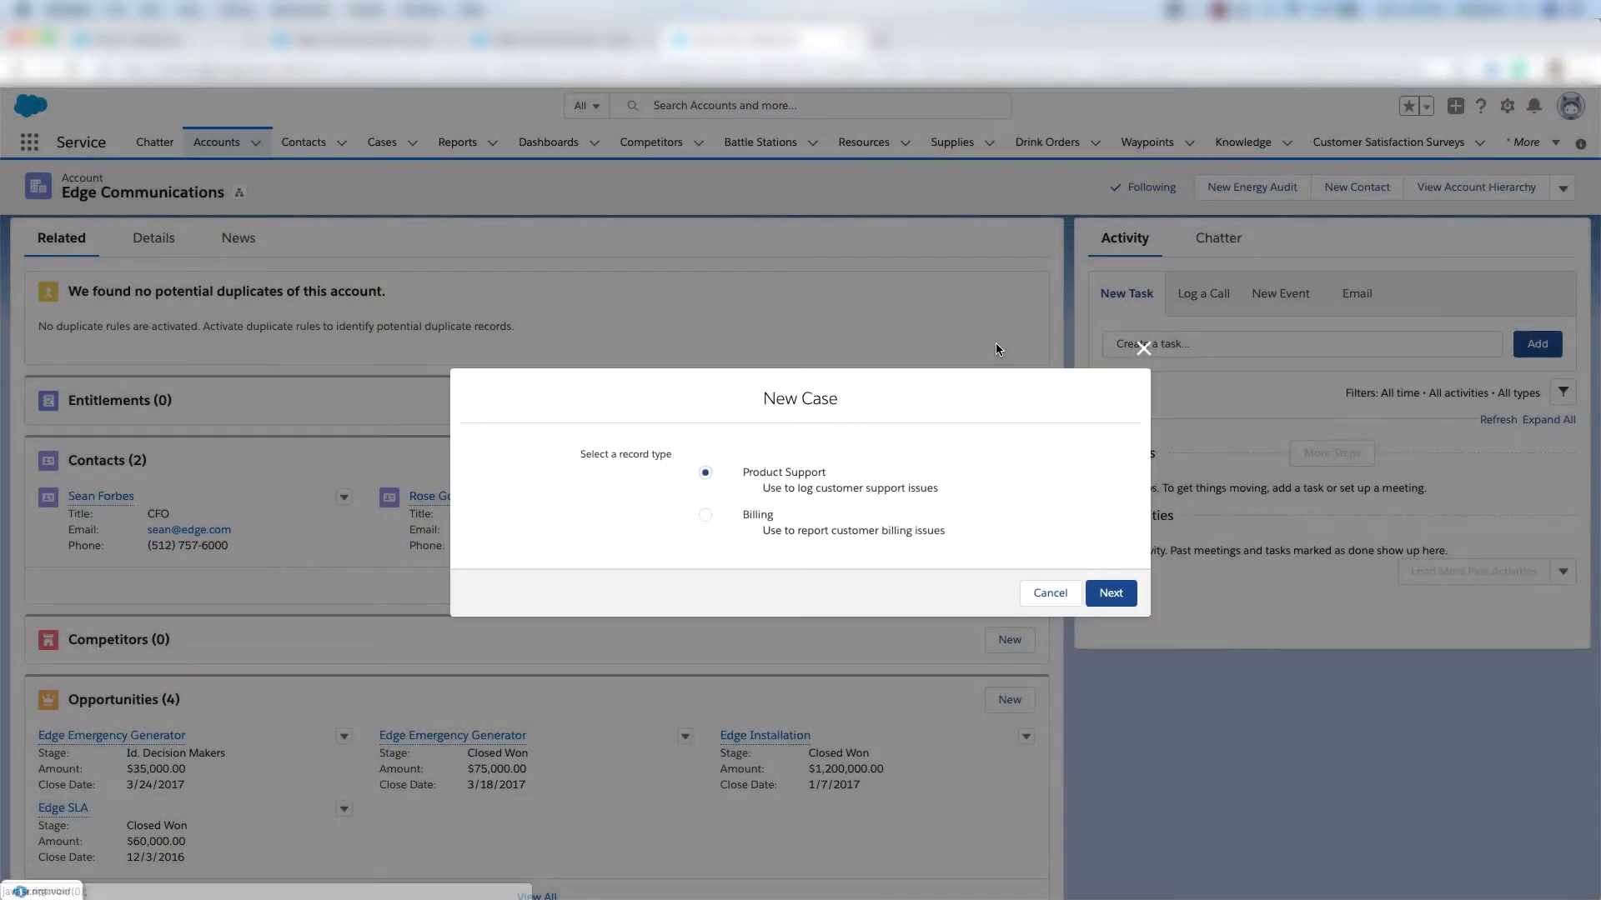
left_click(706, 516)
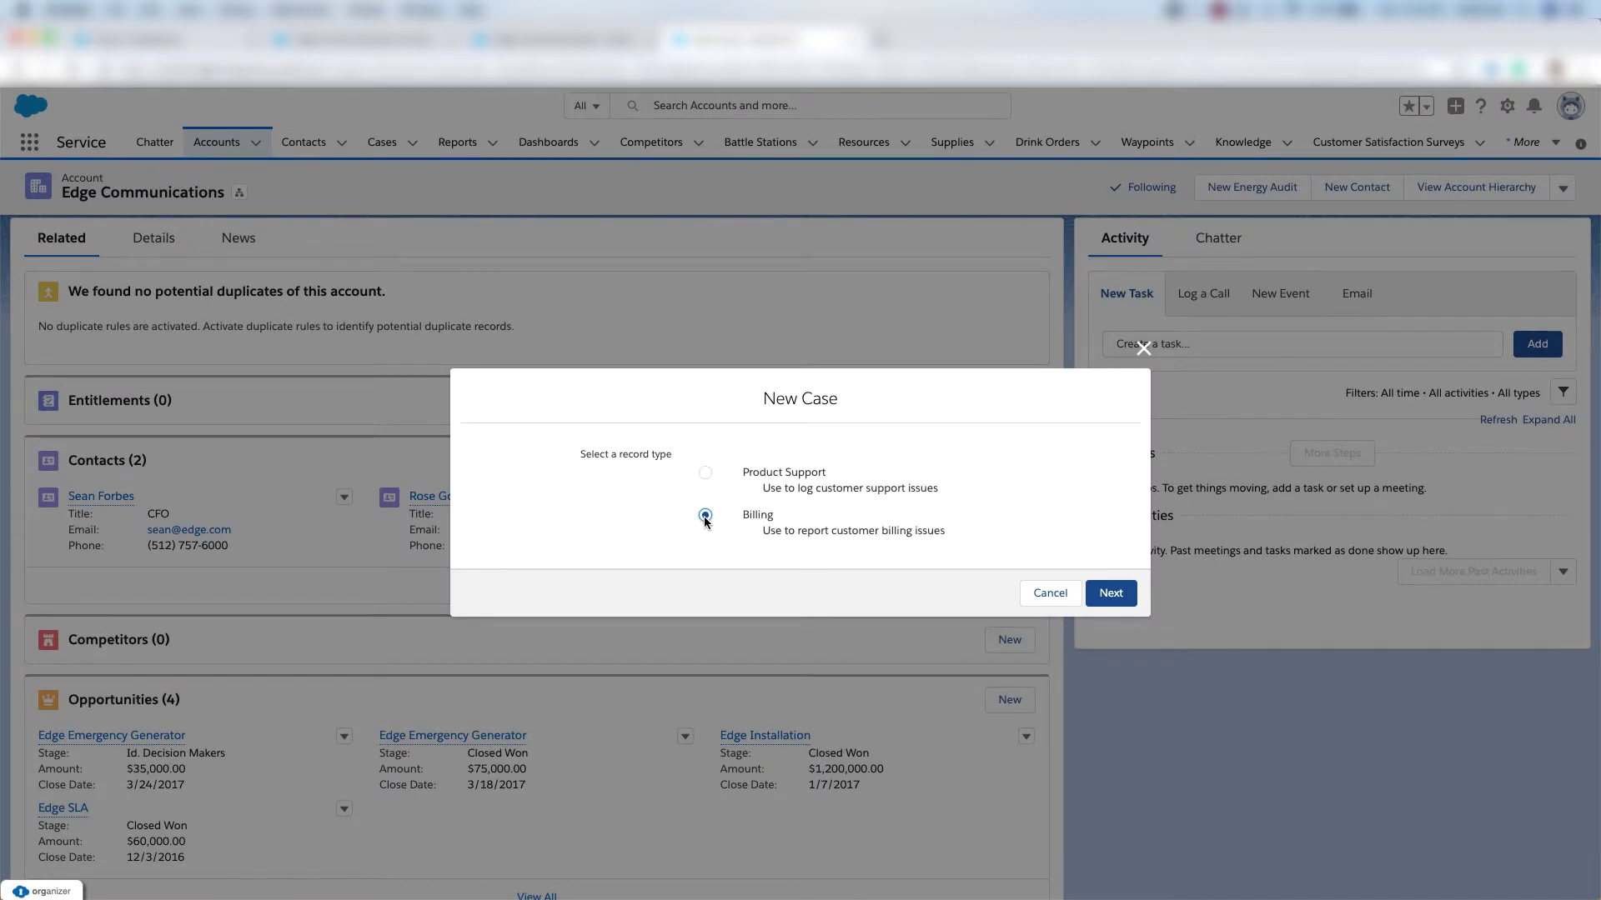
left_click(1114, 594)
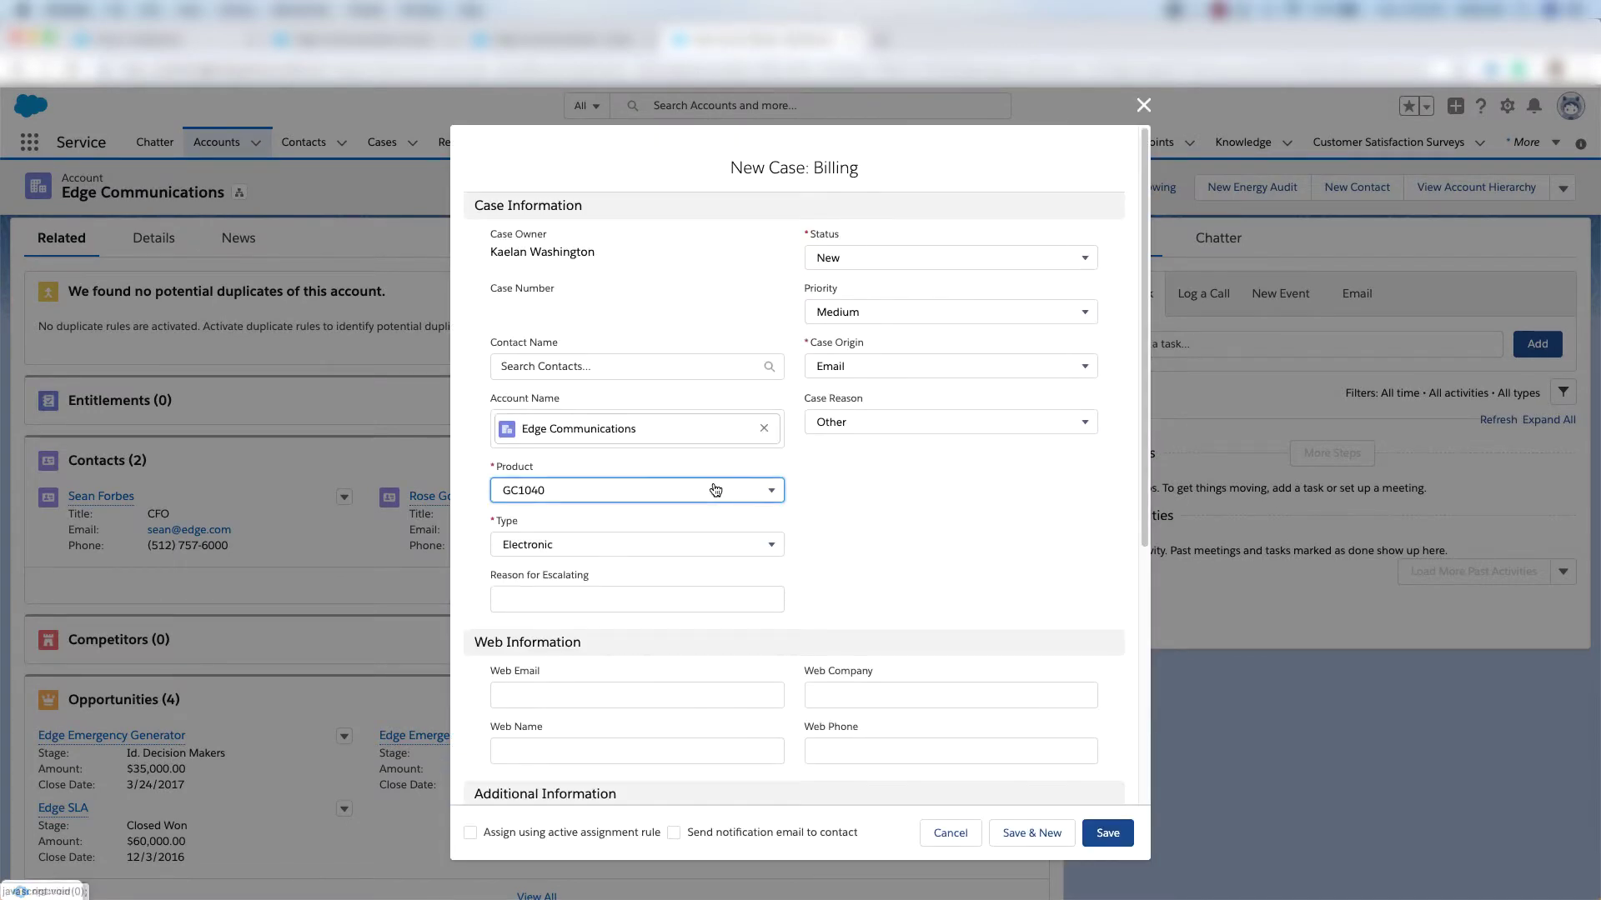
left_click(715, 489)
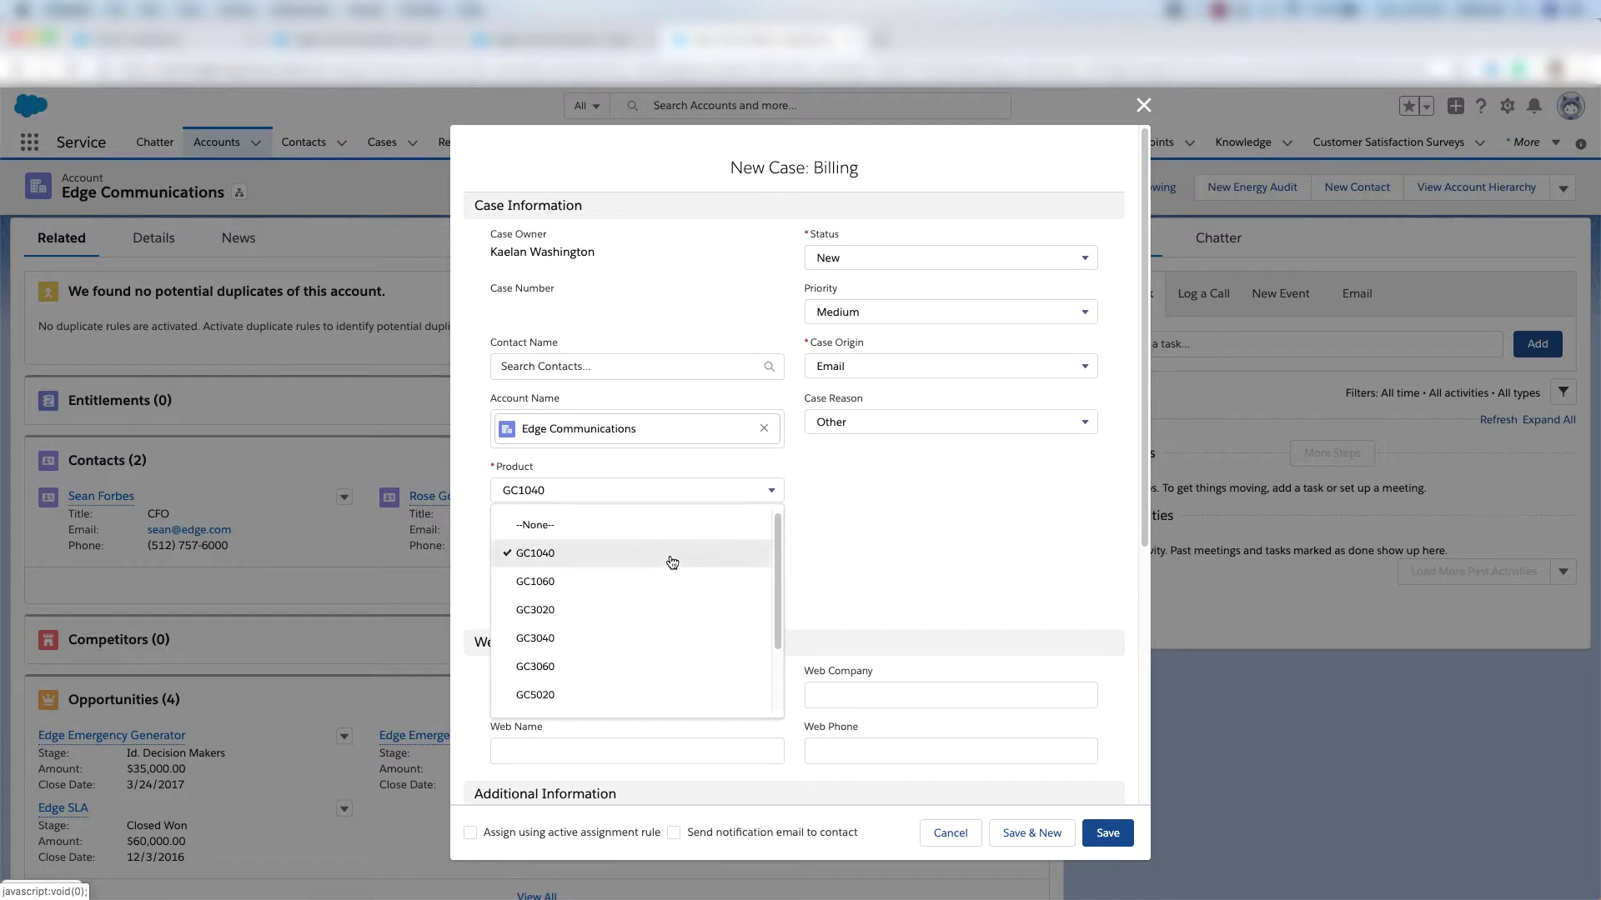
left_click(672, 561)
Keep type Electronic, set origin Email and reason Other, and save the case.
left_click(592, 545)
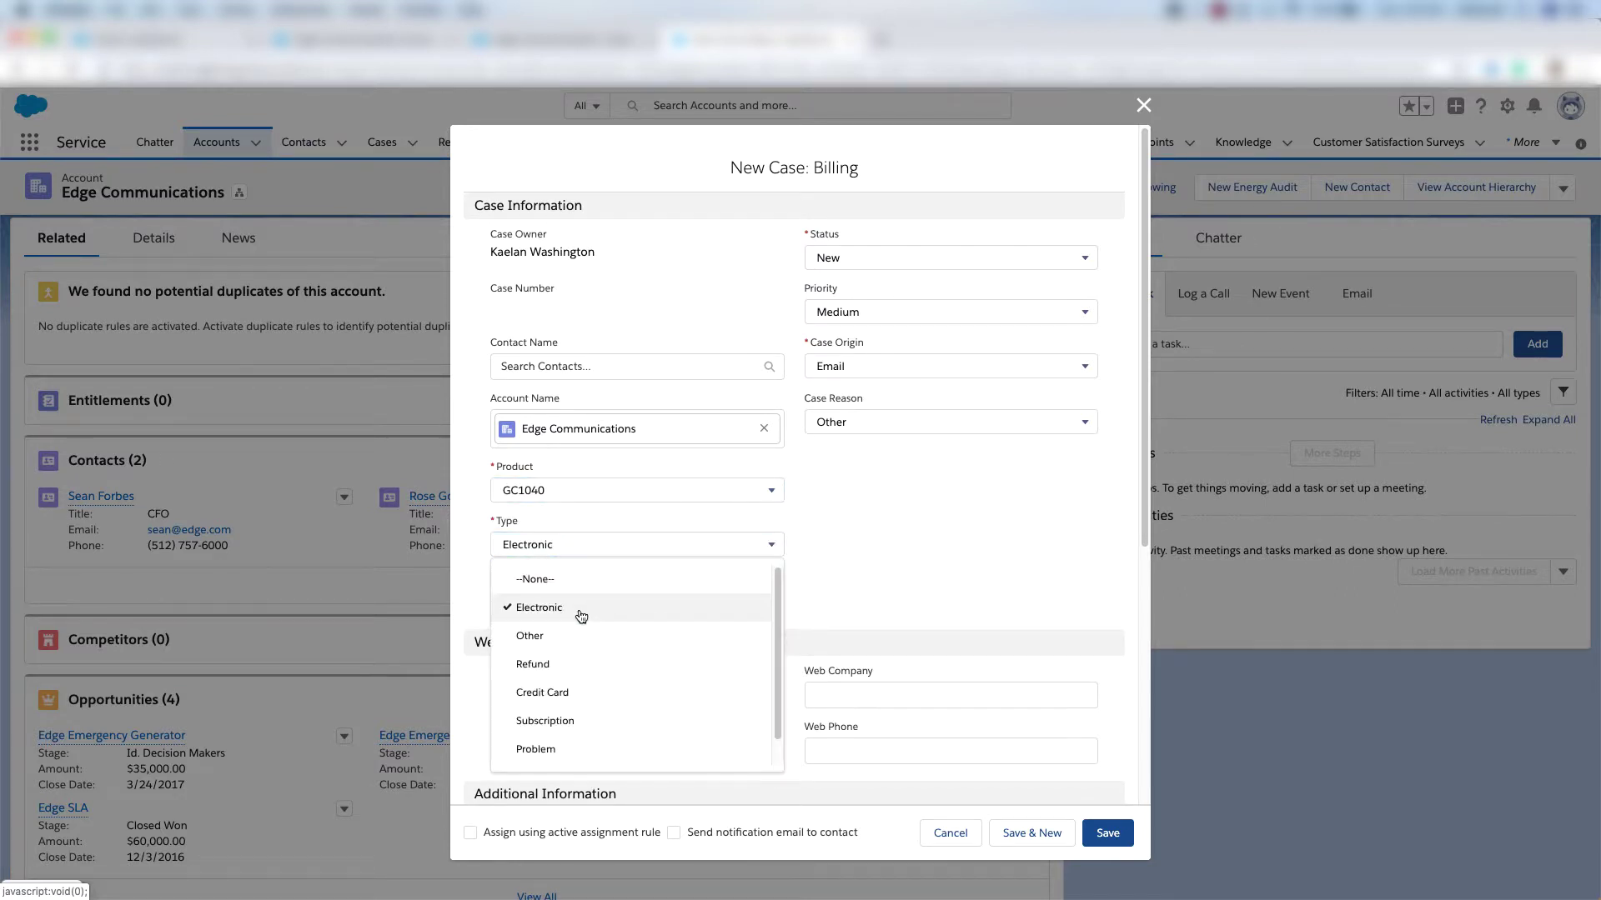
left_click(888, 372)
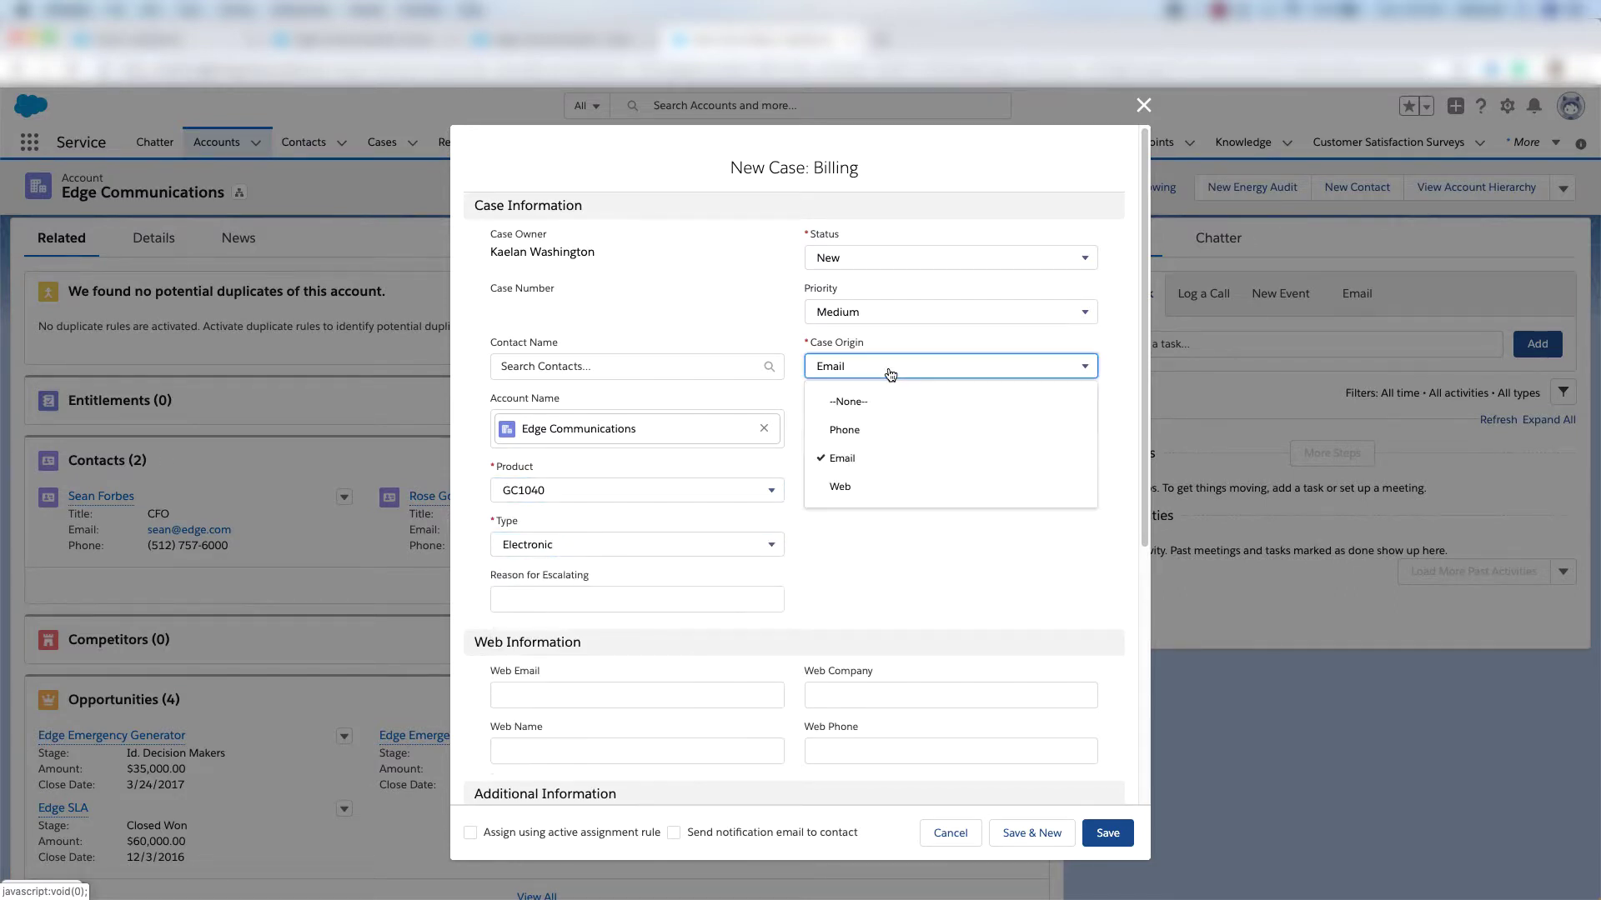
left_click(871, 465)
left_click(951, 419)
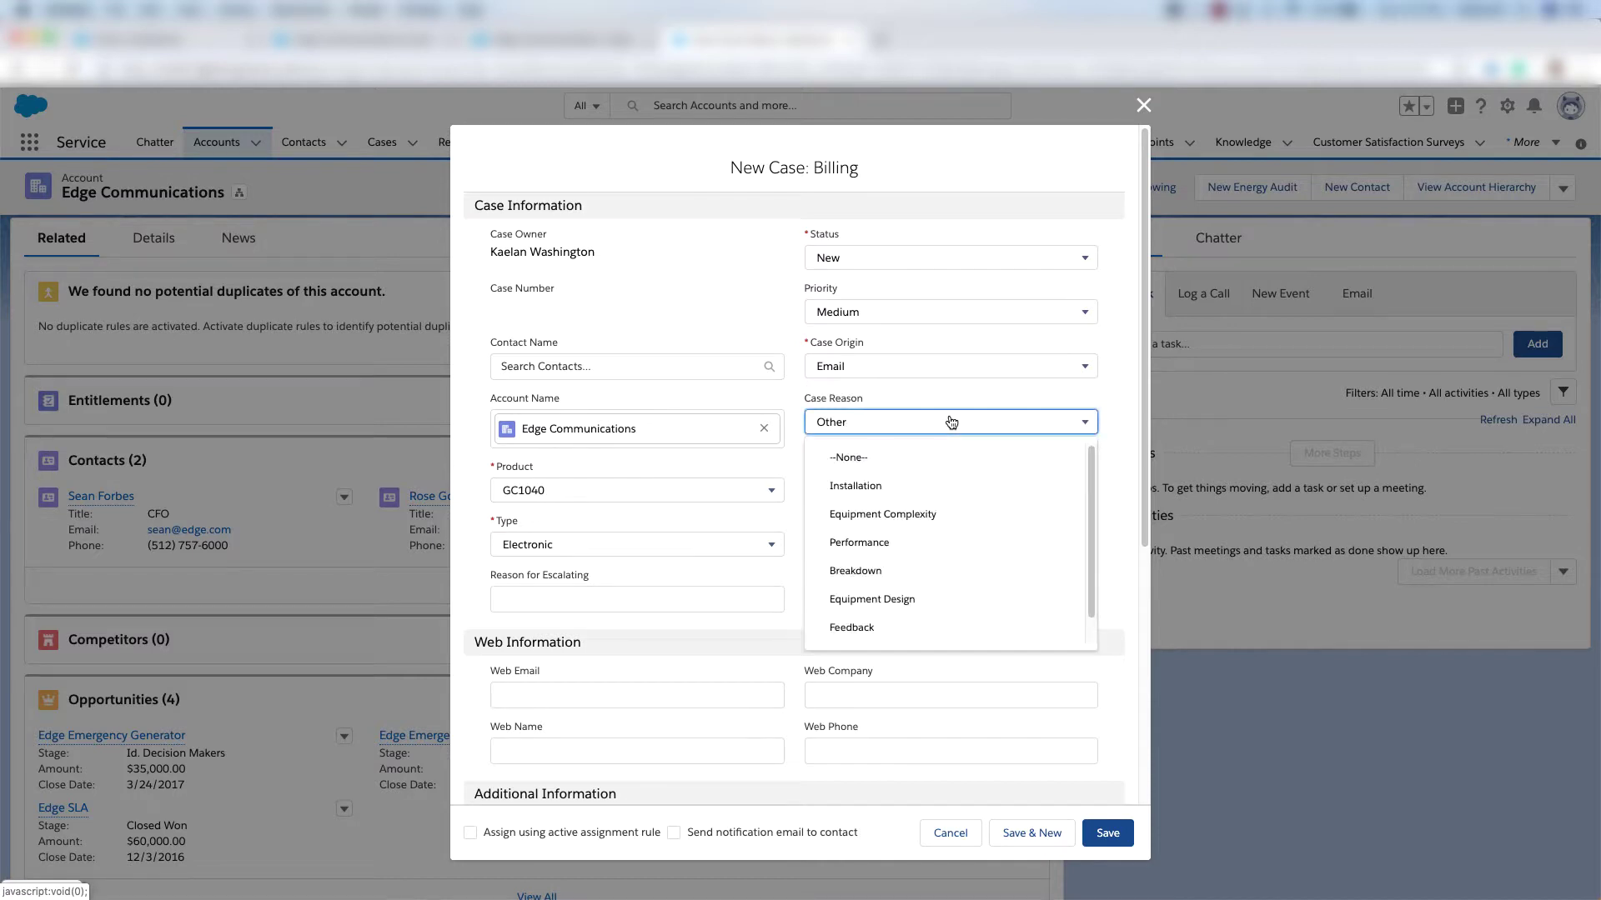
scroll(872, 583, "down", 1)
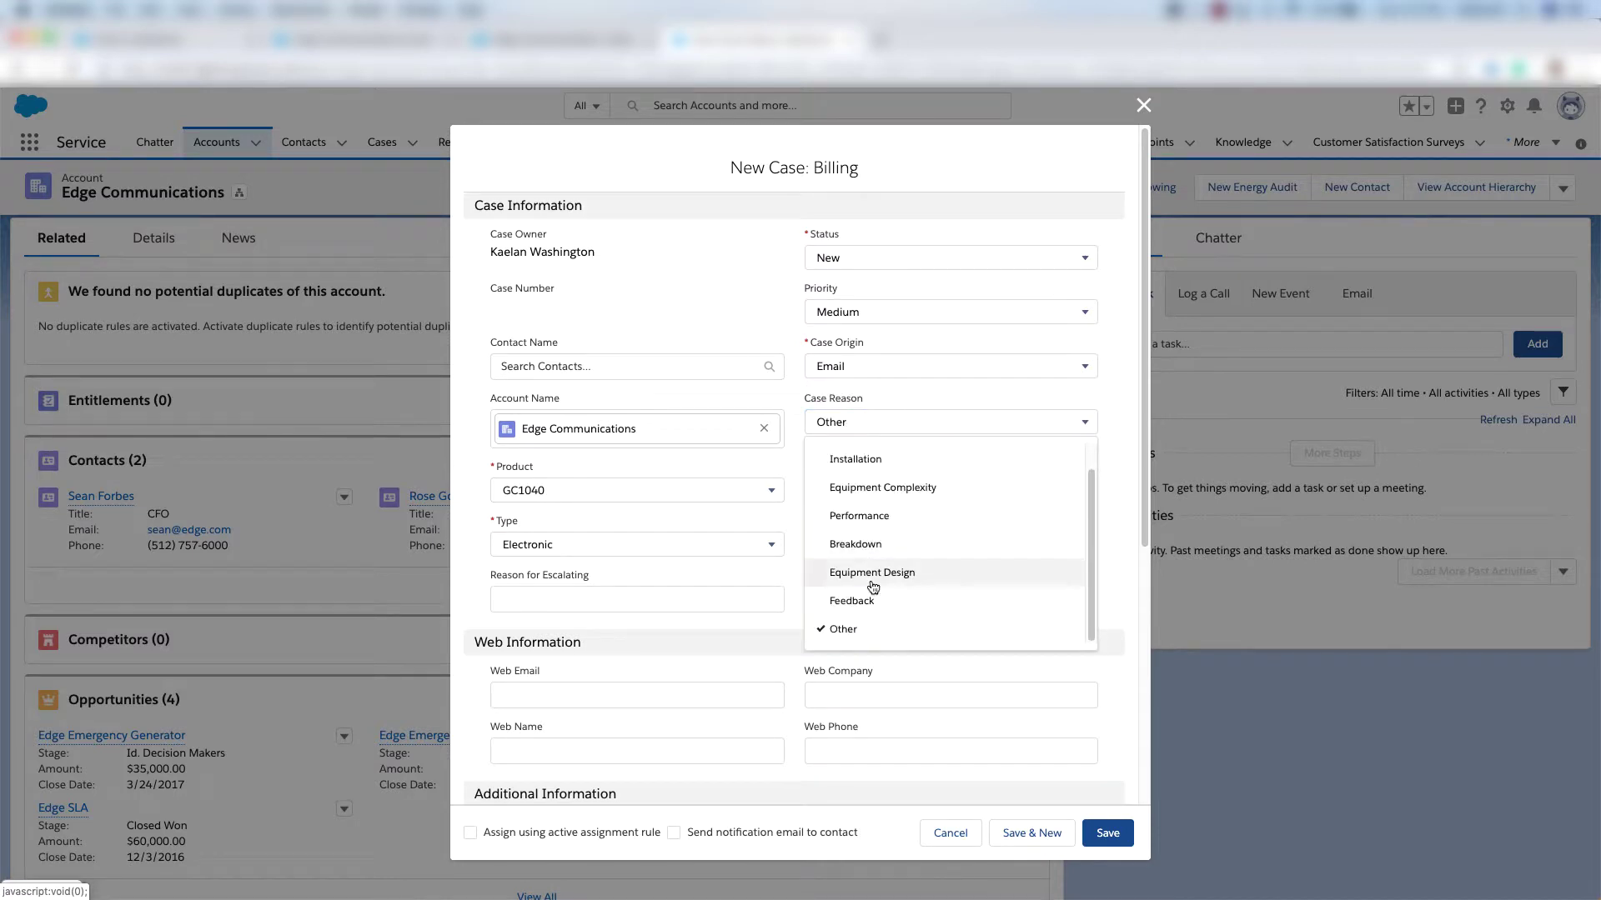
left_click(850, 631)
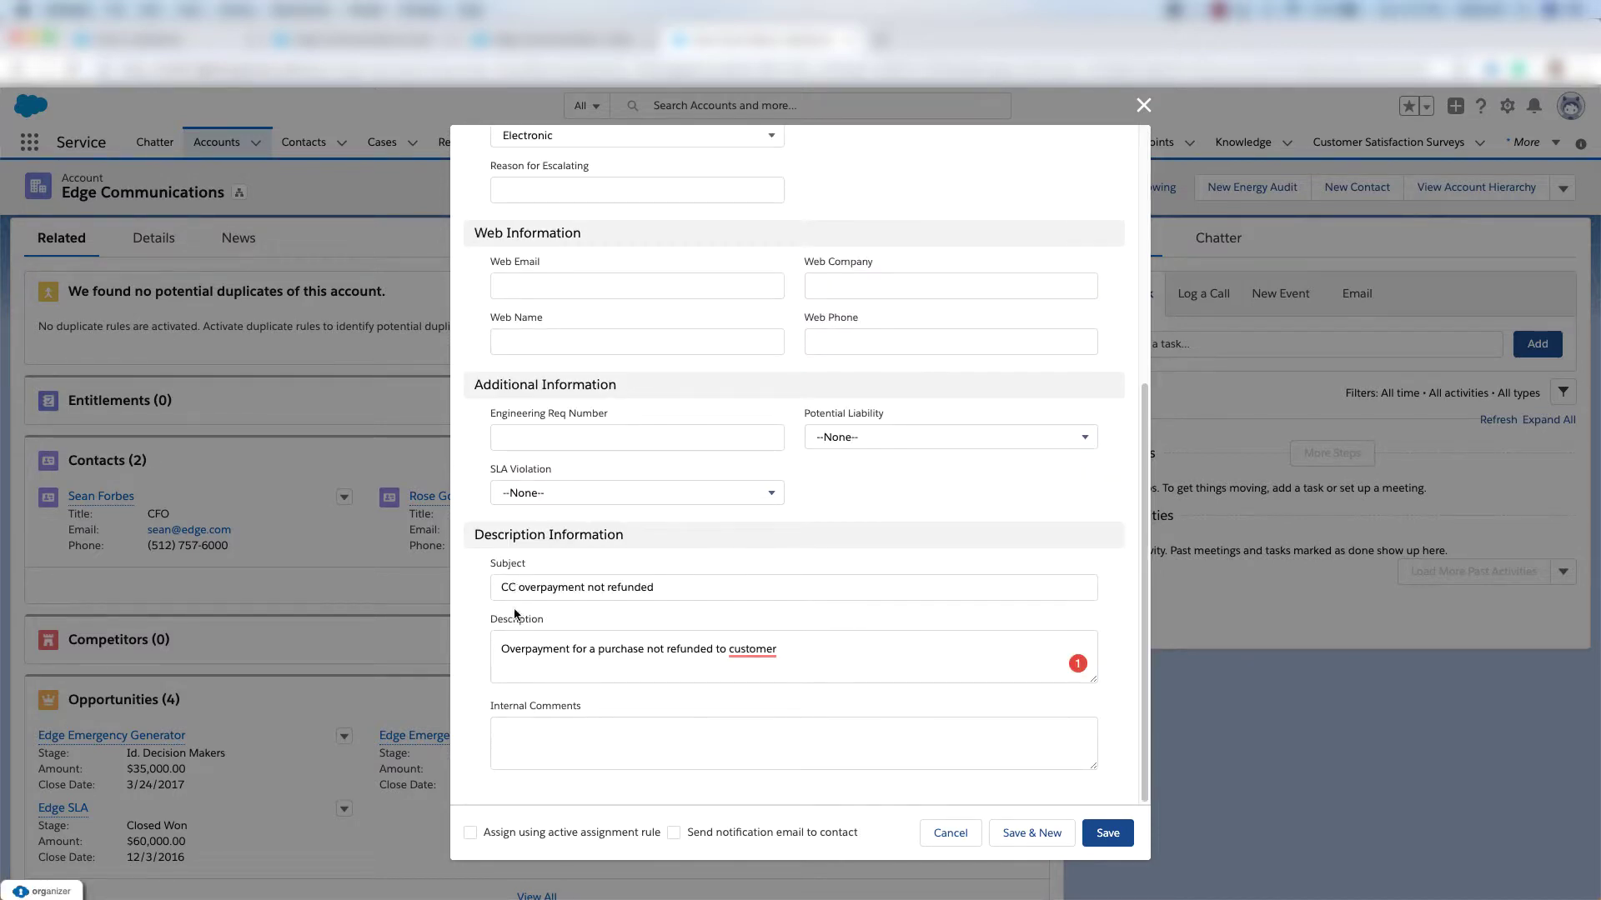
left_click(1107, 832)
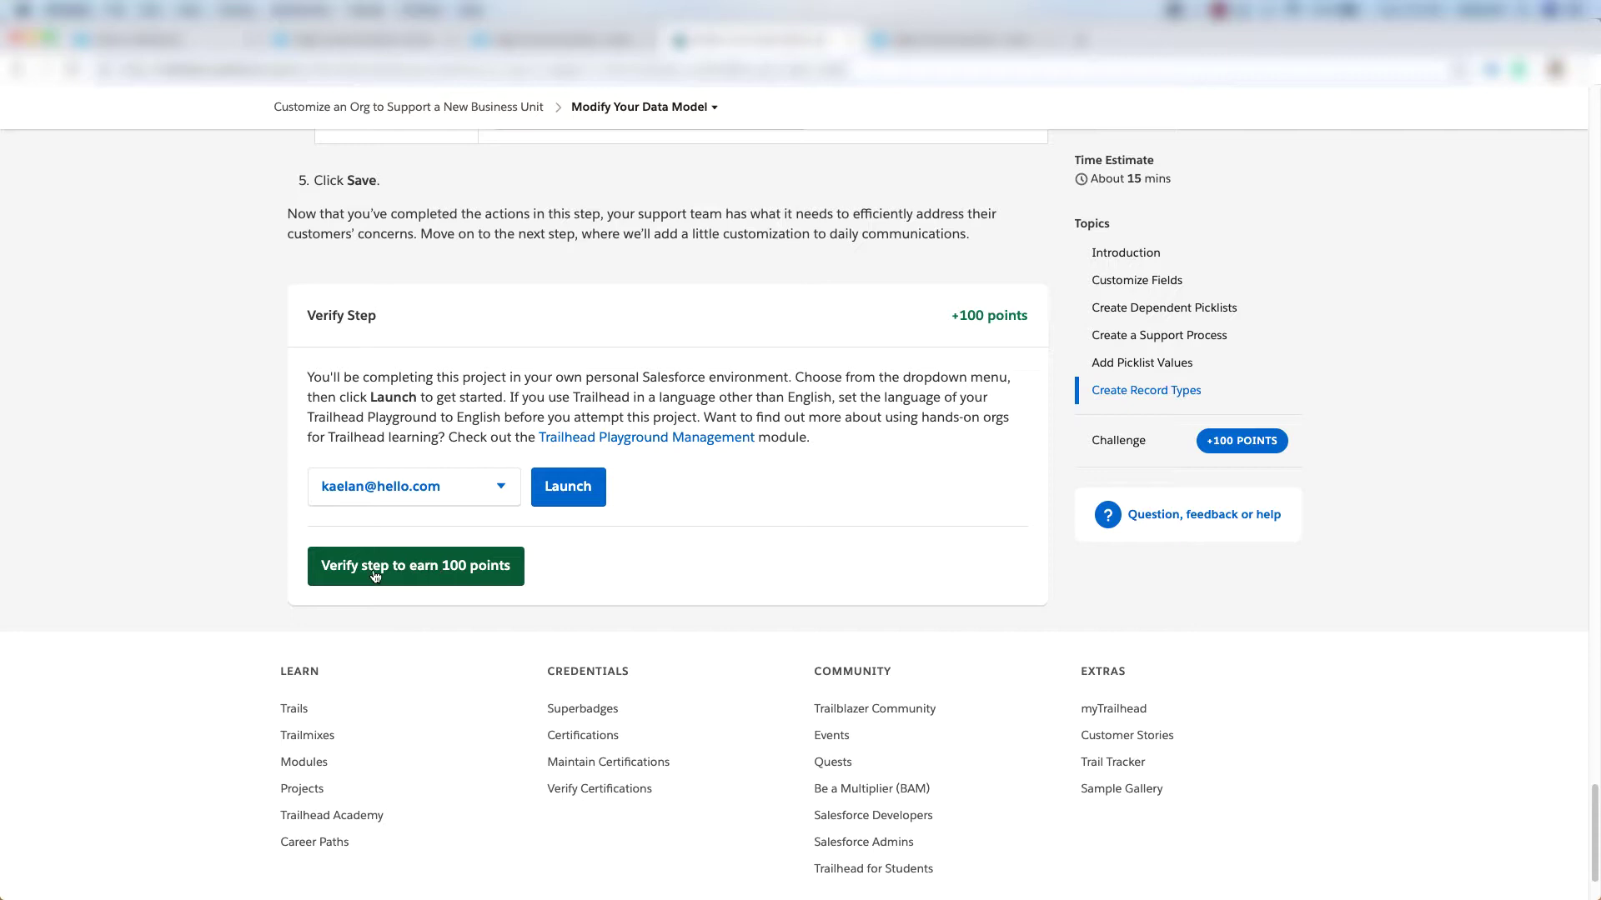
Verify the Modify Your Data Model step for 100 points and continue to the letterhead unit.
left_click(458, 575)
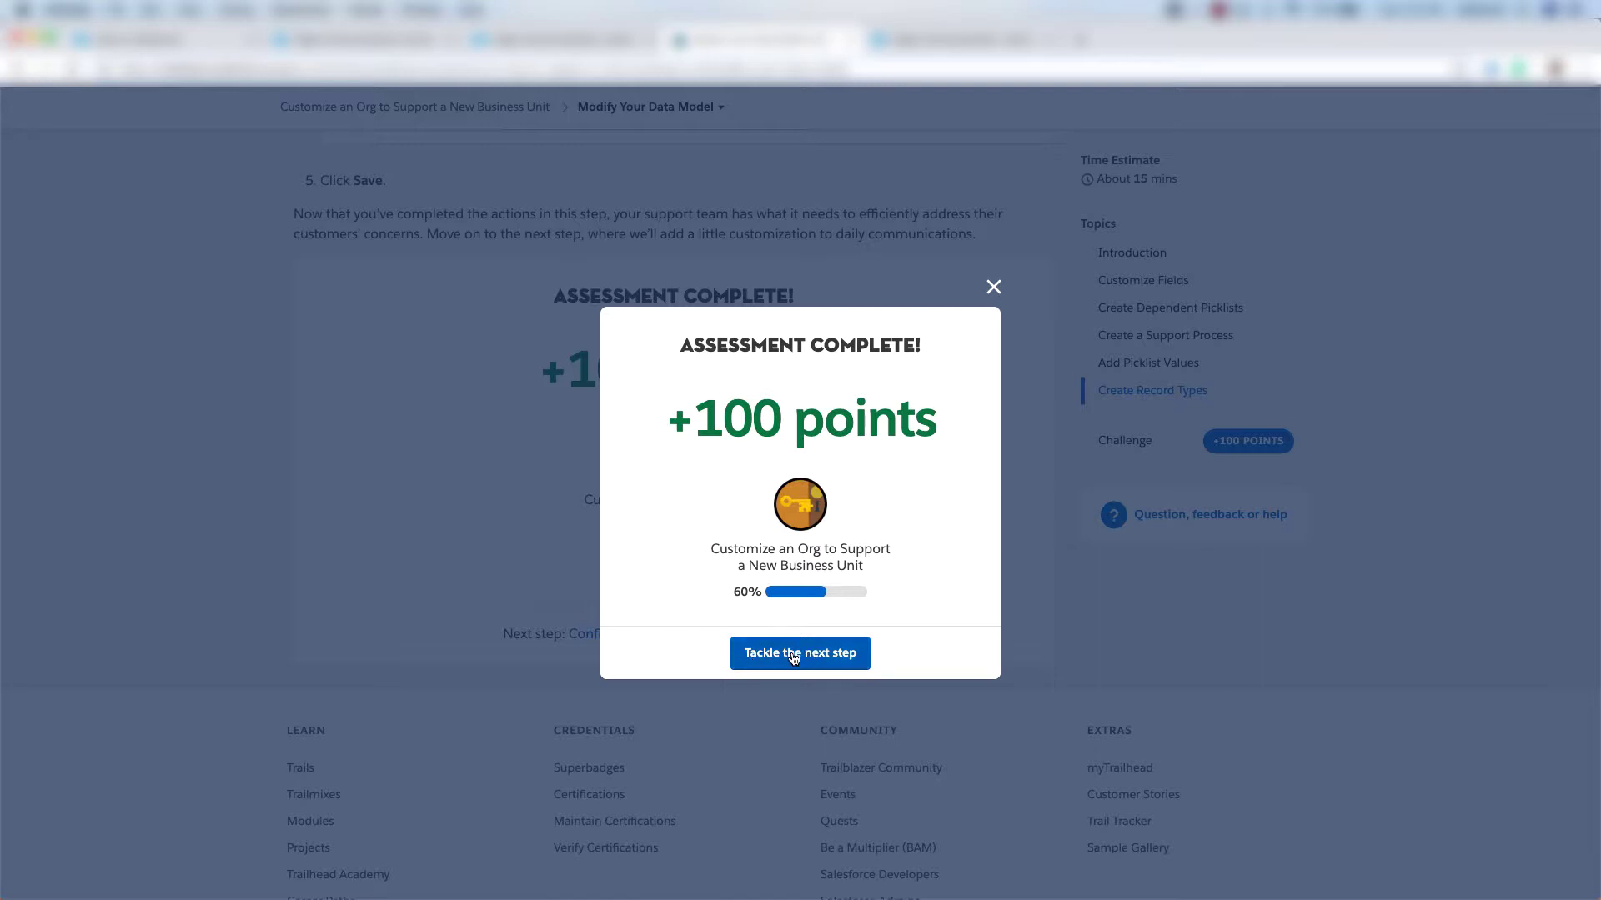
left_click(793, 658)
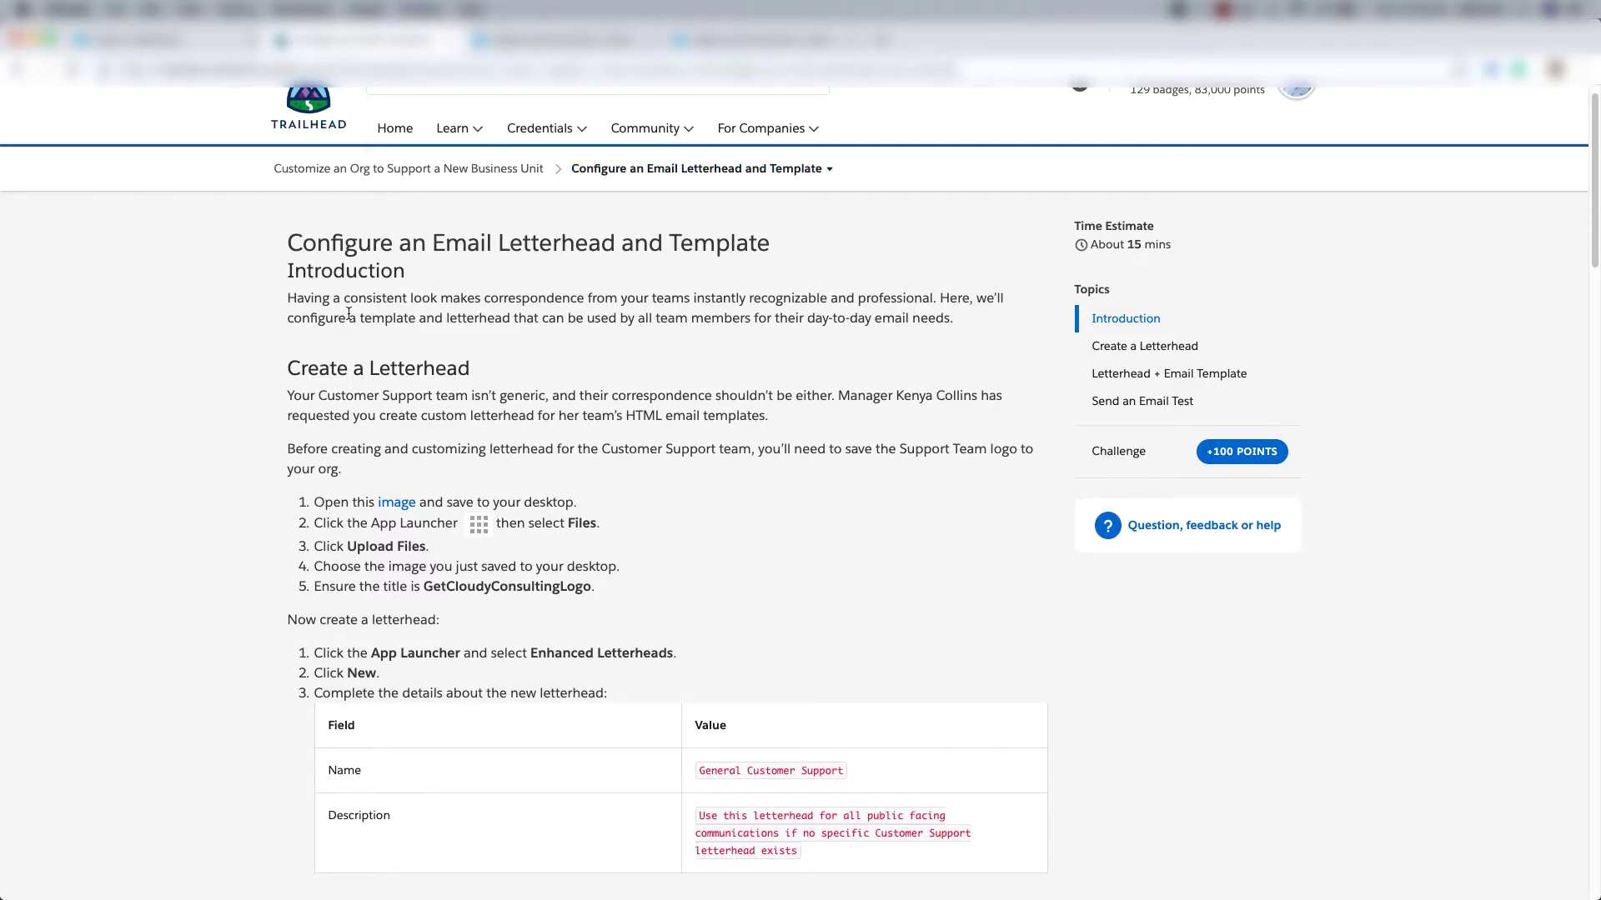
Save the Get Cloudy Consulting logo as a PNG, then switch back to Salesforce.
scroll(348, 313, "down", 5)
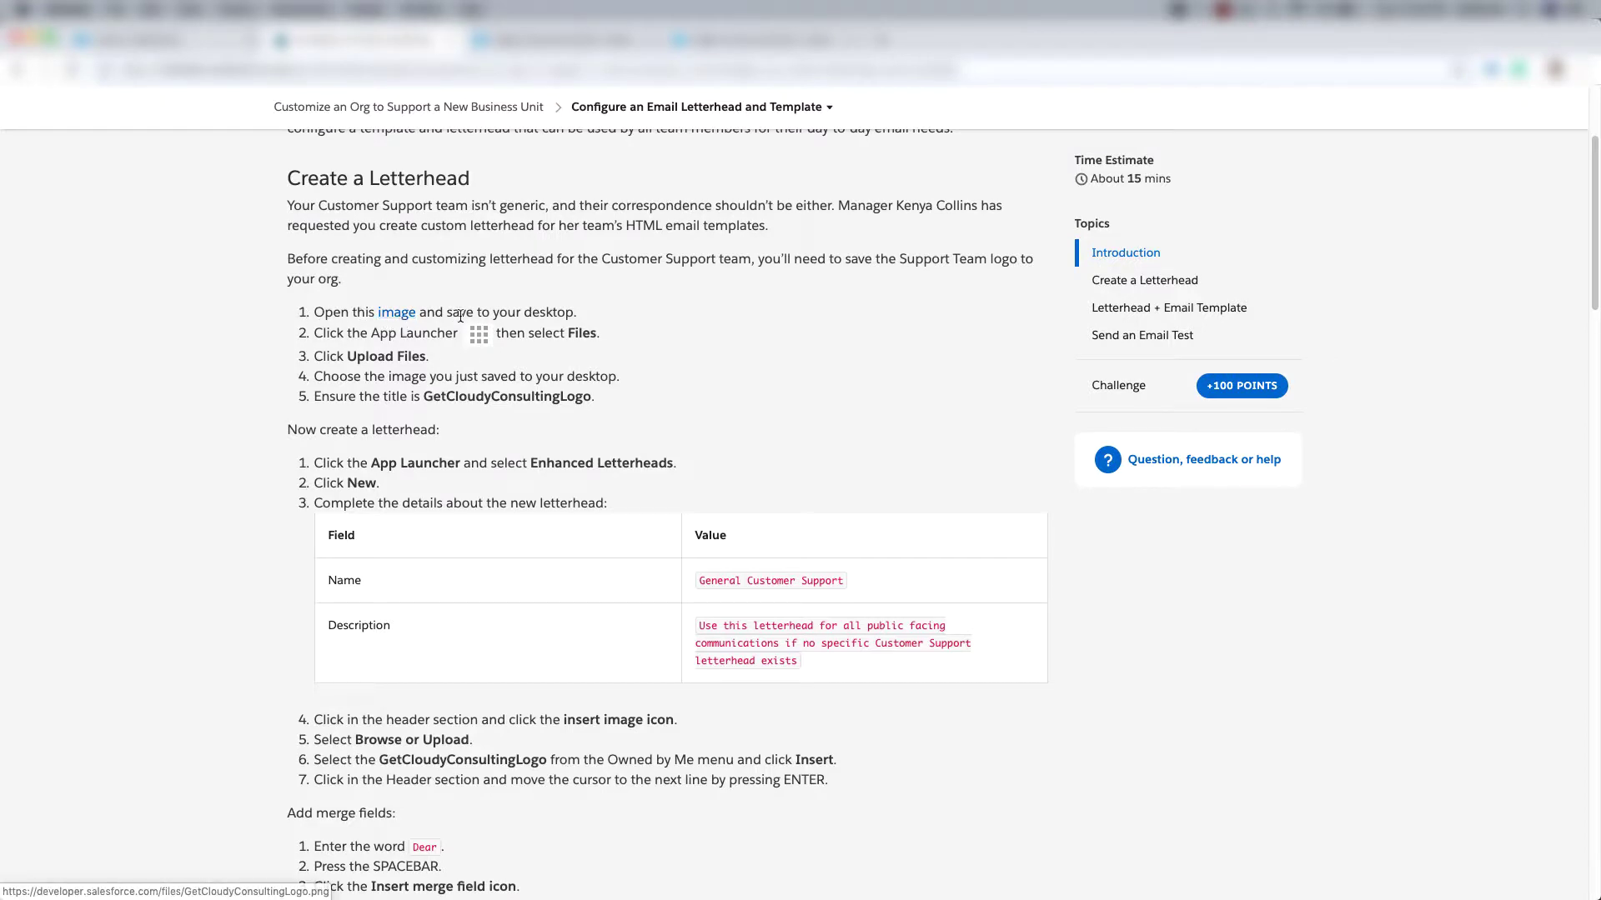
left_click(392, 316)
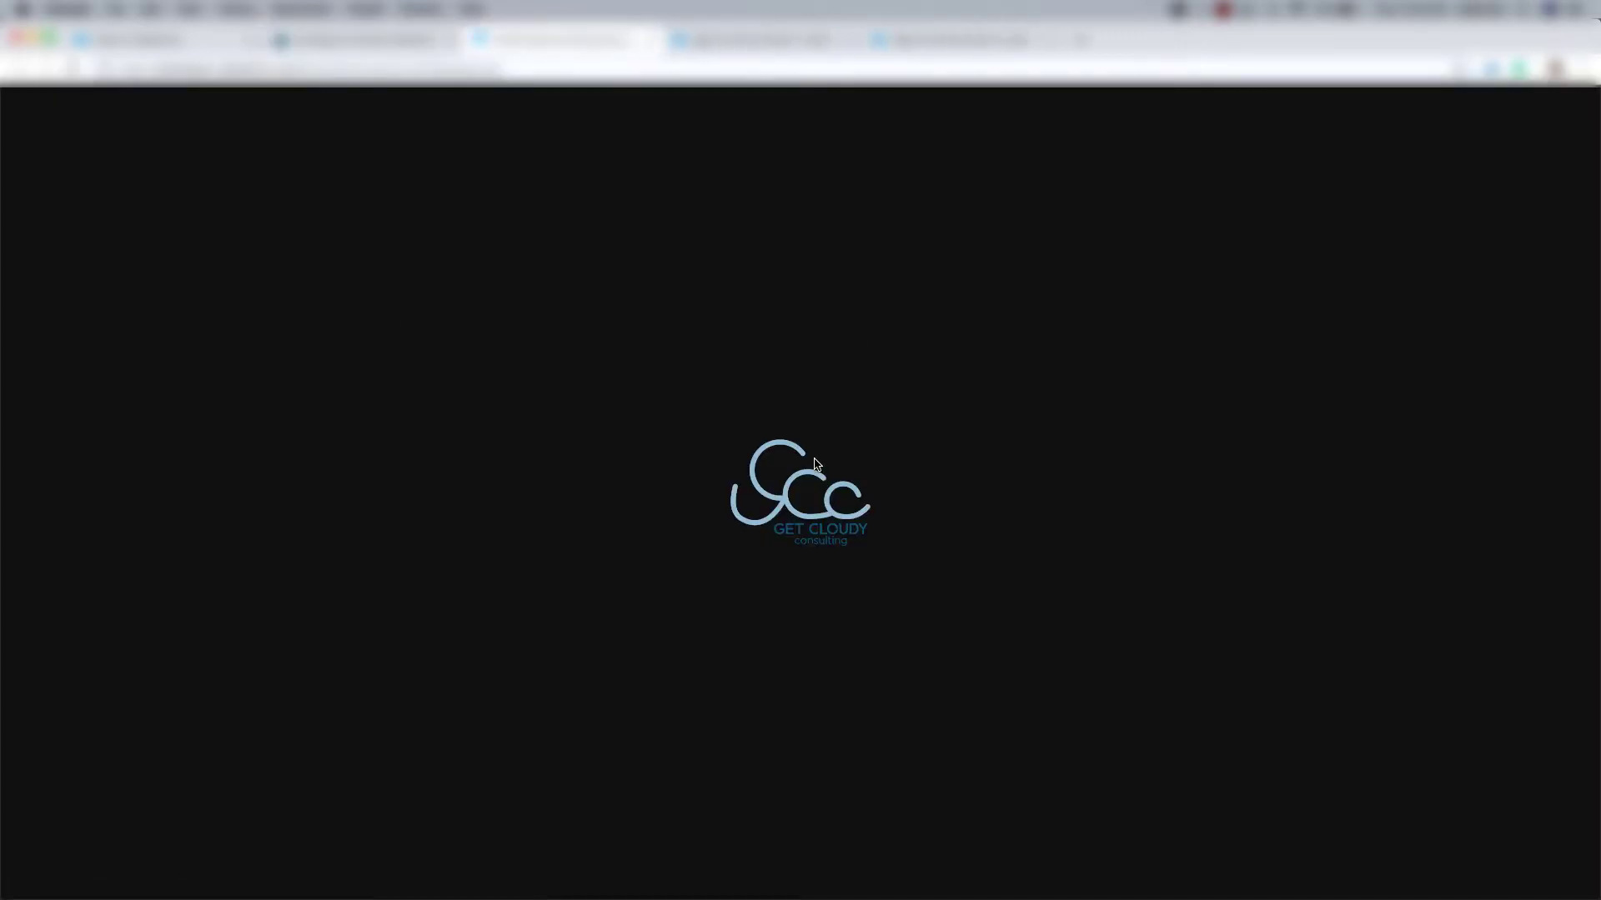
right_click(814, 464)
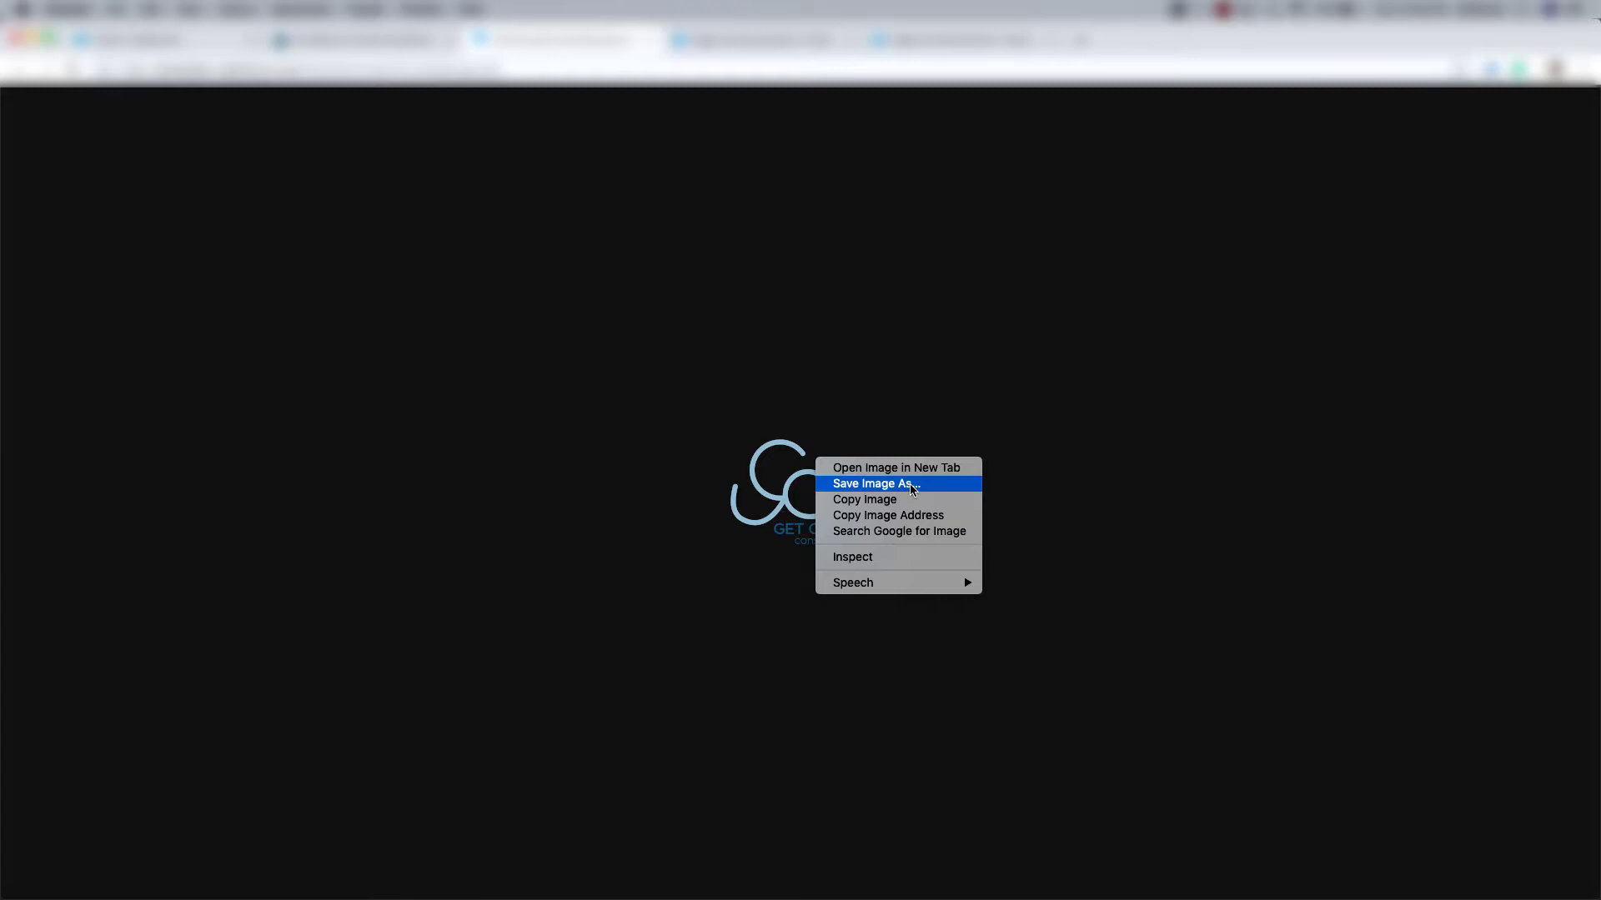
left_click(912, 485)
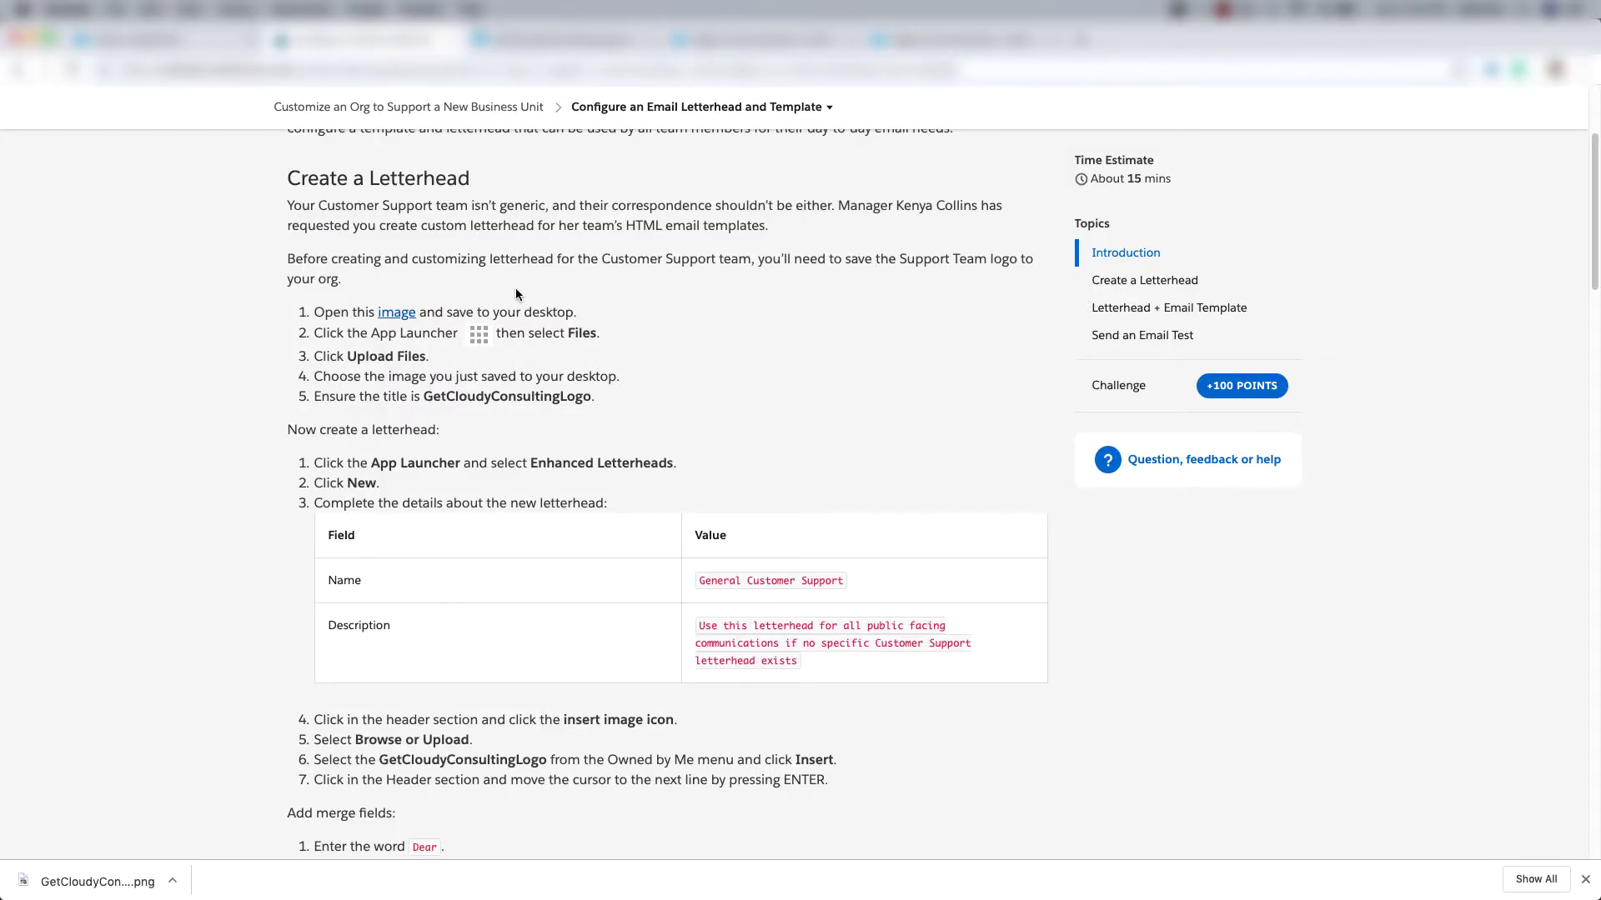
left_click(561, 43)
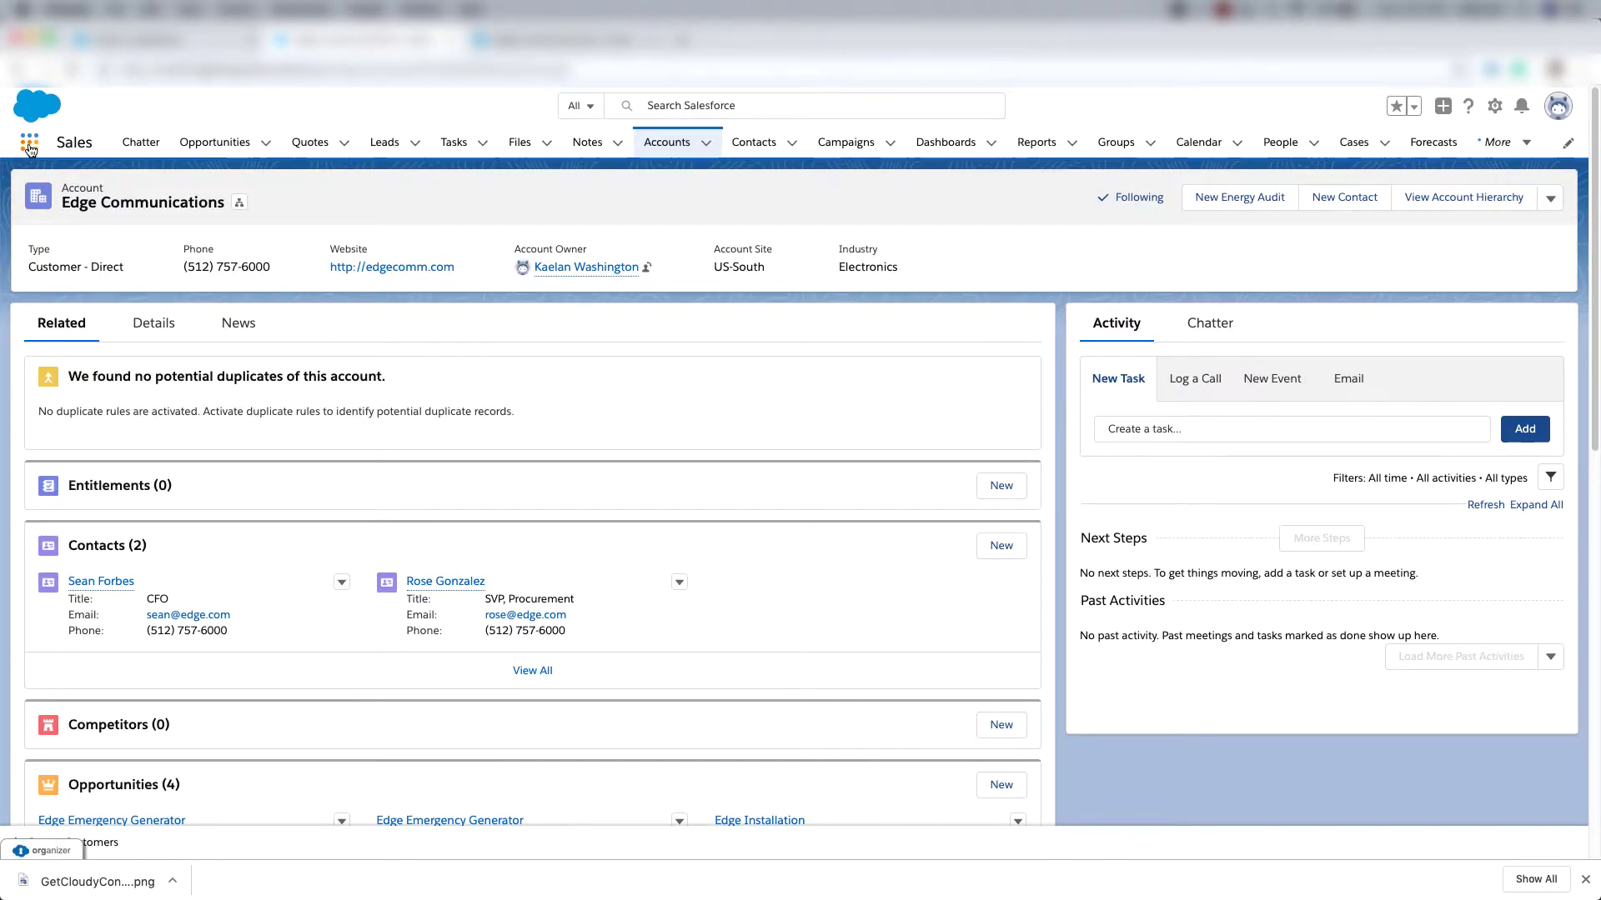
Upload GetCloudyConsultingLogo.png via the Files page found by searching 'fi'.
left_click(29, 147)
type("files")
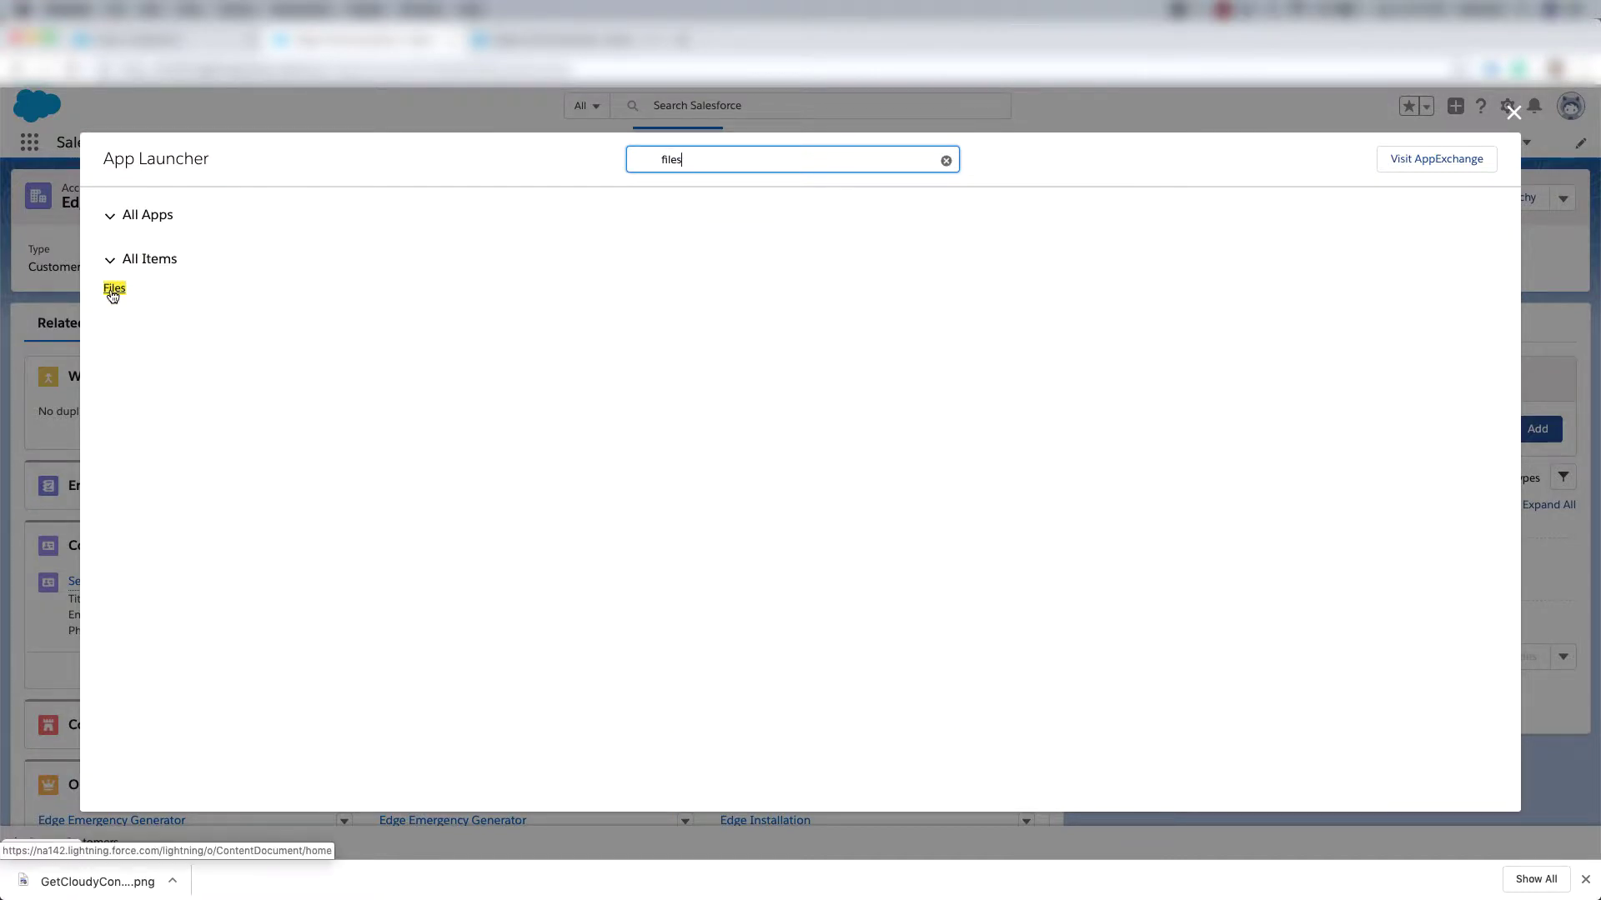
left_click(110, 287)
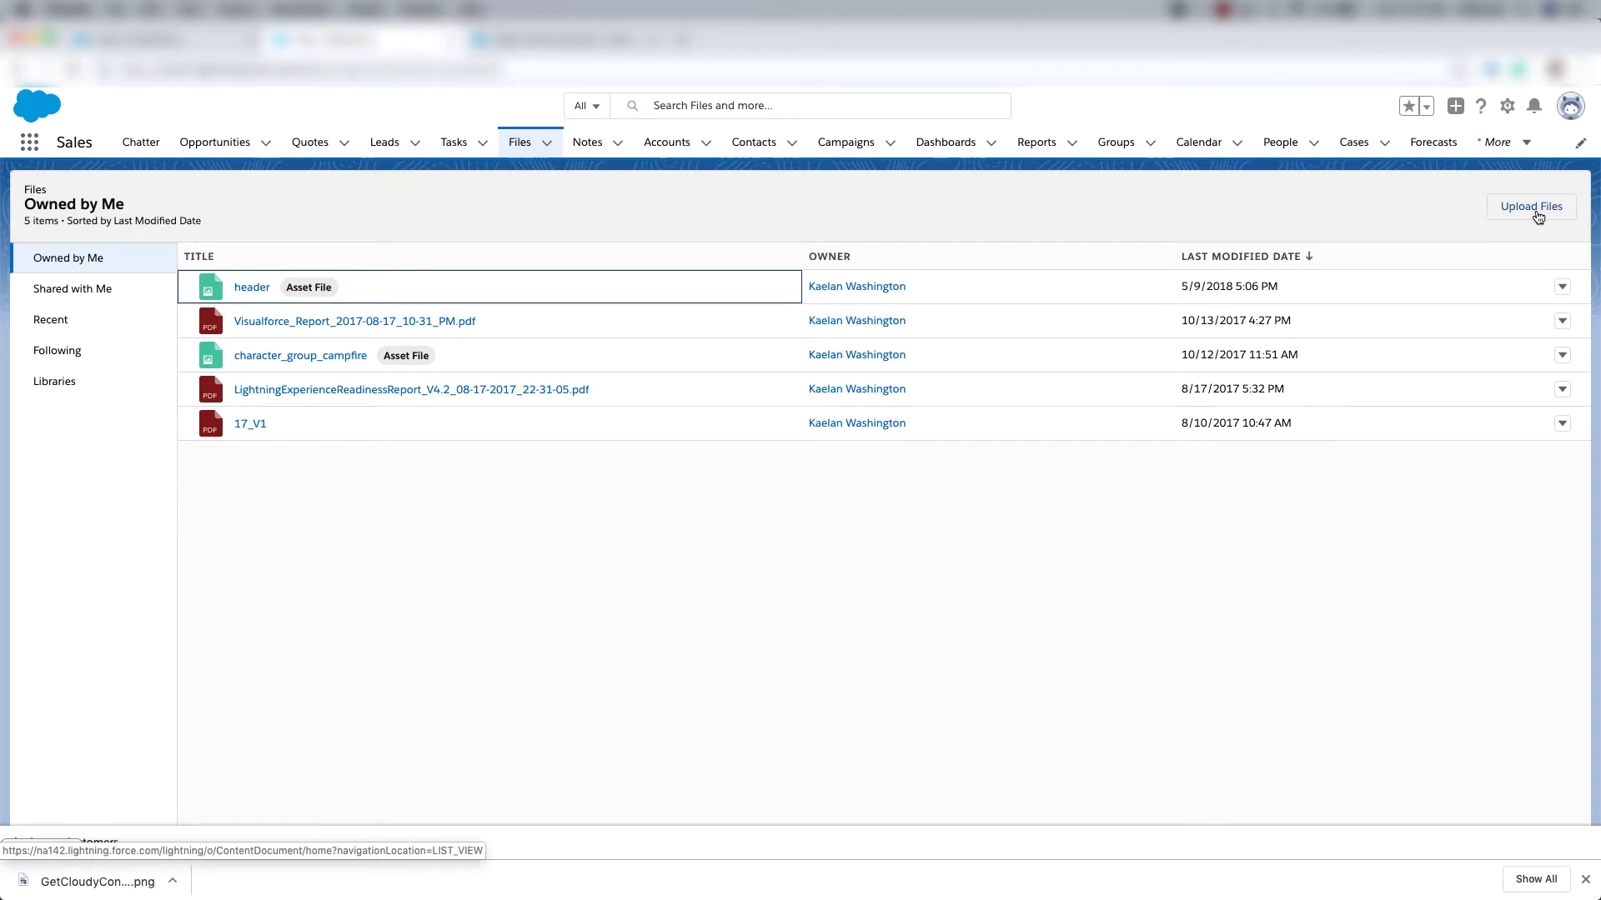
left_click(1538, 215)
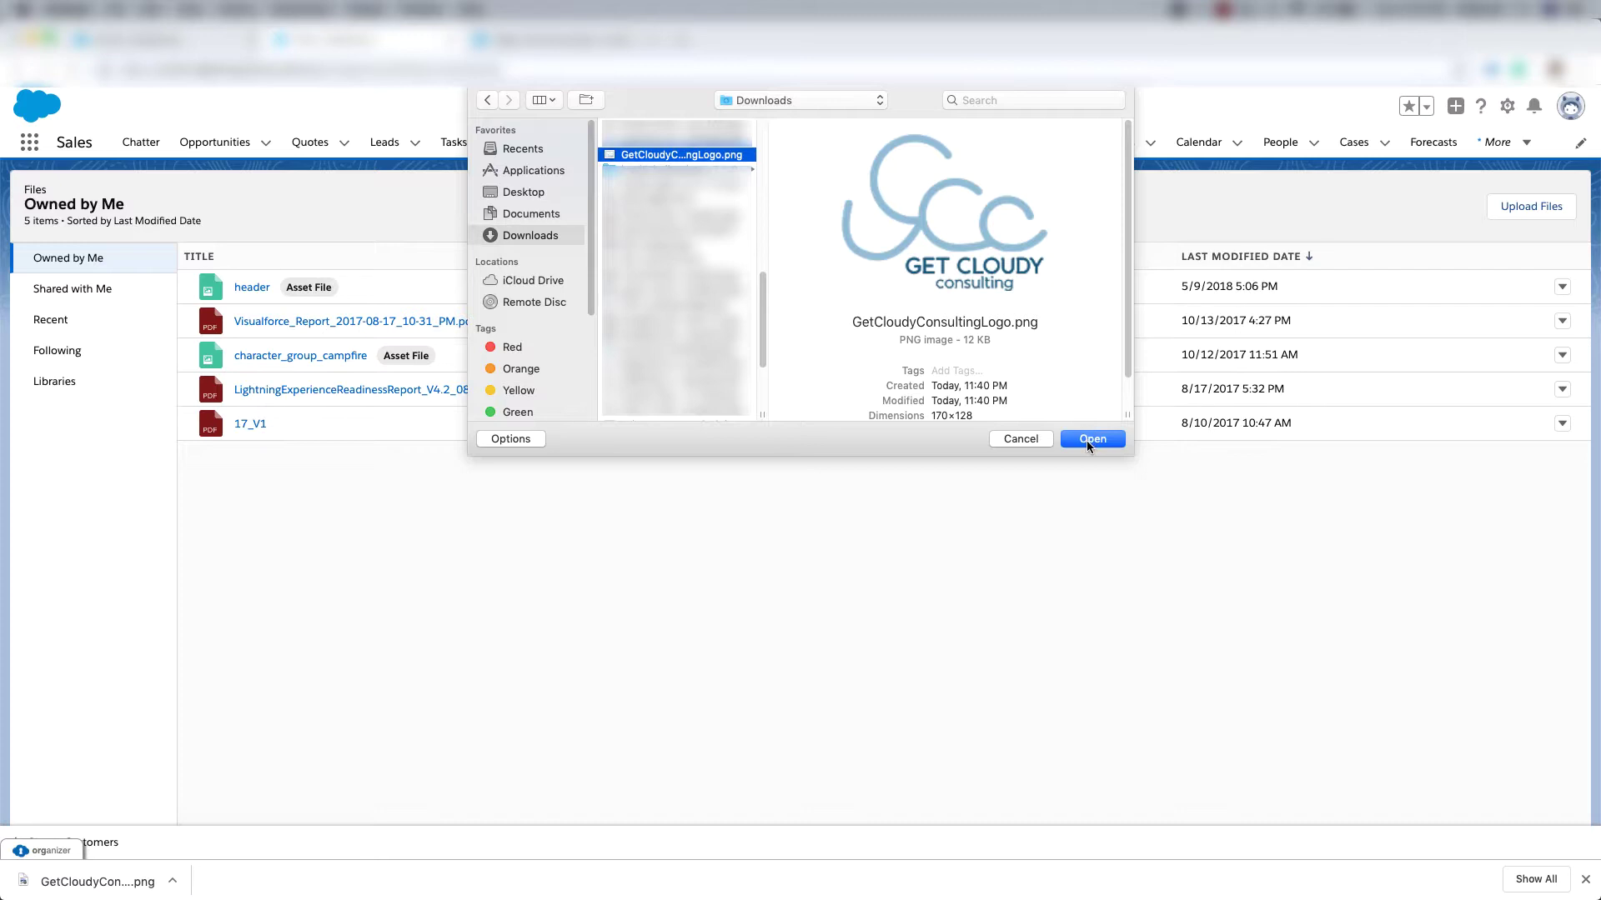
left_click(1087, 439)
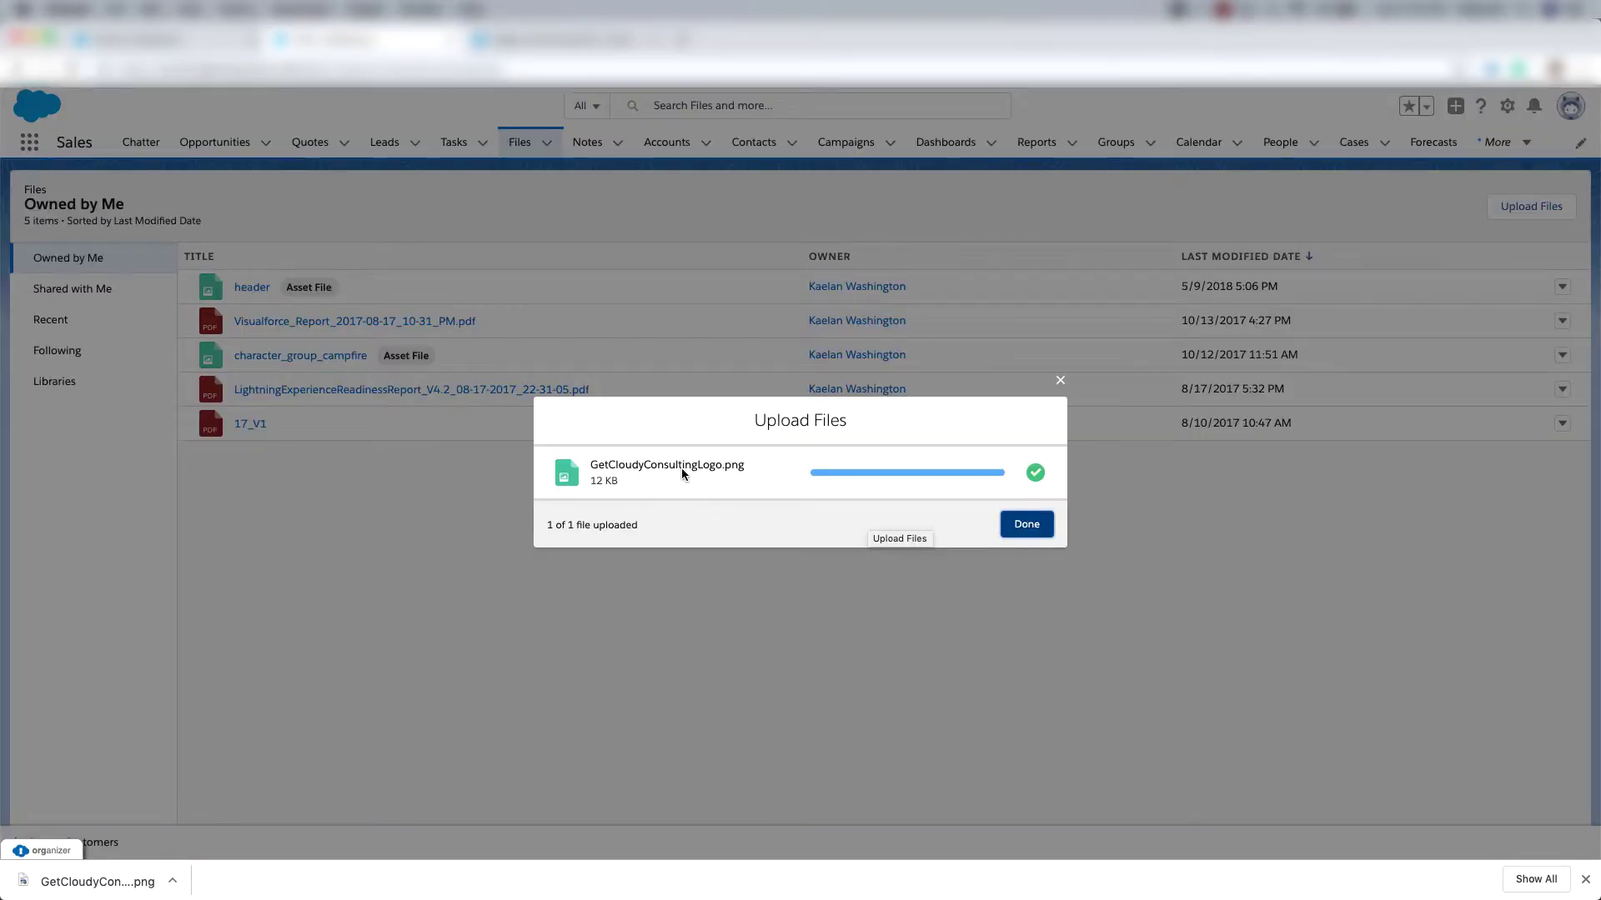
left_click(1024, 526)
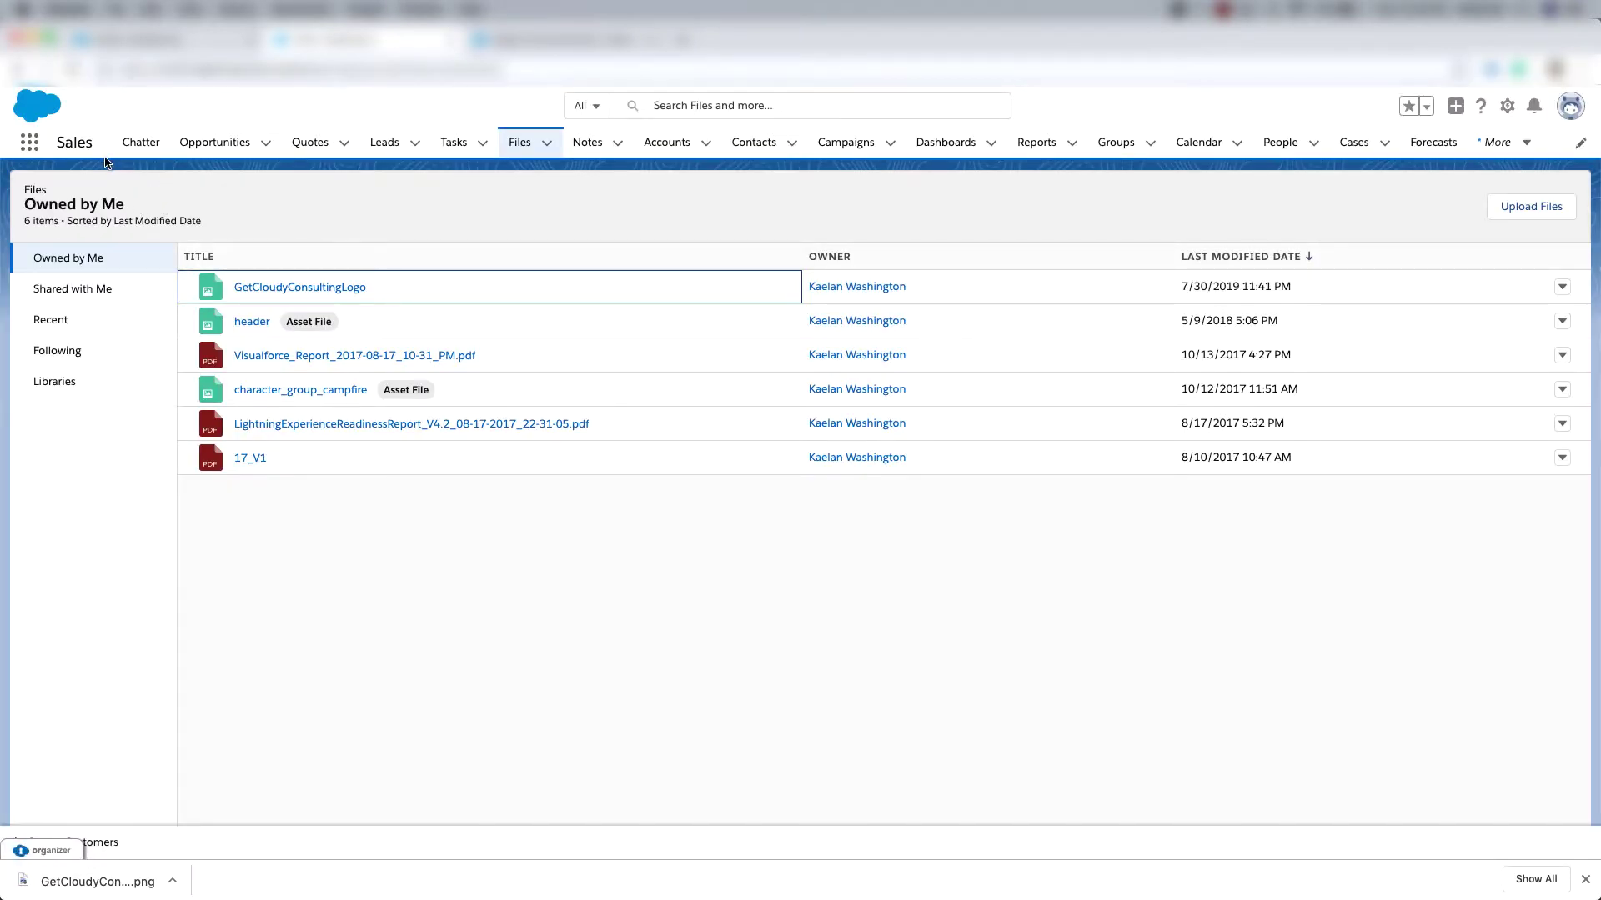
Search the App Launcher for 'enhanced' and open Enhanced Letterheads.
left_click(30, 144)
type("enhanced")
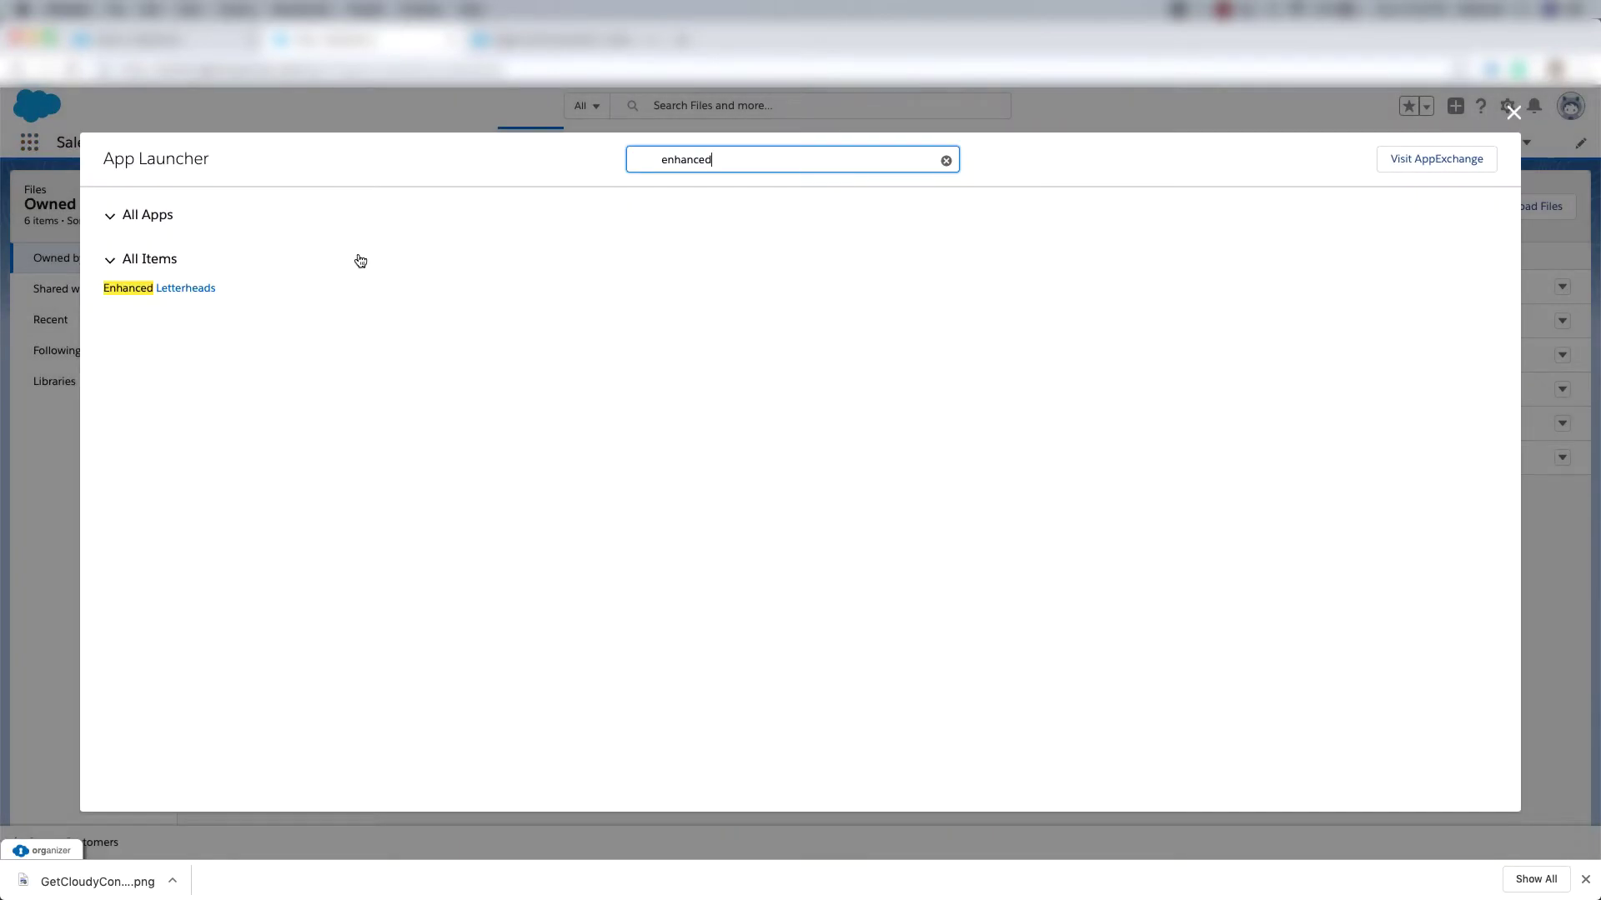
left_click(173, 291)
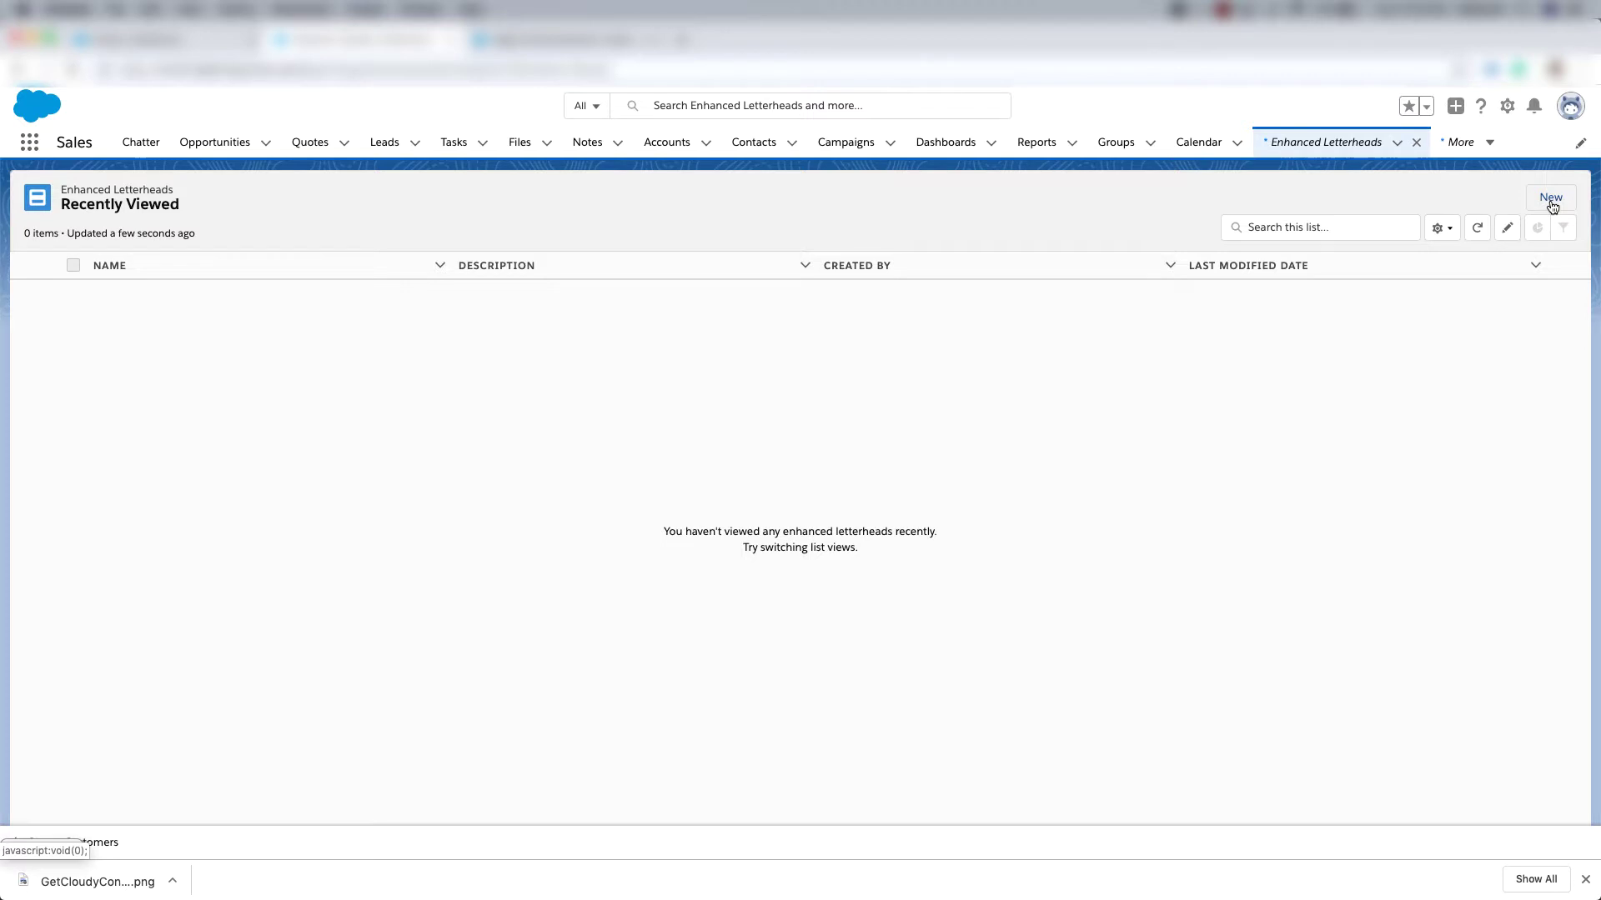
Start a new enhanced letterhead and insert the GetCloudyConsultingLogo image into its header.
left_click(1552, 206)
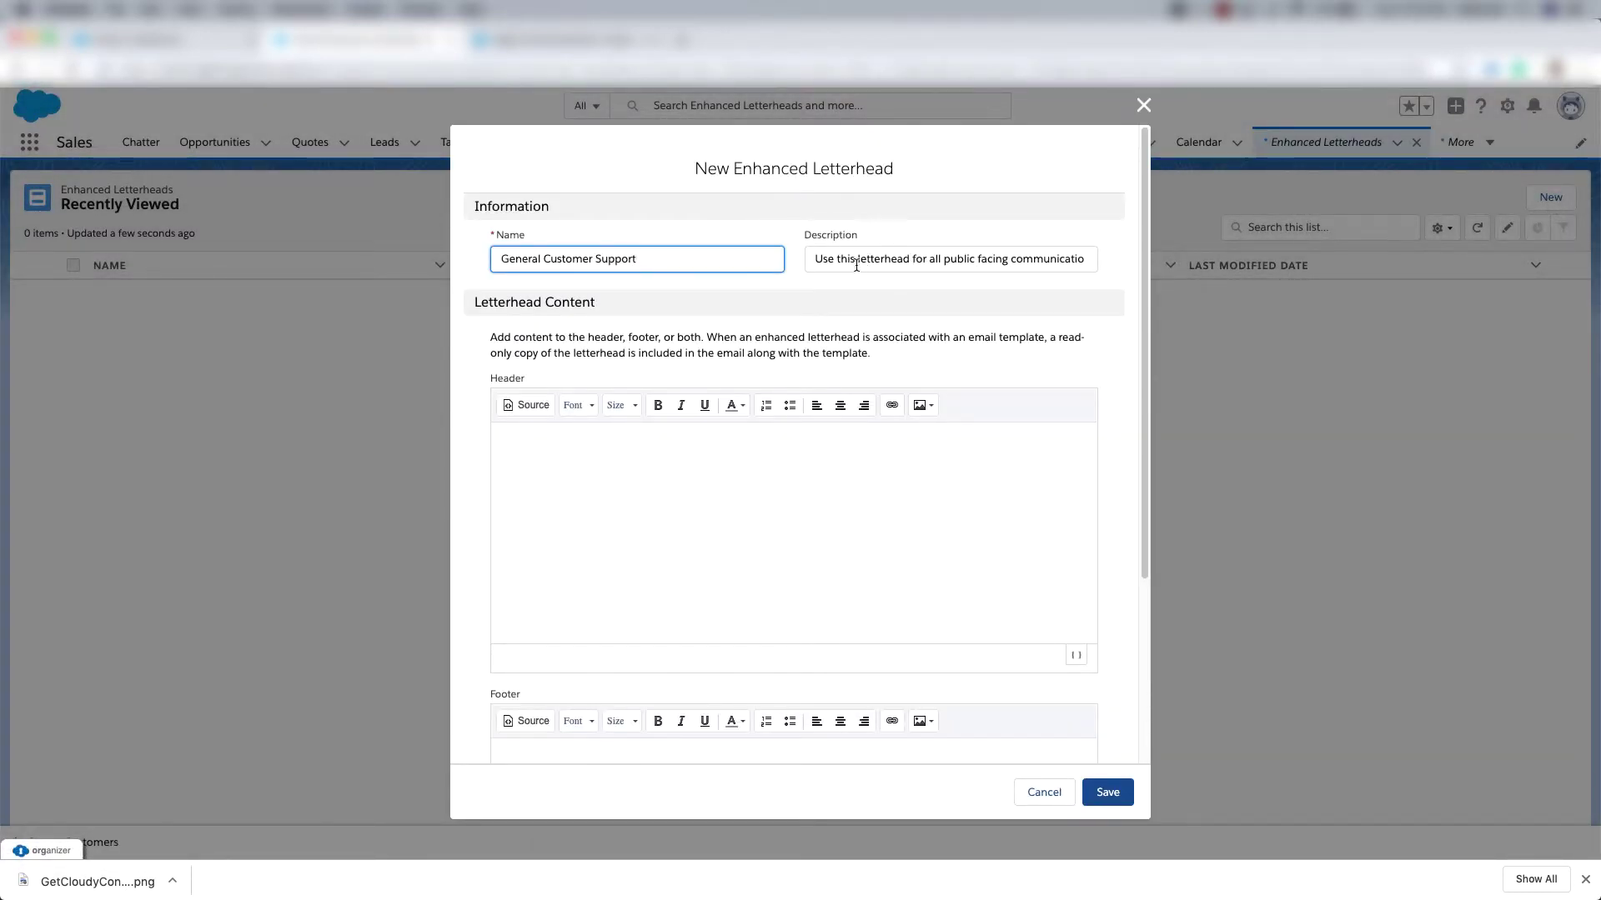
left_click(537, 459)
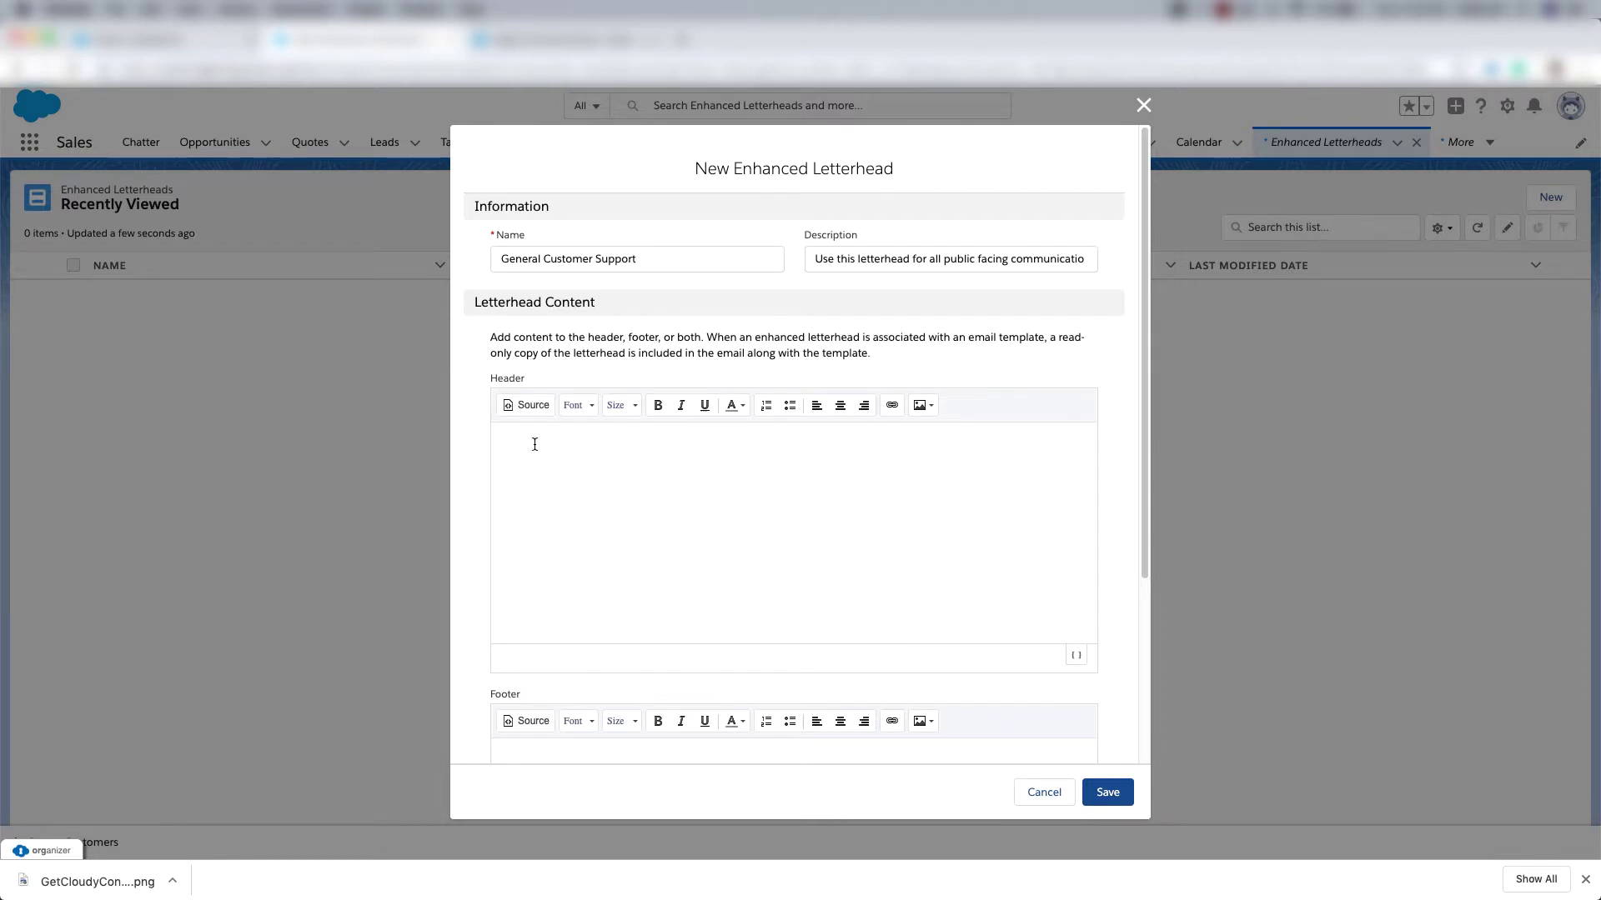
left_click(928, 406)
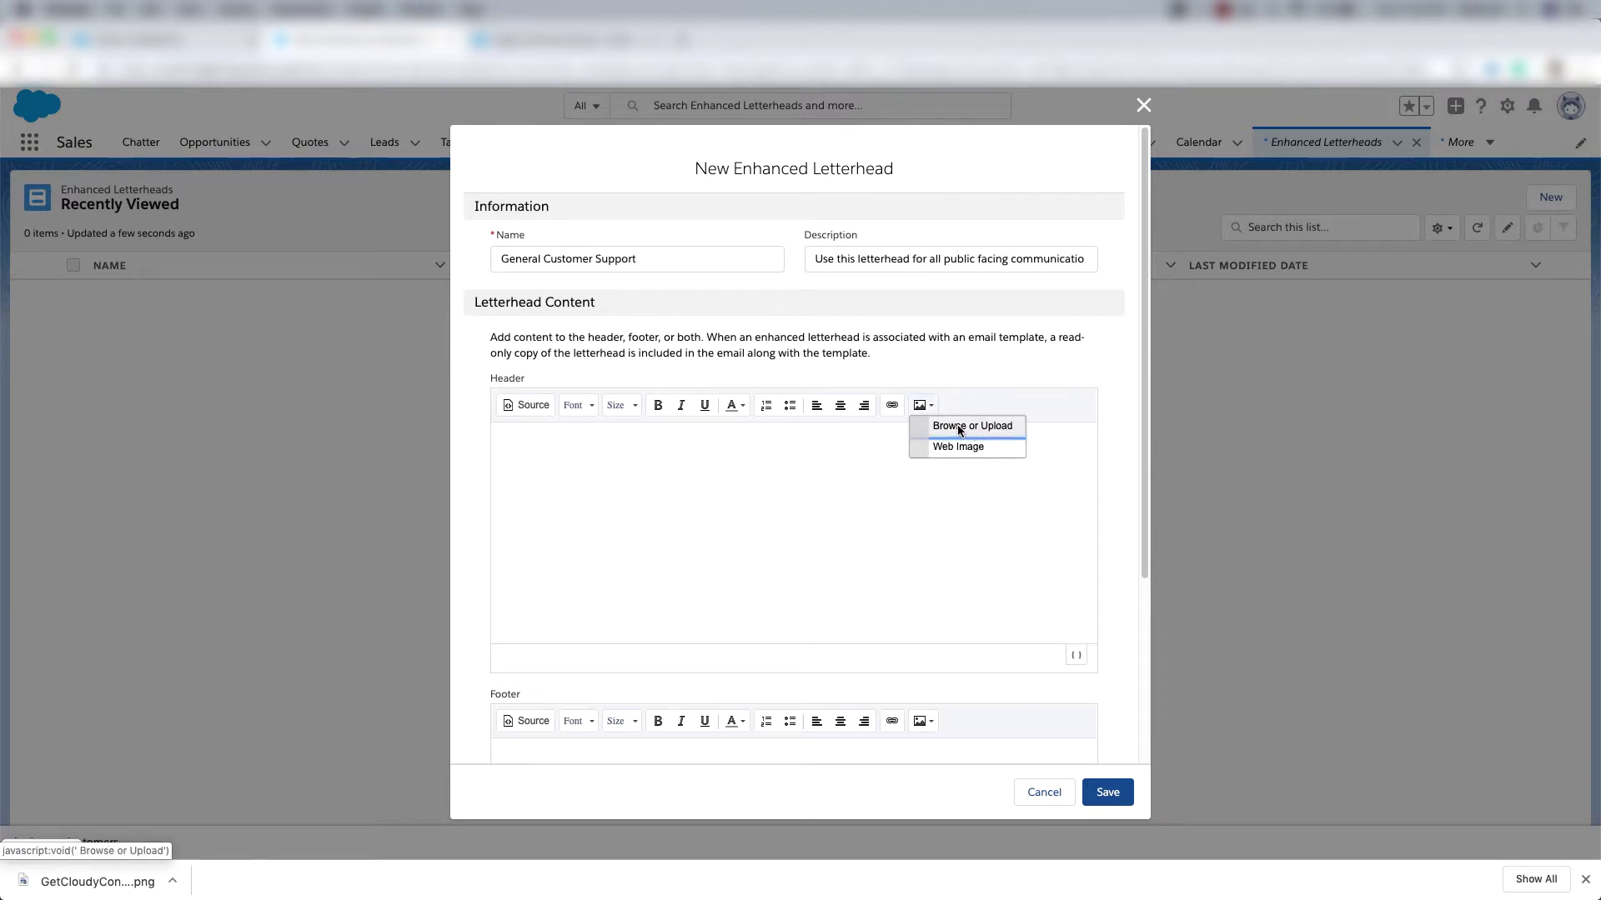
left_click(958, 426)
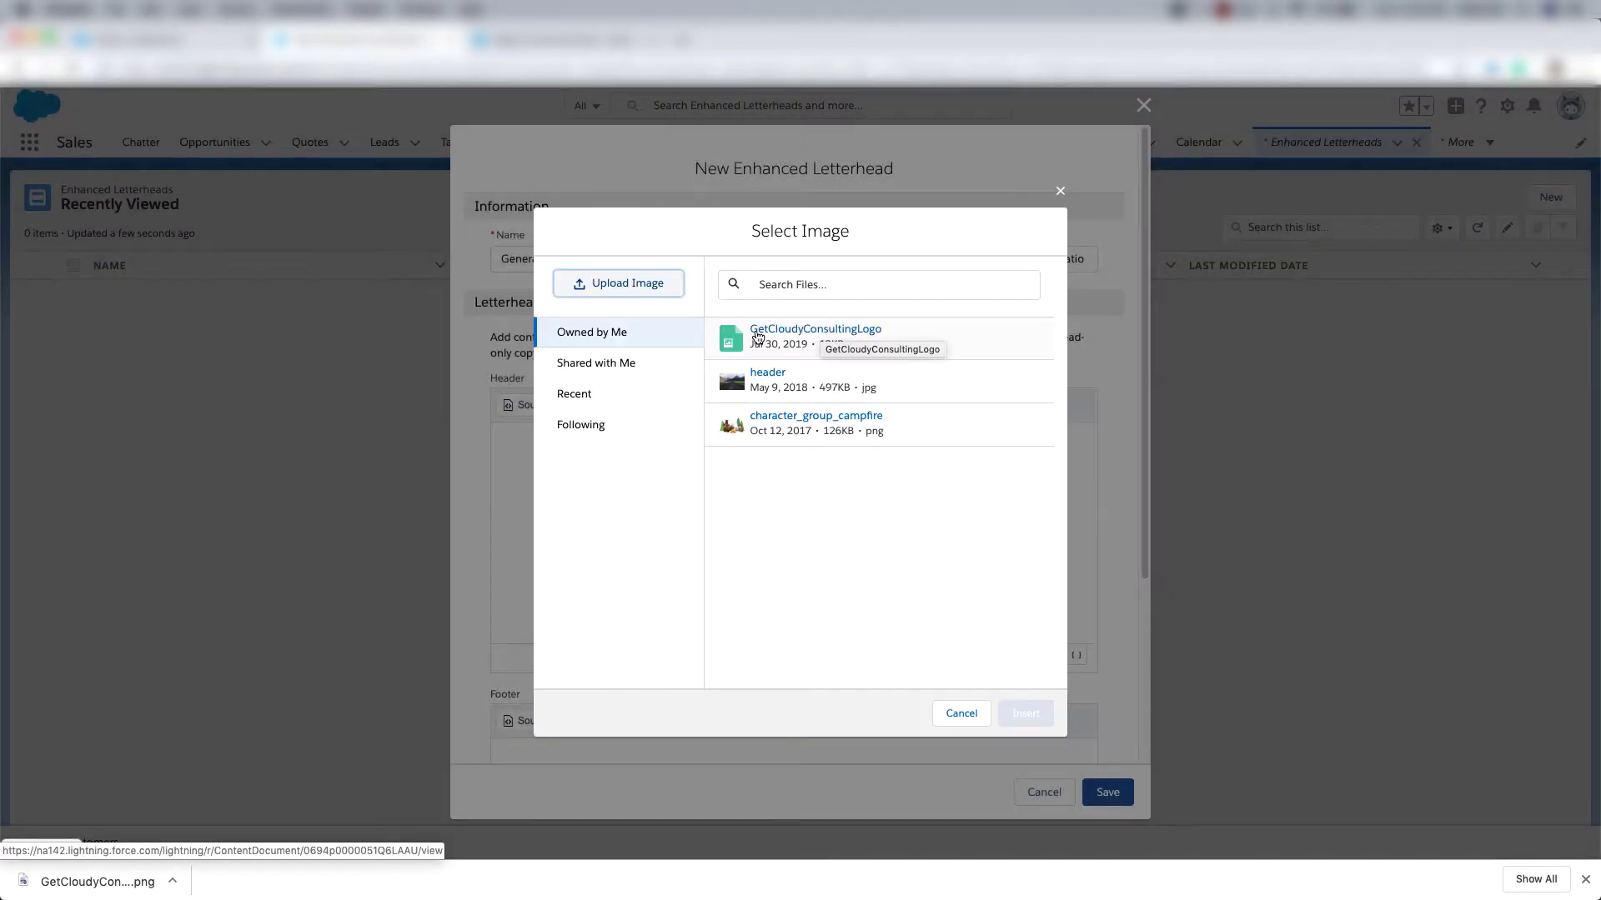
left_click(842, 338)
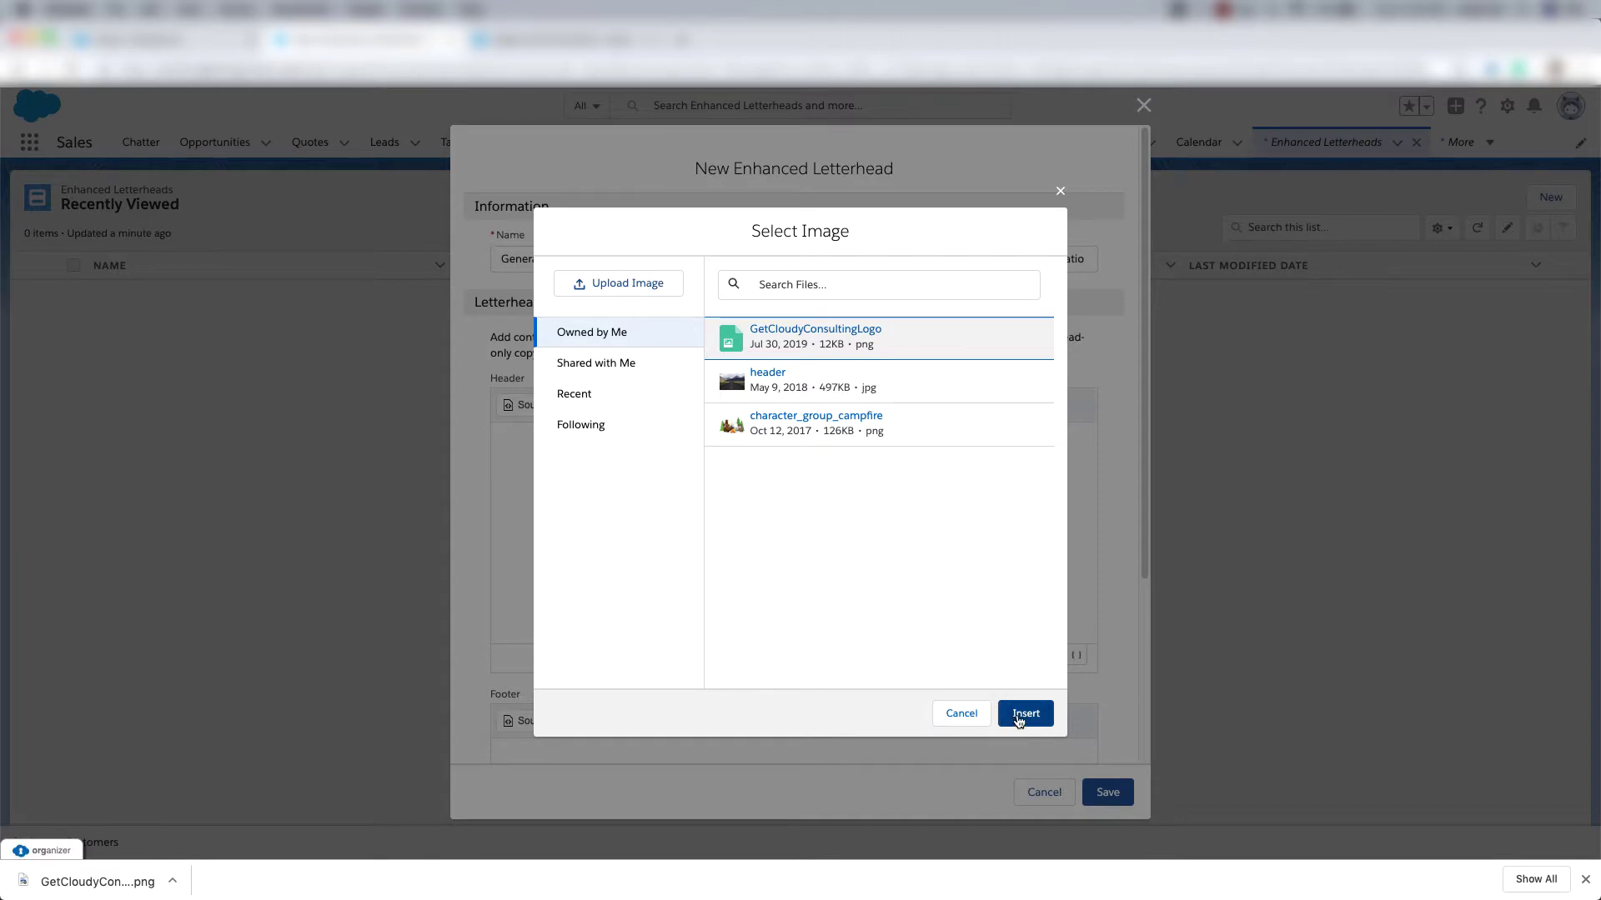
left_click(1018, 714)
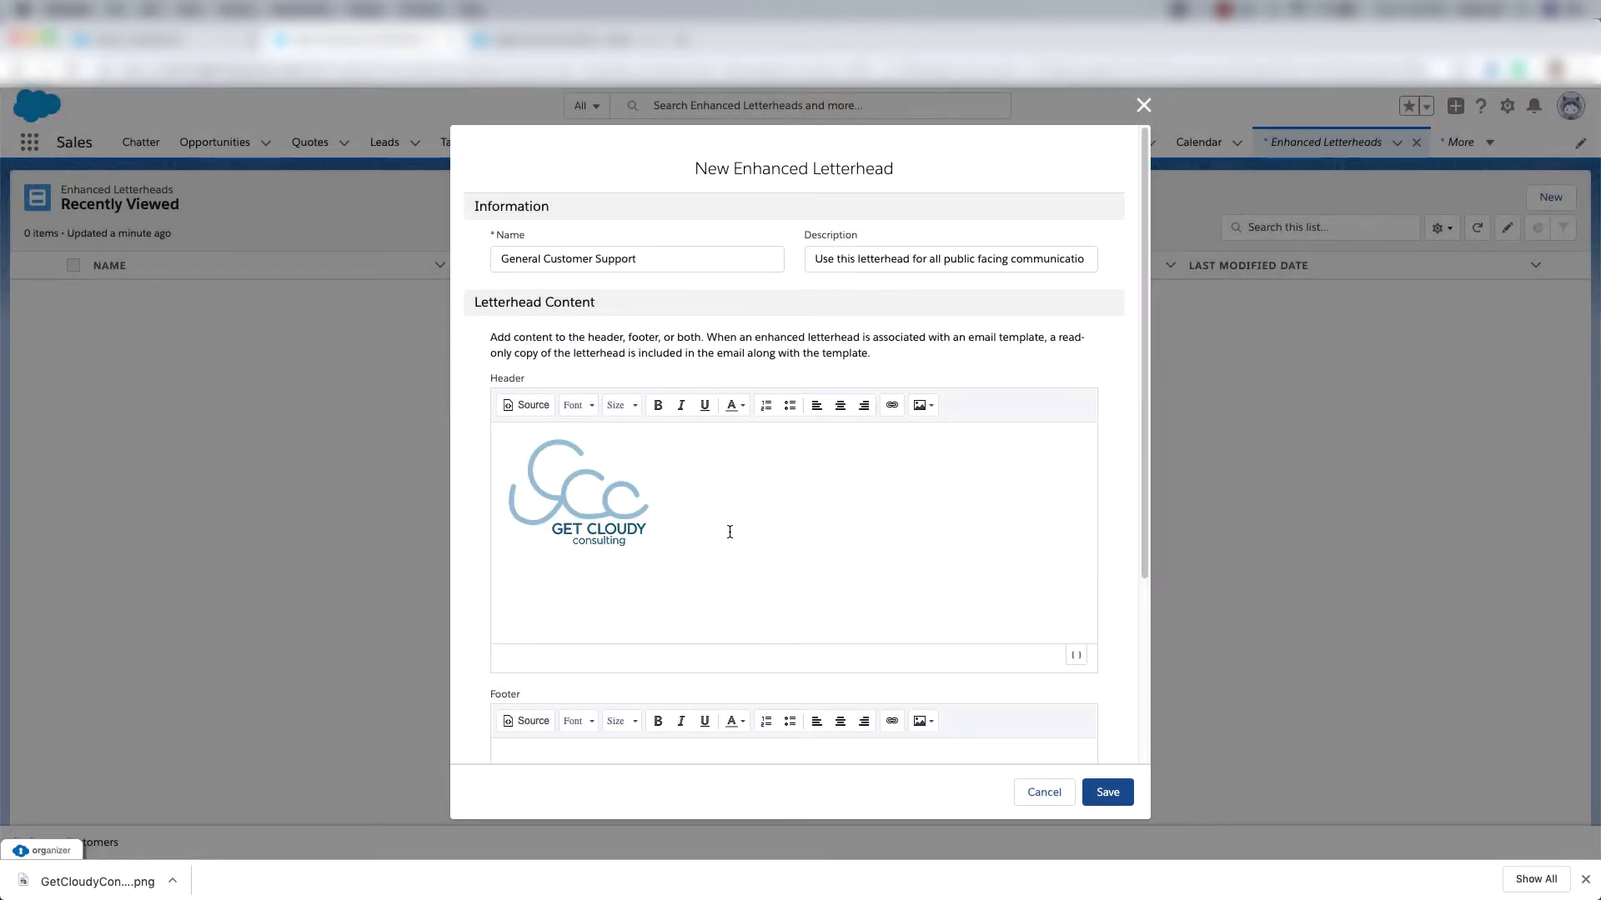
Add a 'Dear' line with the recipient First Name merge field below the logo and save.
key("Return")
type("Dear")
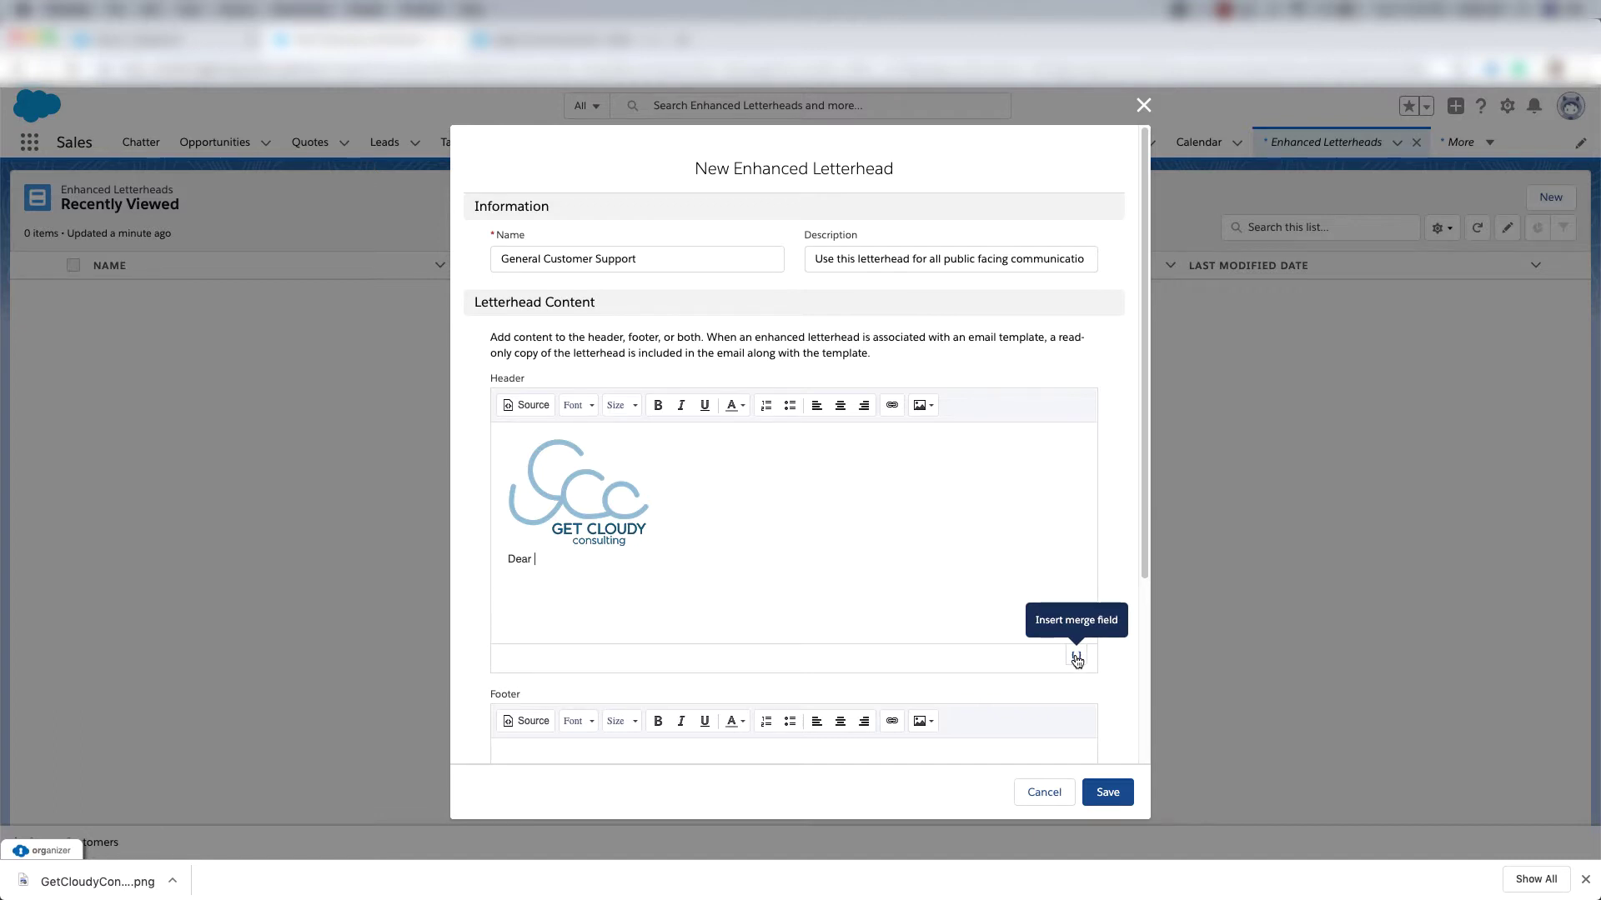
left_click(1076, 660)
type("first")
left_click(733, 362)
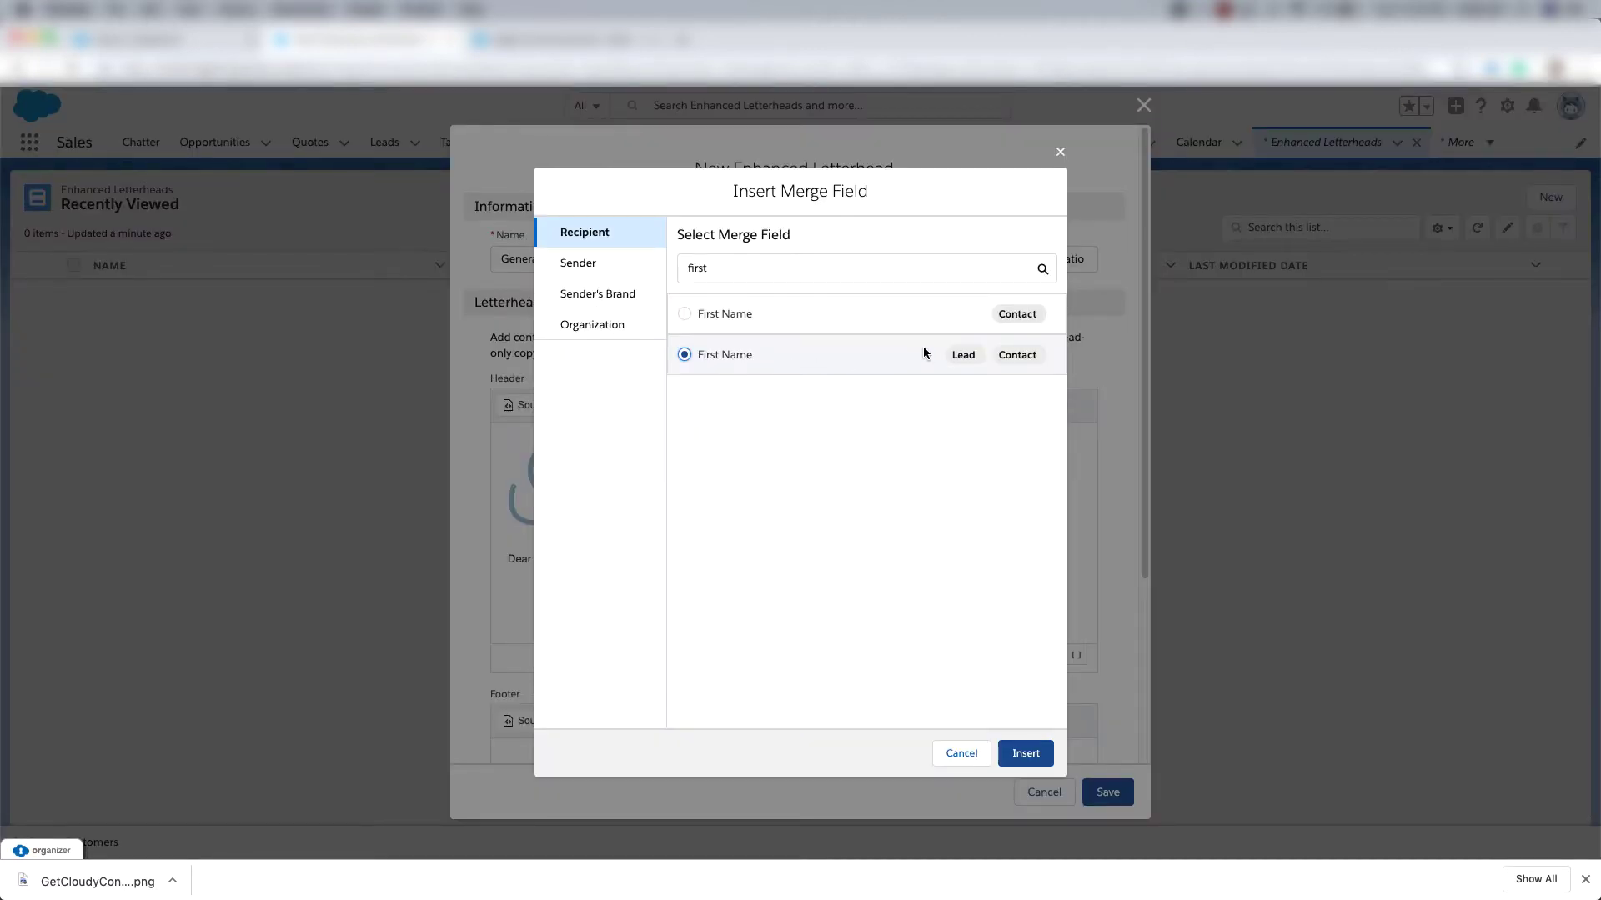
left_click(1026, 754)
left_click(1125, 793)
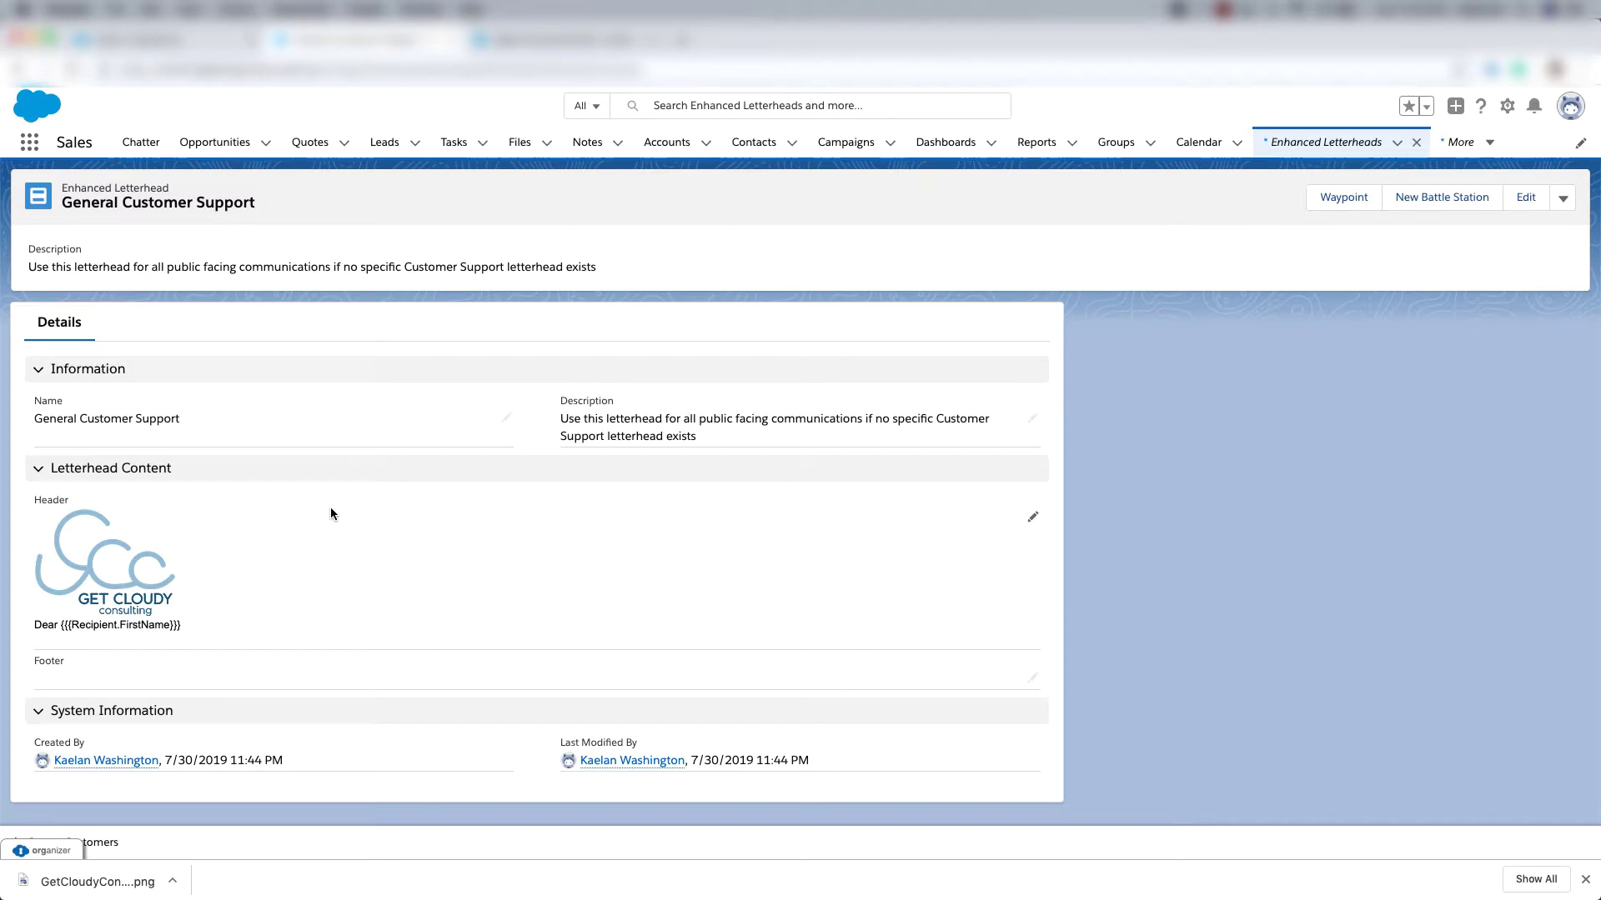
Create the 'Public Facing General' email template using the General Customer Support letterhead, then open Contacts.
left_click(29, 142)
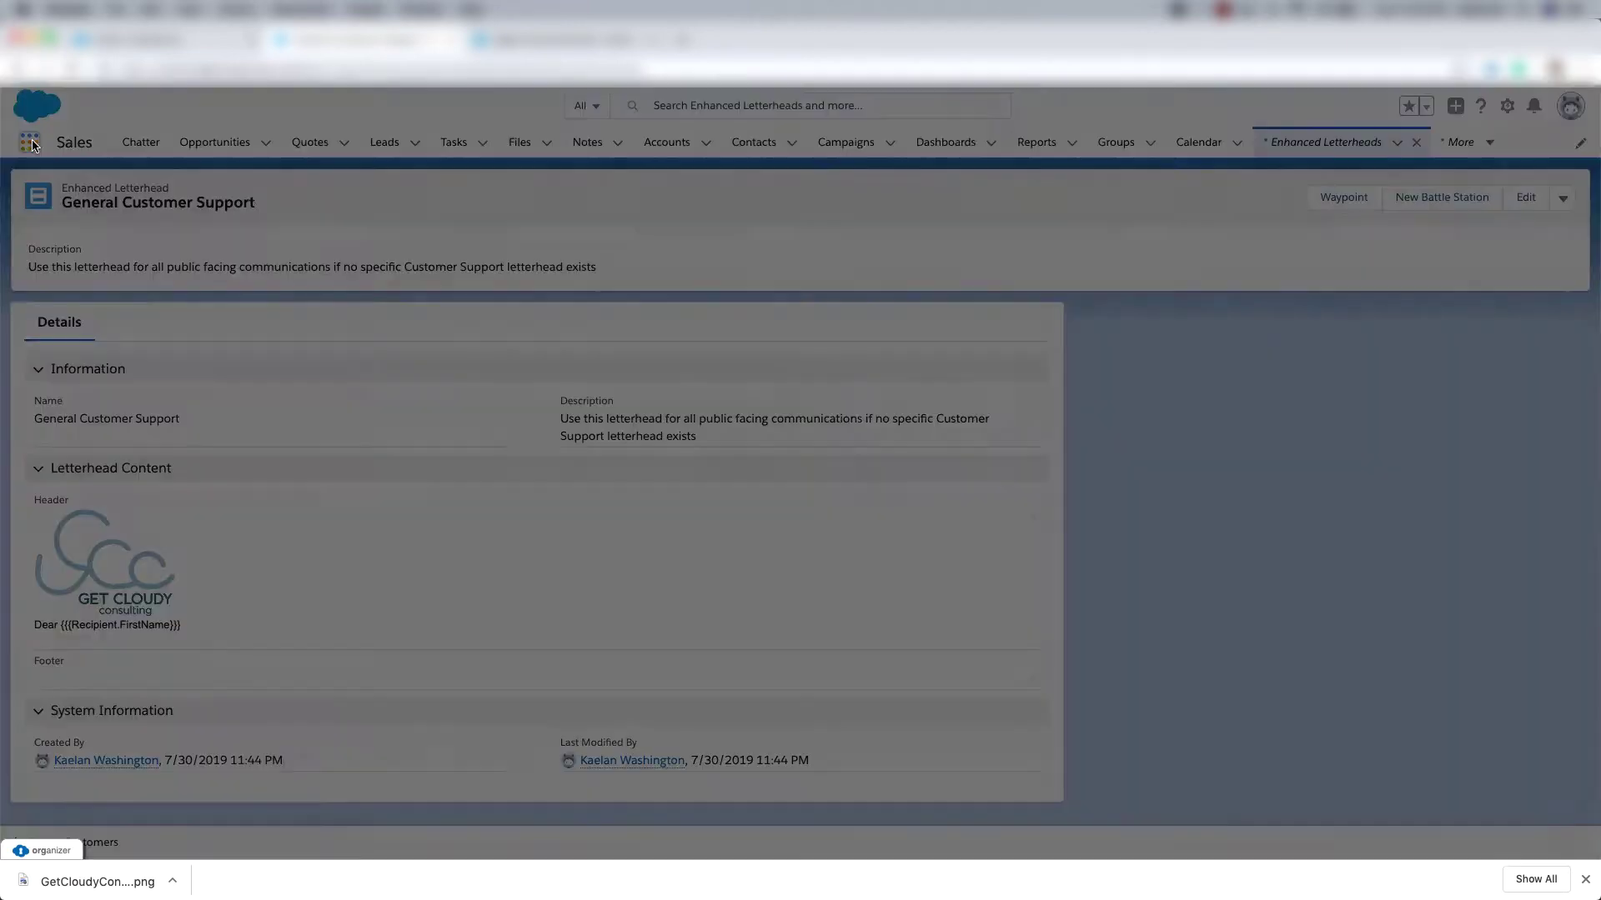
type("email")
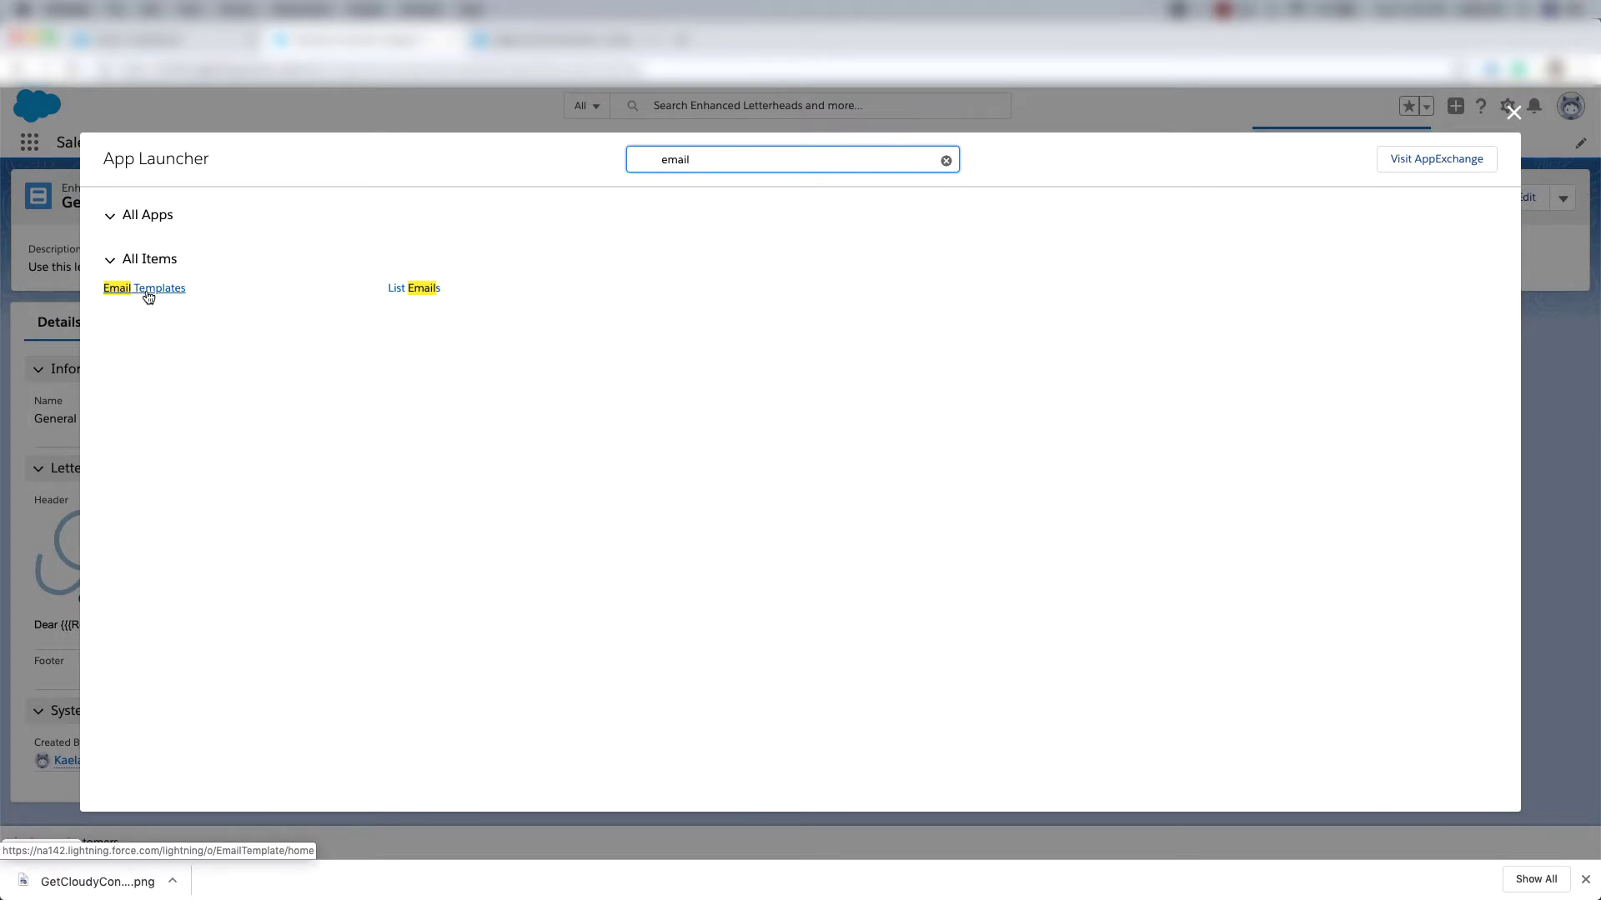
left_click(147, 292)
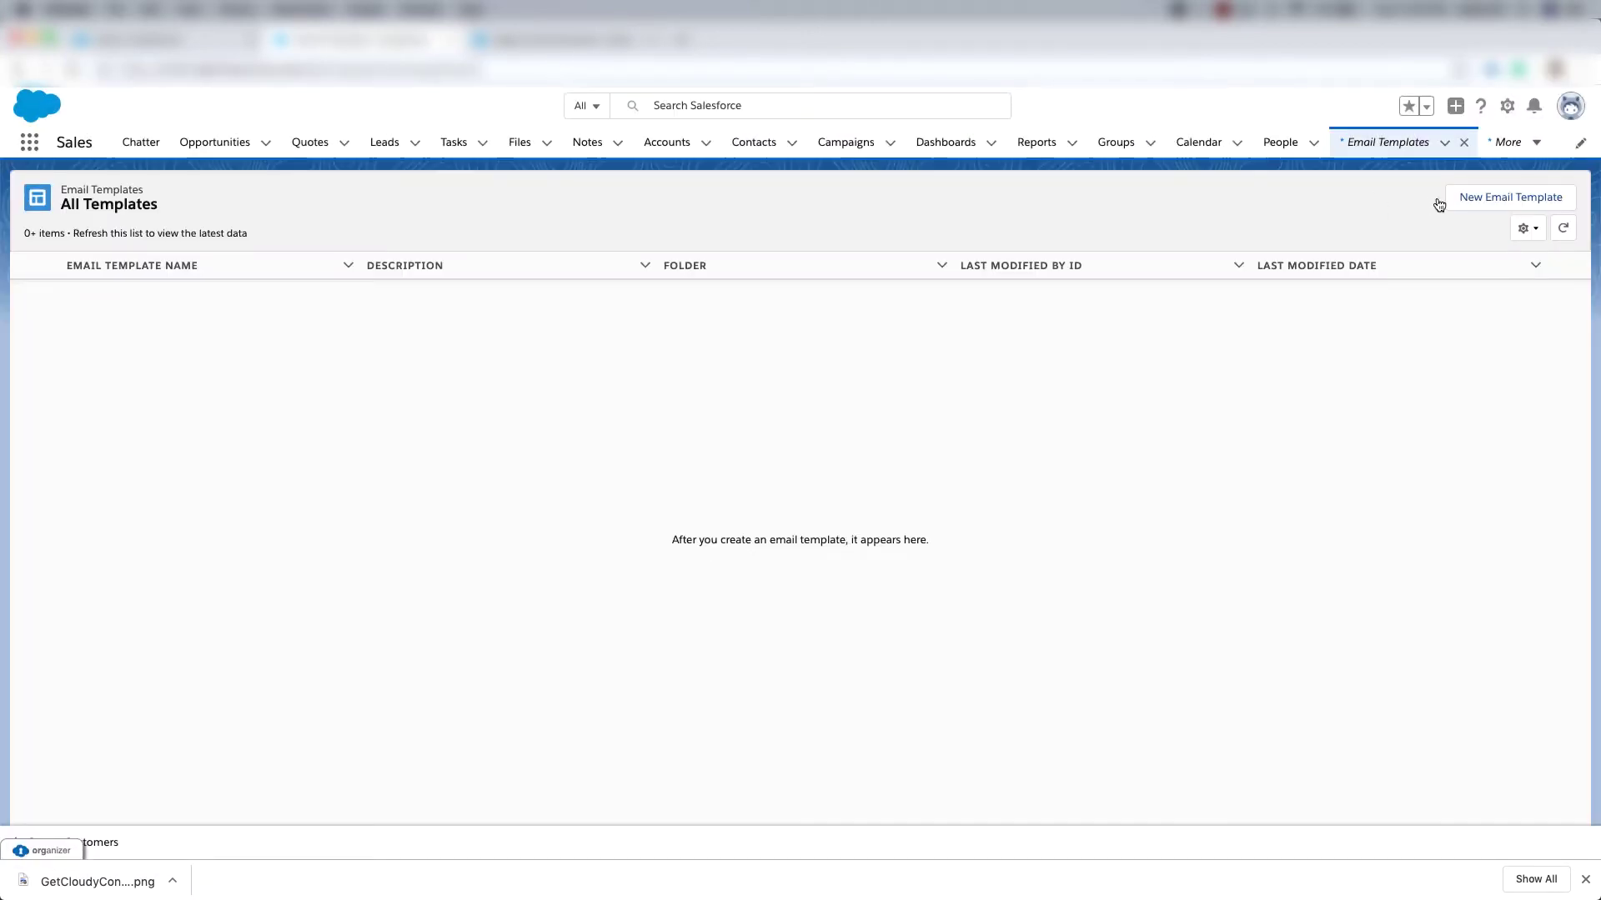
left_click(1493, 199)
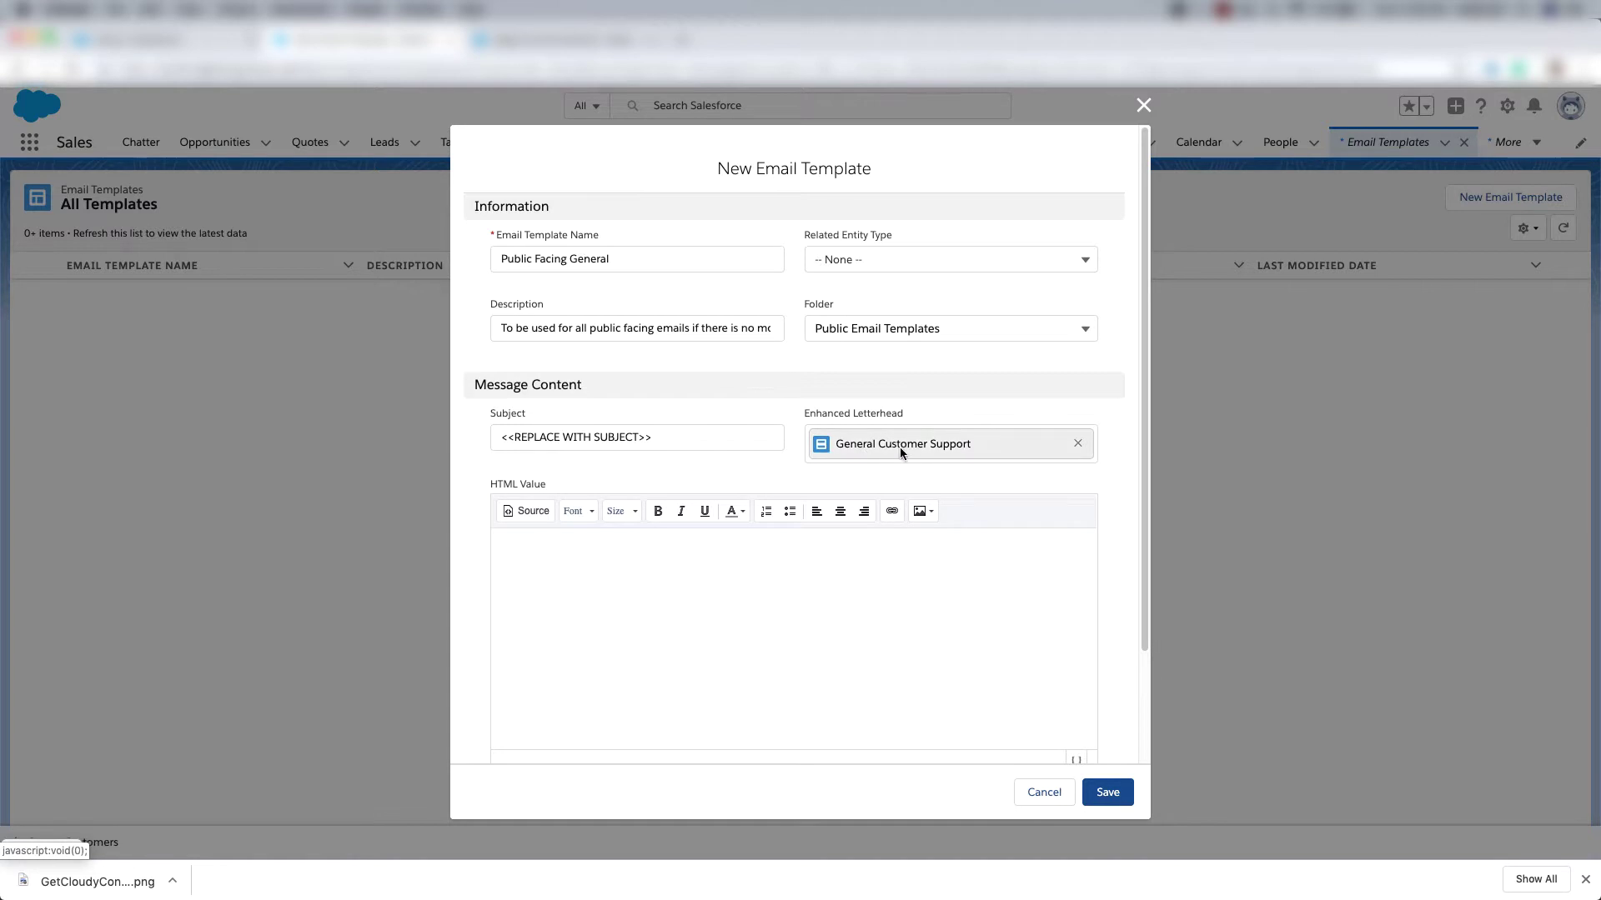
left_click(1110, 796)
left_click(757, 147)
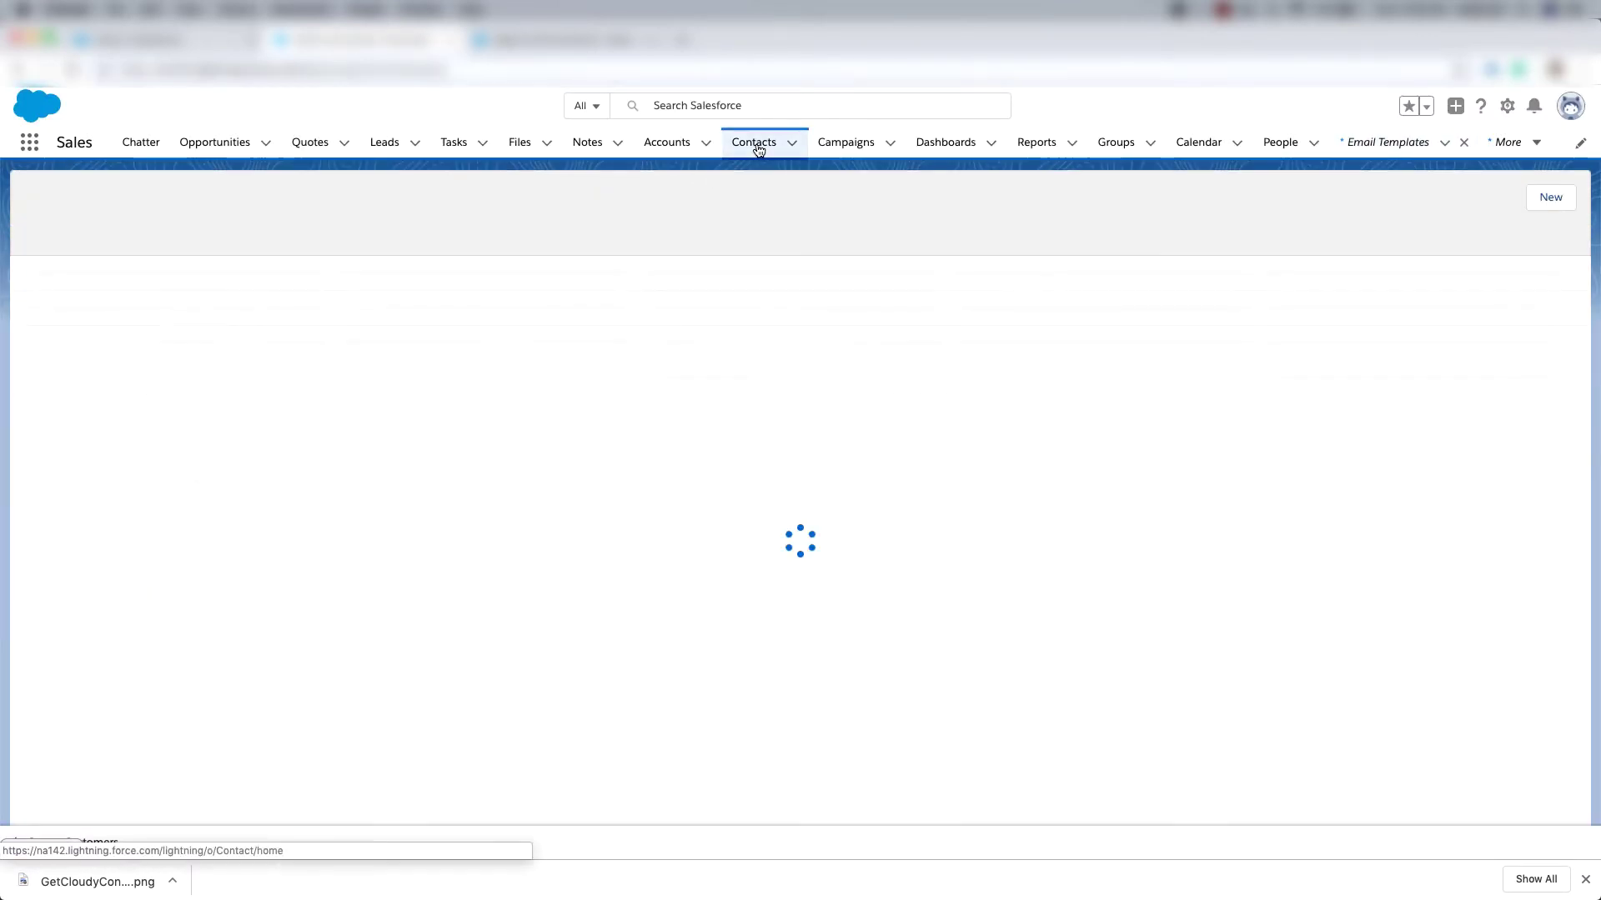
Search All Contacts by the contact's name and open their record.
left_click(112, 206)
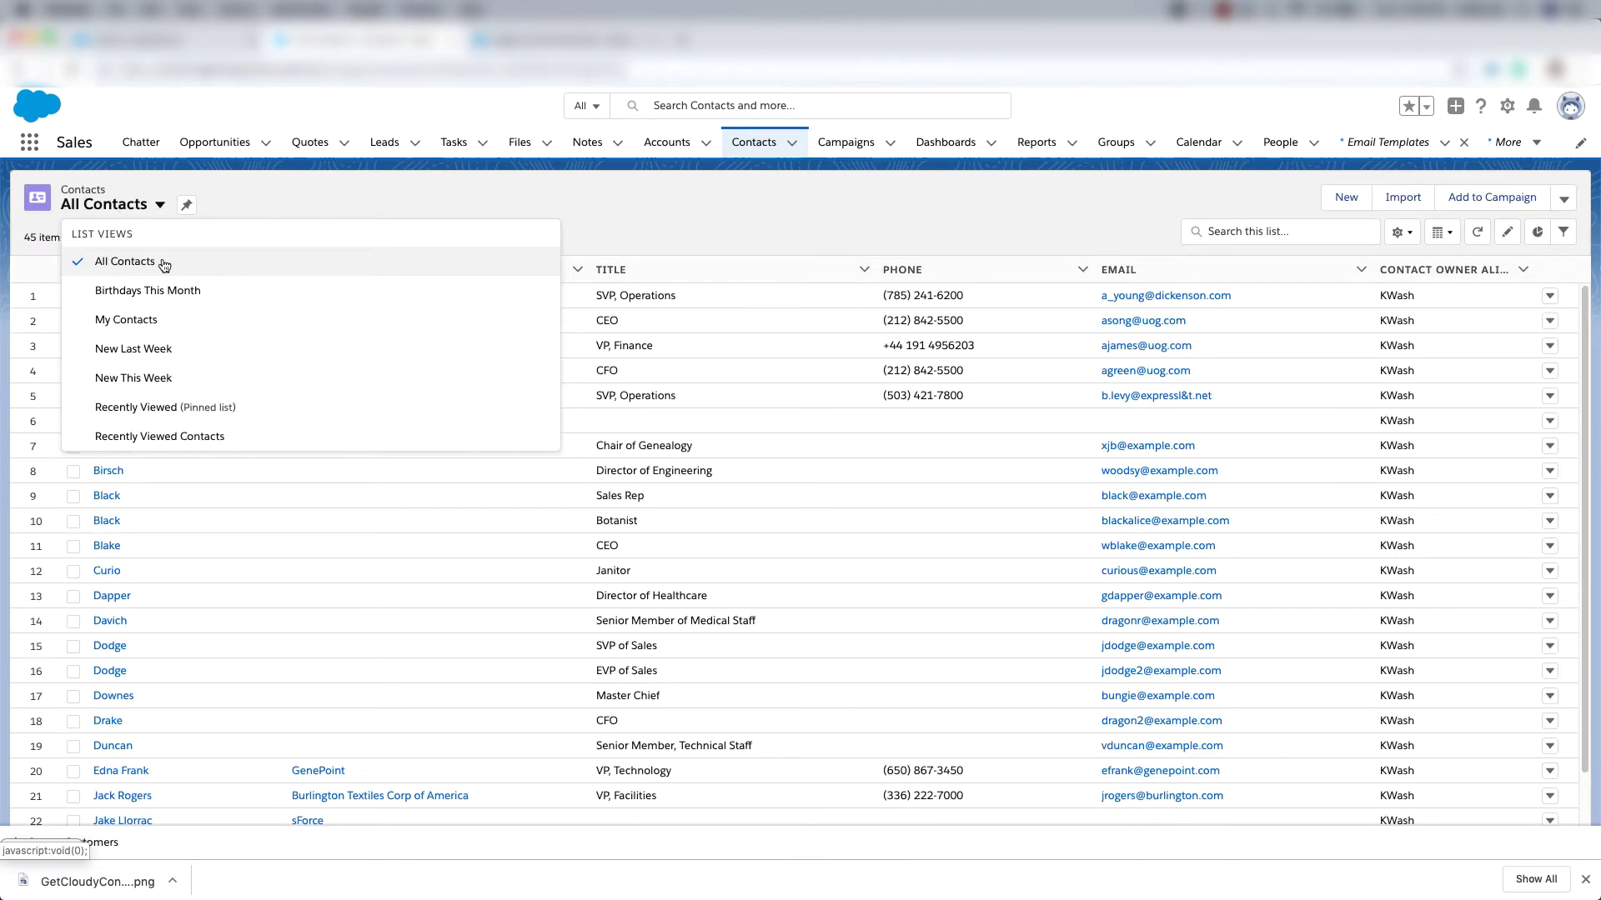
left_click(203, 260)
left_click(1258, 233)
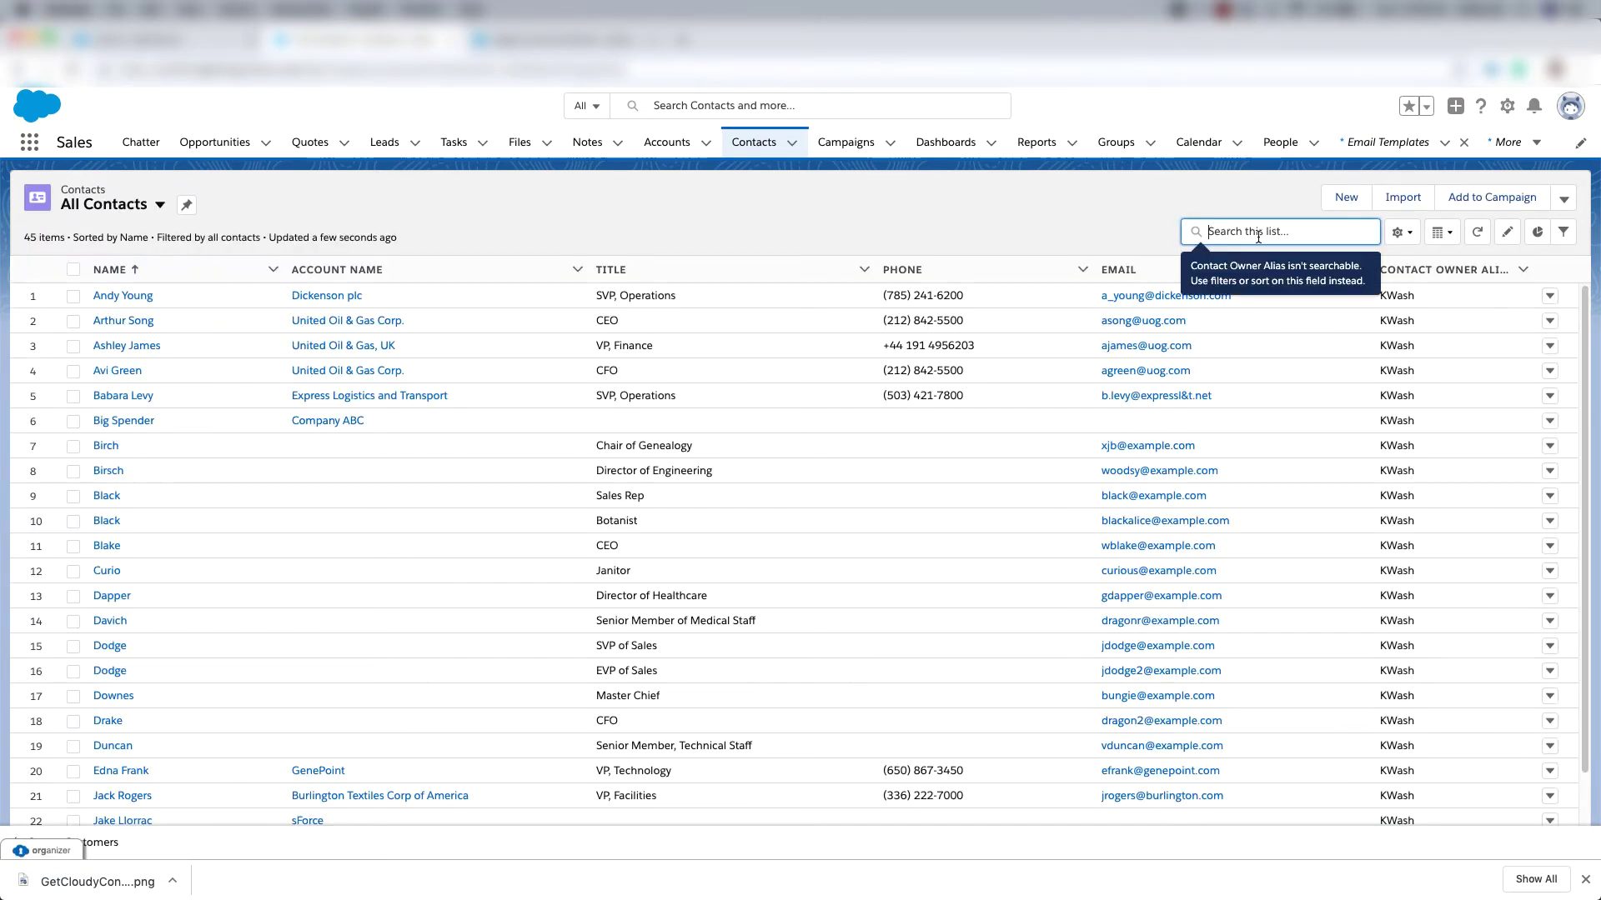
type("sean f")
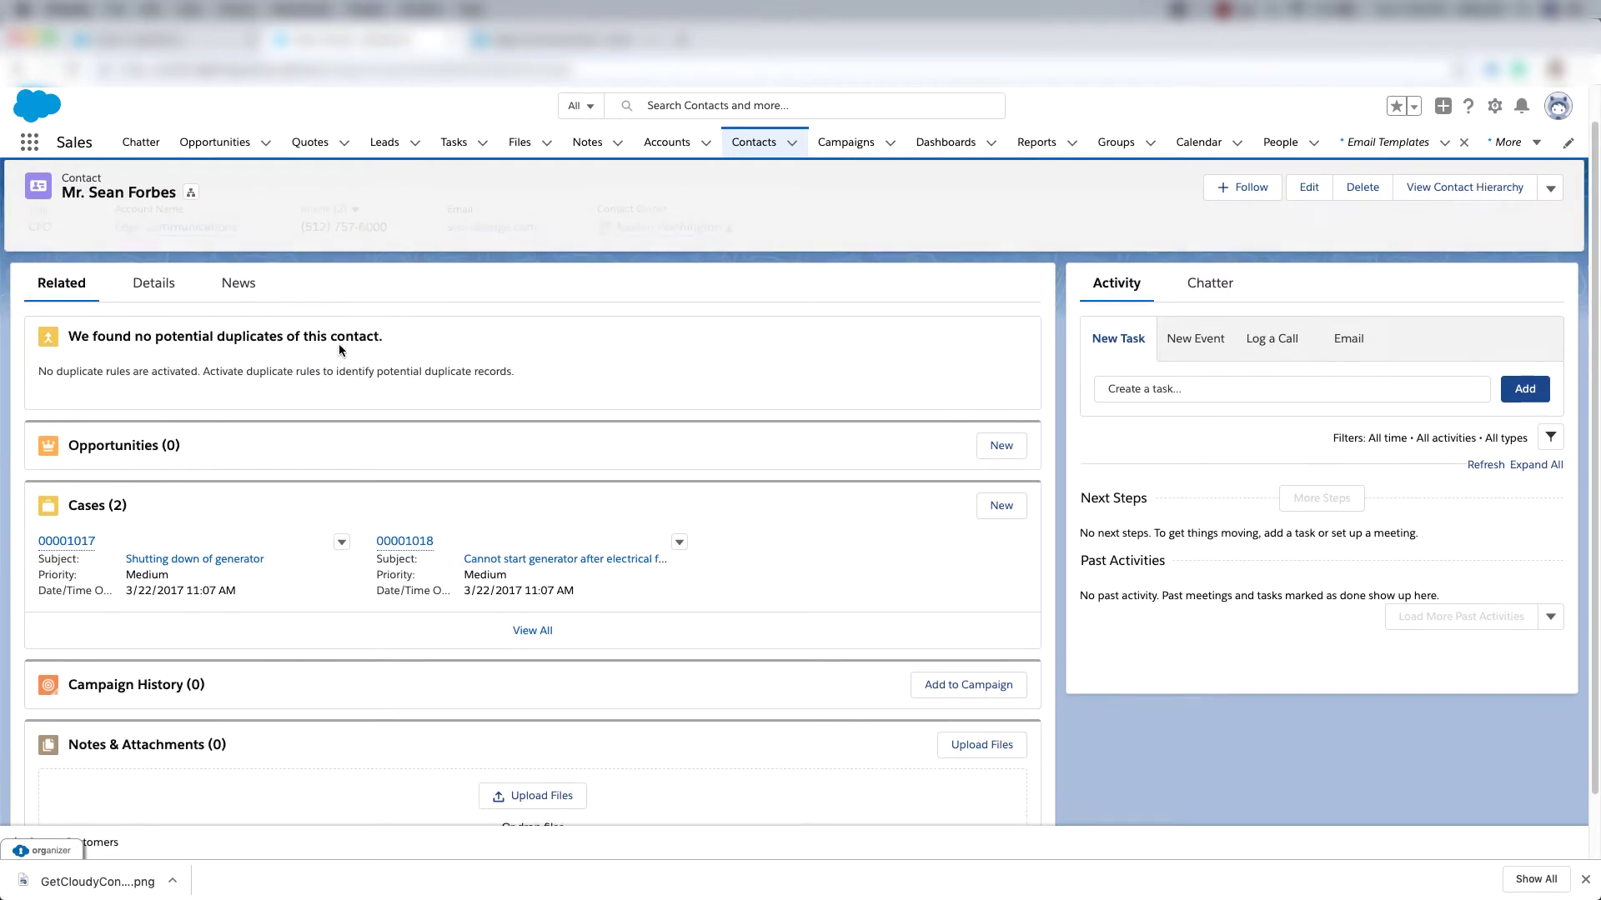
scroll(339, 345, "down", 1)
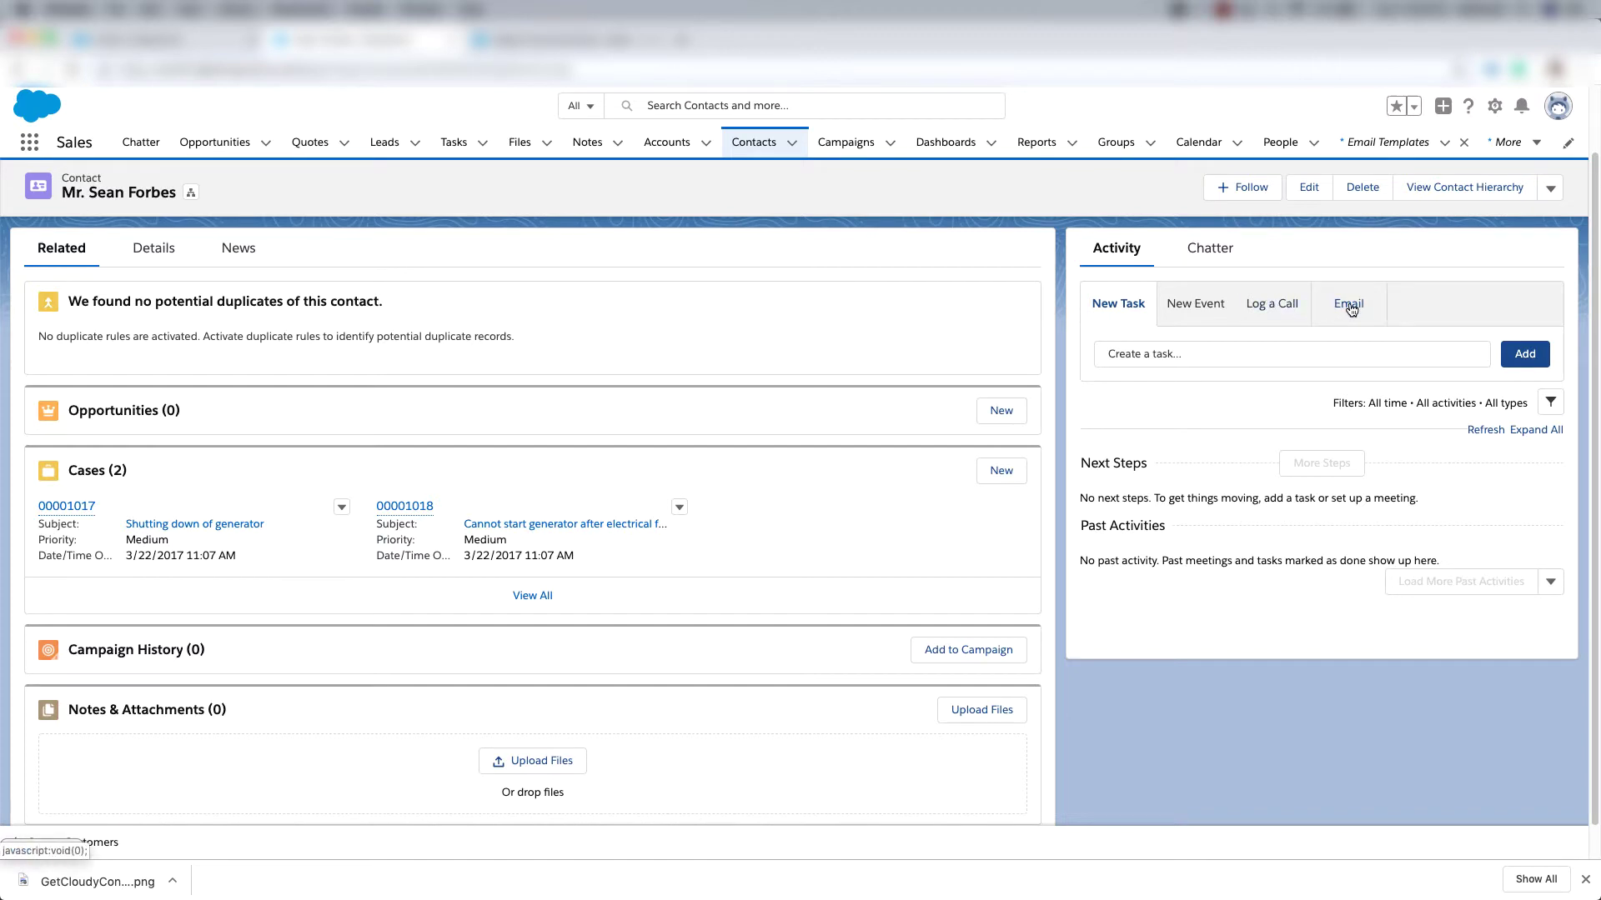
Draft an email from the Public Facing General template with subject 'Test Email'.
left_click(1351, 308)
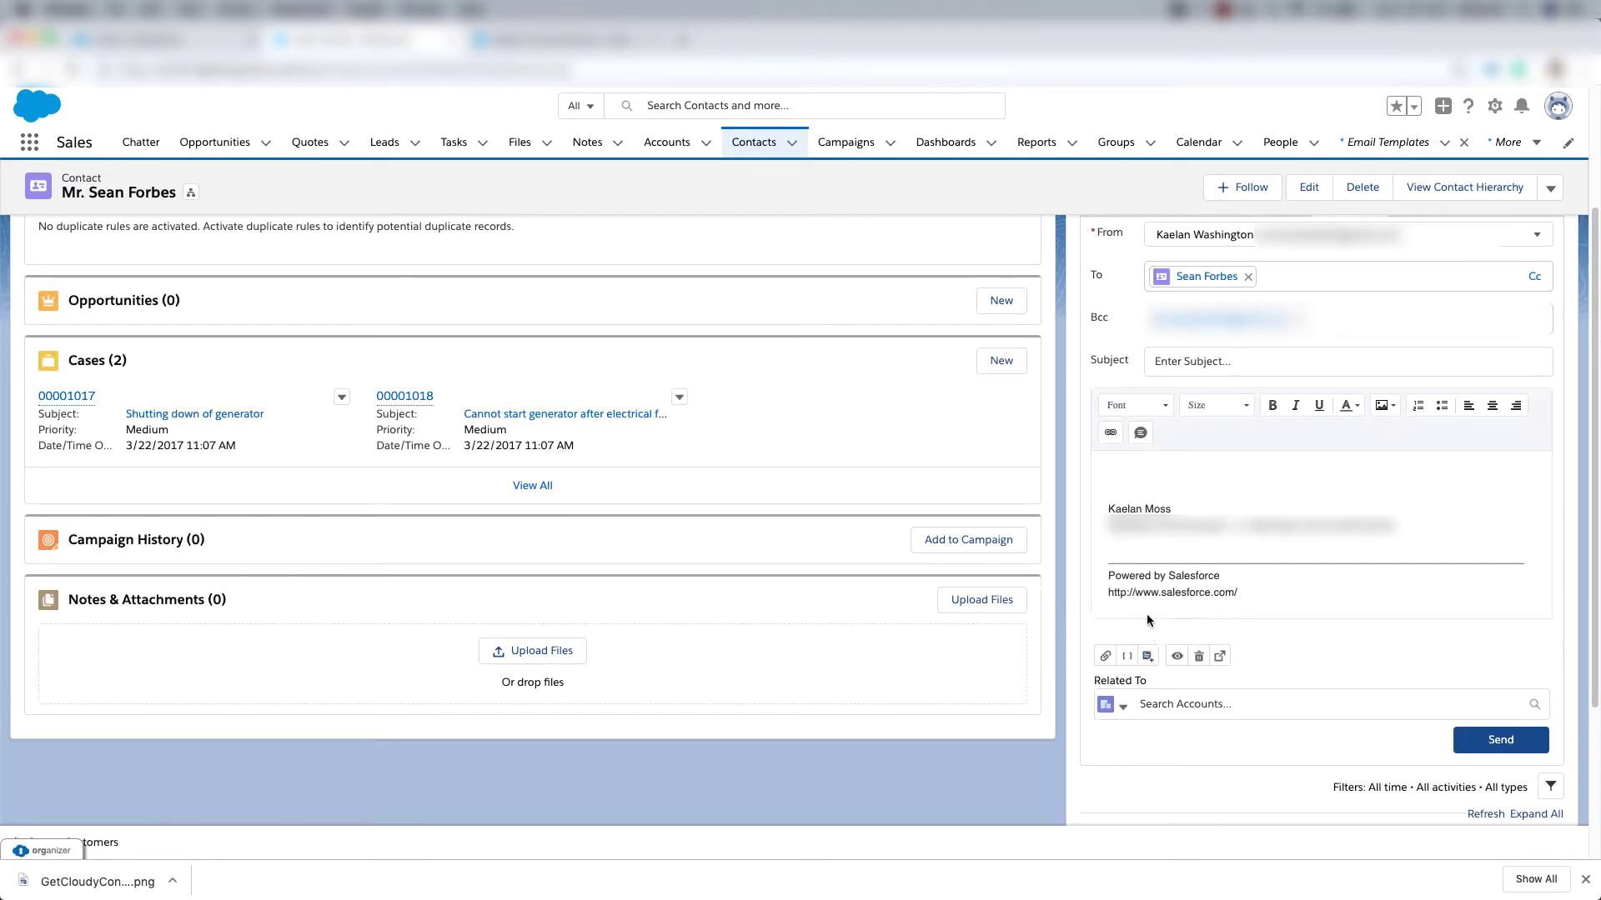
left_click(1148, 659)
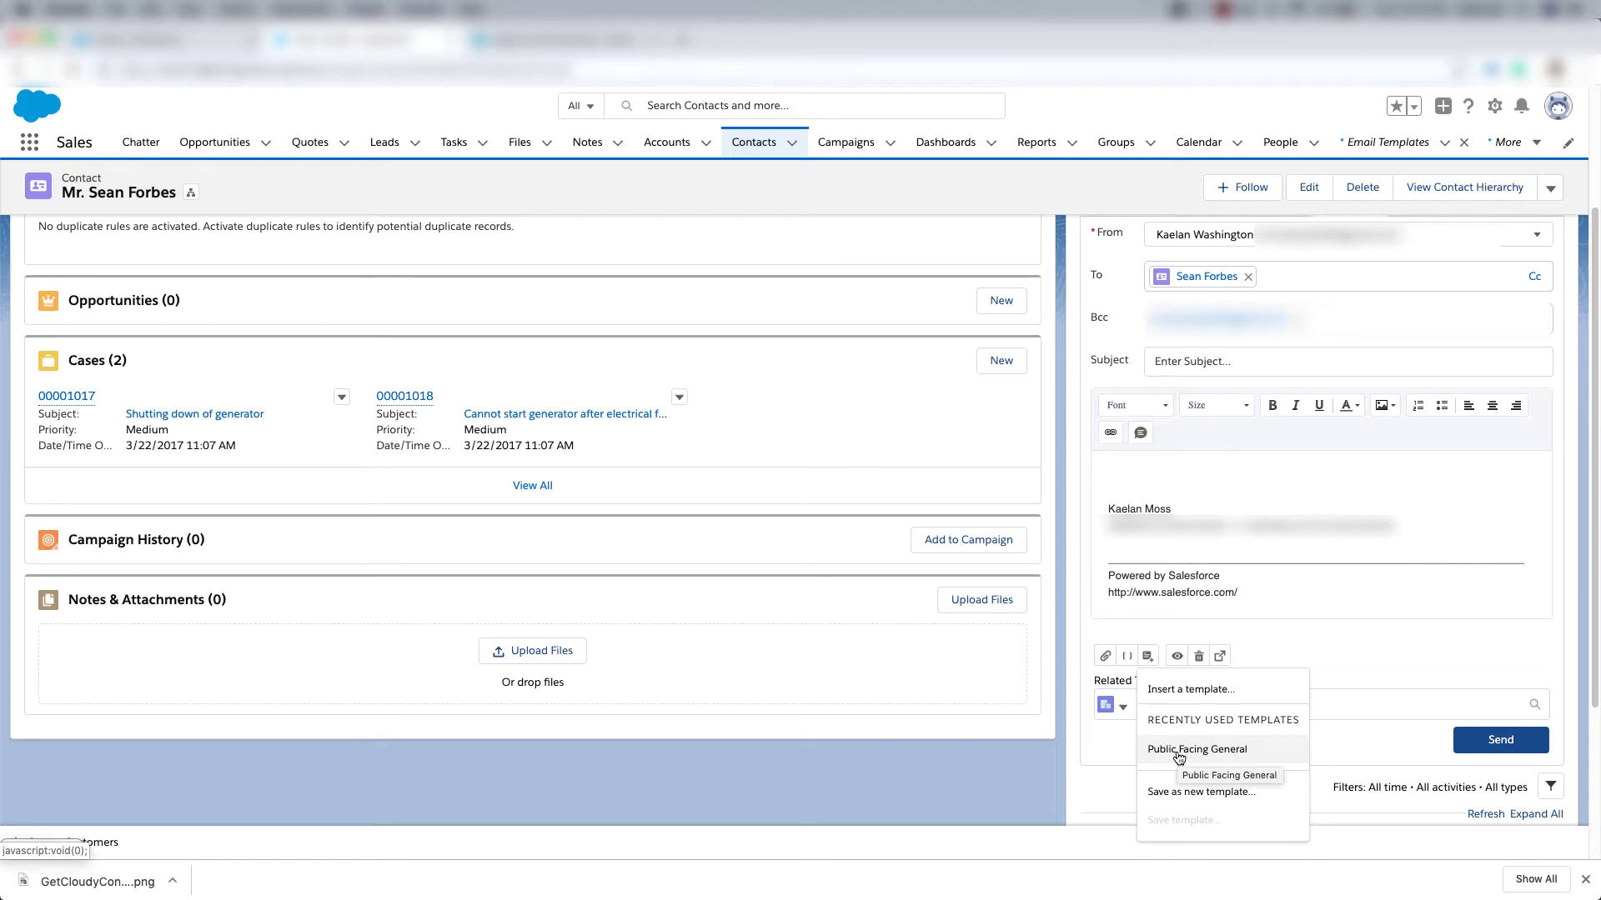
left_click(1177, 750)
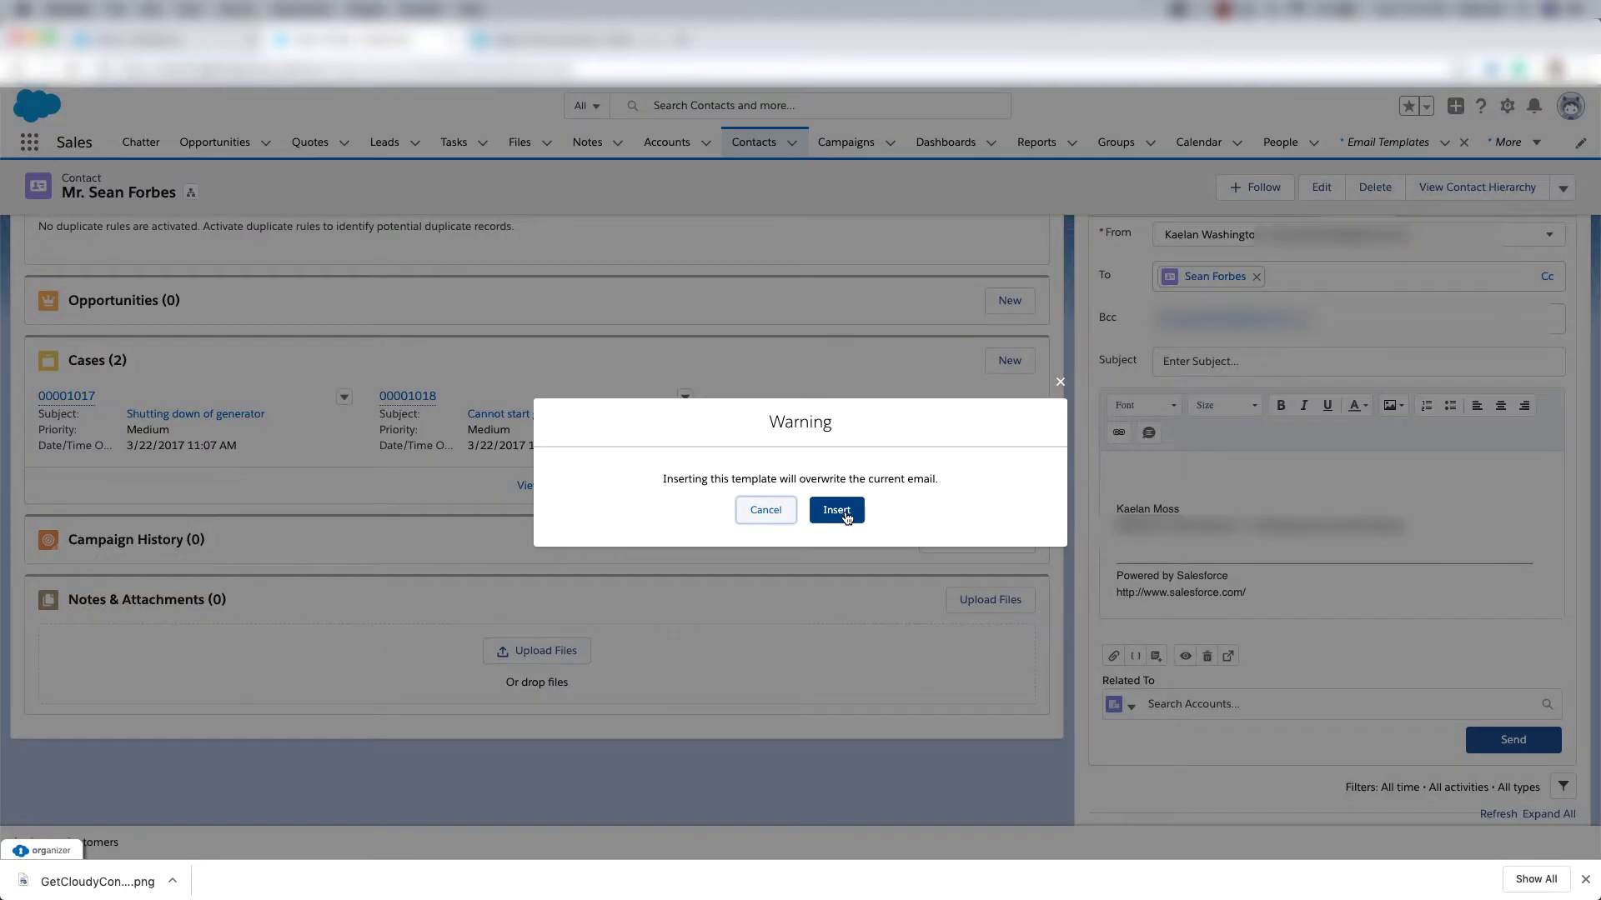
left_click(844, 515)
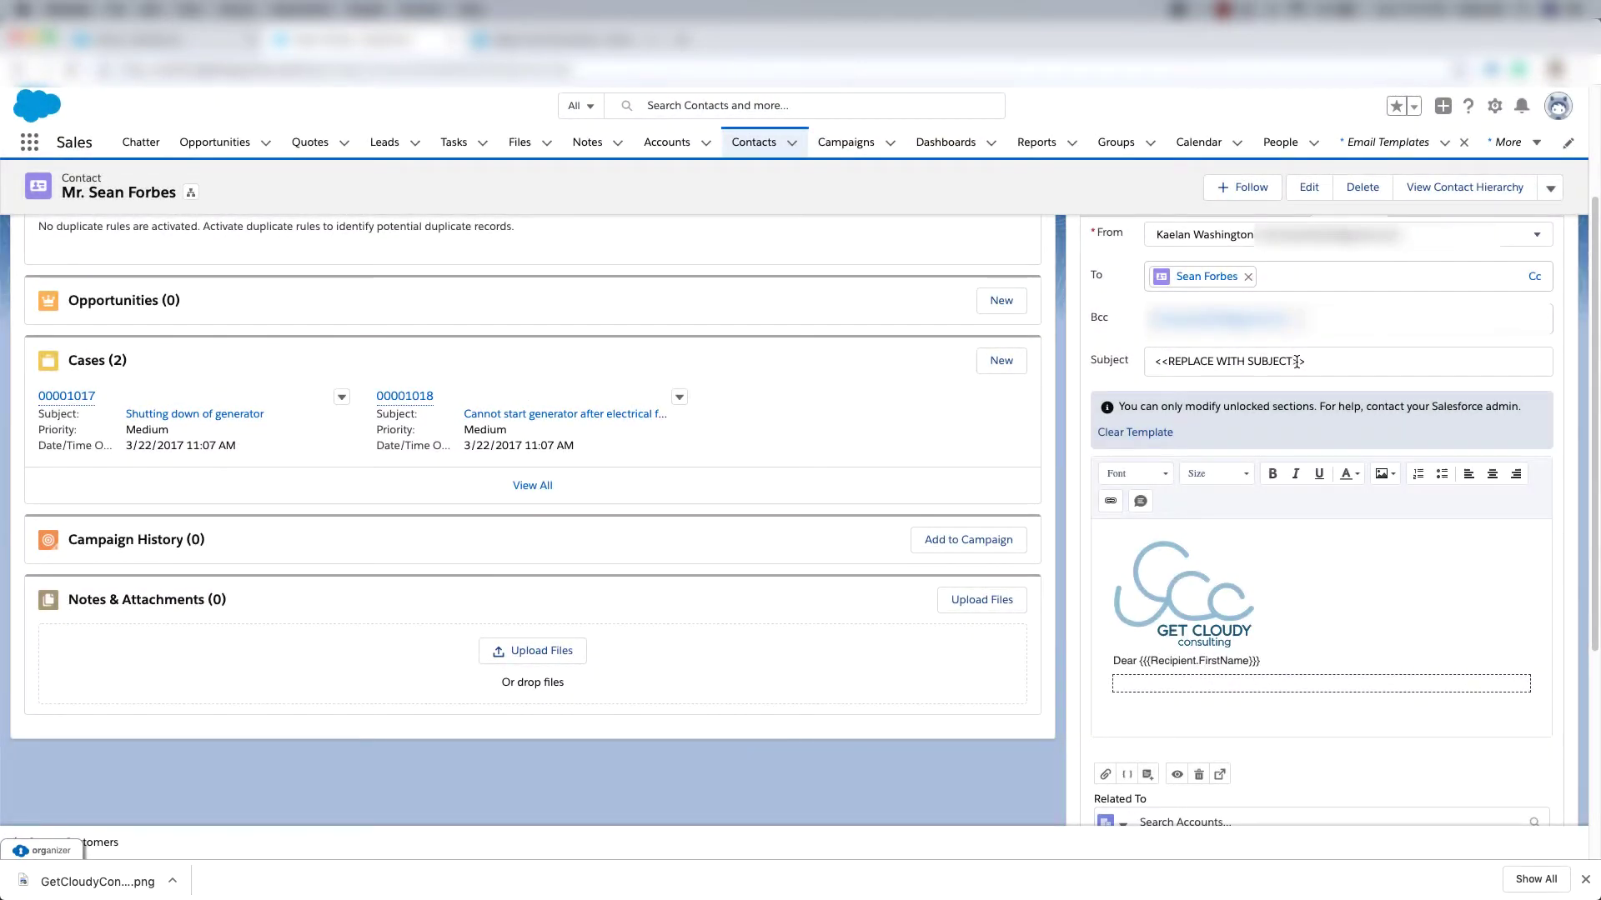
left_click_drag(1309, 361, 1151, 366)
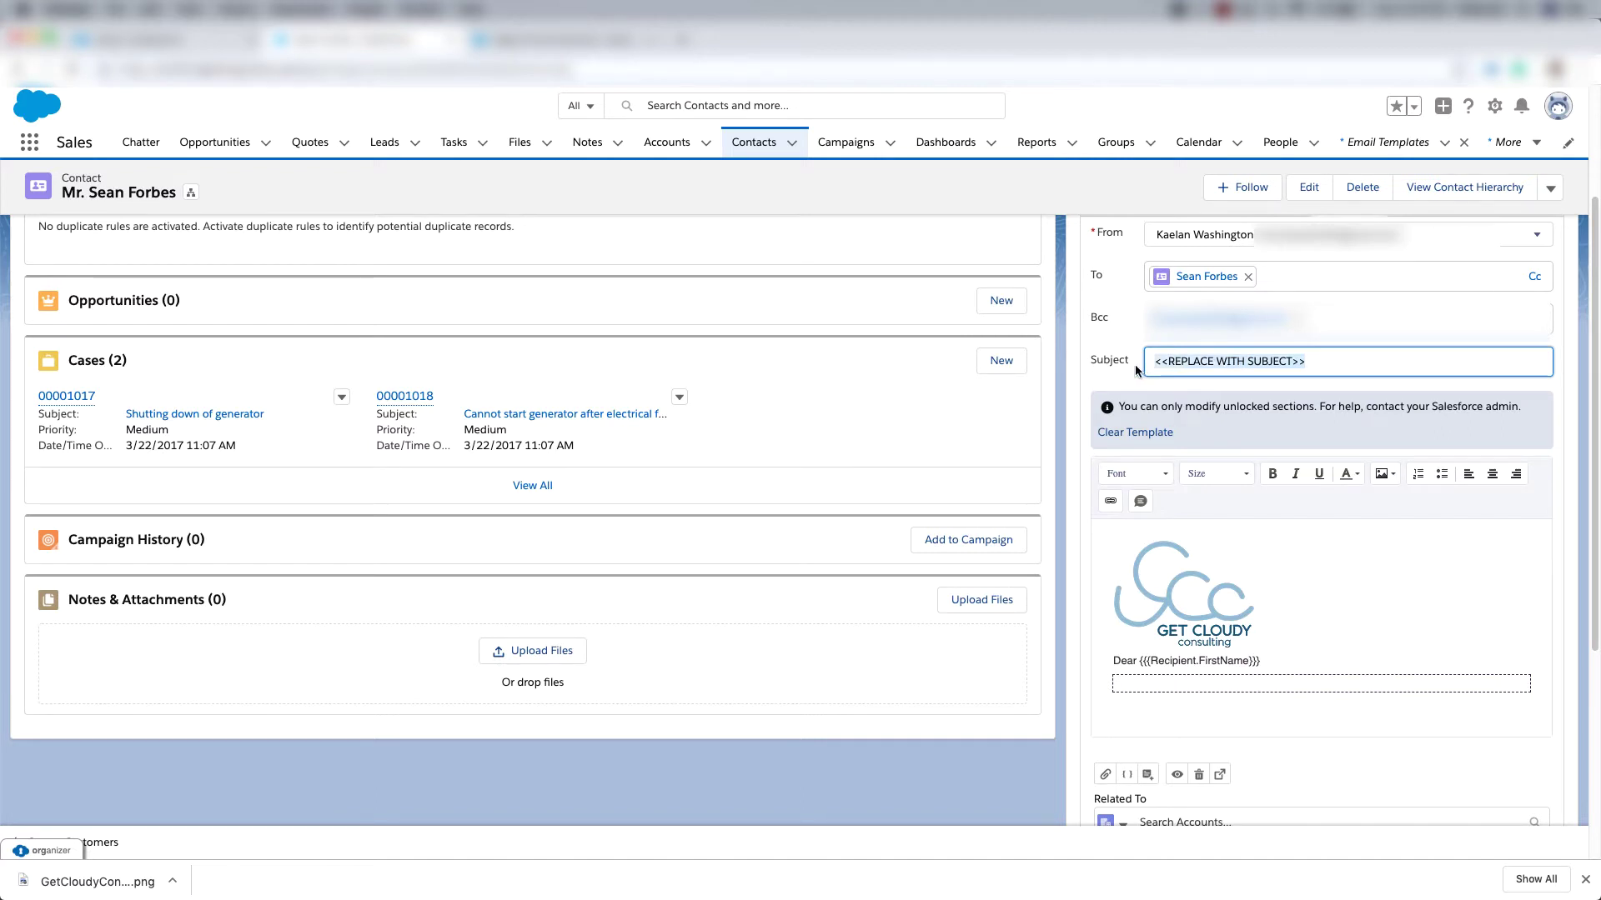
type("Test")
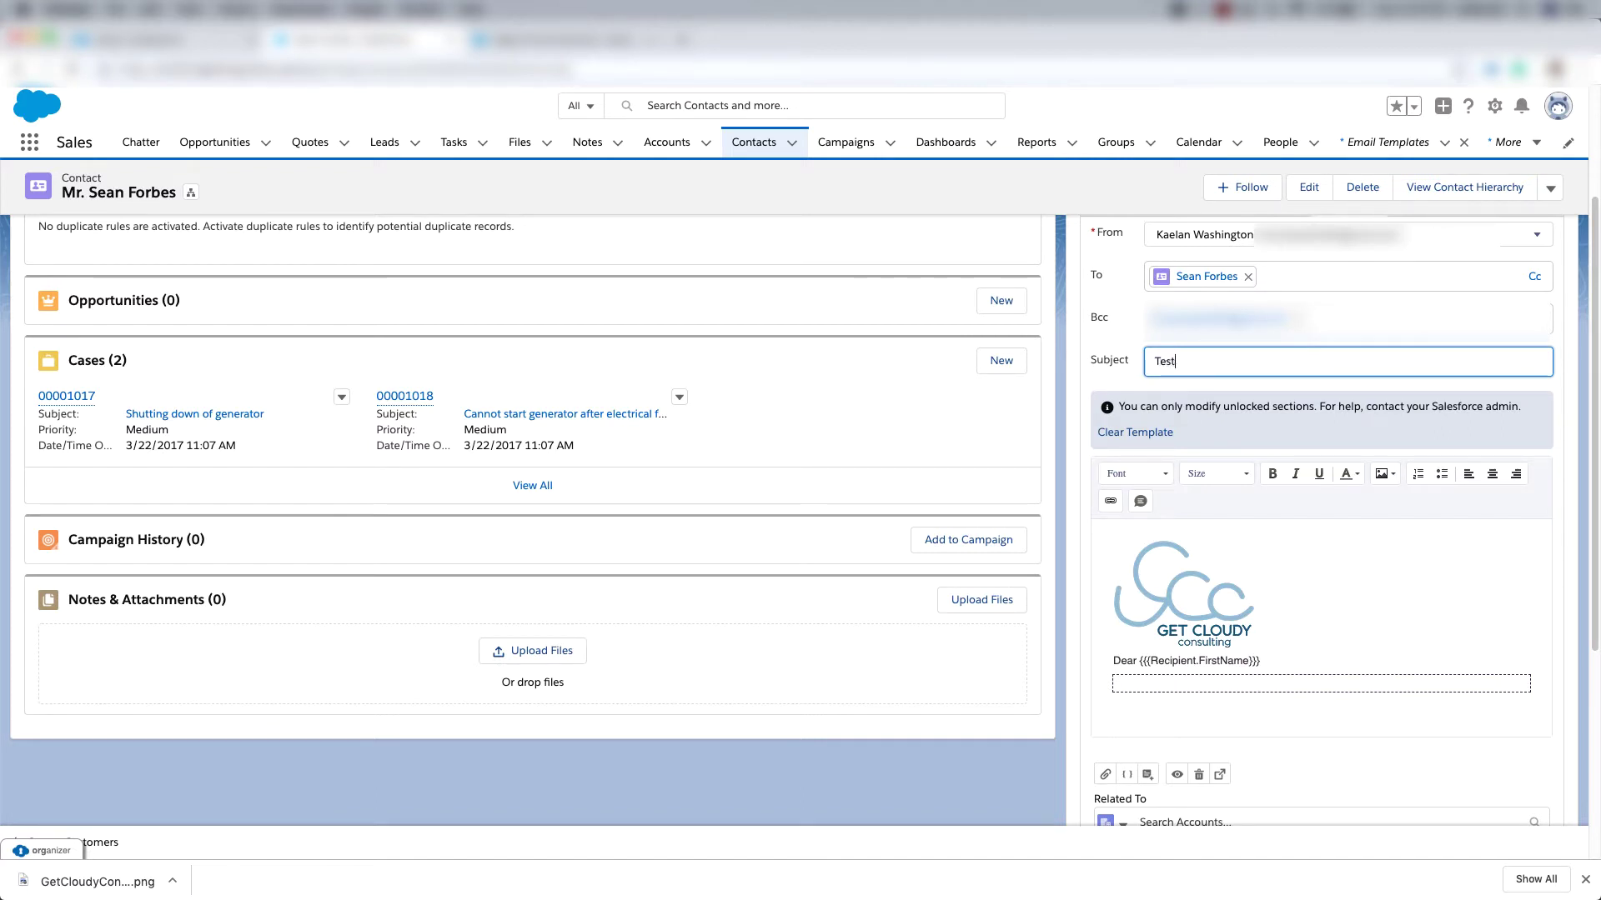
type(" Email")
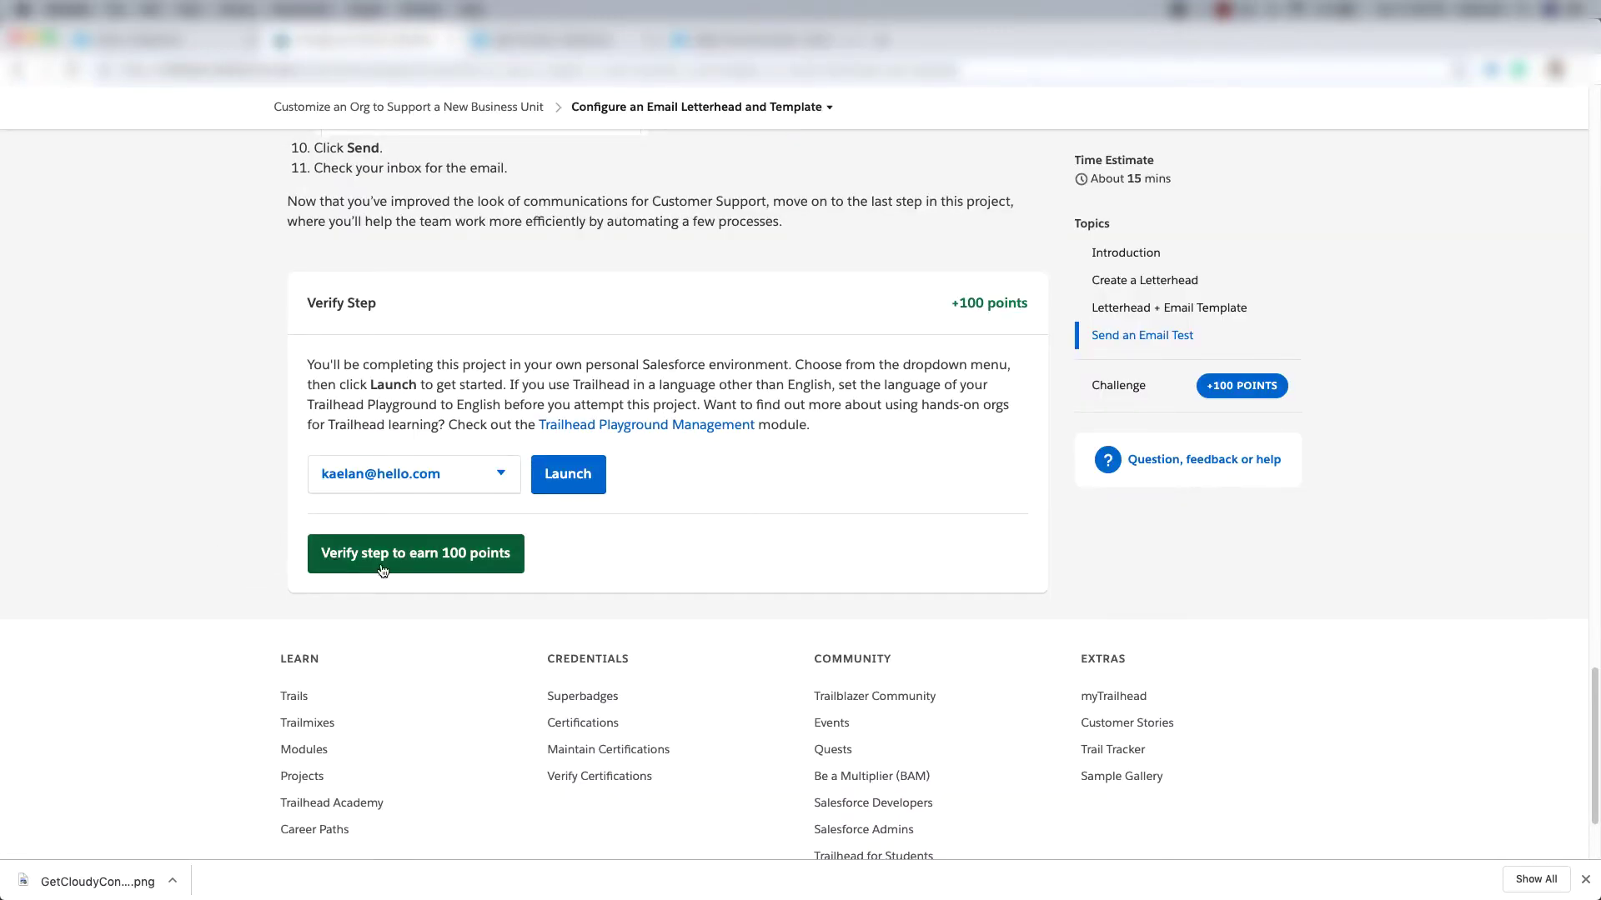
Verify the letterhead and email template step for 100 points, then continue to the next unit.
left_click(459, 564)
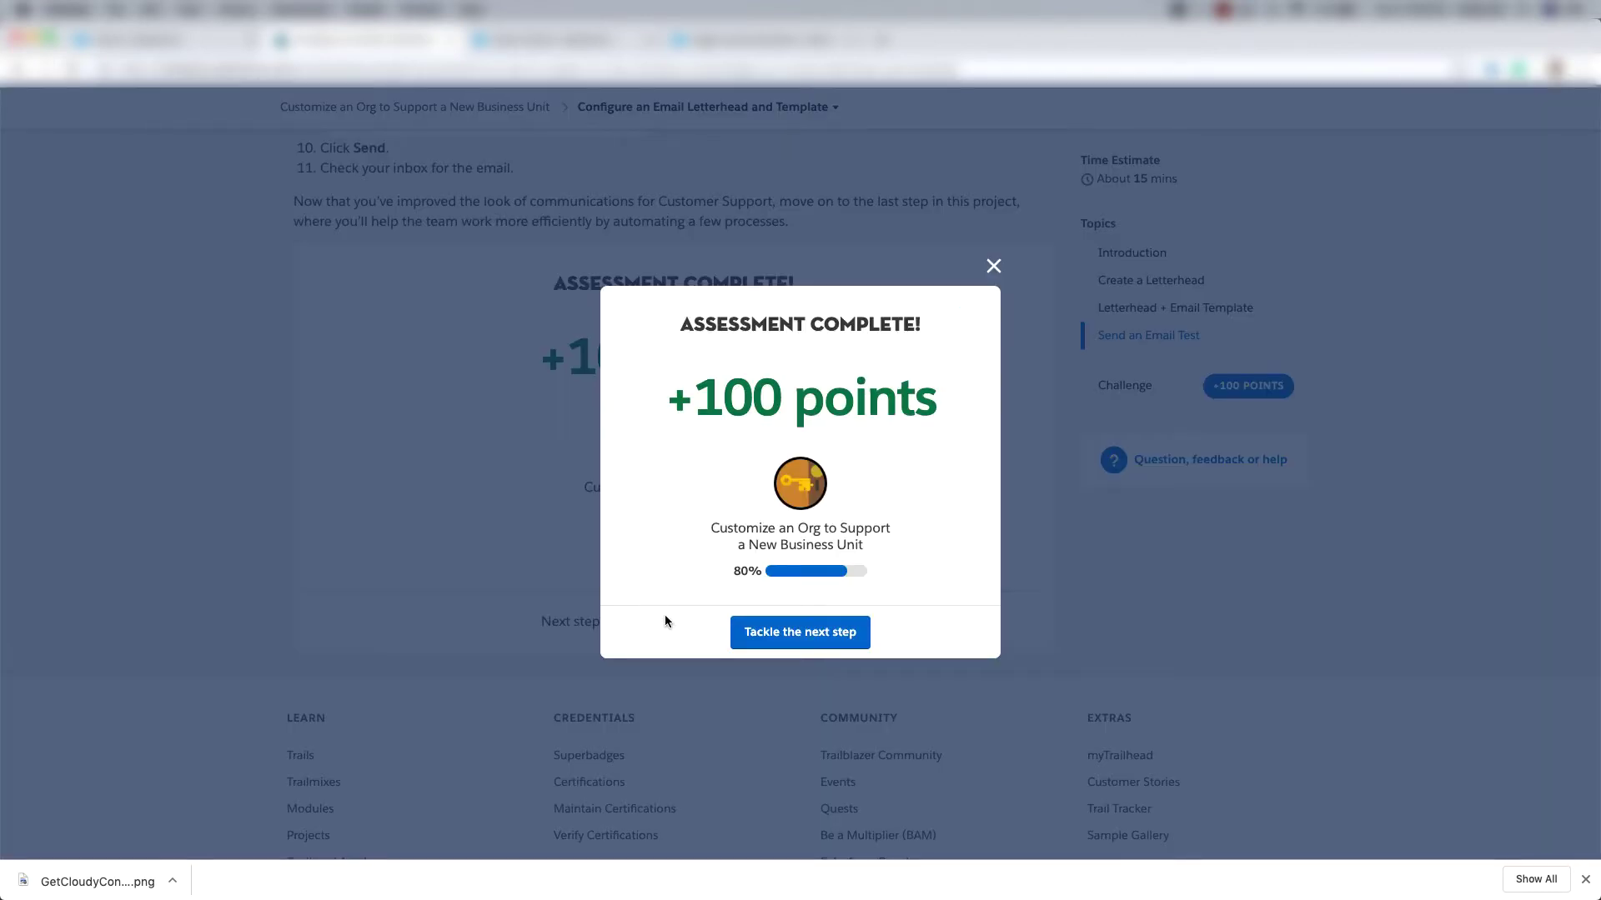
left_click(785, 637)
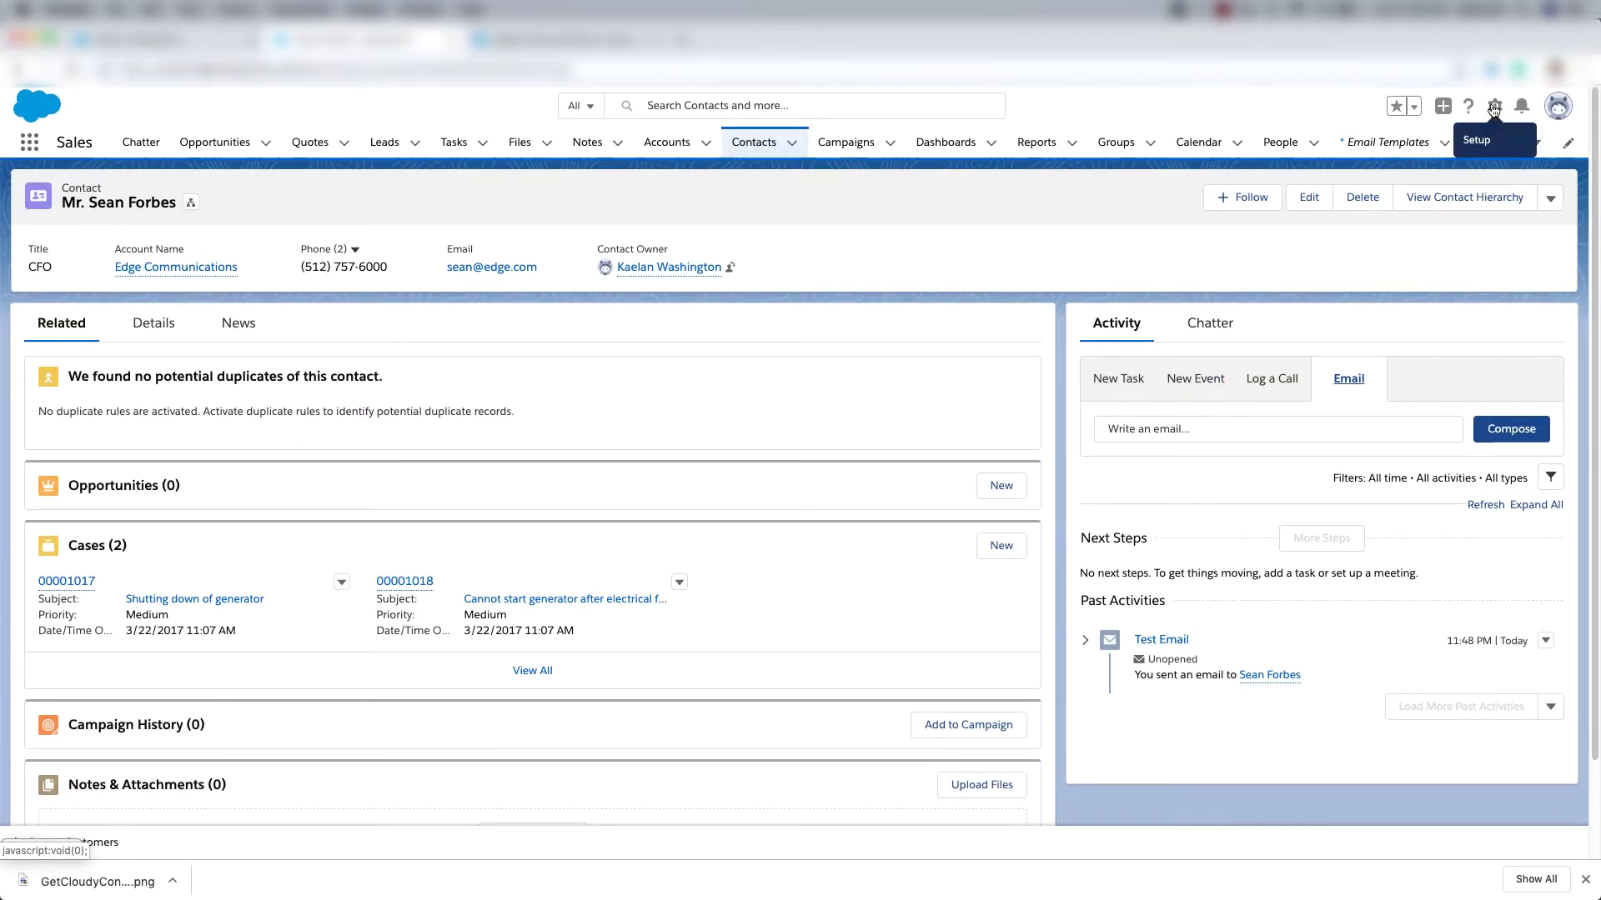
Start a new Billing Support Agents queue with Case as its supported object.
left_click(1493, 108)
left_click(1432, 150)
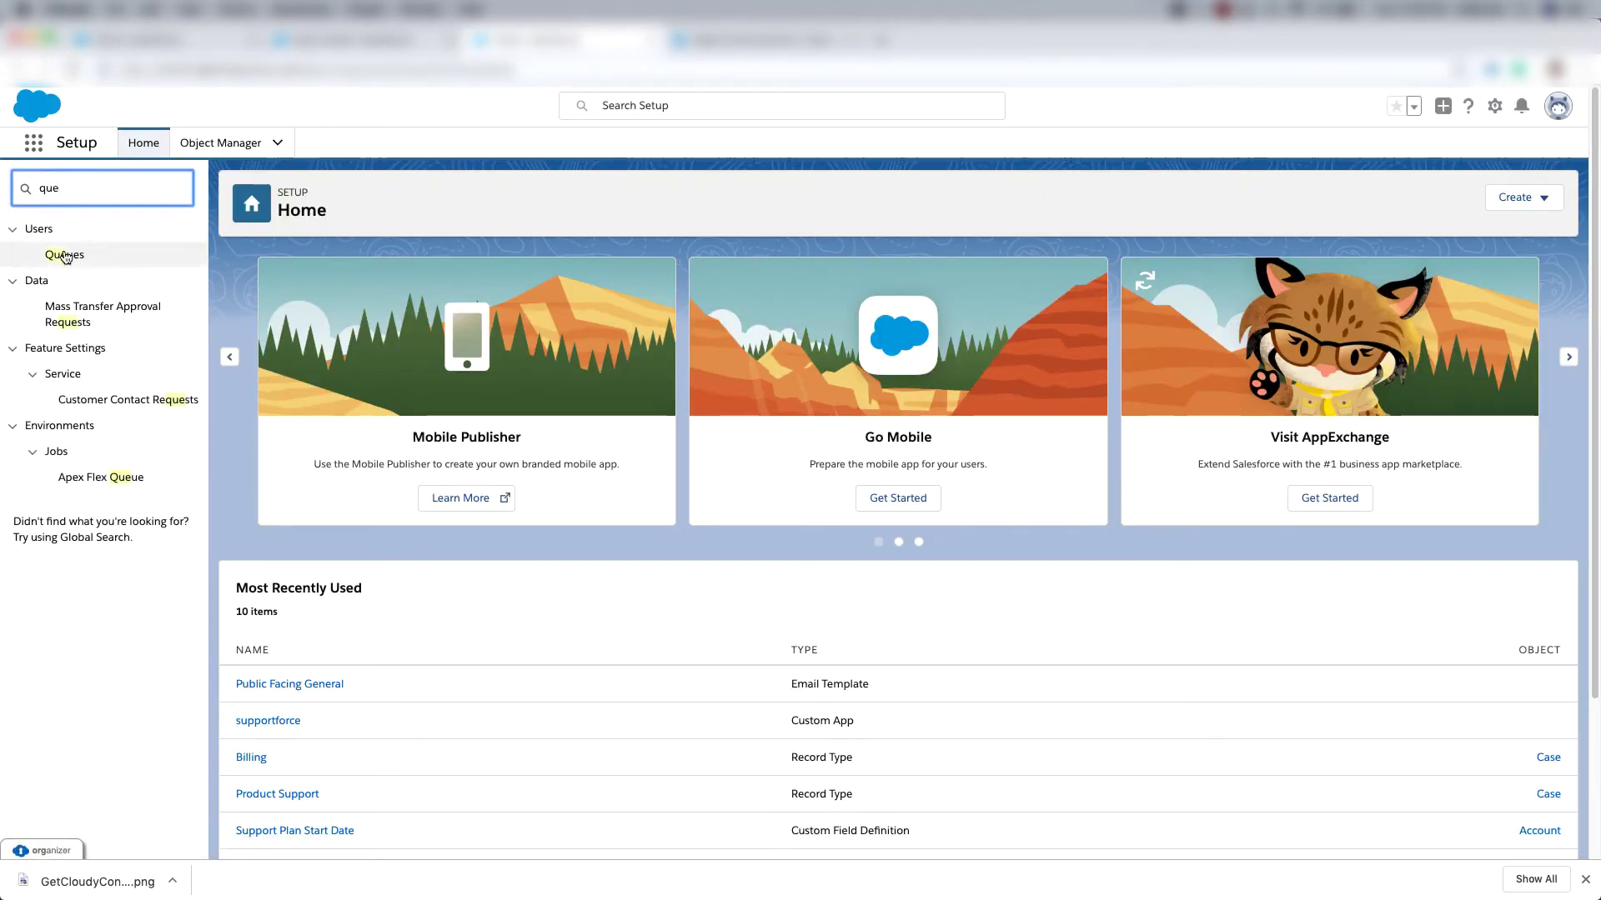
left_click(65, 255)
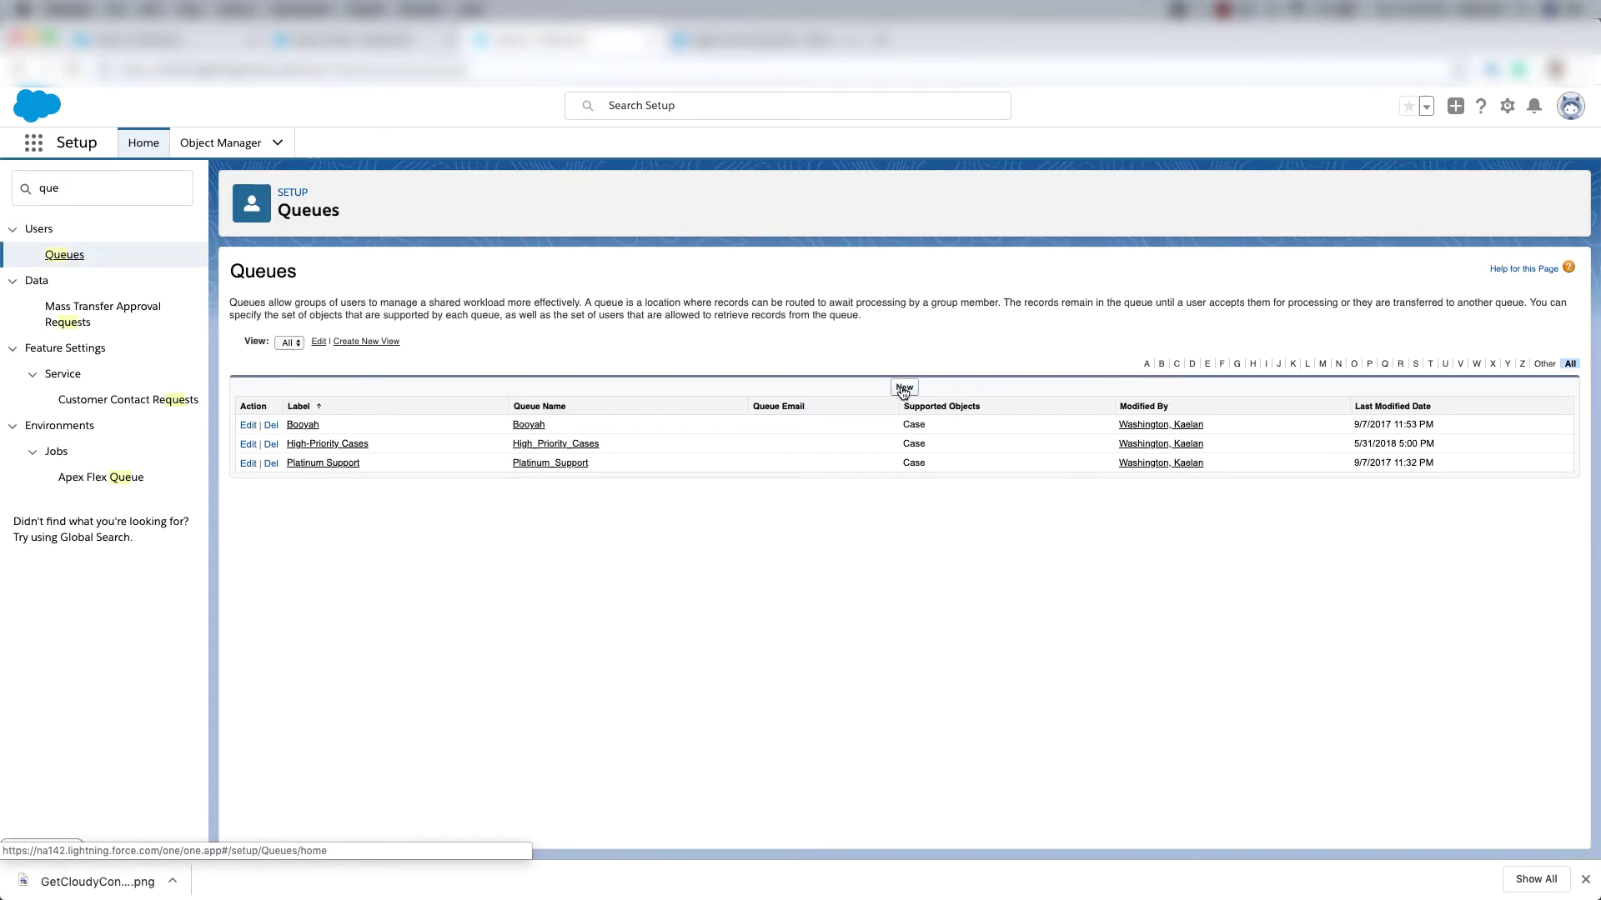
left_click(903, 389)
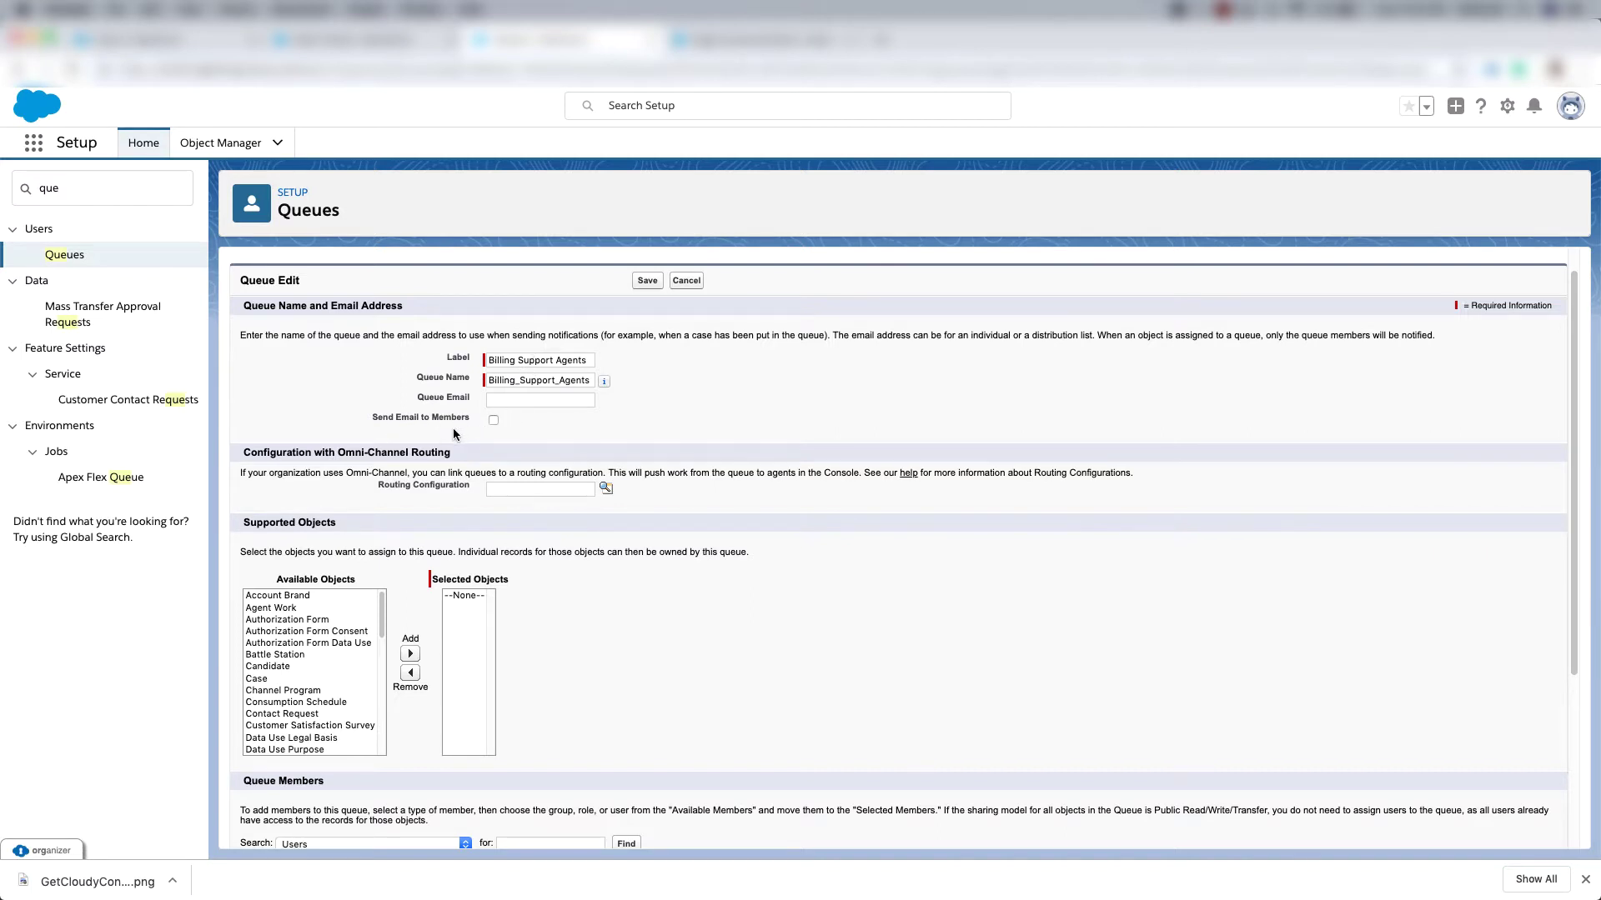
scroll(457, 422, "down", 1)
left_click(259, 654)
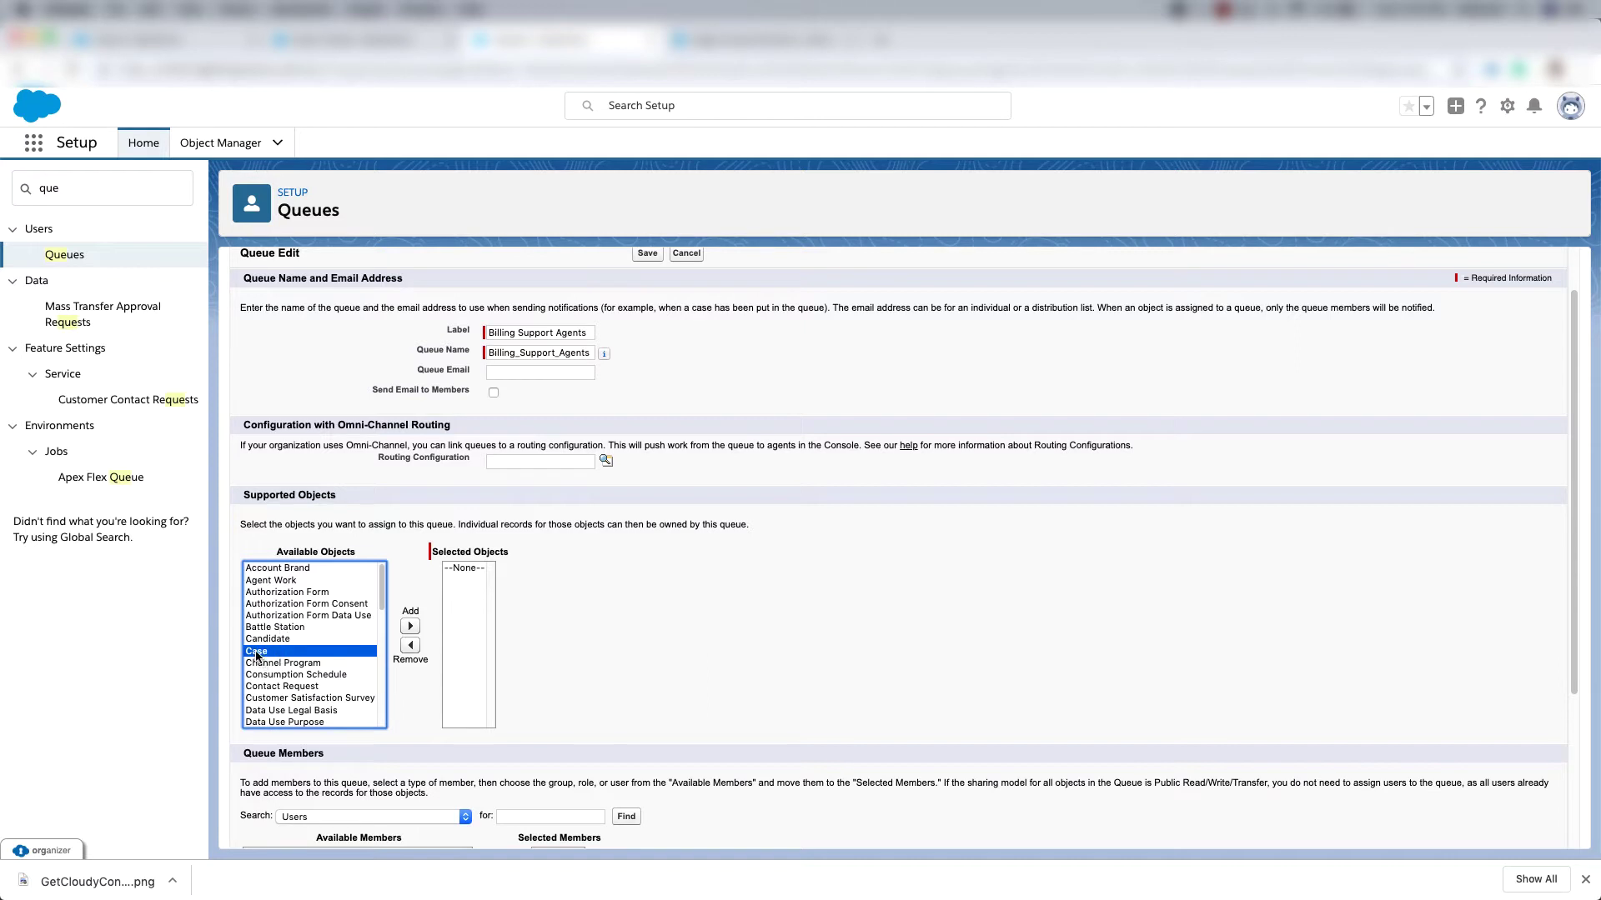
left_click(410, 627)
Add two users as members of the queue and save it.
scroll(297, 542, "down", 5)
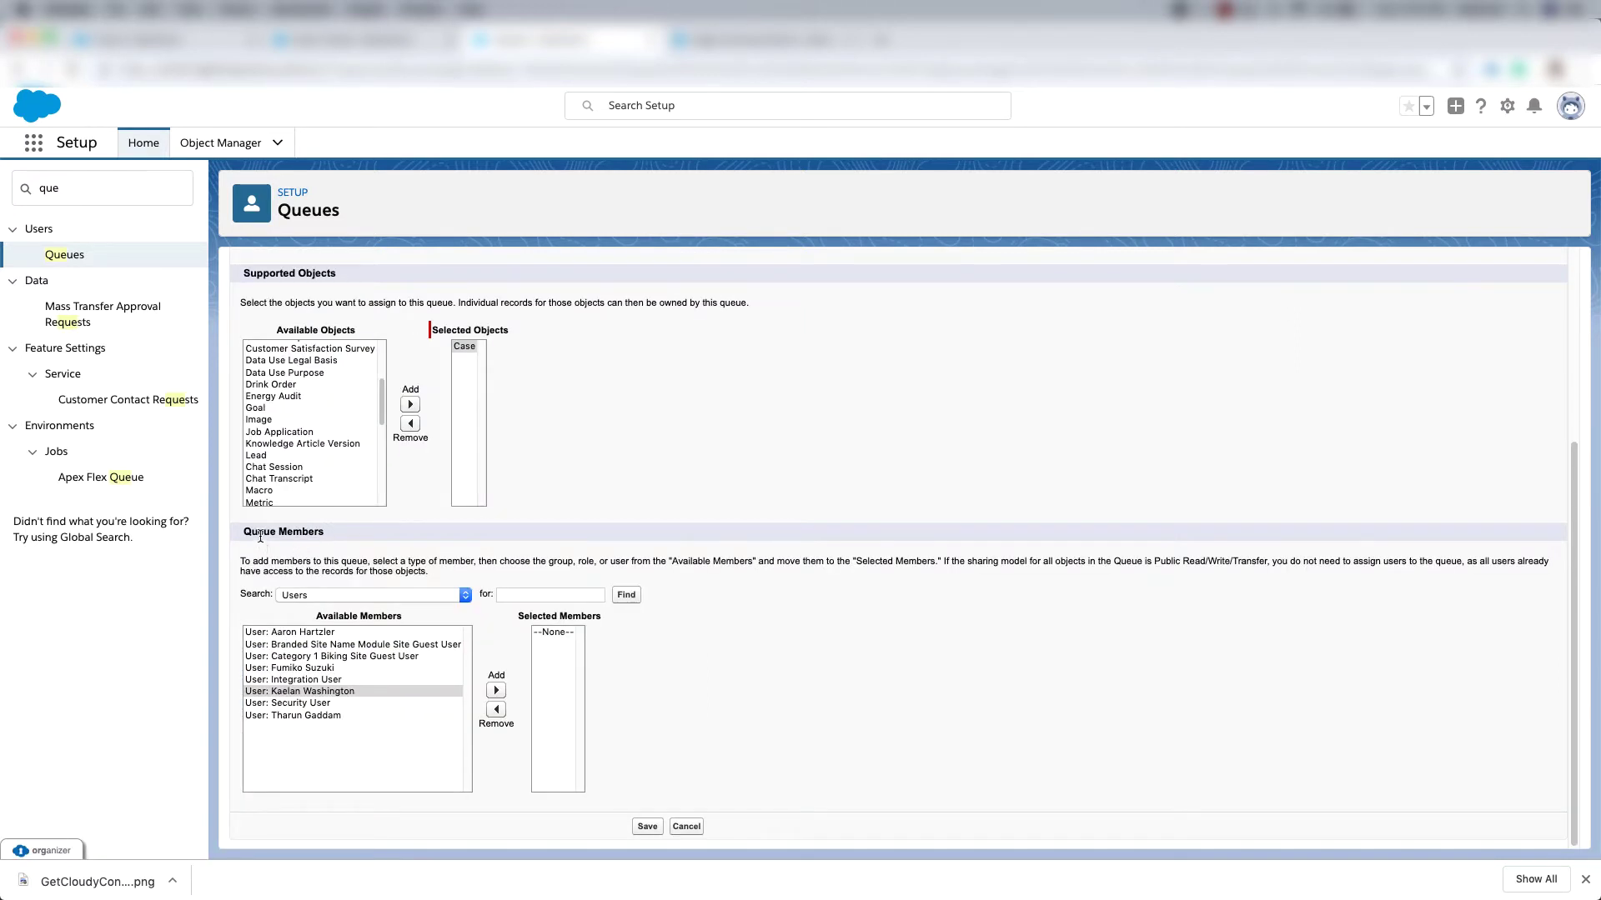
left_click(317, 633)
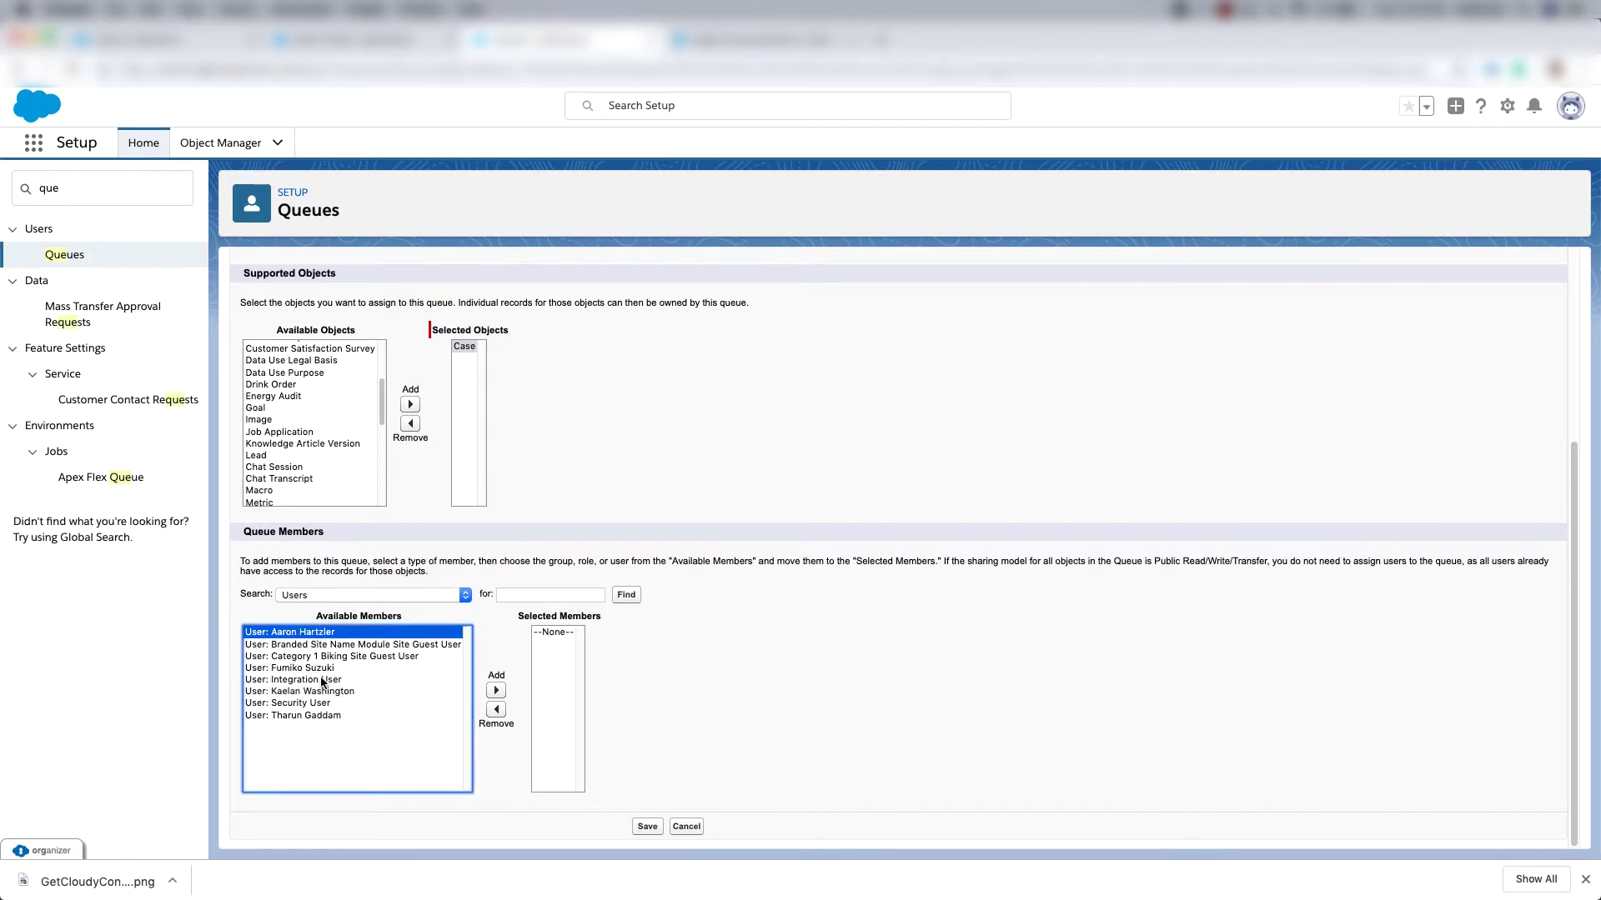
left_click(316, 669, "super")
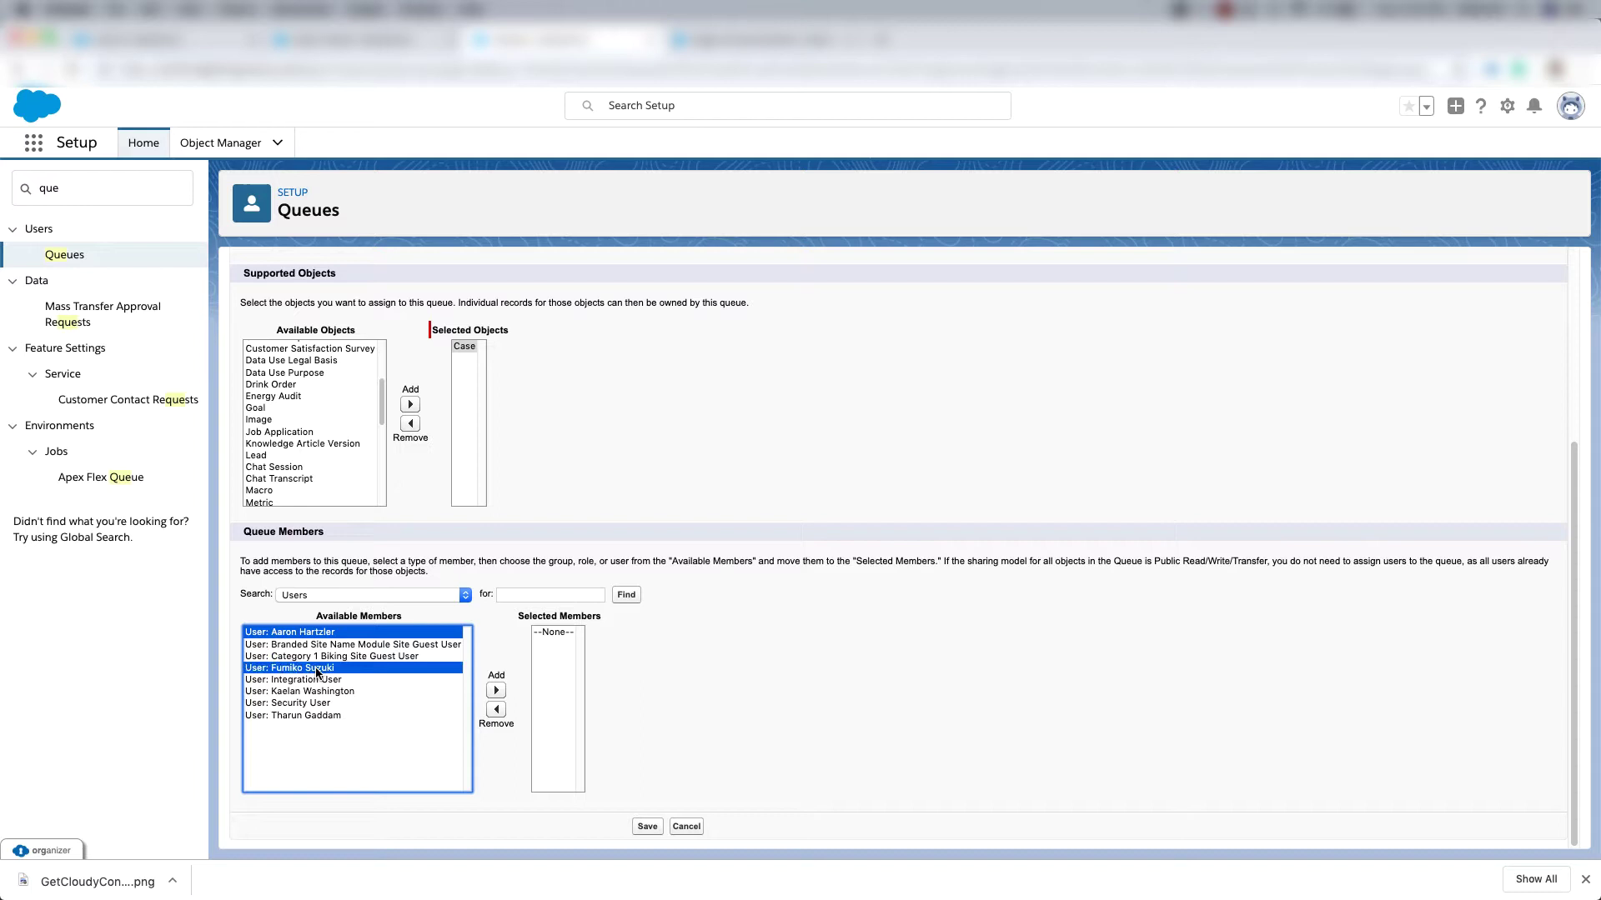
left_click(495, 690)
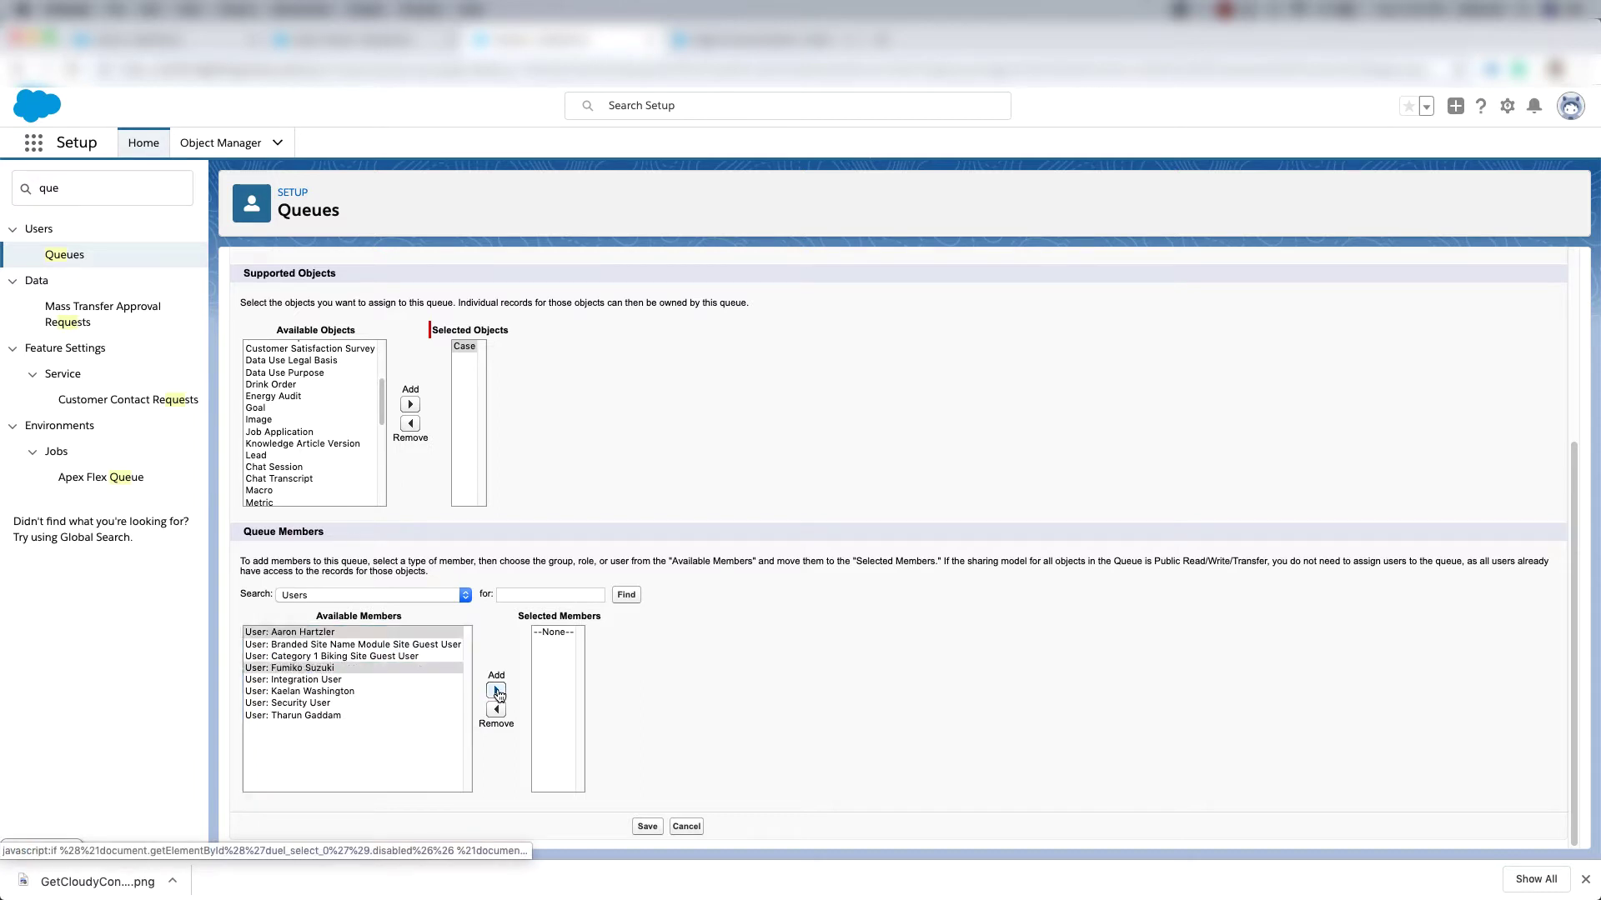
left_click(647, 826)
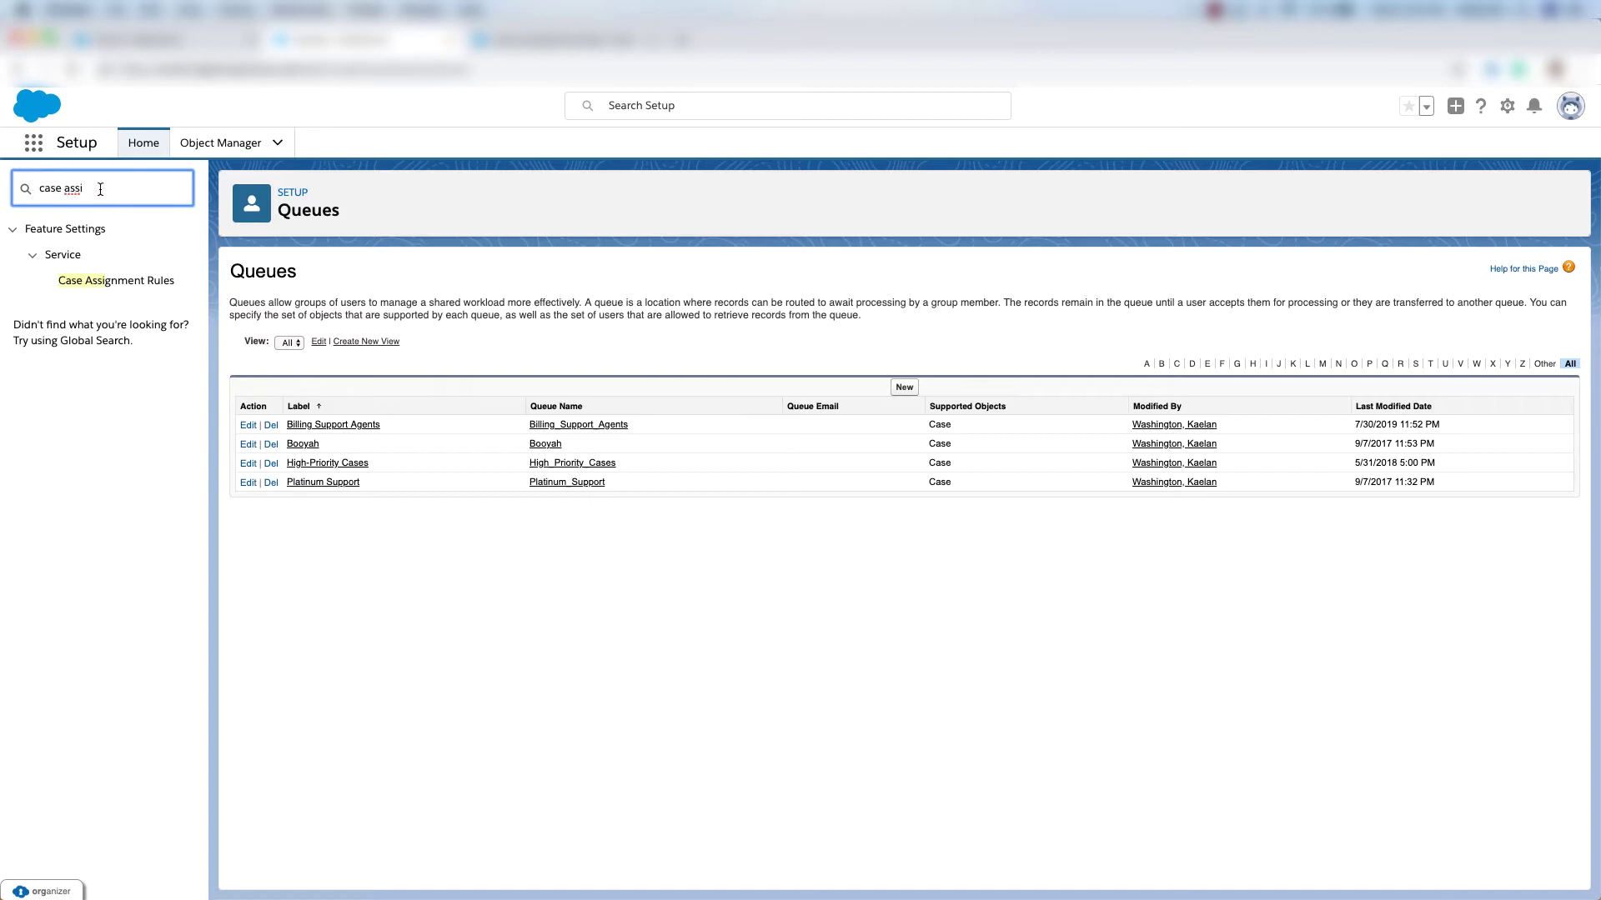
Mark the Standard case assignment rule Active, replacing Assign Boovah.
left_click(110, 285)
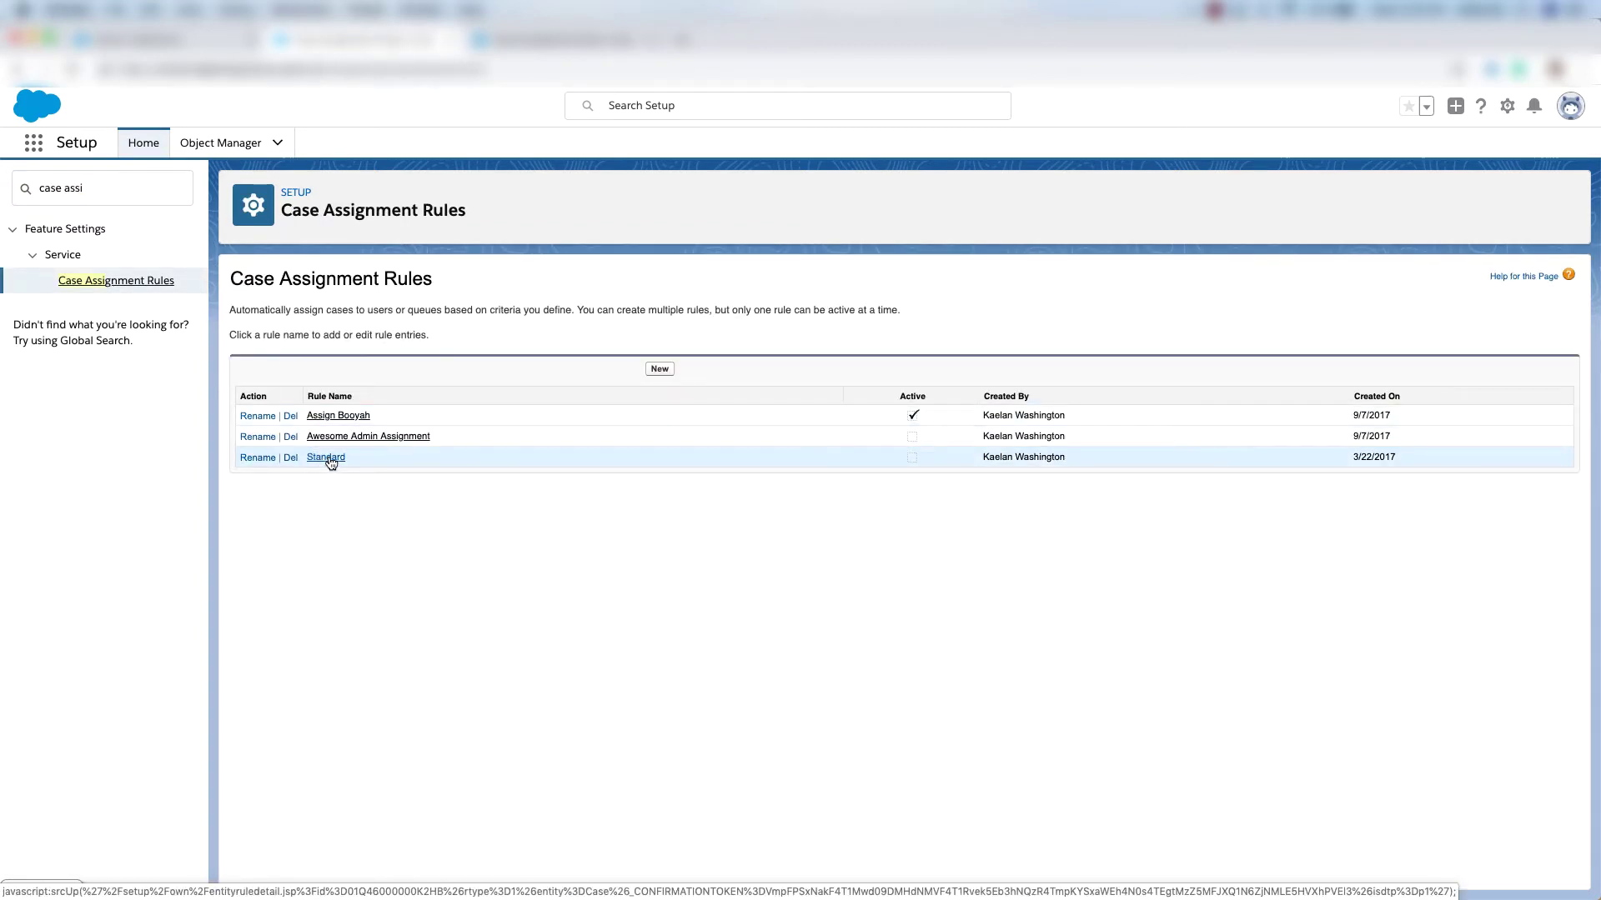
left_click(327, 458)
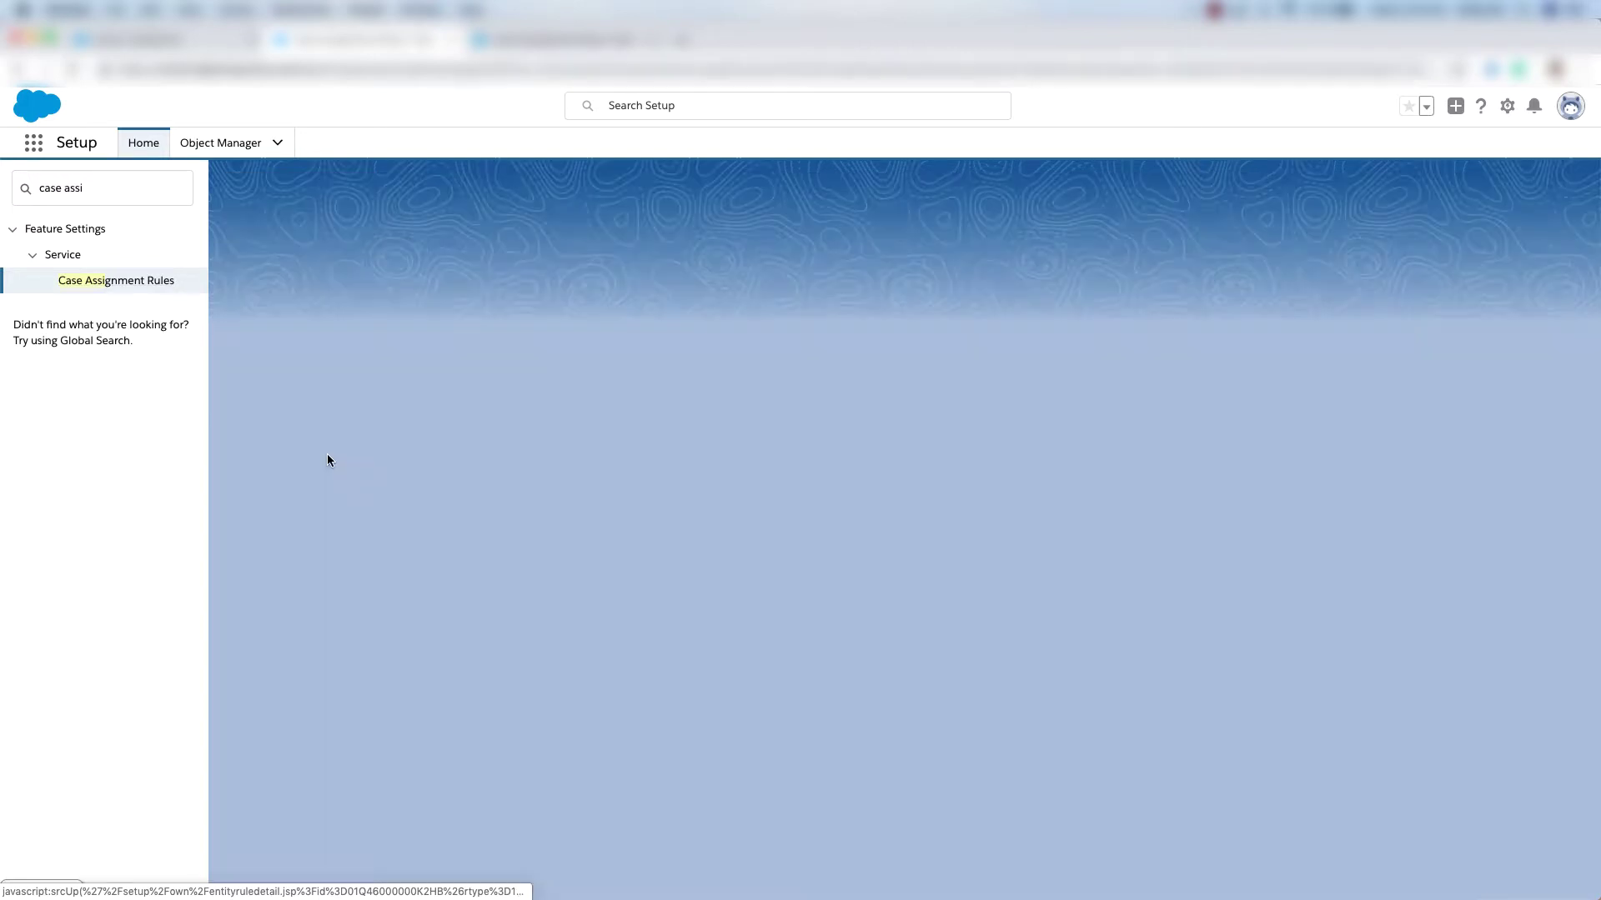
left_click(661, 417)
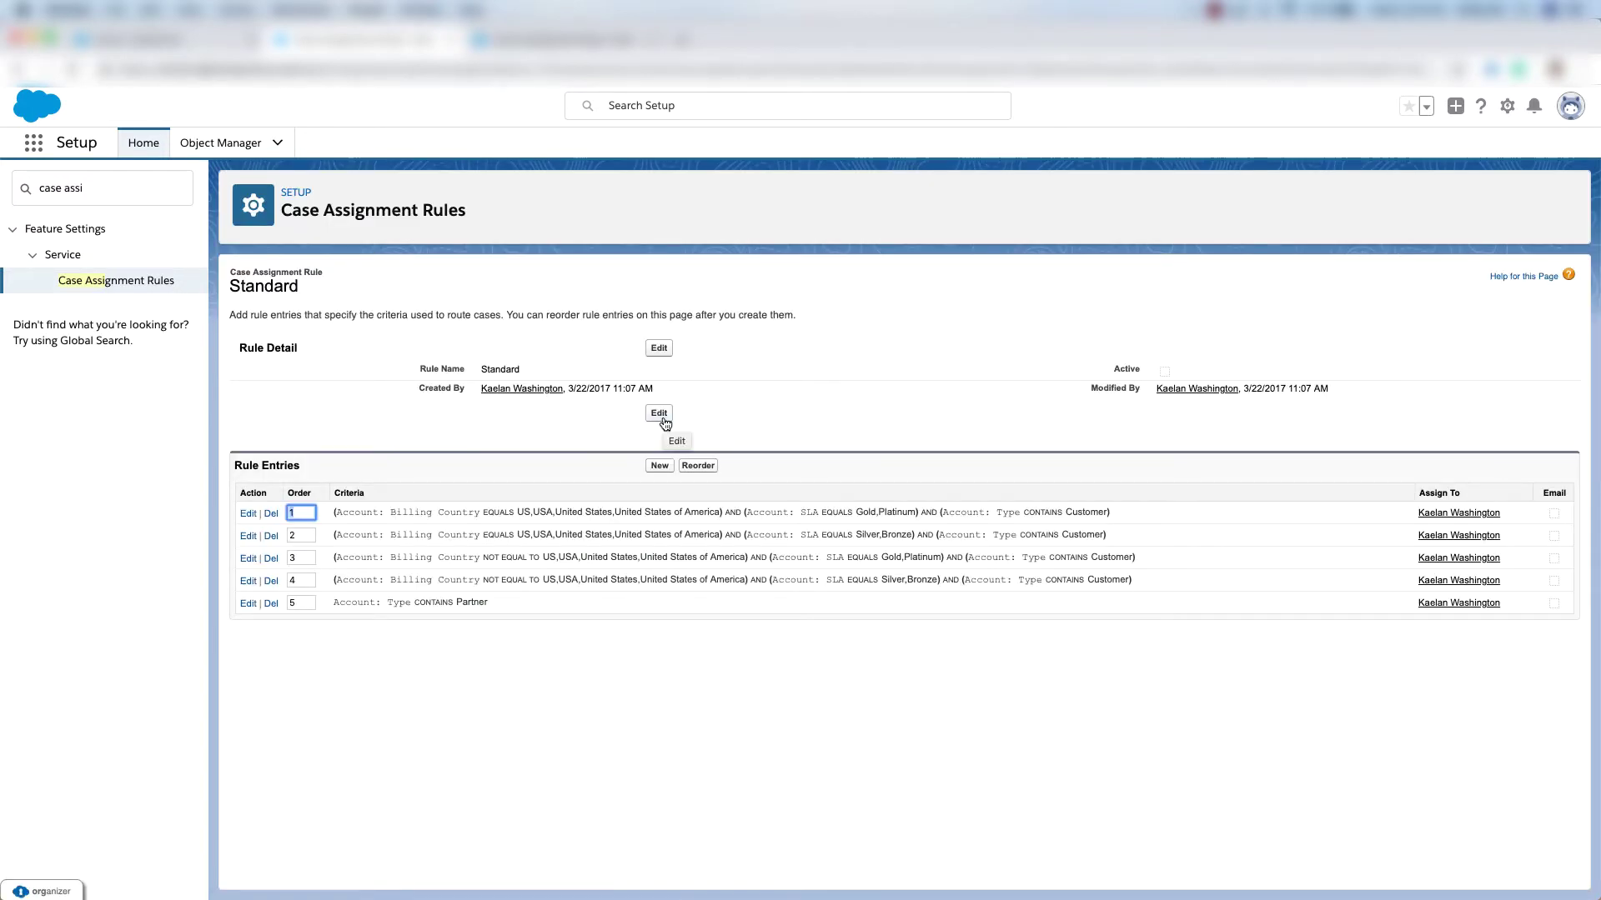
left_click(247, 422)
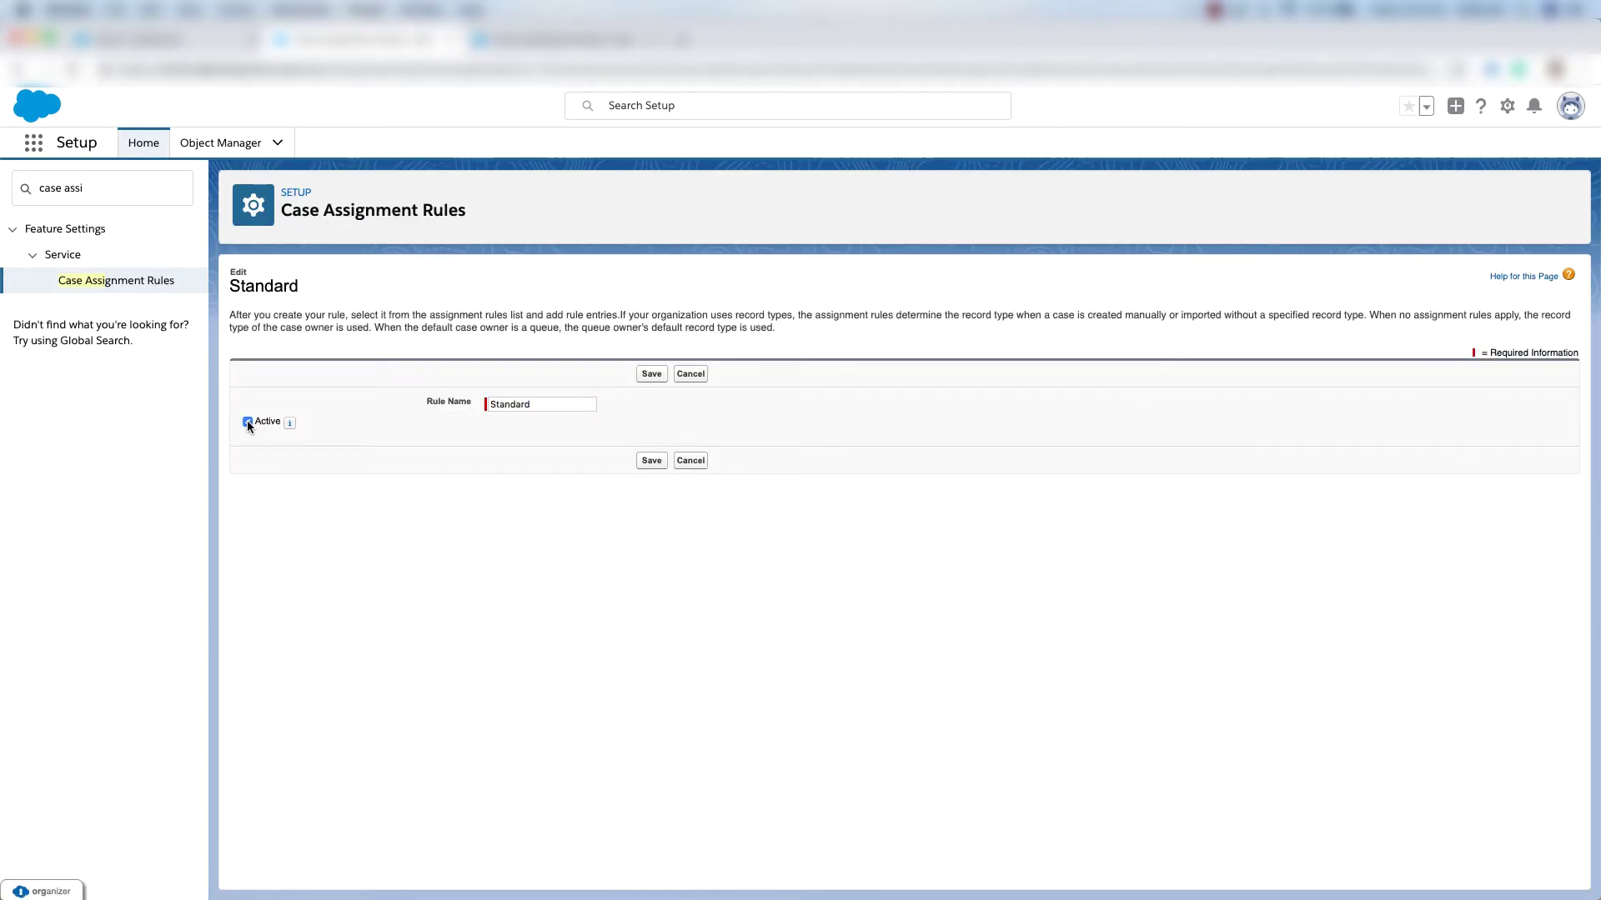
left_click(650, 461)
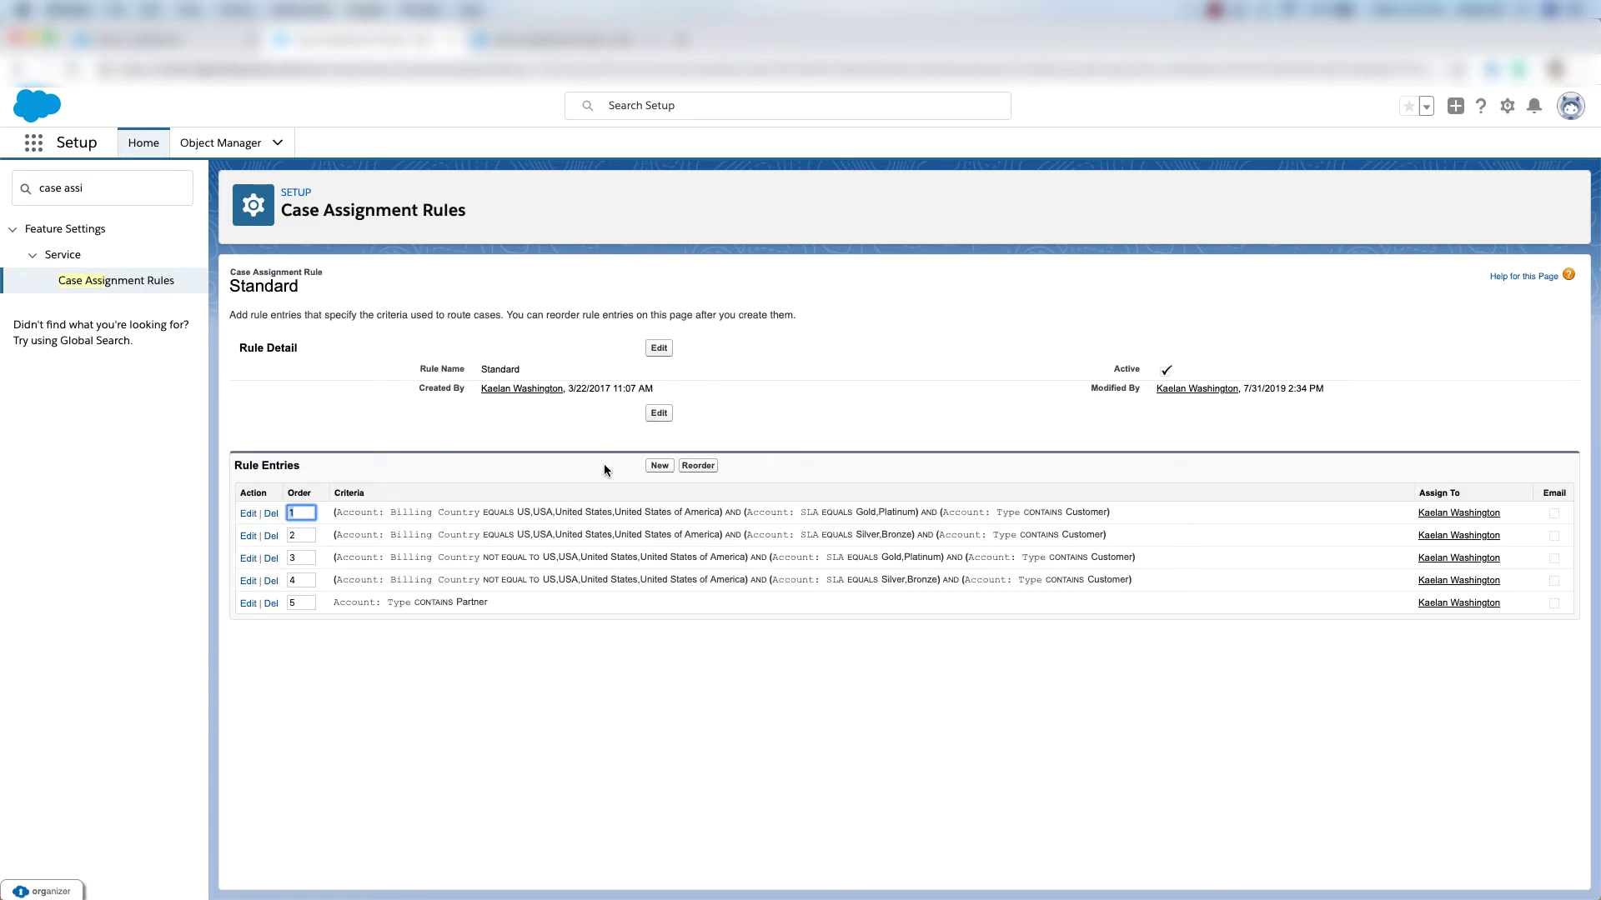
Start a Standard rule entry with sort order 2 and criterion Case: Status equals New.
left_click(659, 467)
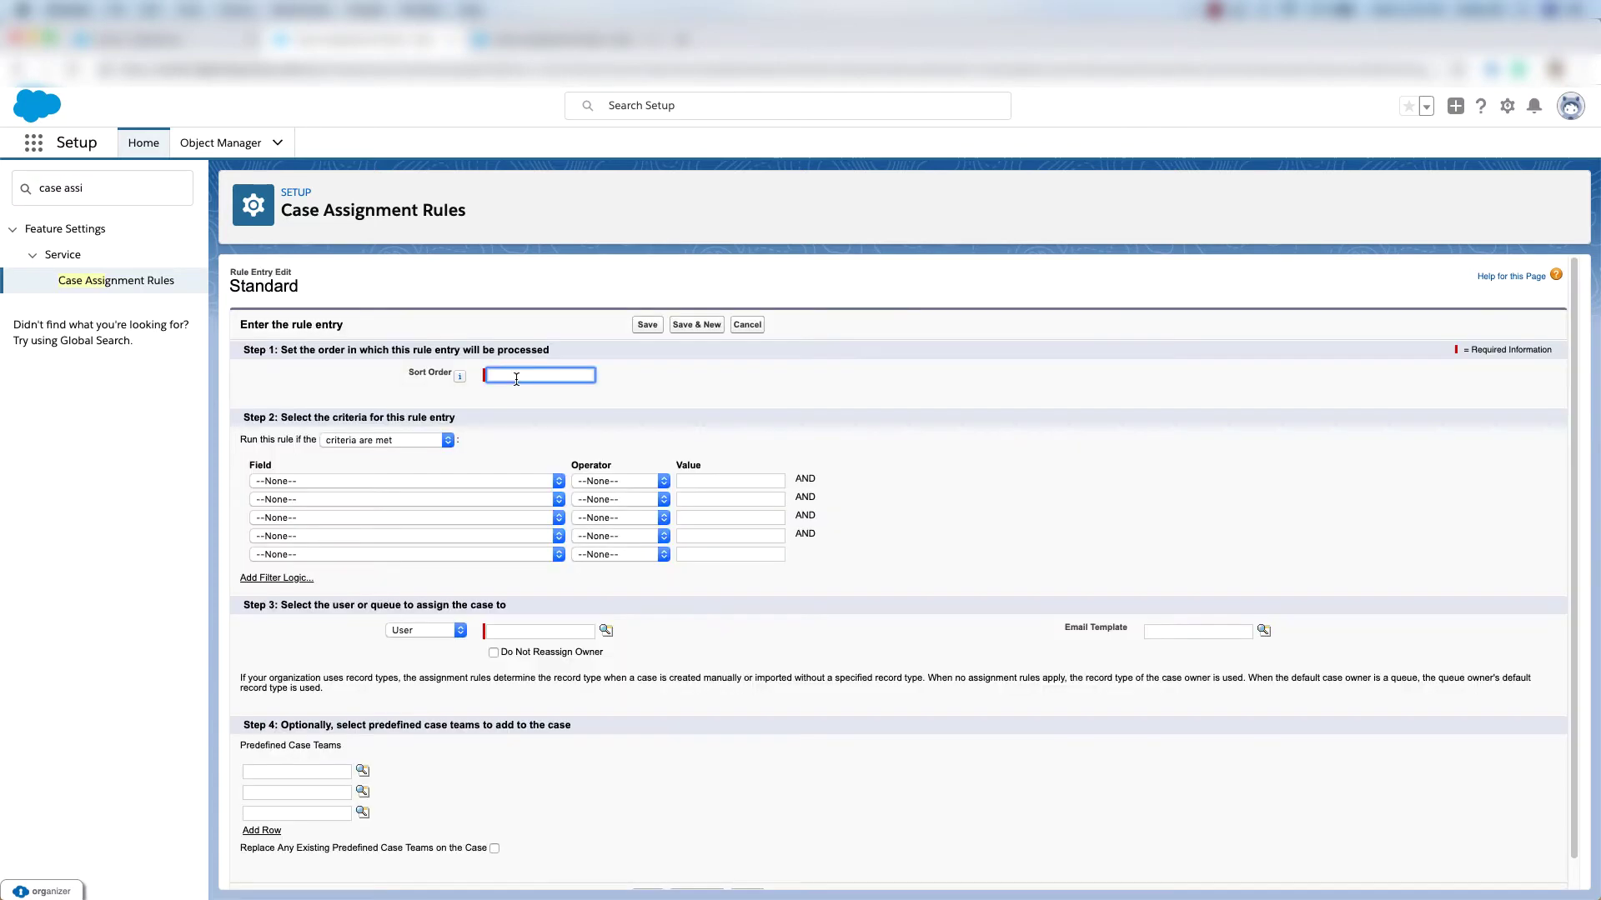
left_click(531, 380)
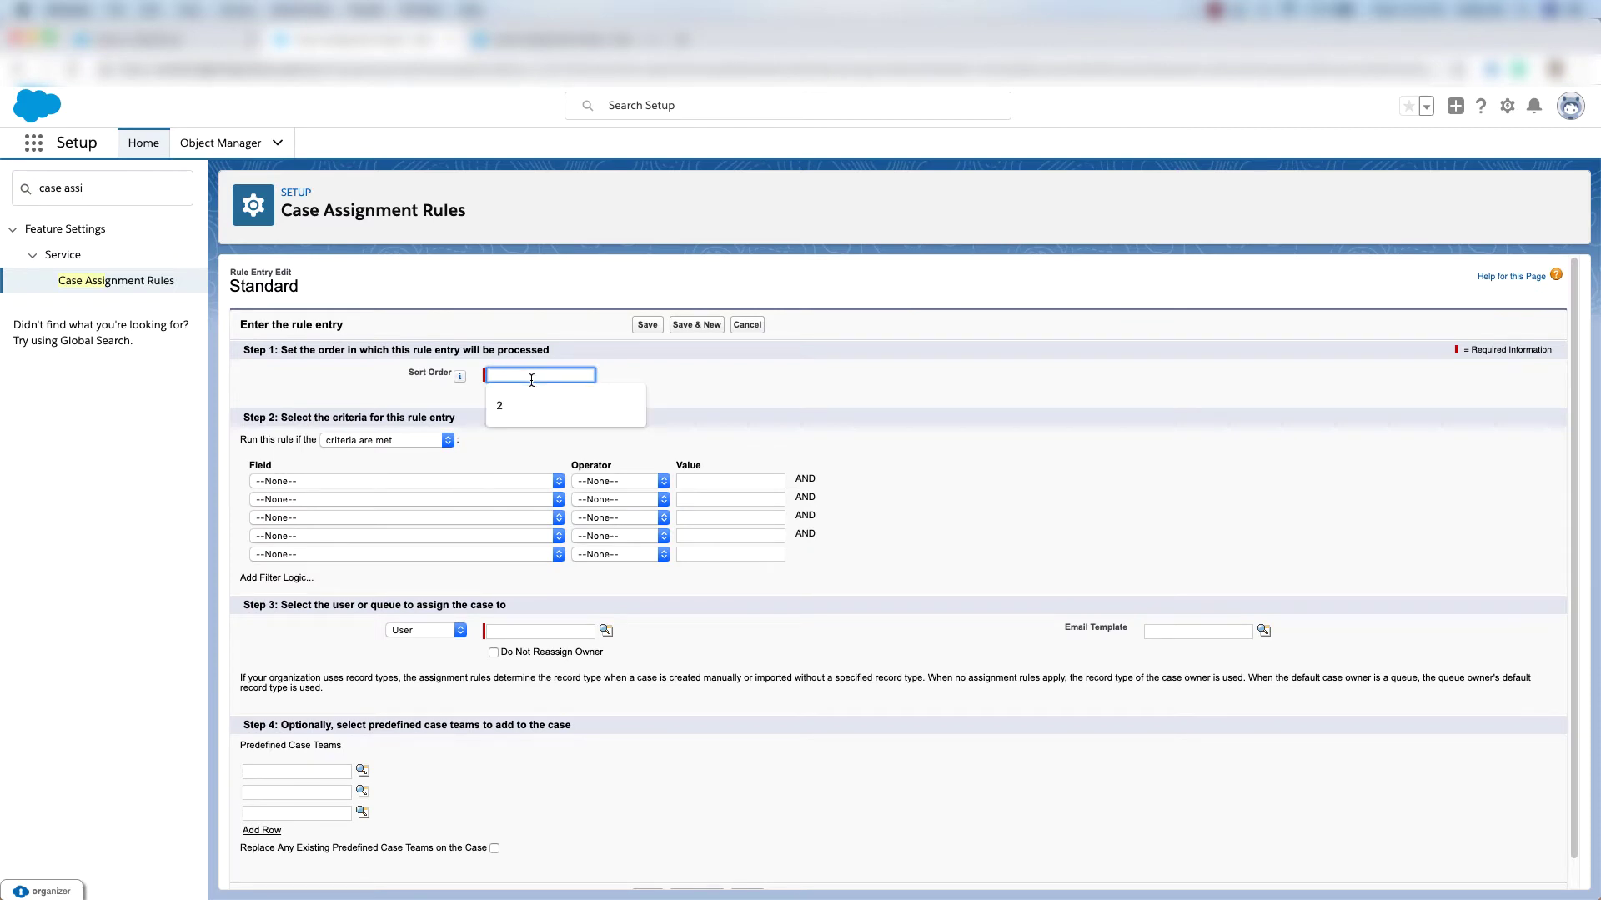
left_click(524, 404)
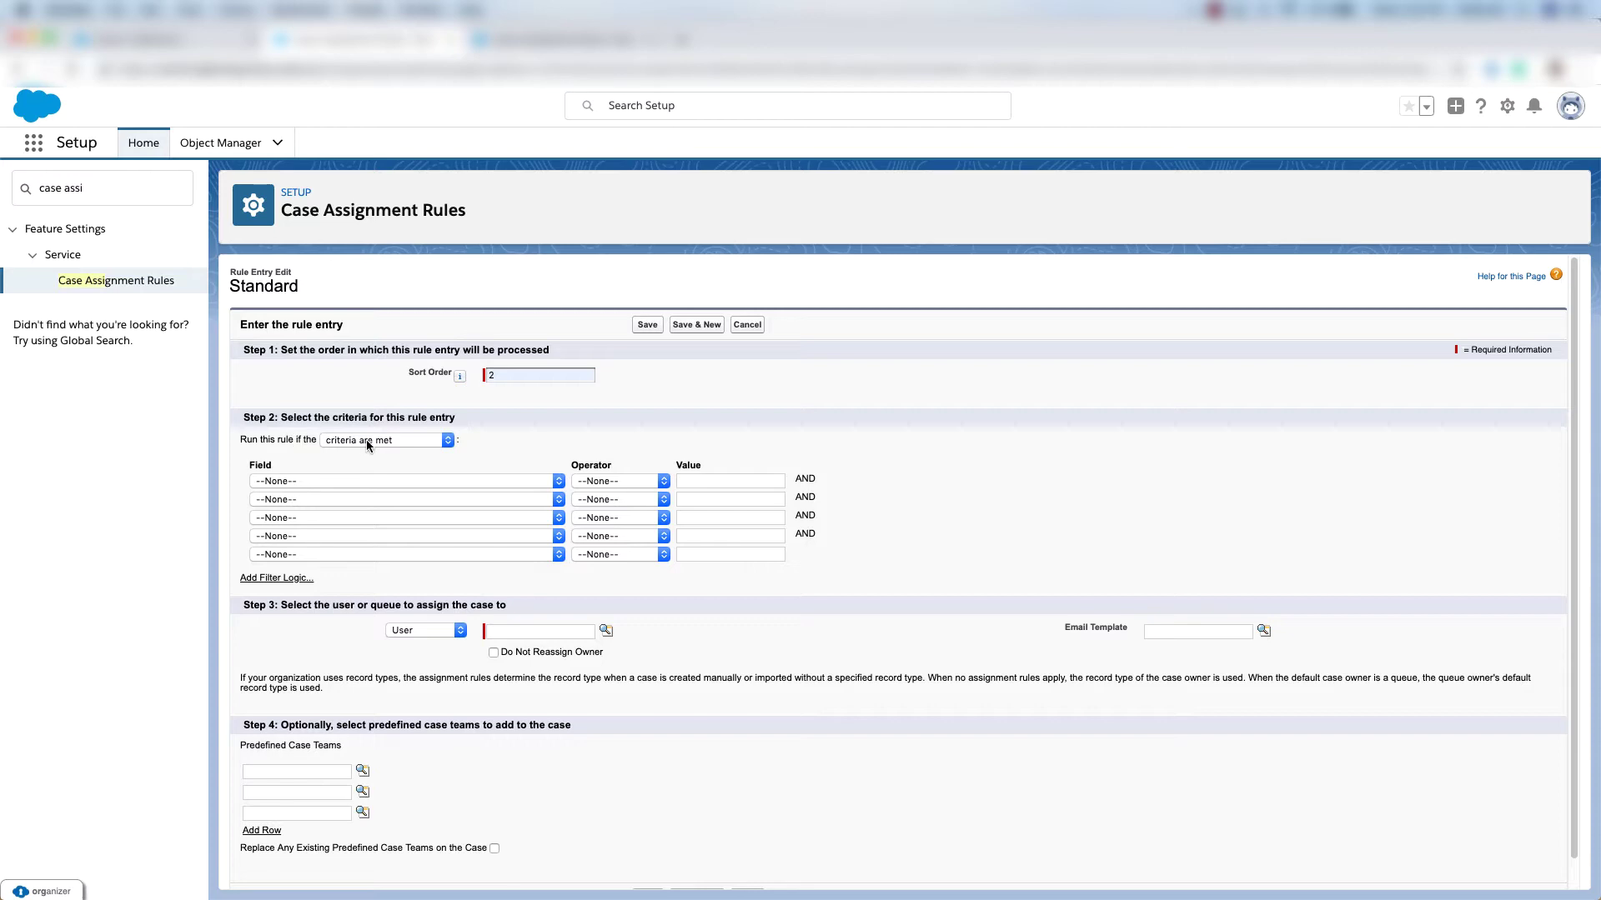
left_click(385, 482)
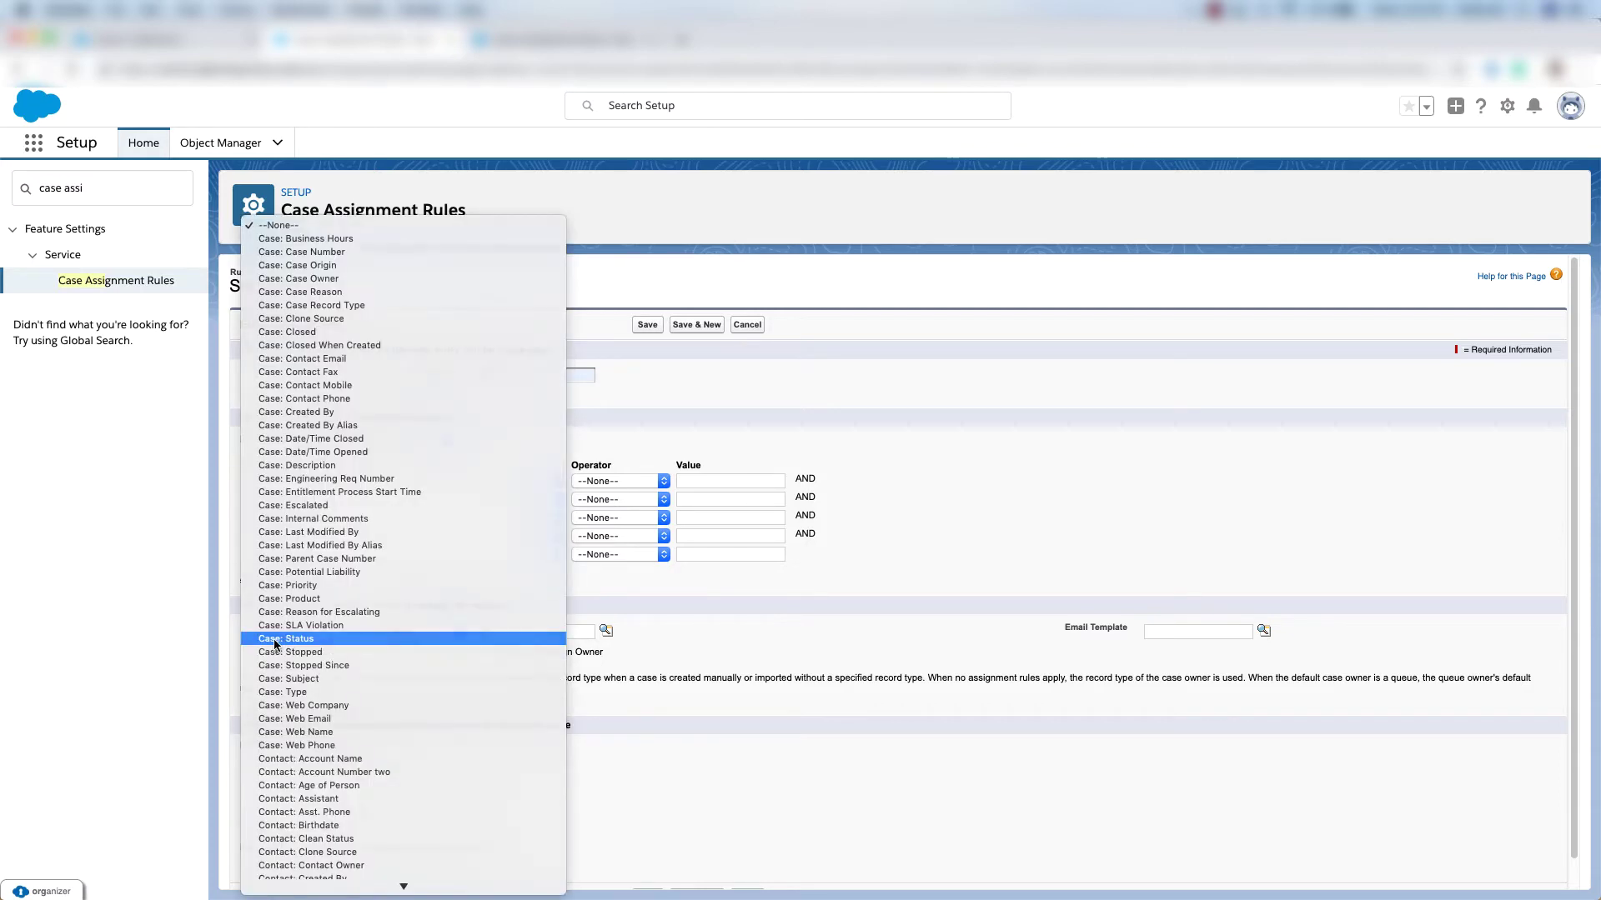
left_click(275, 640)
left_click(609, 483)
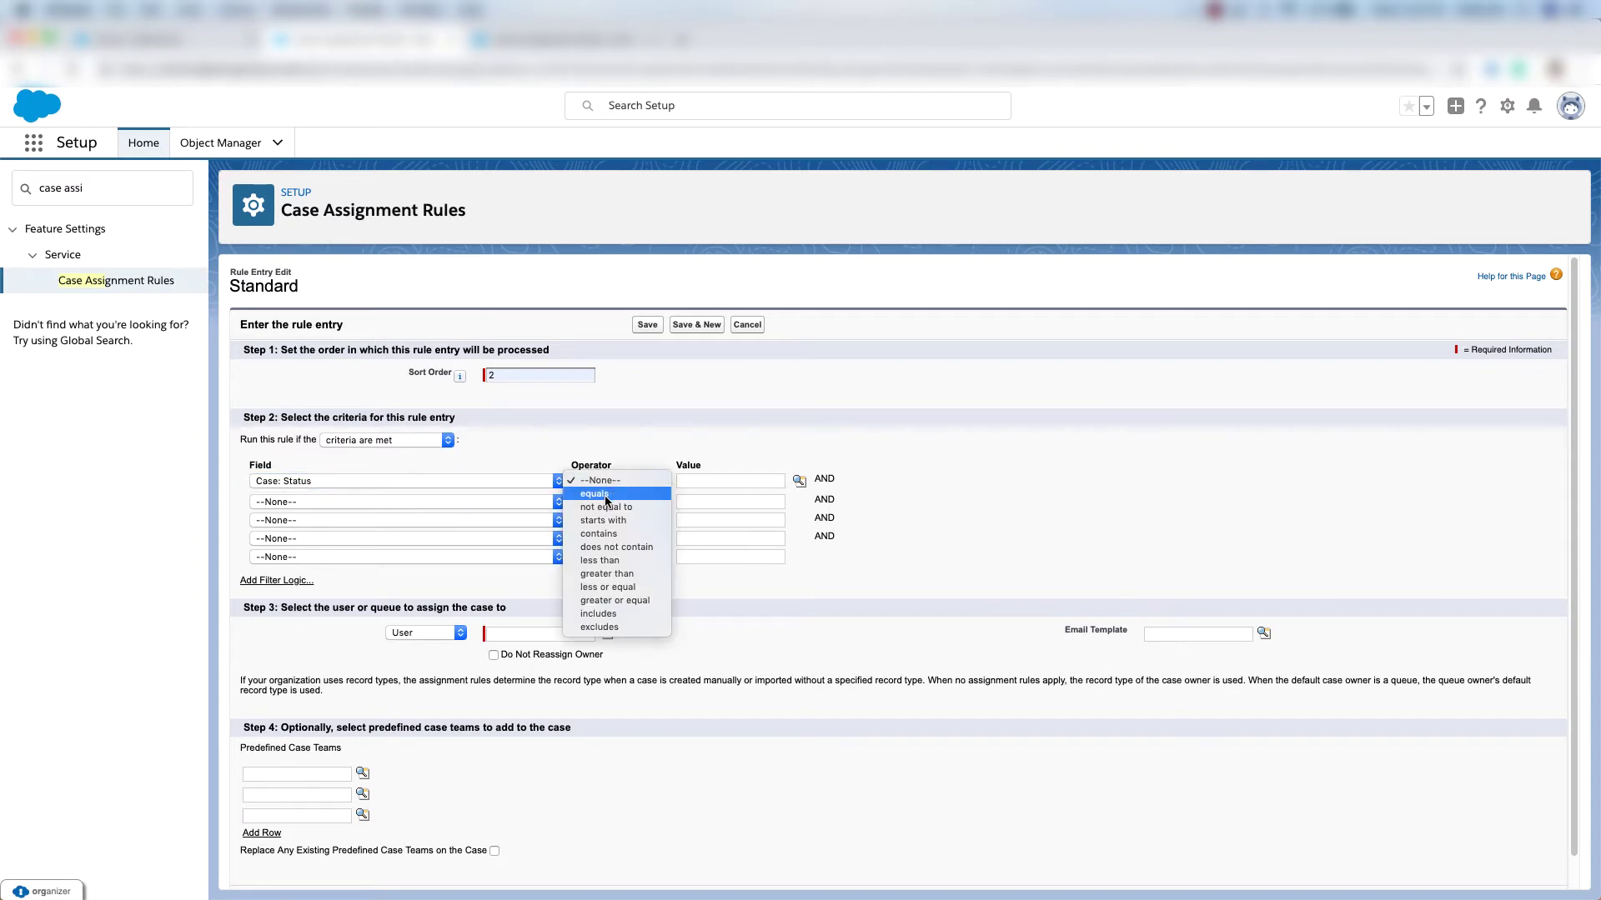
left_click(634, 495)
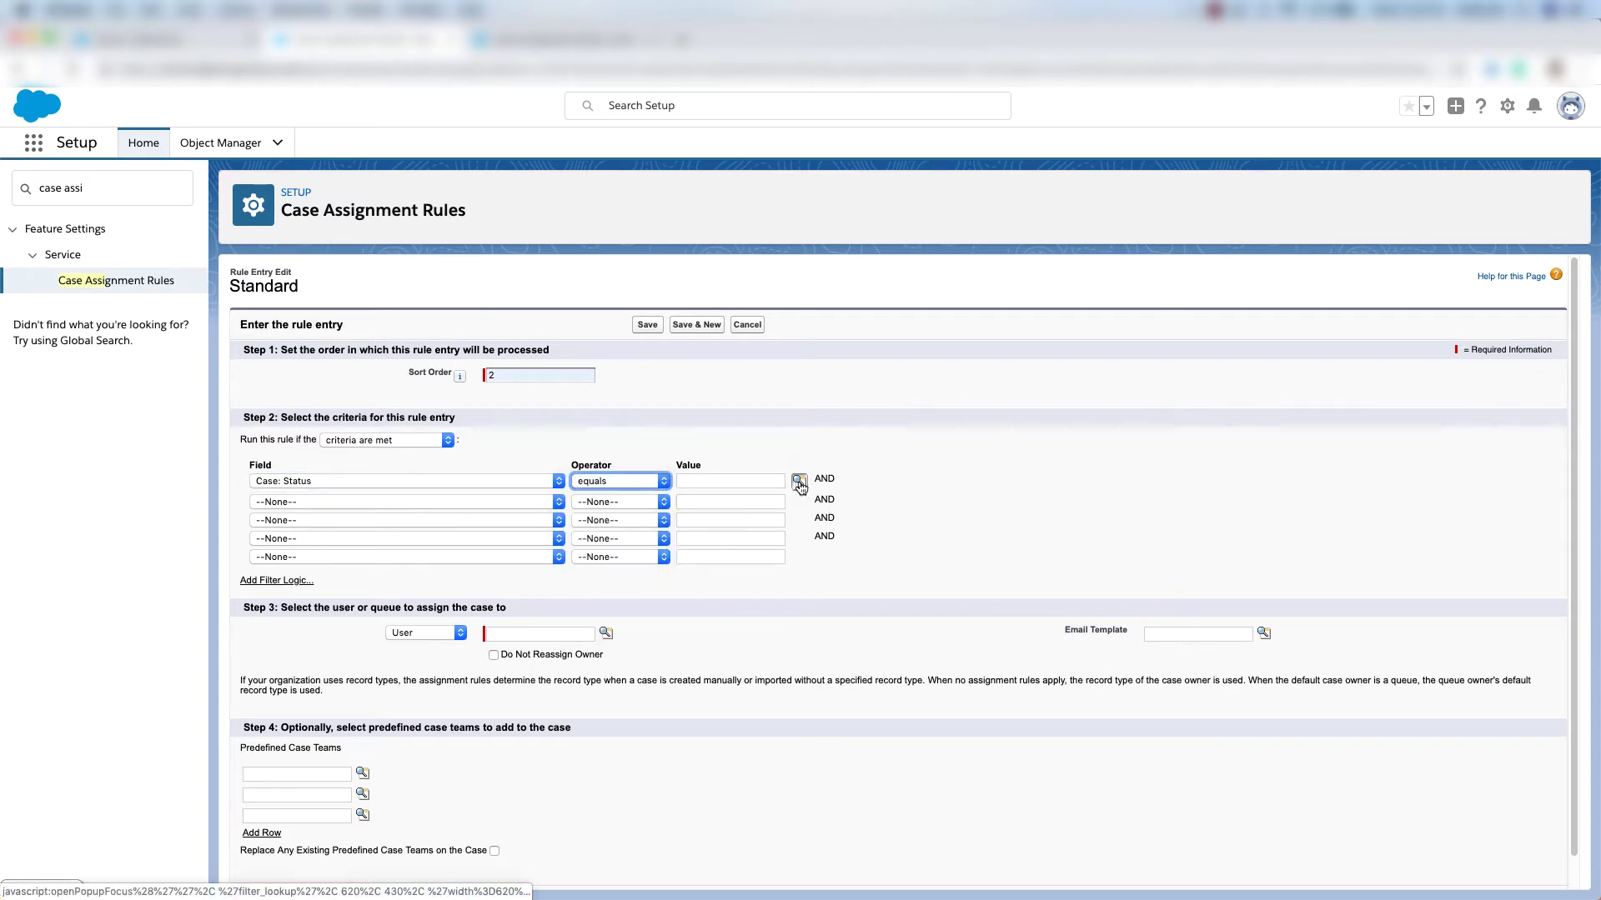
left_click(798, 484)
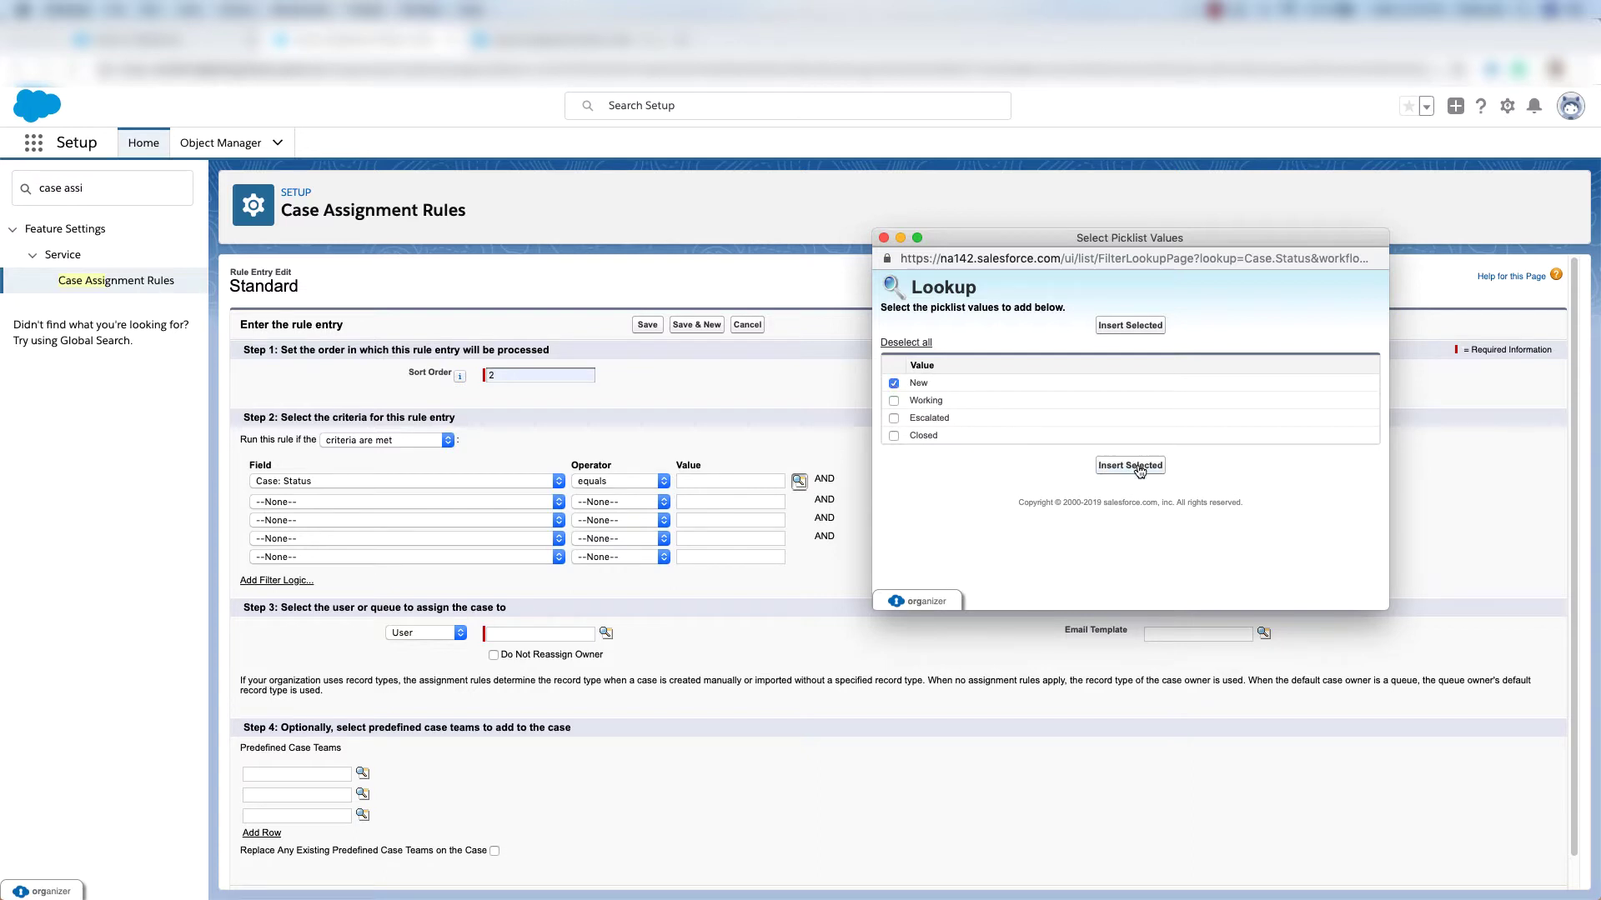
left_click(1138, 469)
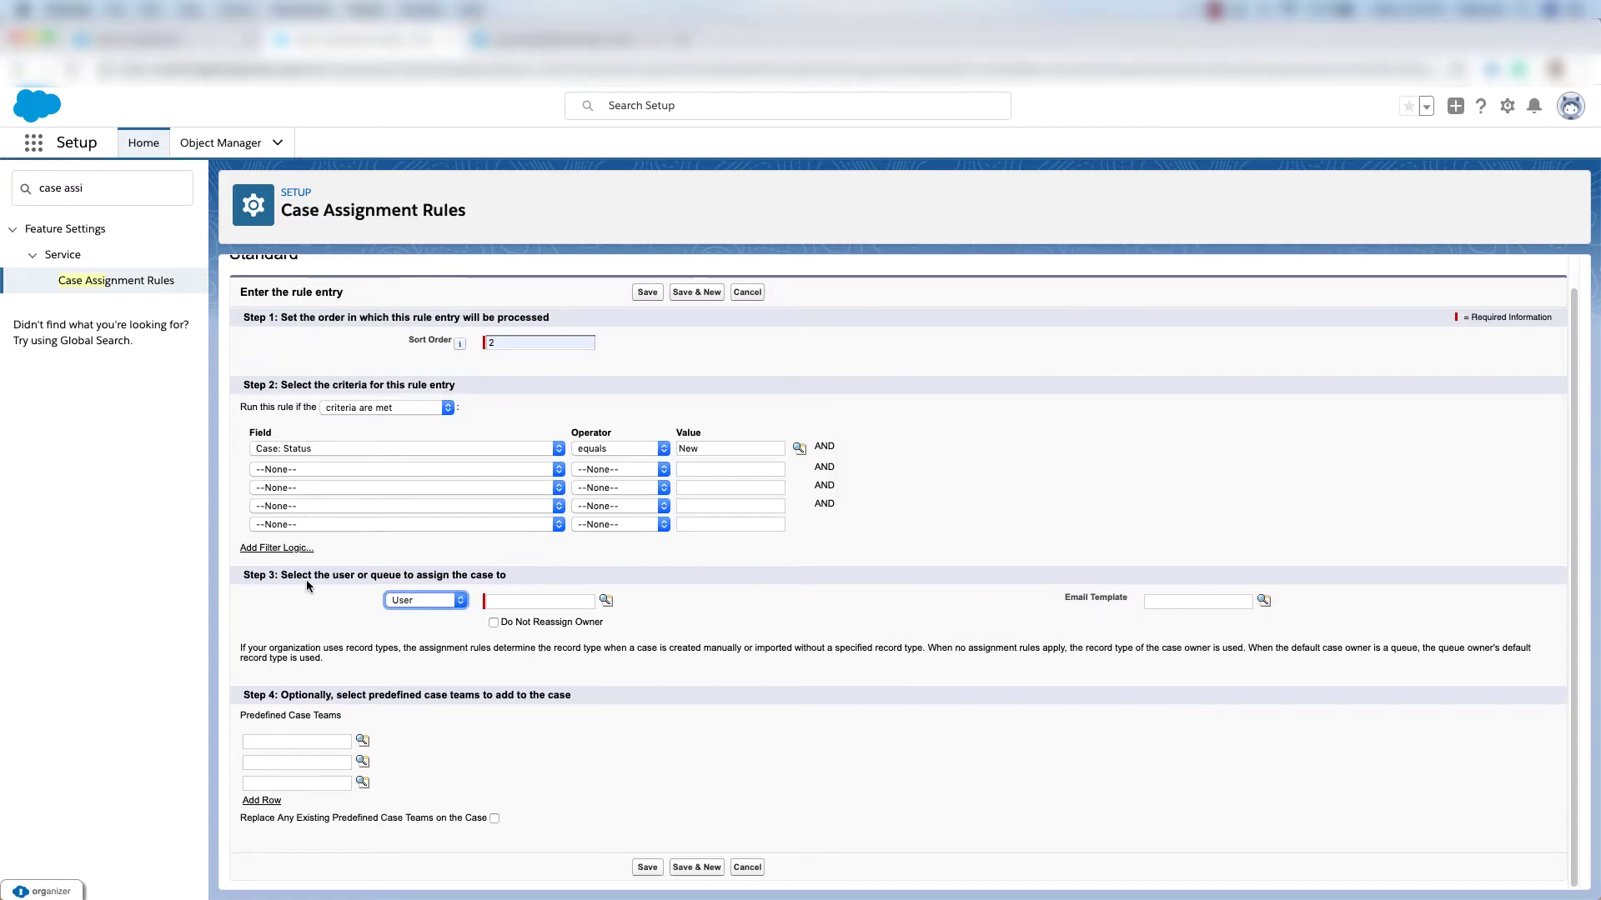
Assign matching cases to the Billing Support Agents queue and save the entry.
left_click(422, 600)
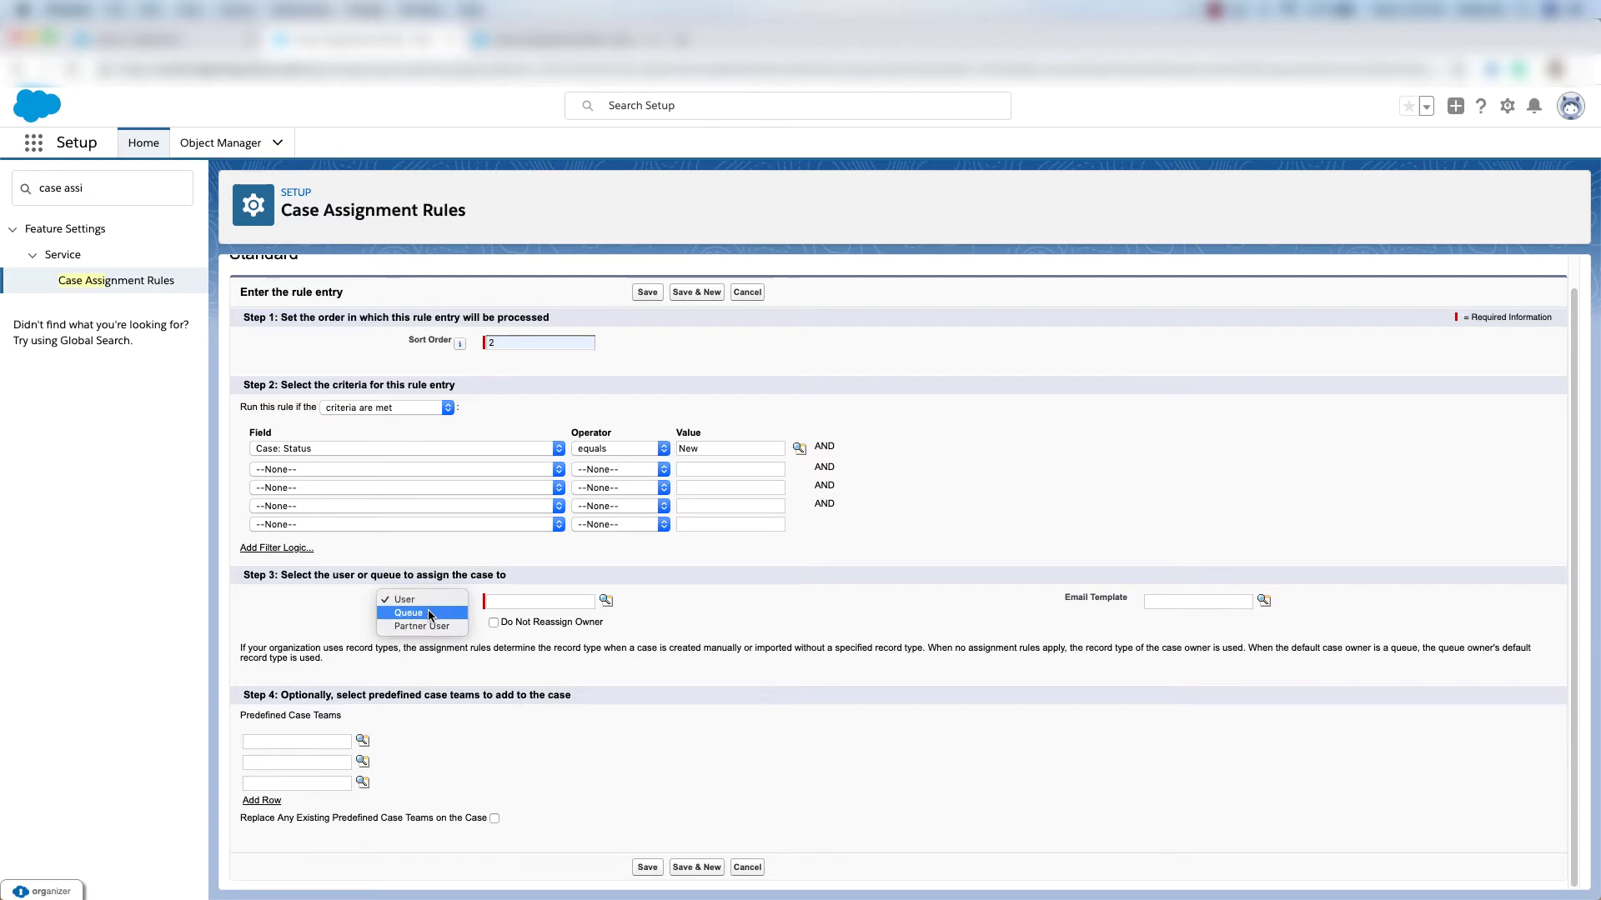
left_click(429, 615)
left_click(606, 600)
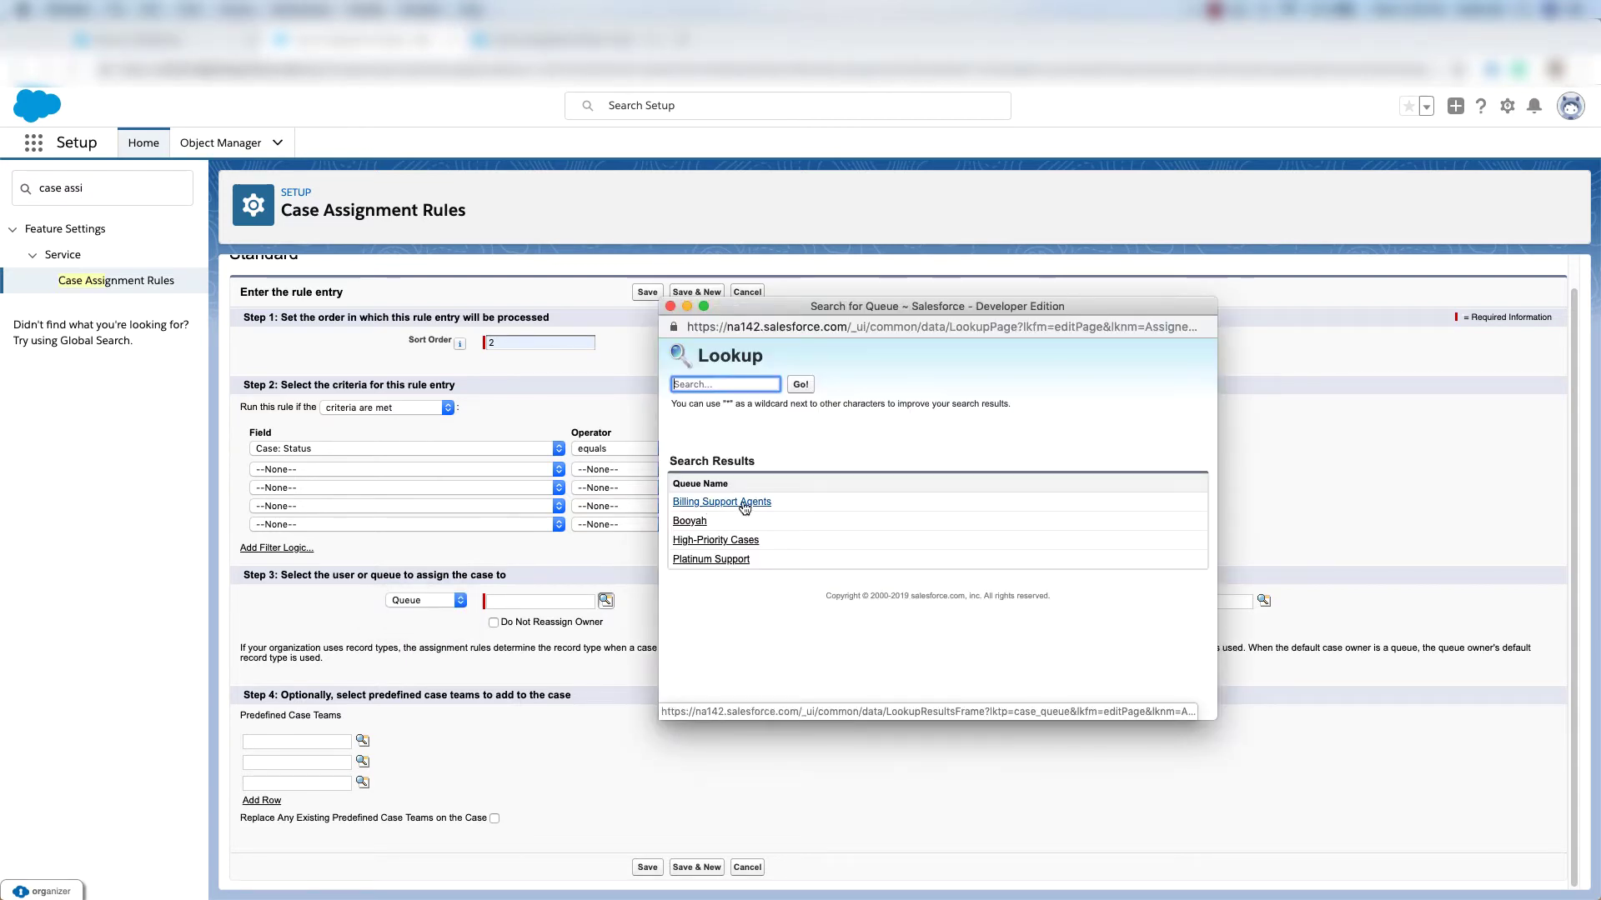
left_click(729, 502)
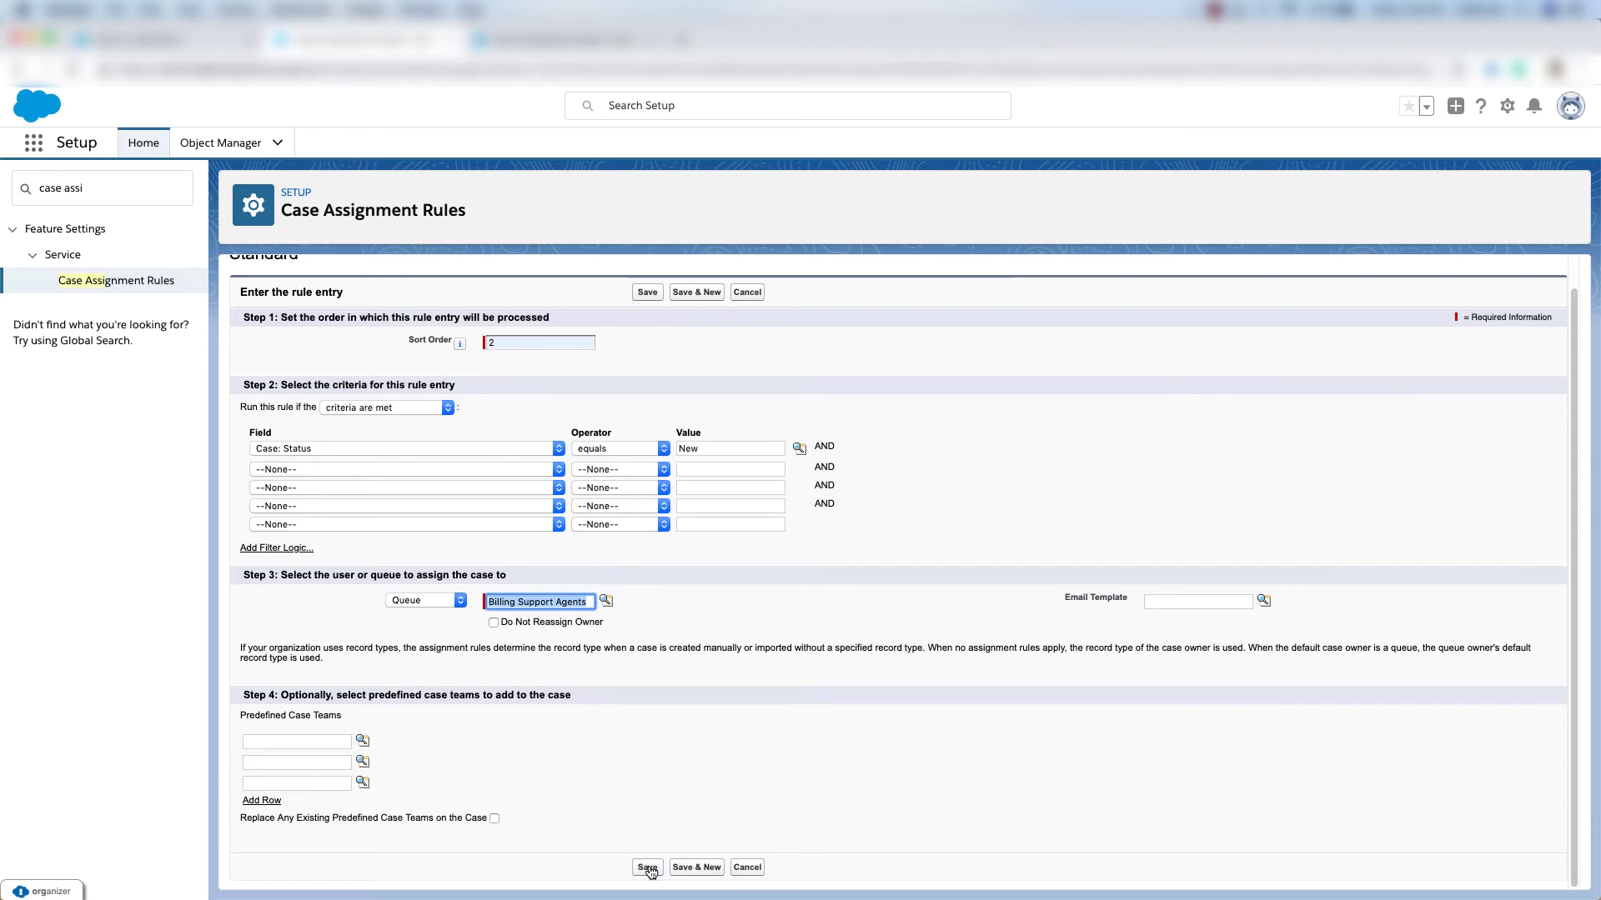
left_click(647, 867)
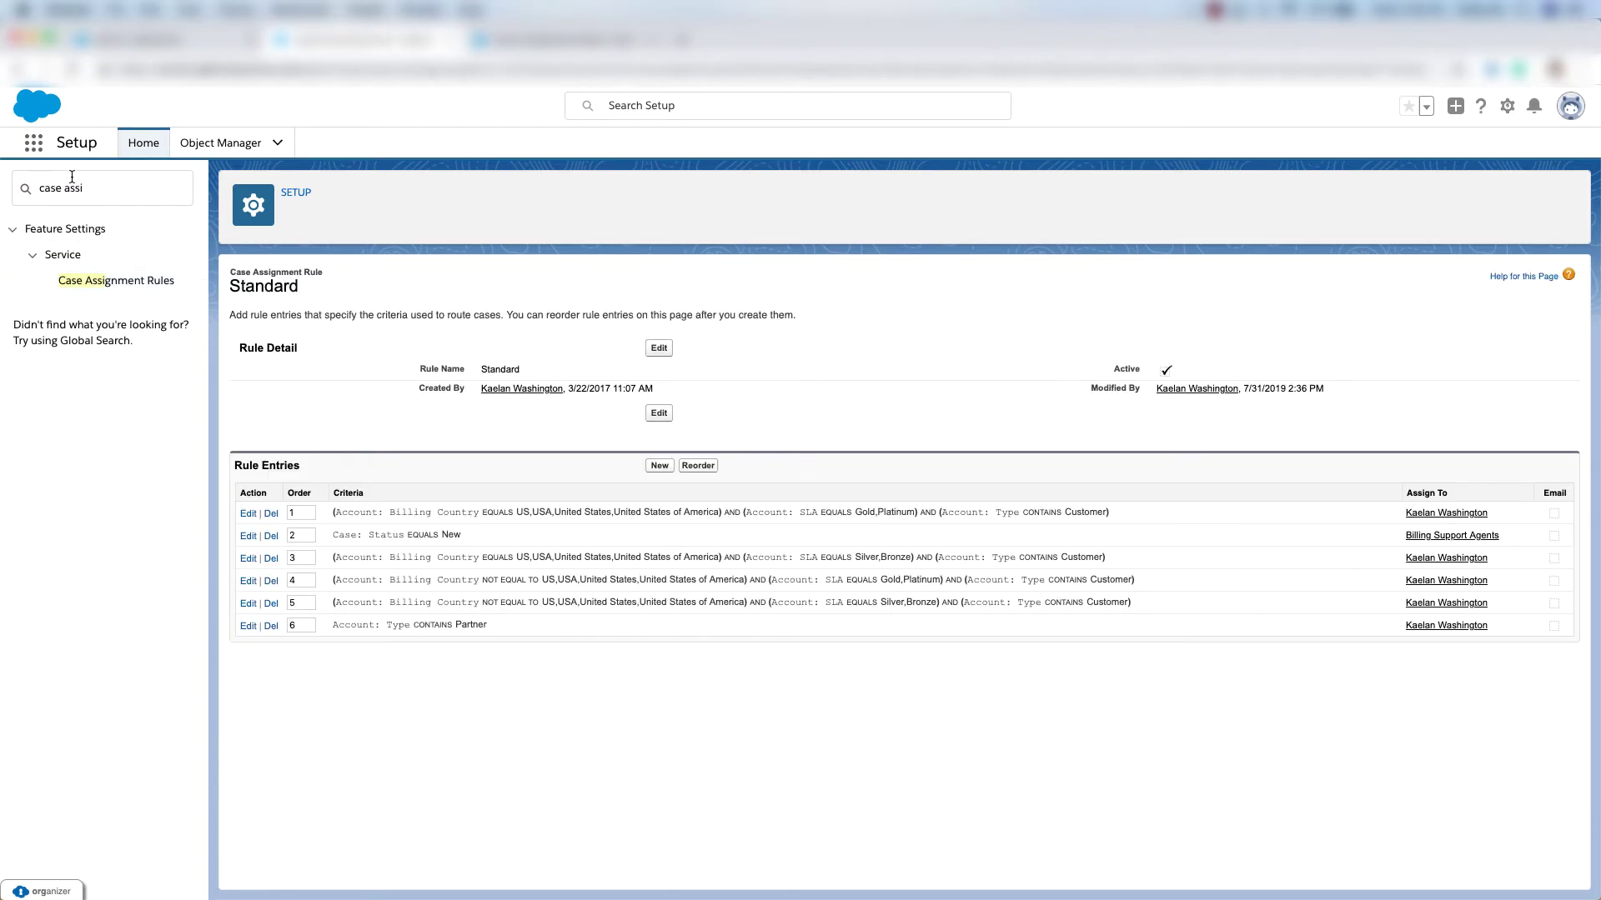
Create a 'Renew Warranty' case with product GC1040, saved using the active assignment rule.
left_click(31, 145)
type("cases")
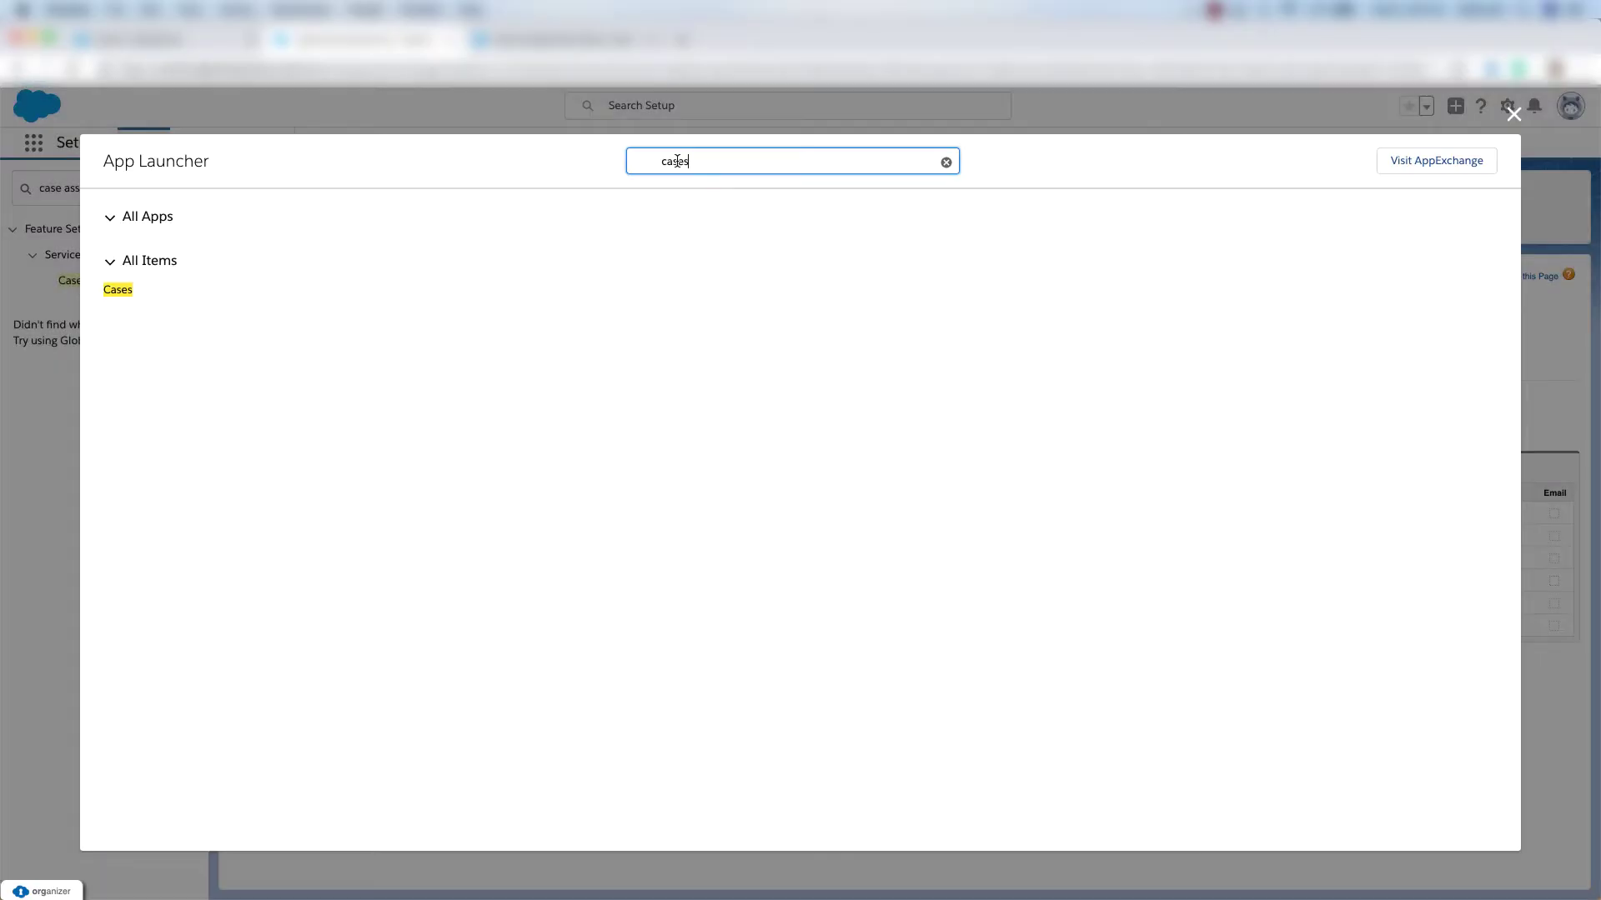
left_click(121, 292)
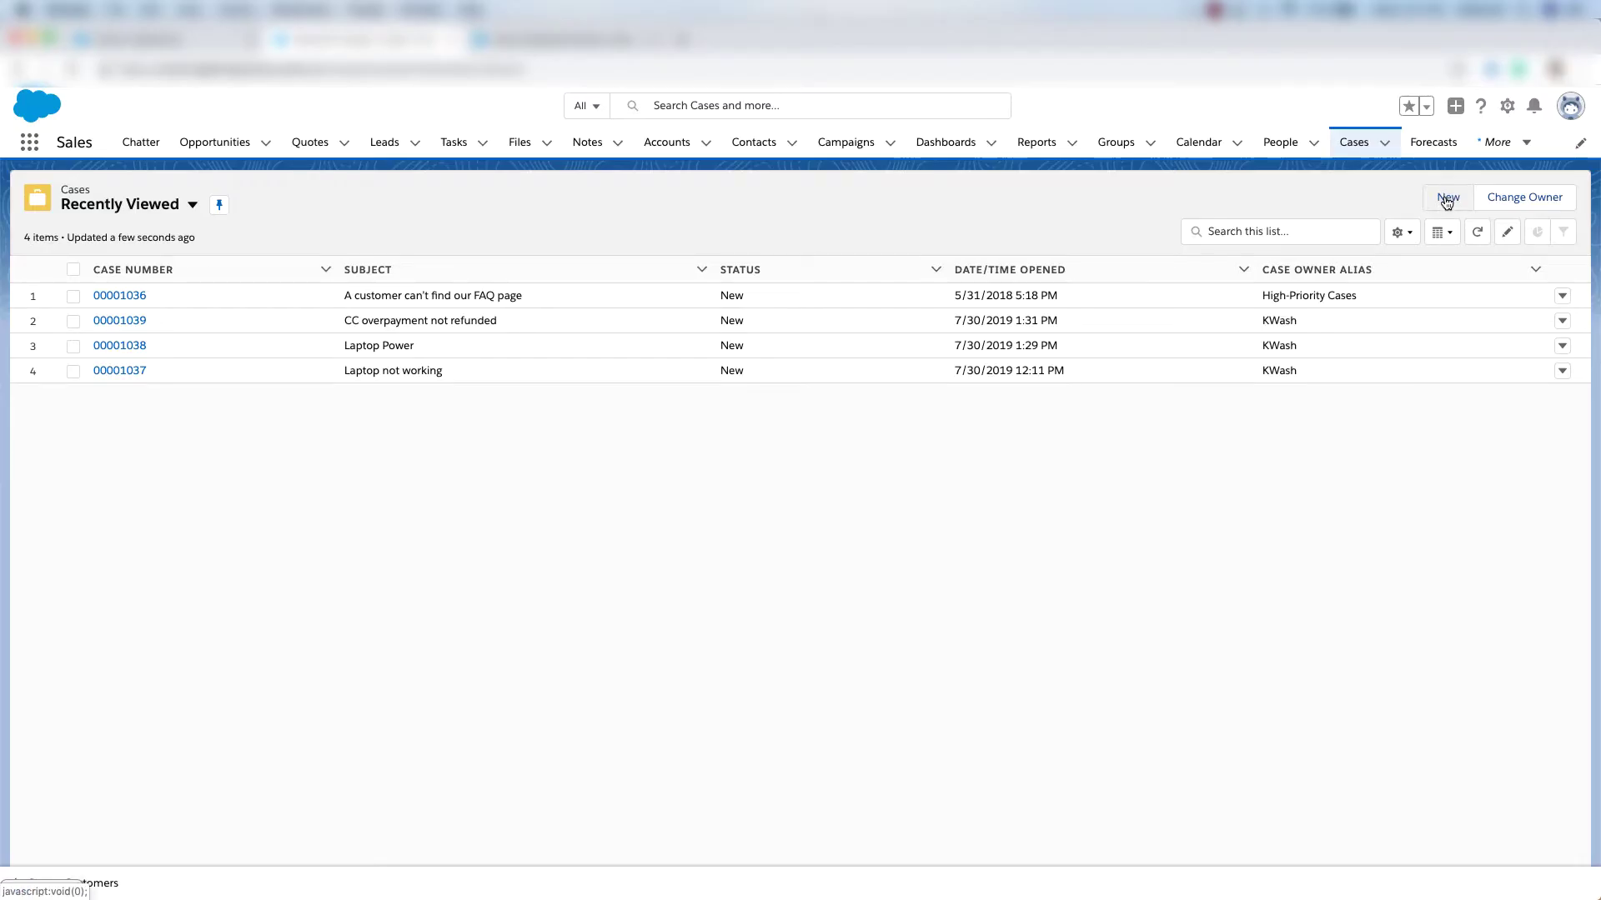
left_click(1446, 200)
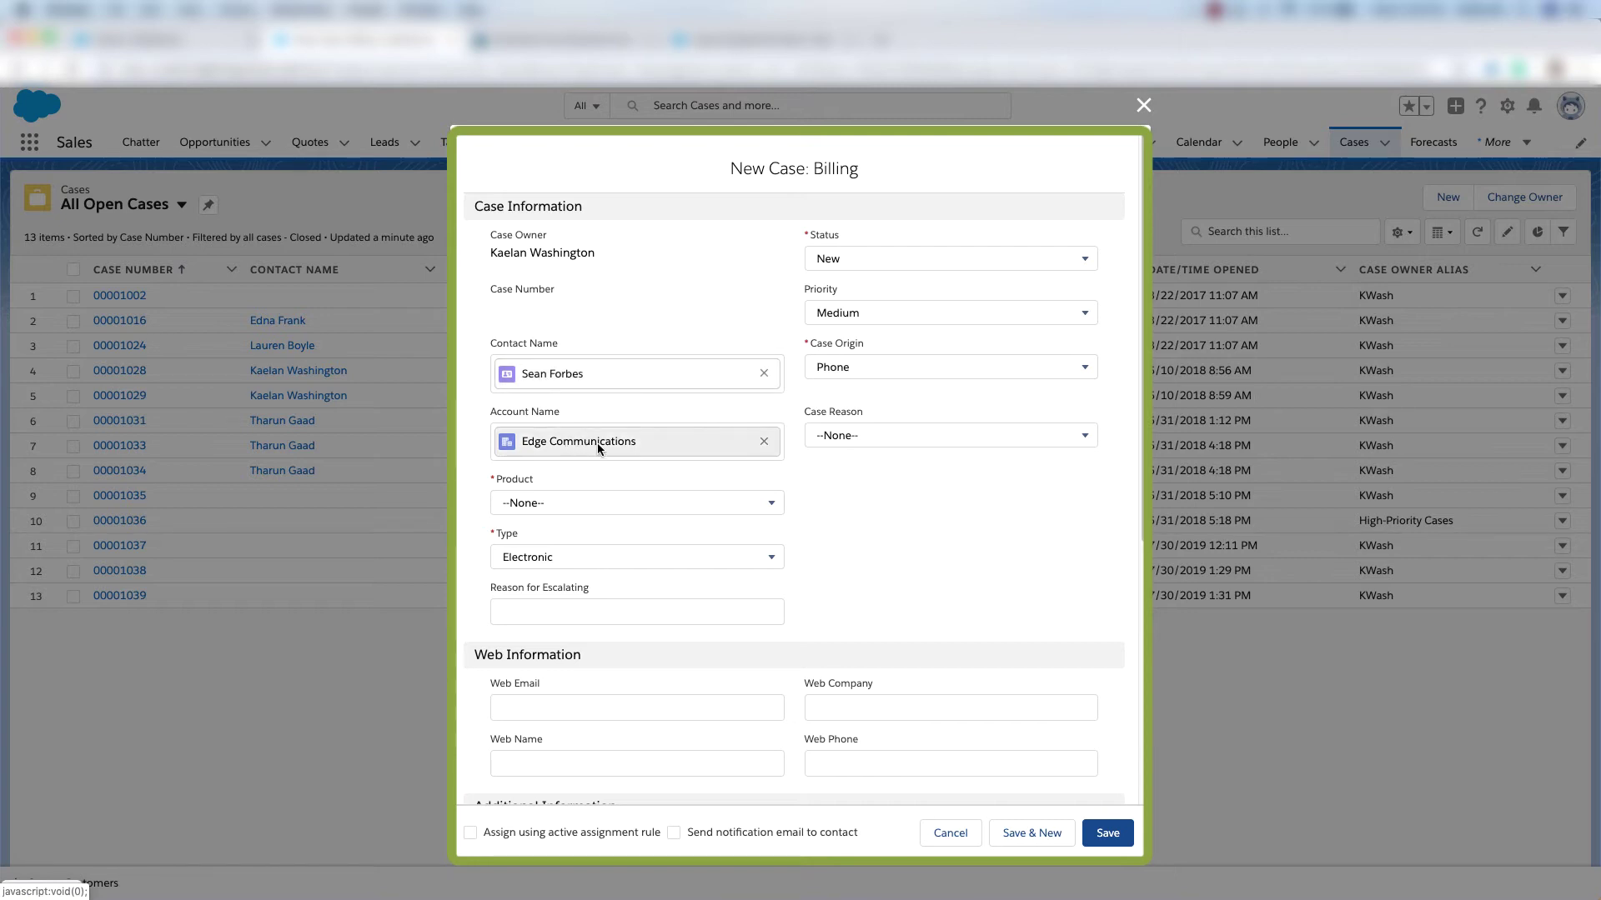
left_click(589, 503)
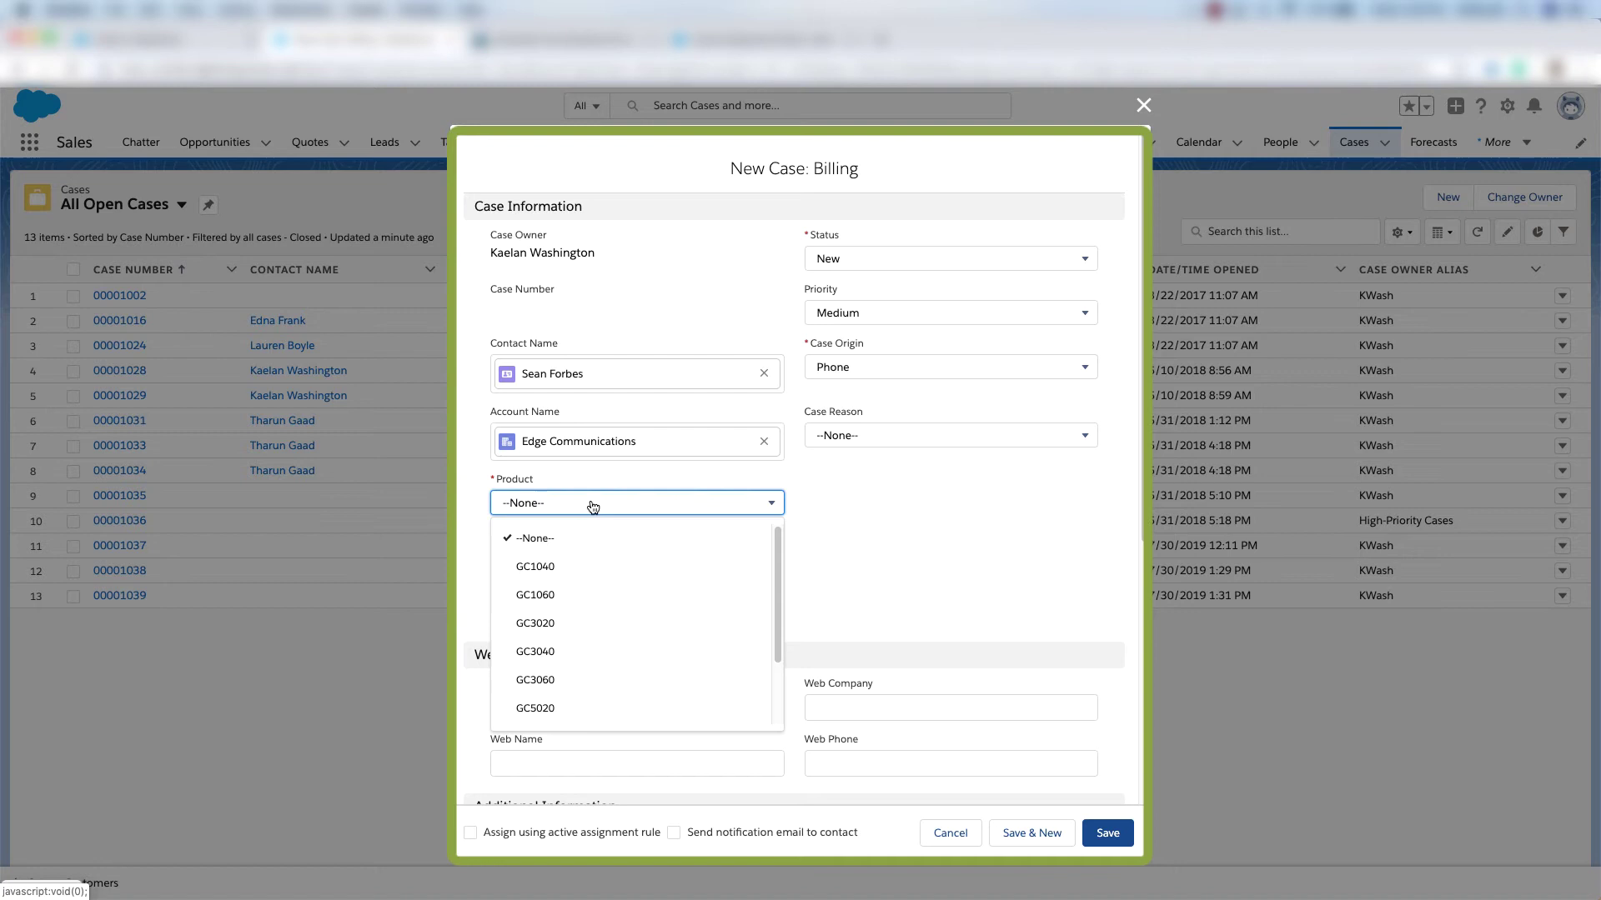
left_click(580, 575)
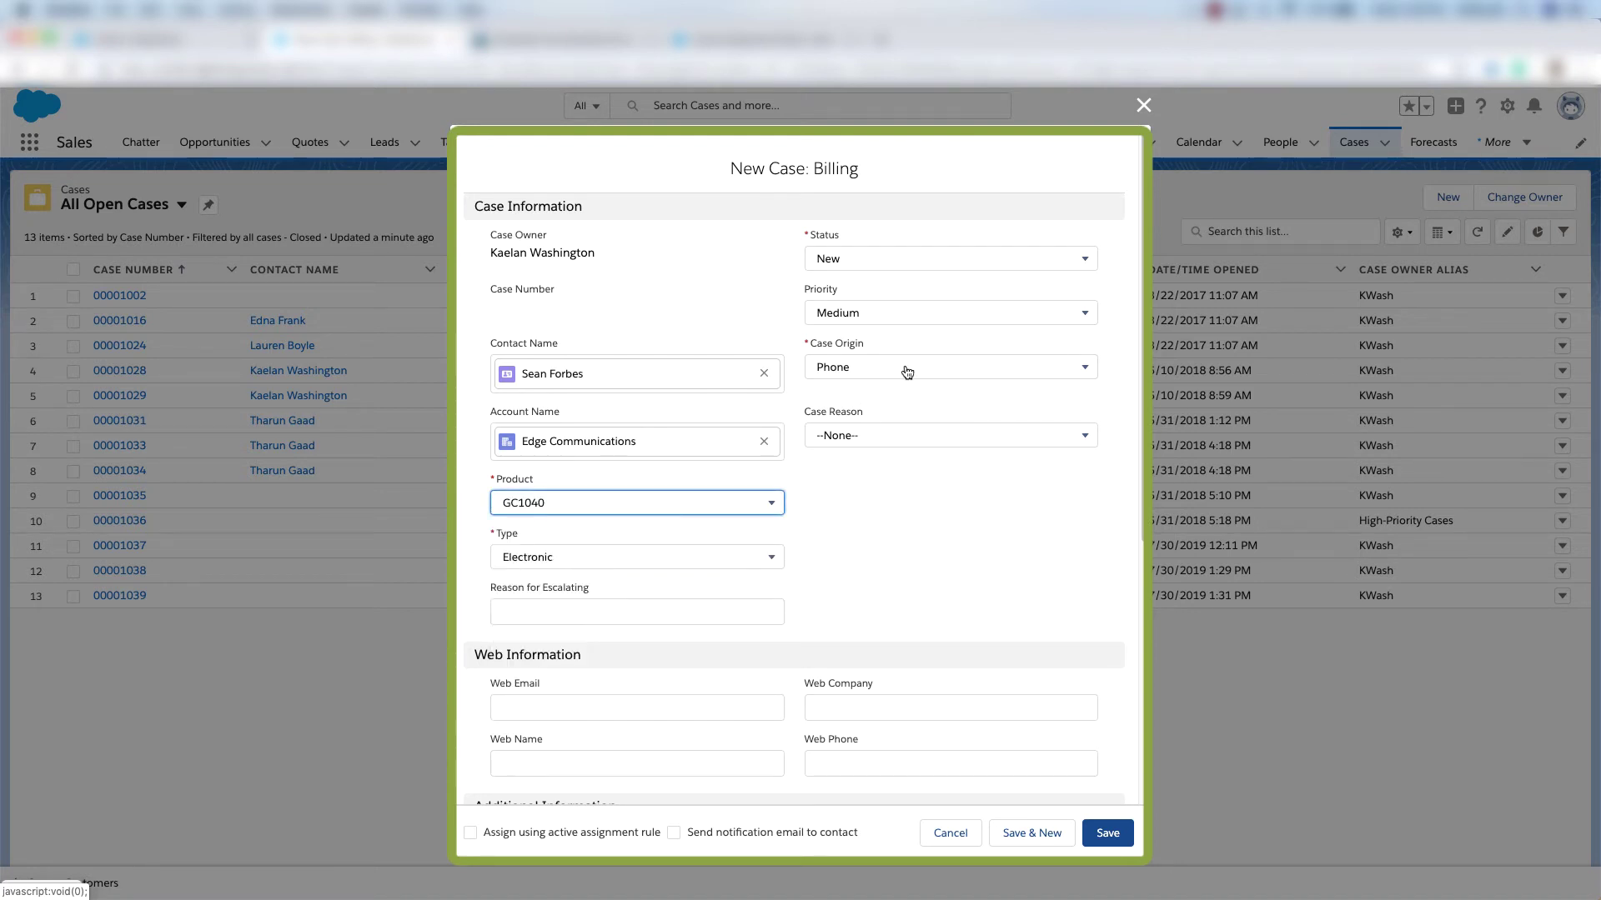
scroll(819, 526, "down", 5)
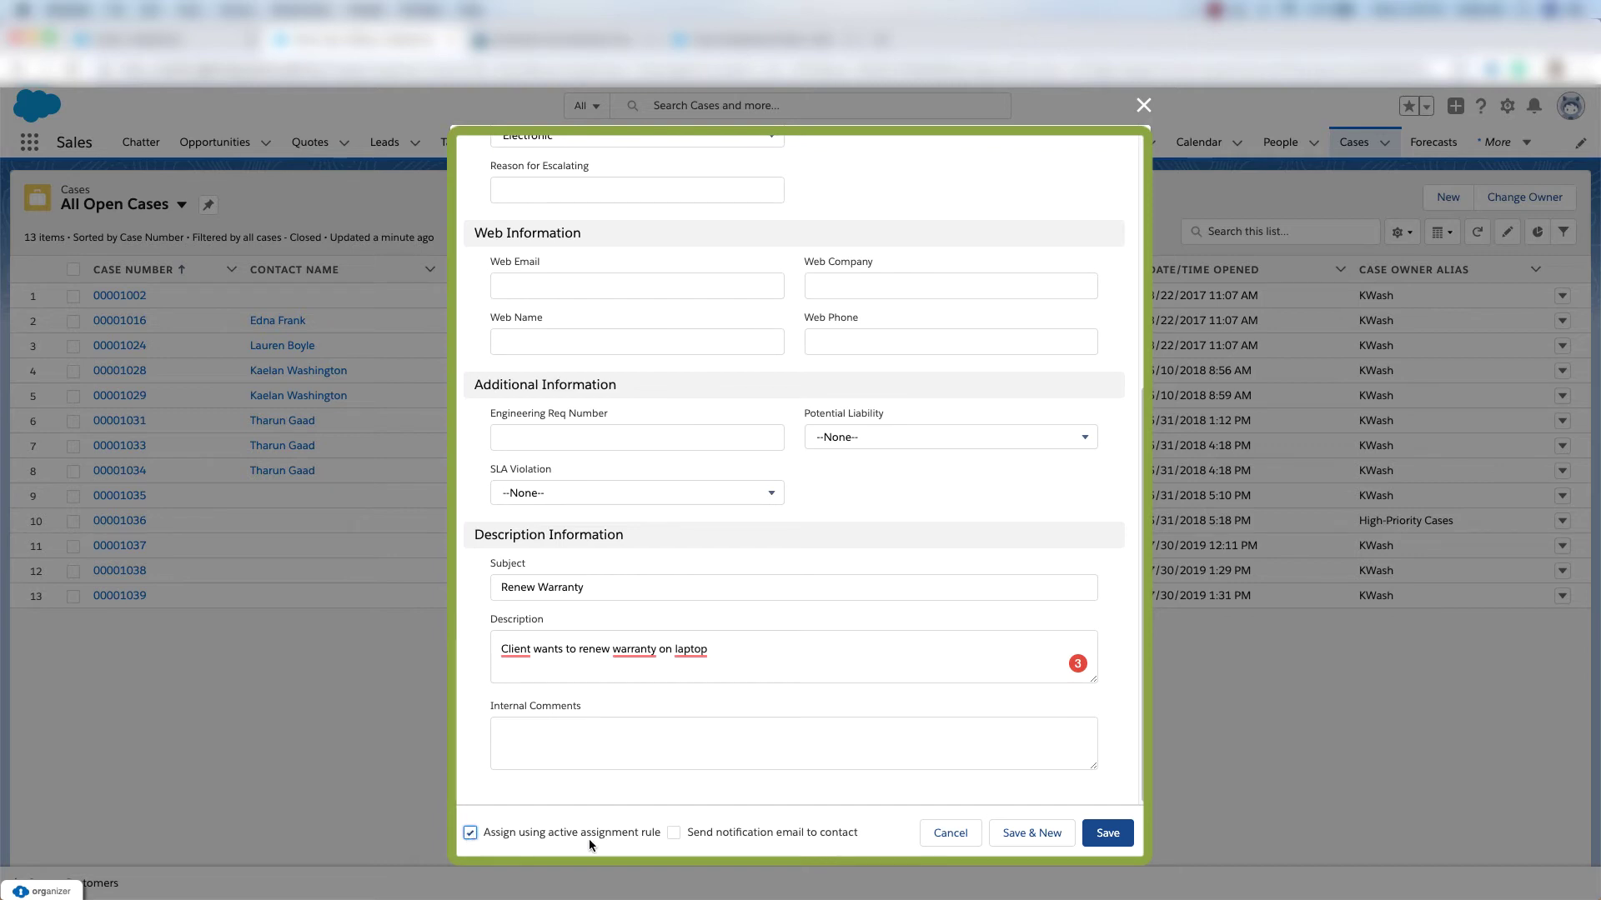
left_click(1103, 833)
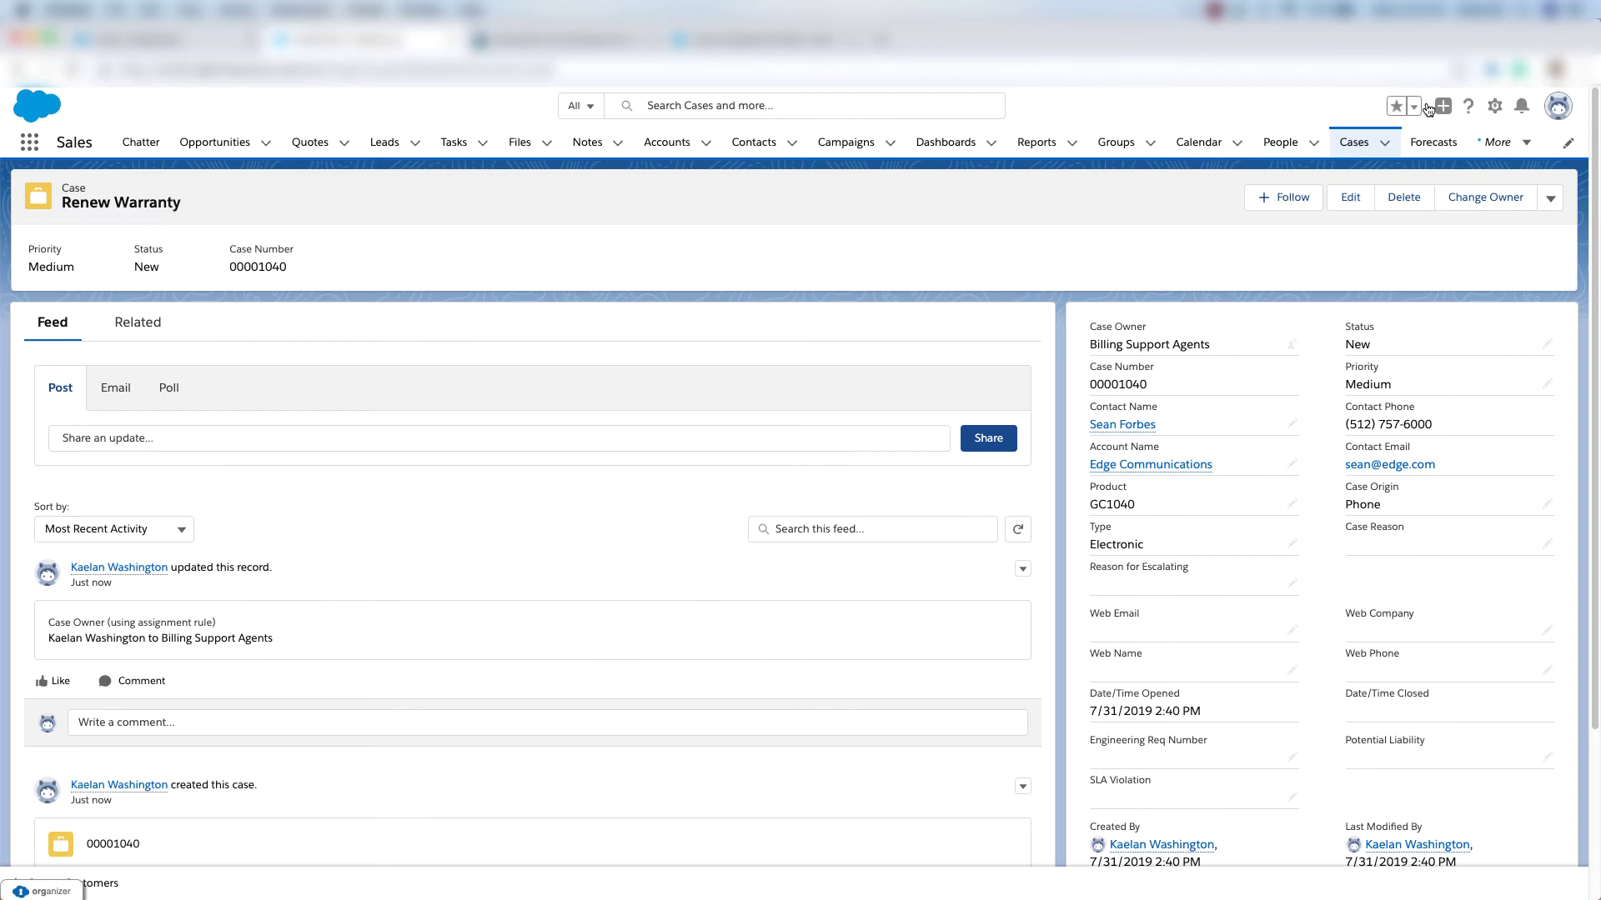
Save a new active case escalation rule named 'Support' and open its detail page.
left_click(1494, 106)
left_click(1448, 171)
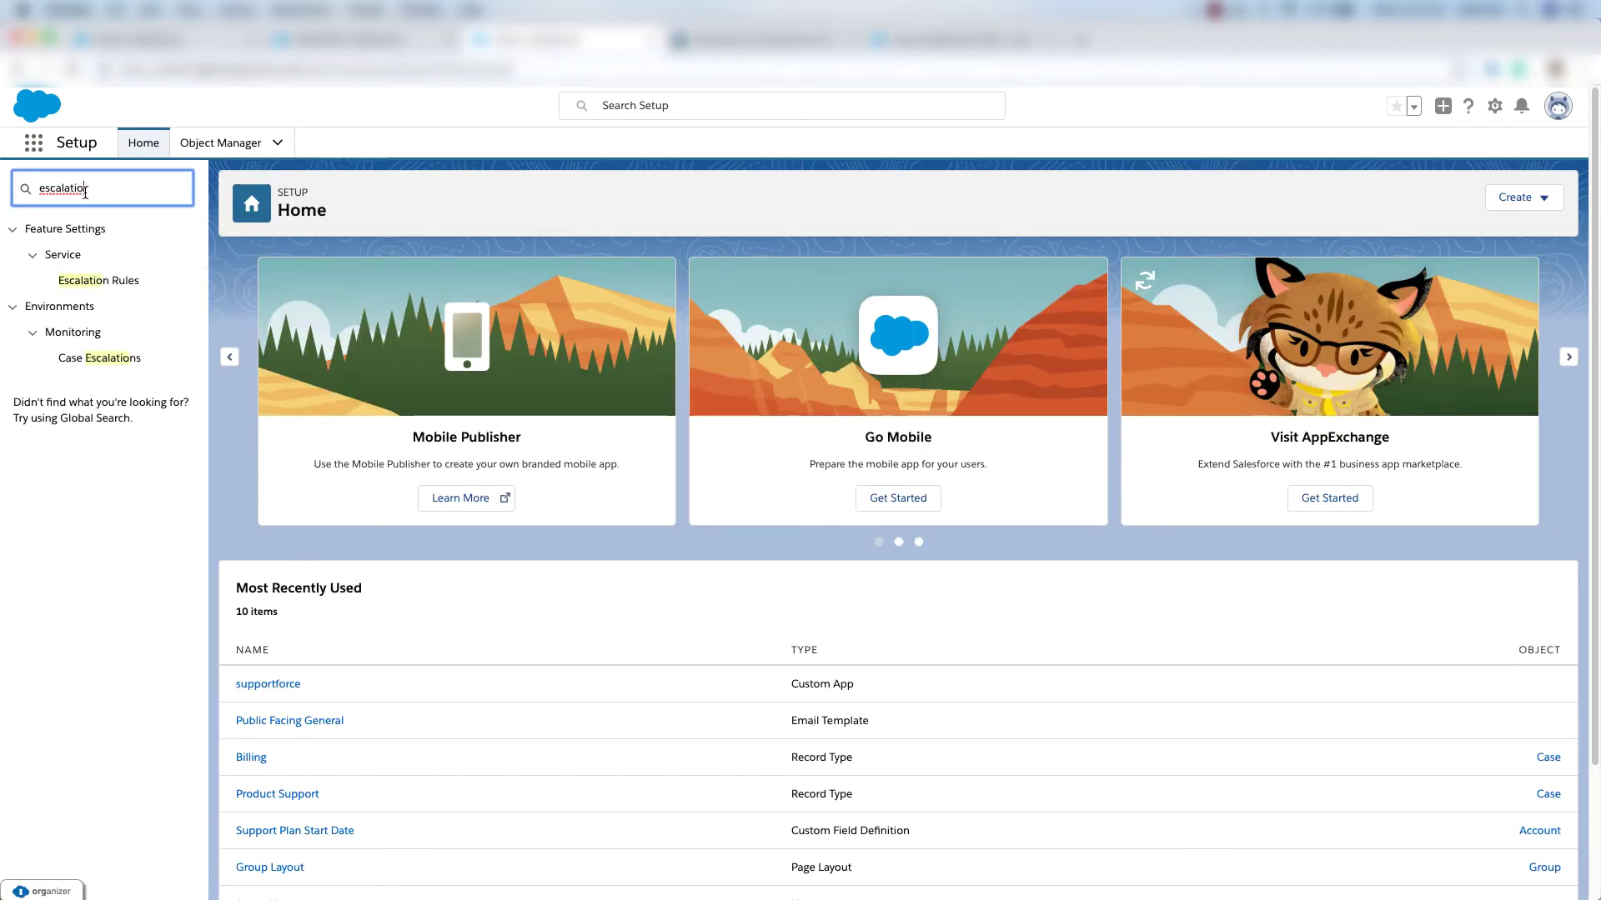
left_click(102, 283)
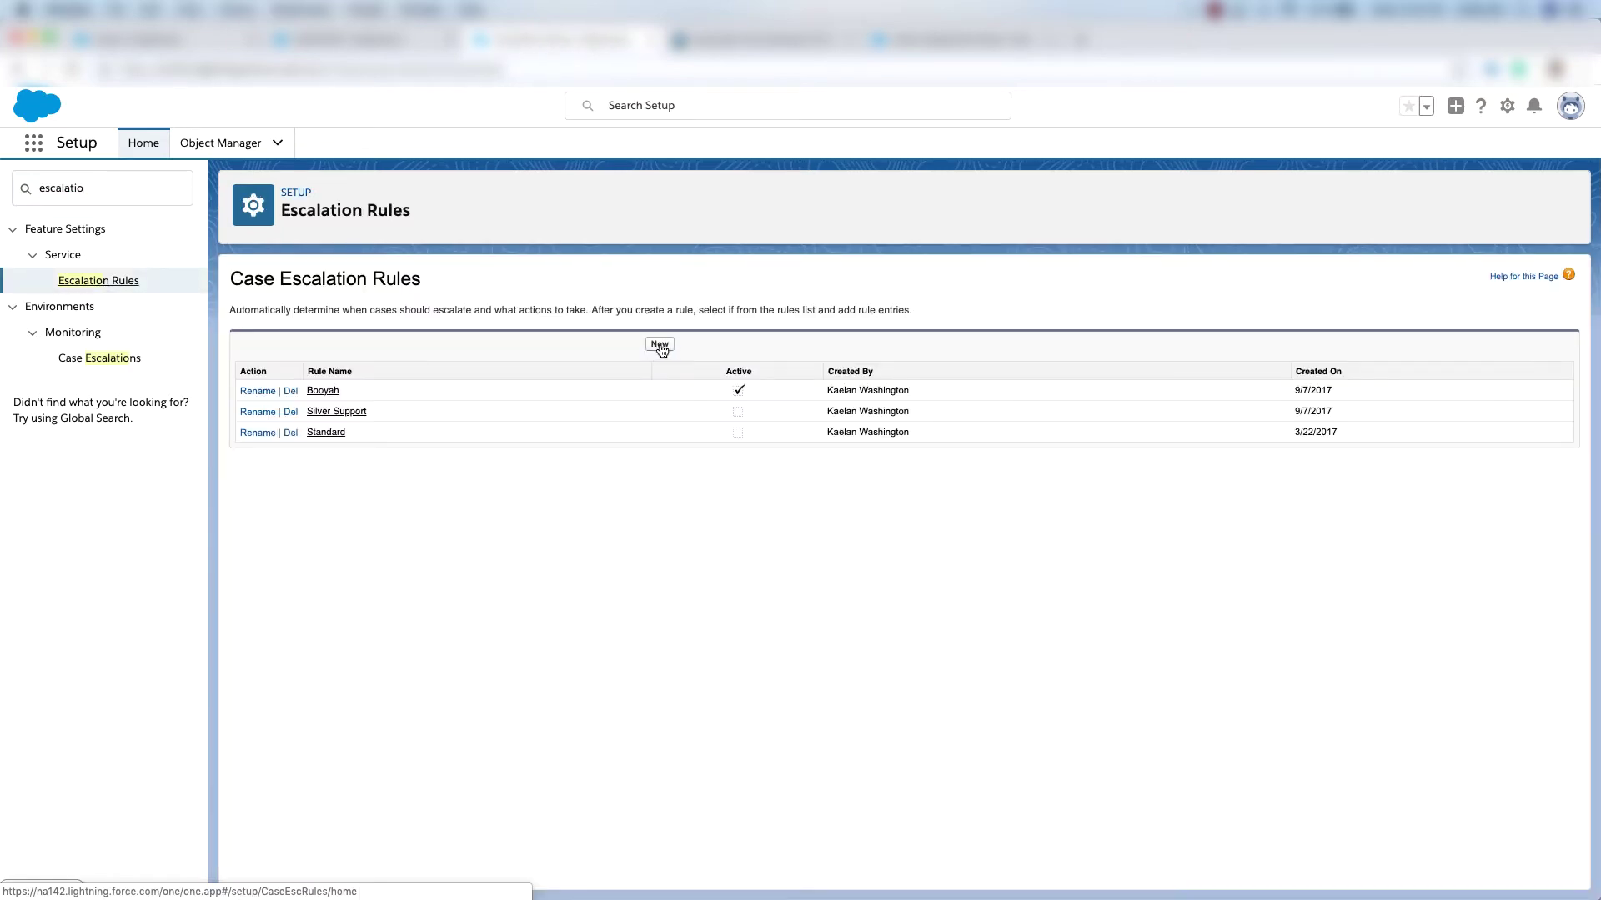
left_click(660, 344)
type("Support")
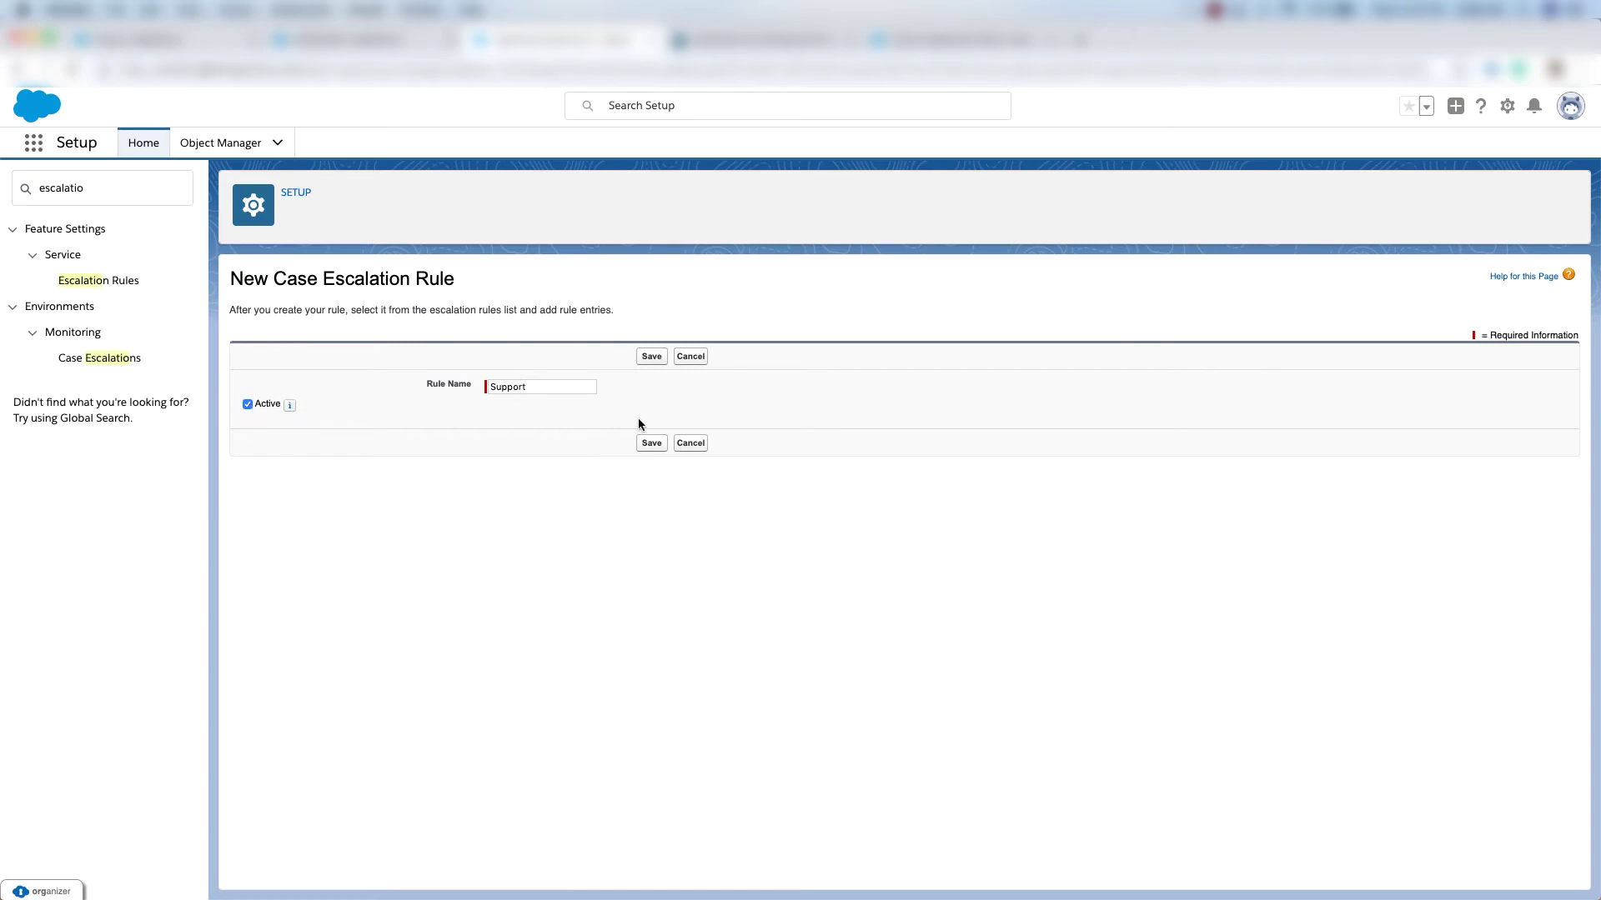
left_click(651, 443)
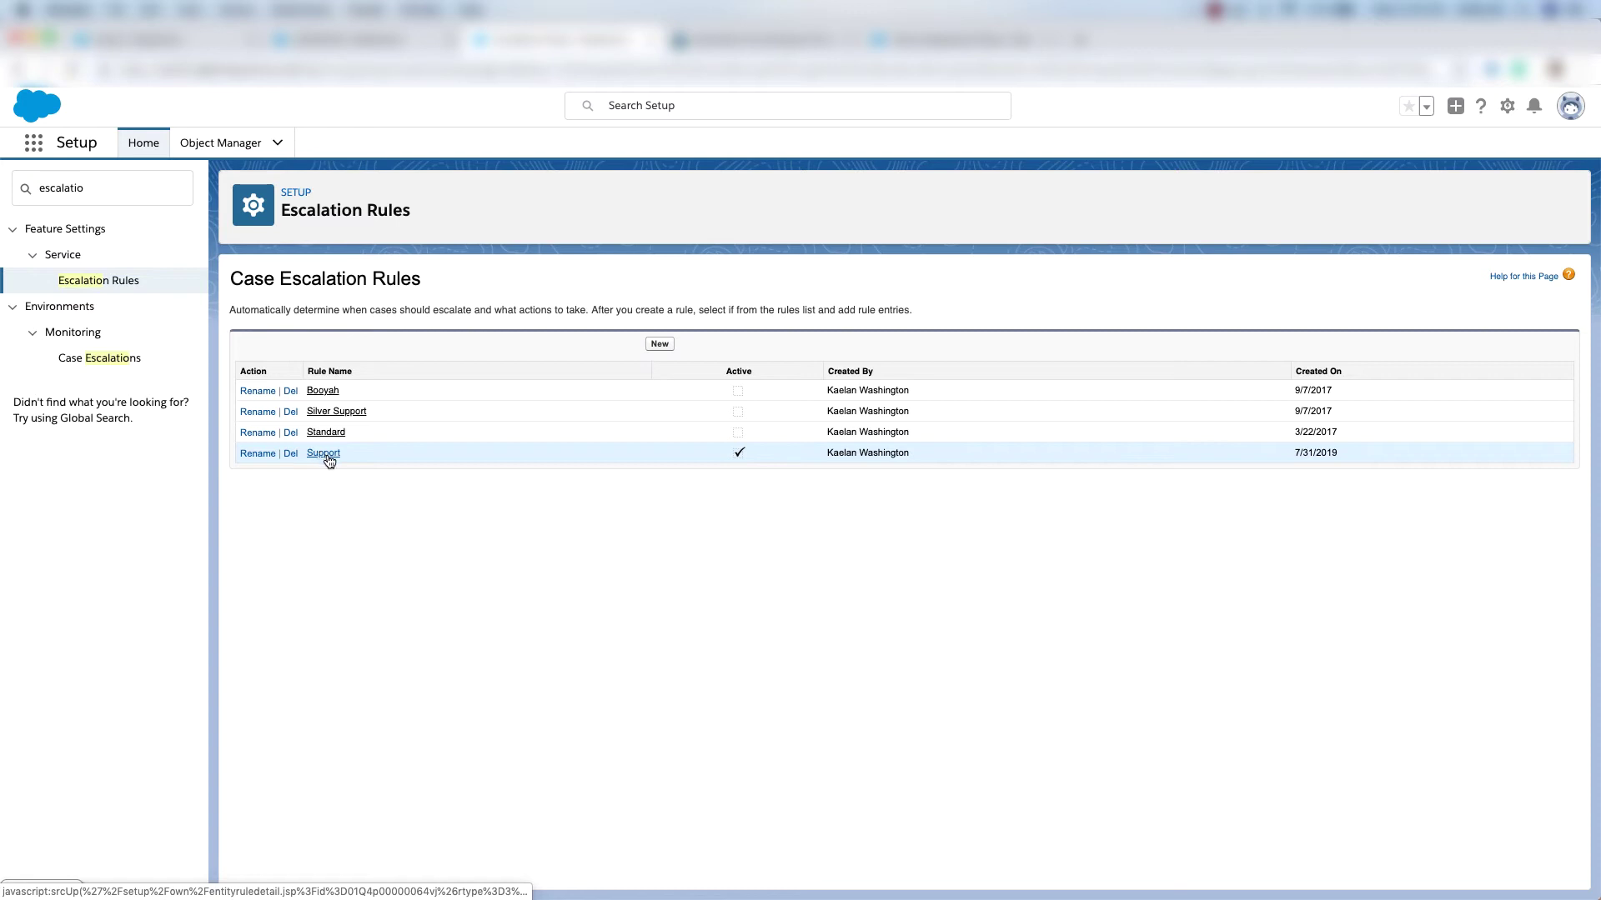
left_click(321, 455)
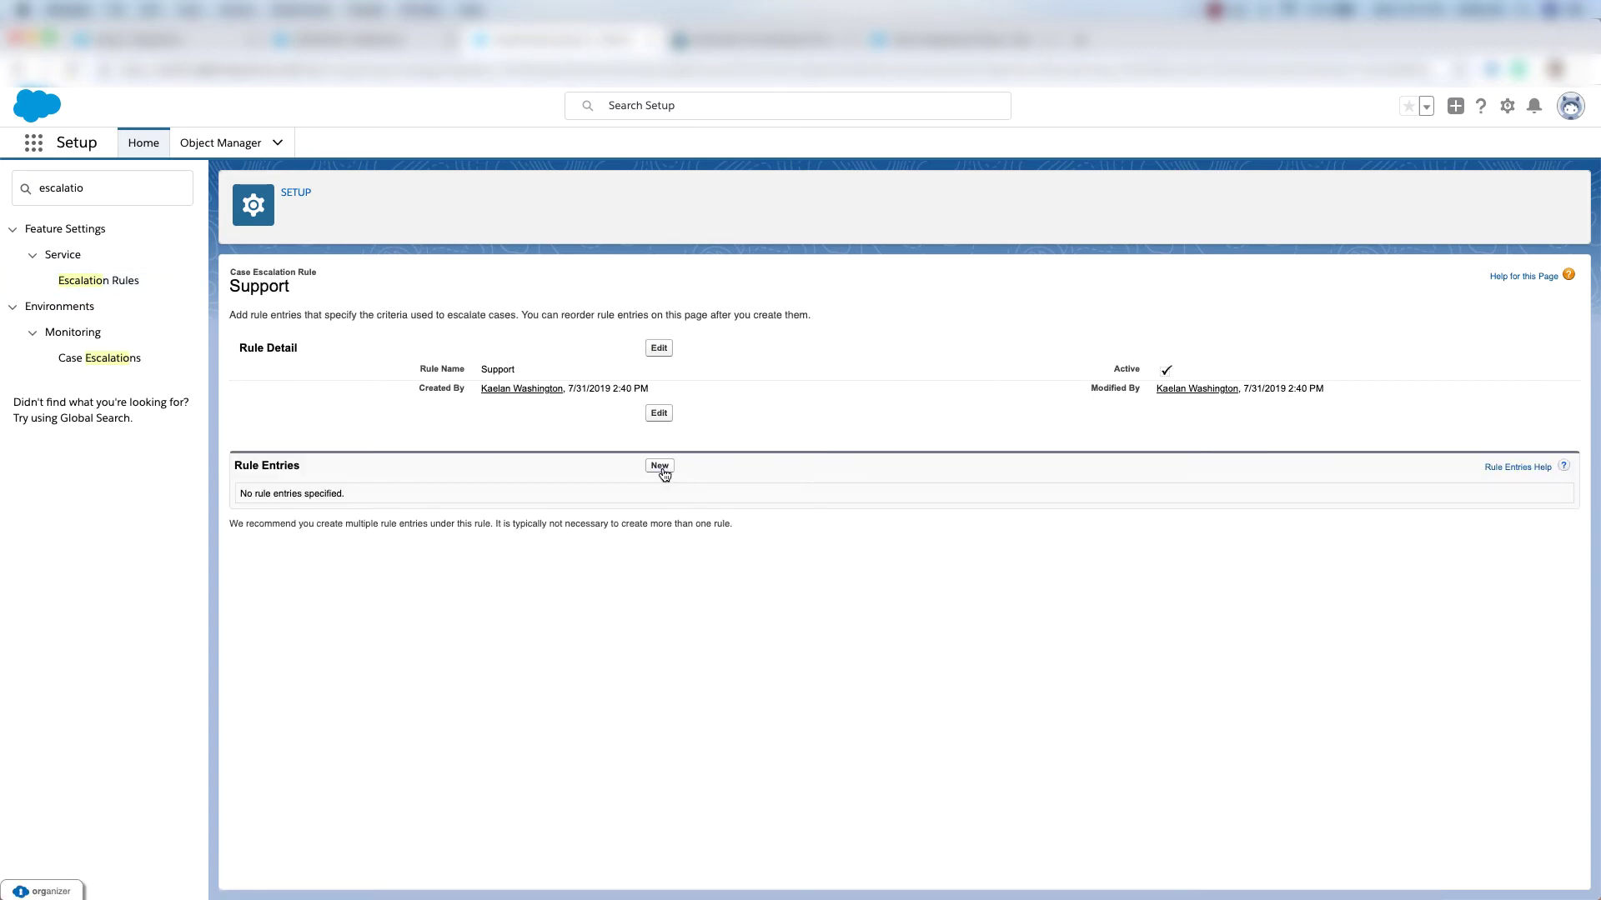
Add an order-1 entry: Case Reason equals Performance, case business hours, timed from case creation.
left_click(659, 466)
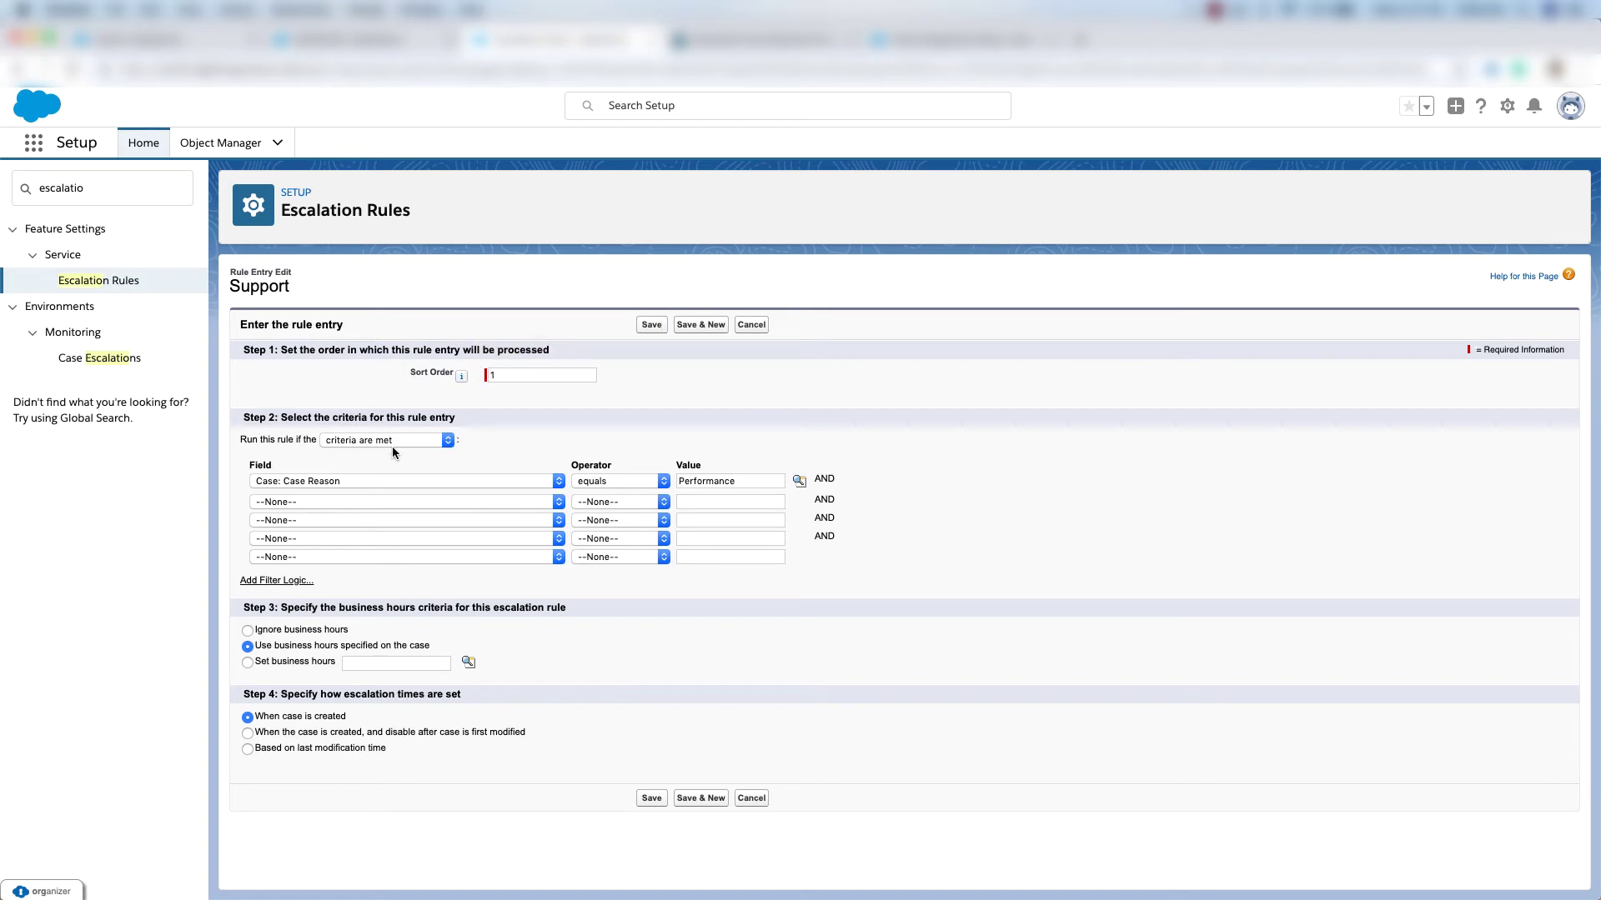
left_click(296, 483)
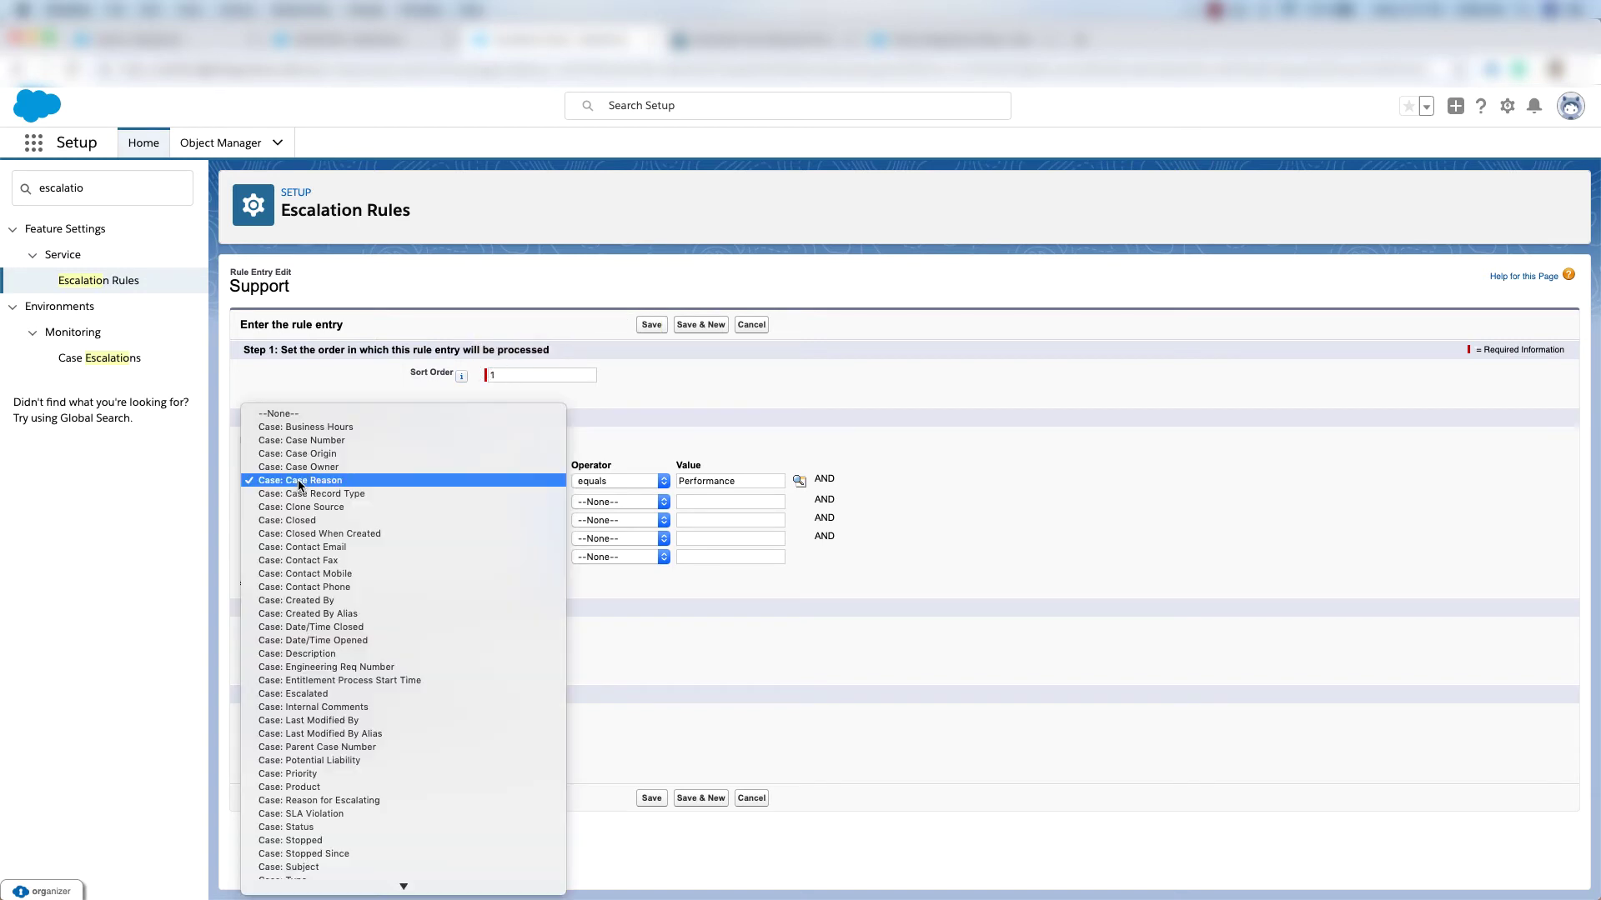
left_click(317, 481)
left_click(648, 482)
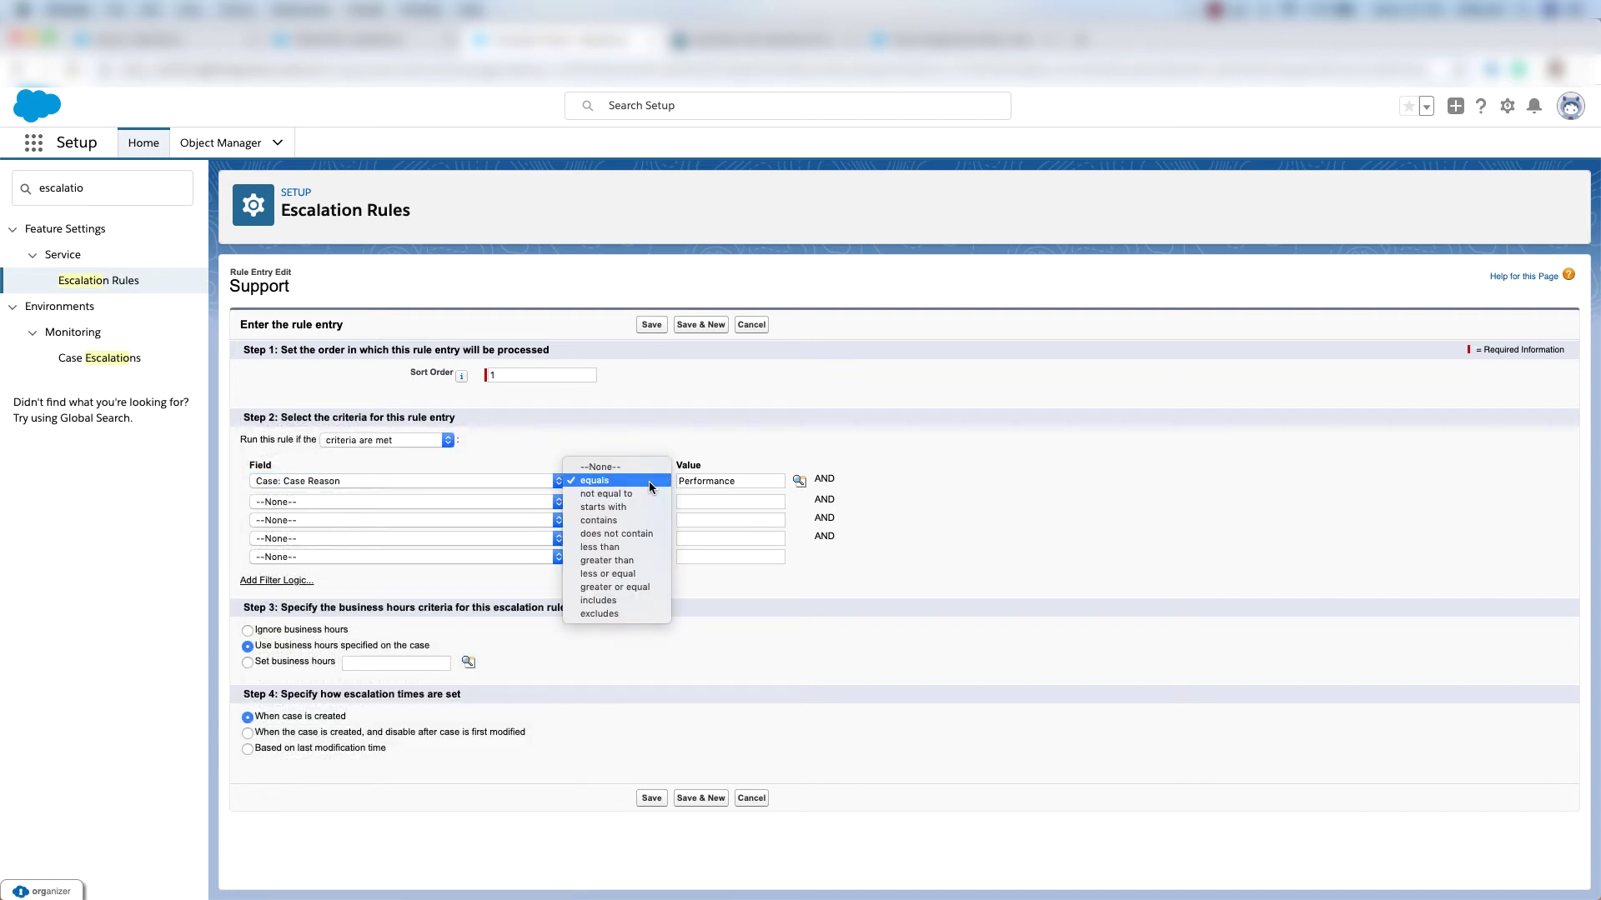
left_click(649, 482)
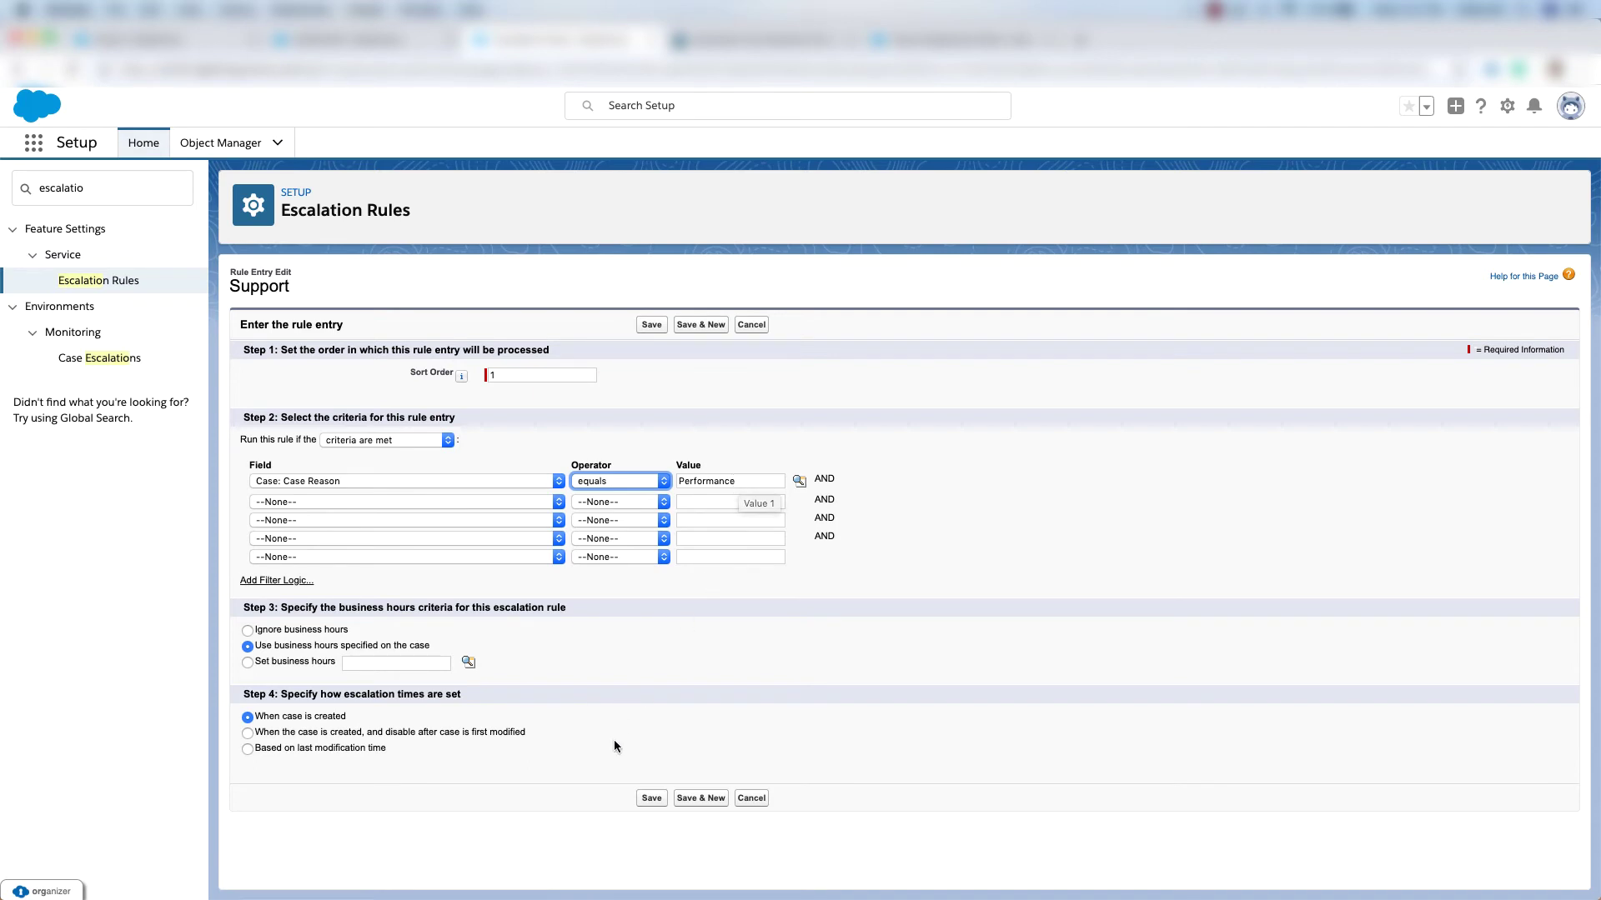
left_click(651, 799)
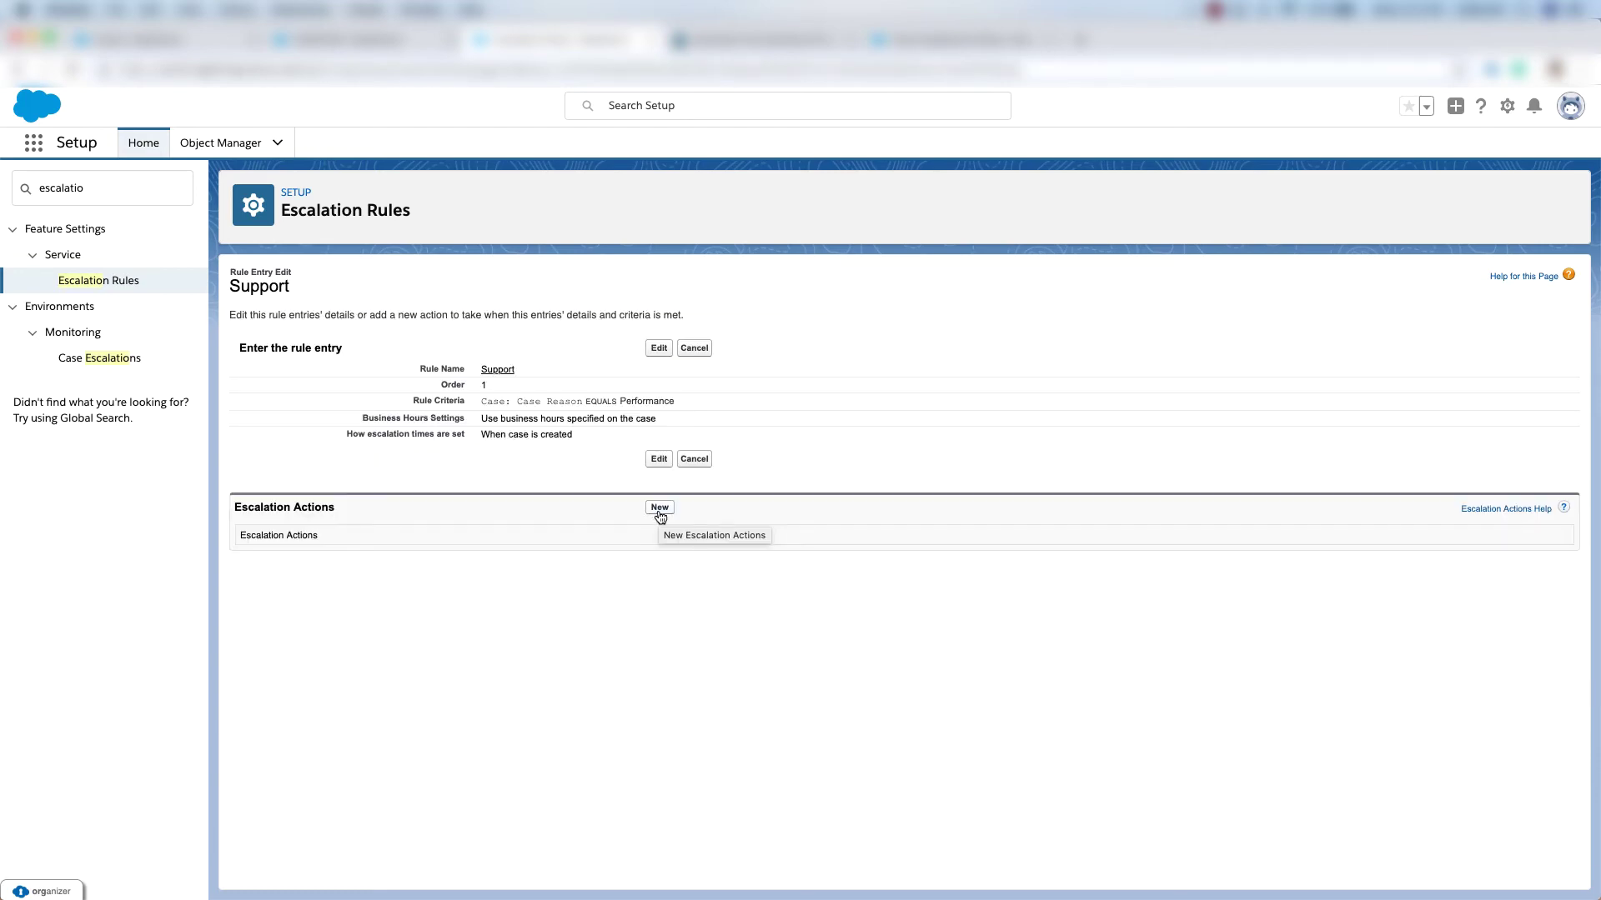
Add an escalation action: Age Over 1 hour, using the Support: Escalated Case Notification template.
left_click(657, 508)
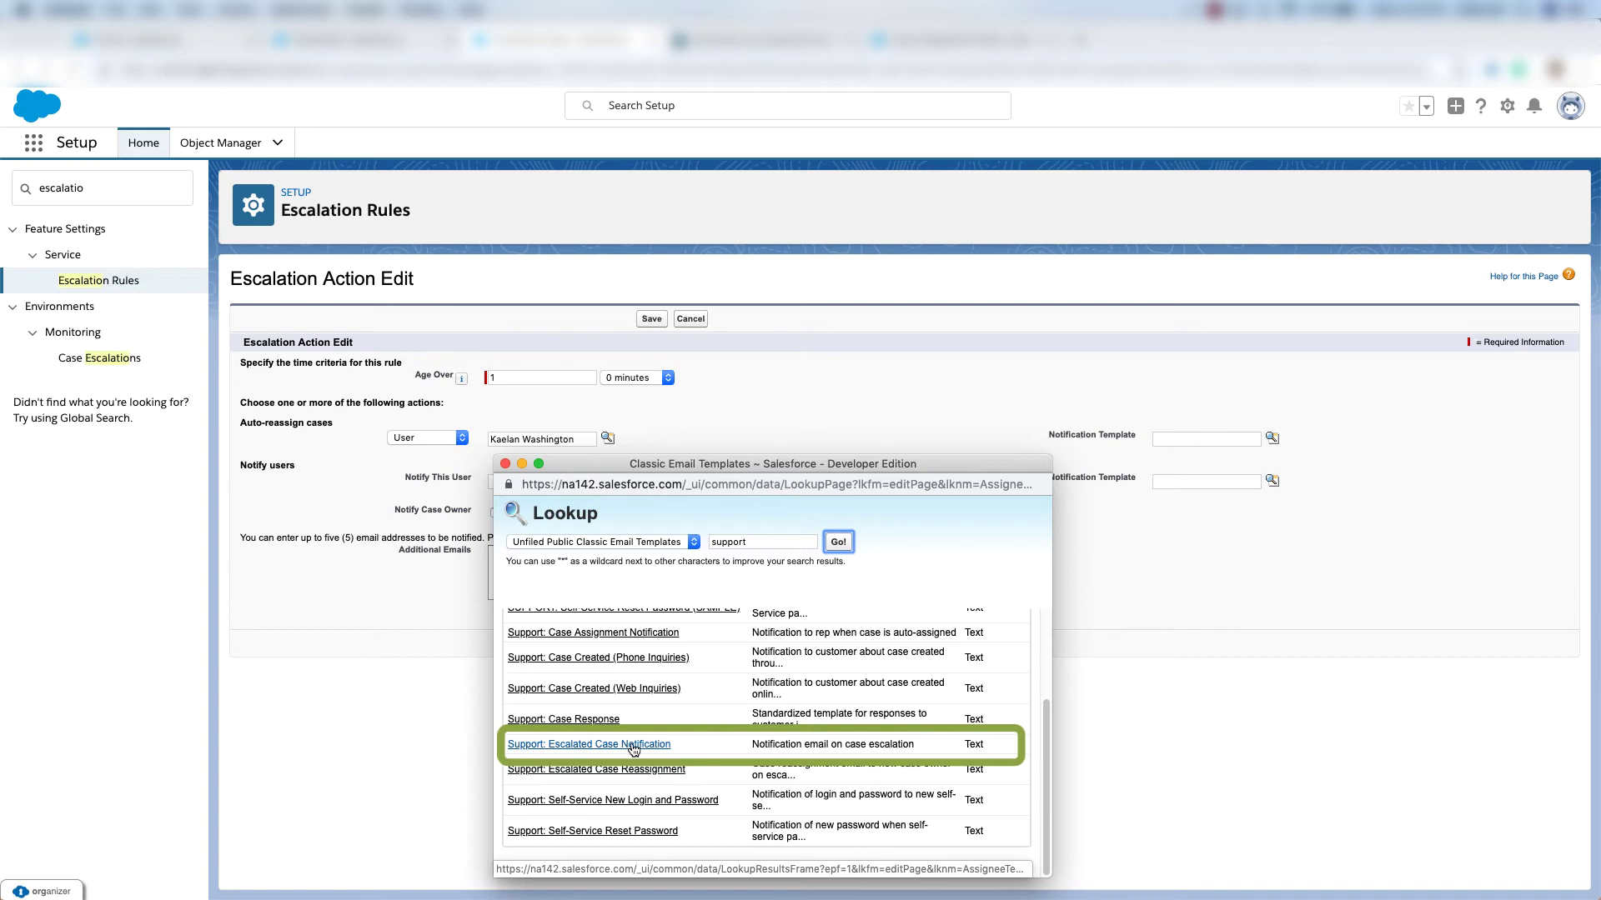
left_click(640, 748)
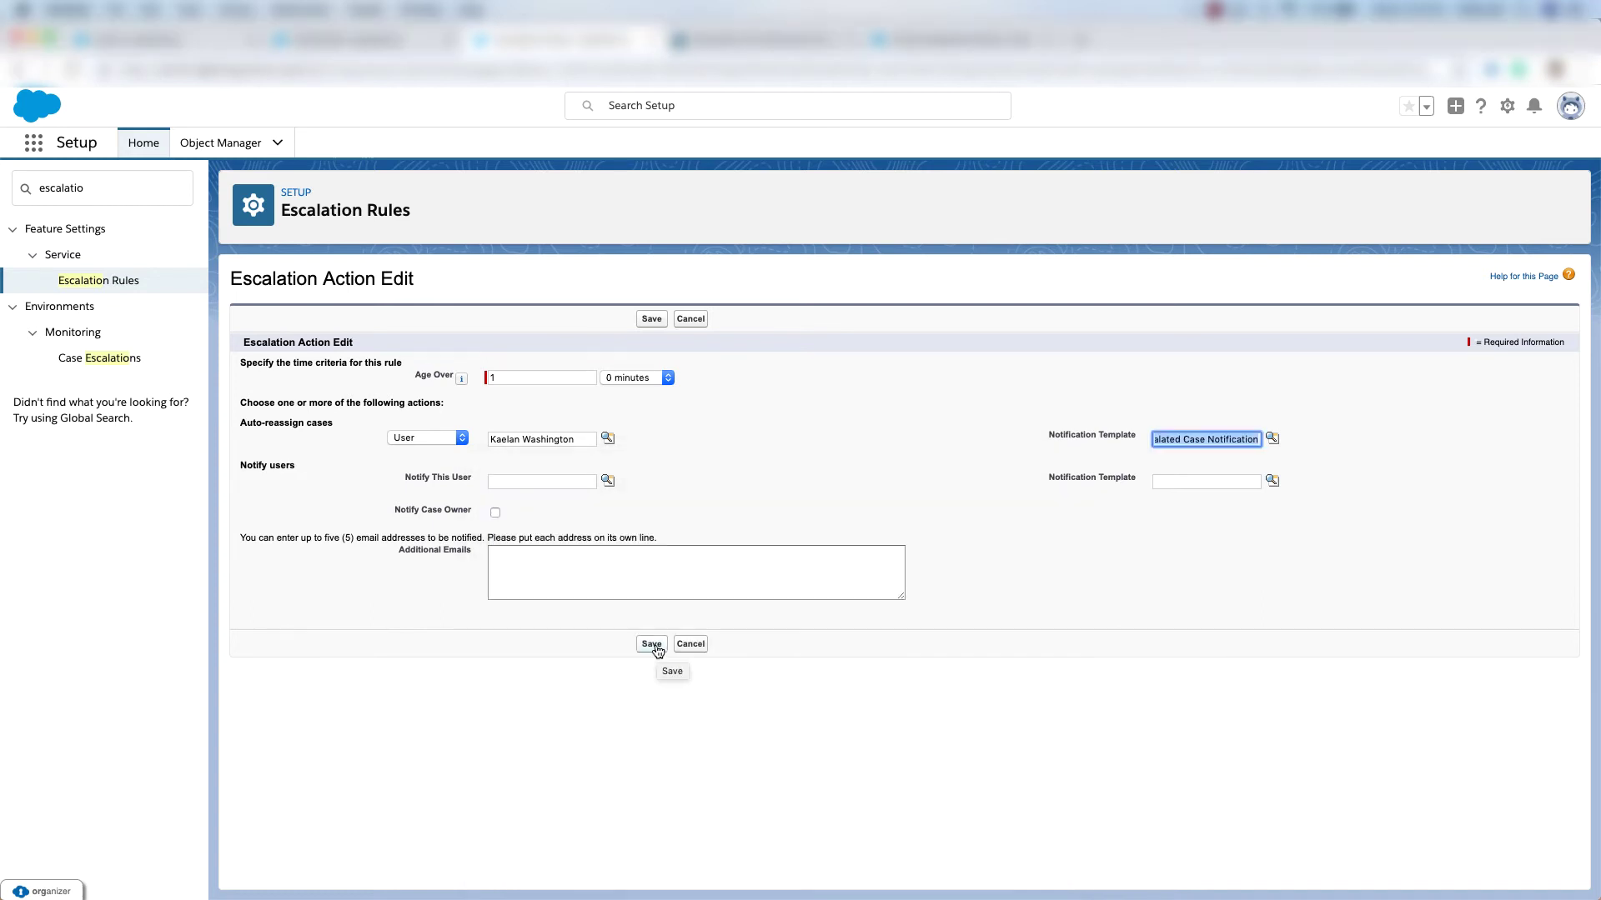
left_click(656, 645)
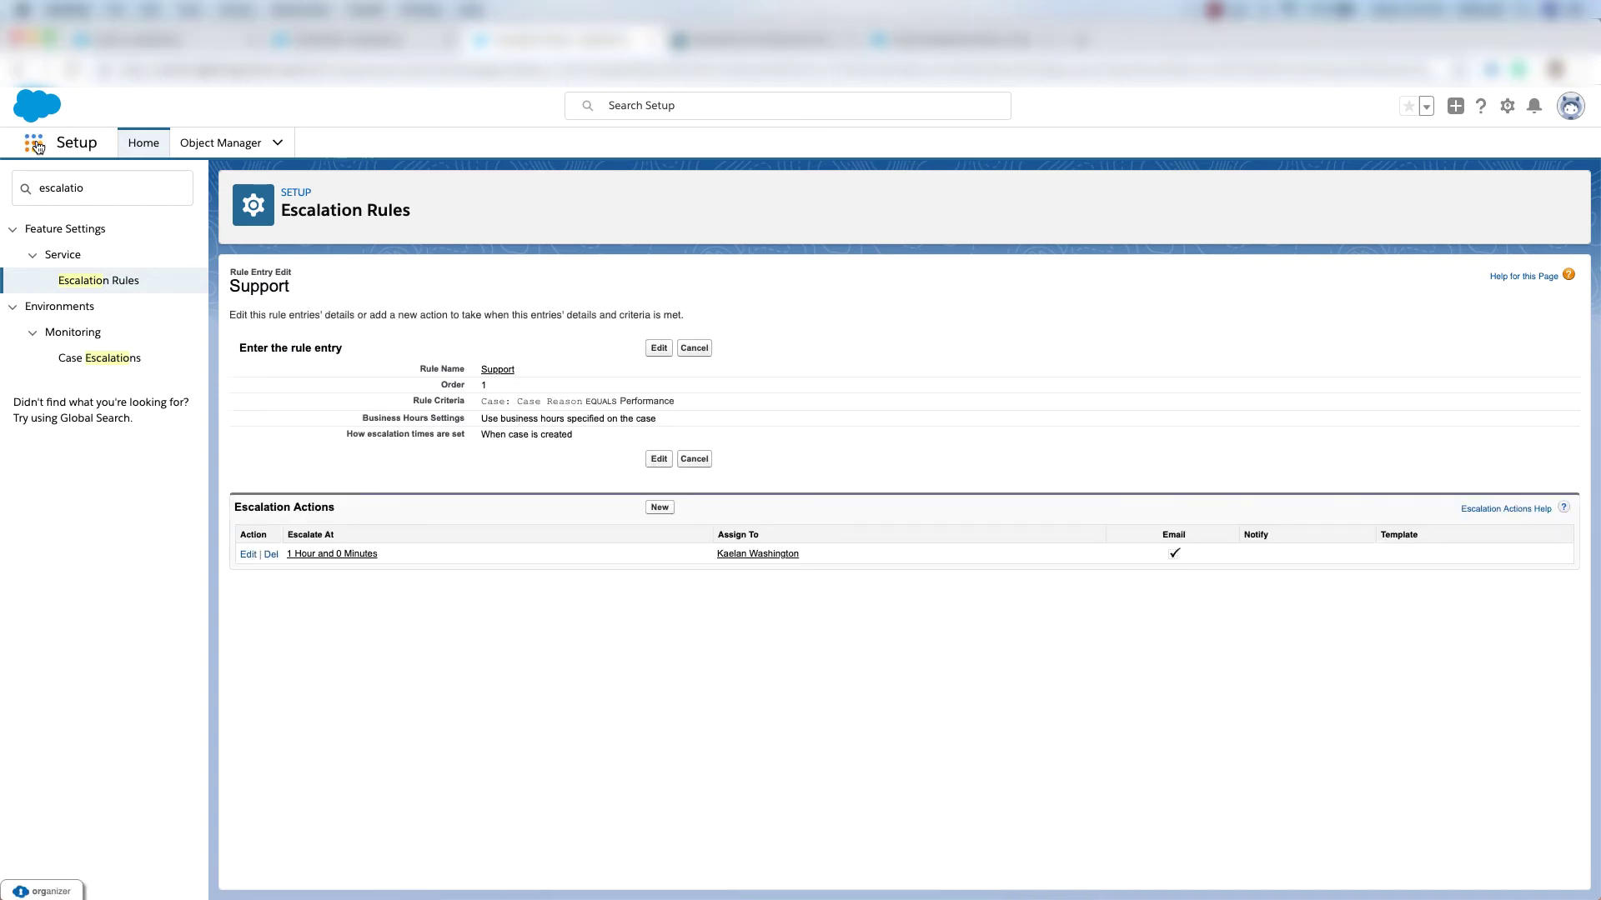
Create the Product Support case 'Laptop not Working' via the assignment rule, then copy its case number.
left_click(34, 144)
type("case")
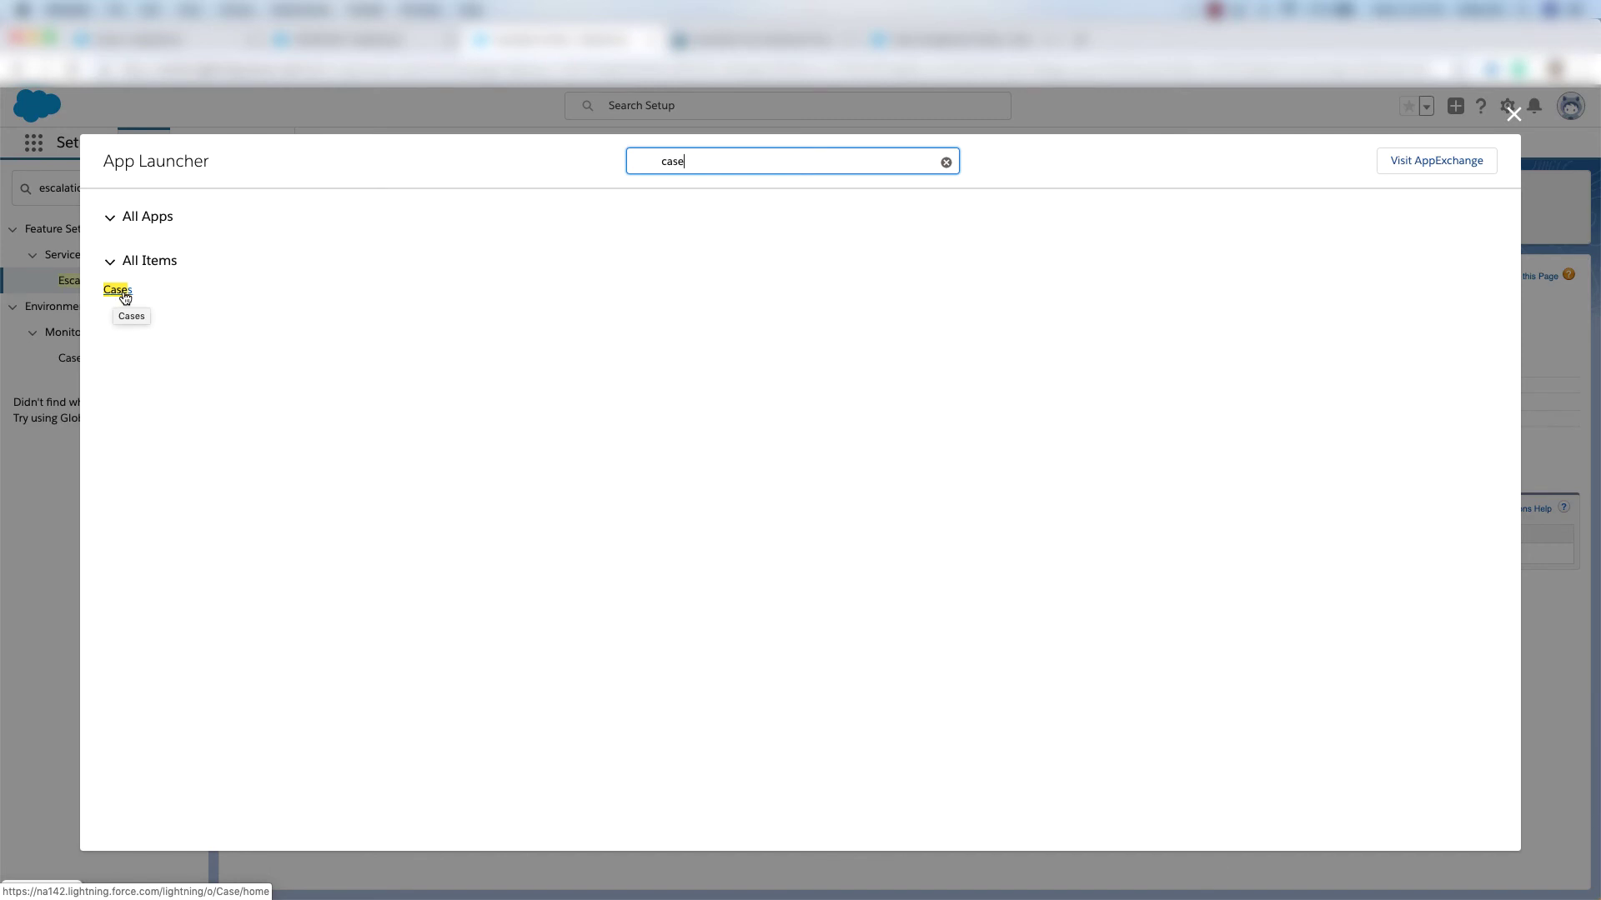
left_click(124, 297)
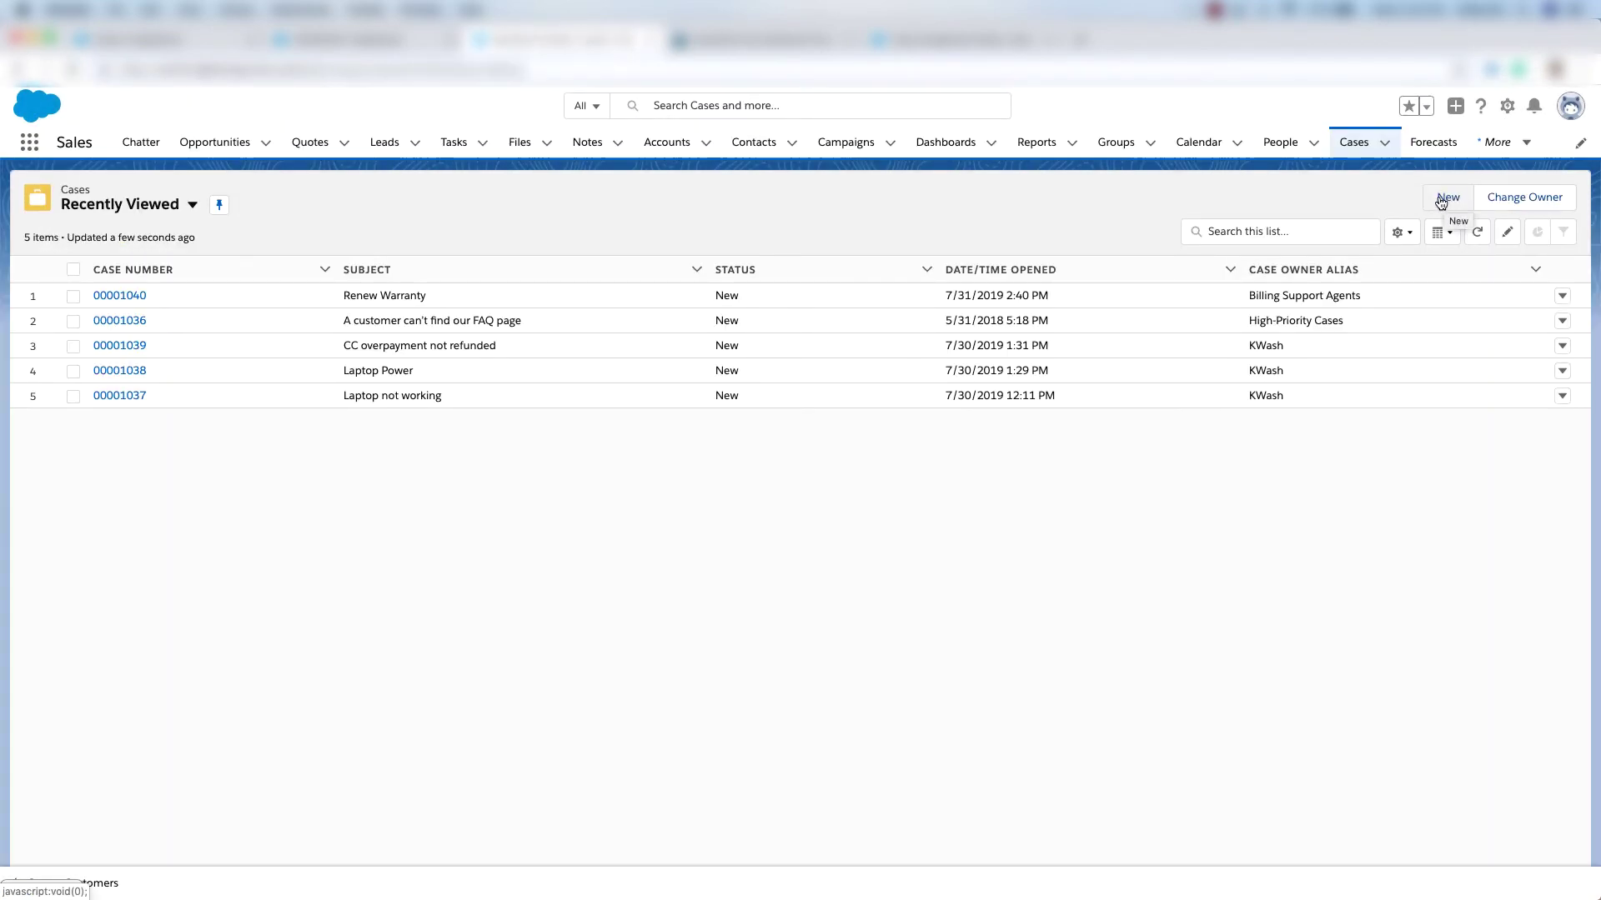
left_click(1444, 204)
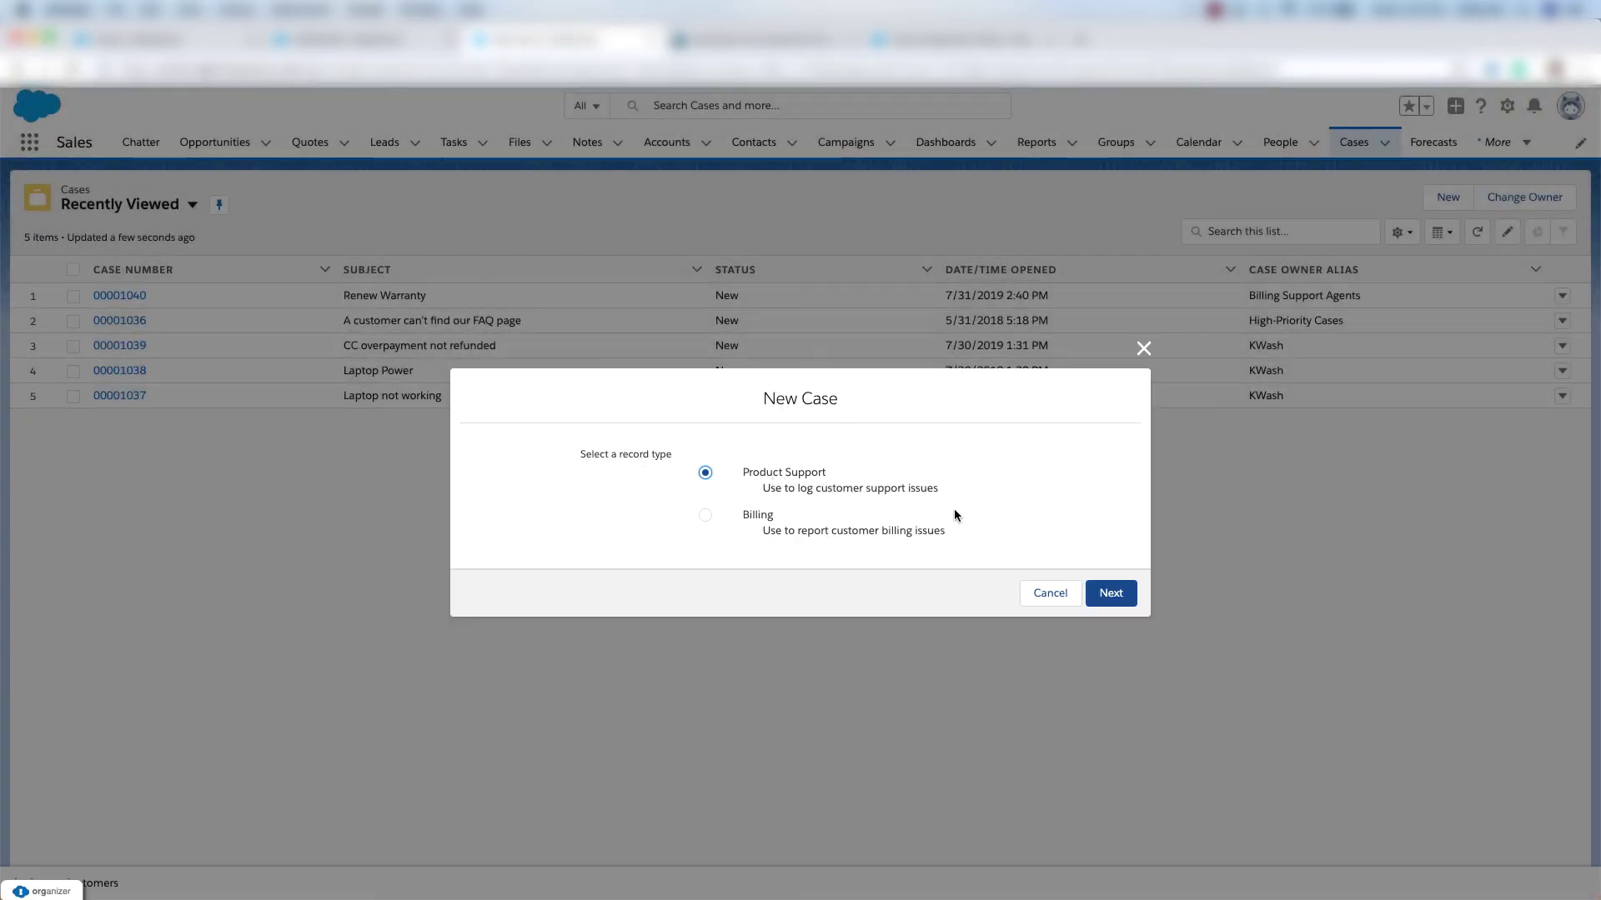
left_click(1113, 595)
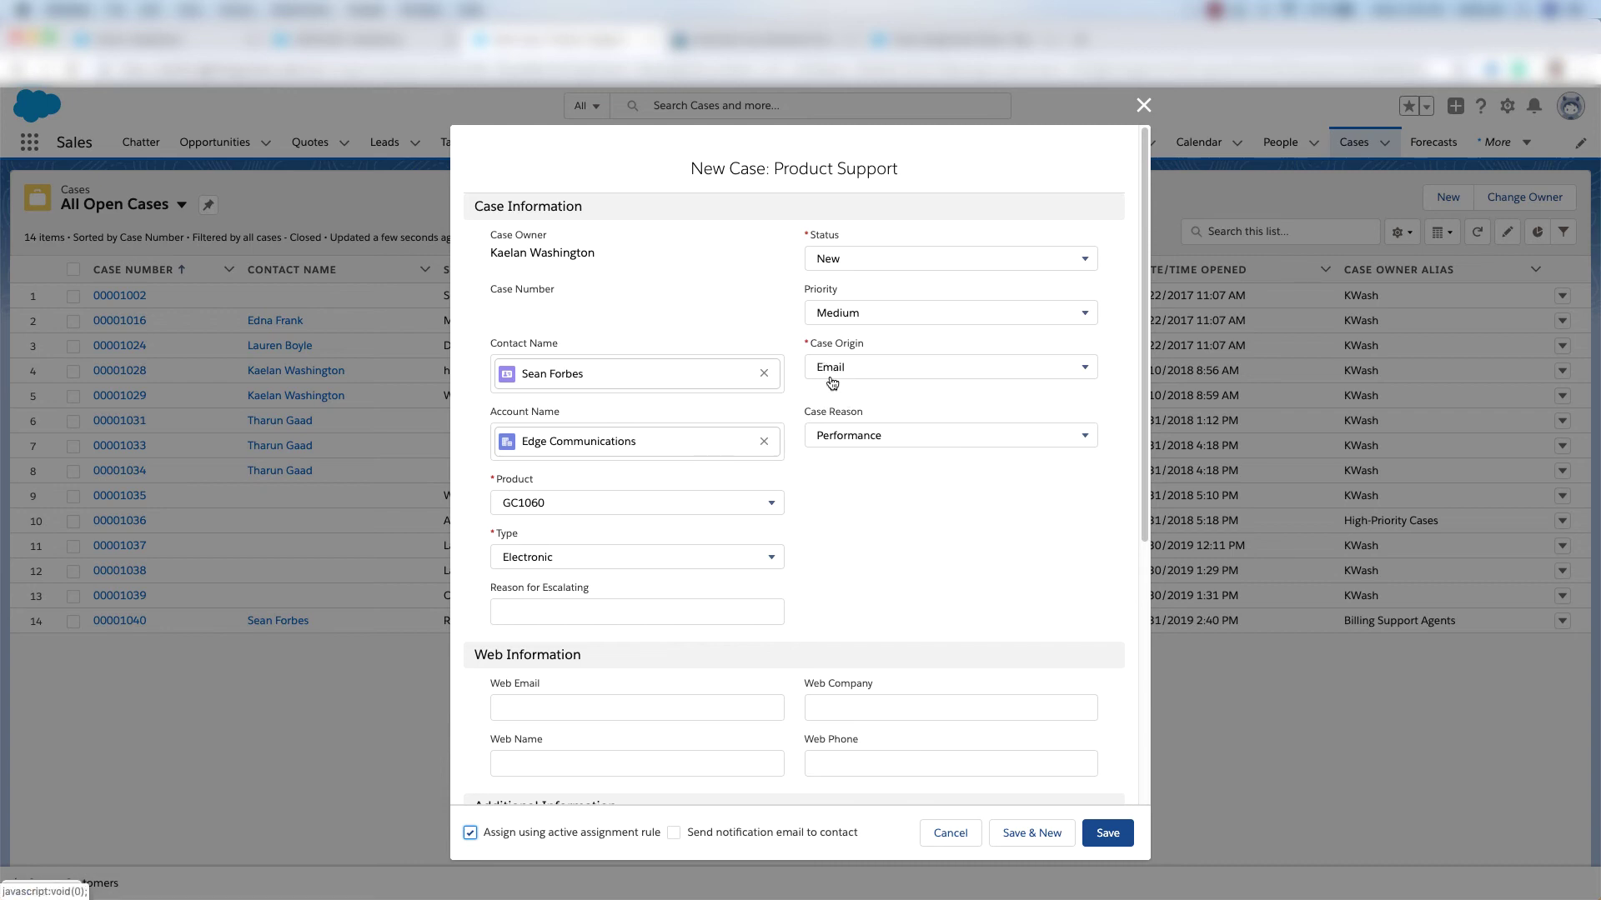
scroll(830, 434, "down", 5)
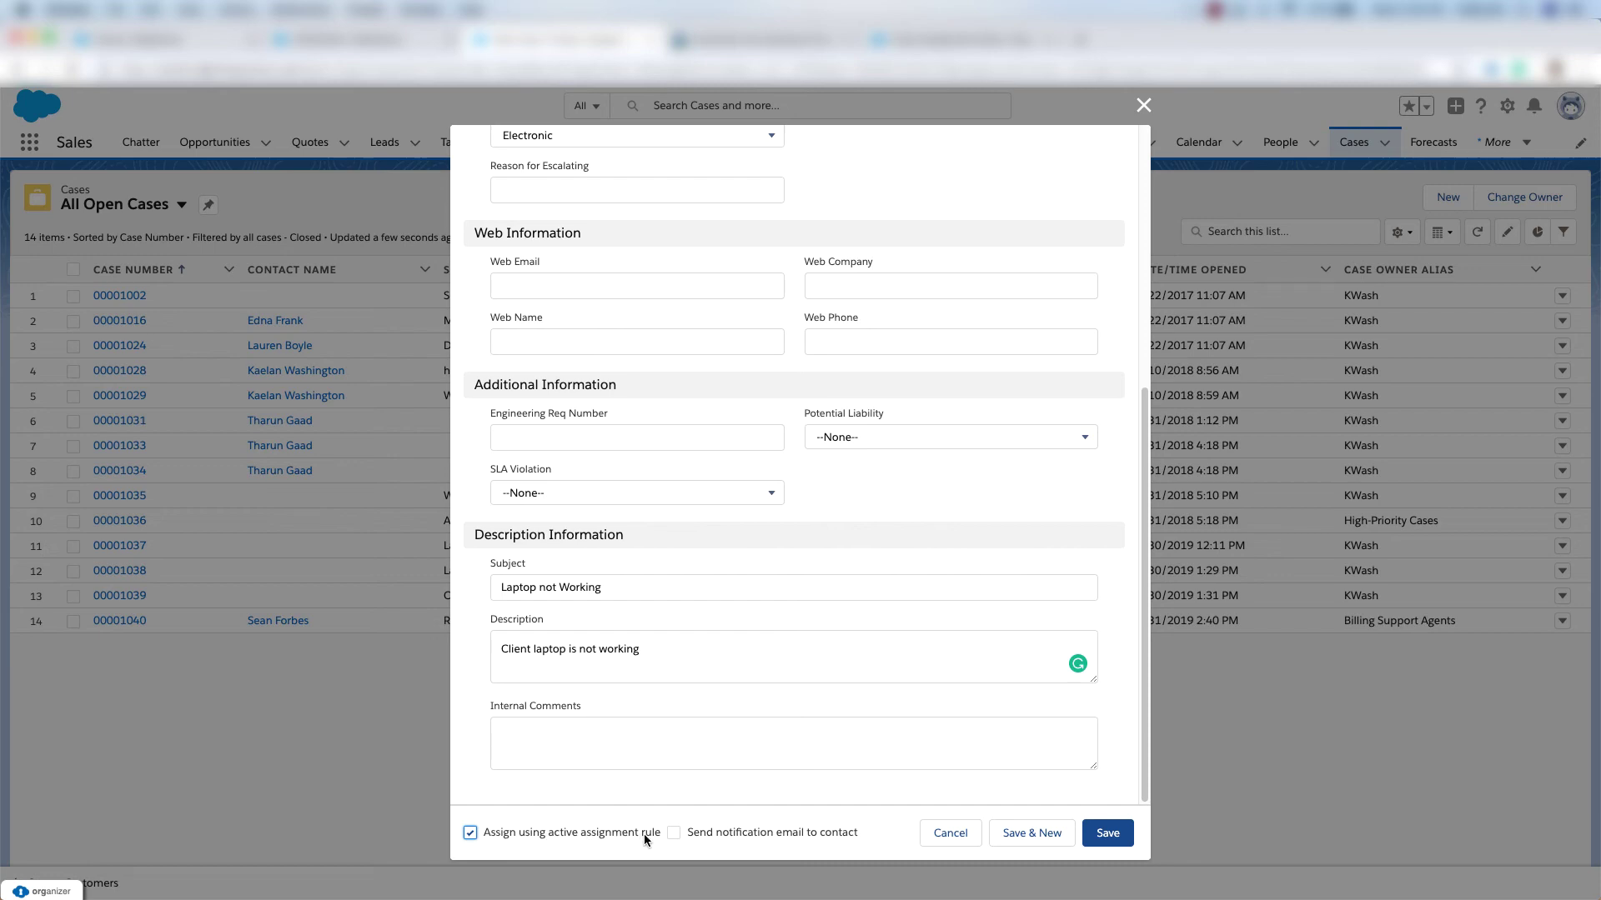
left_click(1107, 833)
double_click(249, 269)
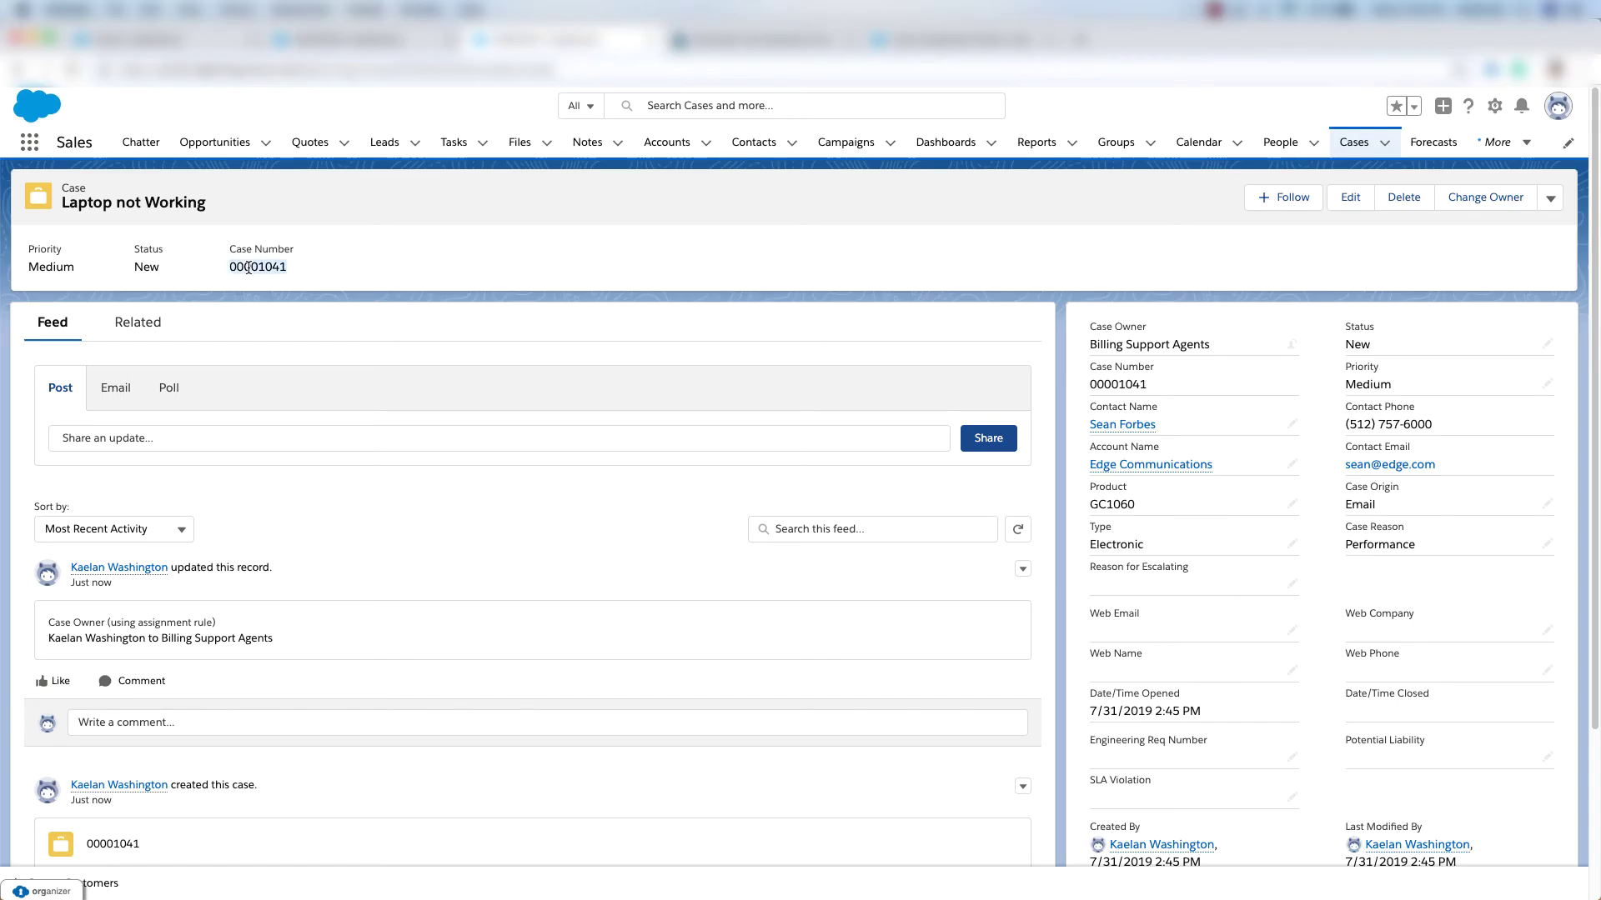
Search Case Escalations for Case To Escalate equals 00001041, then switch back to Trailhead.
left_click(1492, 111)
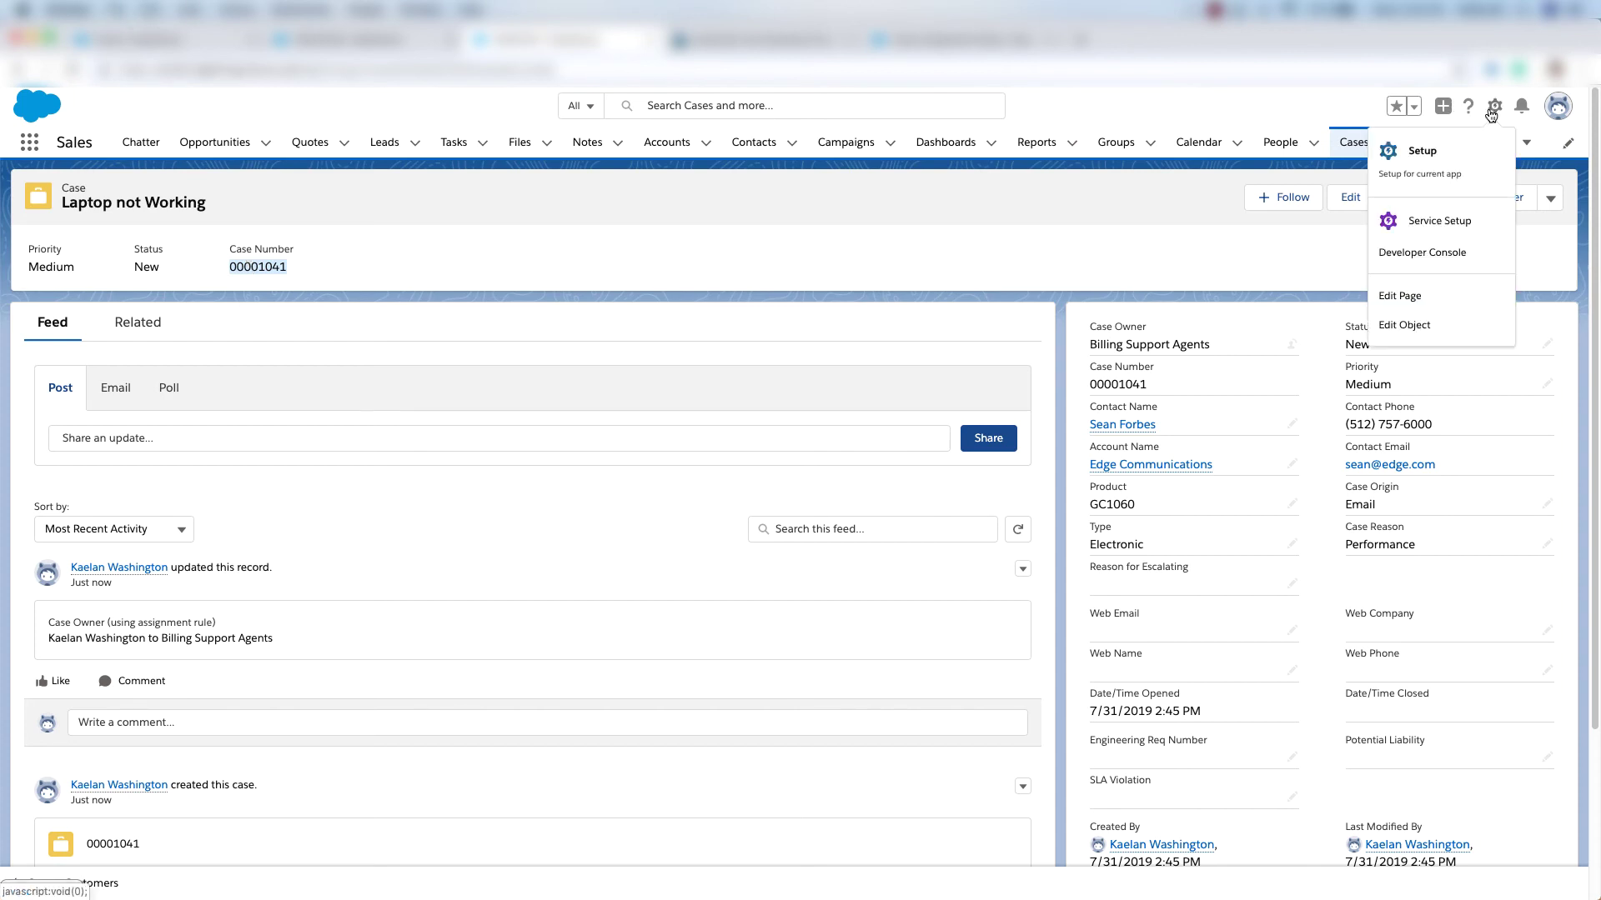
left_click(1422, 152)
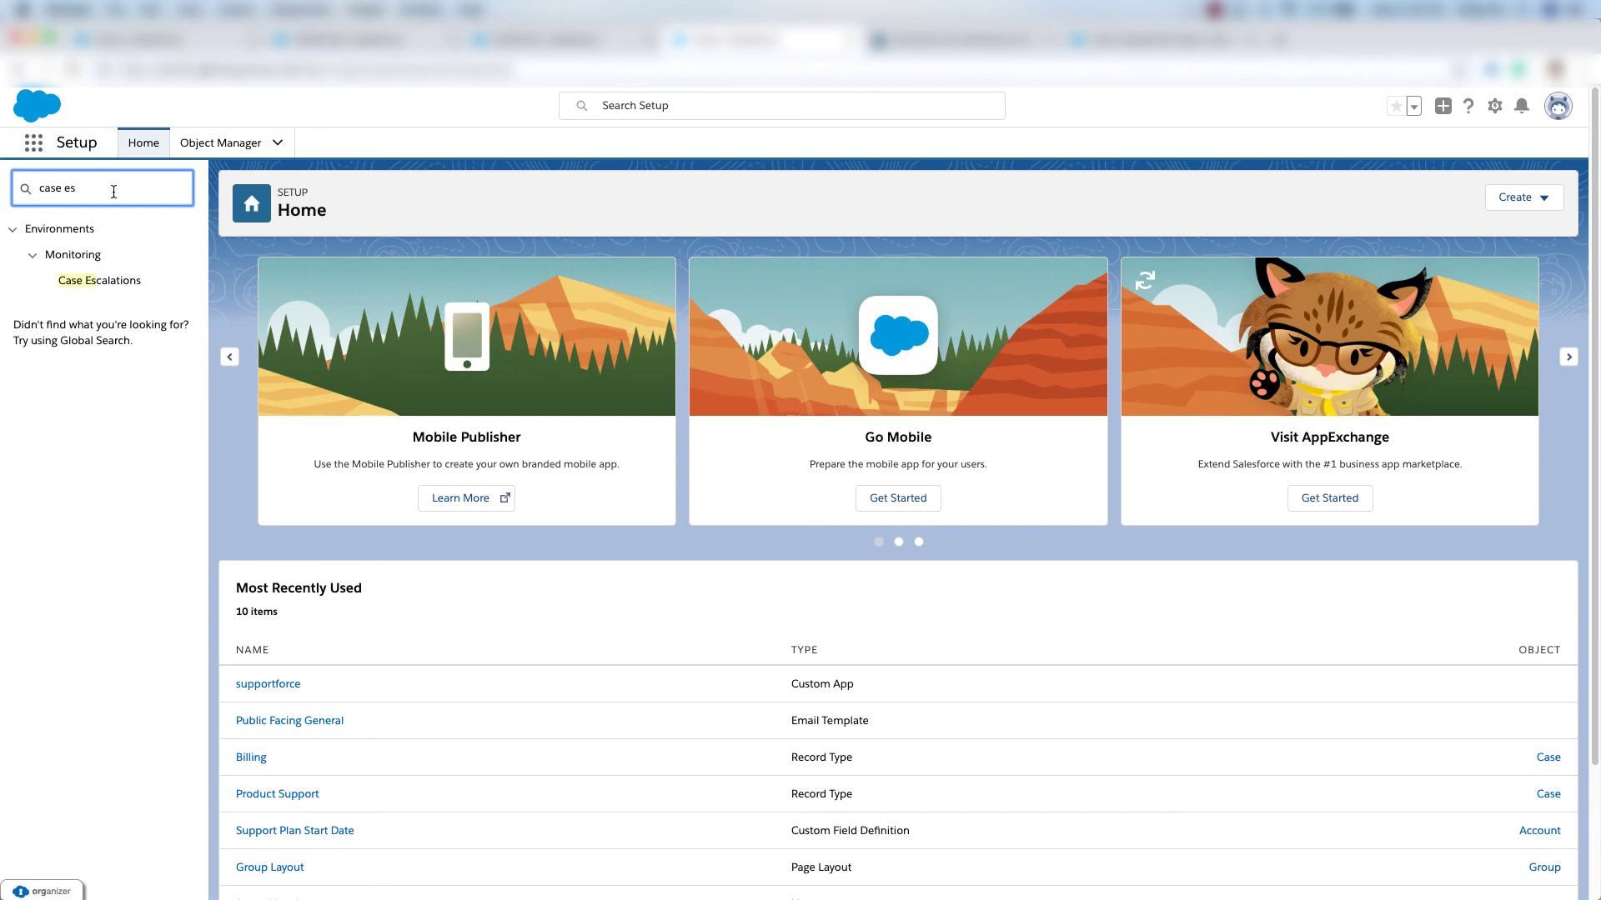
left_click(108, 284)
left_click(294, 343)
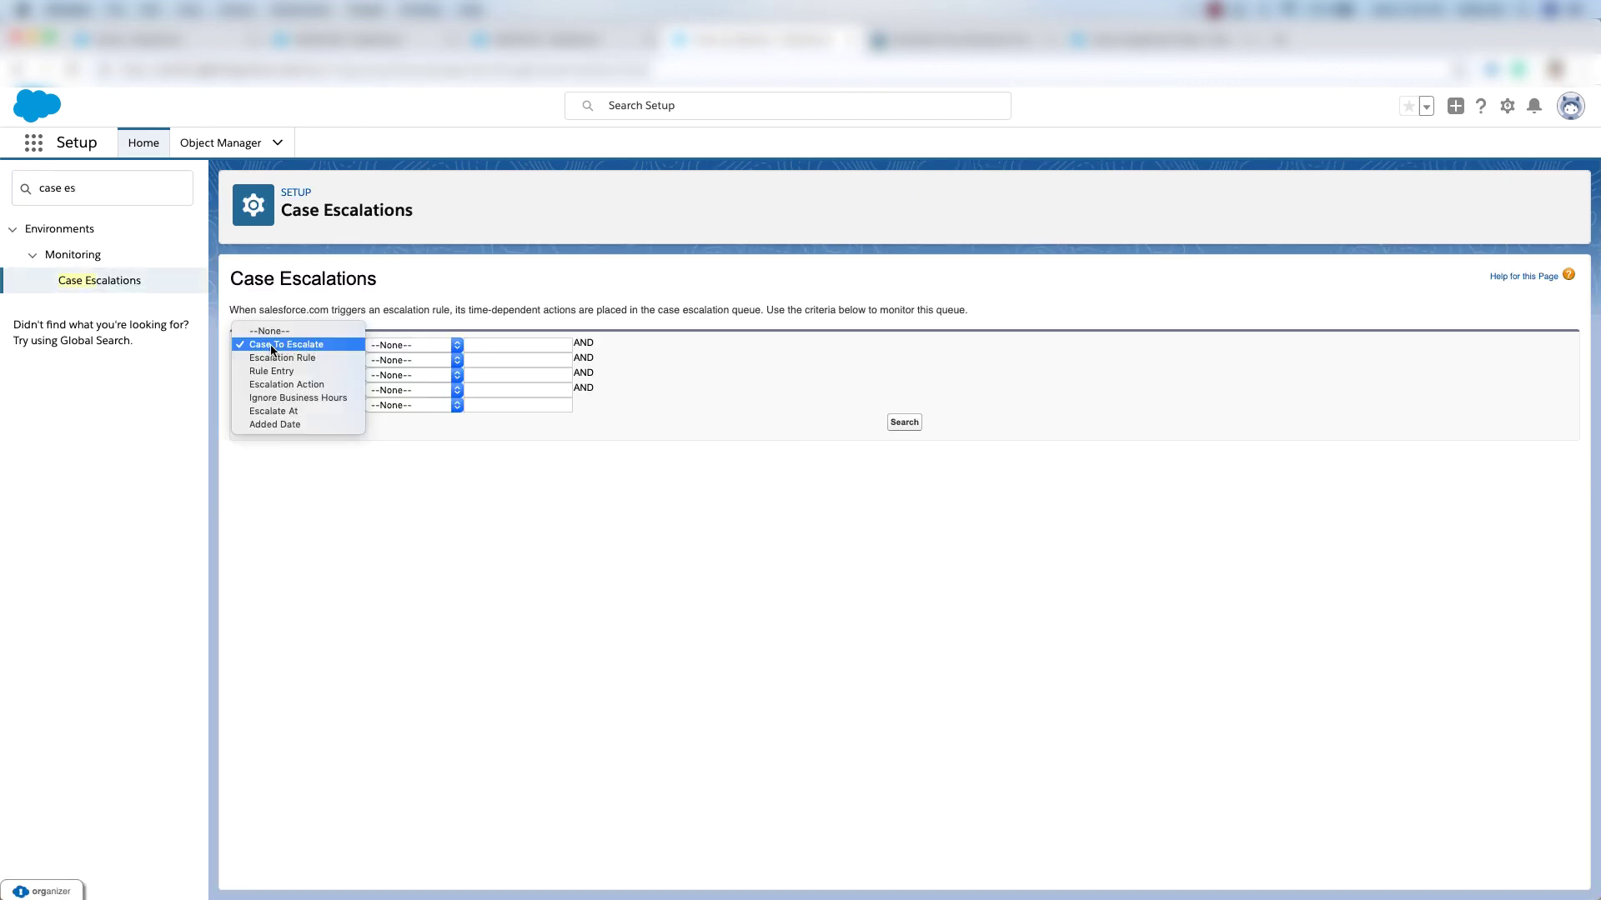
left_click(273, 344)
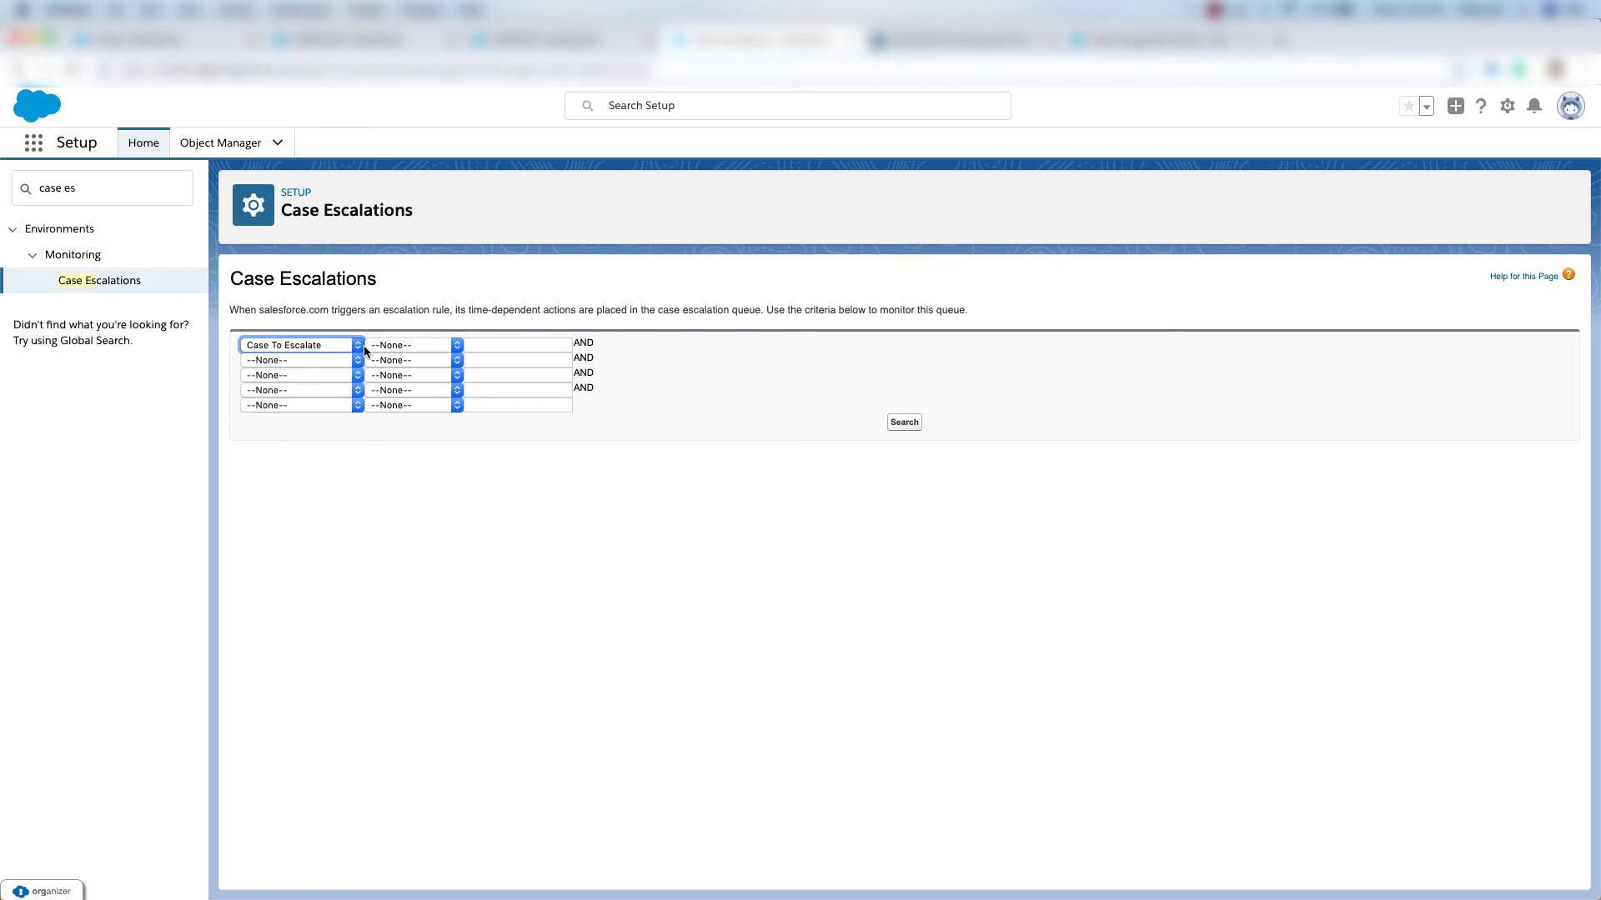
left_click(403, 344)
left_click(409, 360)
left_click(492, 345)
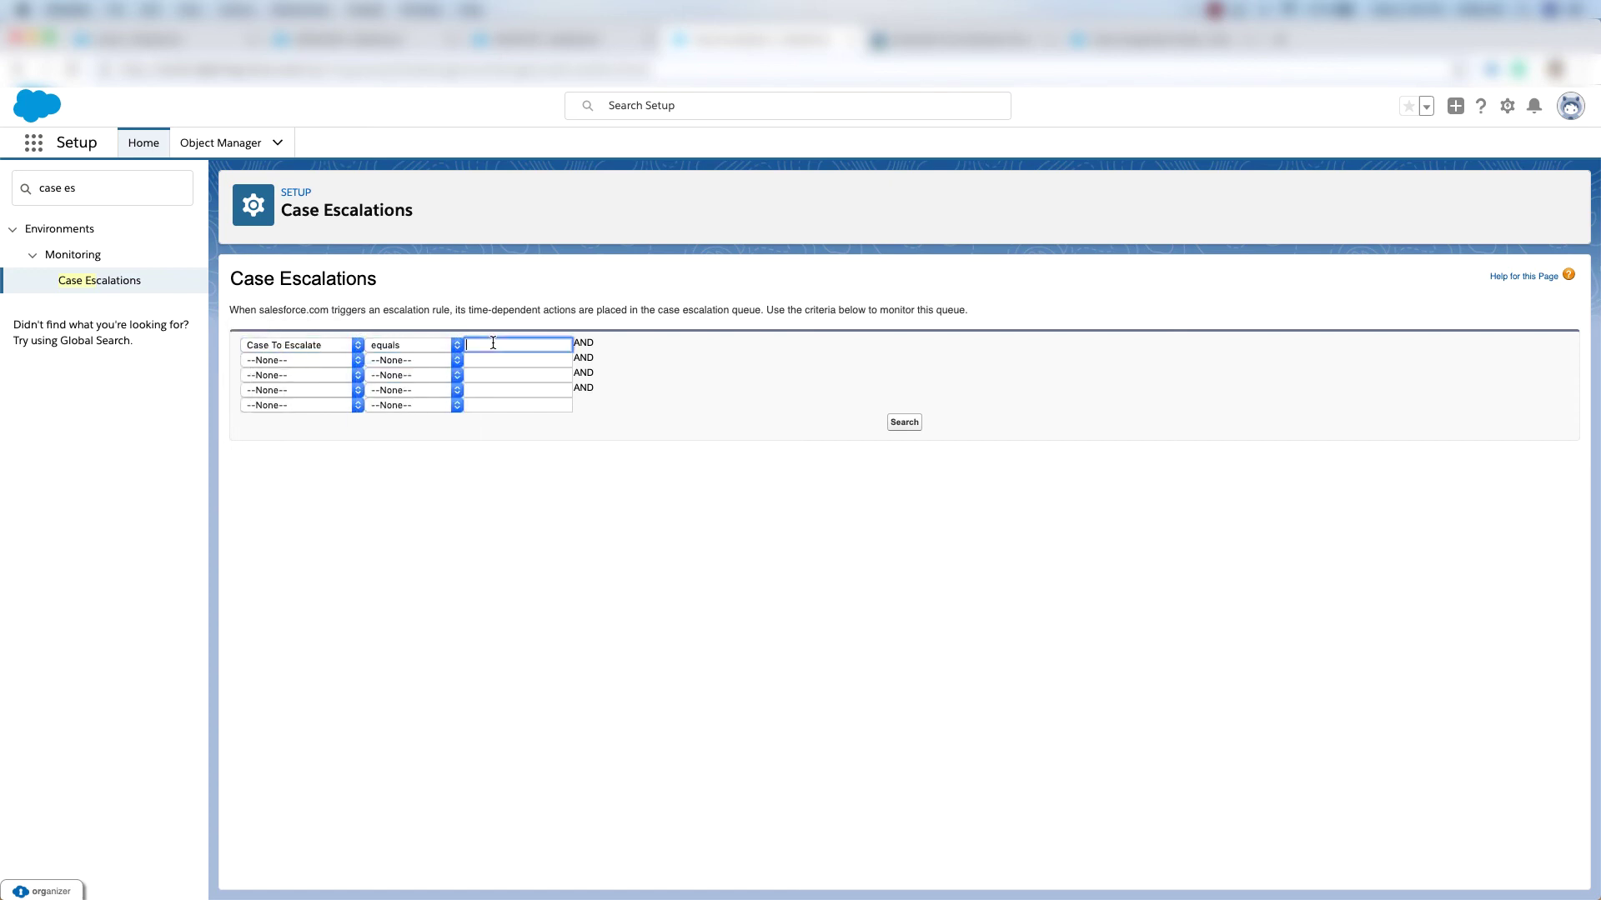
type("00001141")
left_click(904, 422)
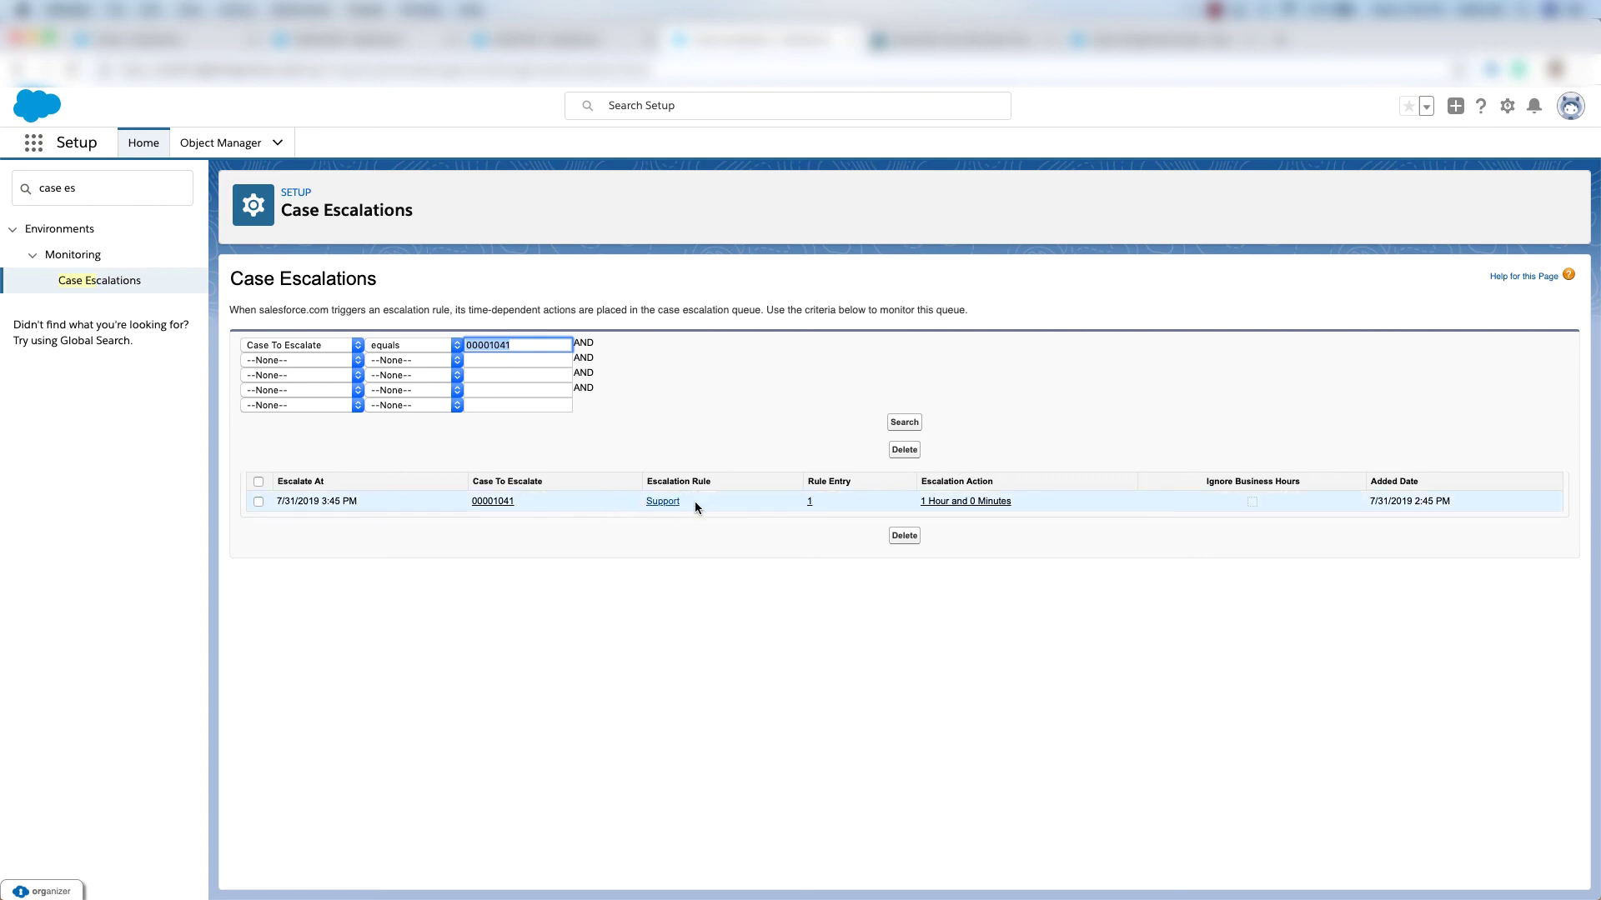
key("ctrl+Tab")
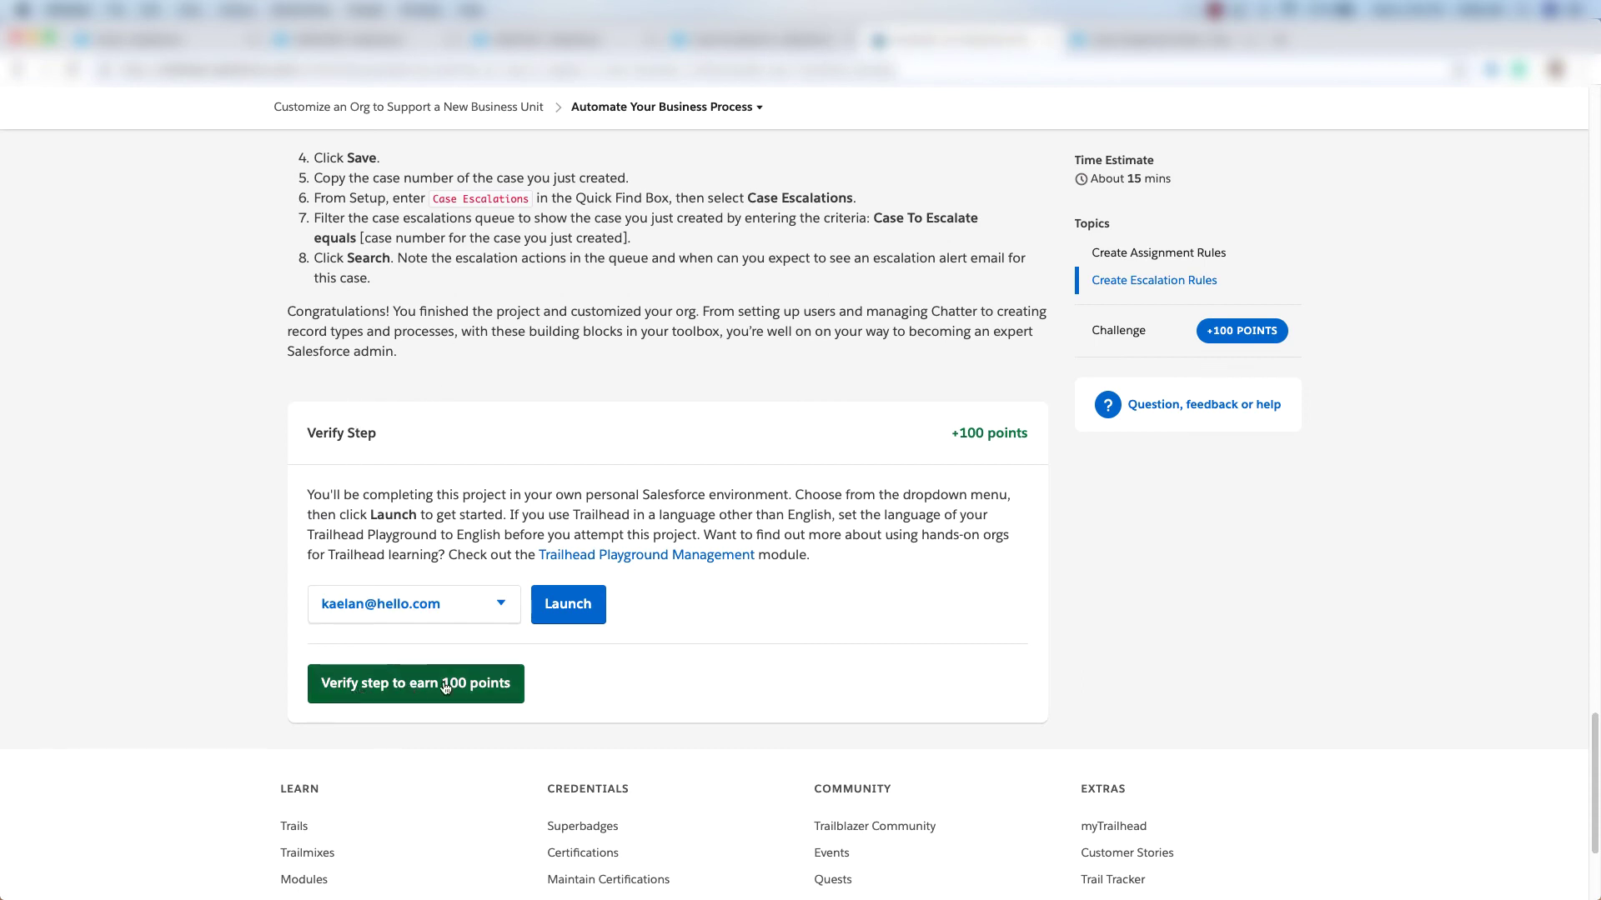
Verify the Automate Your Business Process step to earn 100 points and the project badge.
left_click(402, 686)
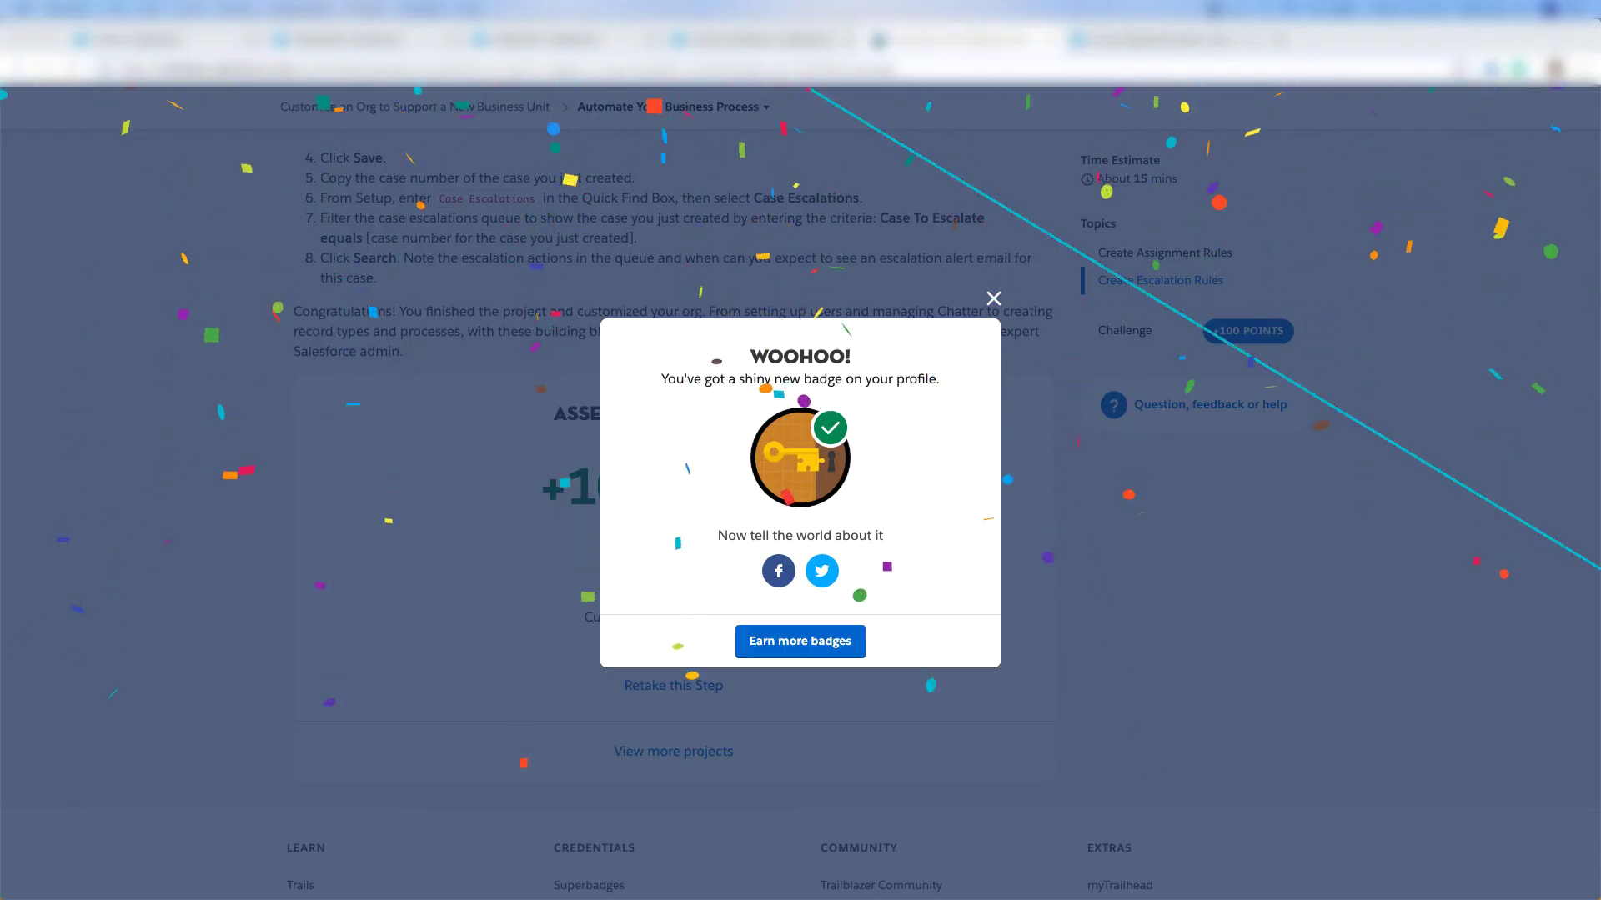